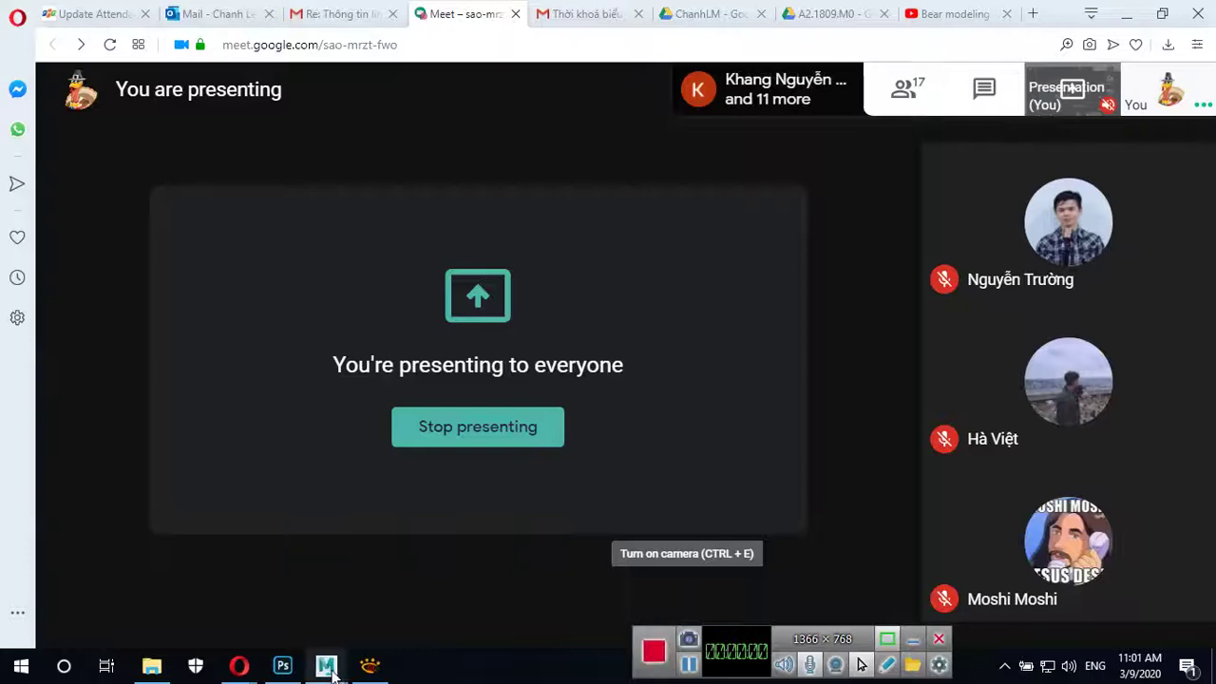
Bring the Maya Bear_4.mb scene forward and orbit the perspective view around the bear.
mouse_move(326, 666)
left_click(405, 613)
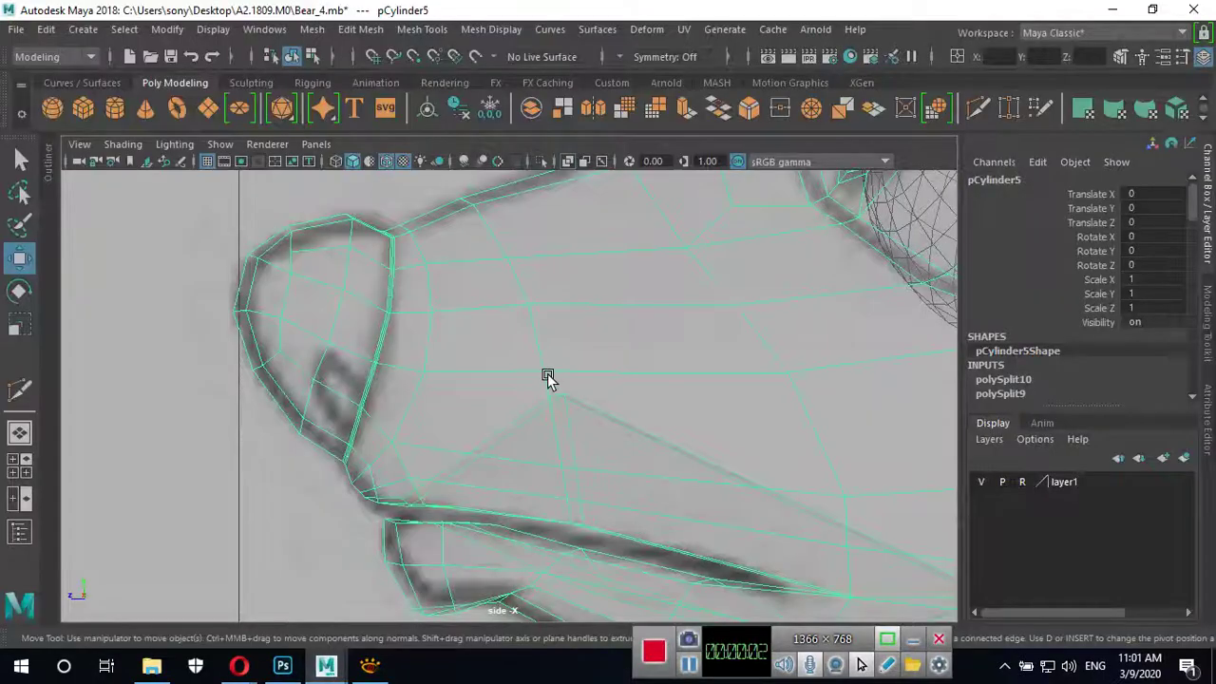
scroll(548, 377, "down", 10)
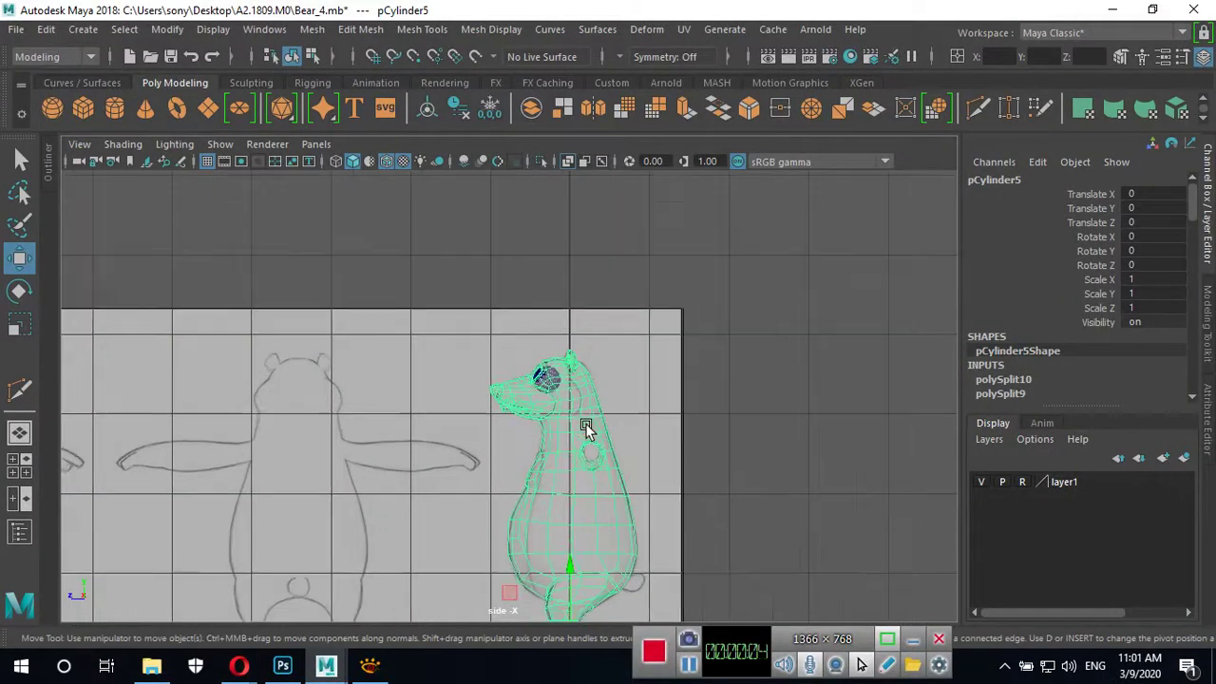
mouse_move(610, 482)
middle_mouse_down("alt")
mouse_move(614, 313)
mouse_move(707, 418)
middle_mouse_up("alt")
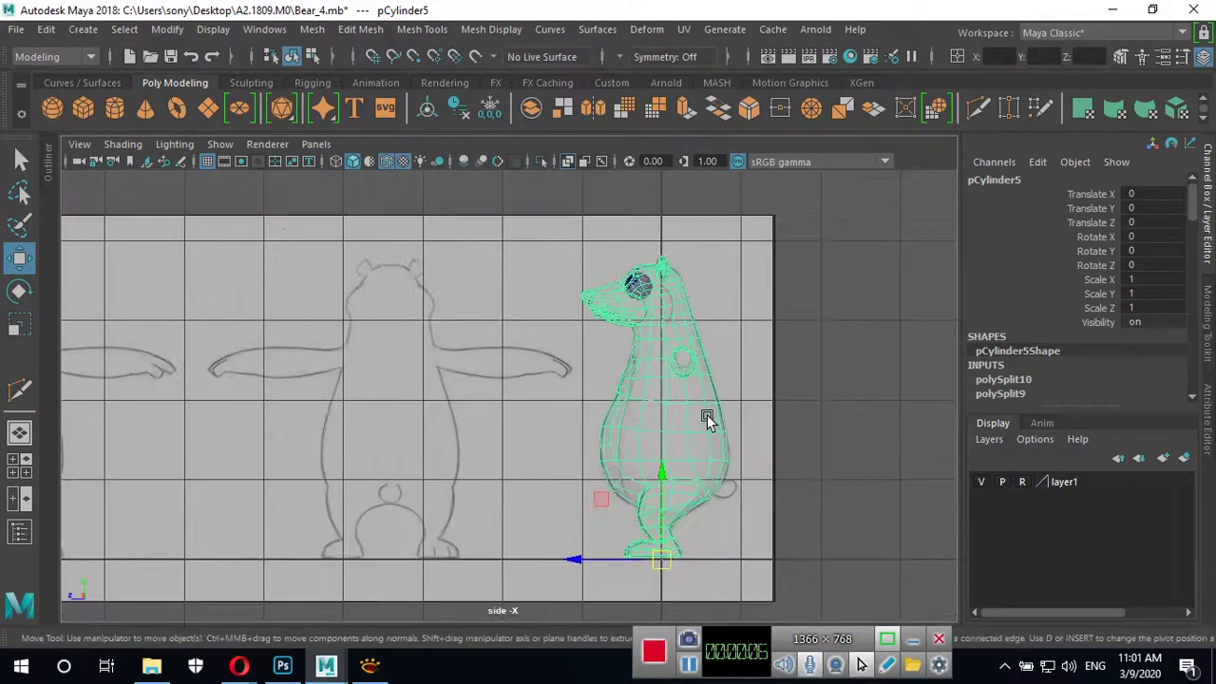
key("space")
key("space")
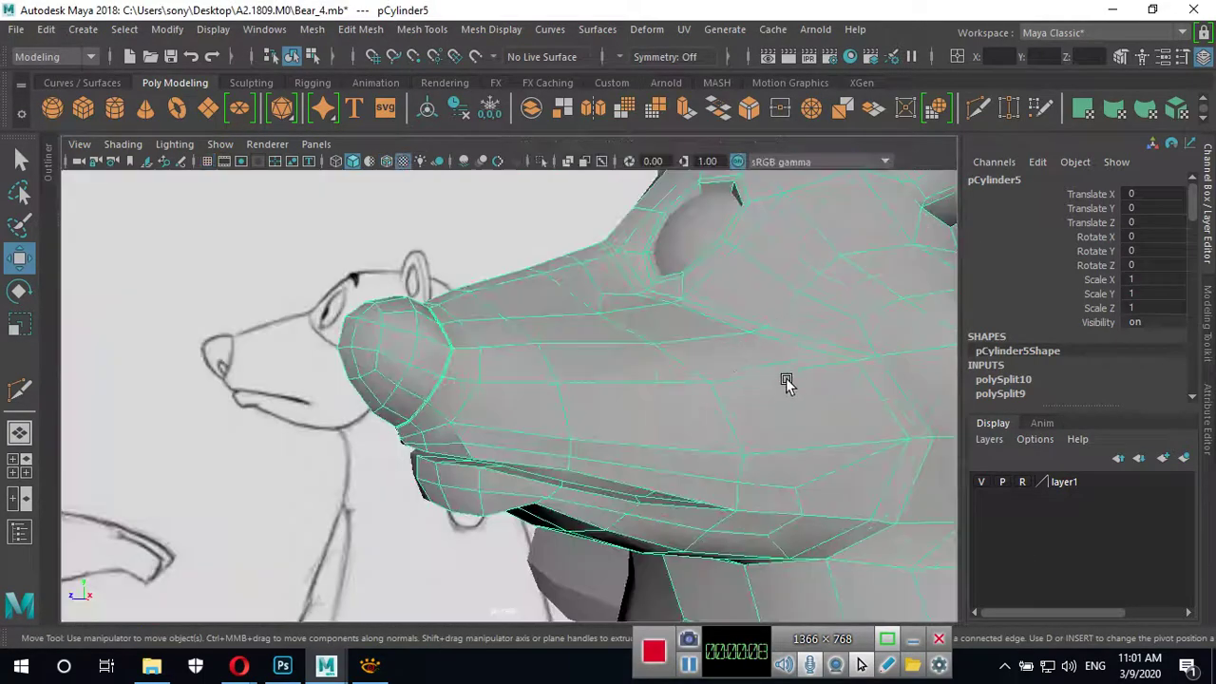
right_click_drag(788, 380, 457, 397, "alt")
mouse_move(708, 475)
left_mouse_down("alt")
mouse_move(768, 416)
mouse_move(523, 470)
left_mouse_up("alt")
key("space")
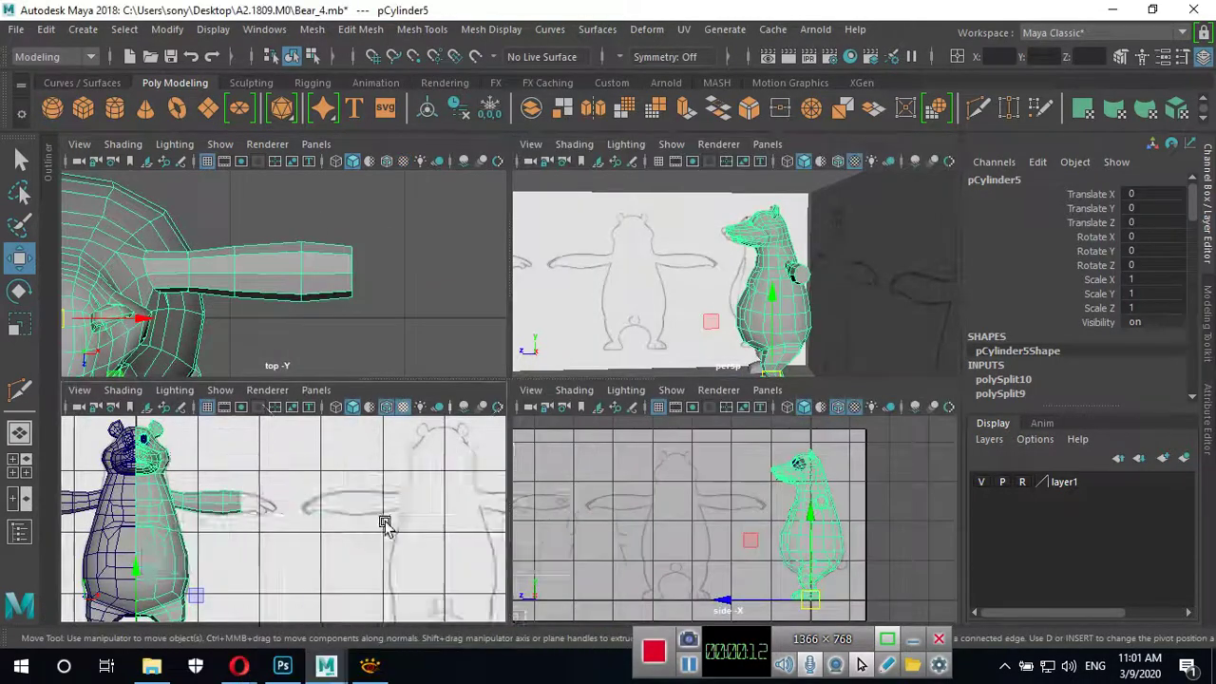
key("space")
Zoom in on the bear's arm in the front view, then pan across to the side-view sketch.
mouse_move(660, 426)
right_mouse_down("alt")
mouse_move(537, 407)
mouse_move(779, 383)
right_mouse_up("alt")
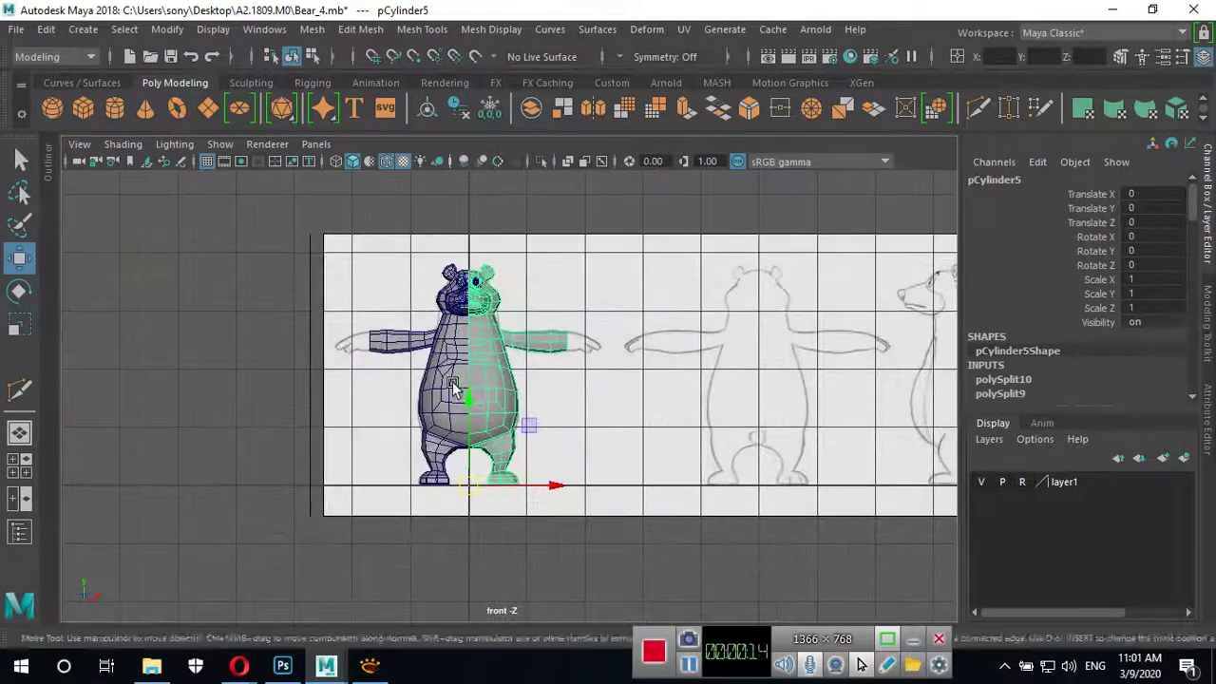
middle_click_drag(779, 383, 414, 408, "alt")
mouse_move(414, 409)
right_mouse_down("alt")
mouse_move(475, 393)
mouse_move(678, 407)
mouse_move(456, 348)
right_mouse_up("alt")
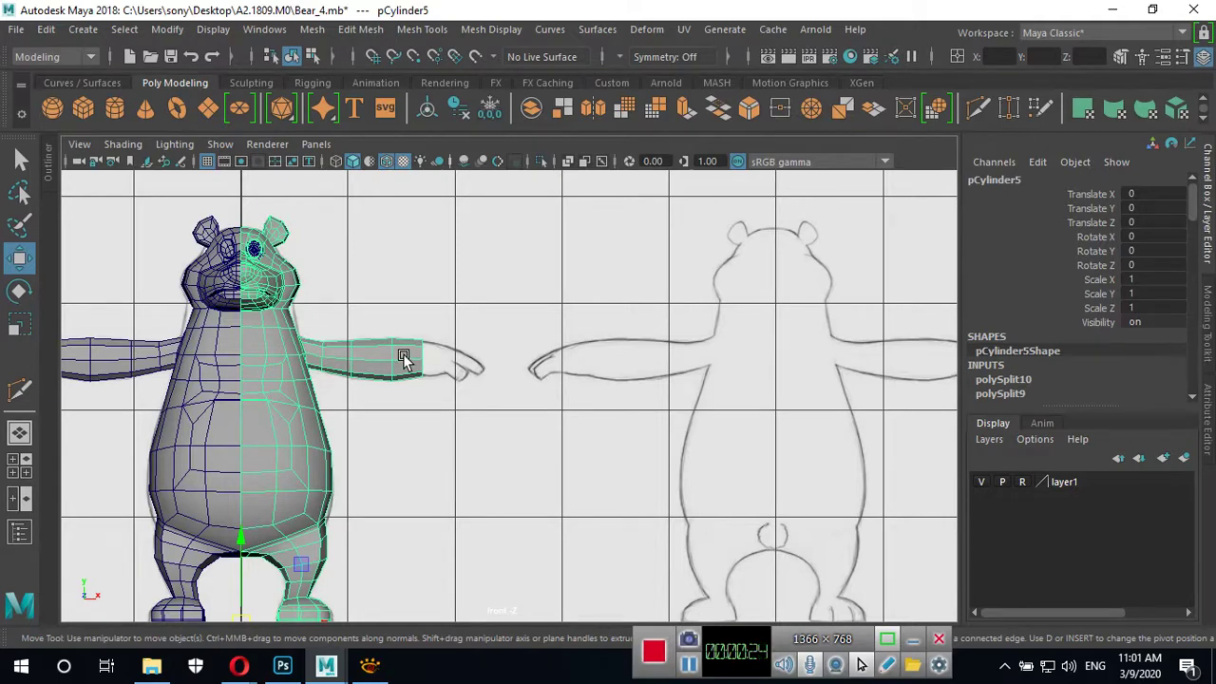
scroll(778, 384, "down", 5)
middle_click_drag(570, 390, 508, 386, "alt")
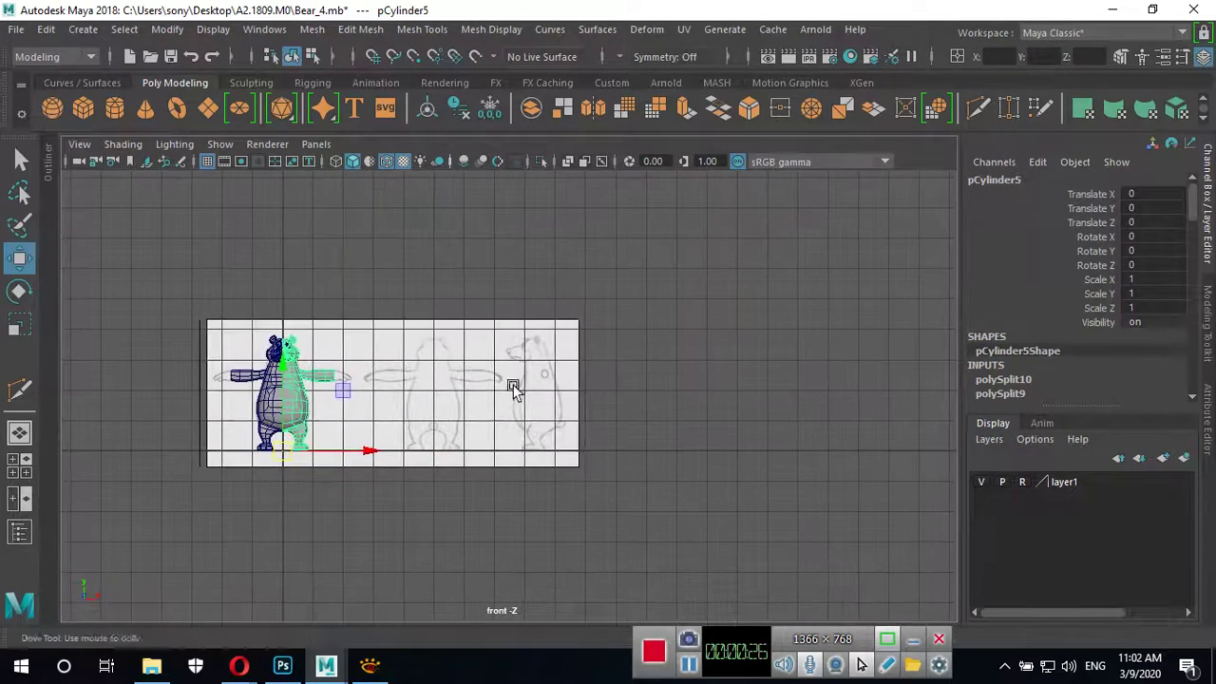
scroll(412, 428, "up", 5)
scroll(662, 381, "up", 3)
middle_click_drag(663, 381, 537, 324, "alt")
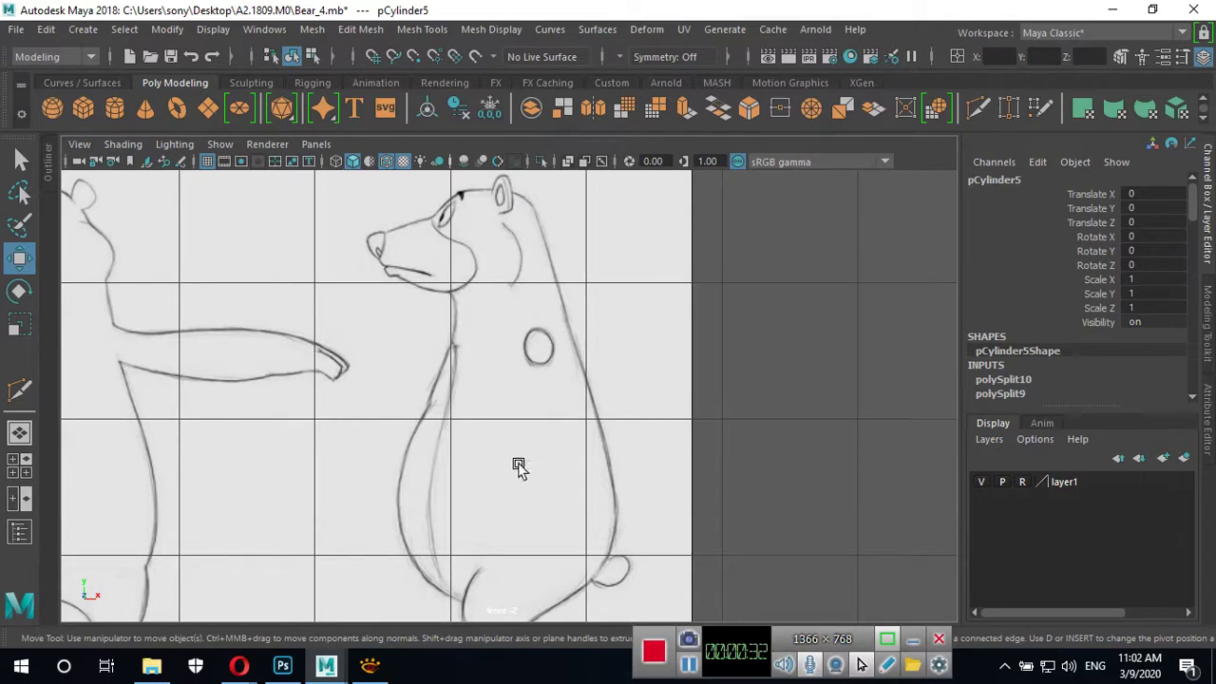
View the bear_model_sheet image in XnView, restore its window smaller, and pan to the paw.
left_click(370, 666)
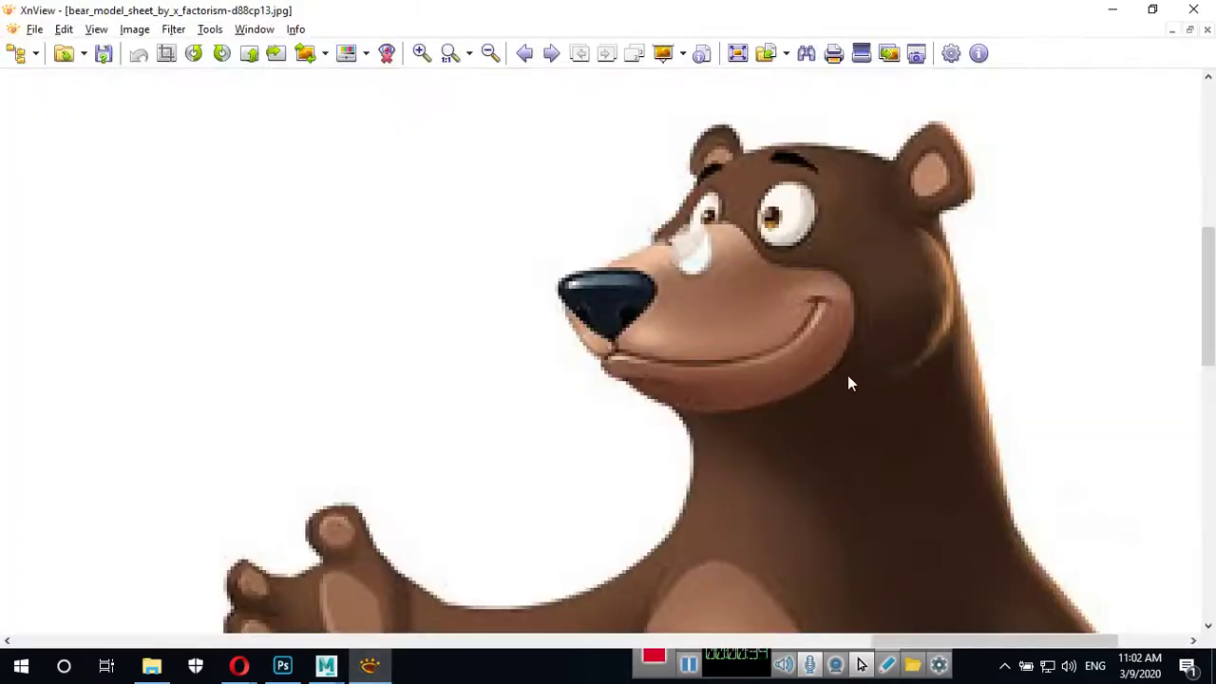
scroll(847, 375, "down", 1)
scroll(809, 436, "down", 1)
left_click_drag(809, 436, 773, 292)
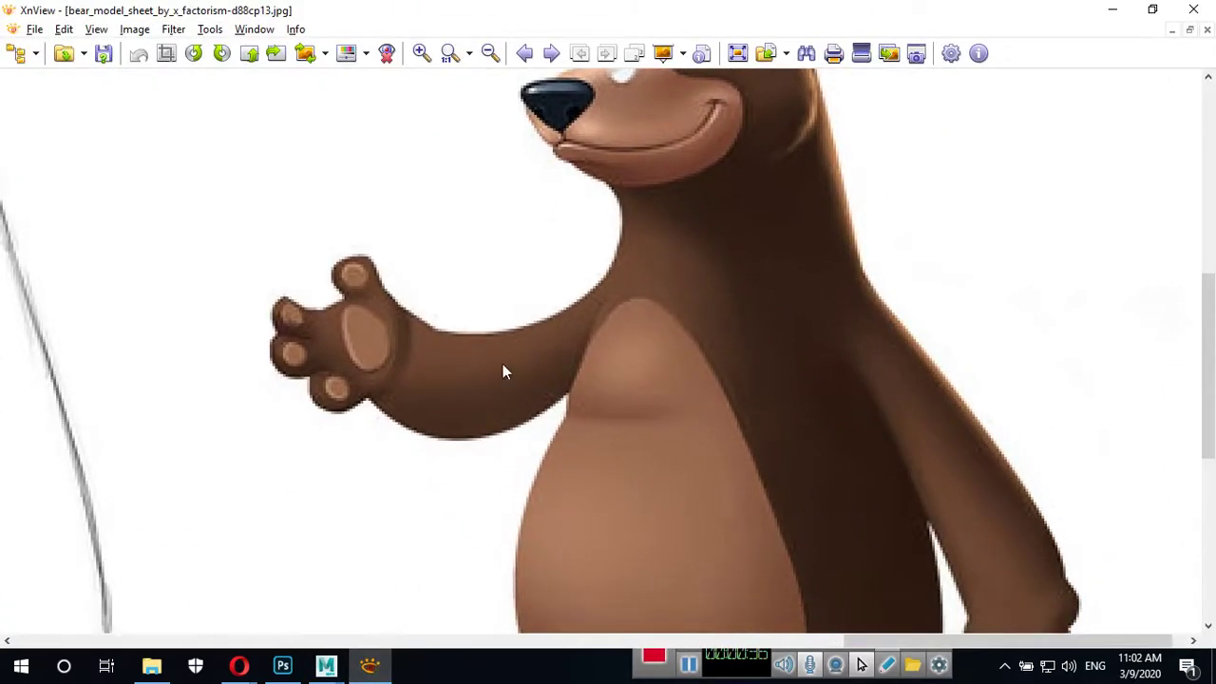
scroll(823, 388, "down", 2)
scroll(955, 442, "up", 1)
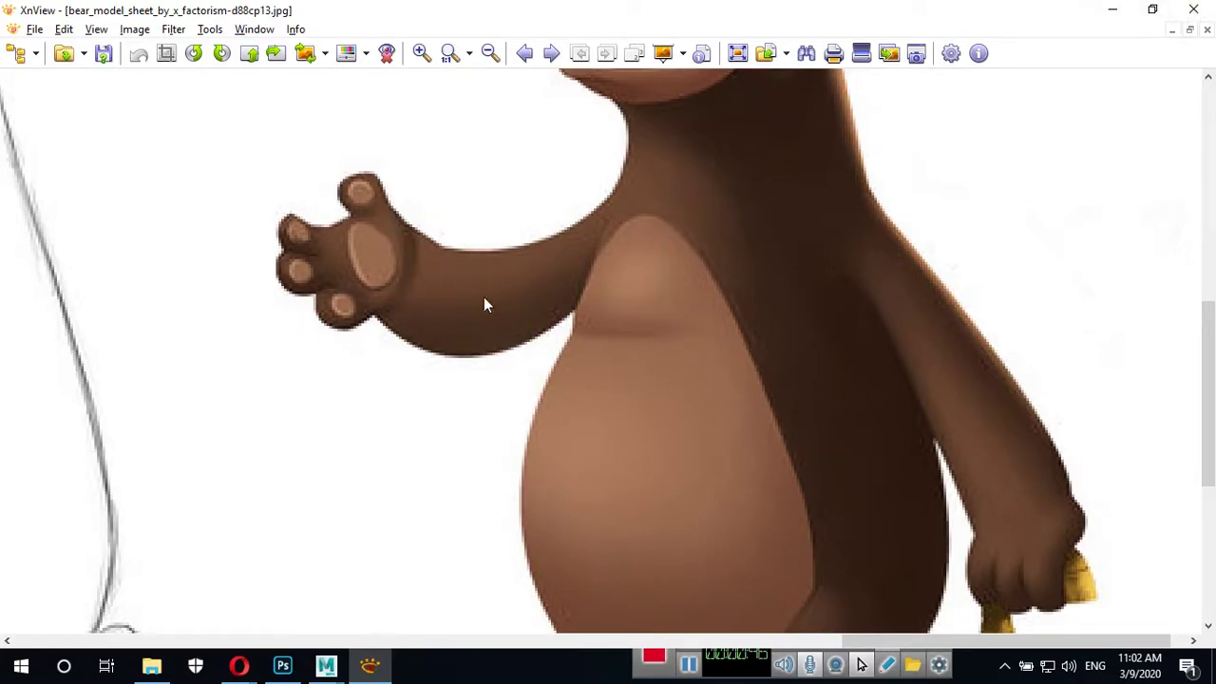
left_click(1153, 8)
mouse_move(1107, 343)
left_mouse_down()
mouse_move(1024, 416)
mouse_move(1031, 429)
left_mouse_up()
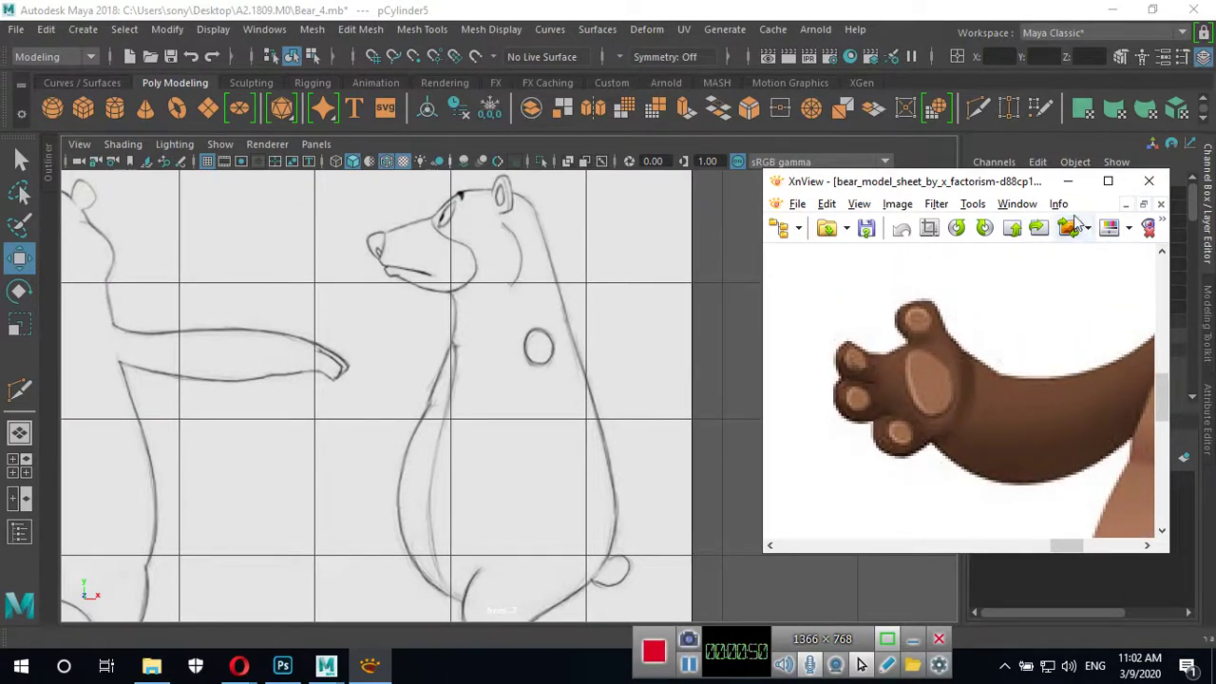
Minimize the reference window and maximise Maya's side view of the bear.
left_click(1068, 181)
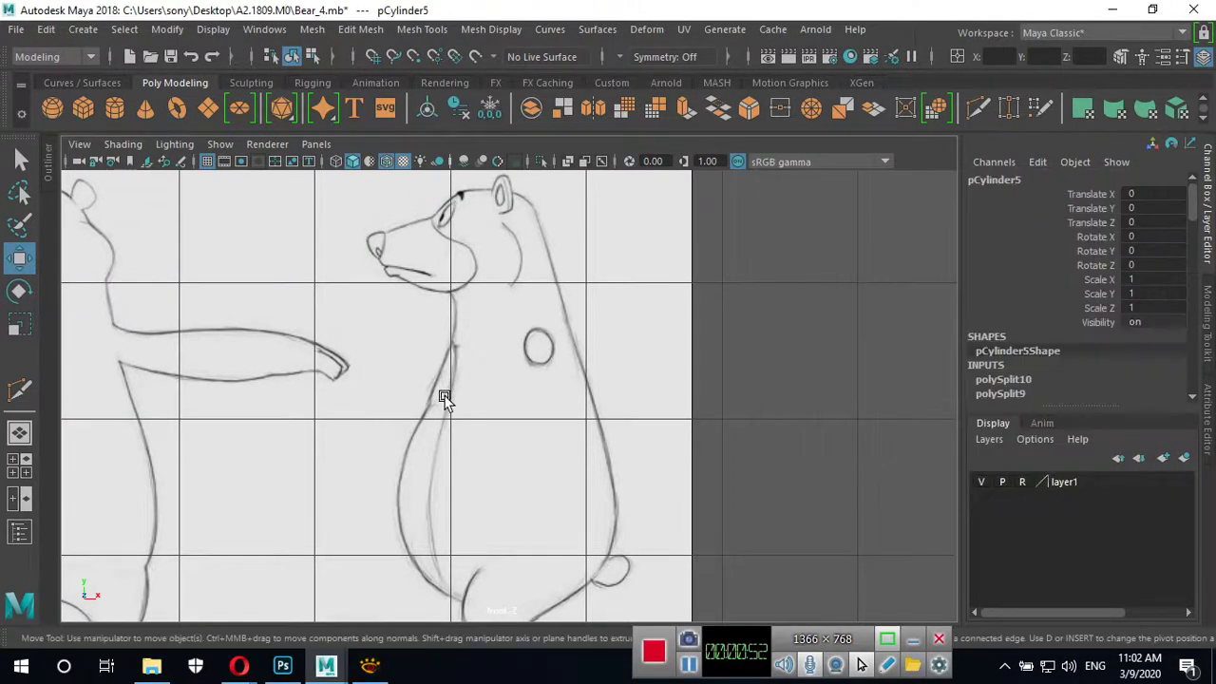
scroll(478, 369, "down", 5)
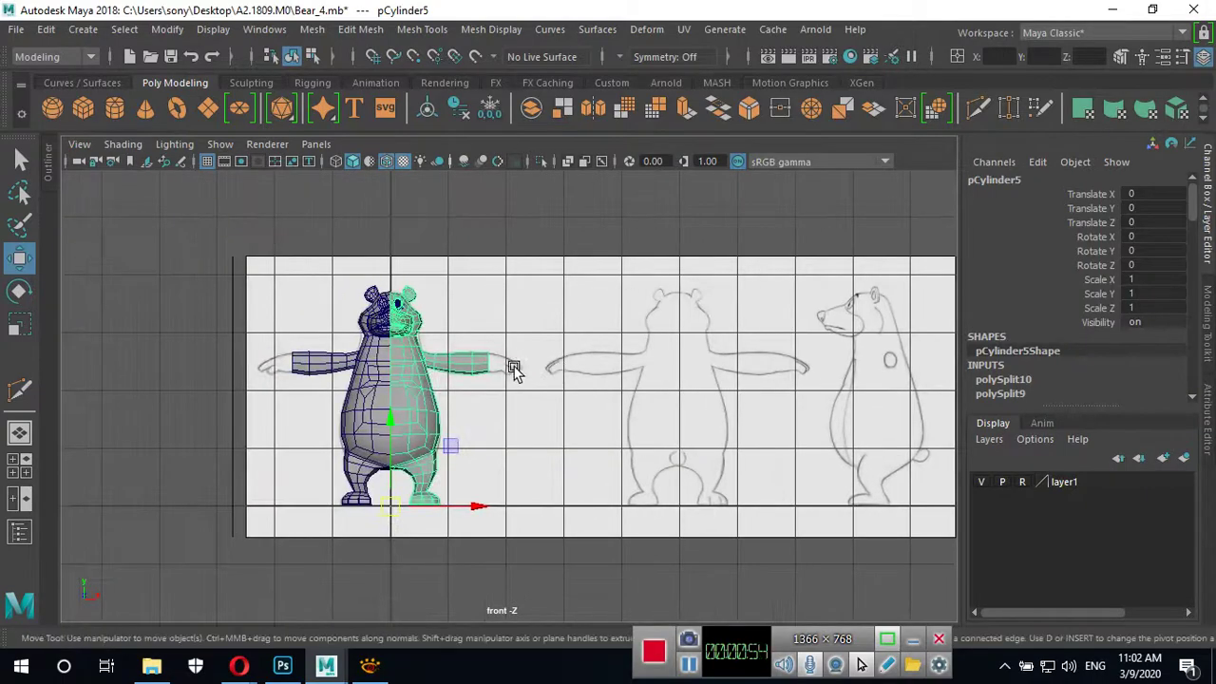
scroll(509, 364, "up", 3)
scroll(508, 364, "up", 1)
scroll(491, 361, "up", 2)
scroll(456, 421, "up", 2)
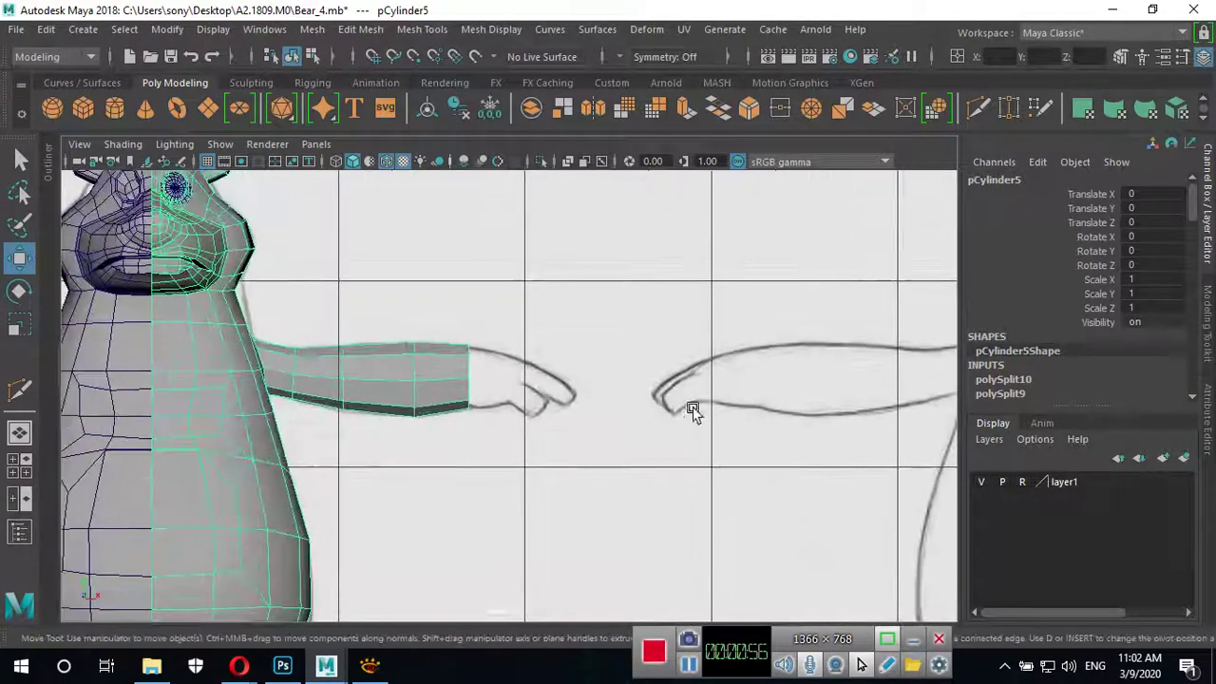
key("space")
key("space")
Turn off X-Ray so the mesh shades solid, and zoom in on the arm's end cap.
scroll(633, 451, "up", 2)
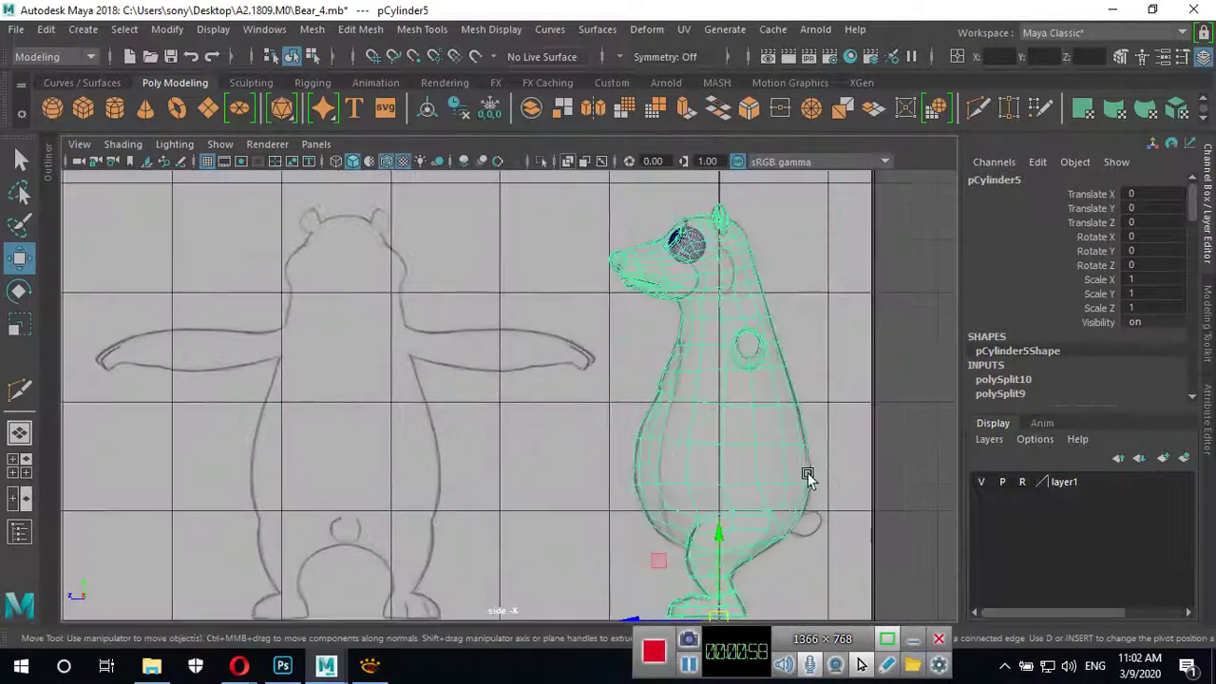
scroll(594, 245, "up", 2)
left_click(567, 162)
scroll(616, 285, "up", 3)
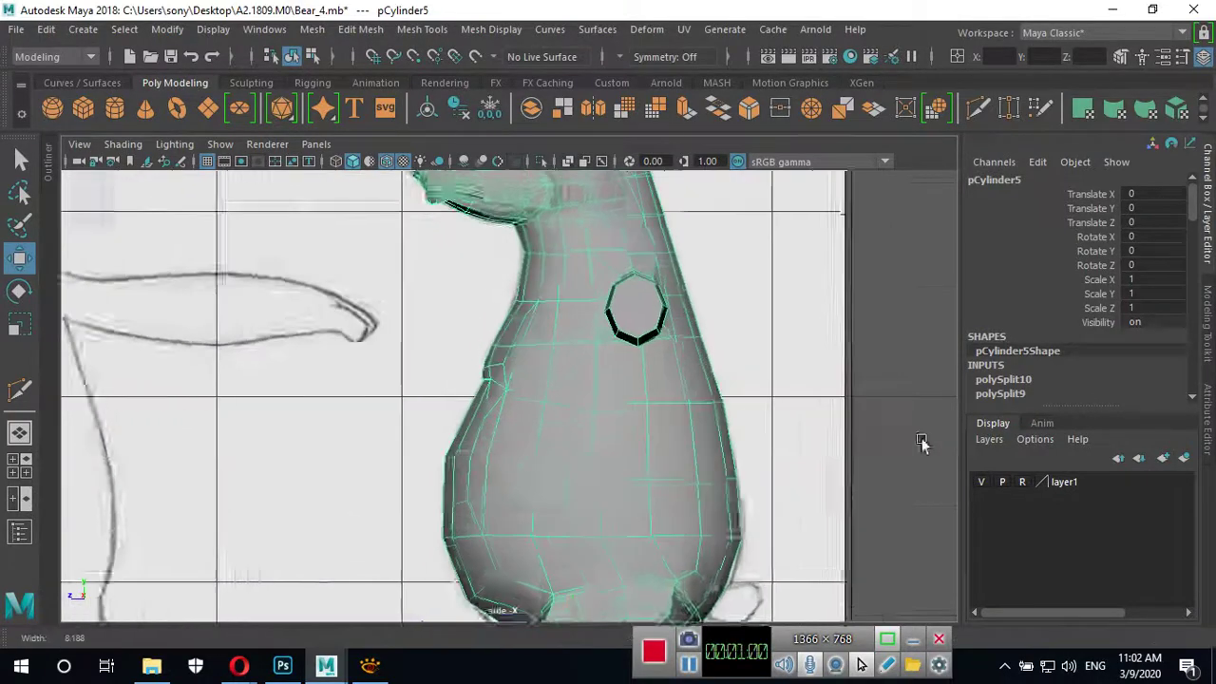
scroll(660, 442, "up", 2)
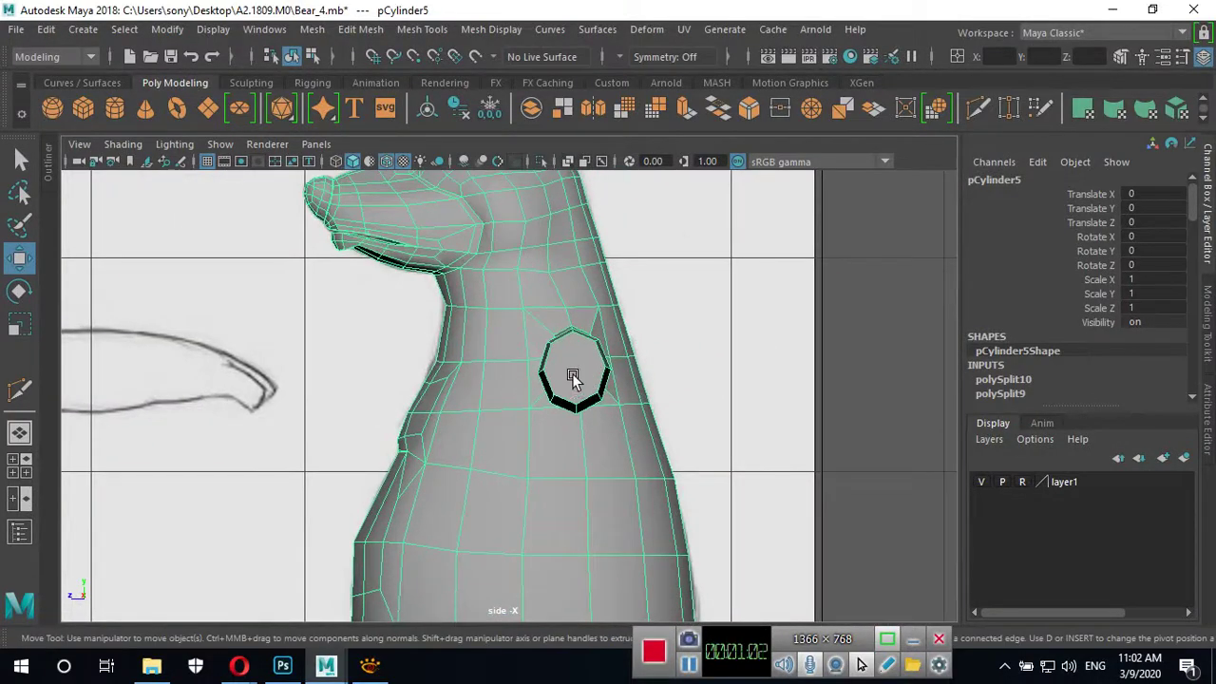
right_click_drag(573, 377, 570, 216)
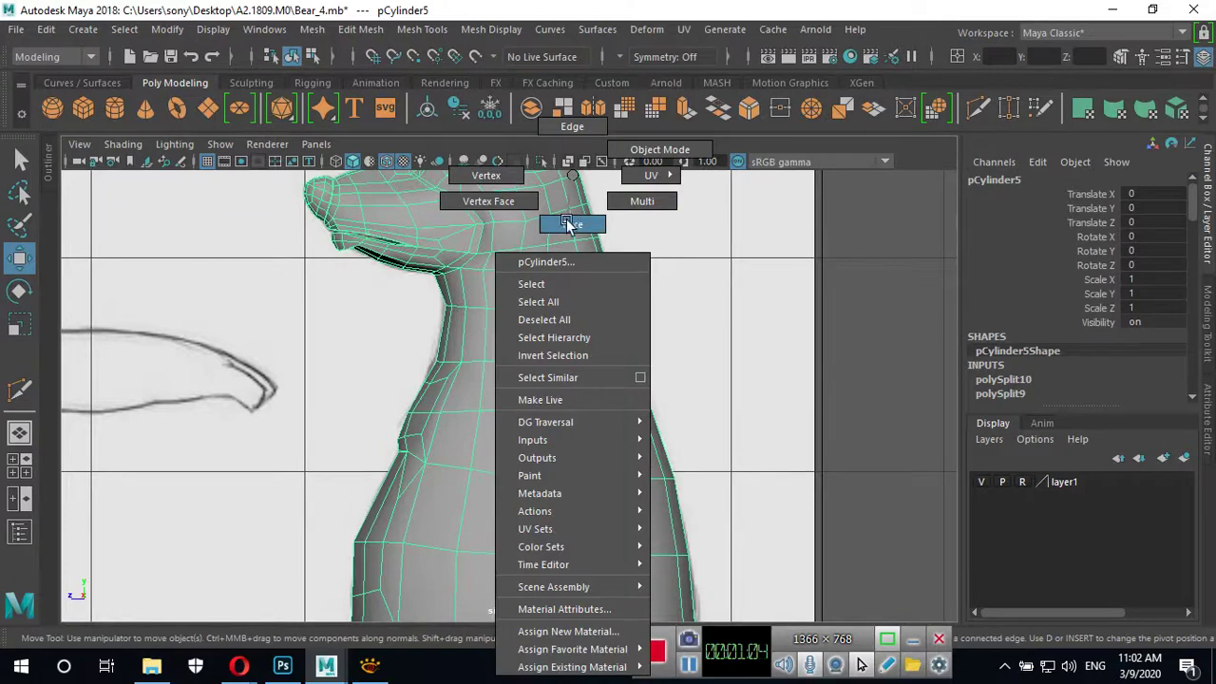
Select the arm's end face and scale it to about 1.7 times its width.
left_click(568, 223)
left_click(581, 378)
key("r")
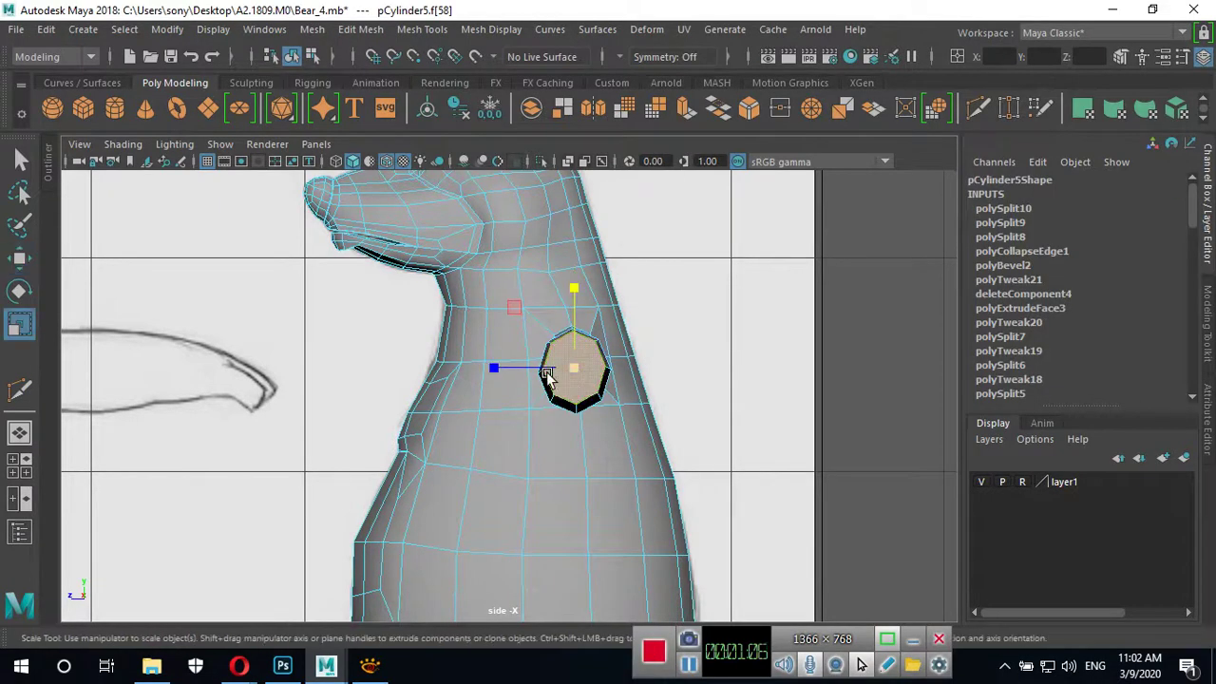
left_click_drag(494, 368, 443, 377)
Inspect the widened arm face in the perspective view and switch to edge selection.
key("space")
key("space")
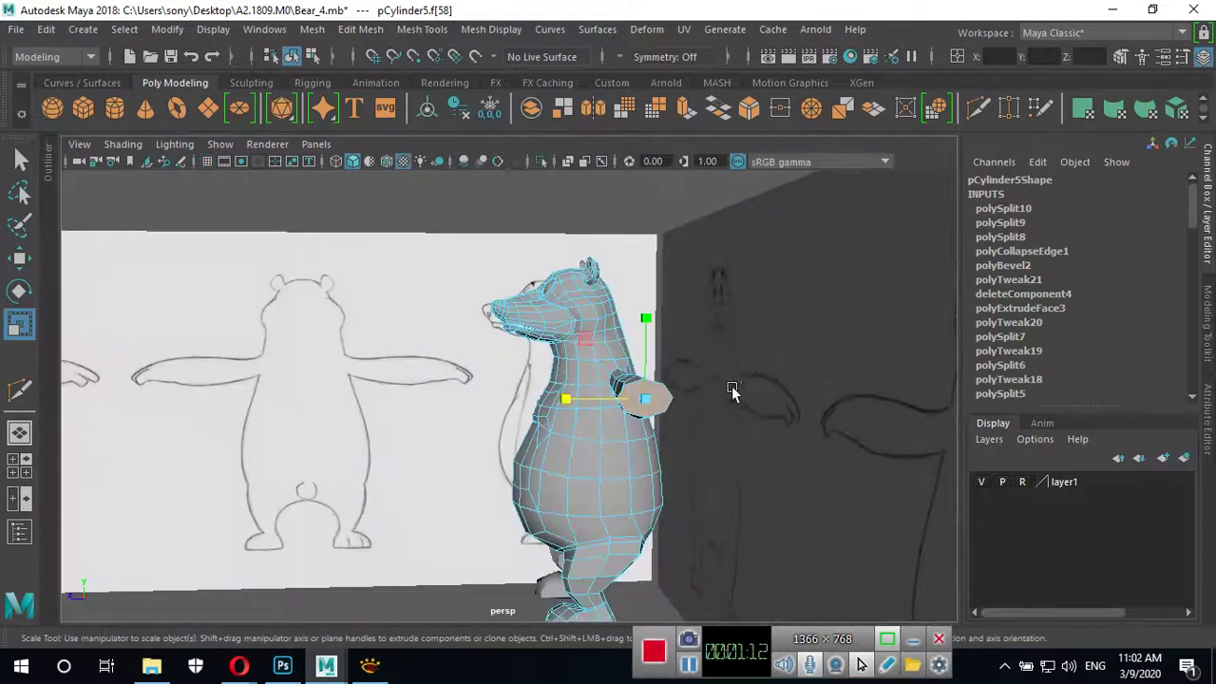
mouse_move(731, 391)
left_mouse_down("alt")
mouse_move(741, 462)
mouse_move(665, 415)
left_mouse_up("alt")
right_click_drag(665, 415, 839, 440, "alt")
left_click_drag(839, 440, 658, 425, "alt")
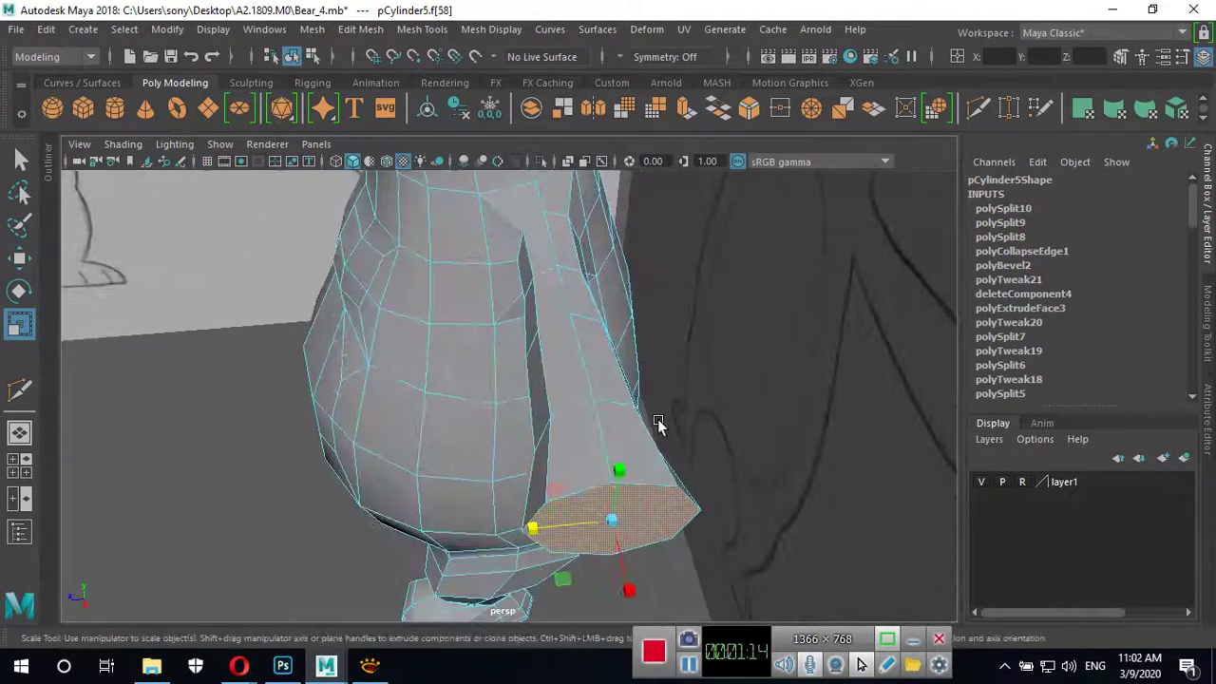
right_click_drag(570, 199, 576, 125)
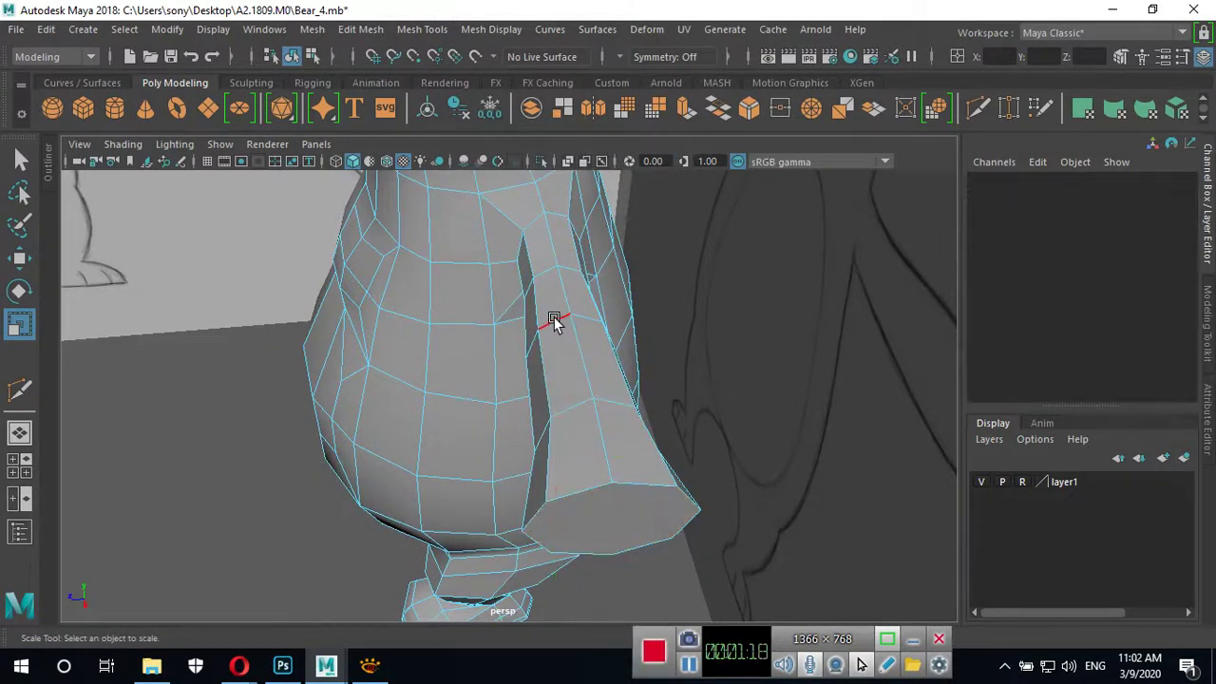
Scale selected arm edges slightly larger, including one near the shoulder.
left_click(555, 321)
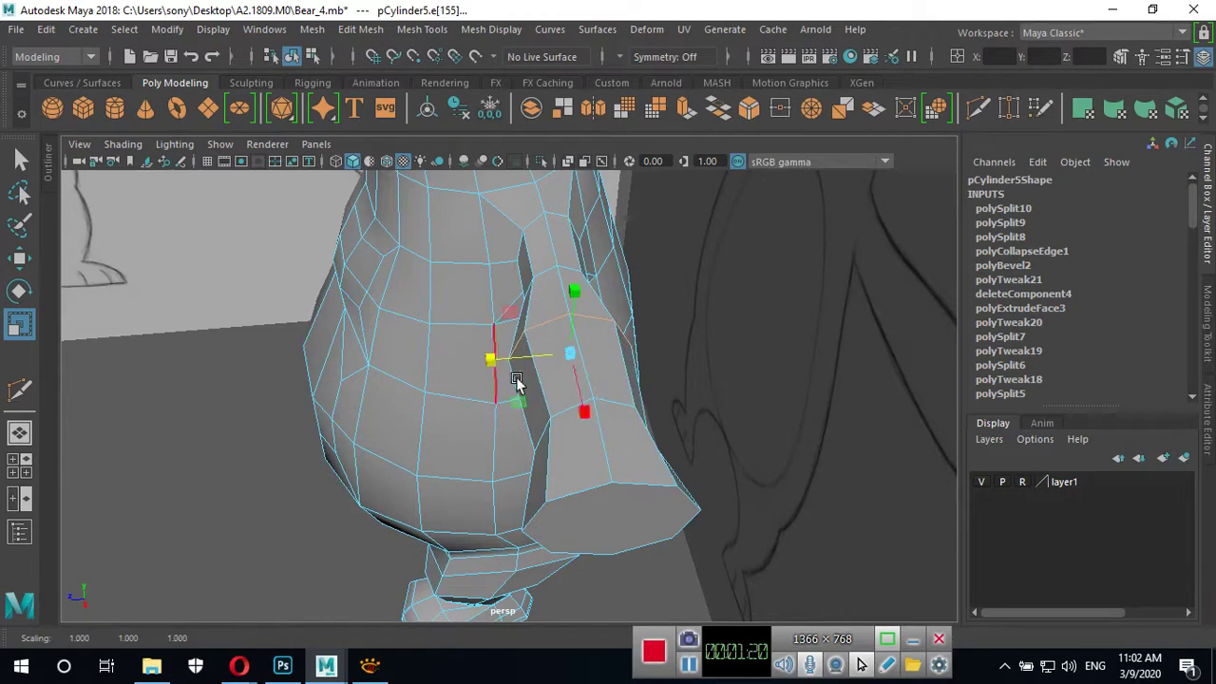
left_click(560, 414)
left_click_drag(514, 451, 480, 447)
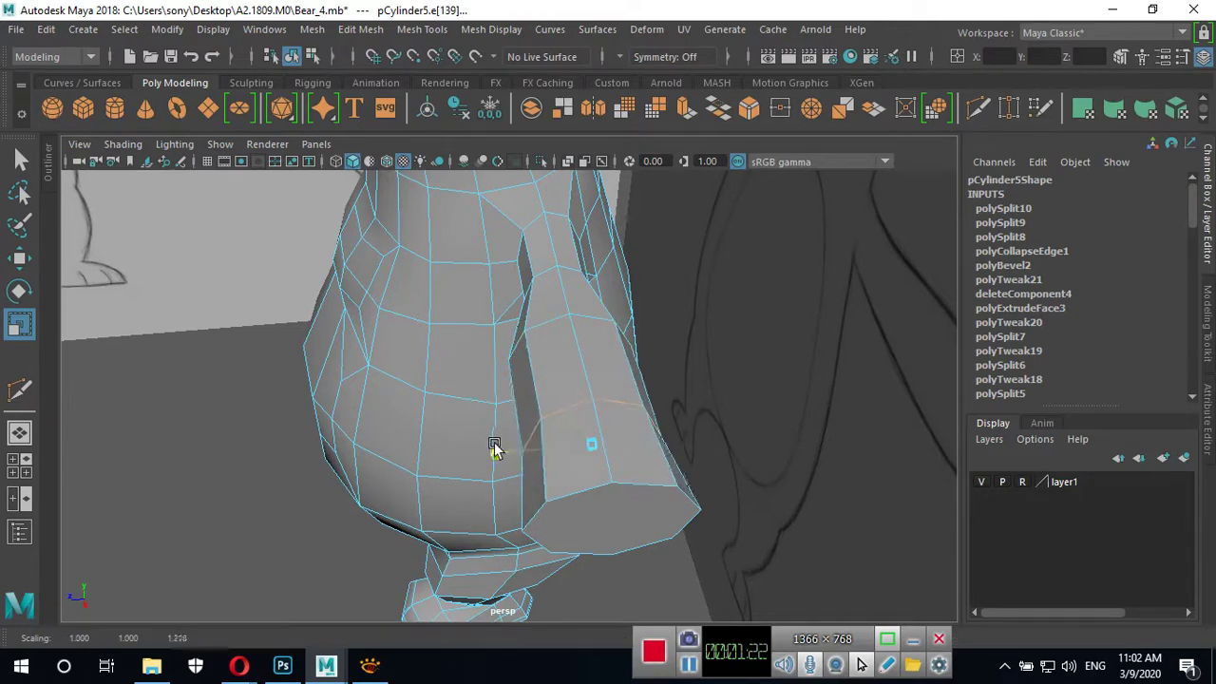
mouse_move(665, 443)
left_mouse_down("alt")
mouse_move(803, 508)
mouse_move(547, 368)
left_mouse_up("alt")
left_click(548, 350)
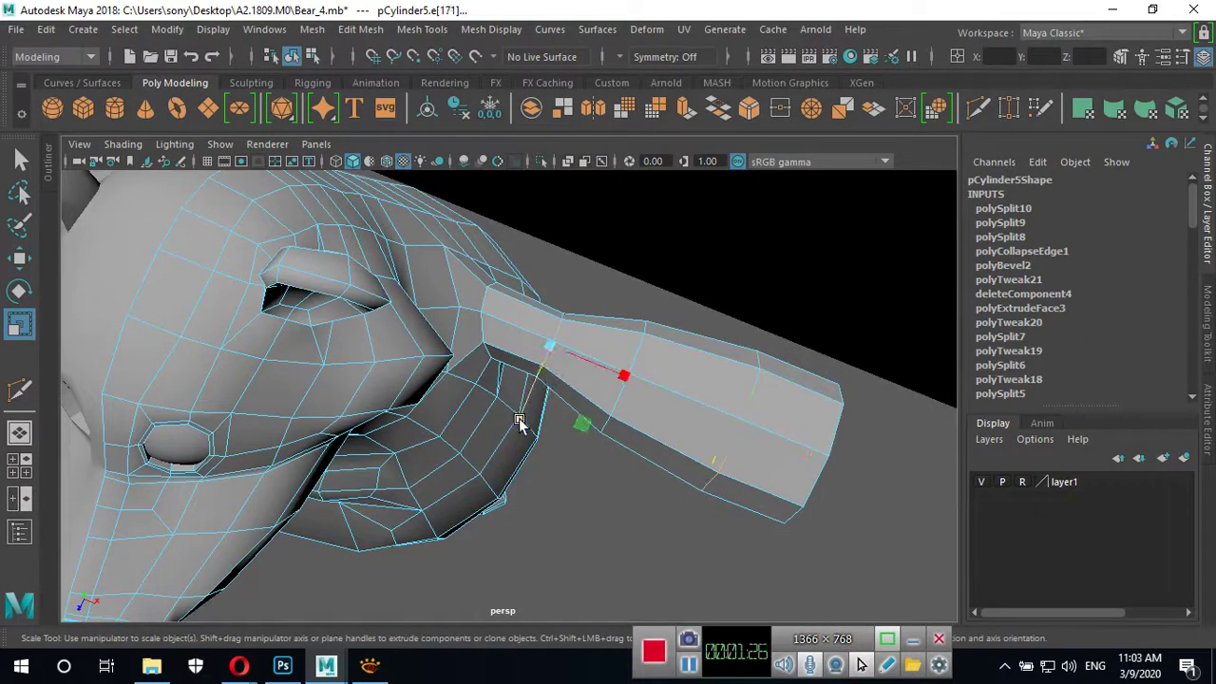
mouse_move(518, 423)
left_mouse_down()
mouse_move(492, 440)
mouse_move(502, 434)
left_mouse_up()
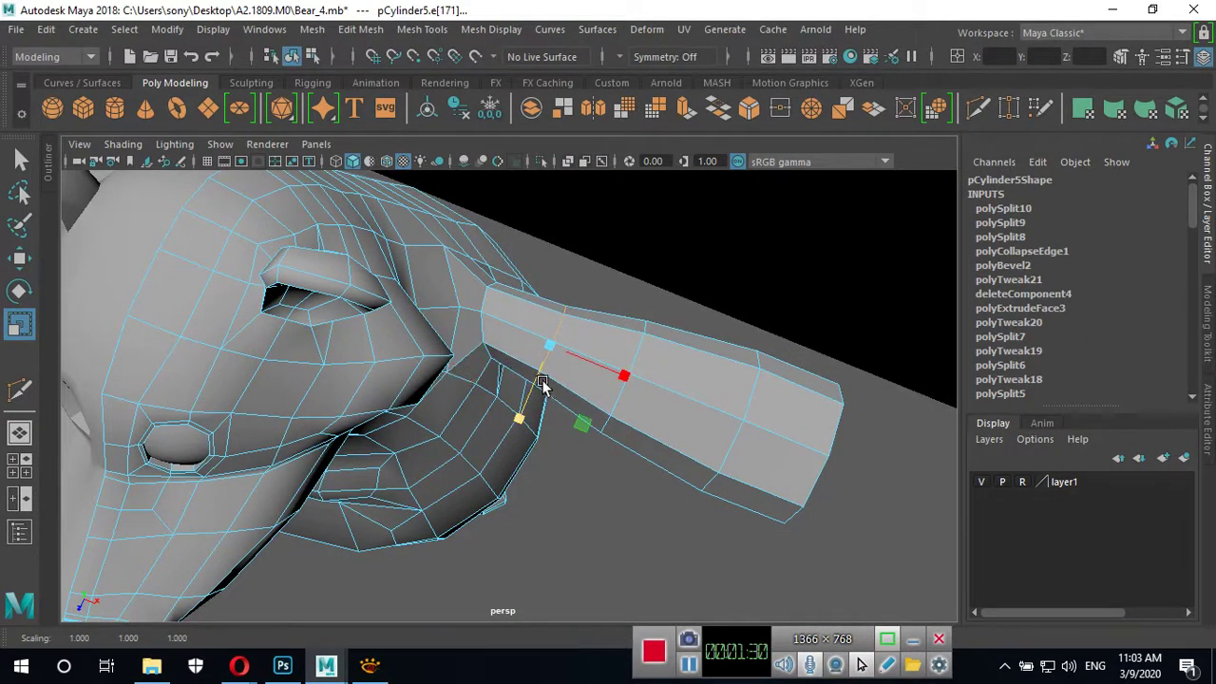
Pick edges along the arm's upper and lower sides and compare with the bear reference sheet.
left_click(615, 404)
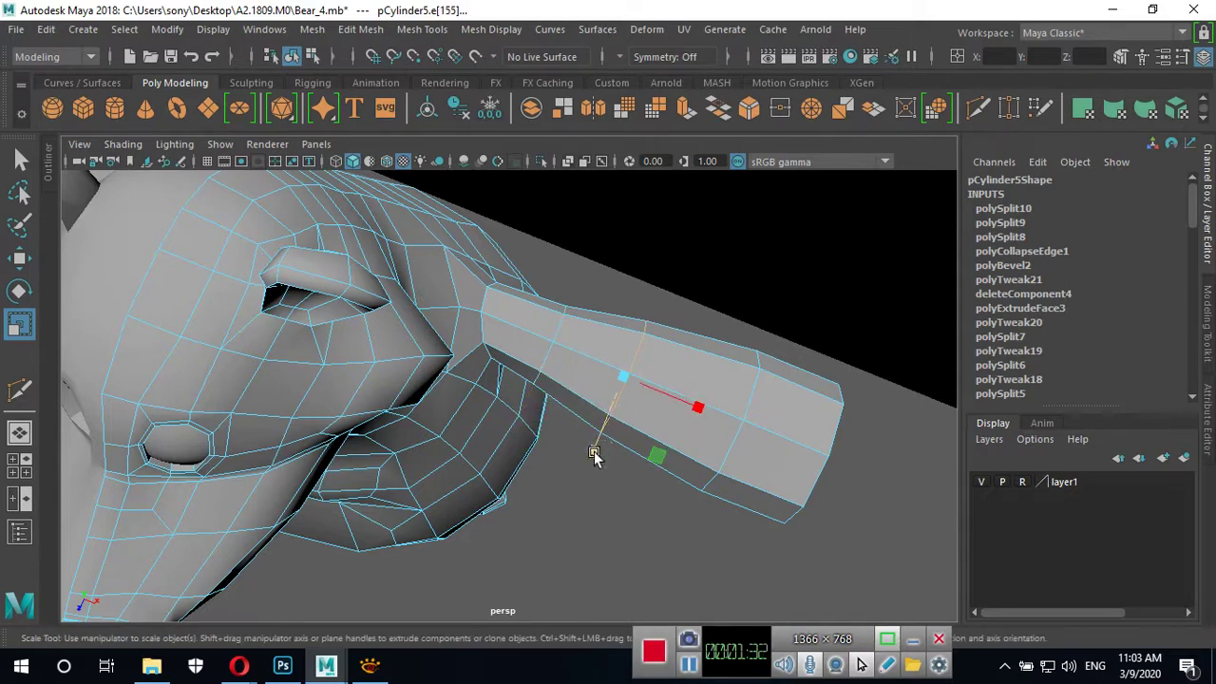
left_click(712, 472)
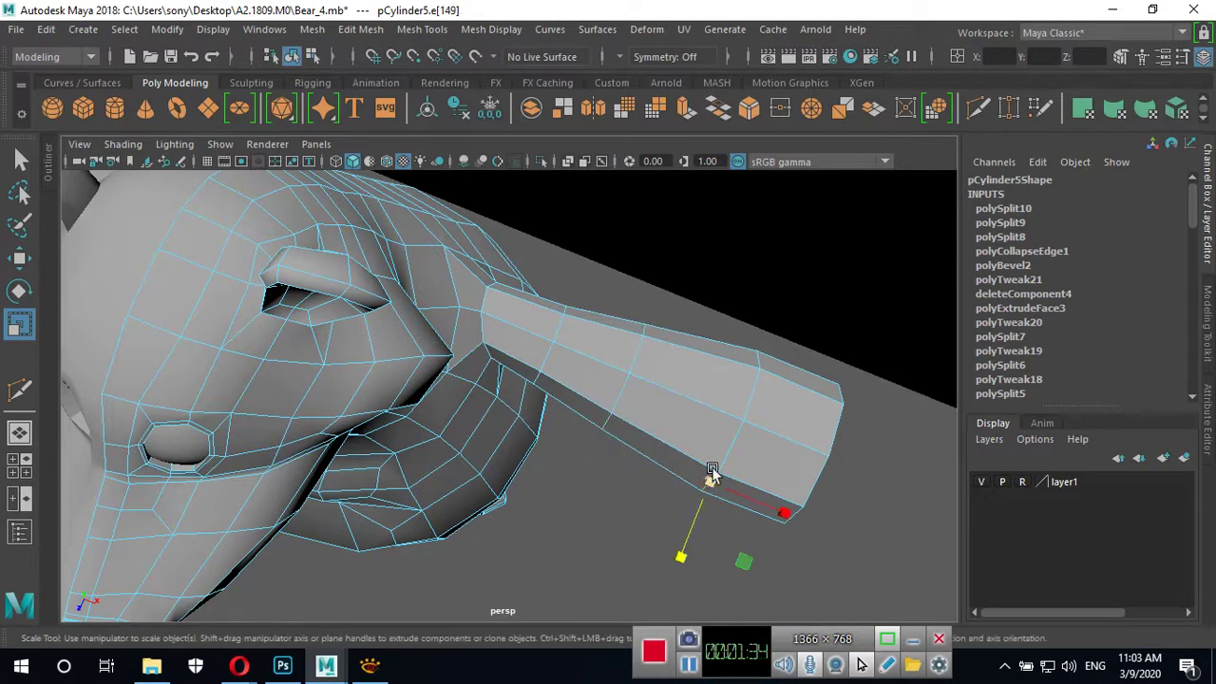
left_click(383, 668)
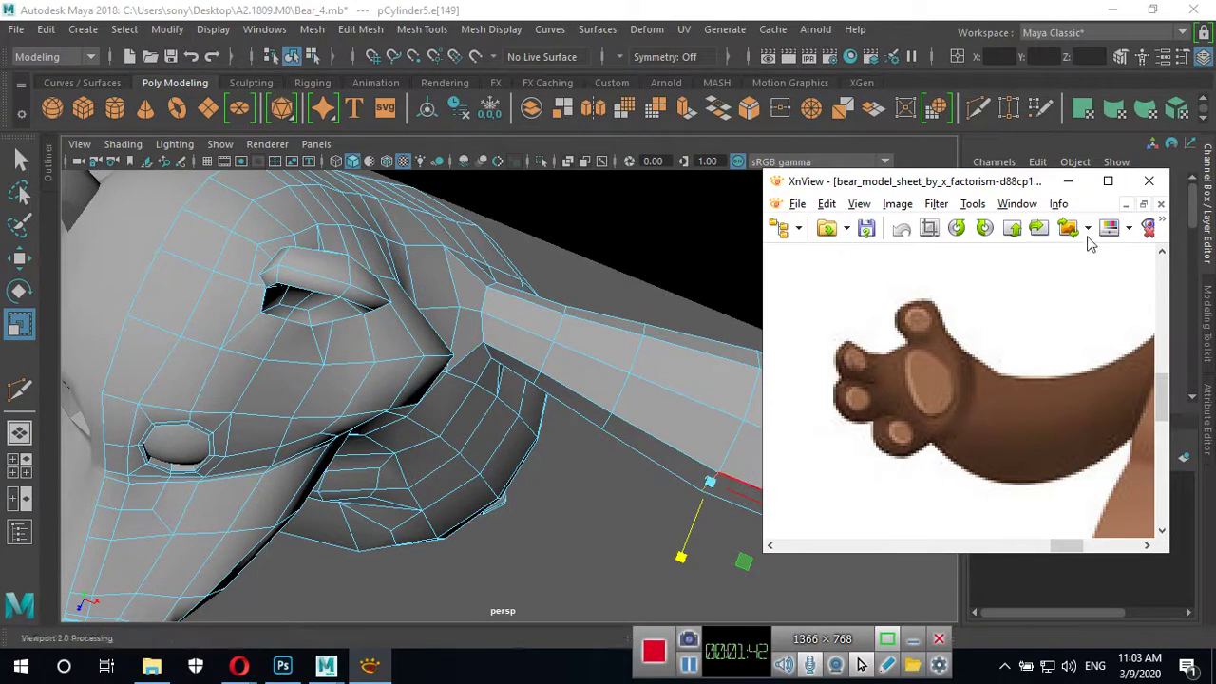
left_click(1069, 182)
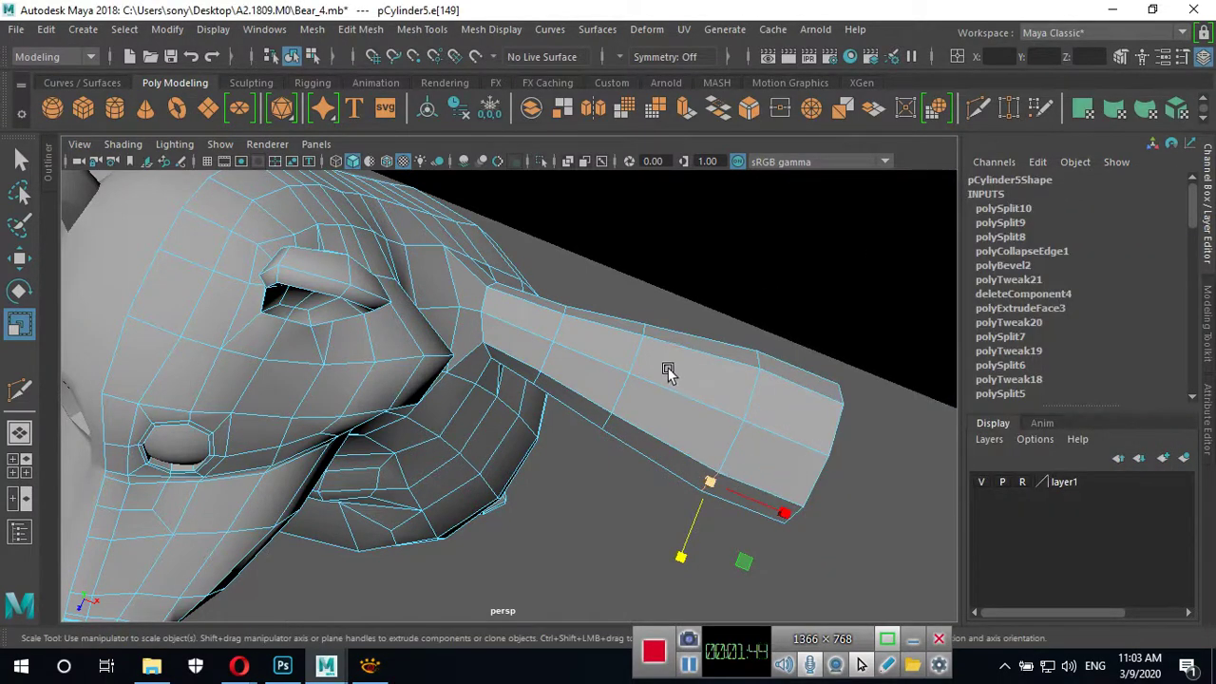
Scale the upper arm section slightly wider and select the edge loop at the shoulder.
left_click(622, 388)
left_click_drag(590, 466, 591, 456)
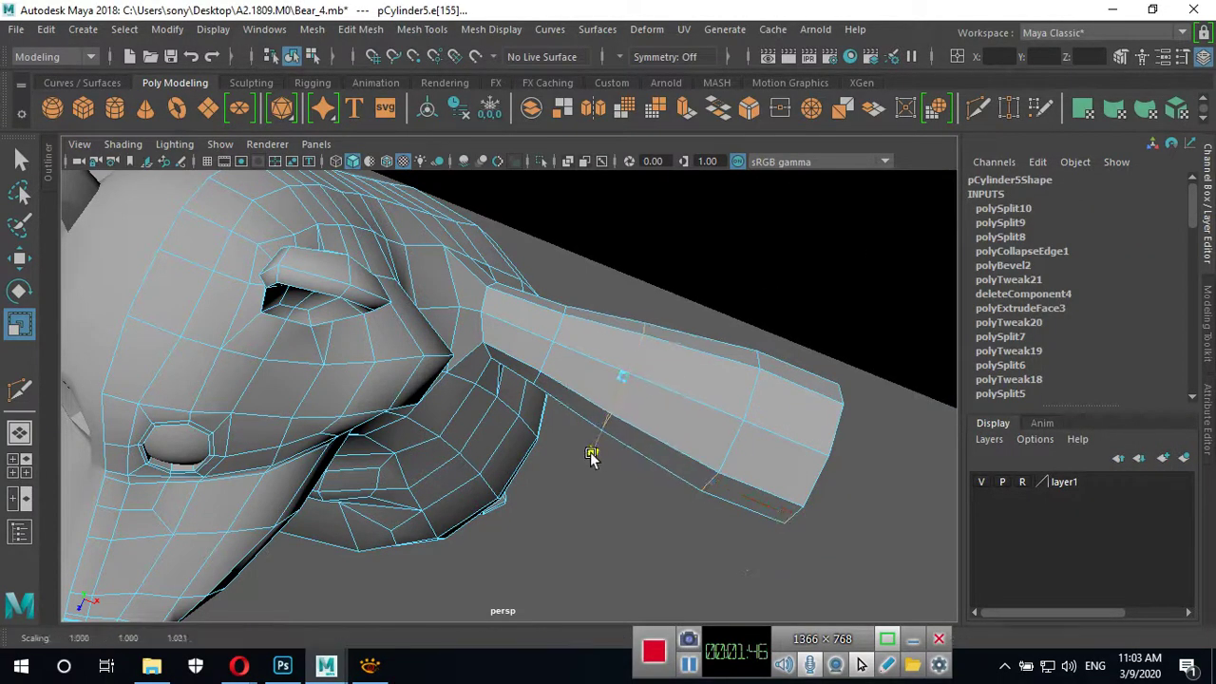
left_click(550, 354)
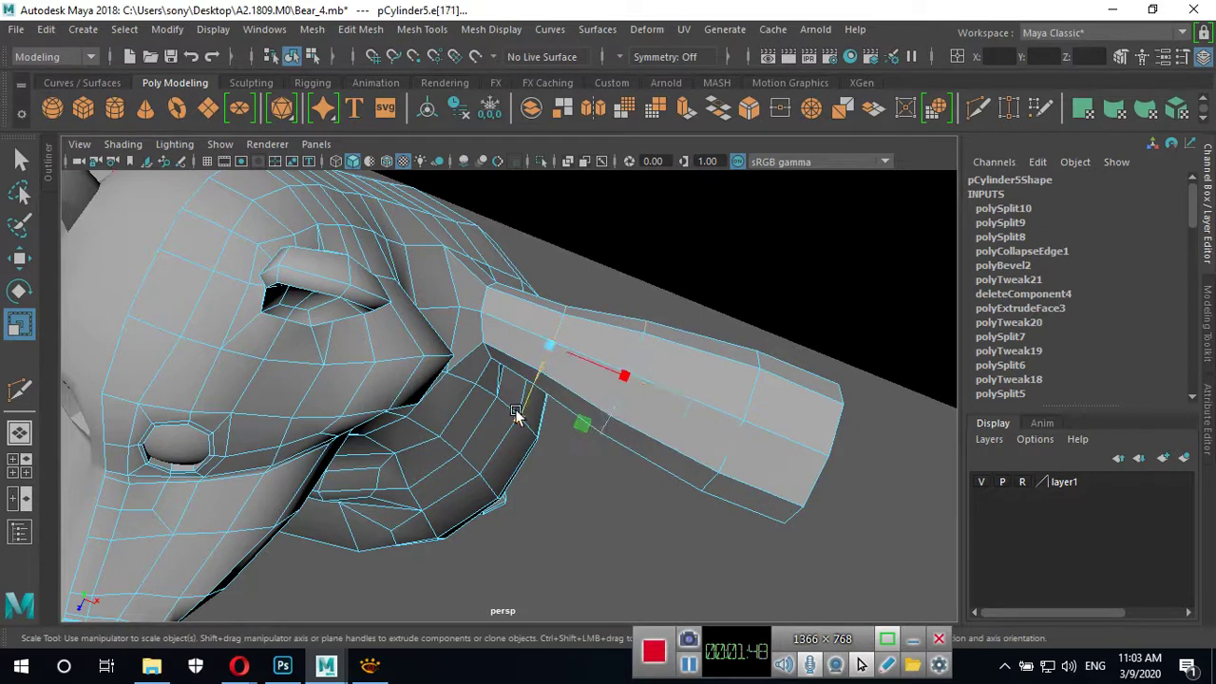
left_click(516, 415)
double_click(481, 334)
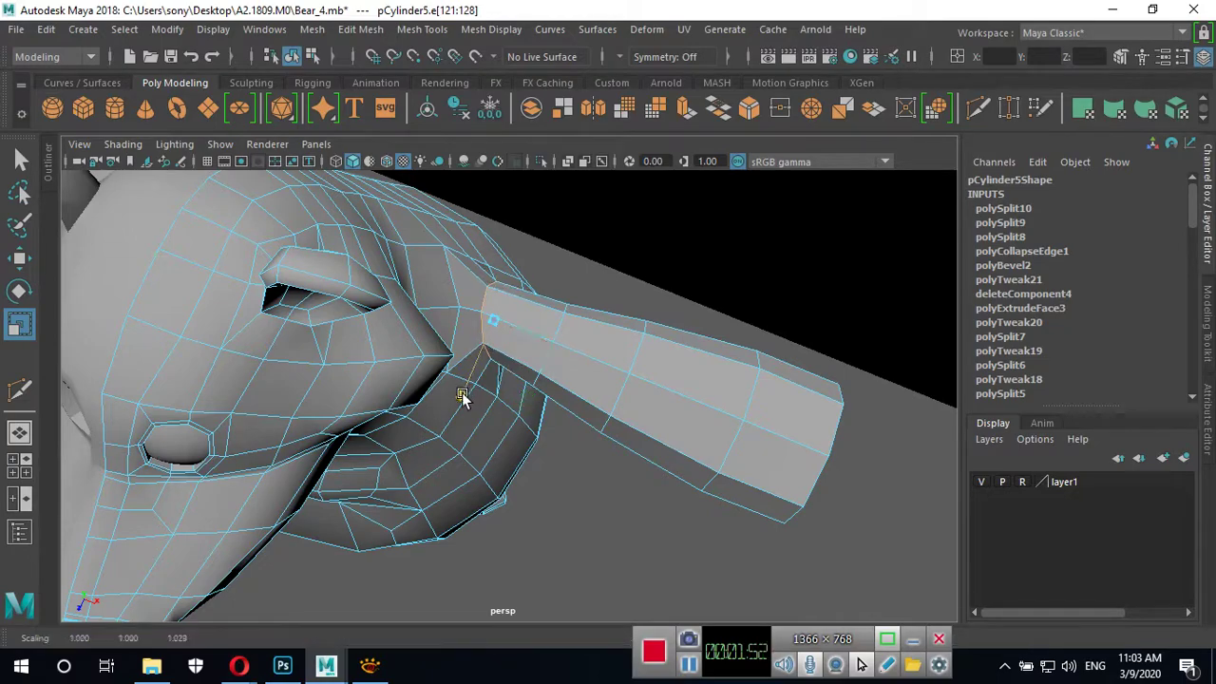
mouse_move(461, 394)
left_mouse_down("alt")
mouse_move(634, 440)
mouse_move(679, 430)
mouse_move(732, 367)
mouse_move(647, 438)
mouse_move(691, 484)
mouse_move(787, 410)
mouse_move(768, 342)
mouse_move(725, 391)
mouse_move(706, 387)
mouse_move(652, 427)
mouse_move(746, 394)
mouse_move(643, 443)
mouse_move(652, 429)
left_mouse_up("alt")
Nudge the selected shoulder edge loop outward along the arm with the Move tool.
mouse_move(652, 428)
right_mouse_down("alt")
mouse_move(730, 415)
mouse_move(637, 399)
right_mouse_up("alt")
left_click_drag(637, 399, 647, 373, "alt")
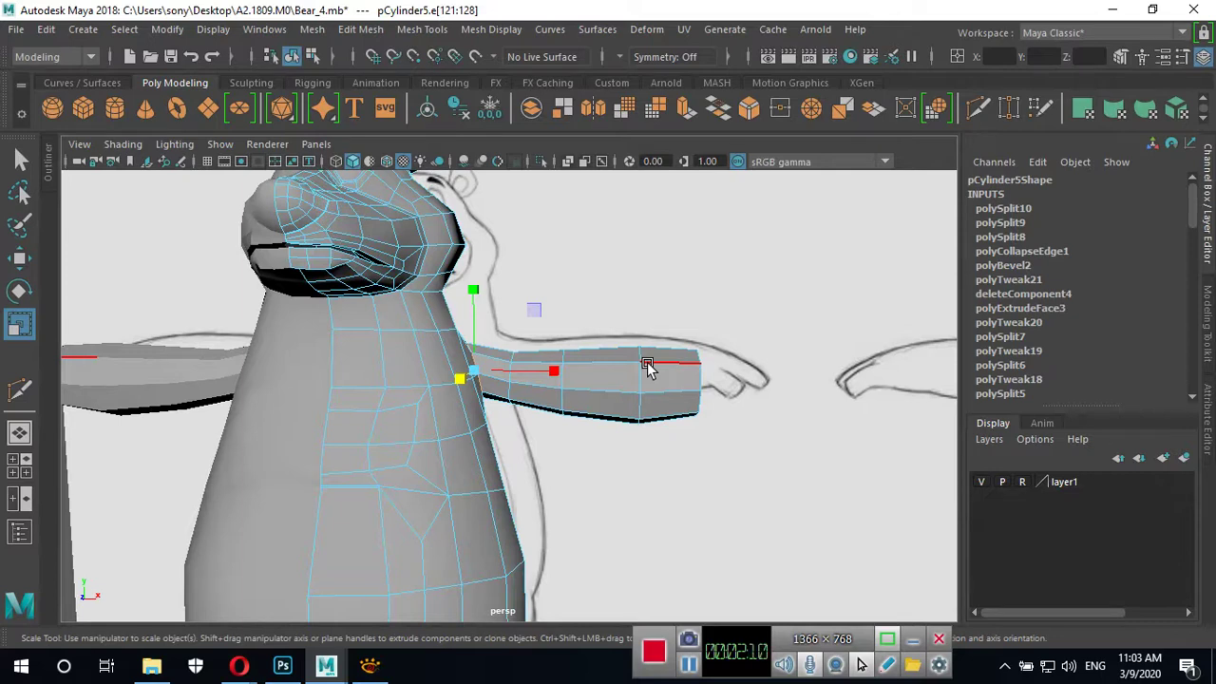
key("w")
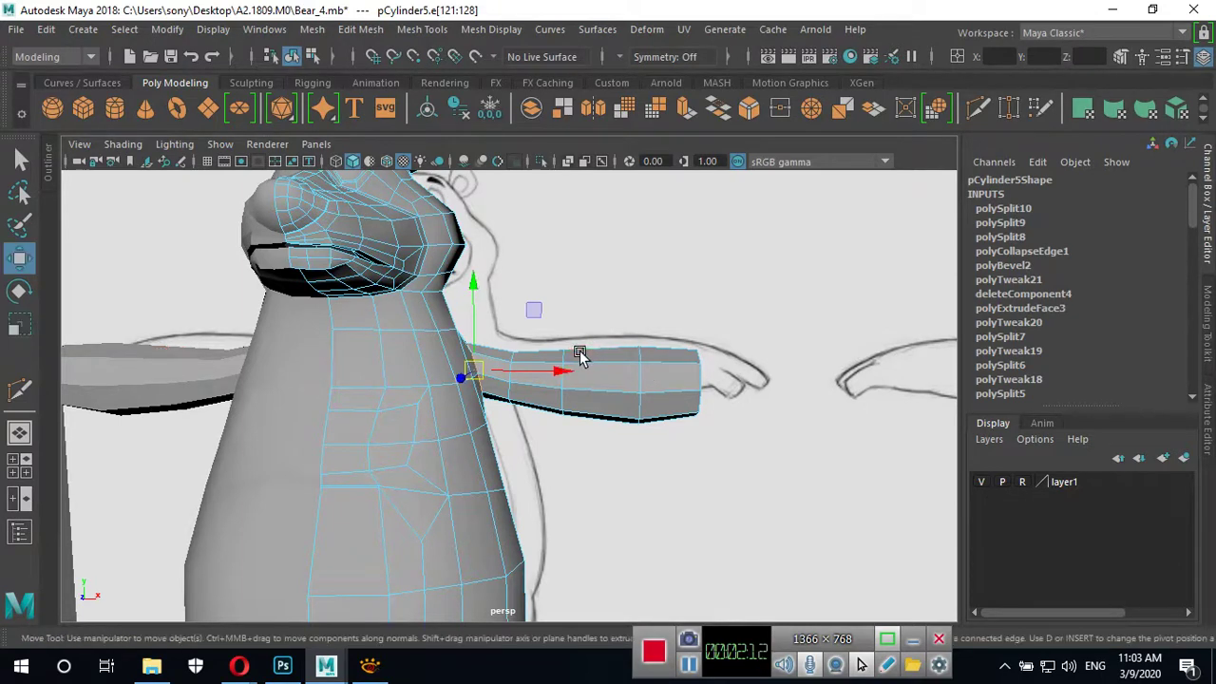
mouse_move(560, 375)
left_mouse_down()
mouse_move(240, 444)
mouse_move(131, 427)
left_mouse_up()
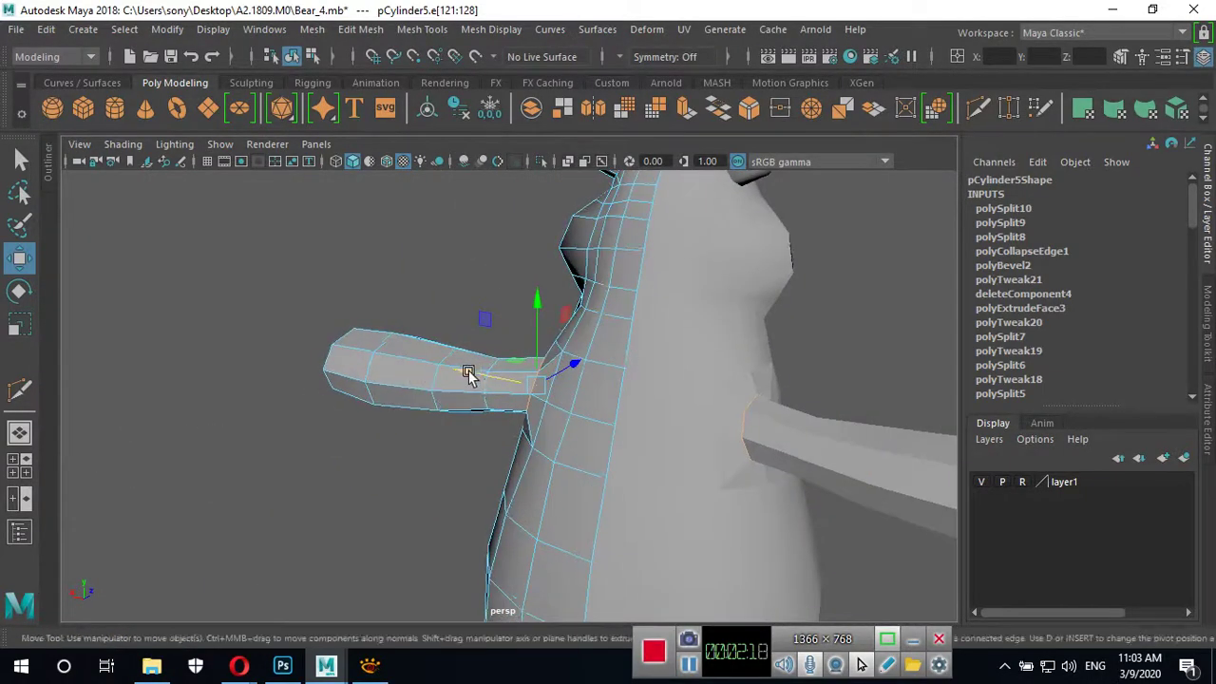
Orbit around to check the arm's front side, briefly switching to the video call and back.
left_click_drag(468, 373, 620, 376, "alt")
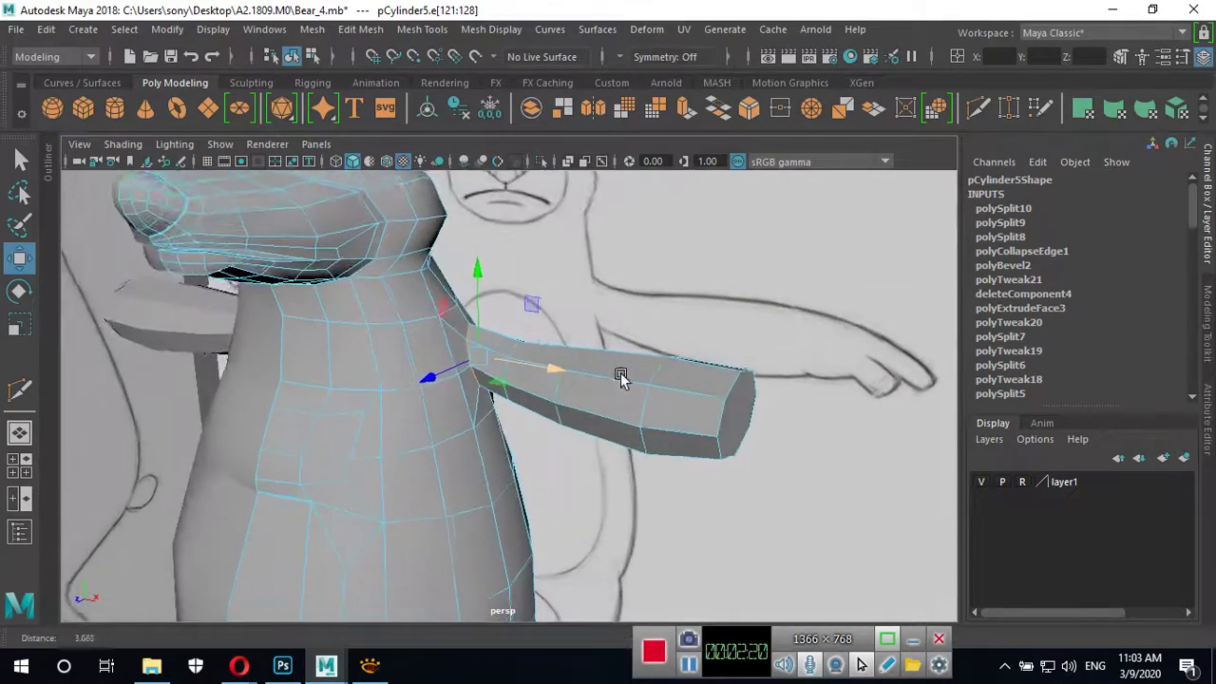
right_click_drag(620, 377, 562, 420, "alt")
left_click_drag(563, 420, 603, 440, "alt")
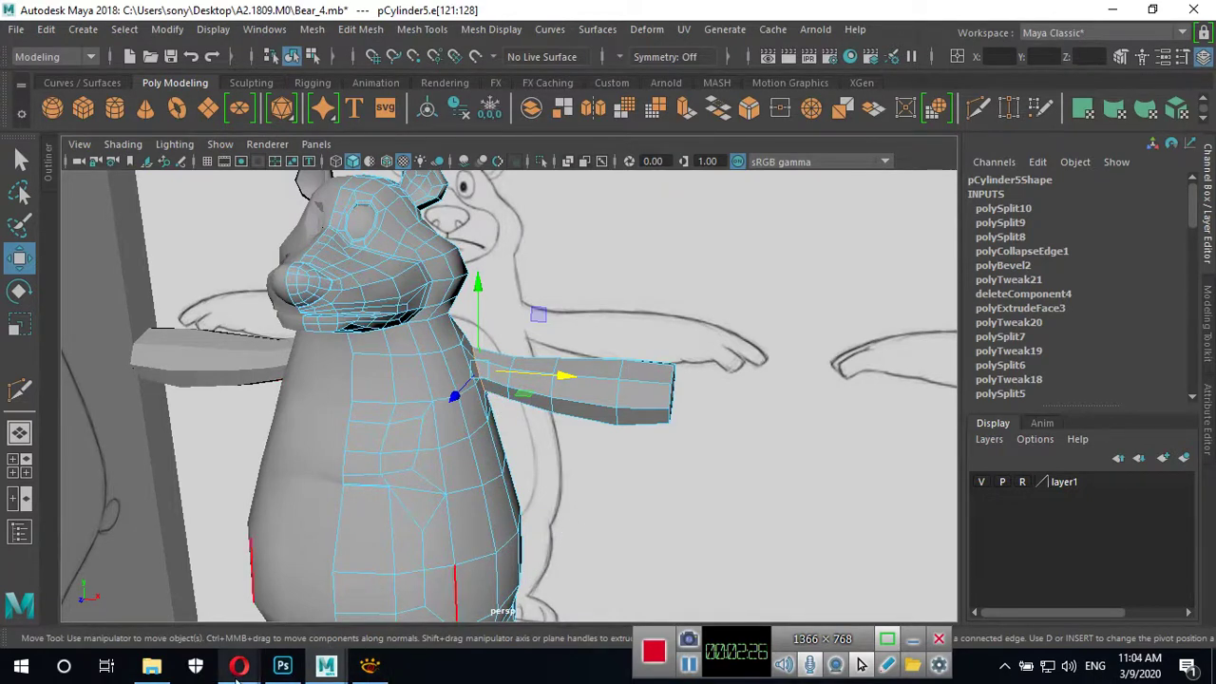
mouse_move(238, 666)
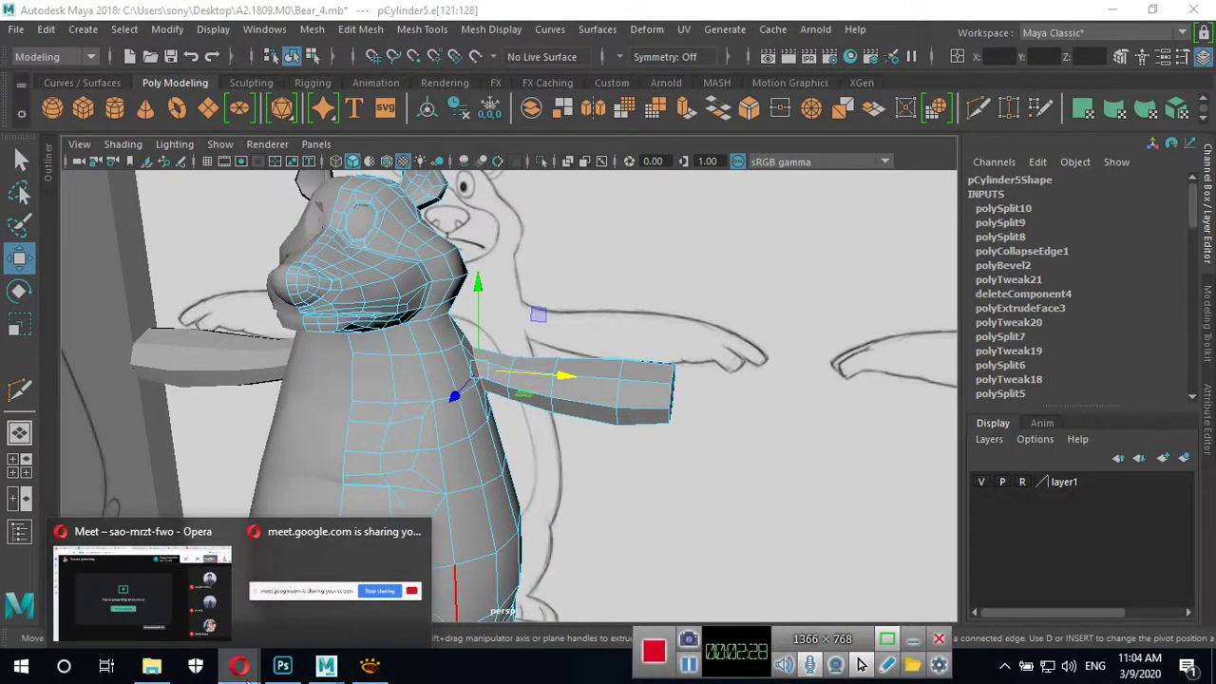
left_click(160, 605)
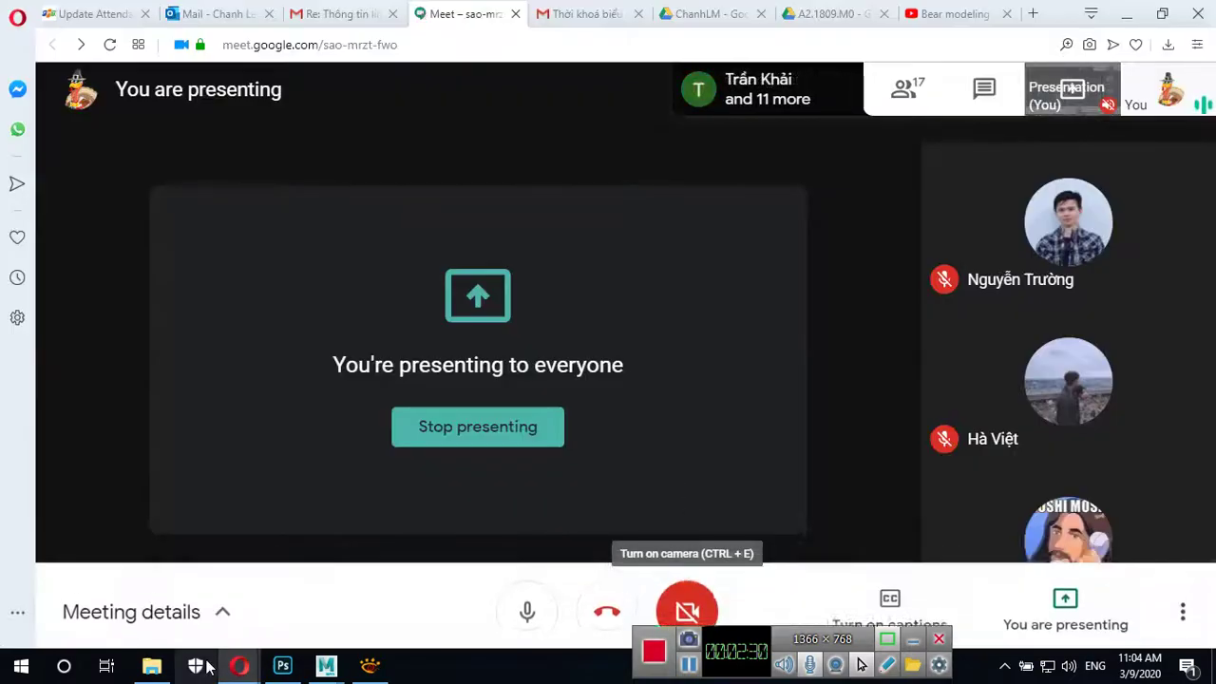
left_click(326, 665)
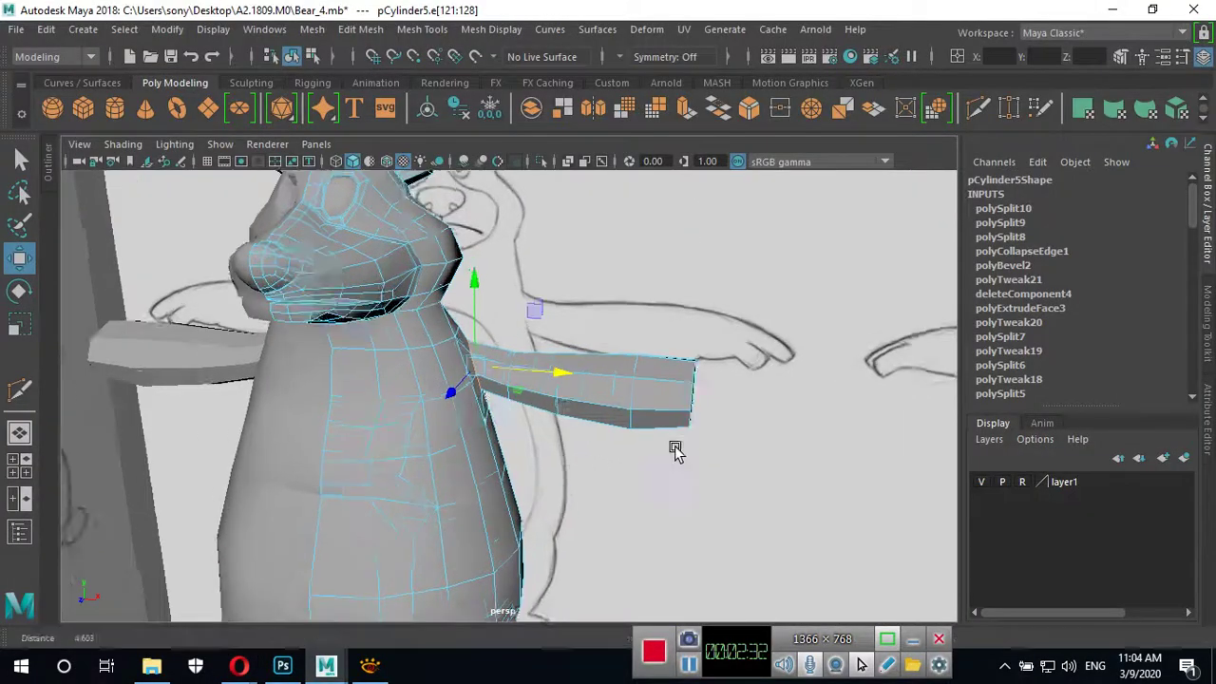
In the front view, cut a new vertical edge loop across the arm near its wrist with Multi-Cut.
key("space")
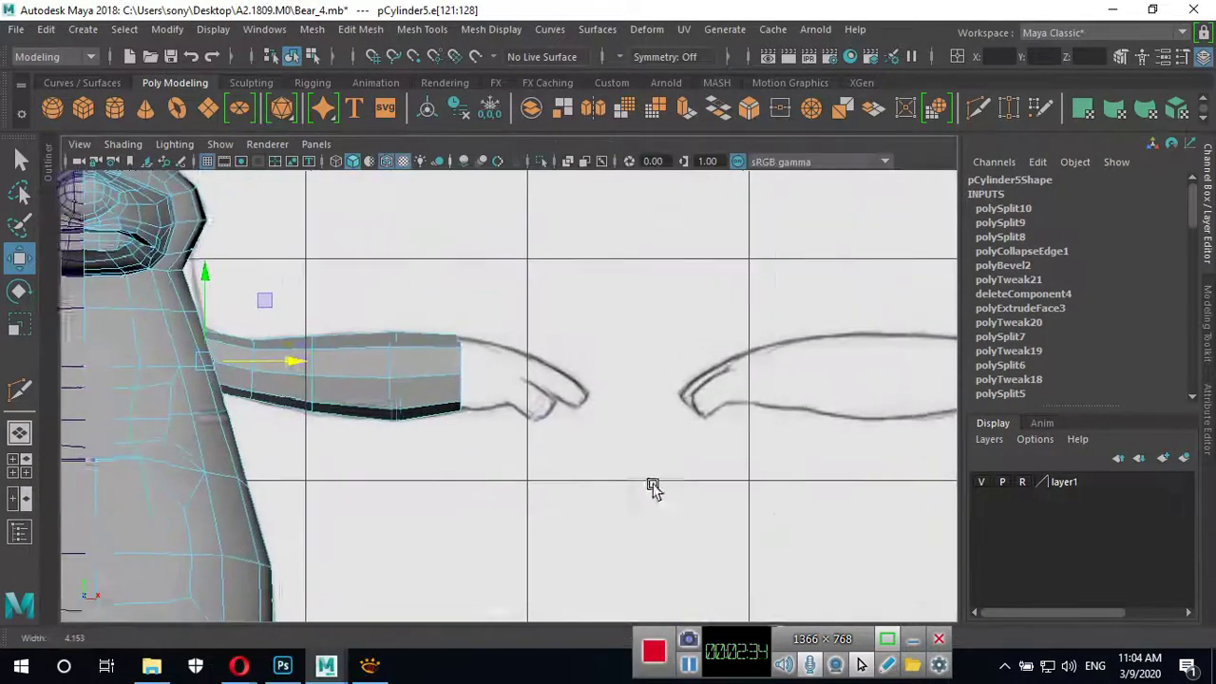
scroll(652, 488, "up", 1)
scroll(716, 497, "up", 1)
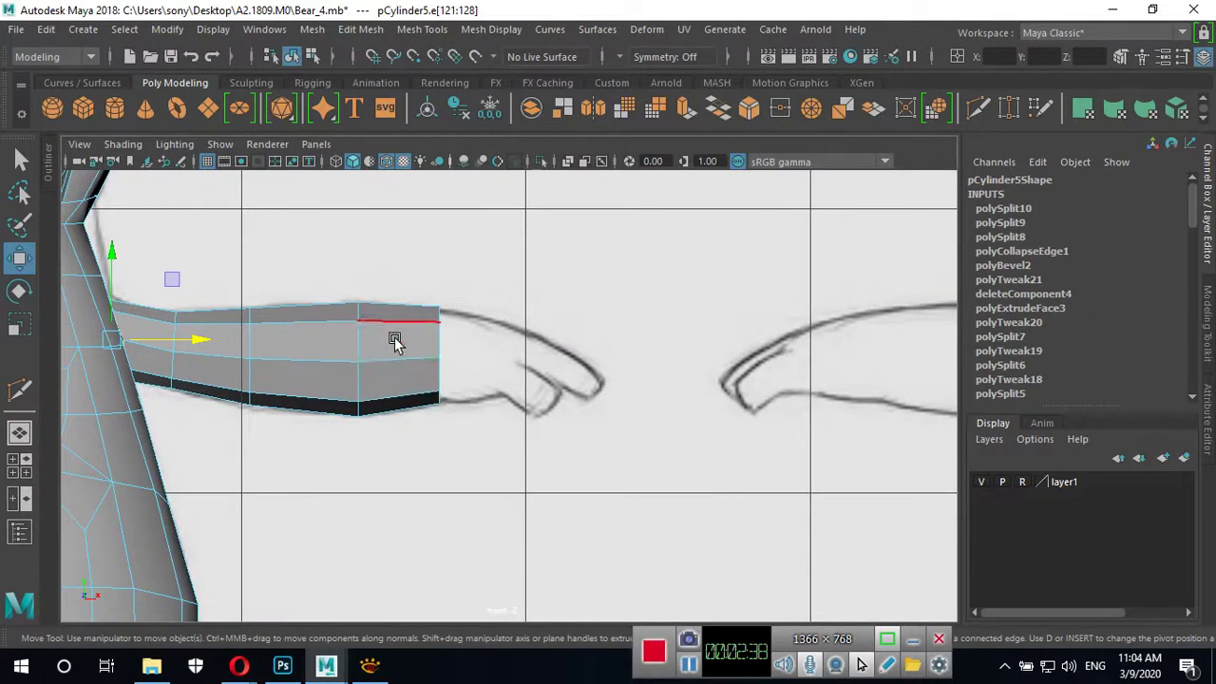
left_click(936, 108)
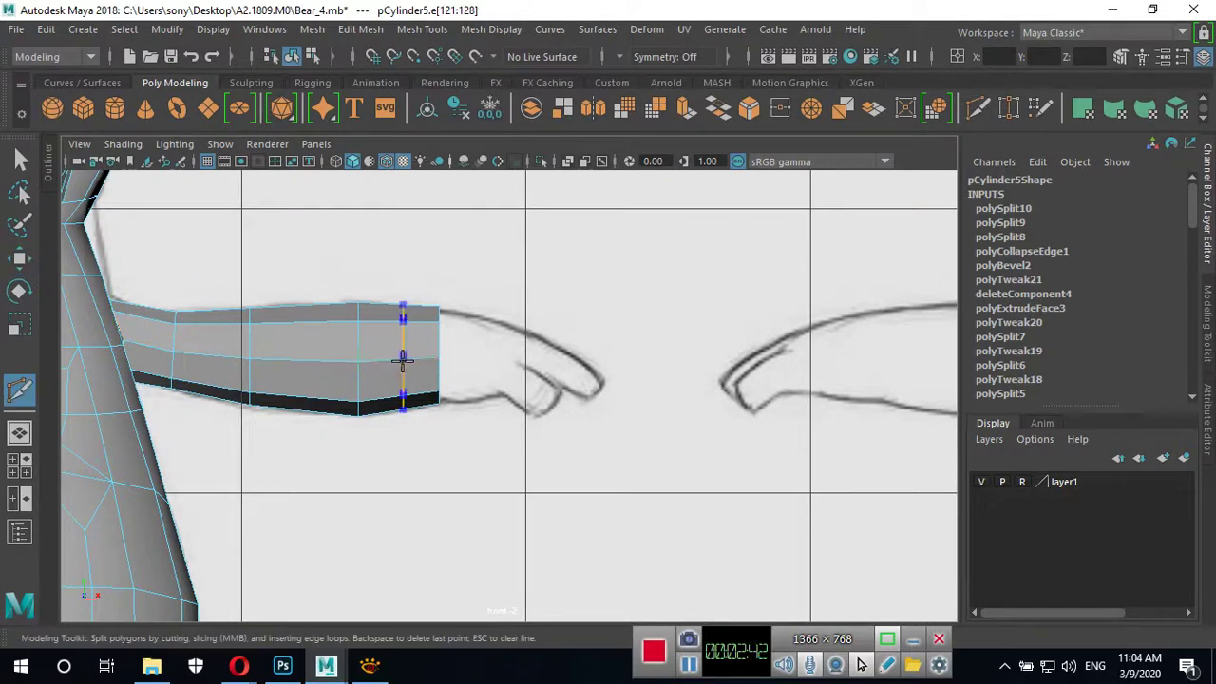
key("Return")
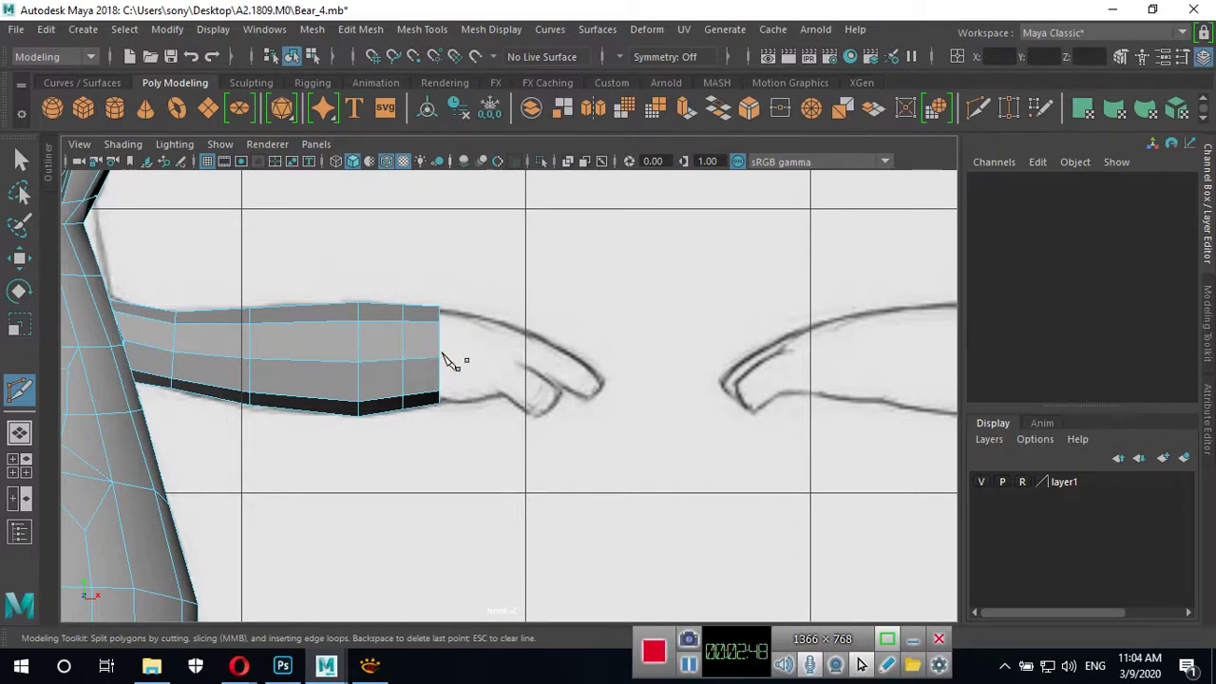
Bring the XnView model sheet forward and pan to the bear's lowered arm and clenched fist.
scroll(665, 389, "down", 5)
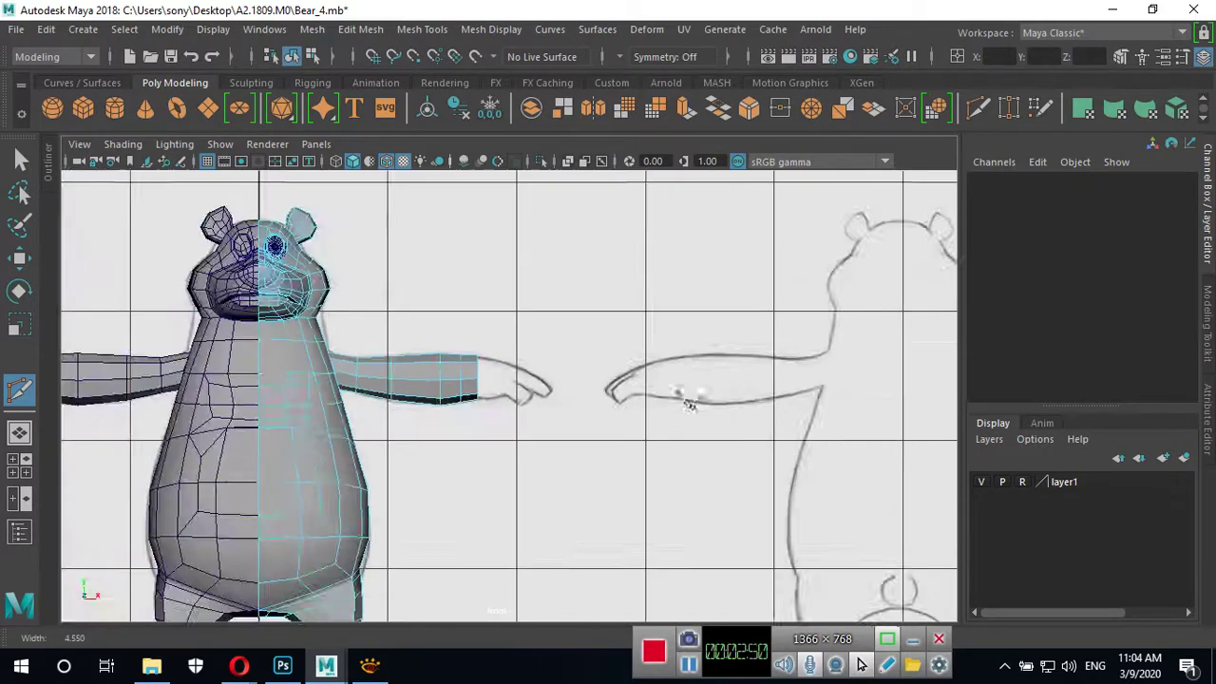
key("w")
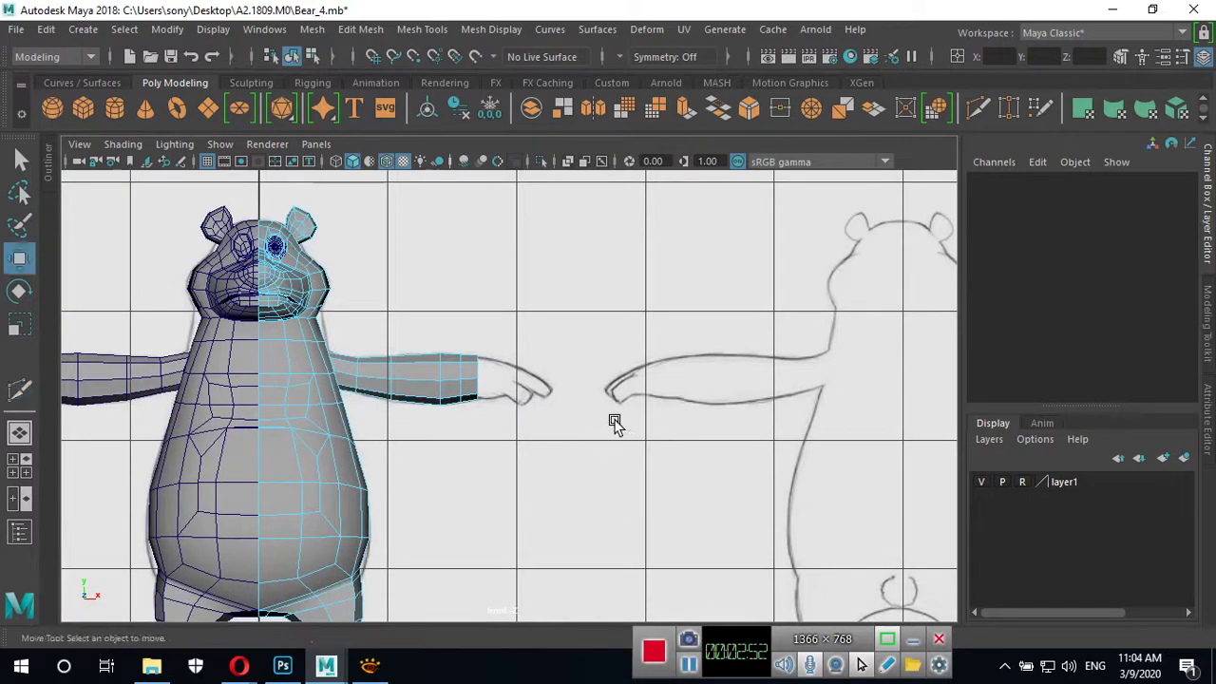
left_click(371, 667)
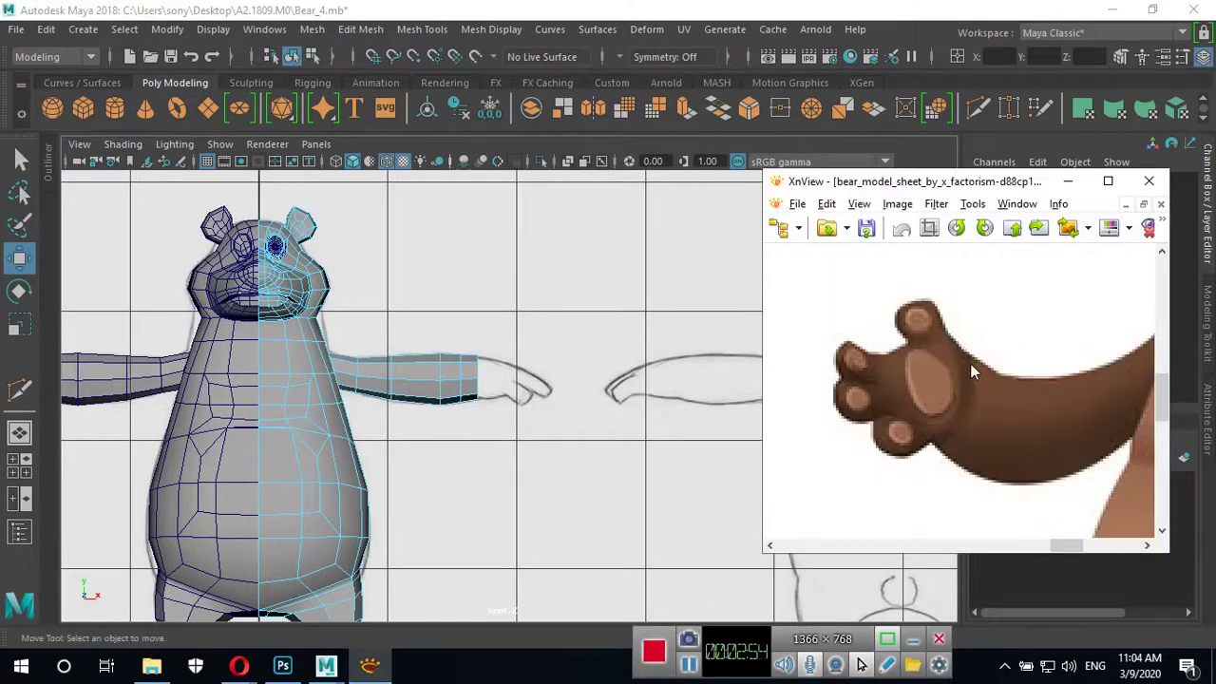
left_click_drag(1063, 436, 802, 394)
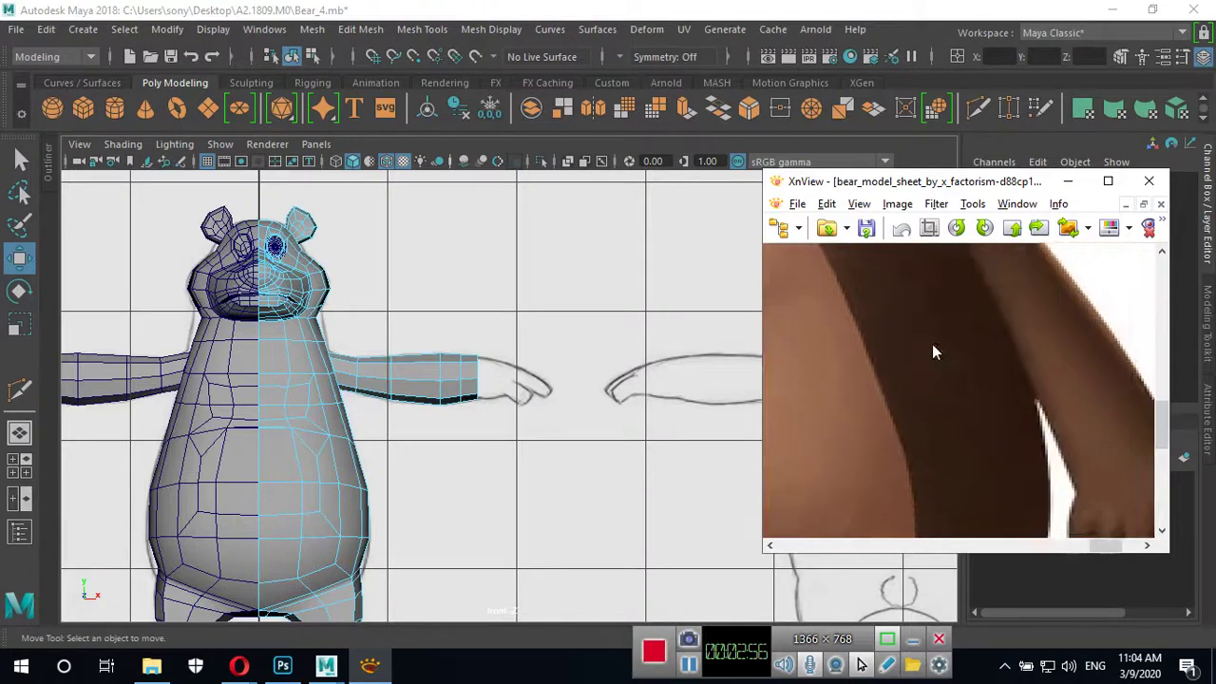
left_click_drag(932, 344, 1005, 402)
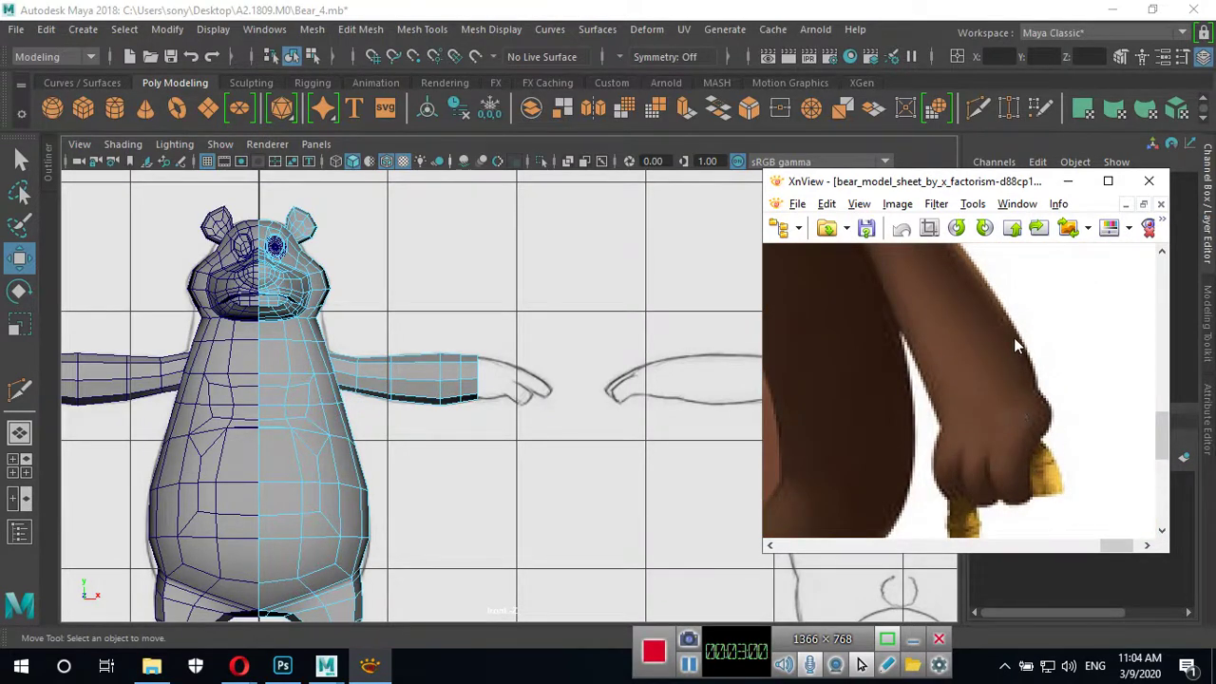
scroll(496, 418, "up", 3)
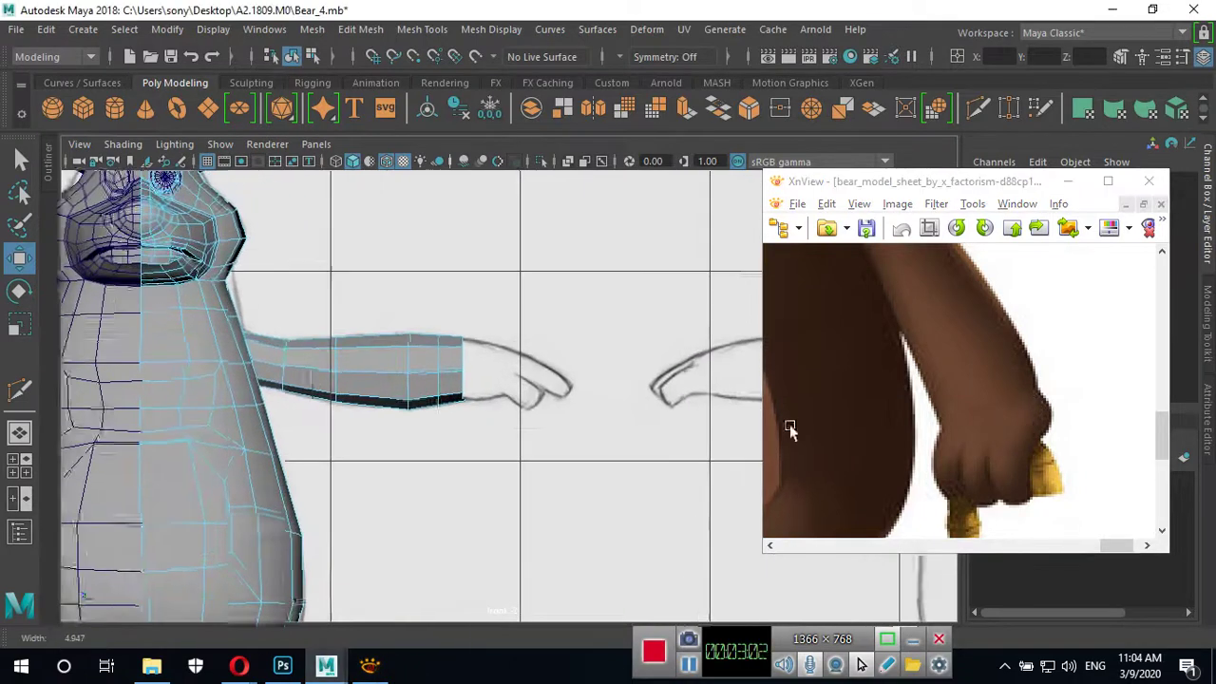
scroll(575, 374, "up", 2)
Select the edge loop near the arm's end and scale it slightly flatter in height.
scroll(432, 325, "up", 2)
middle_click_drag(433, 325, 500, 369, "alt")
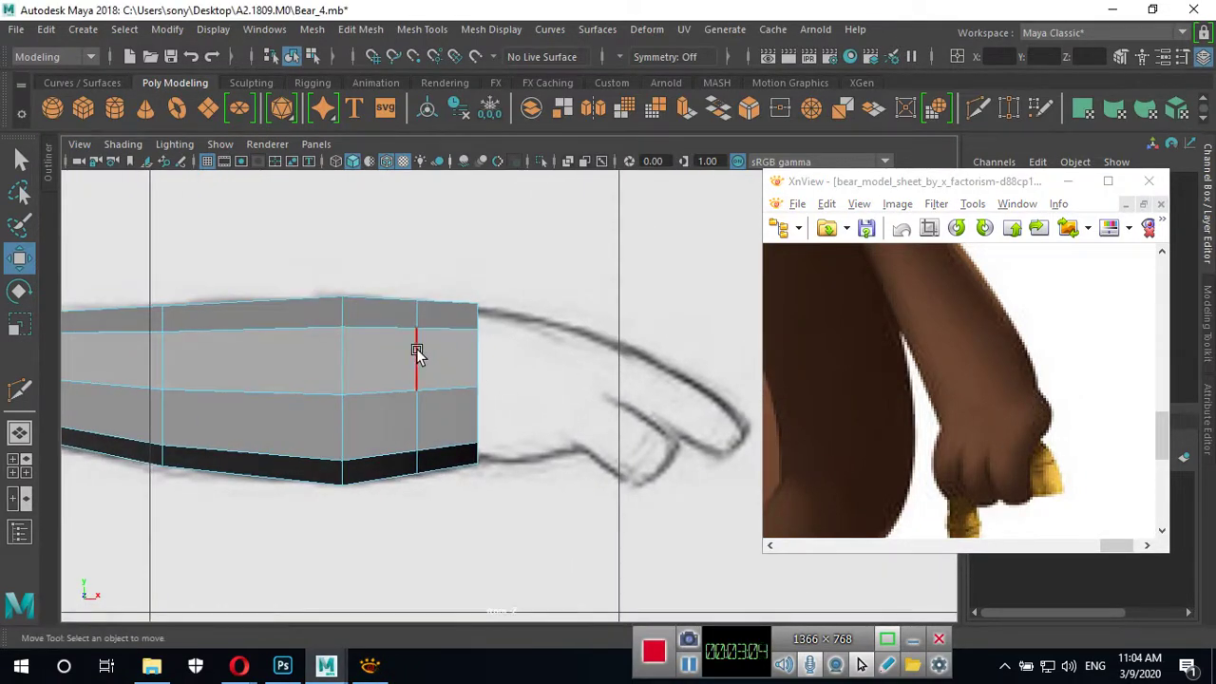
right_click_drag(416, 350, 407, 133)
double_click(417, 369)
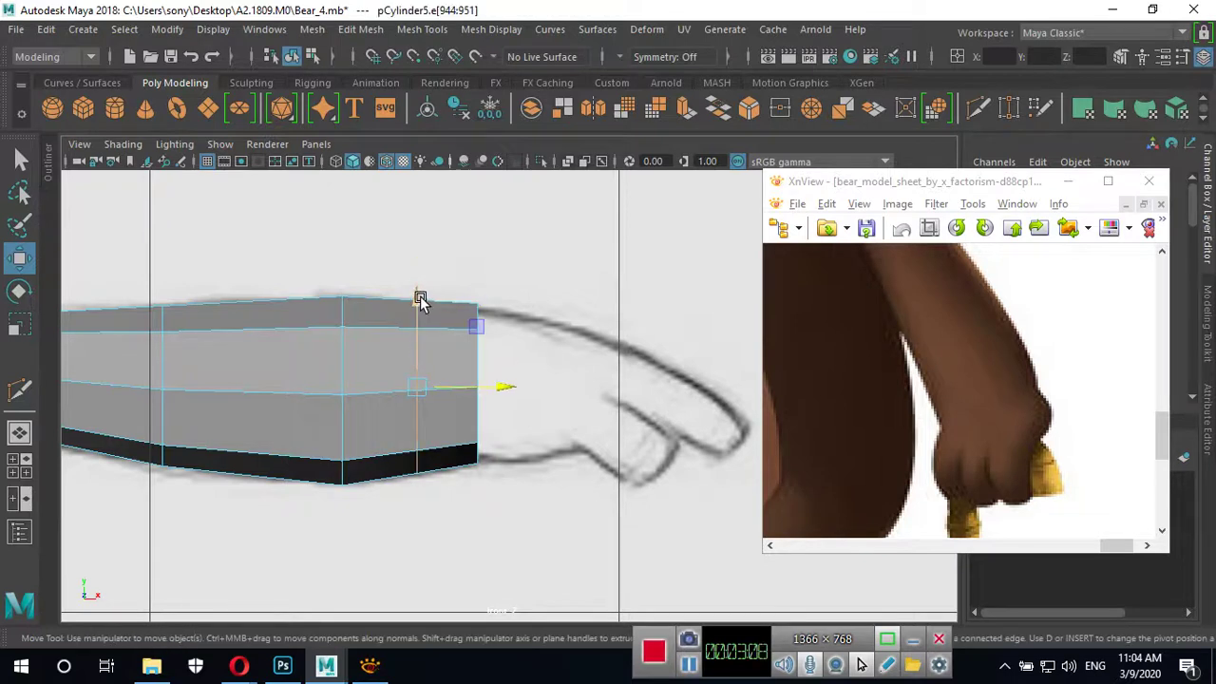
key("r")
left_click_drag(420, 300, 420, 318)
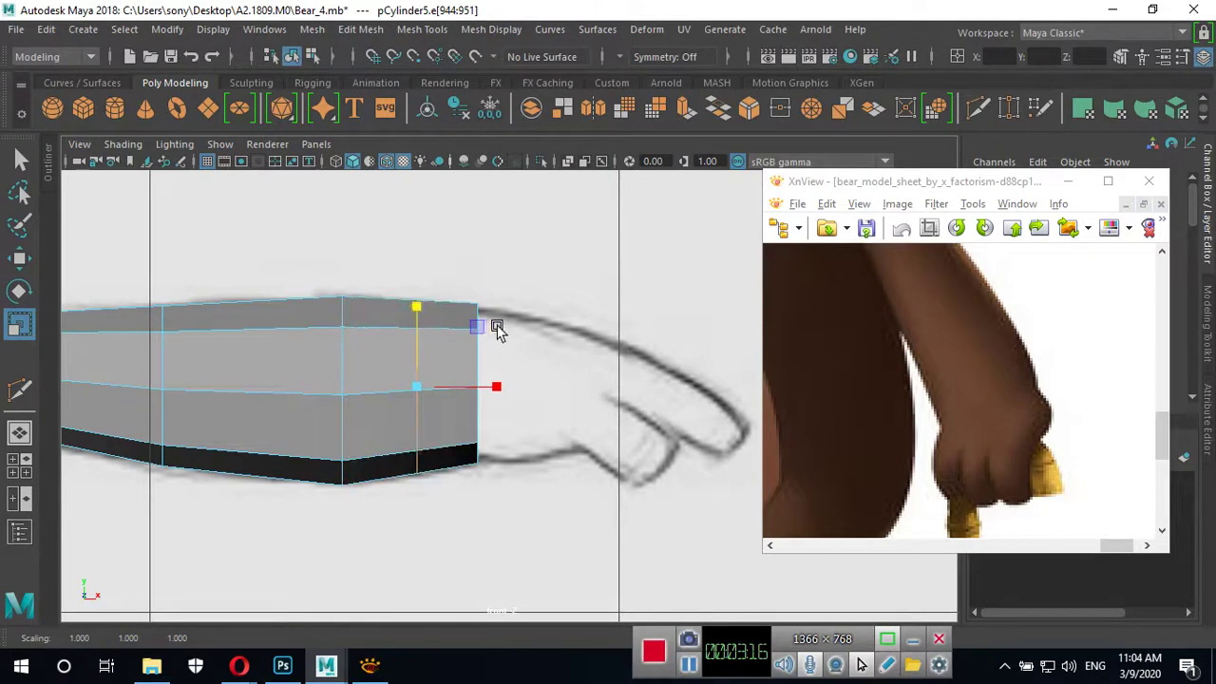
Scale the wrist loops inward in depth and height in four-view, then select the next loop toward the shoulder.
key("space")
key("space")
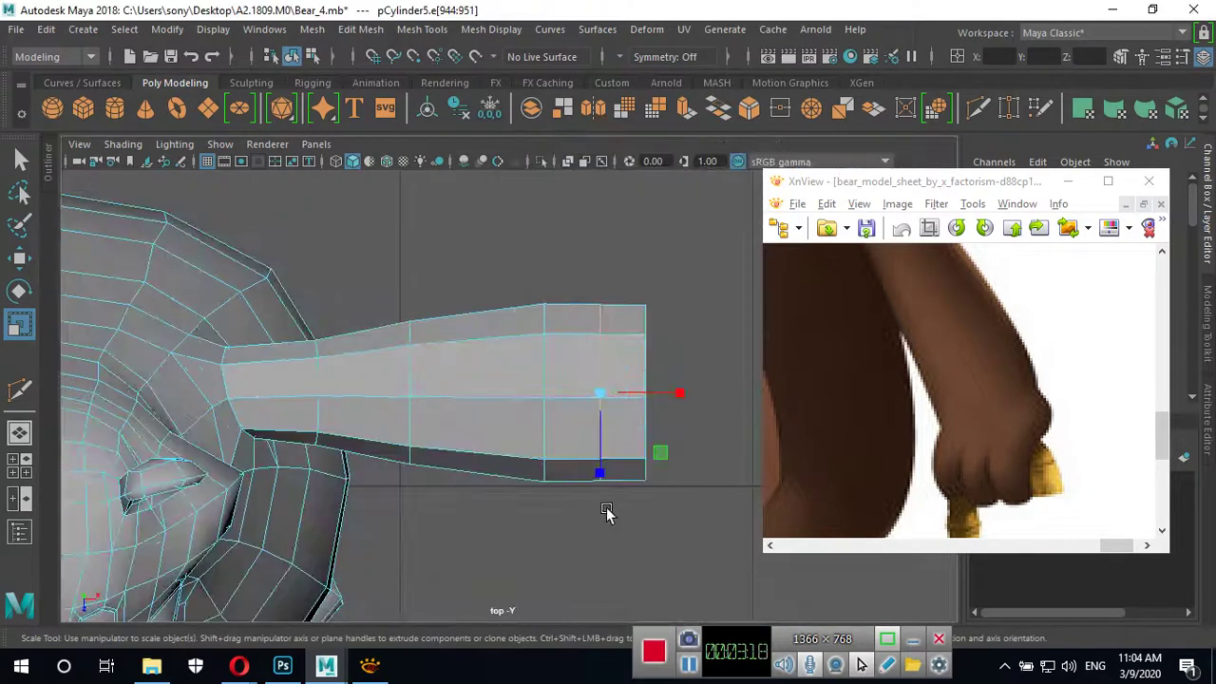
left_click_drag(603, 475, 605, 474)
left_click_drag(605, 473, 605, 471)
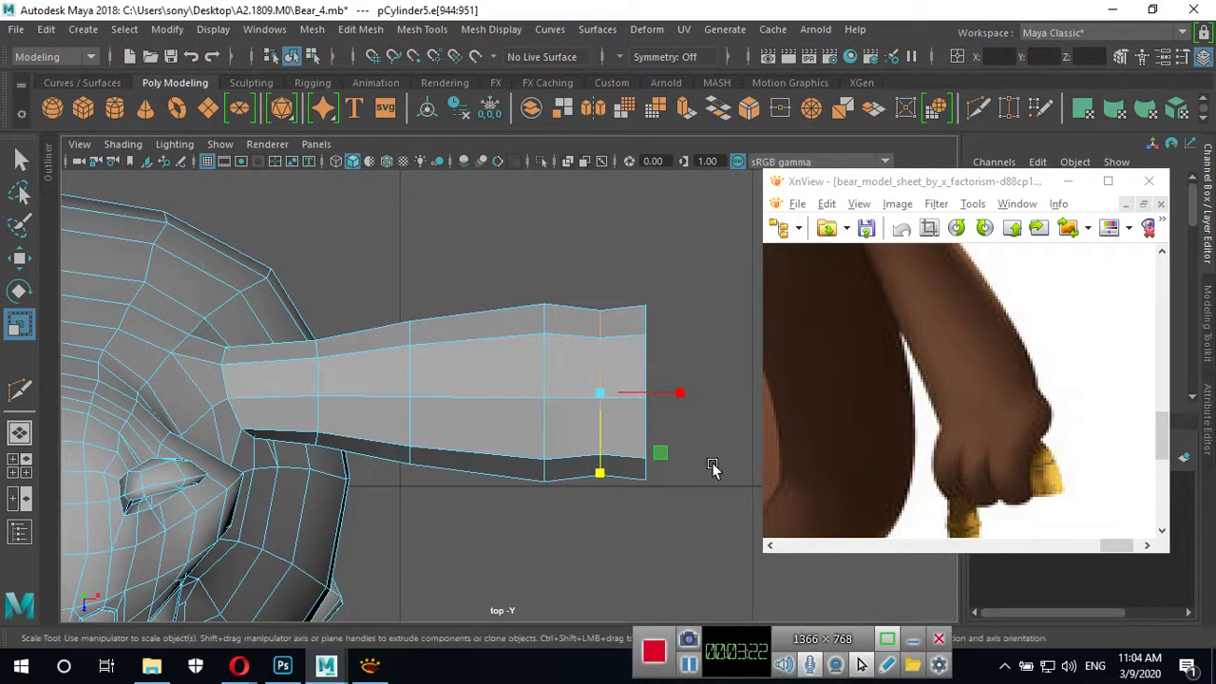
middle_click_drag(713, 466, 553, 456, "alt")
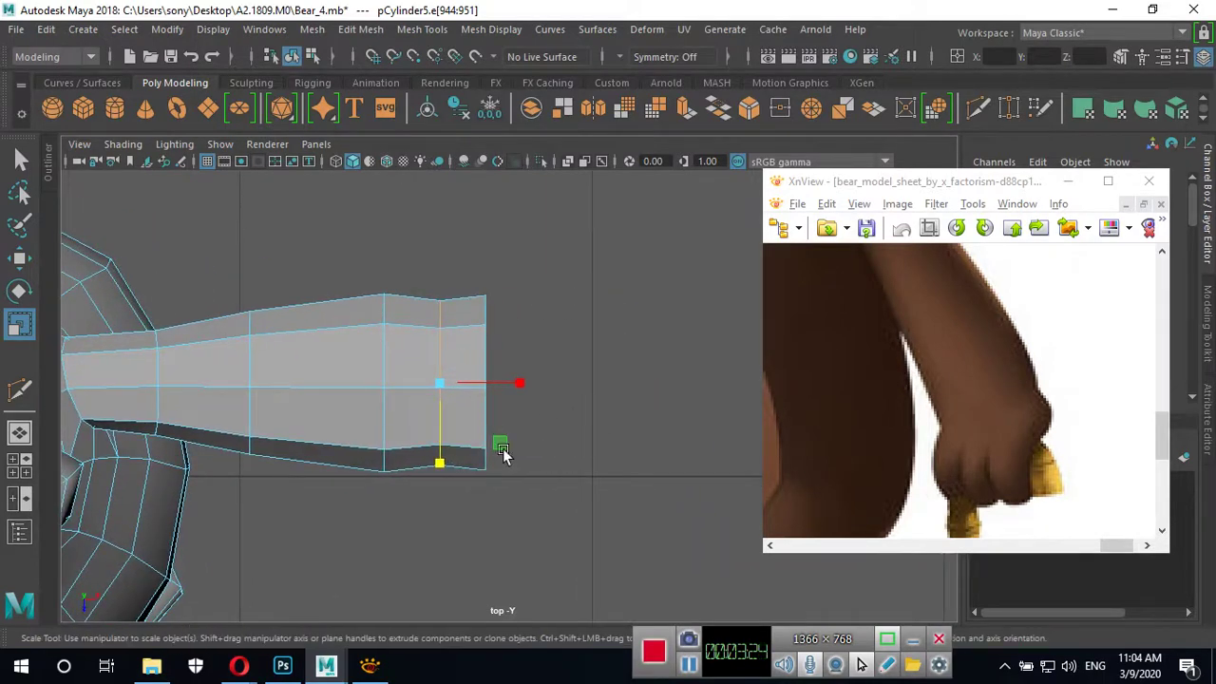
left_click_drag(441, 463, 441, 464)
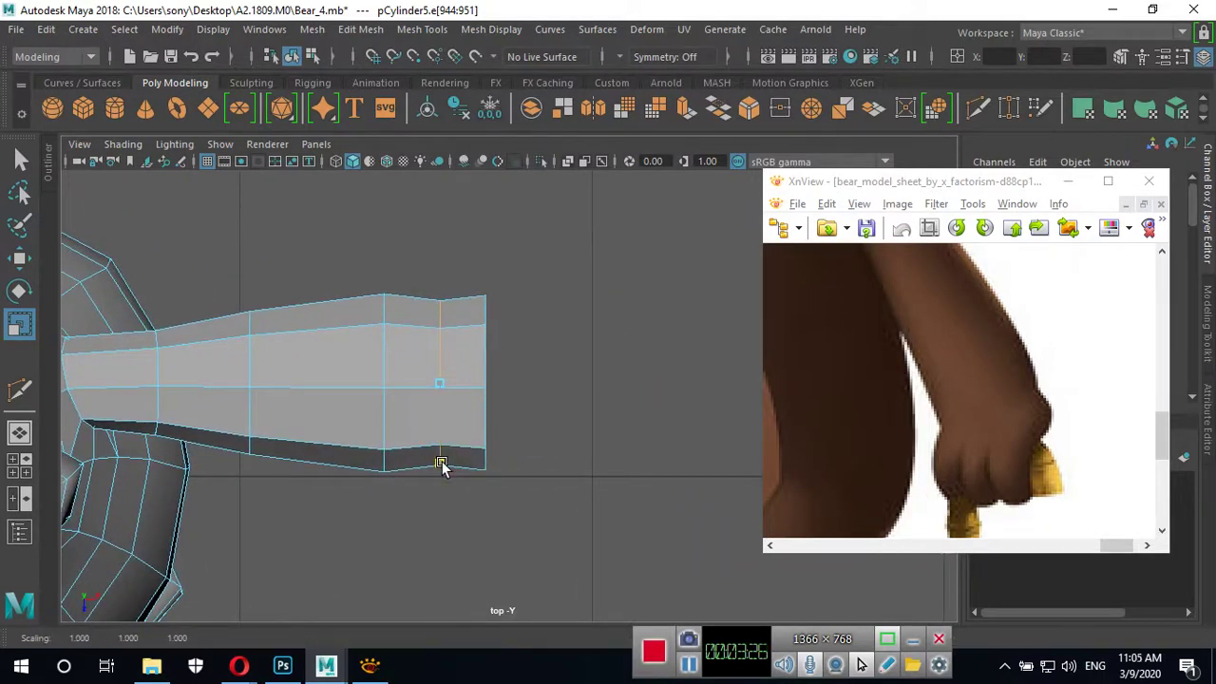
left_click(383, 354)
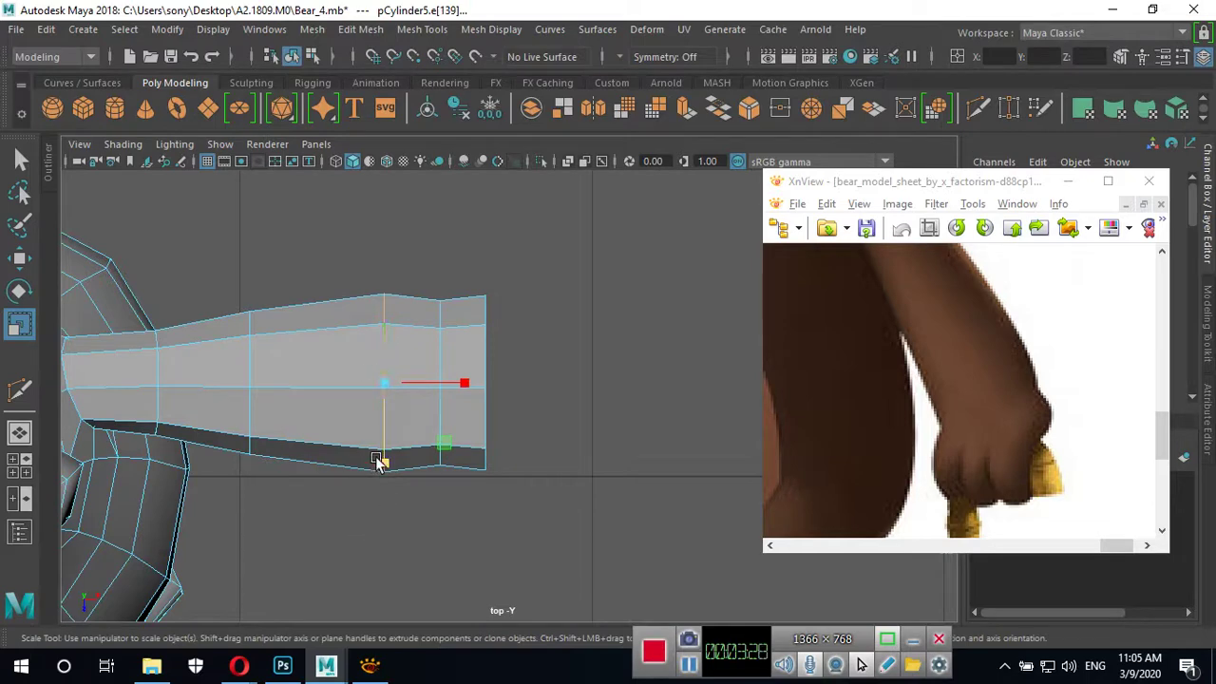
key("space")
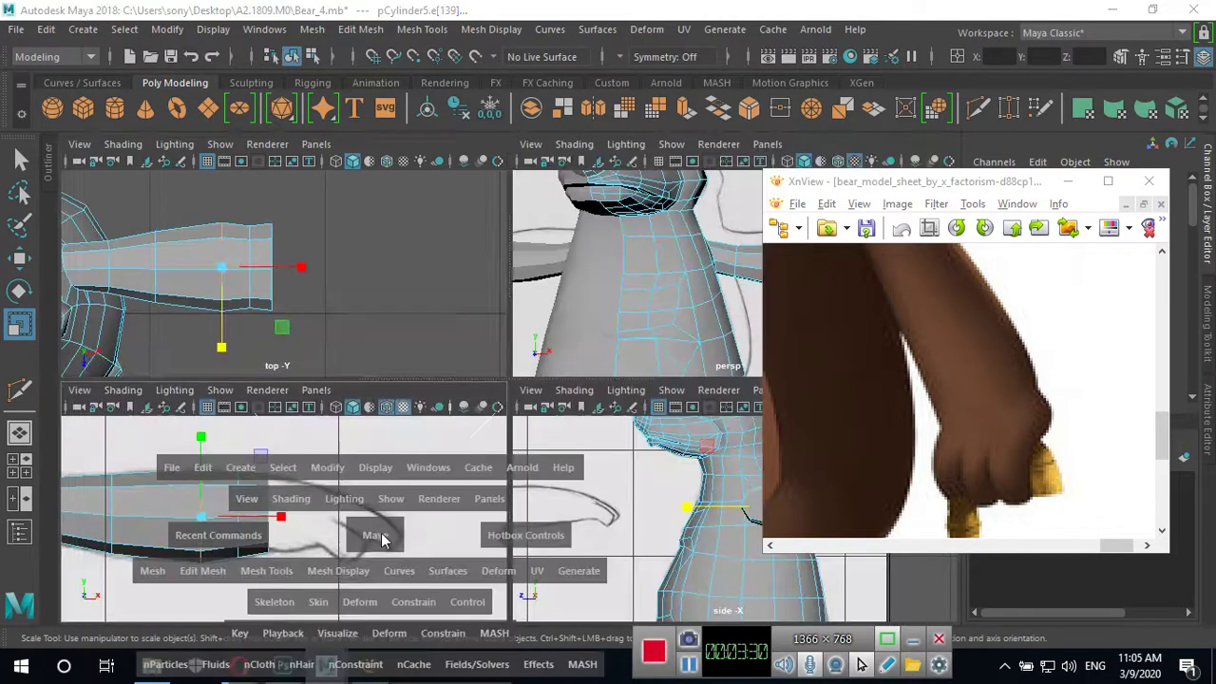
In the maximised side view, nudge the selected edge loop slightly left and adjust its height.
key("space")
middle_click_drag(477, 422, 568, 413, "alt")
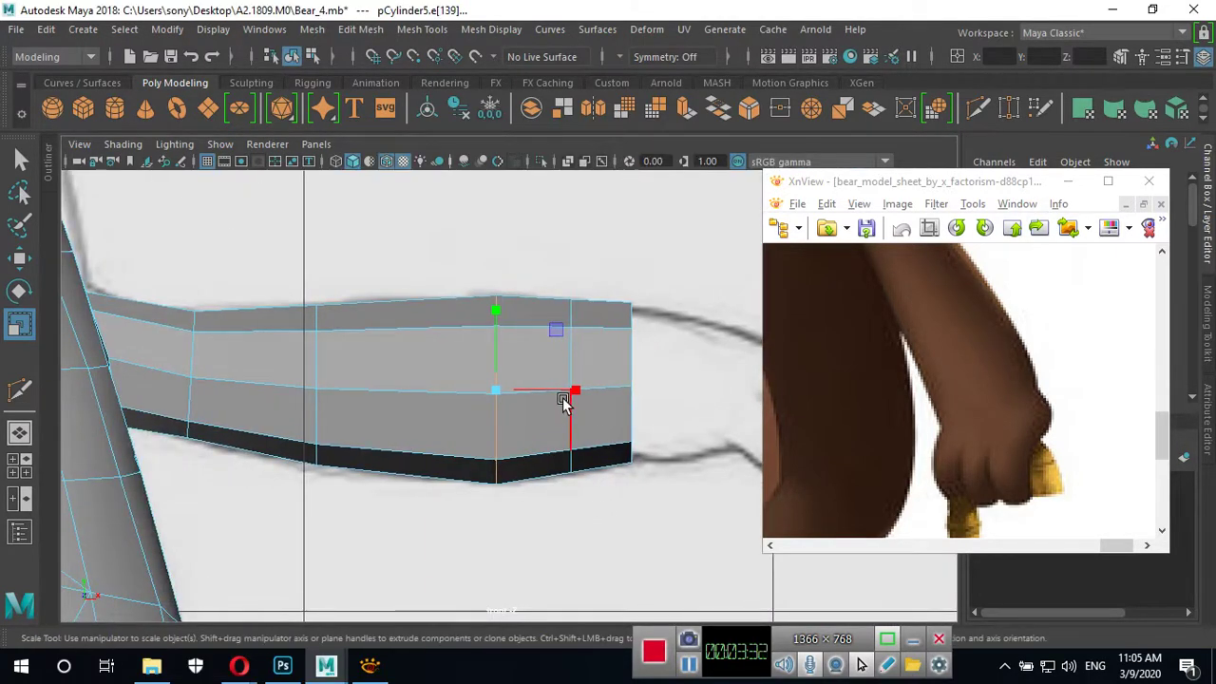
key("w")
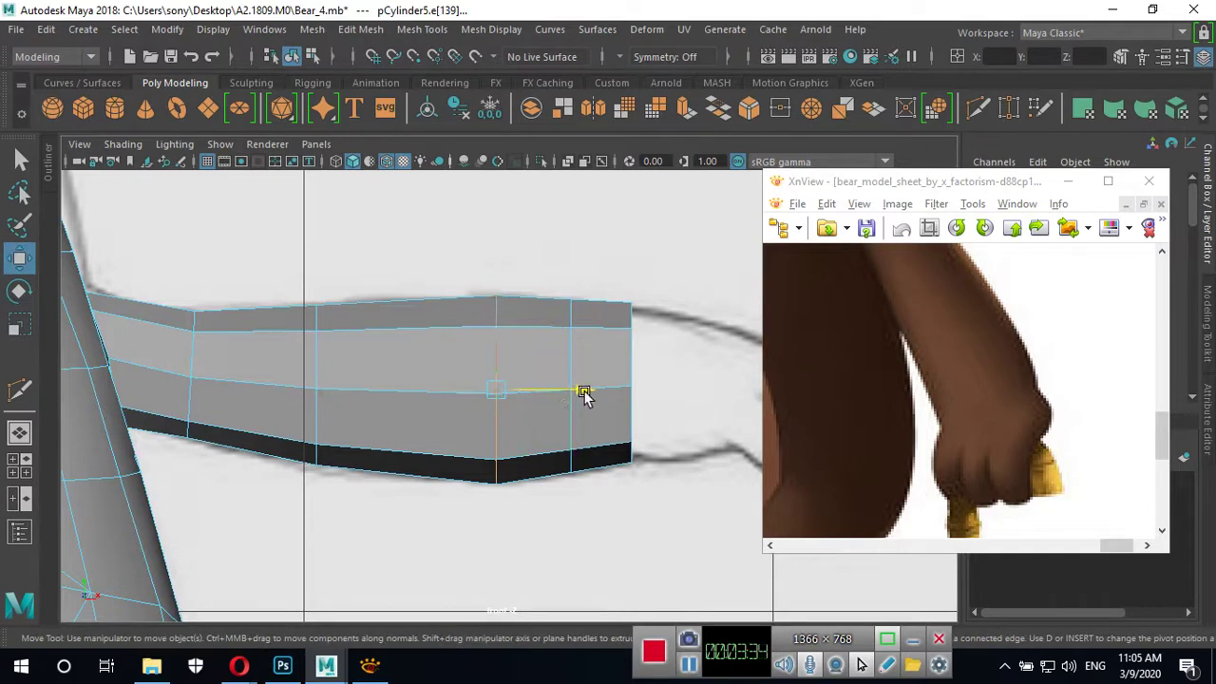
left_click_drag(584, 394, 578, 395)
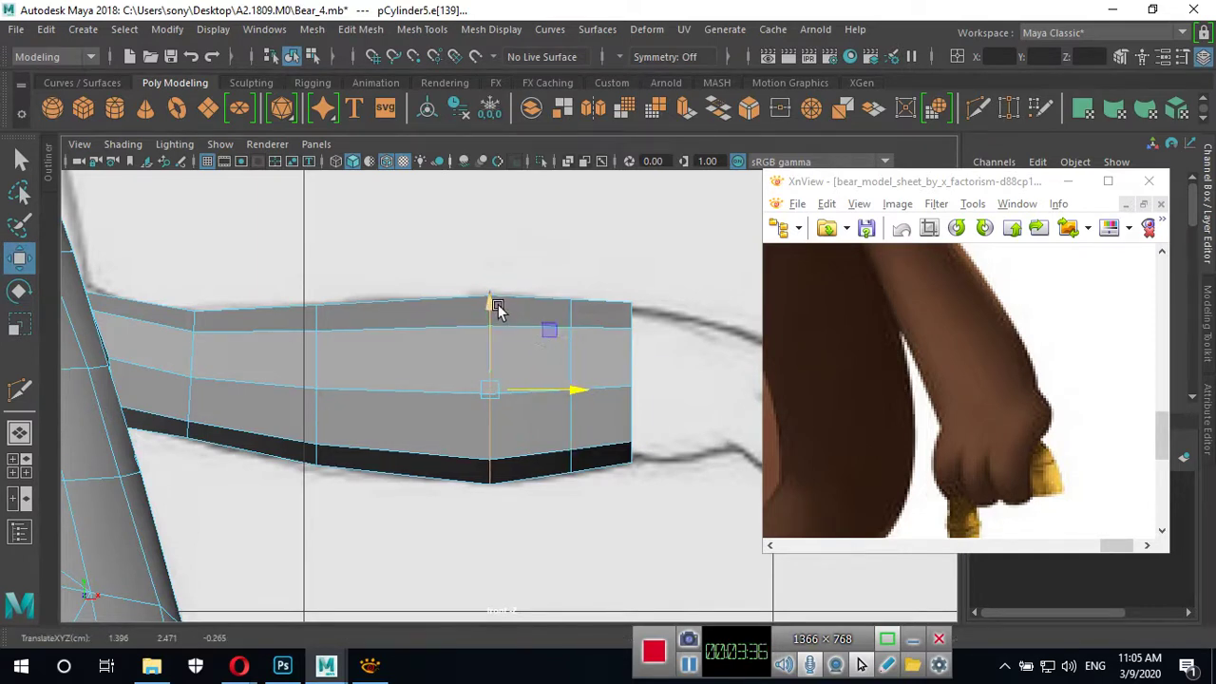
left_click_drag(491, 304, 492, 307)
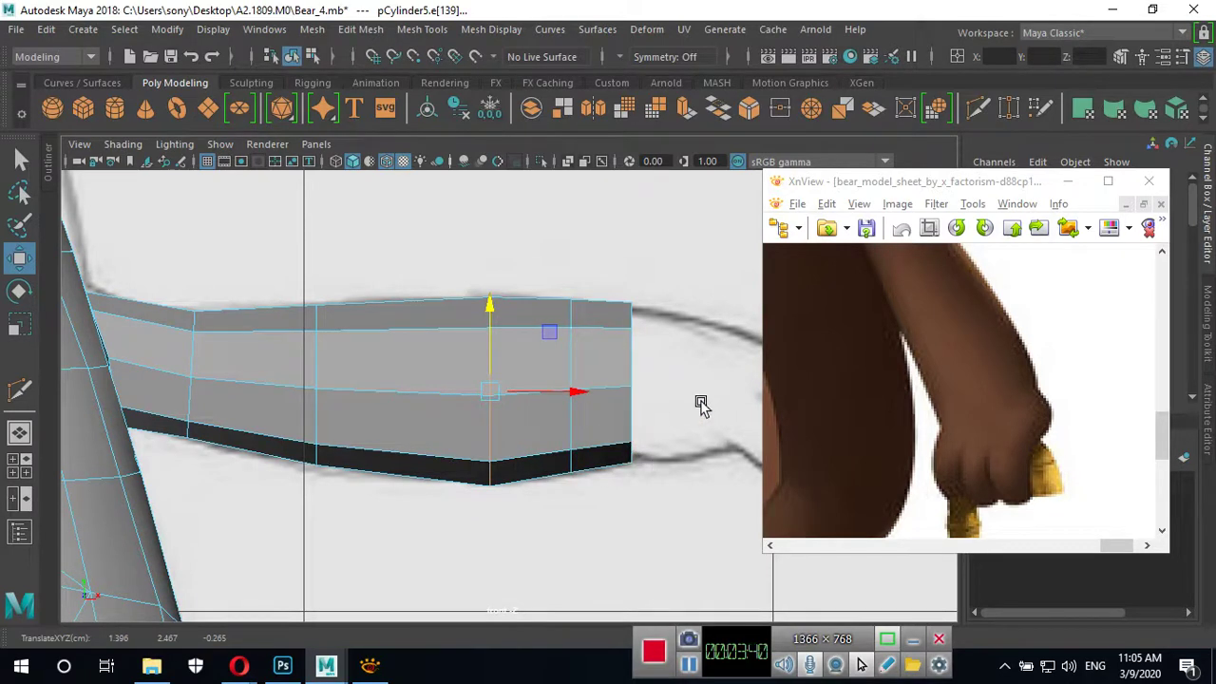
middle_click_drag(700, 402, 589, 396, "alt")
Push the arm's end vertex column outward and tilt it to the sketch, then select the middle forearm column.
right_click_drag(506, 364, 517, 127)
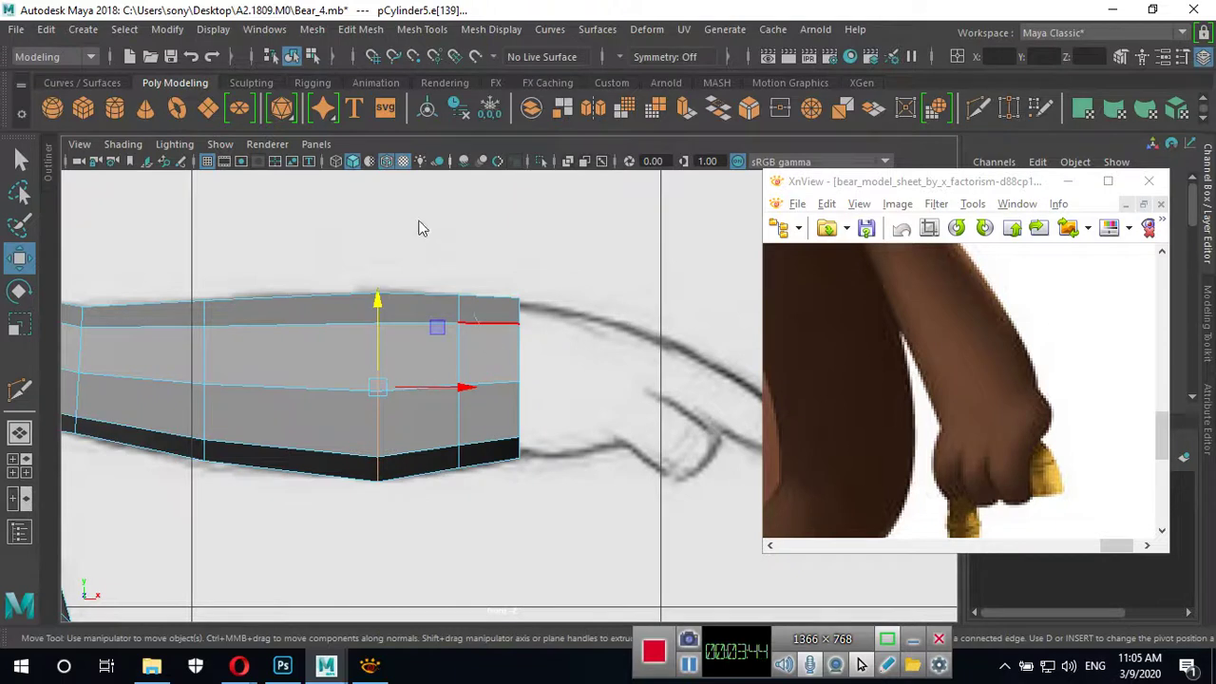
right_click_drag(423, 228, 418, 188)
left_click_drag(508, 280, 544, 484)
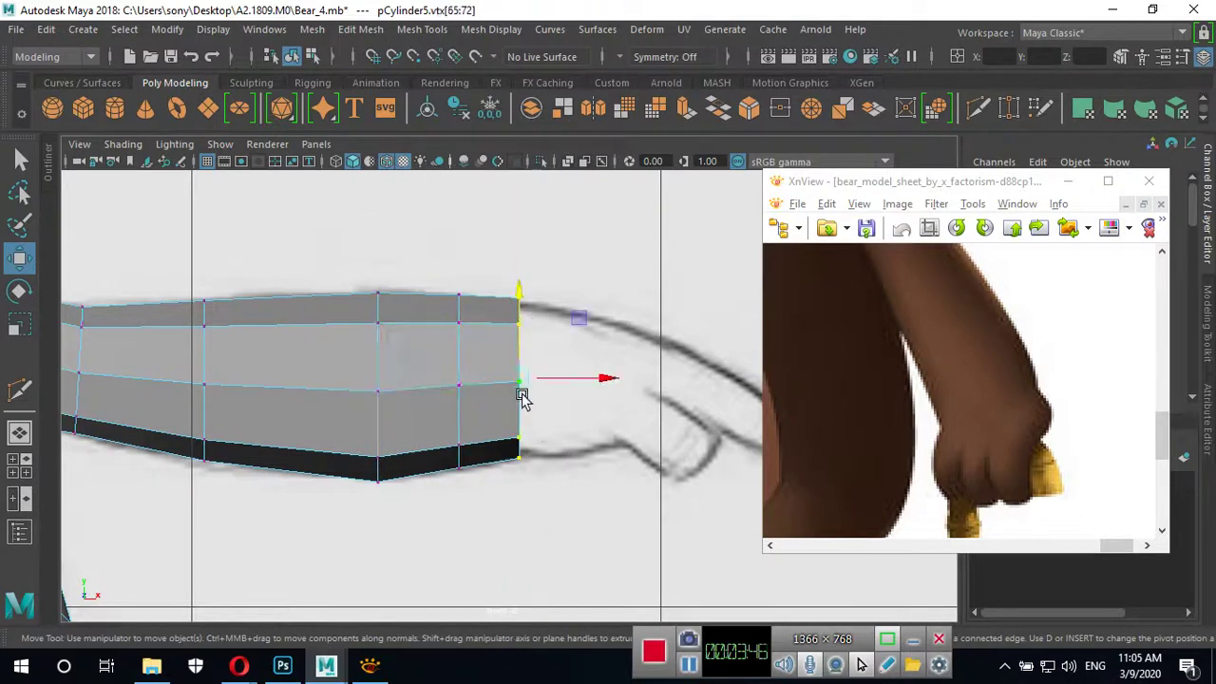
left_click_drag(522, 397, 632, 397)
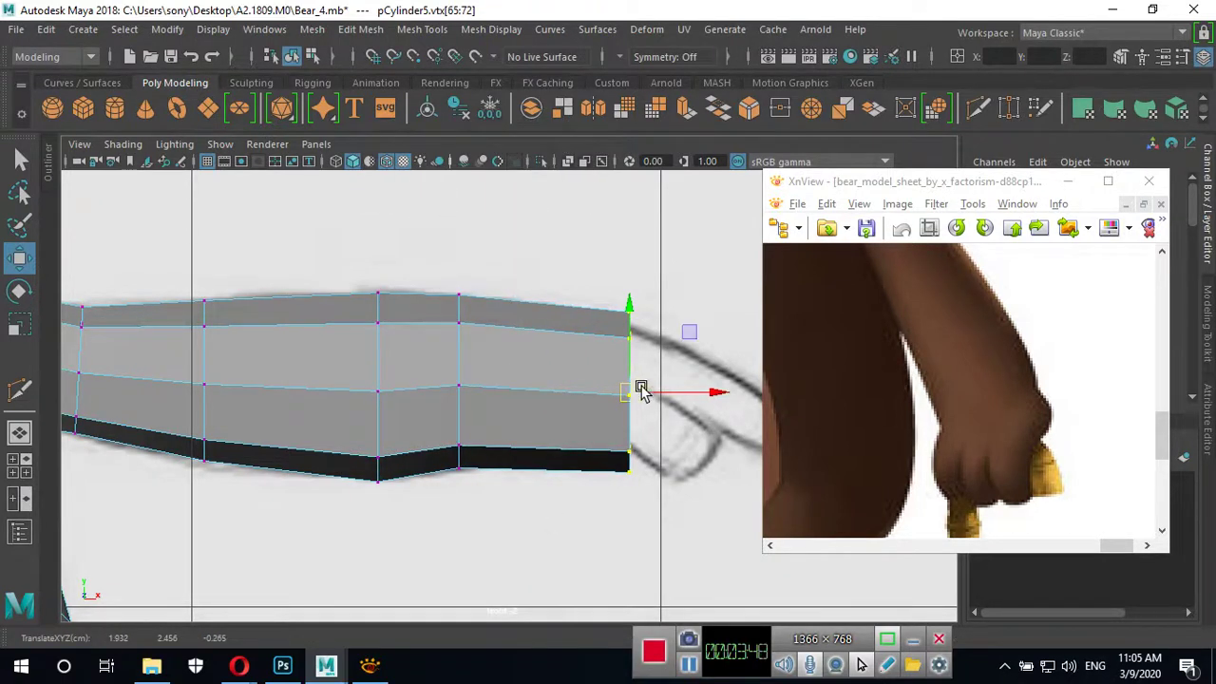
key("e")
left_click_drag(592, 325, 596, 321)
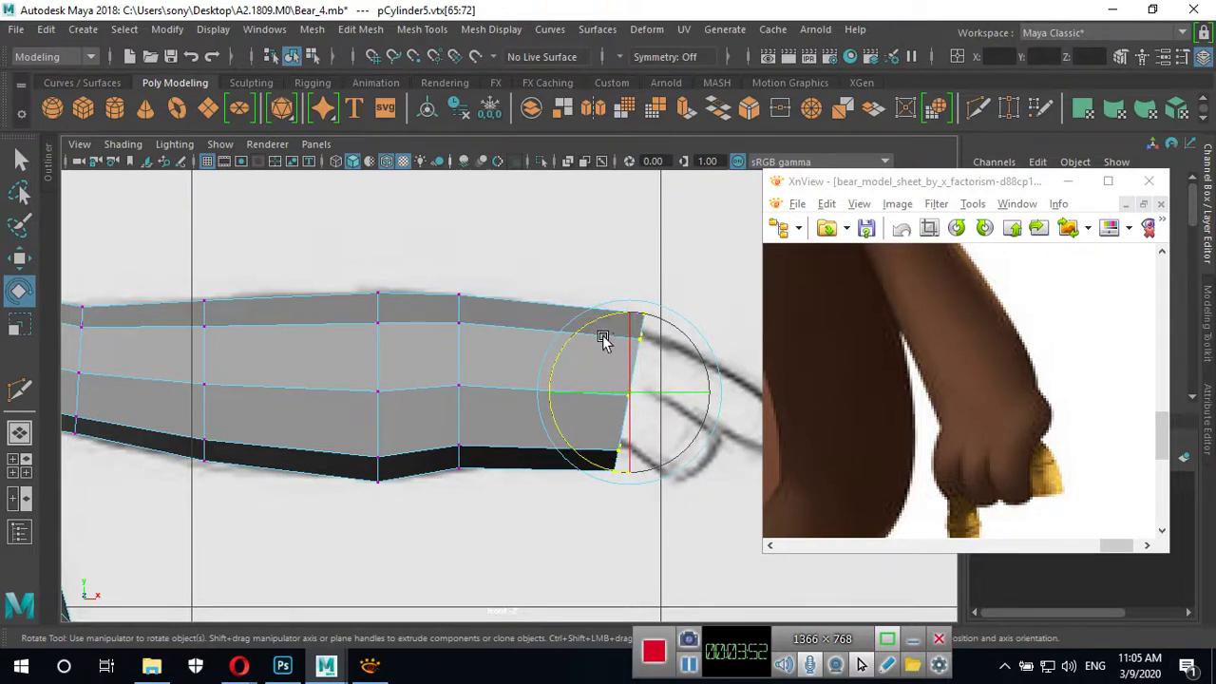
key("w")
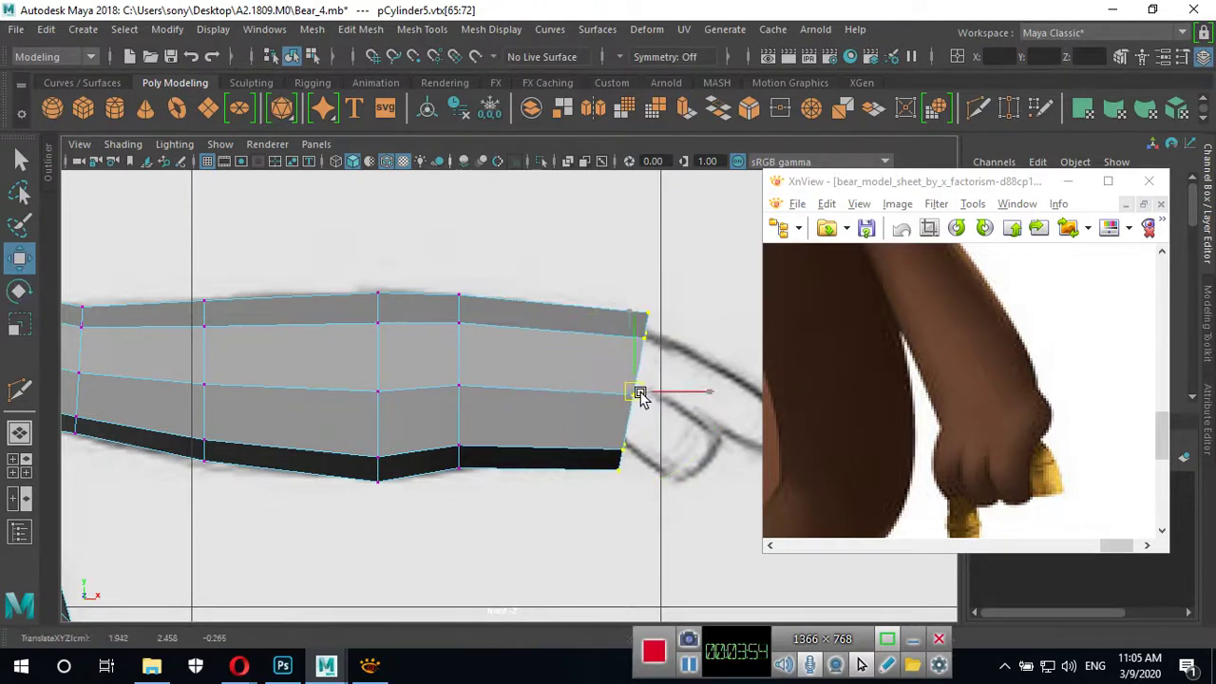
left_click_drag(640, 402, 649, 397)
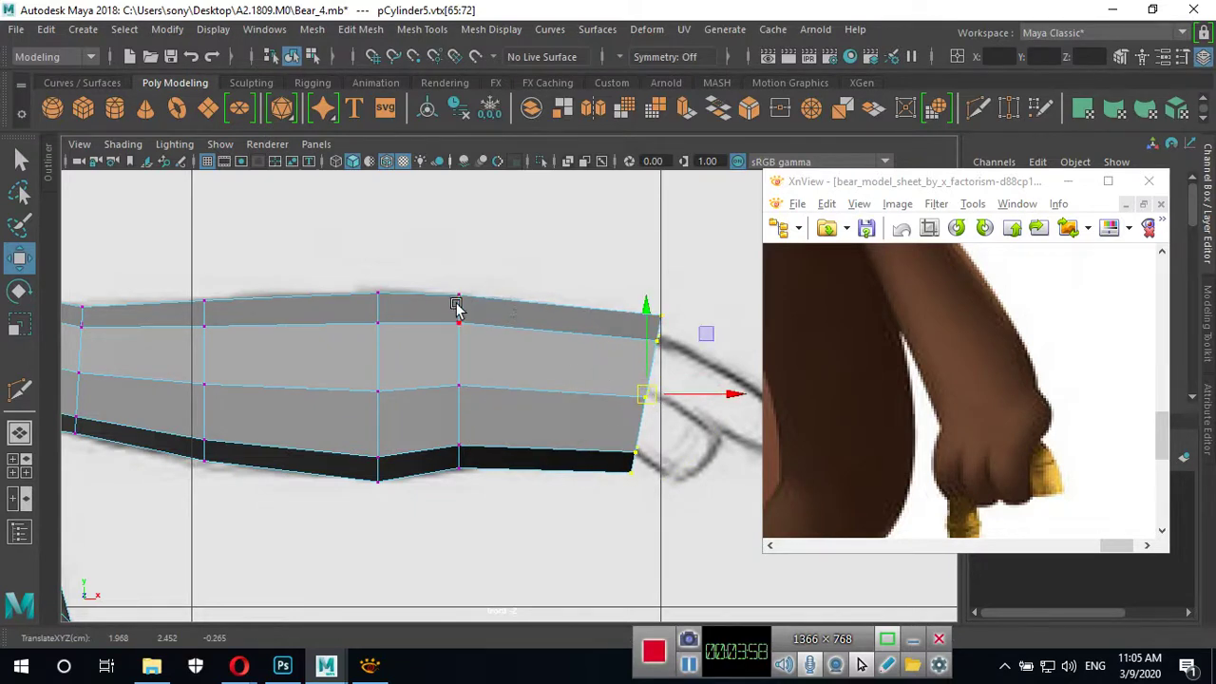
left_click_drag(424, 224, 532, 592)
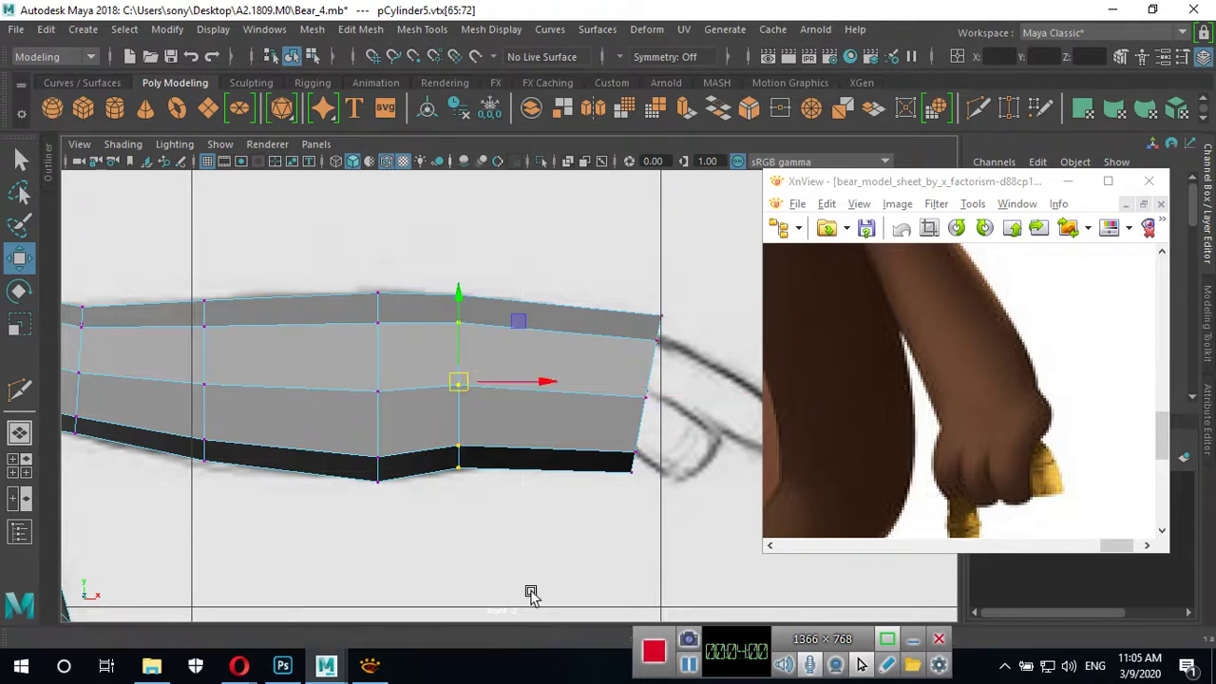
left_click_drag(467, 293, 462, 302)
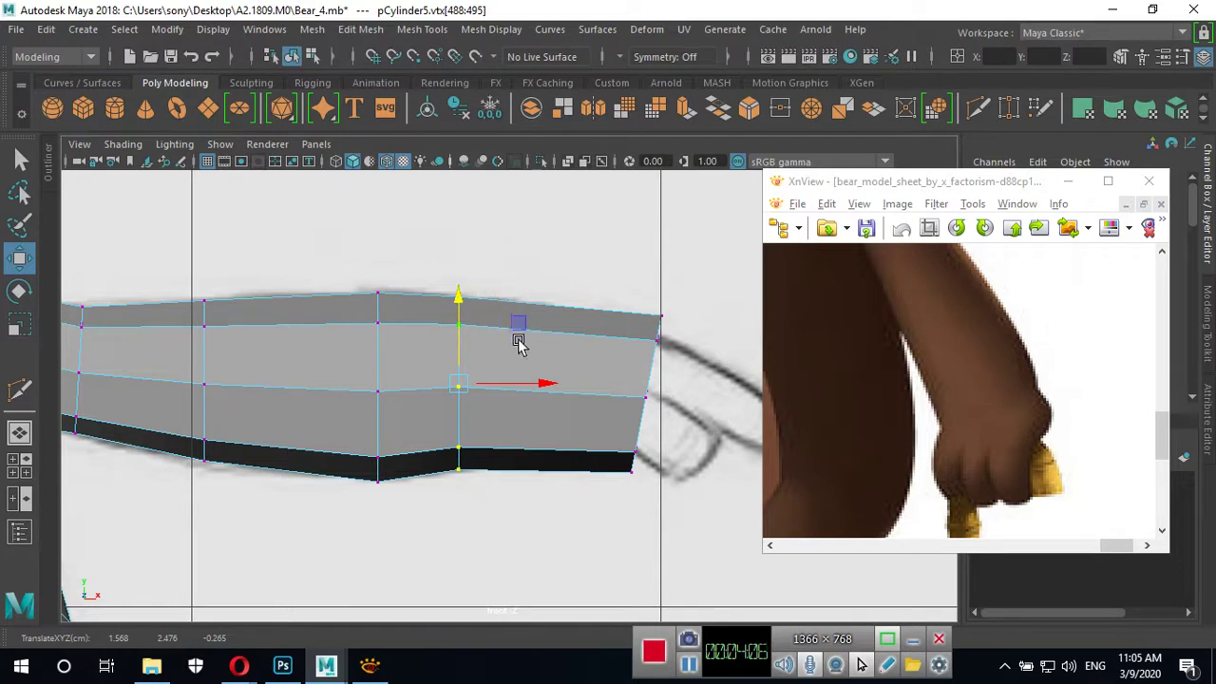
Add a Multi-Cut edge loop near the wrist and flatten the arm's end vertices in Y.
left_click(980, 107)
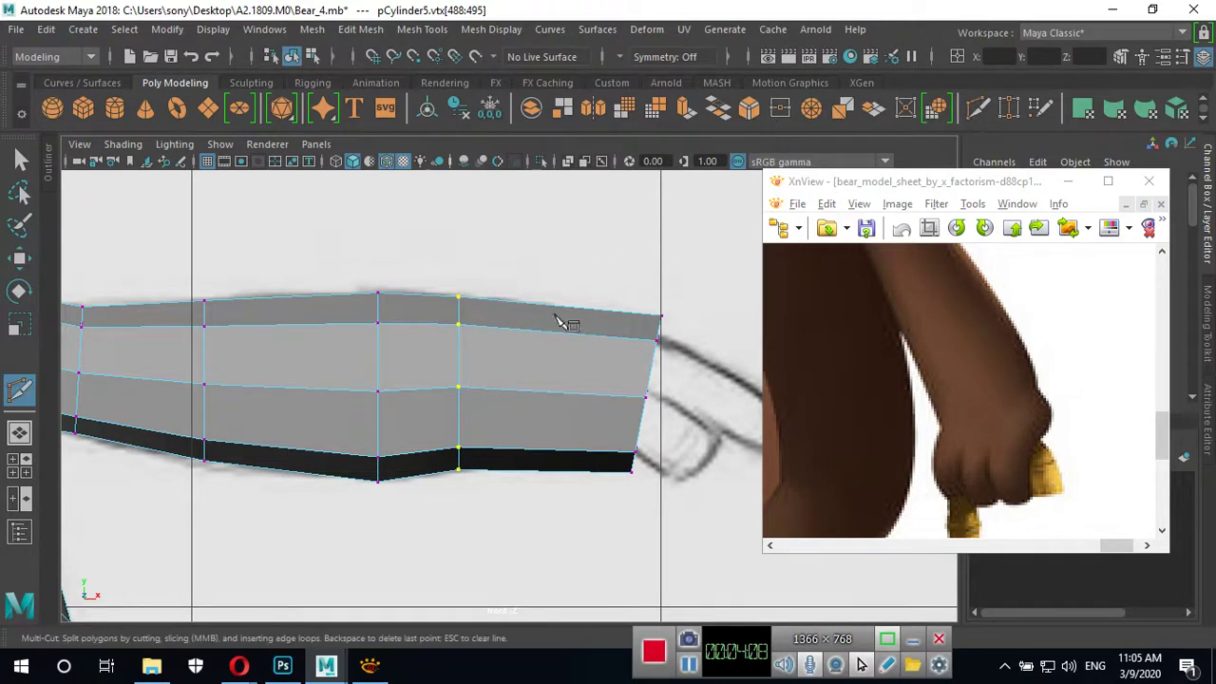
left_click(499, 330, "ctrl")
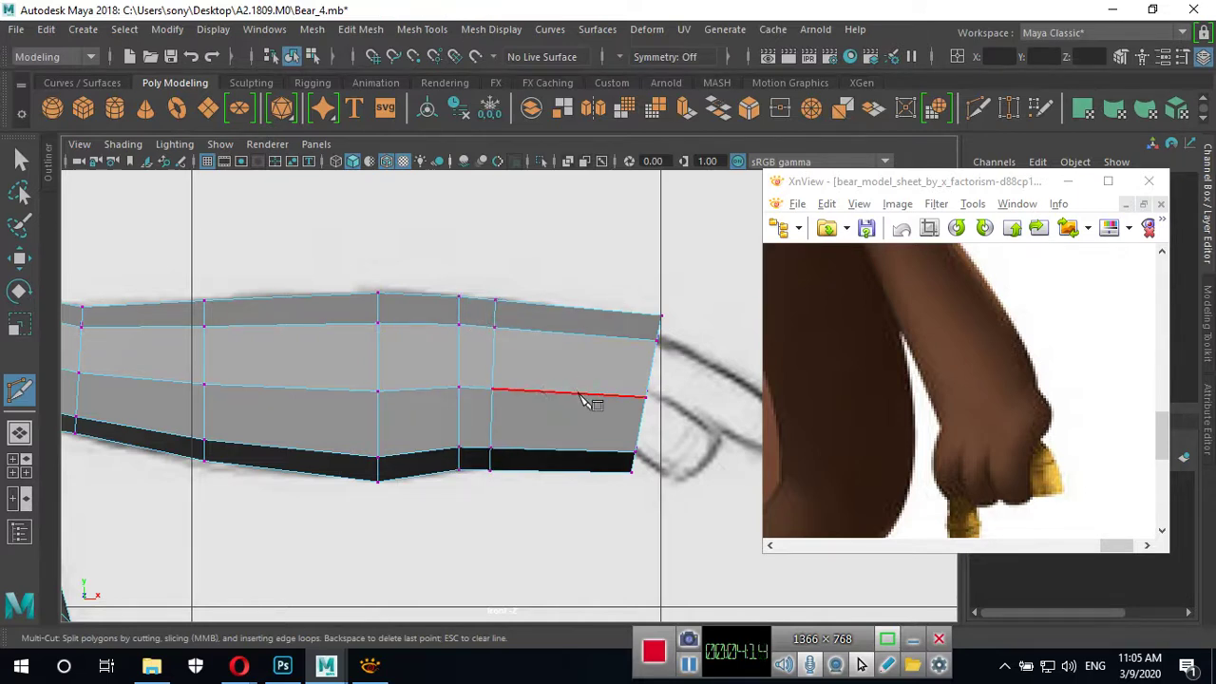
key("w")
left_click_drag(715, 538, 629, 290)
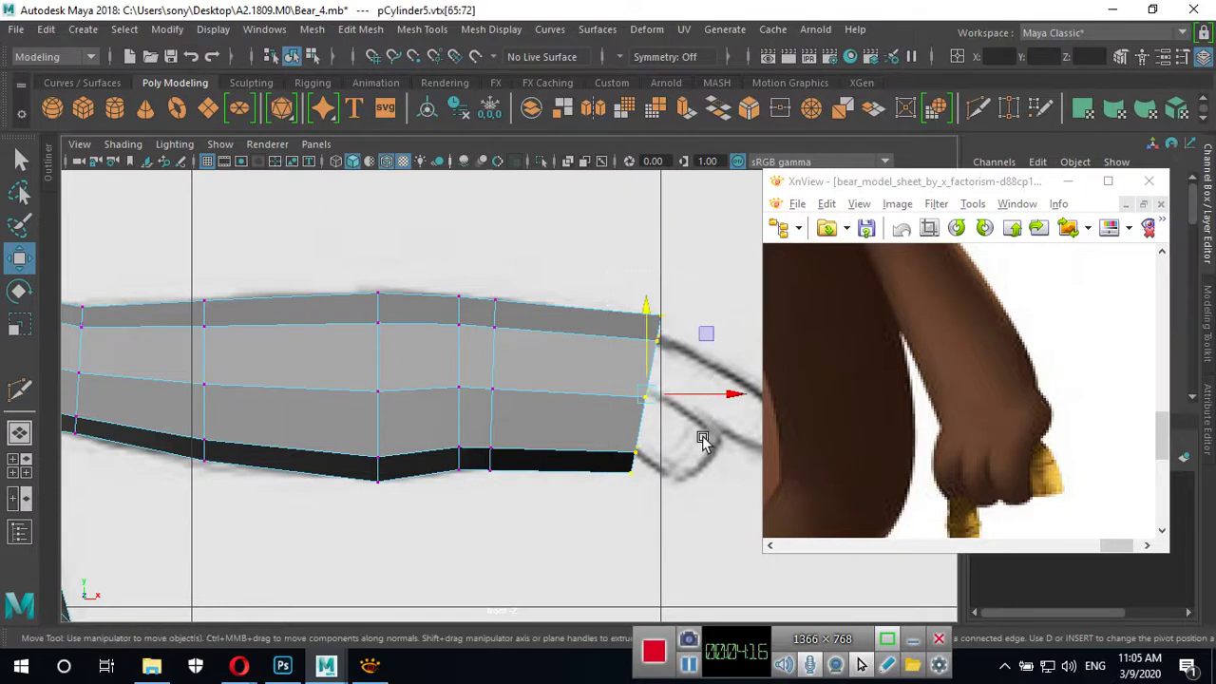
key("r")
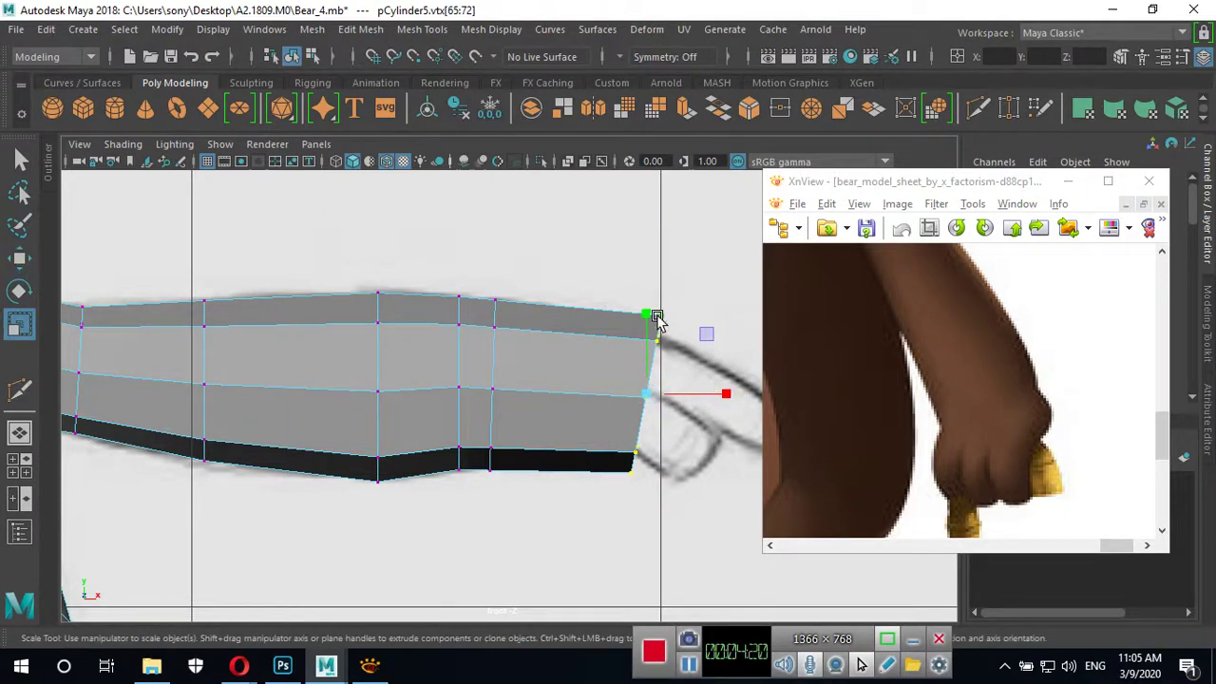
mouse_move(648, 317)
left_mouse_down()
mouse_move(653, 346)
mouse_move(655, 335)
left_mouse_up()
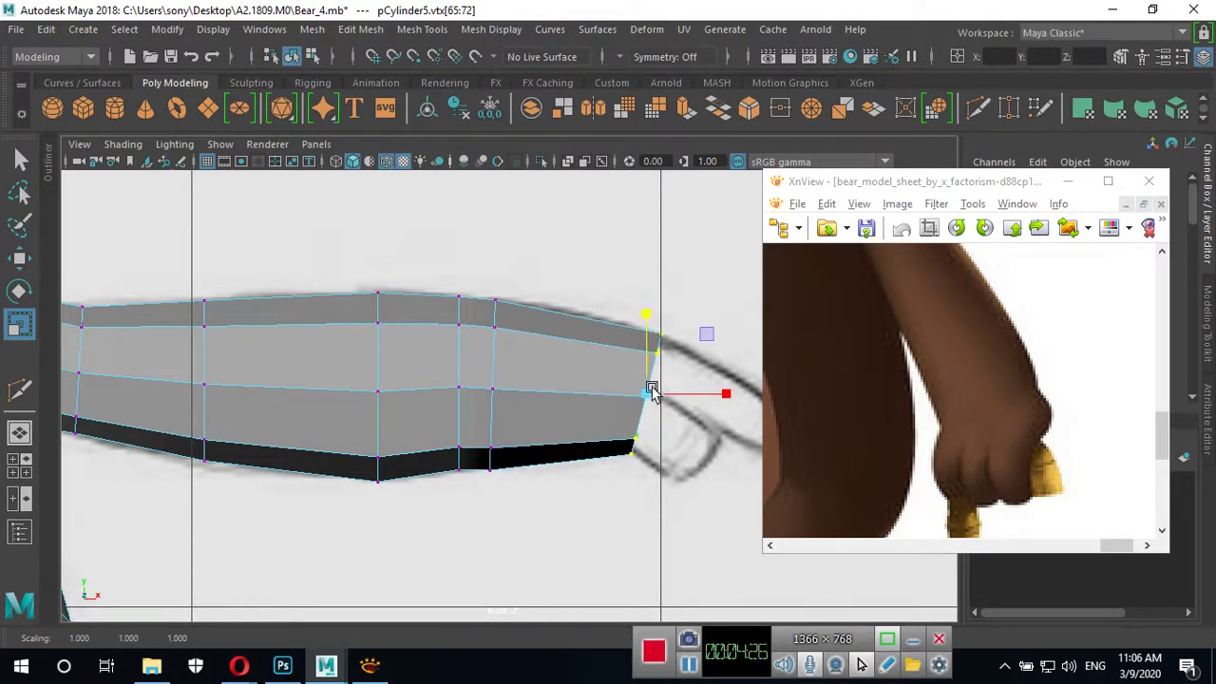
In the top view, narrow the wrist end loop and the adjacent edge loop.
key("space")
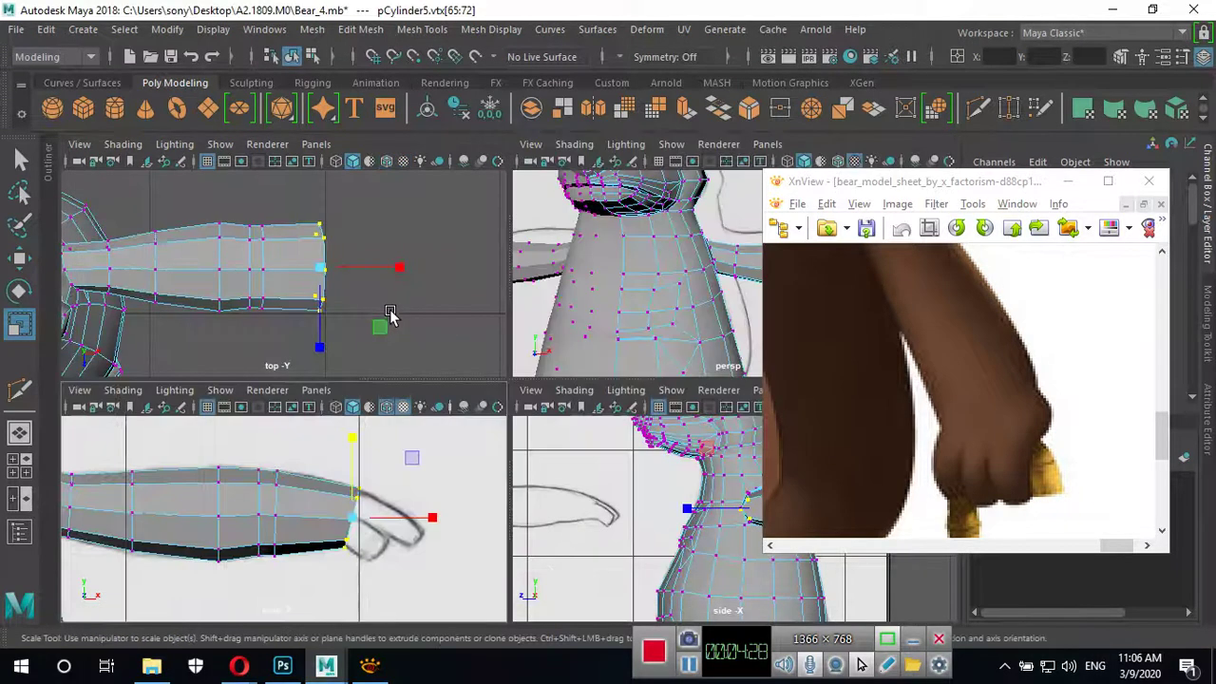
key("space")
left_click_drag(586, 468, 582, 446)
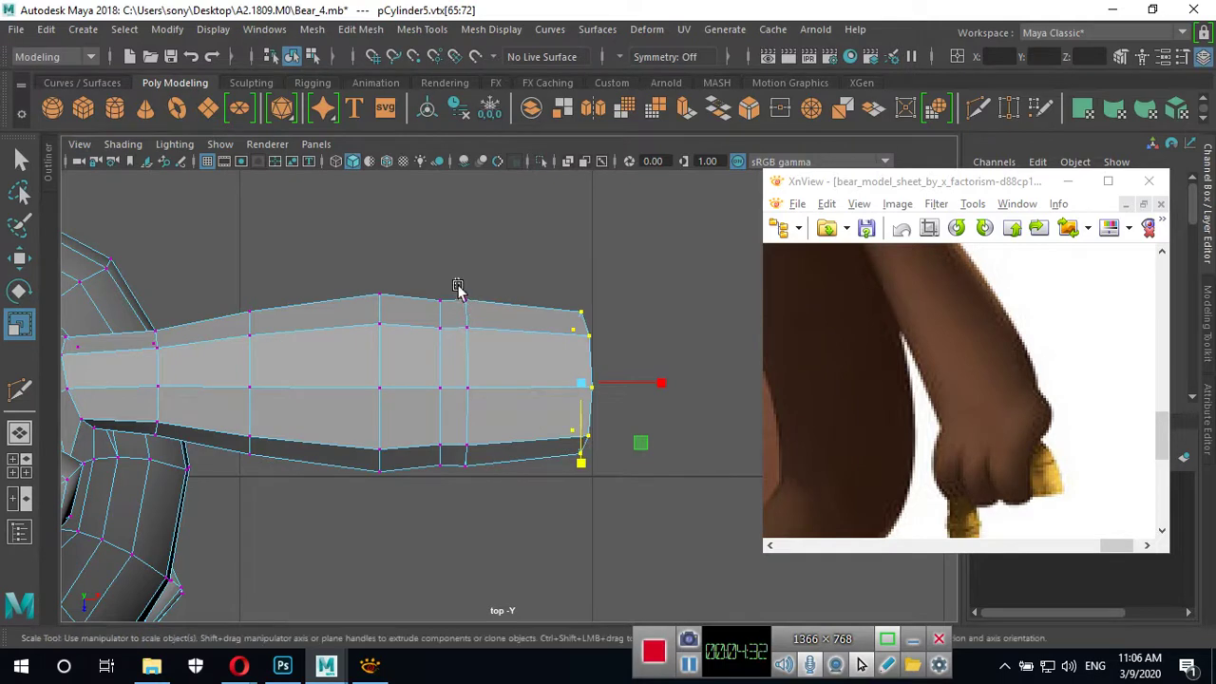
left_click_drag(460, 287, 507, 529)
mouse_move(566, 176)
right_mouse_down()
mouse_move(571, 197)
mouse_move(565, 129)
right_mouse_up()
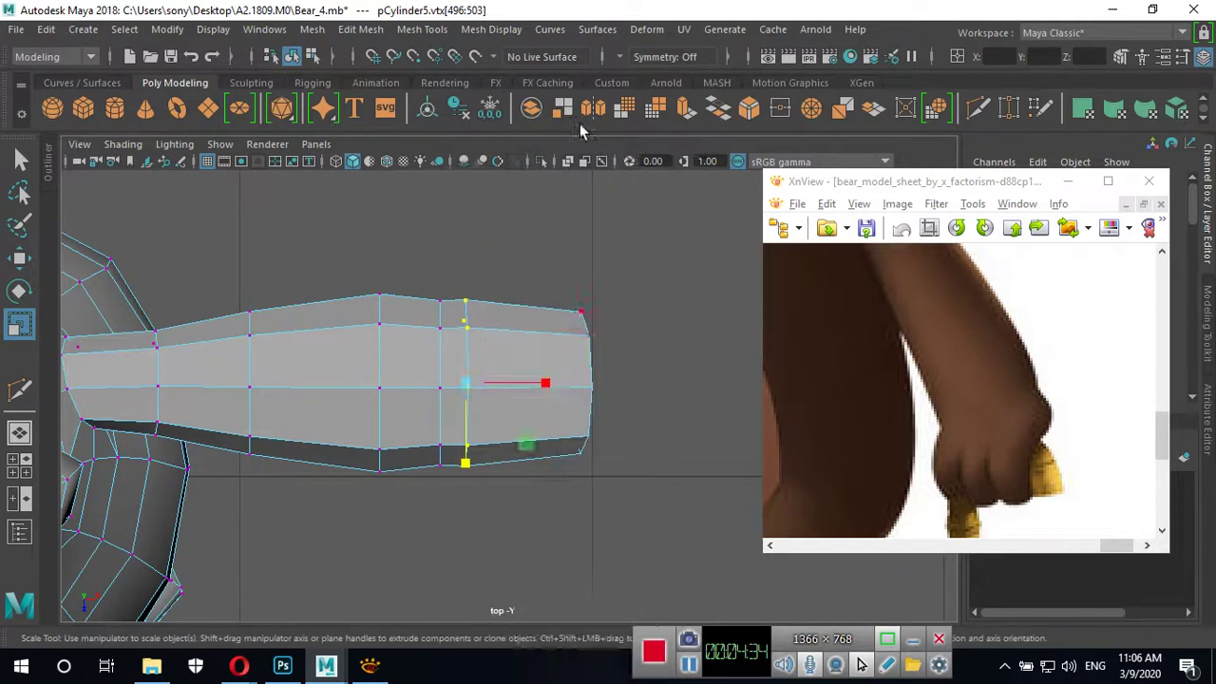
double_click(467, 364)
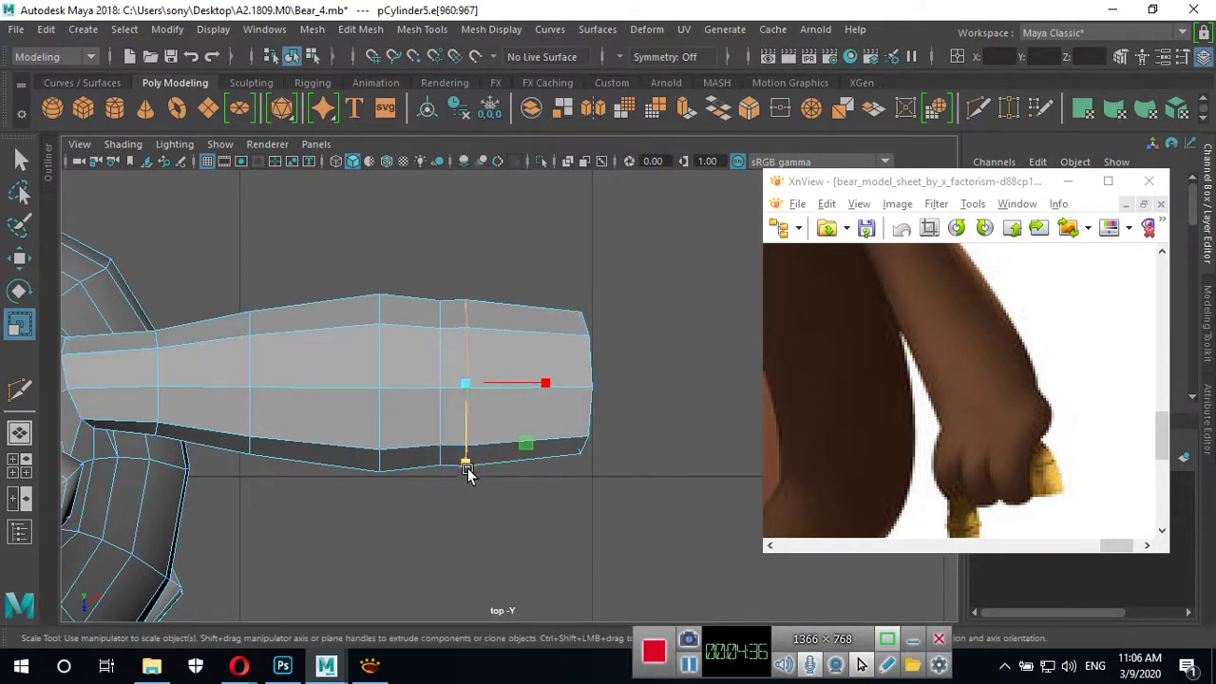
left_click_drag(467, 466, 466, 468)
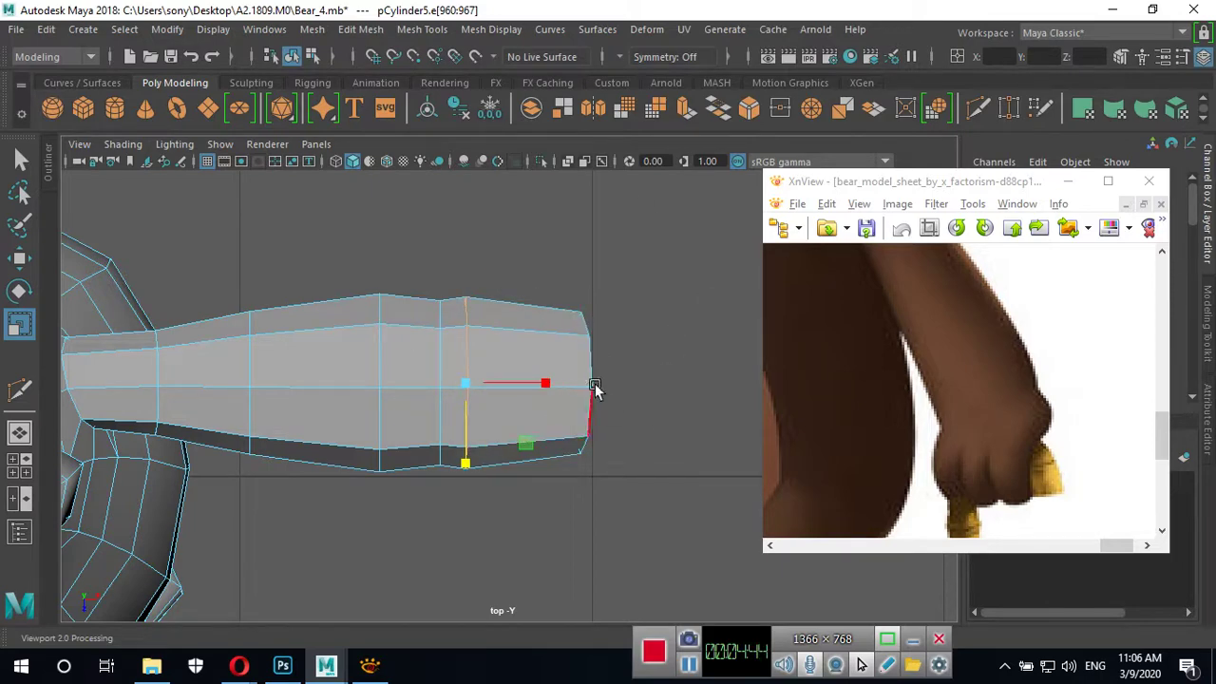
key("space")
key("space")
mouse_move(665, 461)
left_mouse_down("alt")
mouse_move(608, 502)
mouse_move(553, 460)
left_mouse_up("alt")
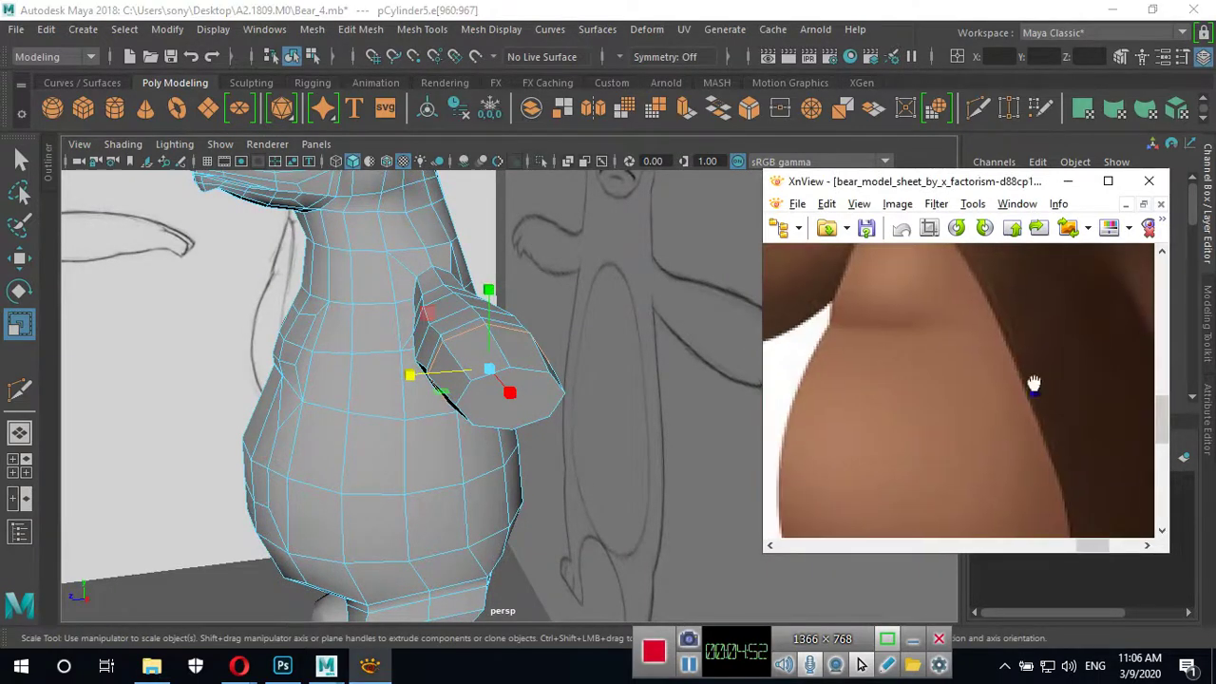
Orbit around the arm stub and make a first Multi-Cut across the arm's end cap.
mouse_move(868, 376)
left_mouse_down()
mouse_move(1097, 462)
mouse_move(989, 374)
left_mouse_up()
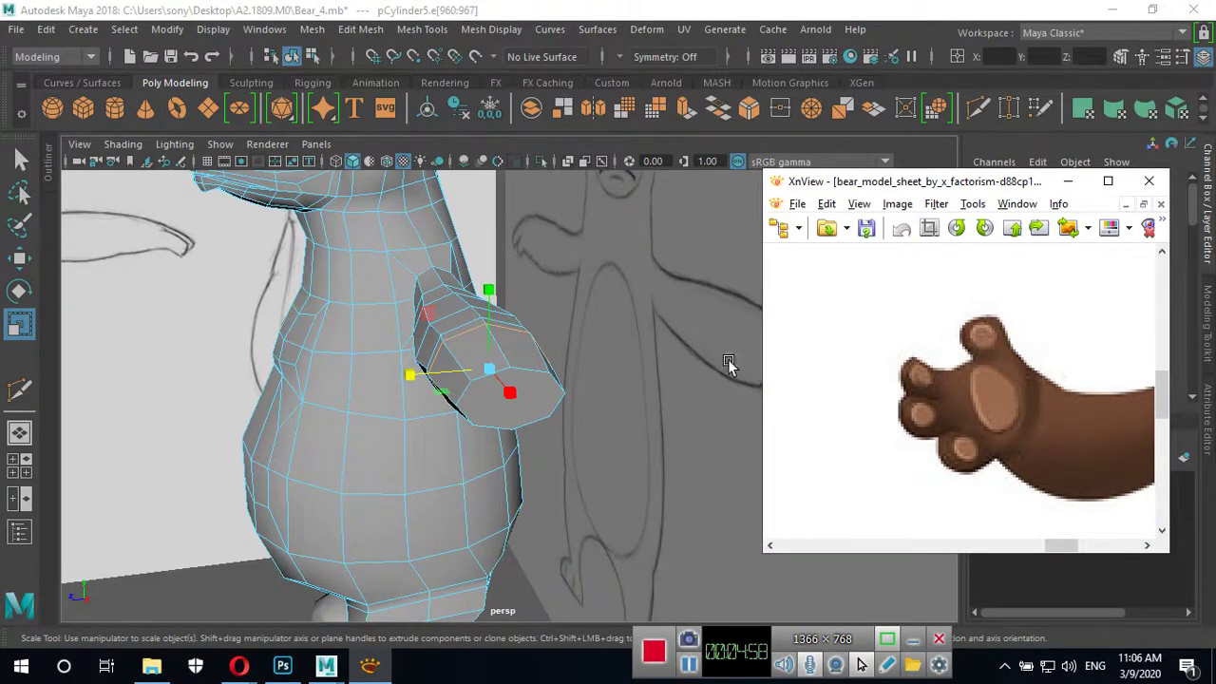
mouse_move(530, 427)
left_mouse_down("alt")
mouse_move(619, 478)
mouse_move(475, 434)
mouse_move(447, 385)
mouse_move(462, 399)
mouse_move(447, 342)
mouse_move(451, 366)
left_mouse_up("alt")
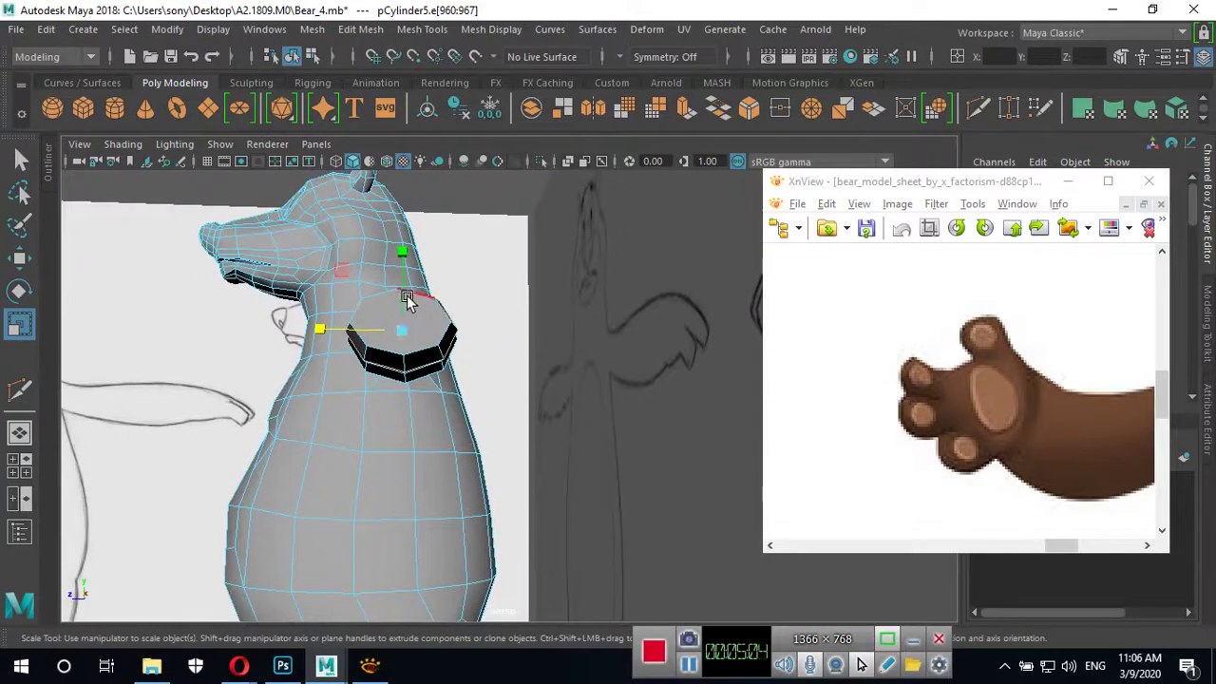
mouse_move(410, 340)
left_mouse_down("alt")
mouse_move(410, 414)
mouse_move(424, 435)
mouse_move(369, 400)
left_mouse_up("alt")
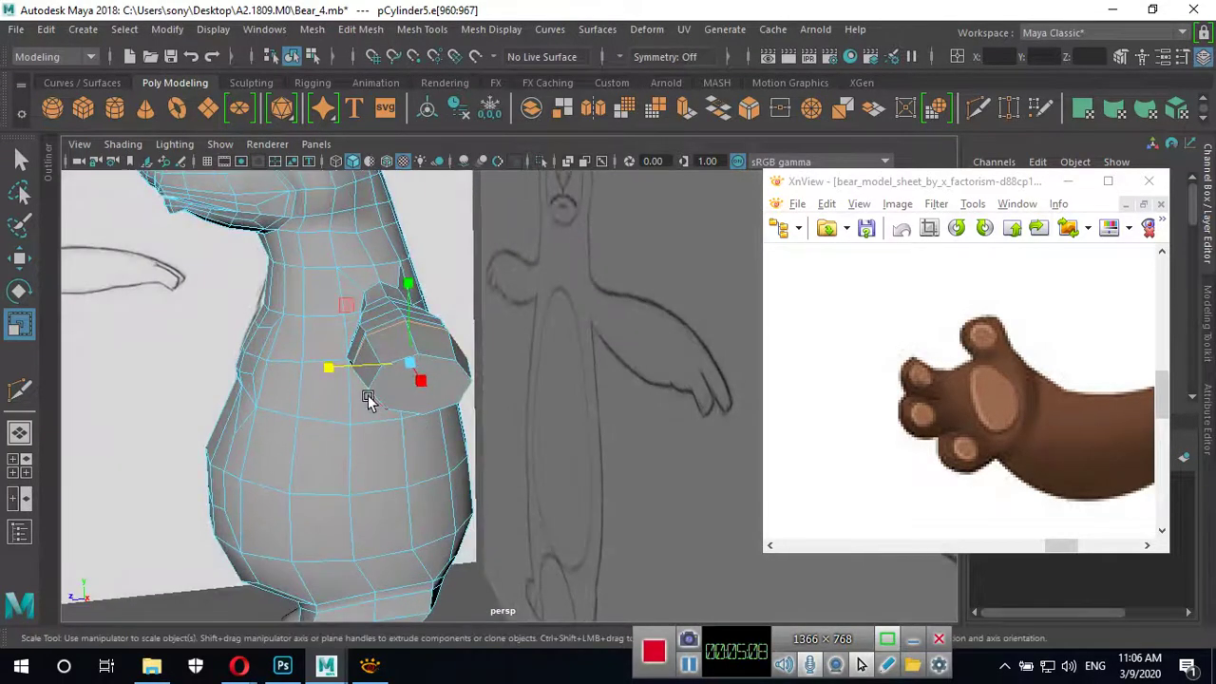
mouse_move(449, 384)
left_mouse_down("alt")
mouse_move(470, 415)
mouse_move(447, 375)
mouse_move(418, 363)
mouse_move(467, 390)
left_mouse_up("alt")
left_click_drag(478, 443, 452, 435, "alt")
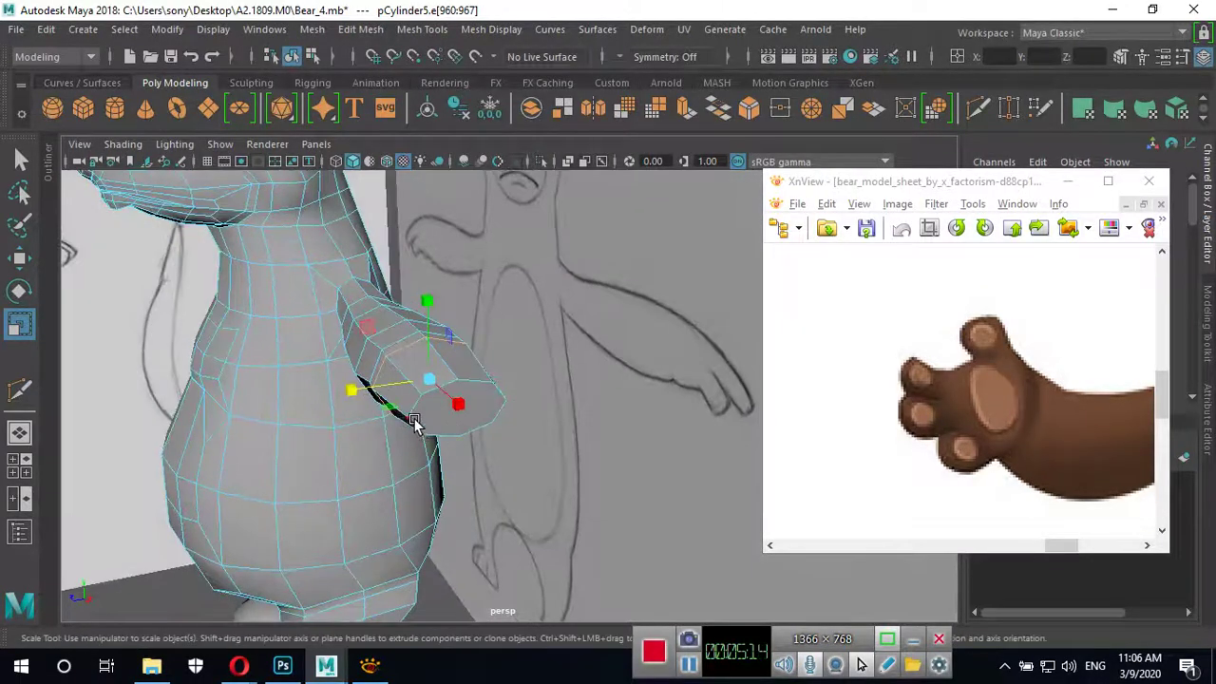
mouse_move(507, 407)
left_mouse_down("alt")
mouse_move(462, 421)
mouse_move(475, 440)
mouse_move(467, 350)
left_mouse_up("alt")
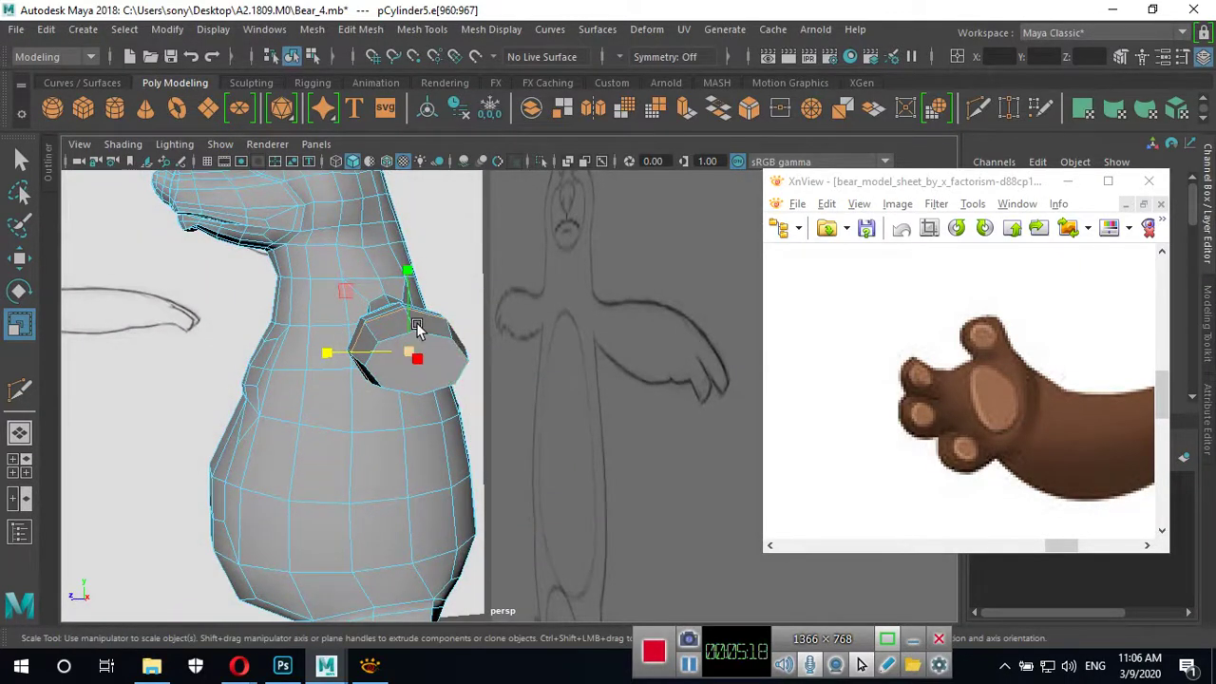
left_click_drag(386, 396, 488, 421, "alt")
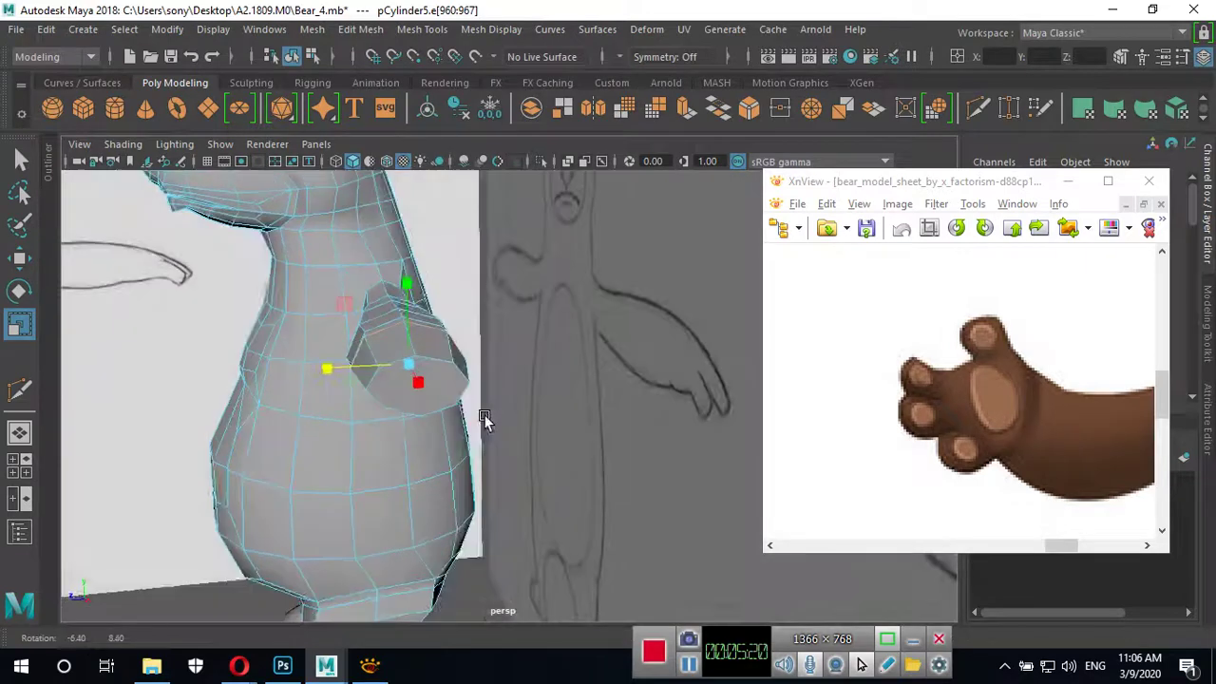
left_click(976, 105)
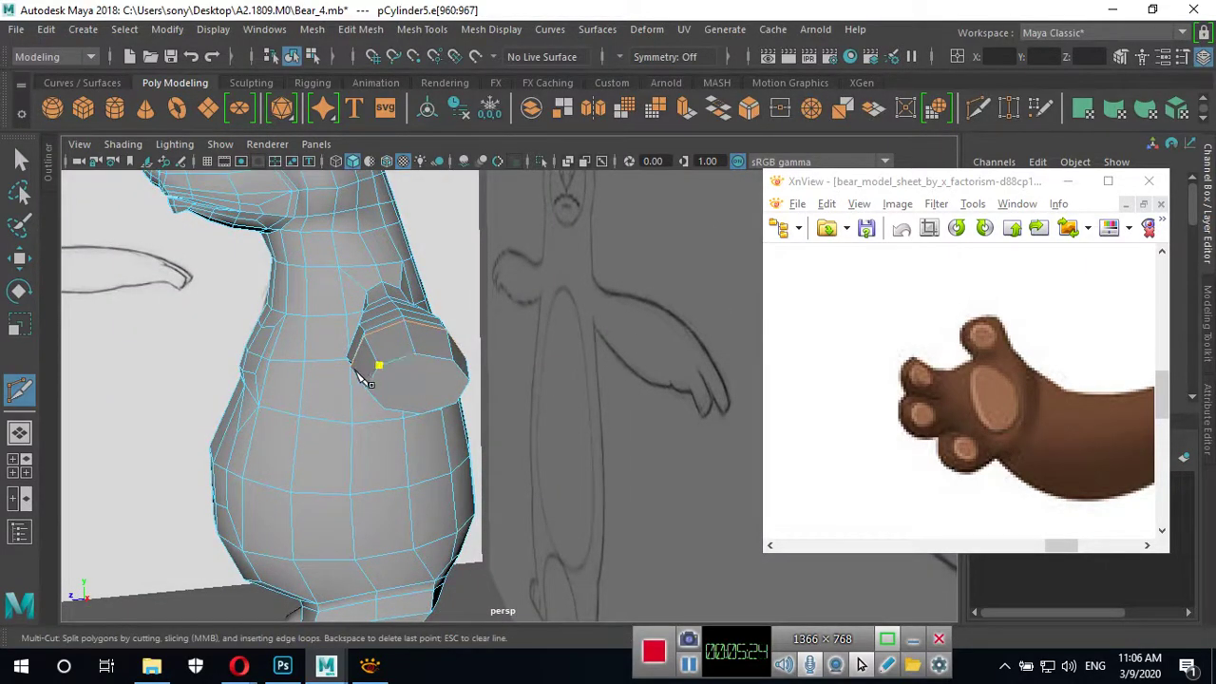
left_click_drag(404, 414, 421, 429, "alt")
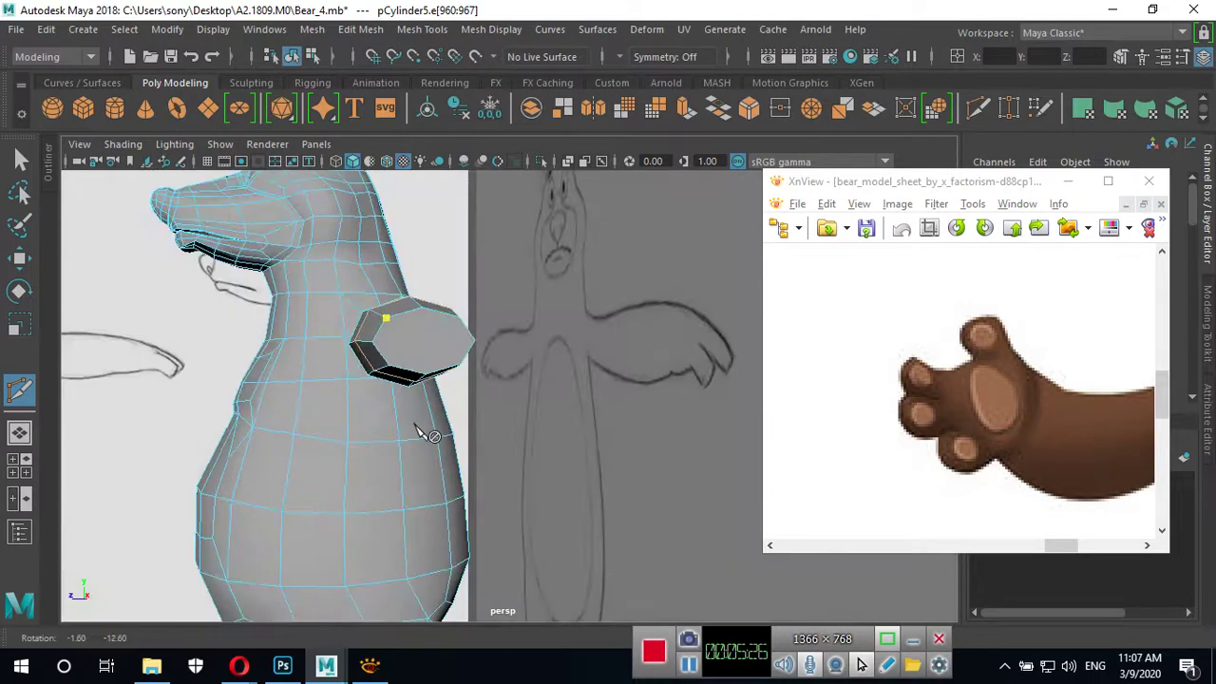
right_click_drag(421, 429, 389, 370, "alt")
left_click(362, 356)
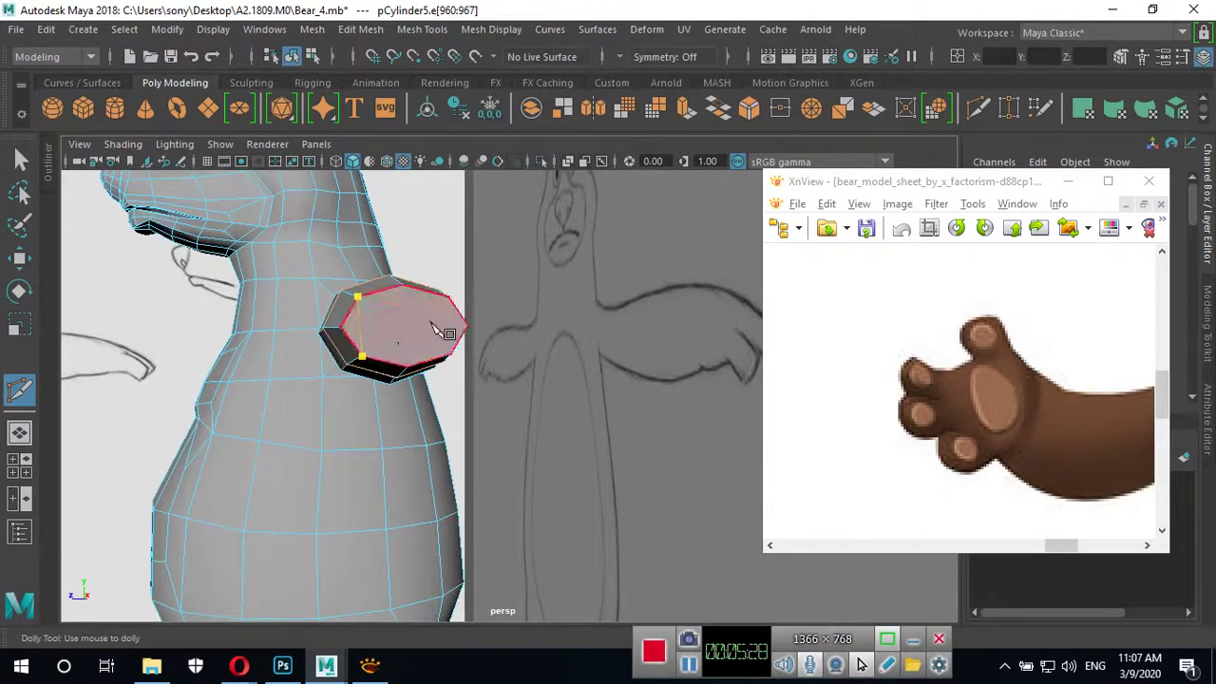
key("Return")
Cut across the cap from its top edge to its lower edge and at the edge midpoint.
left_click(402, 284)
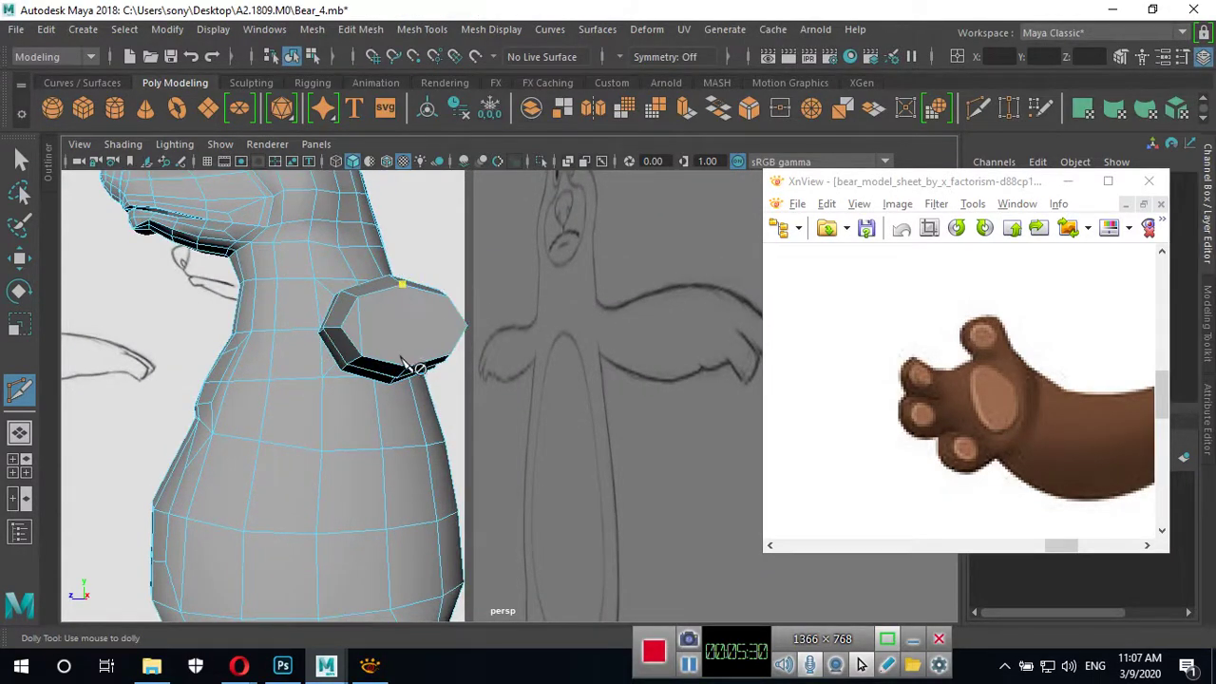
left_click(407, 367)
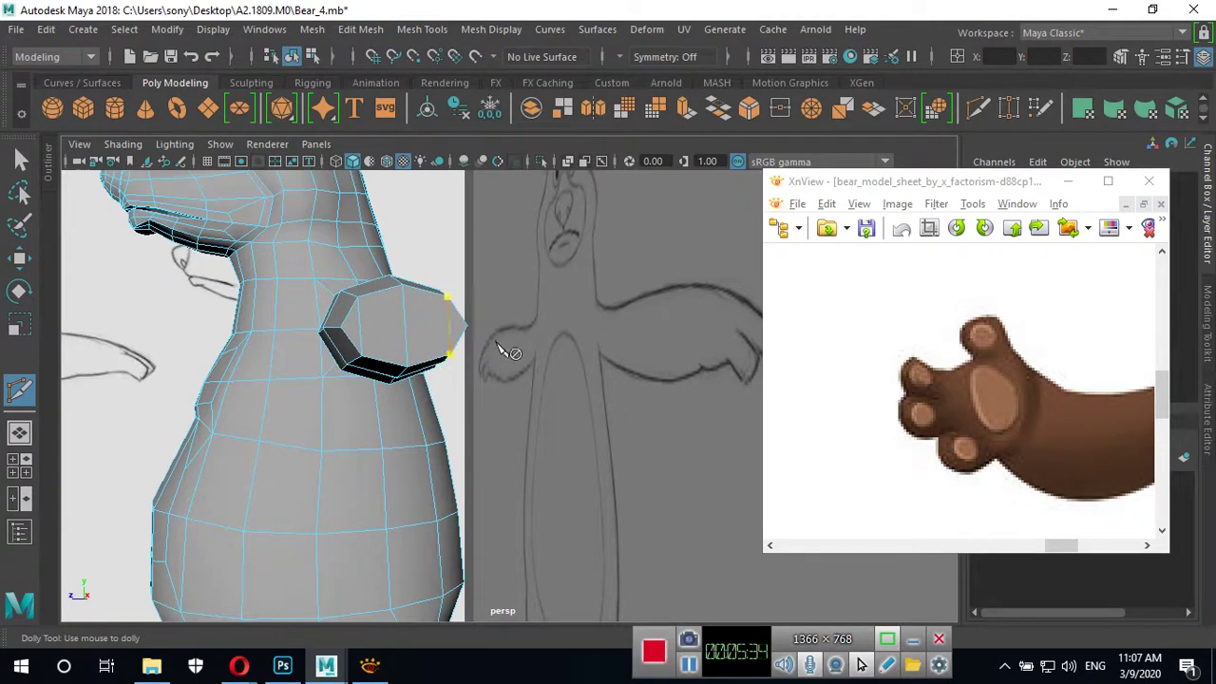
right_click_drag(448, 352, 462, 370, "alt")
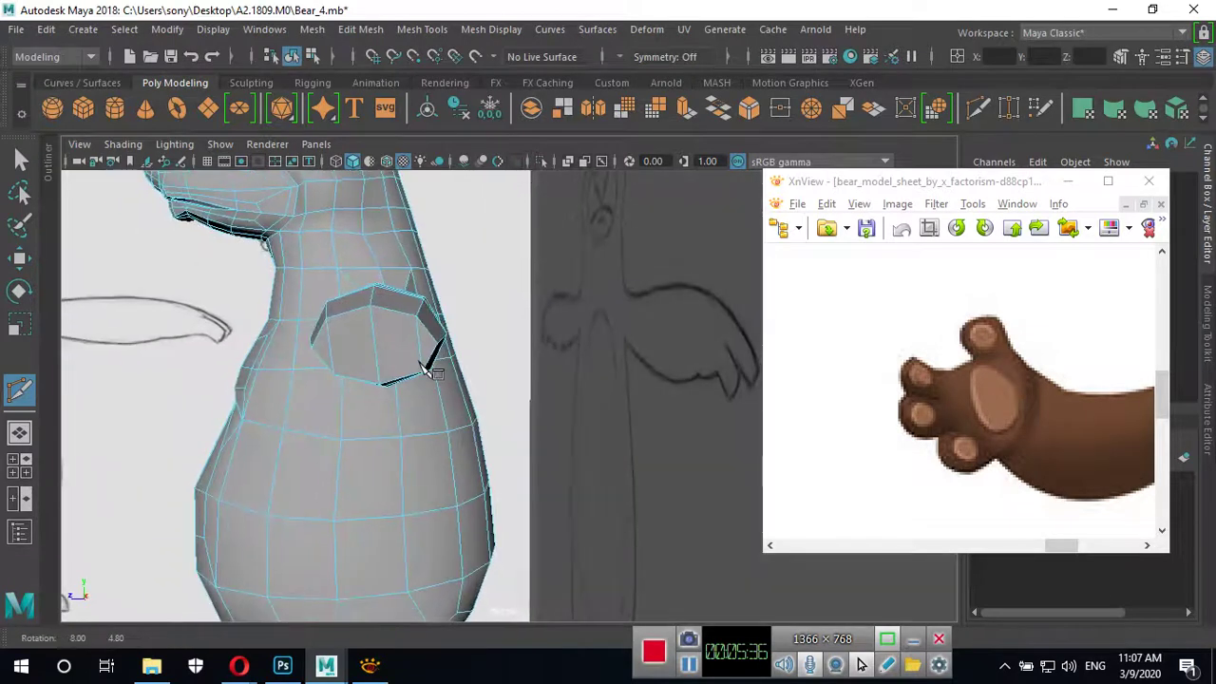
mouse_move(449, 364)
left_mouse_down("alt")
mouse_move(434, 352)
mouse_move(399, 386)
mouse_move(361, 355)
left_mouse_up("alt")
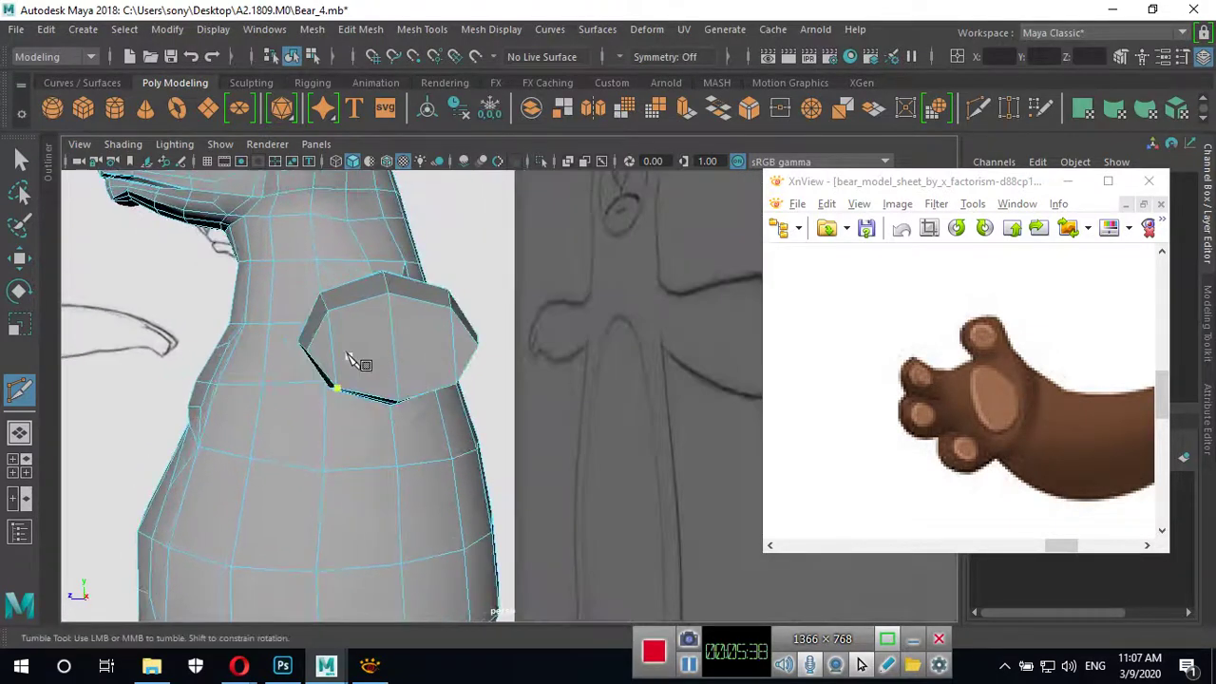
left_click(336, 348)
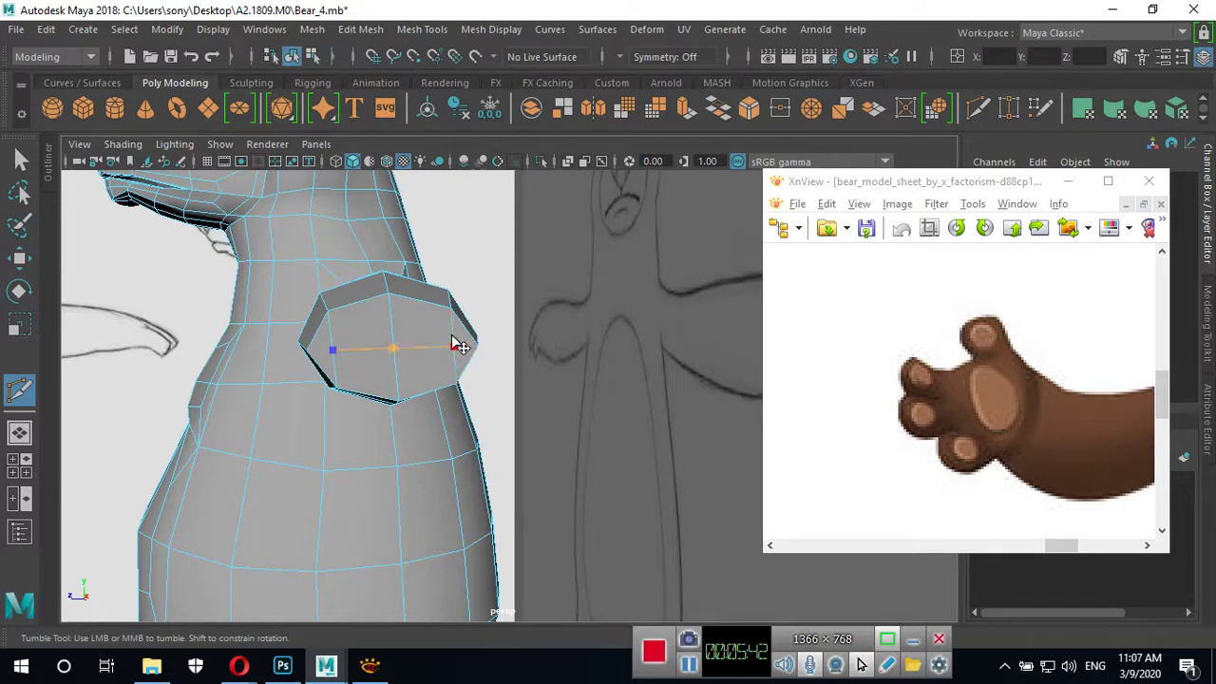
mouse_move(406, 394)
left_mouse_down("alt")
mouse_move(427, 399)
mouse_move(421, 419)
mouse_move(406, 409)
mouse_move(497, 380)
mouse_move(490, 387)
left_mouse_up("alt")
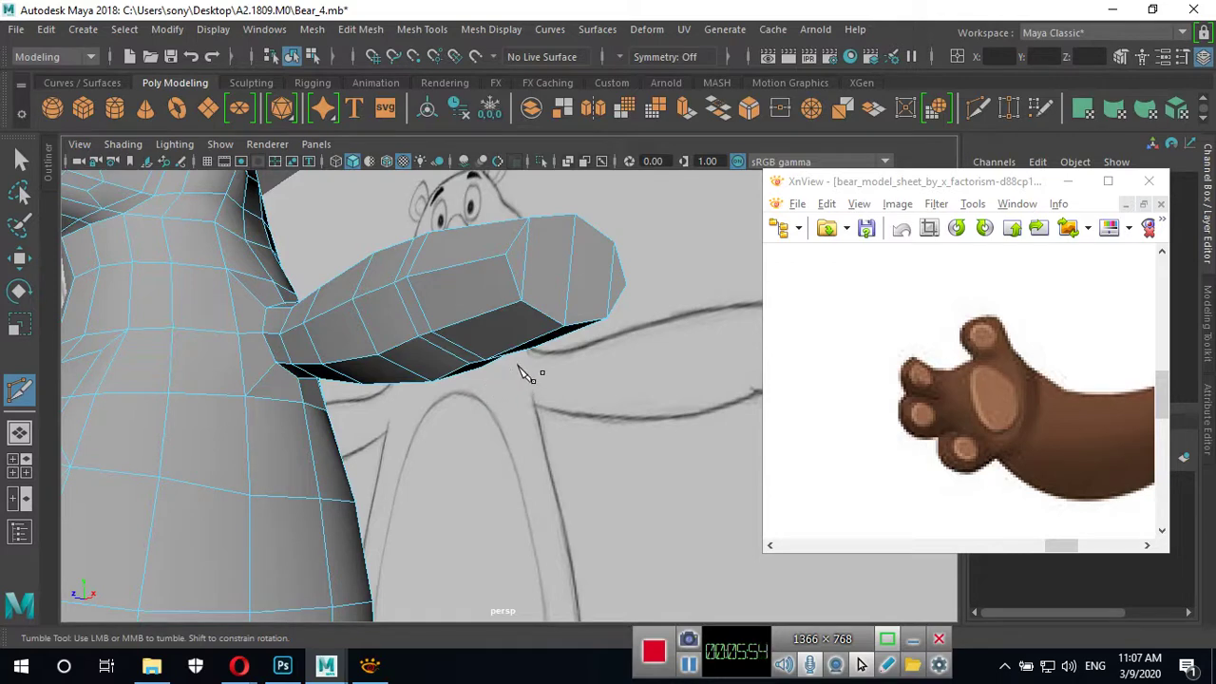
mouse_move(522, 374)
left_mouse_down("alt")
mouse_move(548, 339)
mouse_move(494, 353)
left_mouse_up("alt")
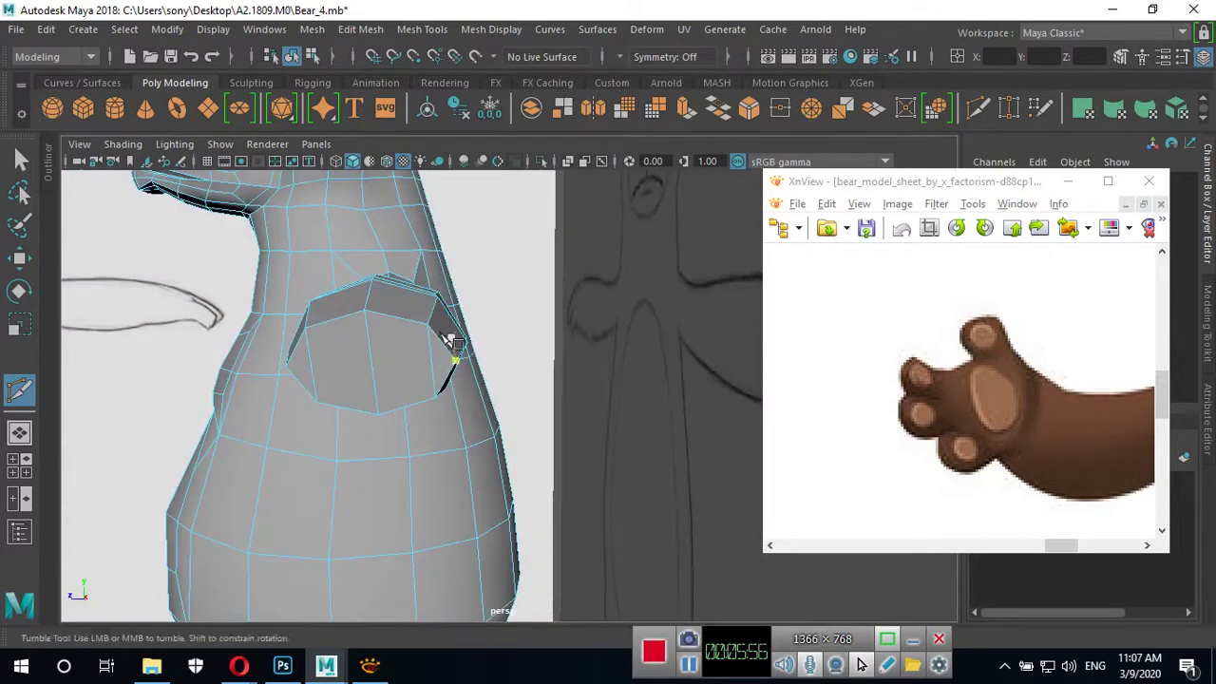
mouse_move(421, 332)
left_mouse_down("alt")
mouse_move(393, 399)
mouse_move(487, 401)
mouse_move(475, 461)
mouse_move(502, 462)
mouse_move(440, 488)
mouse_move(442, 389)
left_mouse_up("alt")
Select an arm-end vertex with the Move tool and minimise the XnView reference window.
key("w")
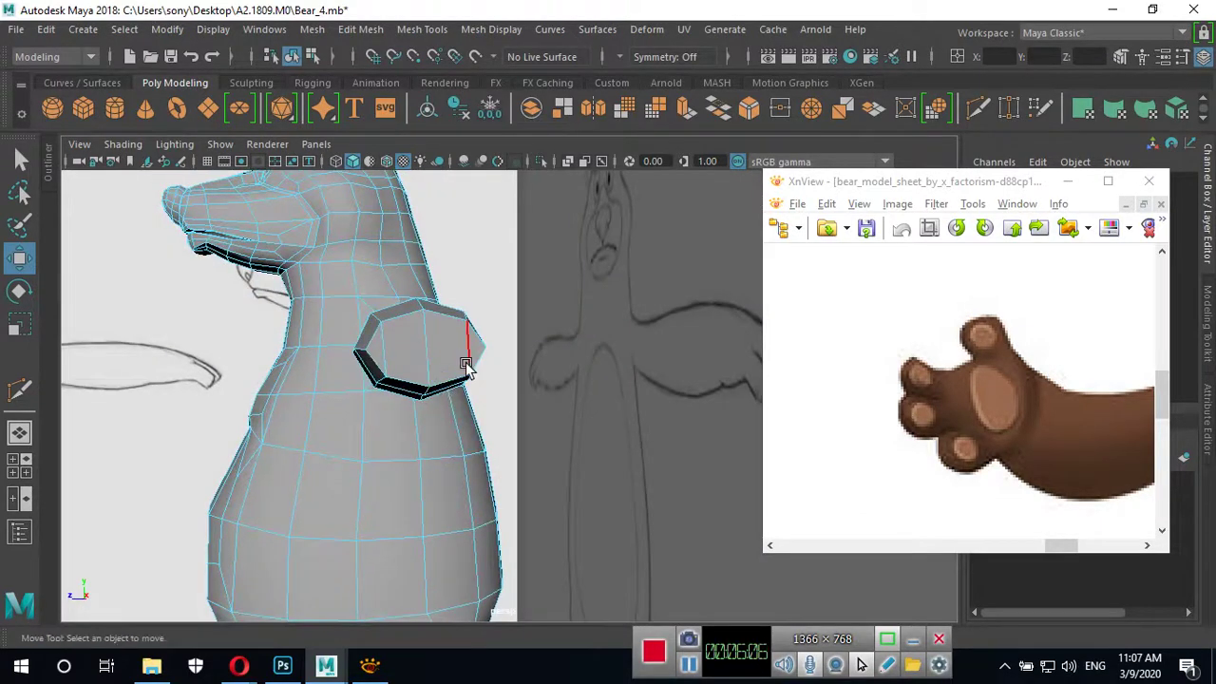
left_click_drag(434, 385, 556, 375, "alt")
mouse_move(541, 325)
left_mouse_down("alt")
mouse_move(539, 355)
mouse_move(567, 385)
left_mouse_up("alt")
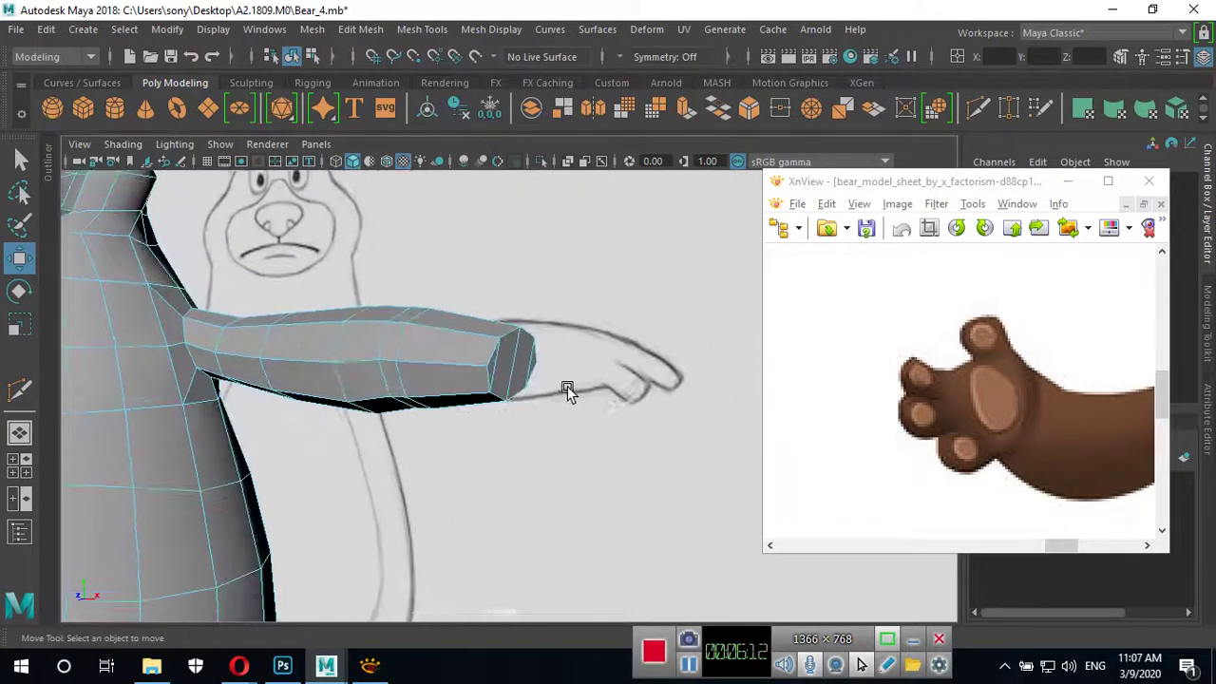
mouse_move(521, 359)
right_mouse_down()
mouse_move(549, 199)
mouse_move(428, 176)
right_mouse_up()
left_click_drag(568, 355, 478, 321, "alt")
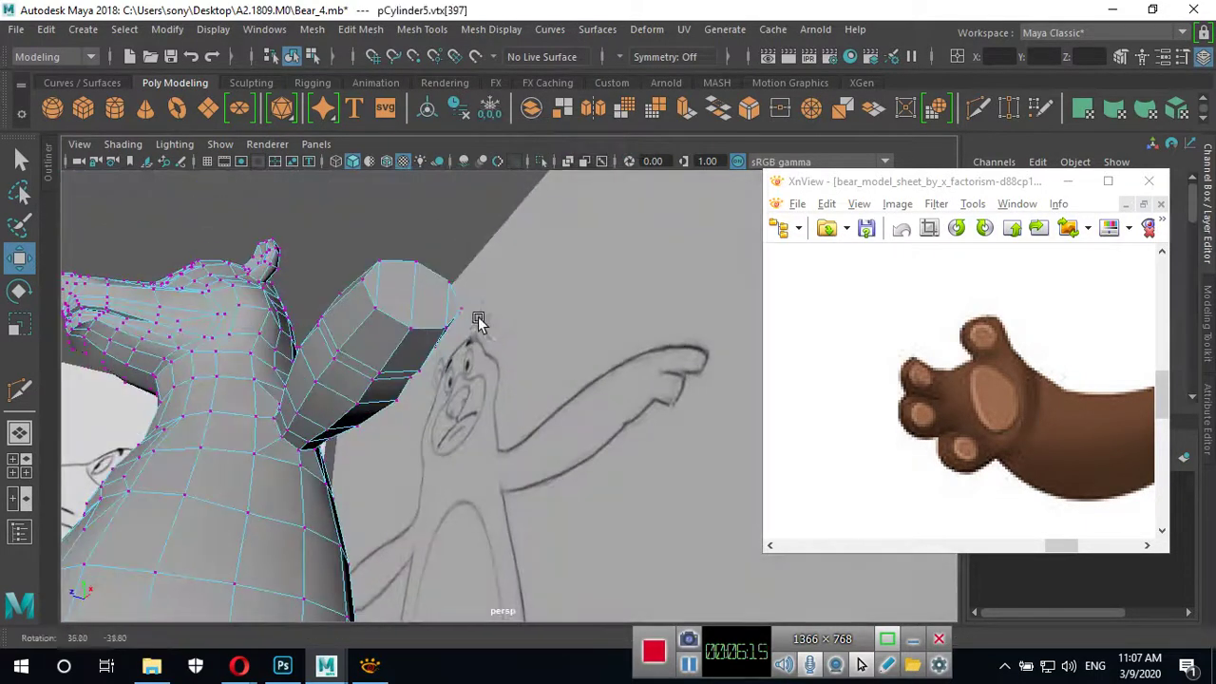
left_click(411, 332)
left_click_drag(978, 185, 855, 269)
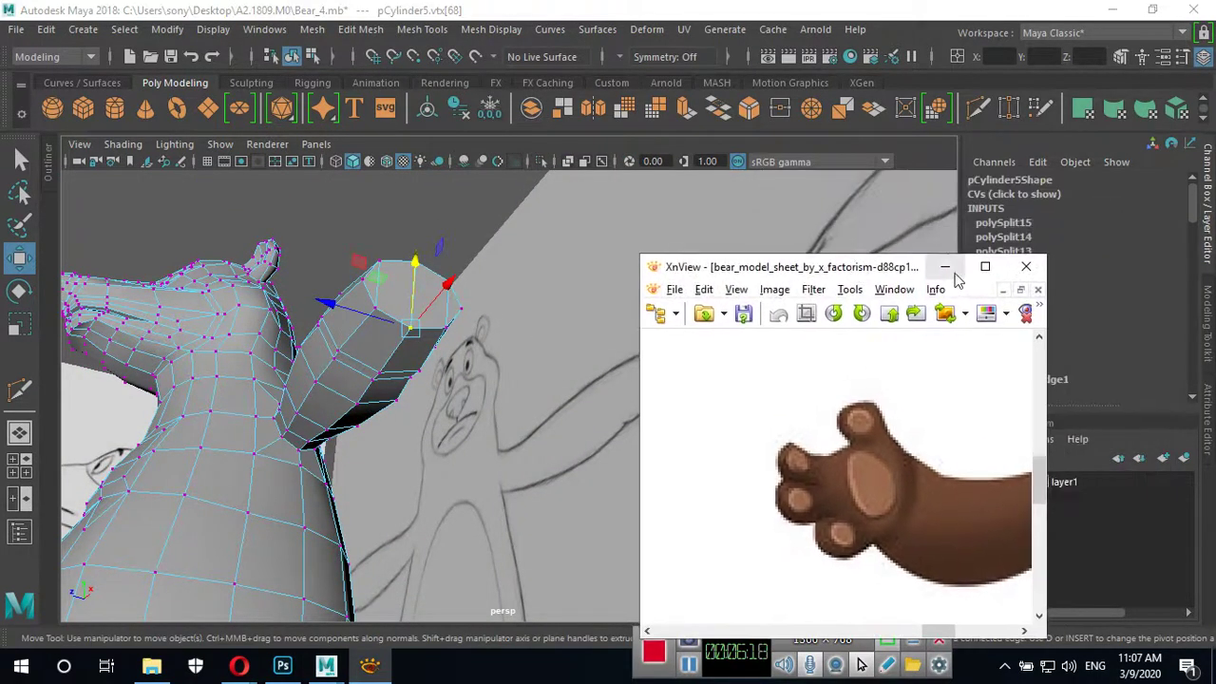
left_click(946, 267)
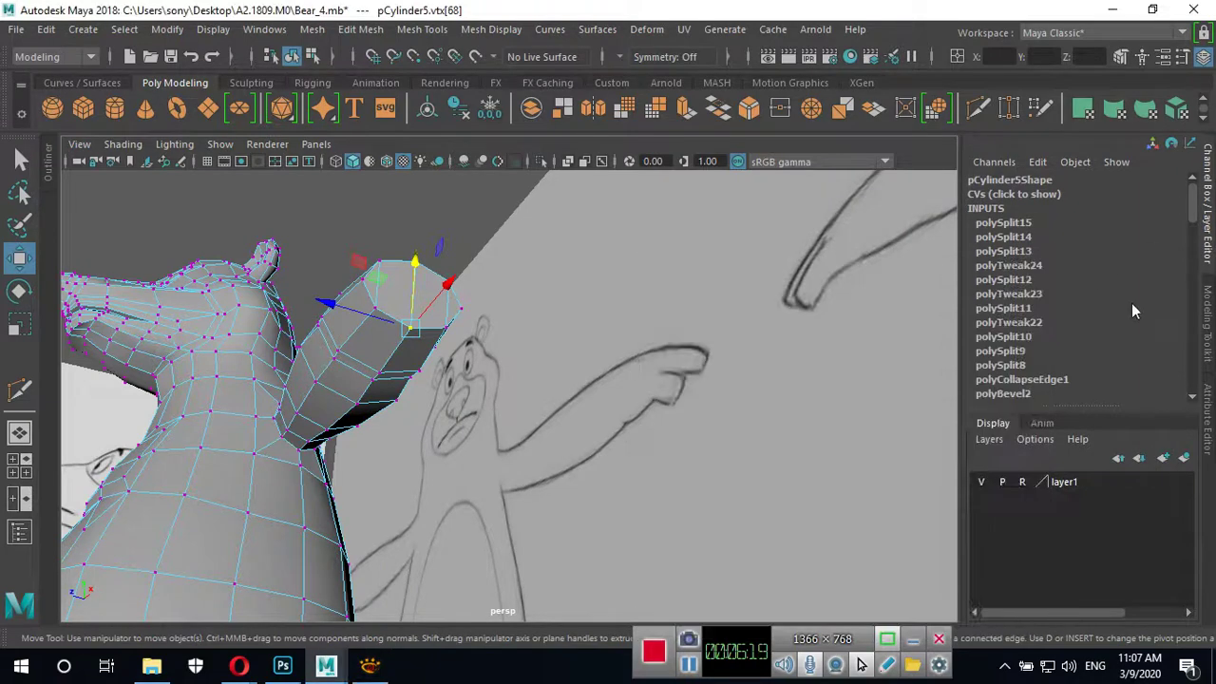
left_click(1209, 321)
Set the transform constraint to Edge and slide arm-rim vertices 68, 67 and 69 along their edges.
left_click(1088, 328)
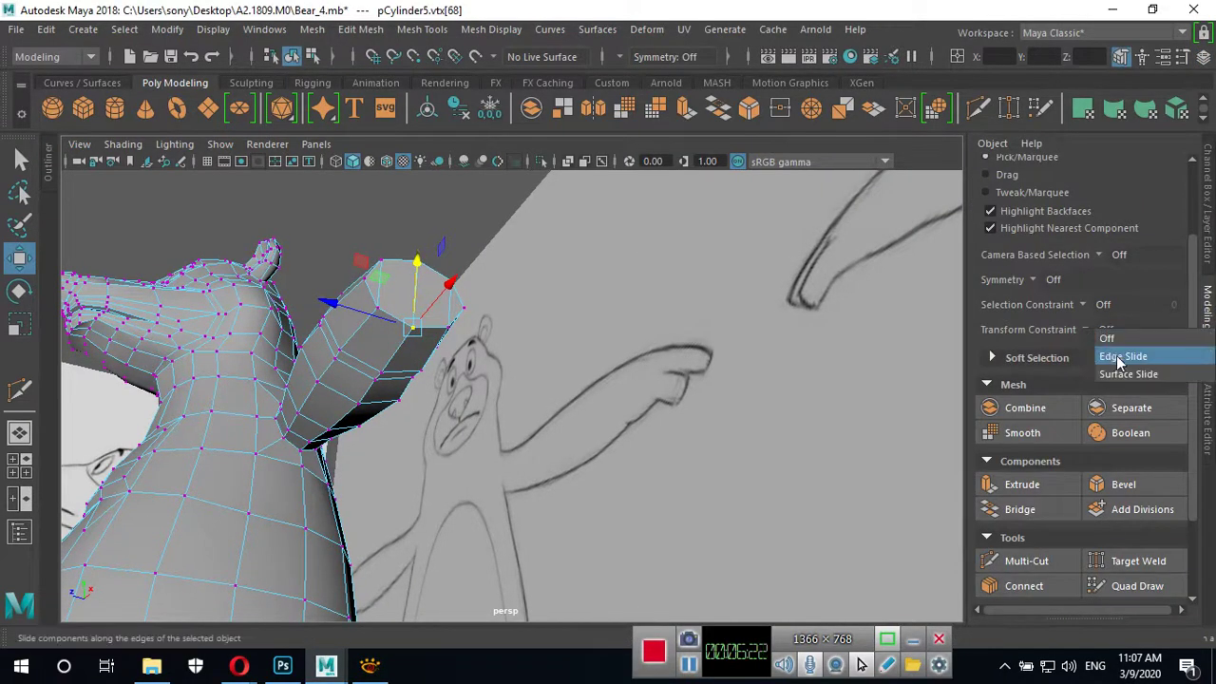
left_click(1121, 356)
mouse_move(741, 333)
left_mouse_down("alt")
mouse_move(471, 380)
mouse_move(443, 339)
left_mouse_up("alt")
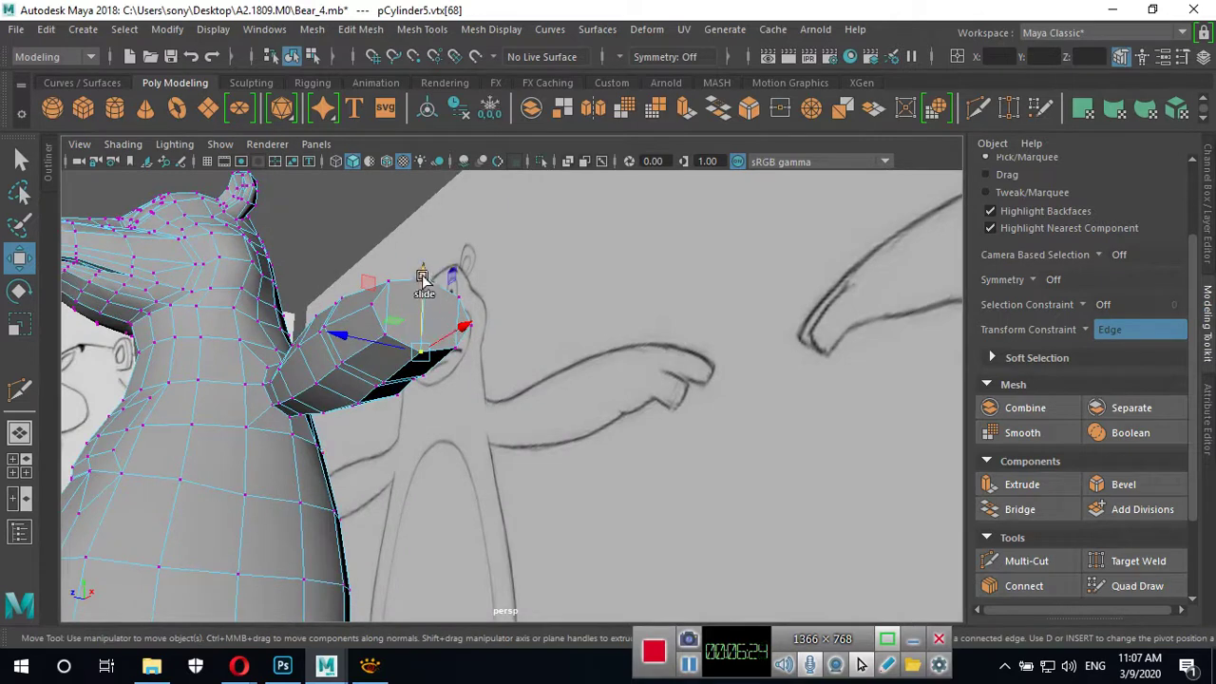
left_click_drag(423, 276, 430, 236)
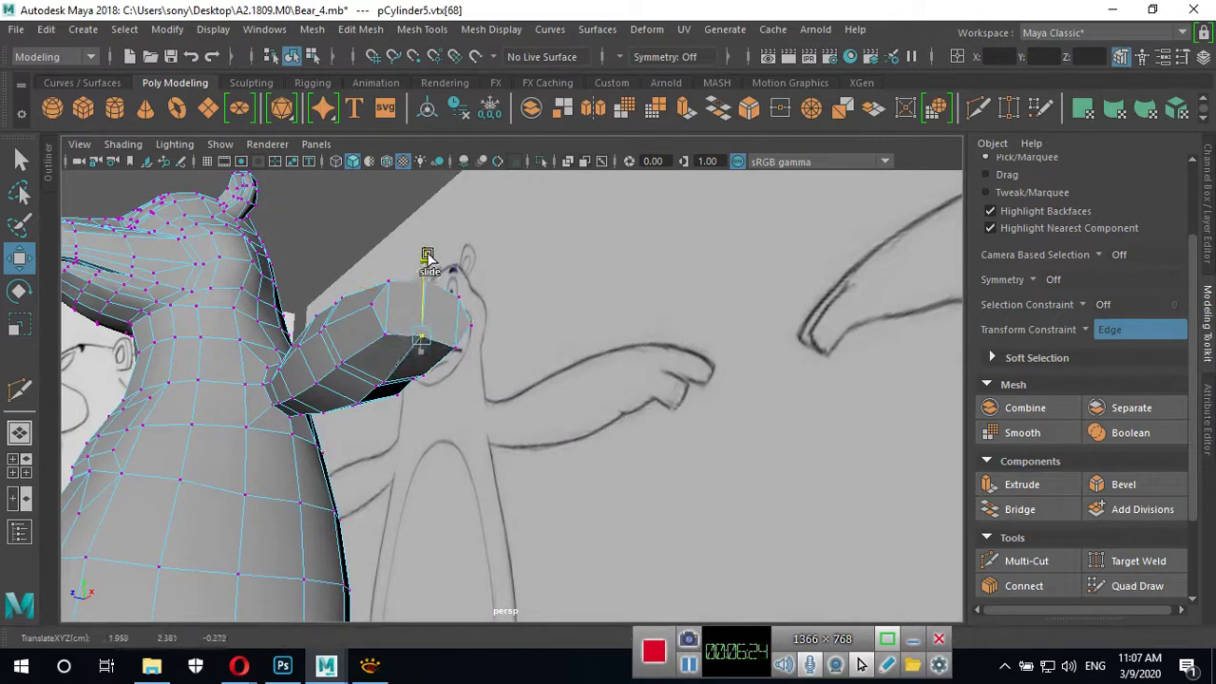
left_click(455, 349)
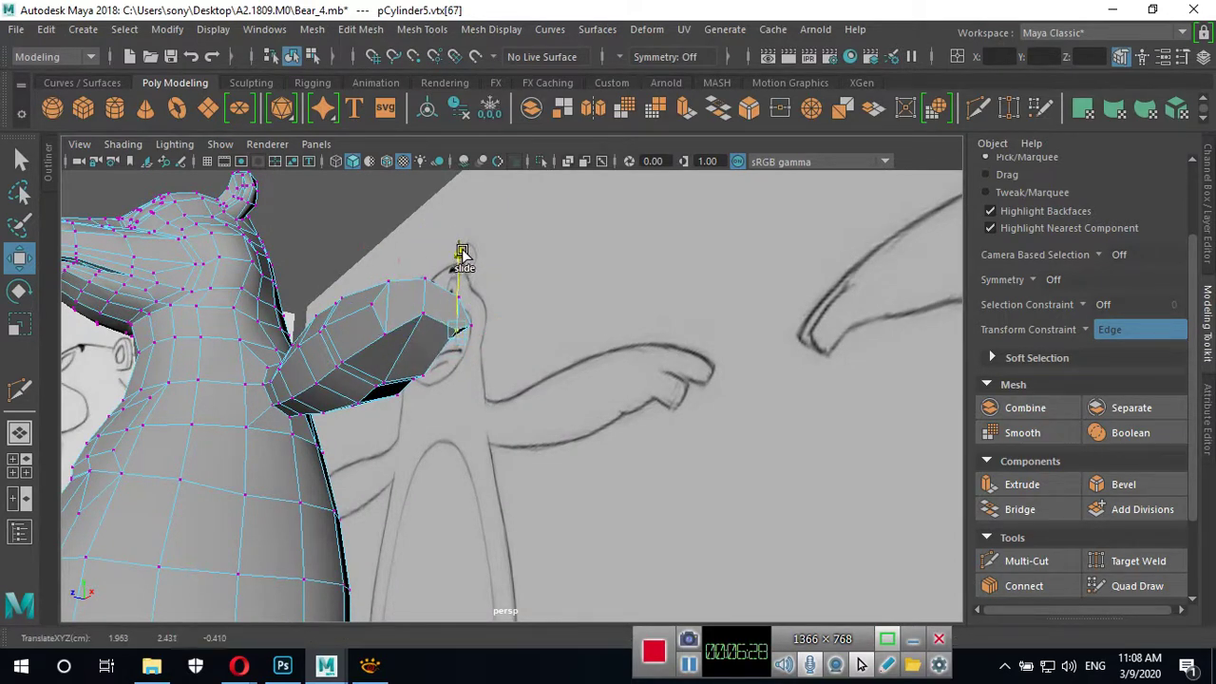
left_click_drag(439, 328, 378, 334)
left_click(387, 316)
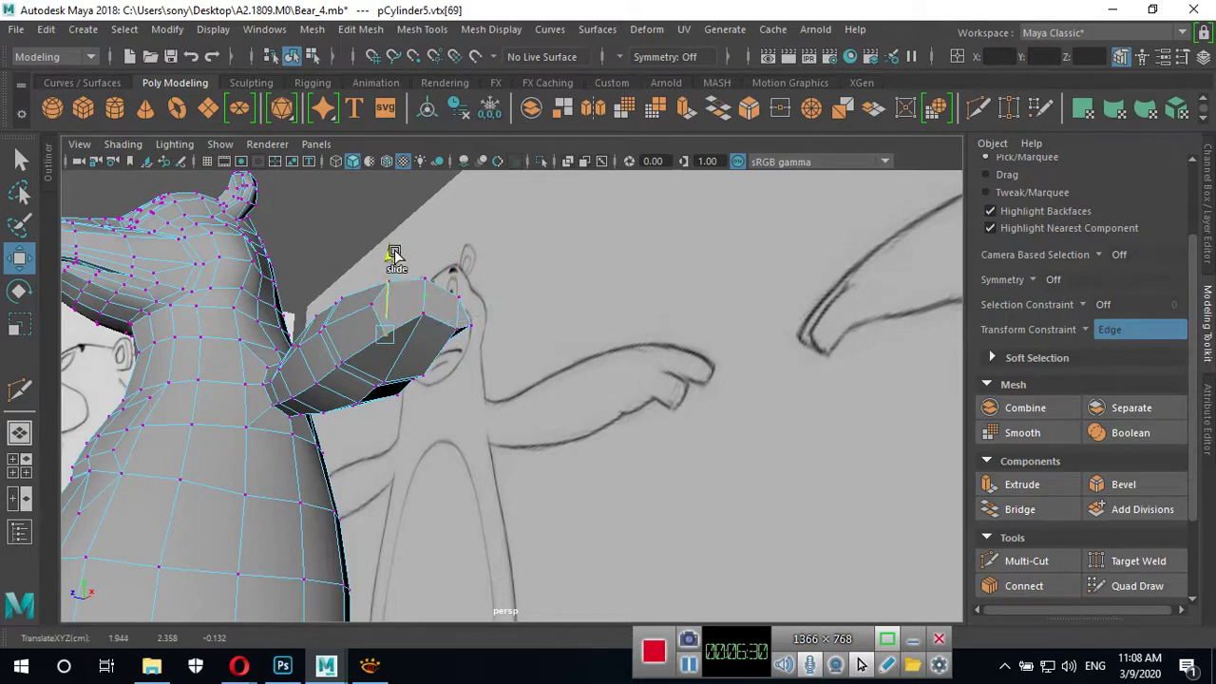
mouse_move(399, 256)
left_mouse_down()
mouse_move(426, 304)
mouse_move(406, 380)
mouse_move(415, 442)
mouse_move(398, 371)
mouse_move(619, 428)
mouse_move(572, 448)
left_mouse_up()
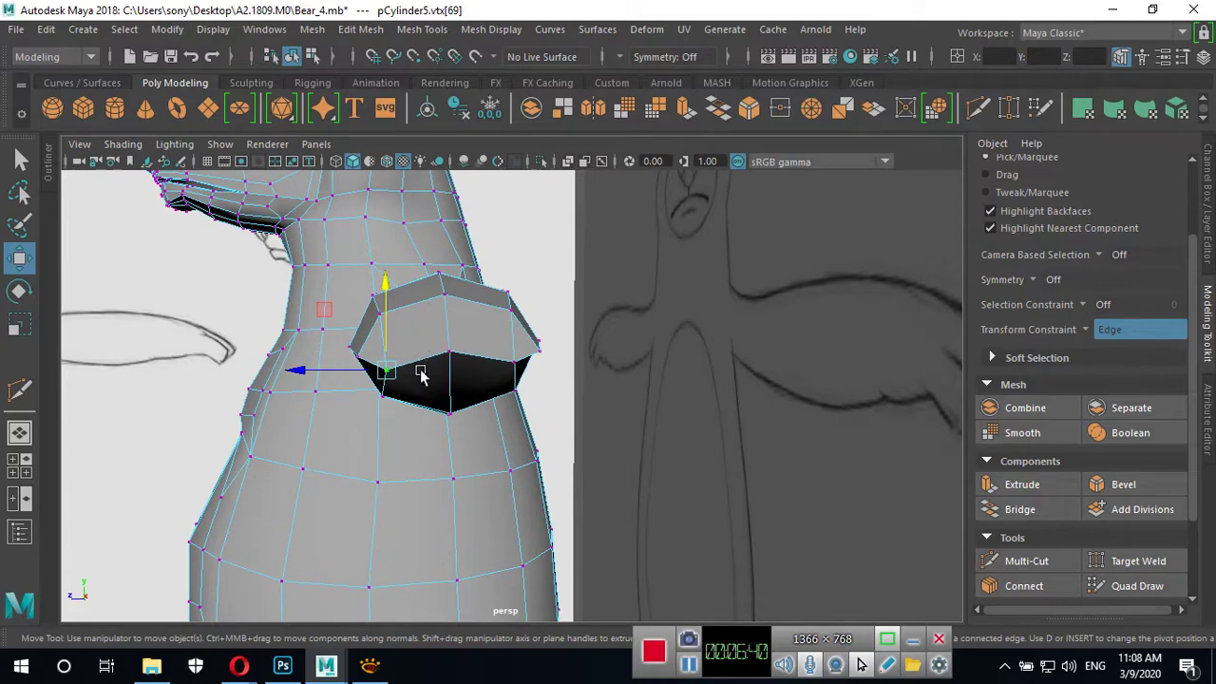
mouse_move(423, 371)
left_mouse_down("alt")
mouse_move(466, 424)
mouse_move(513, 394)
mouse_move(521, 323)
left_mouse_up("alt")
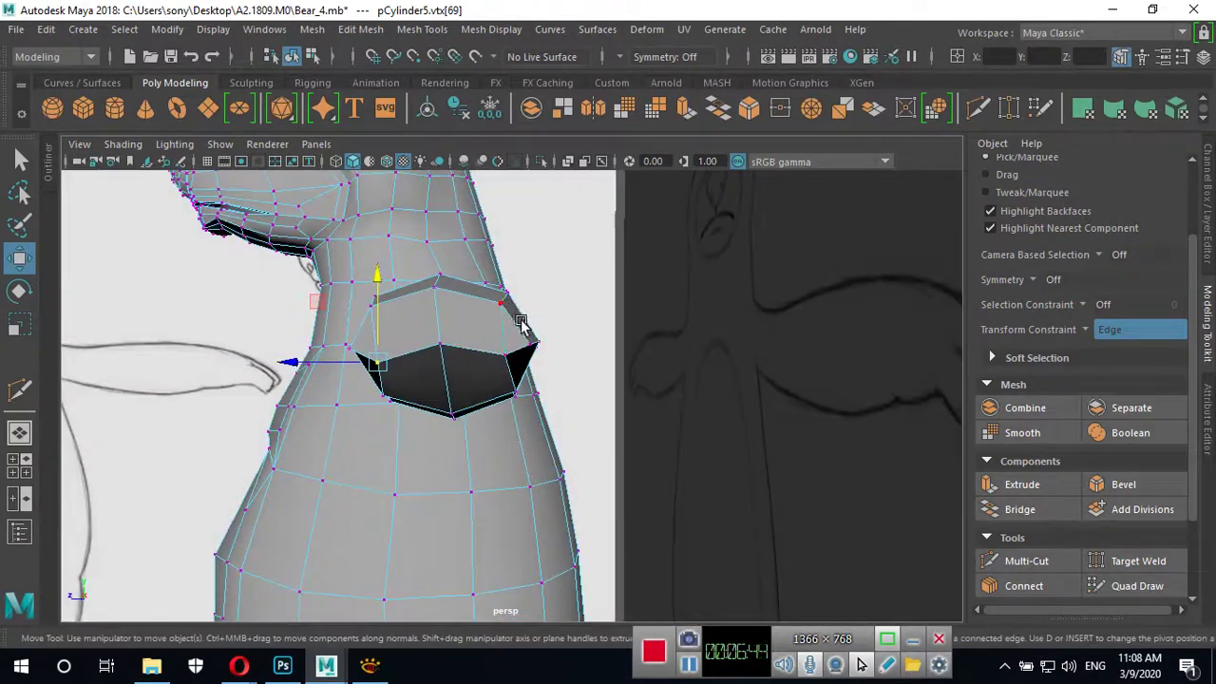
mouse_move(507, 380)
left_mouse_down("alt")
mouse_move(484, 332)
mouse_move(485, 344)
left_mouse_up("alt")
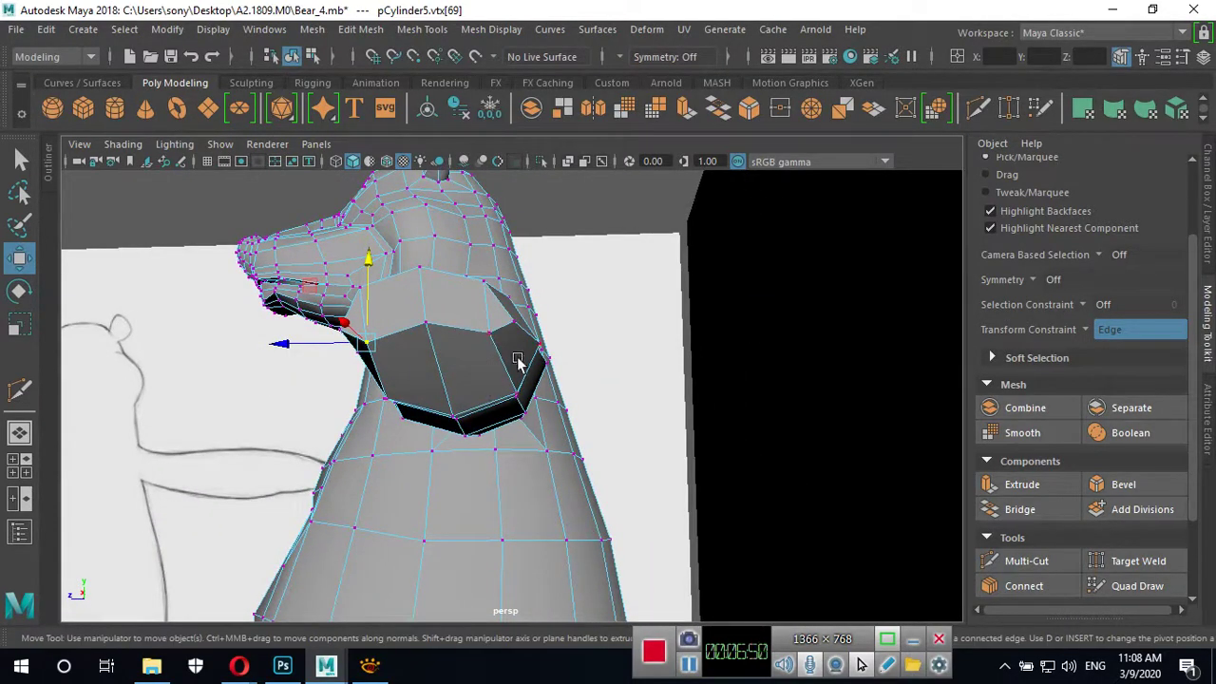
mouse_move(502, 354)
left_mouse_down("alt")
mouse_move(505, 381)
mouse_move(634, 338)
left_mouse_up("alt")
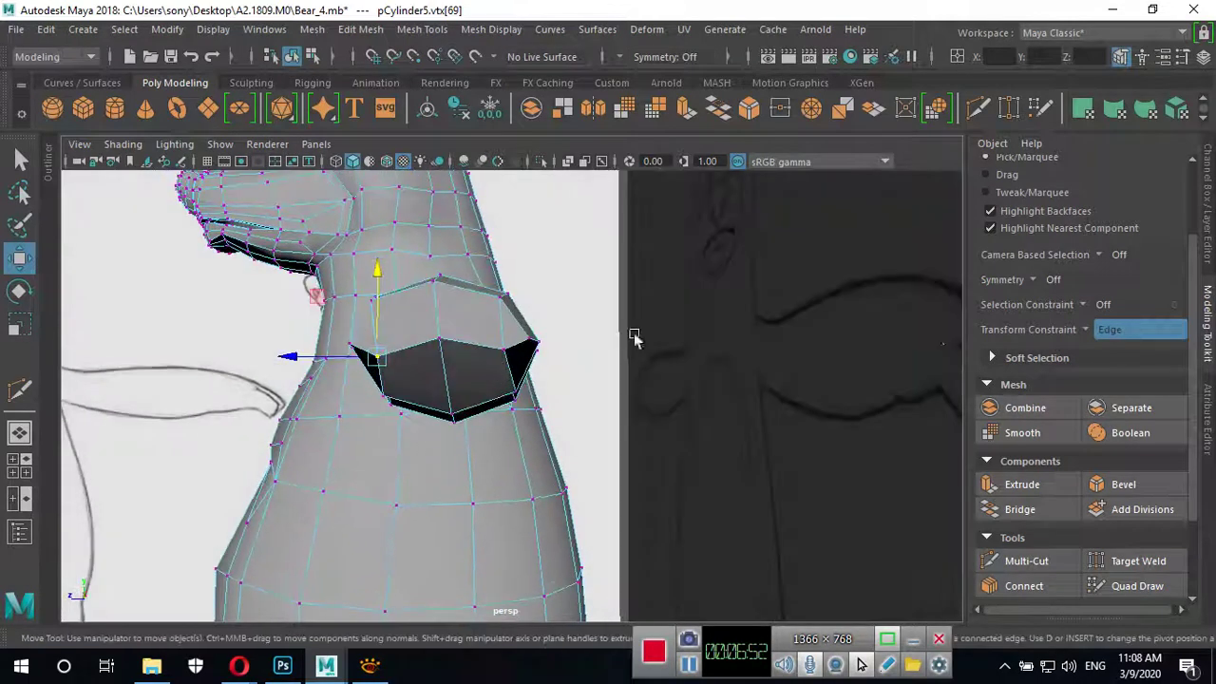
Commit the shoulder cut and slide a shoulder-rim vertex to the left.
left_click(969, 119)
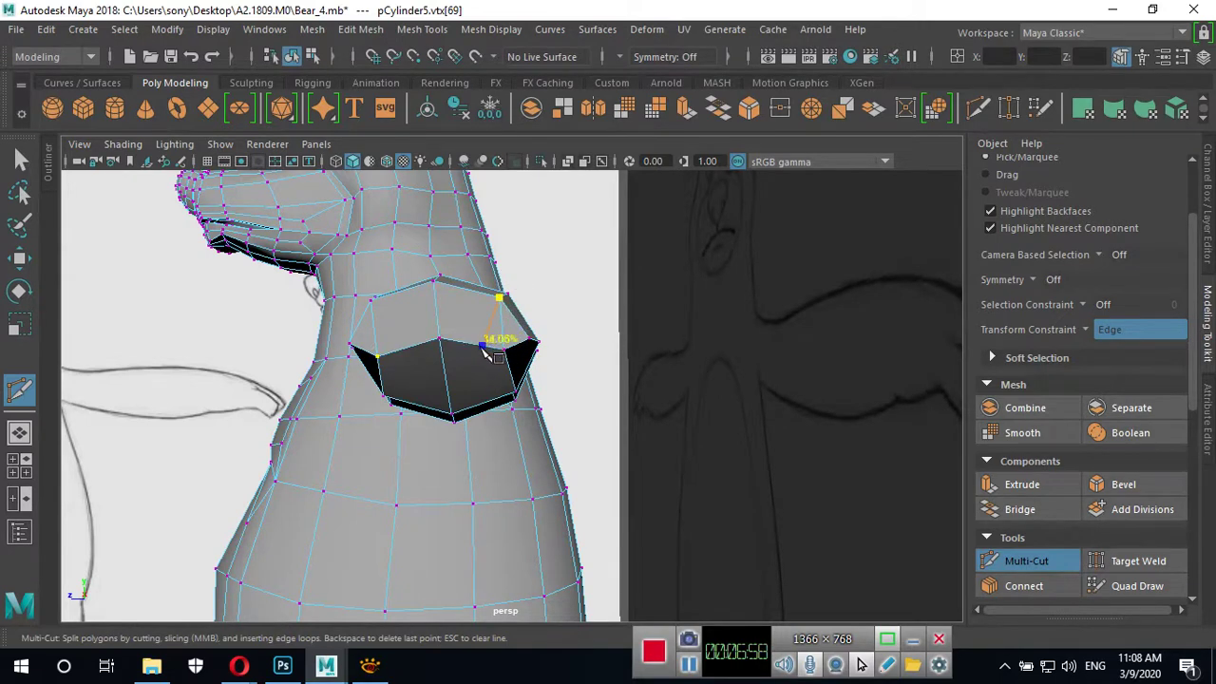
key("Return")
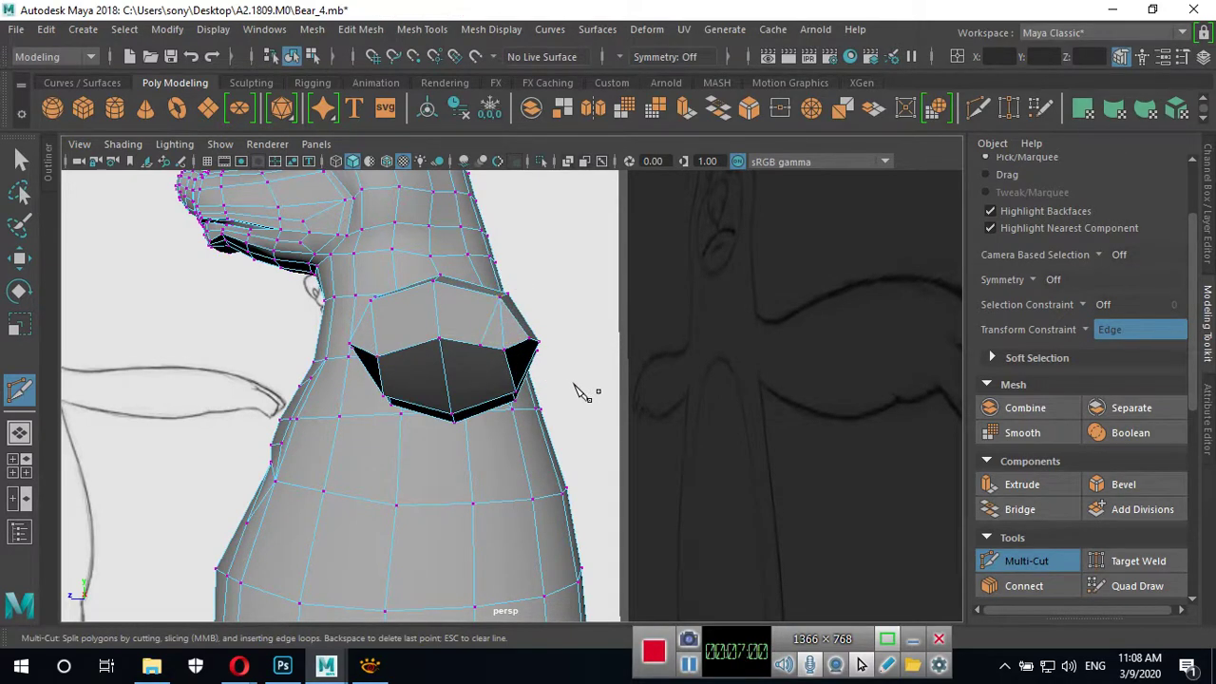
key("w")
mouse_move(537, 366)
left_mouse_down("alt")
mouse_move(496, 352)
mouse_move(528, 301)
left_mouse_up("alt")
left_click(496, 347)
mouse_move(444, 344)
left_mouse_down("alt")
mouse_move(475, 342)
mouse_move(450, 335)
left_mouse_up("alt")
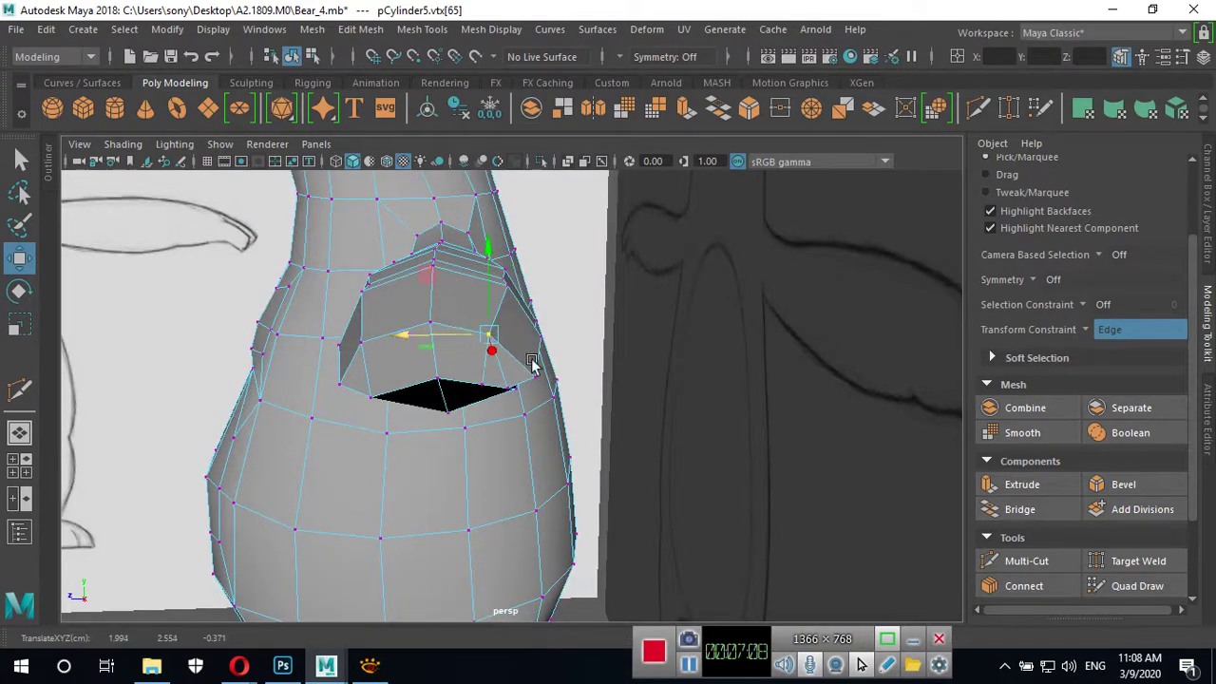
left_click_drag(532, 364, 518, 356, "alt")
left_click(510, 291)
middle_click_drag(510, 291, 443, 290, "ctrl+shift")
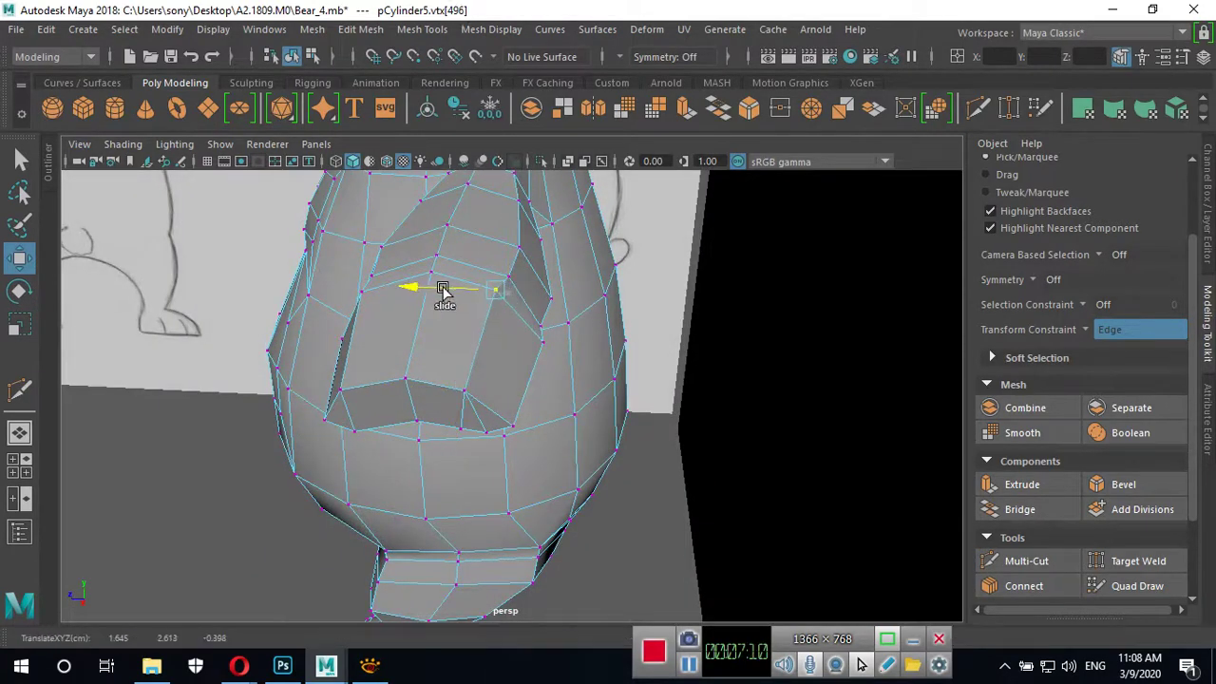
Select rim edges and vertices, test-moving the vertex where the arm meets the body.
mouse_move(500, 302)
left_mouse_down("alt")
mouse_move(538, 386)
mouse_move(510, 302)
left_mouse_up("alt")
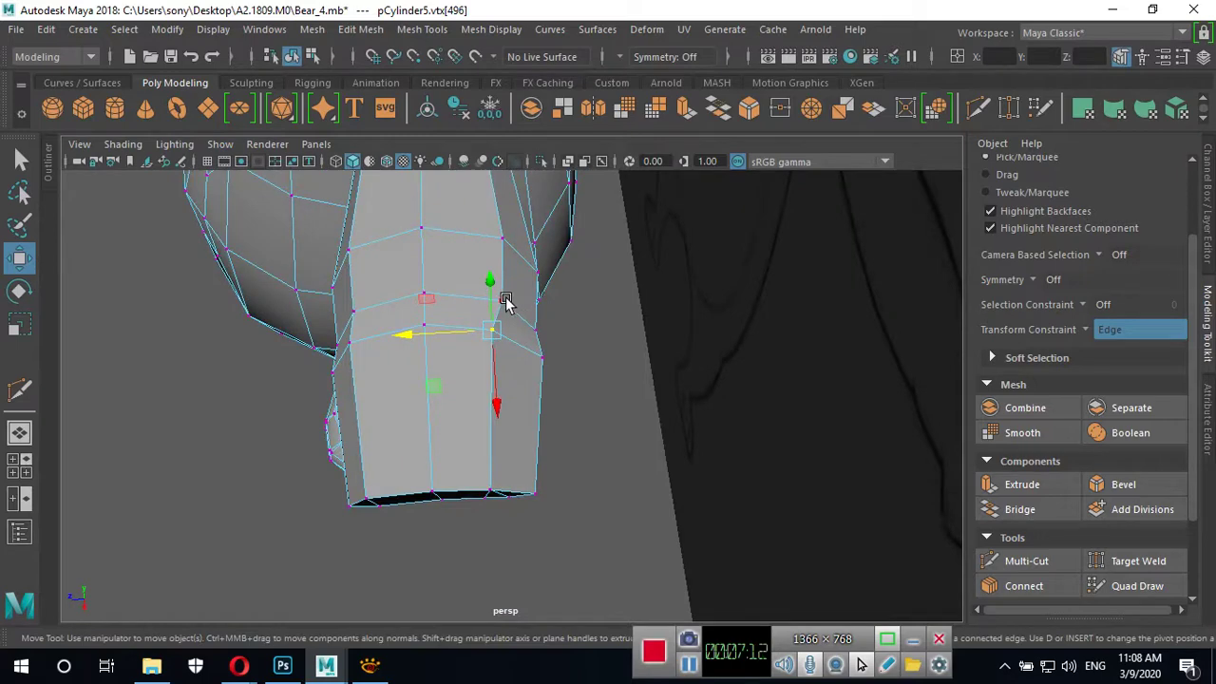
left_click(494, 306)
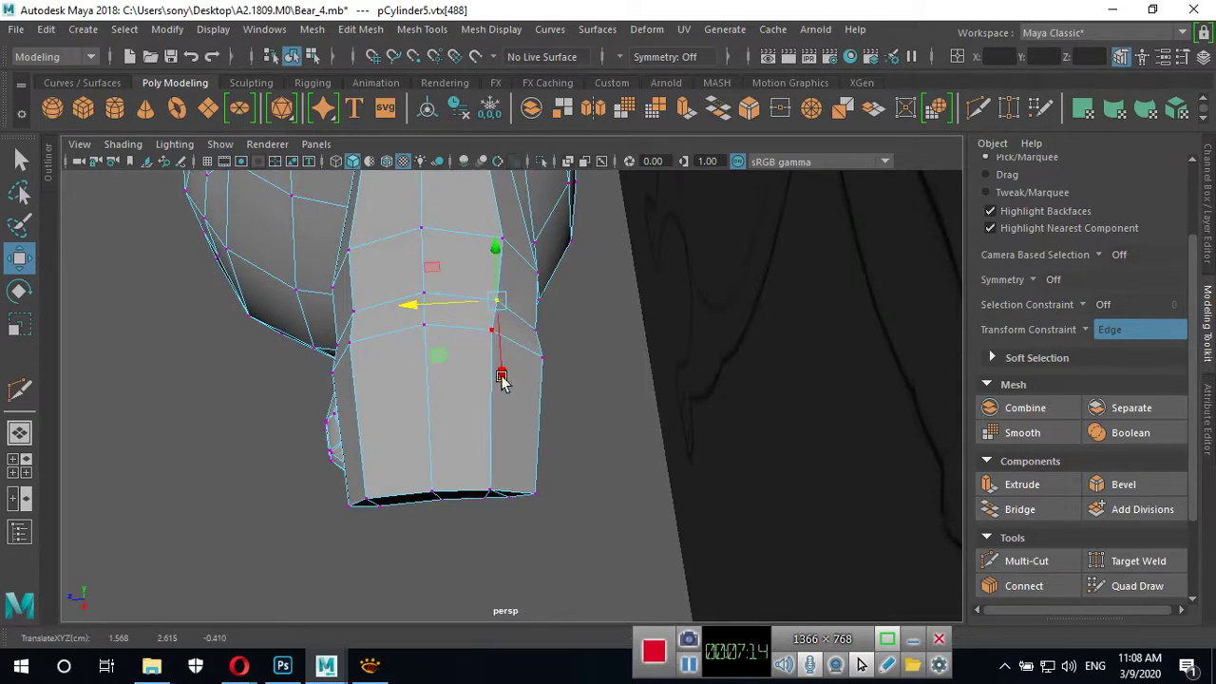
mouse_move(494, 307)
left_mouse_down("alt")
mouse_move(535, 377)
mouse_move(514, 350)
left_mouse_up("alt")
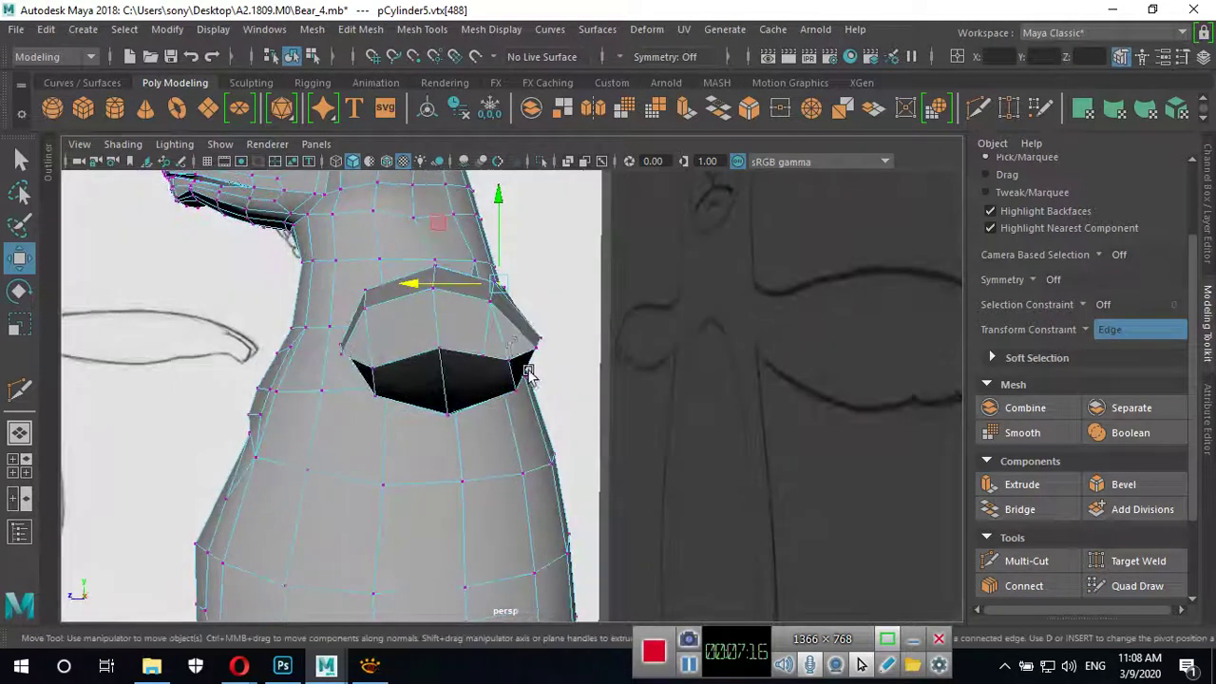
right_click(514, 349)
right_click_drag(514, 350, 511, 126)
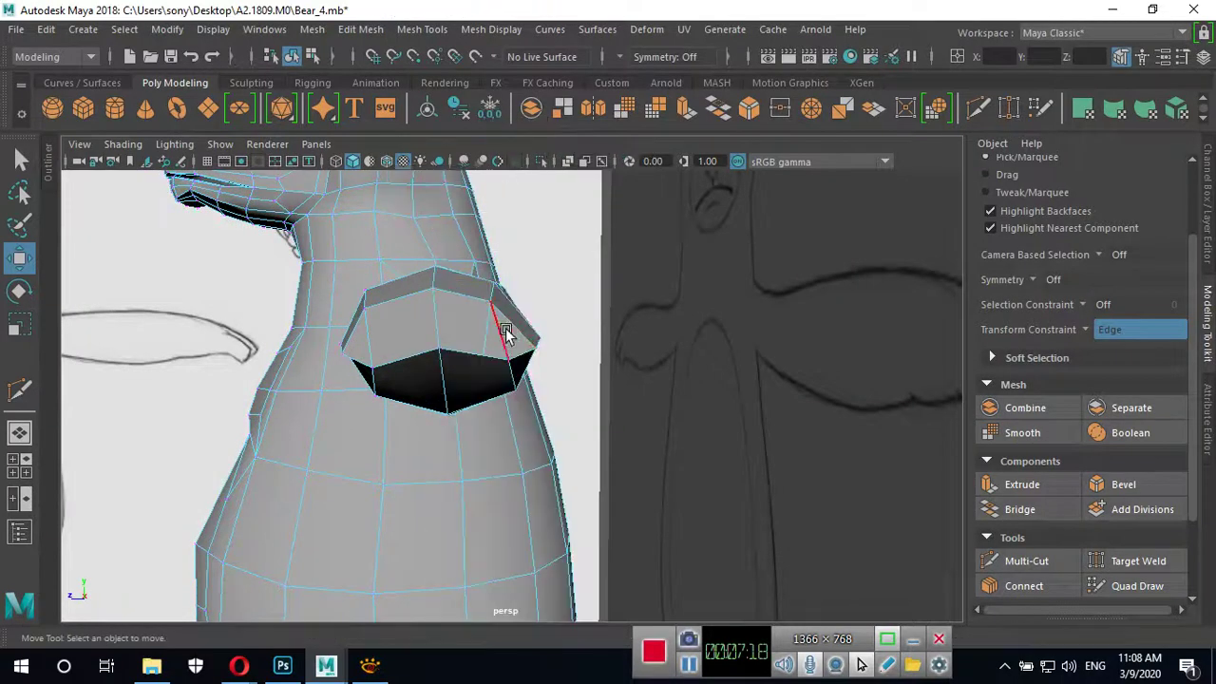
left_click(498, 342)
left_click(538, 371)
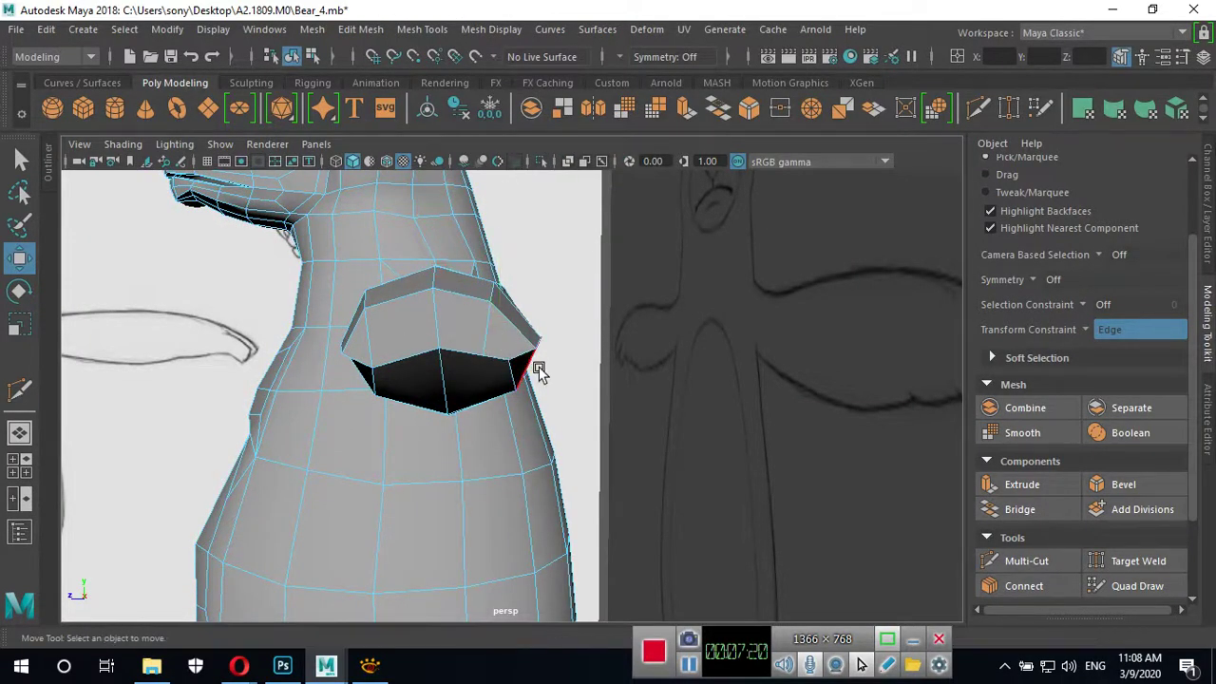
left_click_drag(546, 380, 502, 388, "alt")
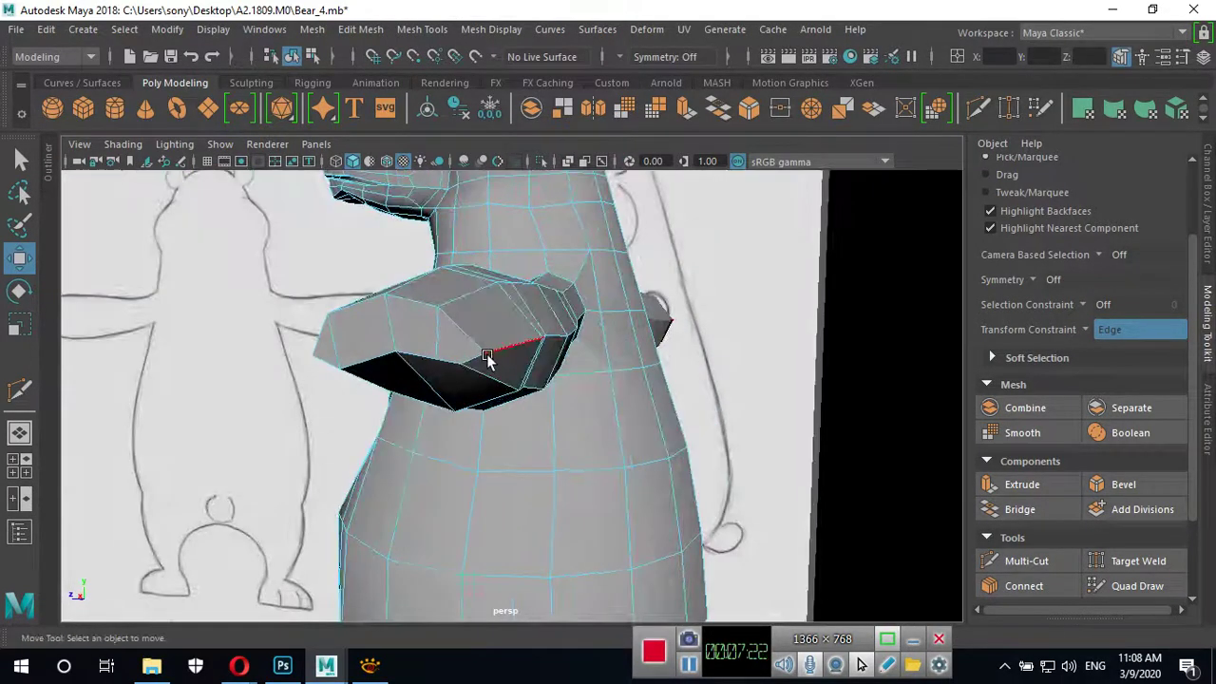
right_click_drag(487, 358, 409, 178)
left_click(504, 385)
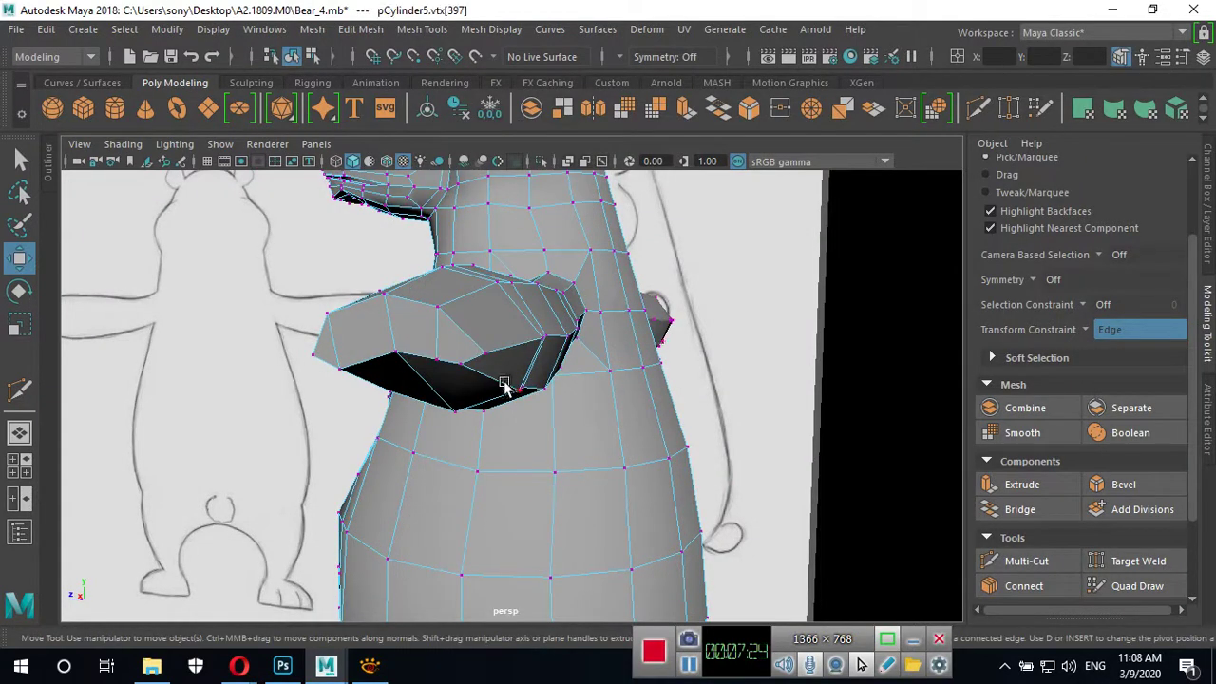
left_click(481, 354)
left_click_drag(483, 309, 503, 305)
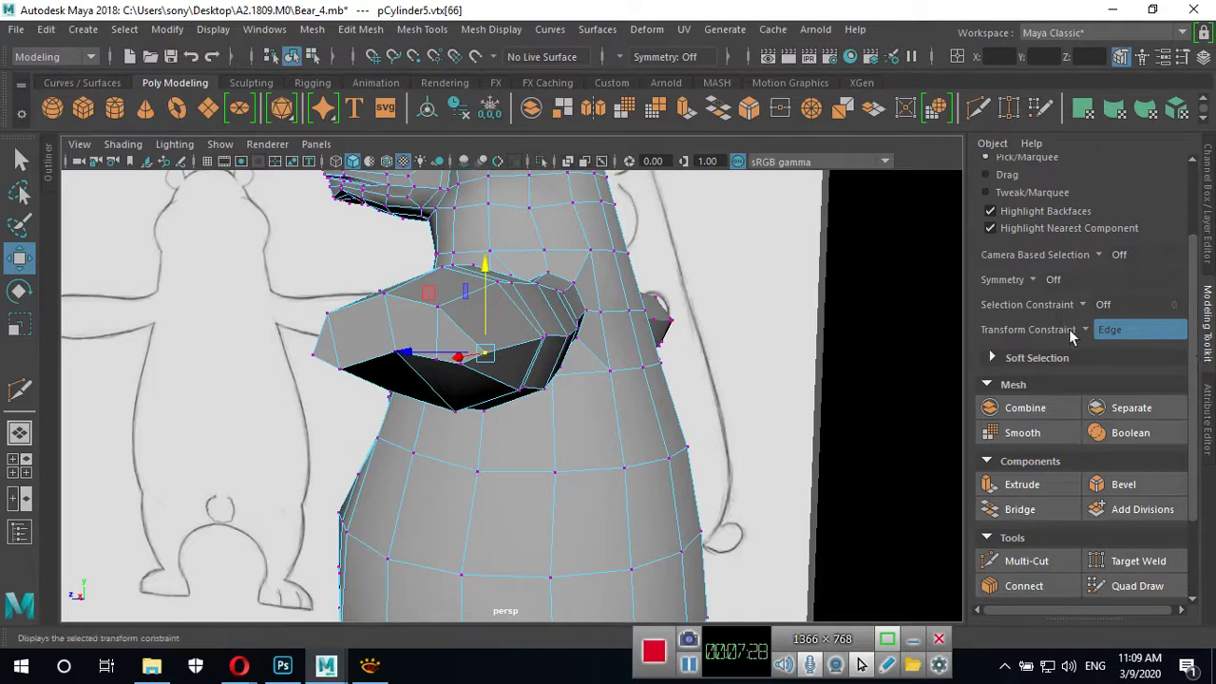
Turn the transform constraint Off and shift the edge across the arm's front left.
left_click(1112, 329)
left_click(1110, 335)
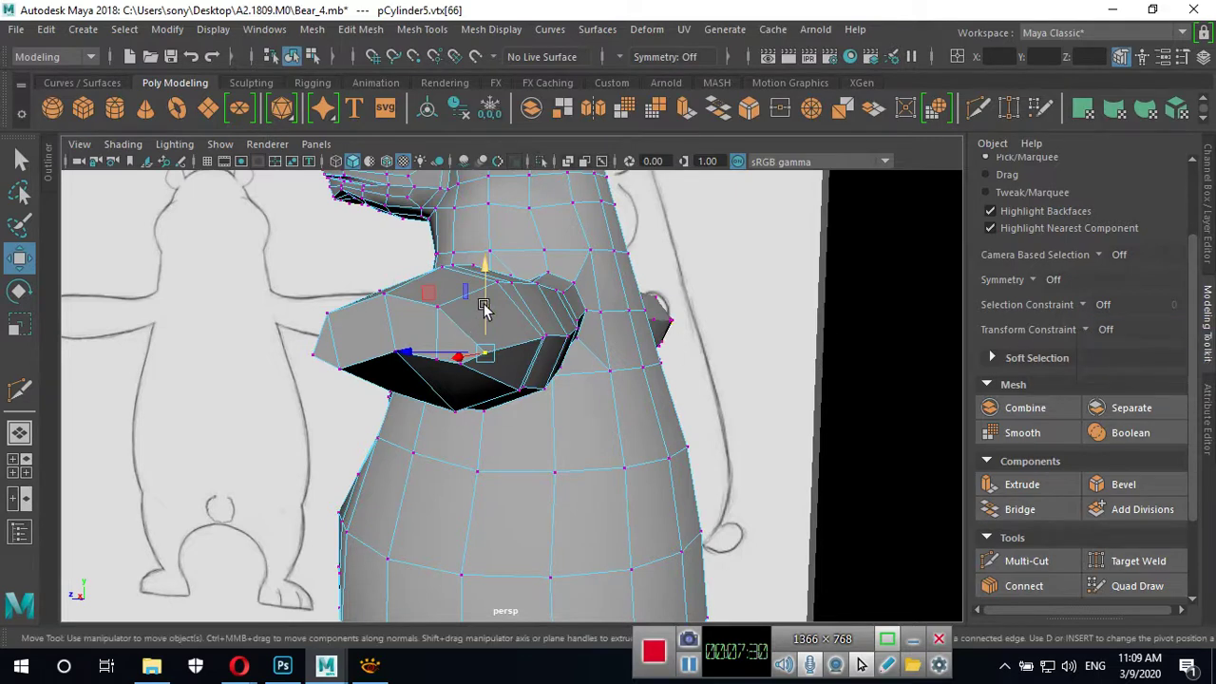
mouse_move(484, 309)
left_mouse_down("alt")
mouse_move(530, 363)
mouse_move(494, 357)
mouse_move(487, 410)
left_mouse_up("alt")
left_click(518, 356)
left_click(436, 353)
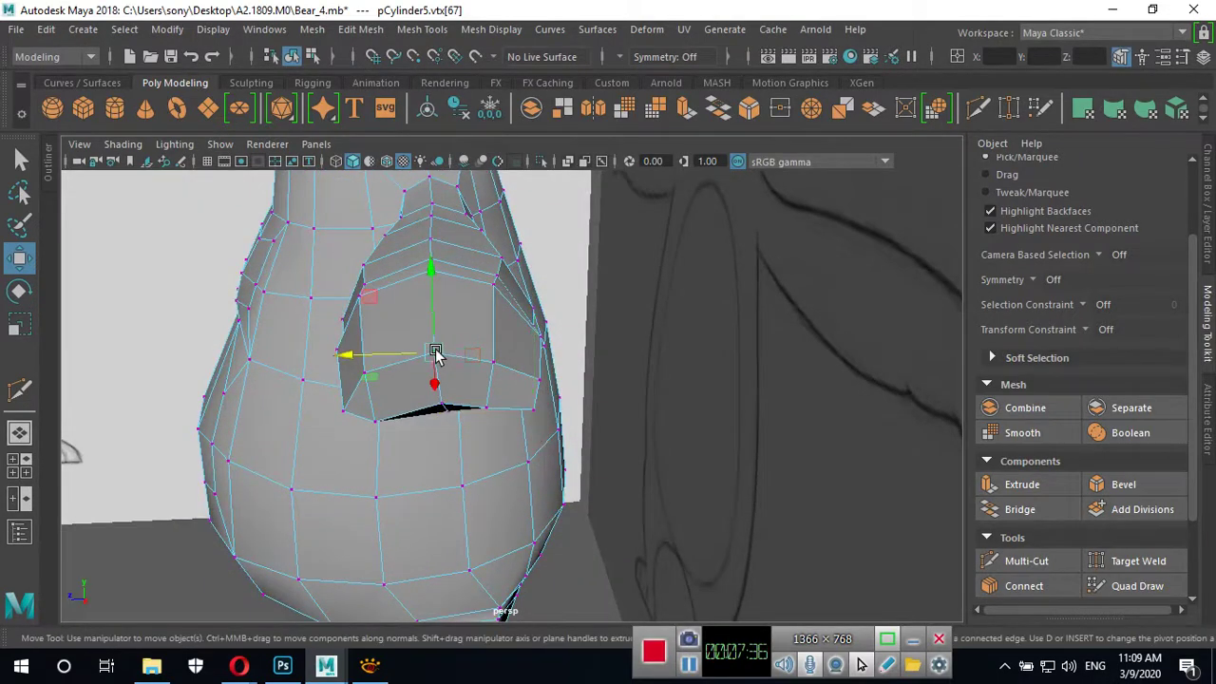
right_click_drag(456, 185, 451, 128)
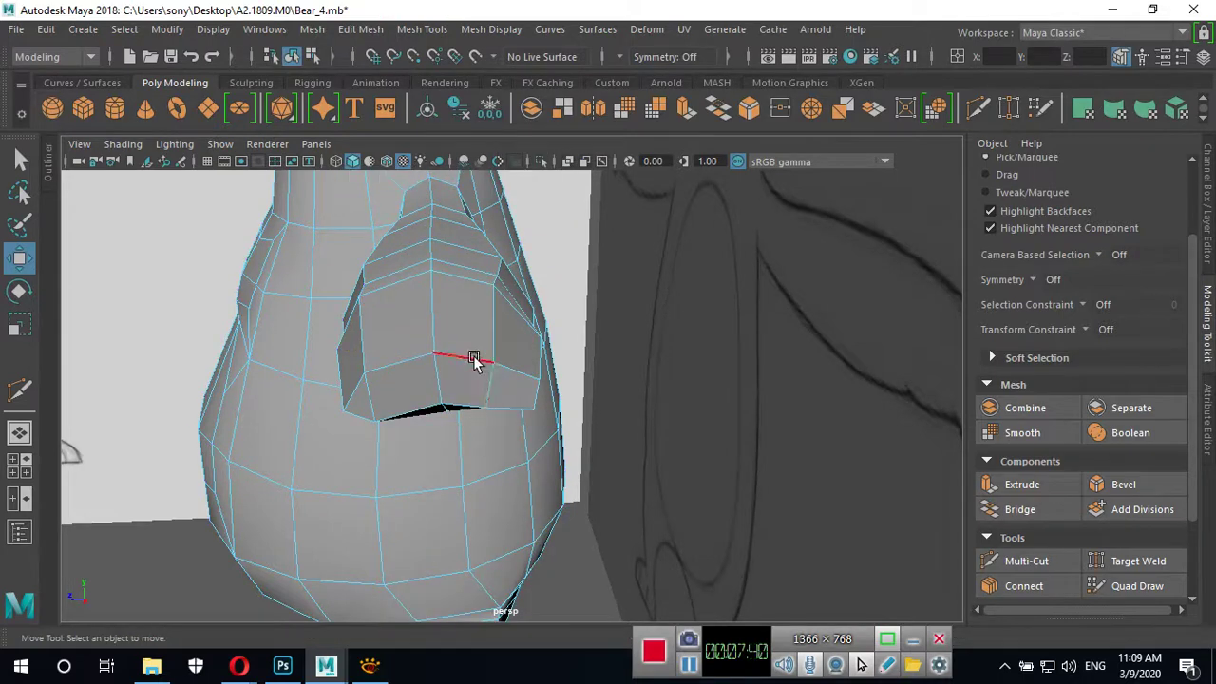
left_click(474, 359)
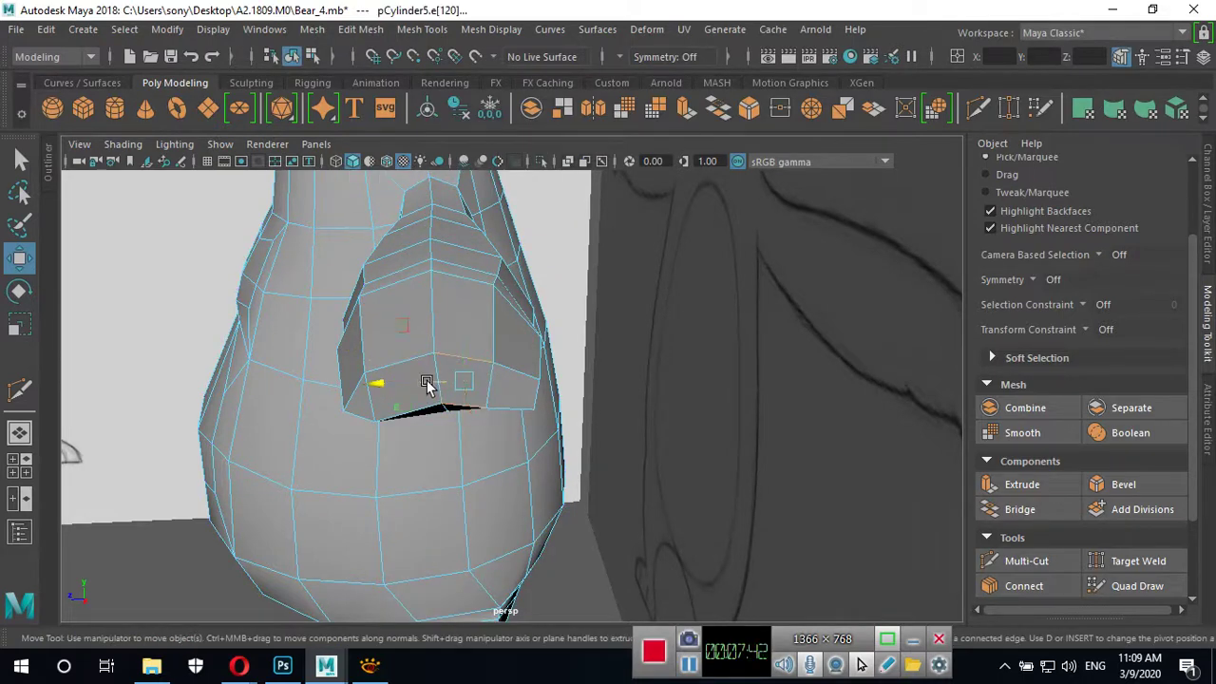
mouse_move(427, 382)
left_mouse_down()
mouse_move(453, 371)
mouse_move(432, 365)
mouse_move(482, 370)
left_mouse_up()
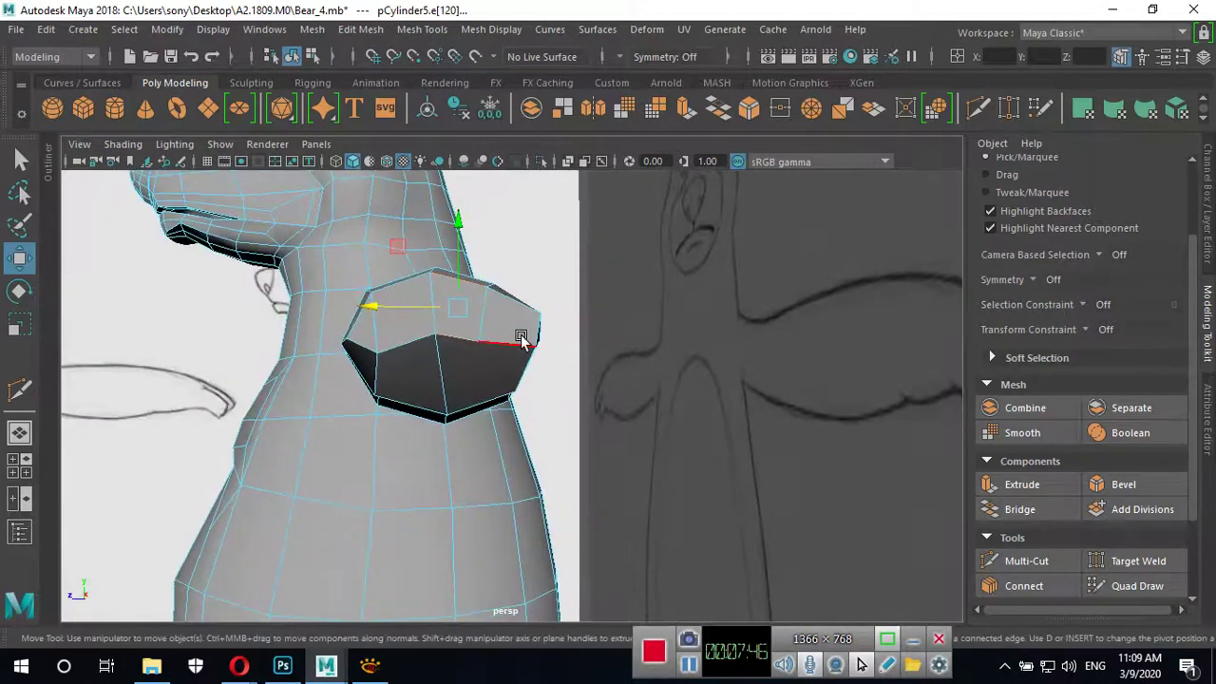
right_click_drag(520, 340, 433, 173)
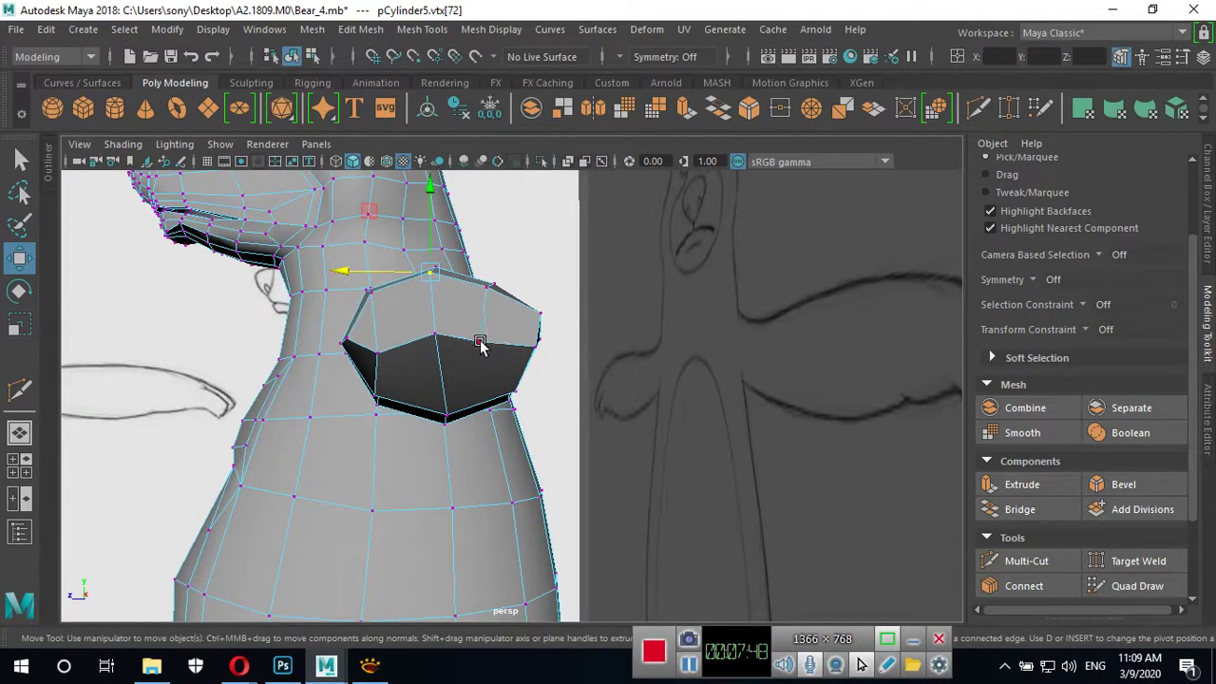
Raise and adjust the vertex where the arm joins the body.
left_click(482, 342)
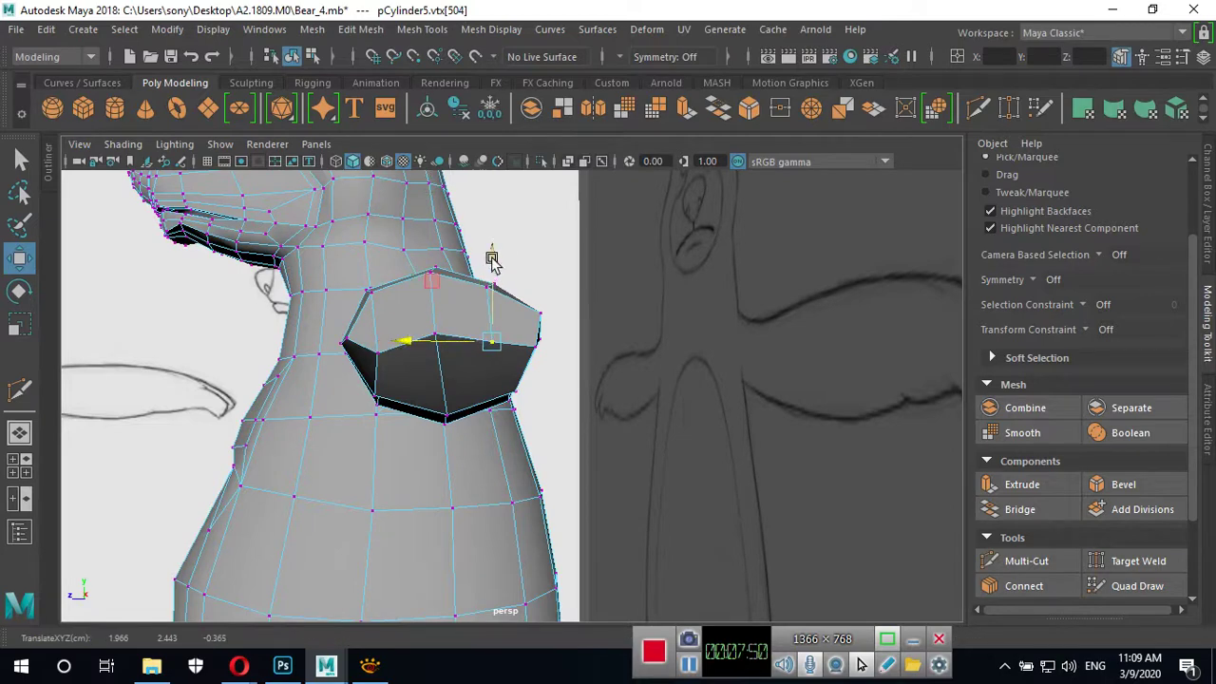
mouse_move(494, 253)
left_mouse_down("alt")
mouse_move(462, 361)
mouse_move(493, 349)
left_mouse_up("alt")
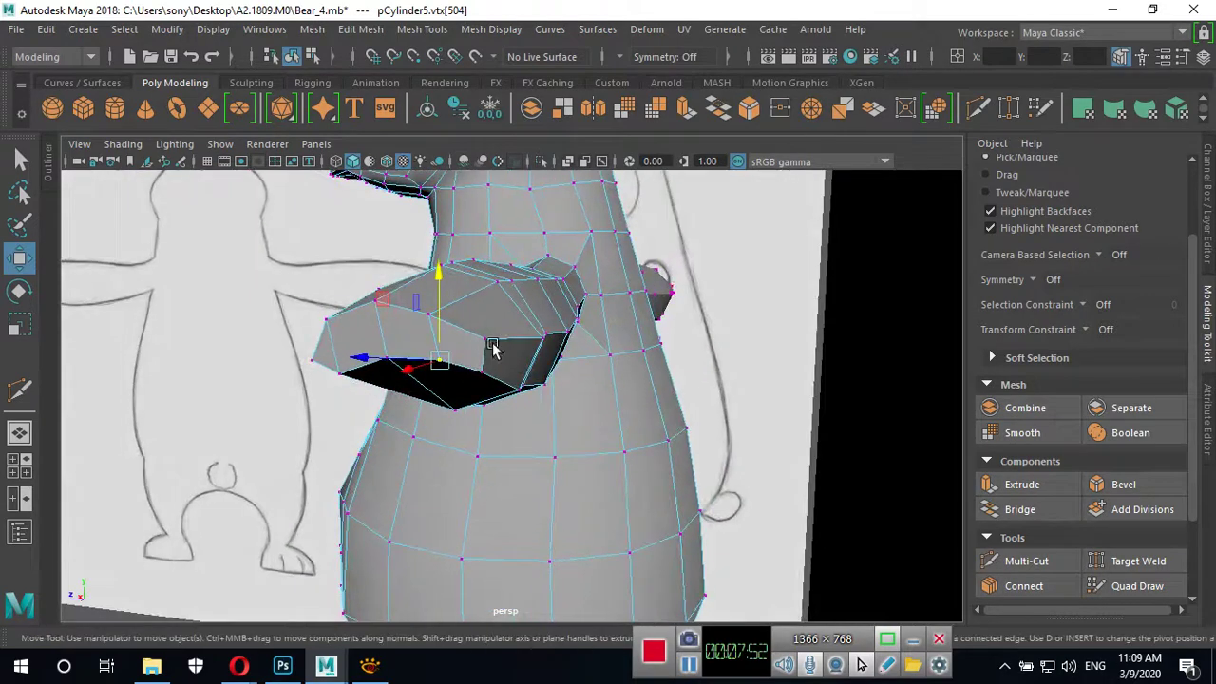
left_click(485, 339)
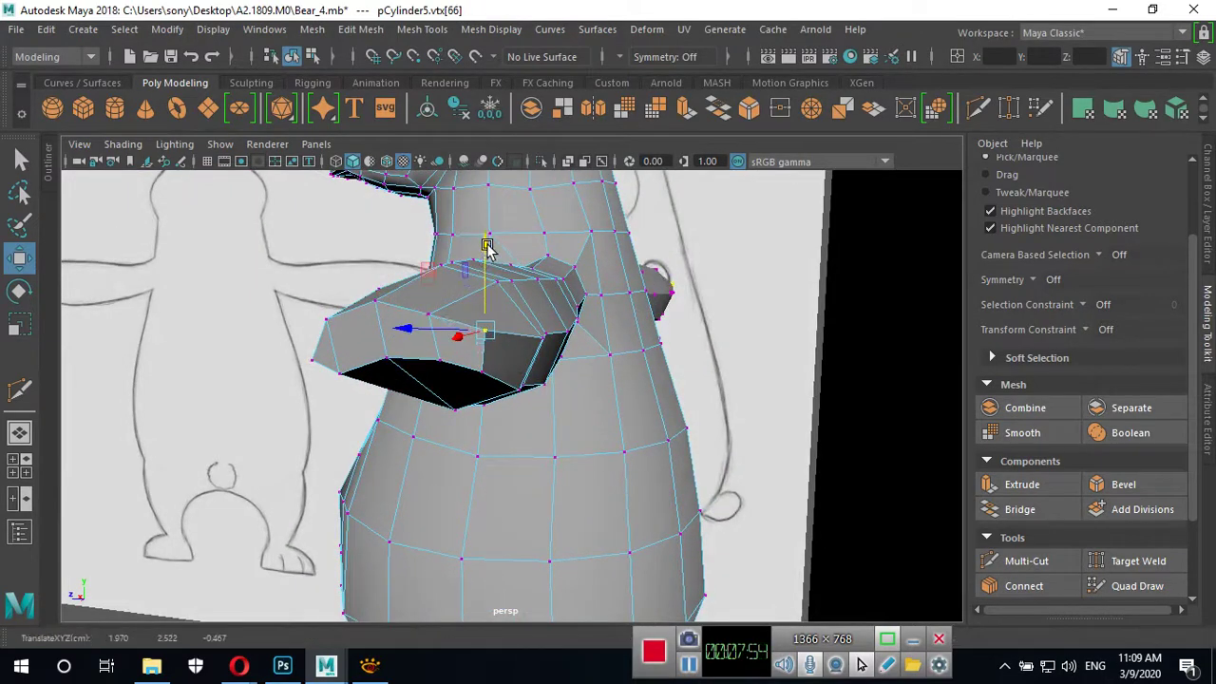
left_click(433, 316)
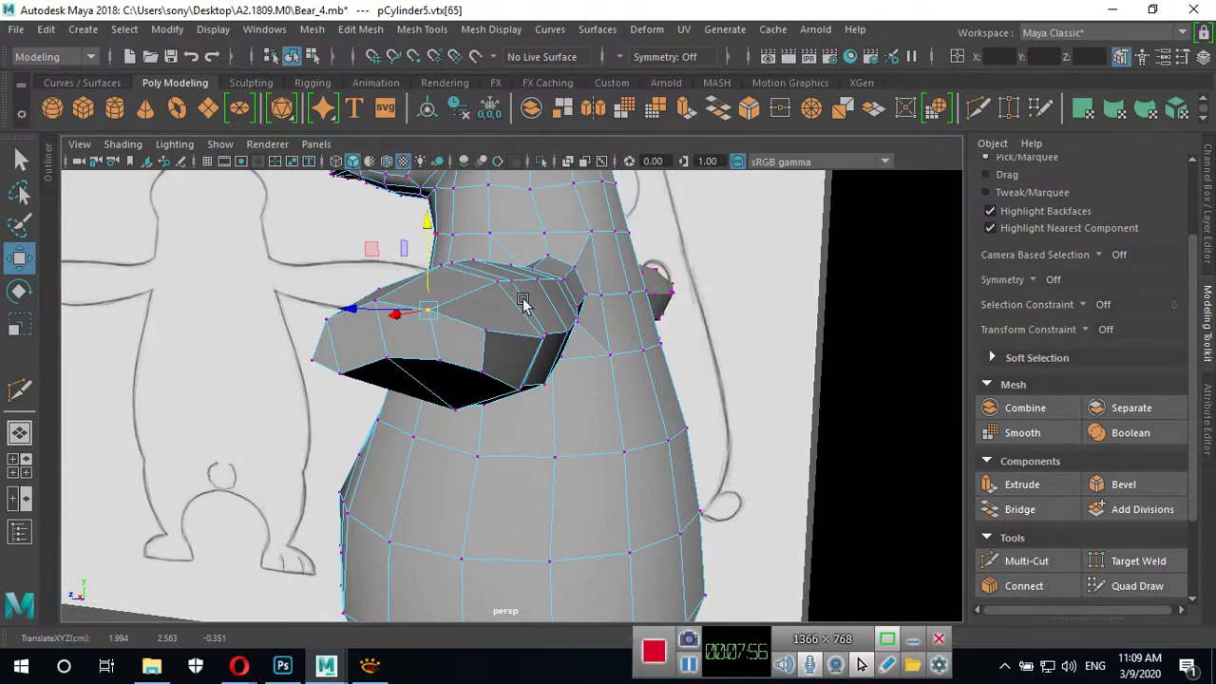
mouse_move(529, 304)
left_mouse_down("alt")
mouse_move(489, 359)
mouse_move(582, 365)
left_mouse_up("alt")
left_click_drag(581, 365, 504, 482, "alt")
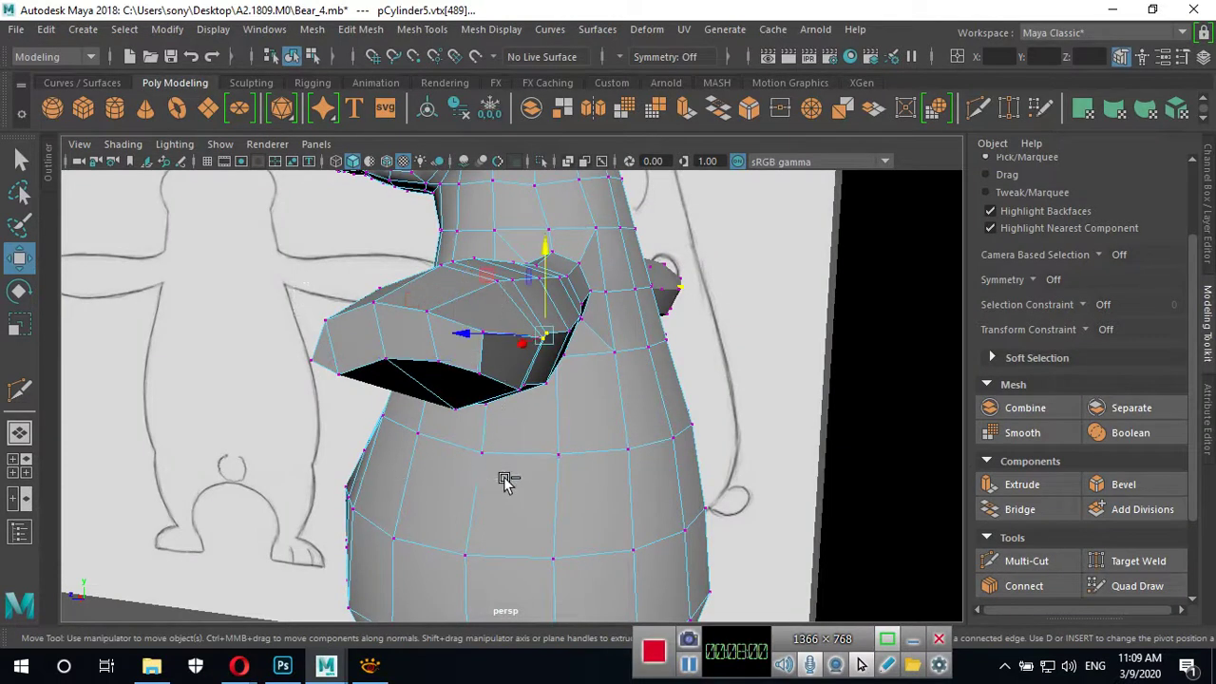
left_click_drag(543, 261, 546, 266)
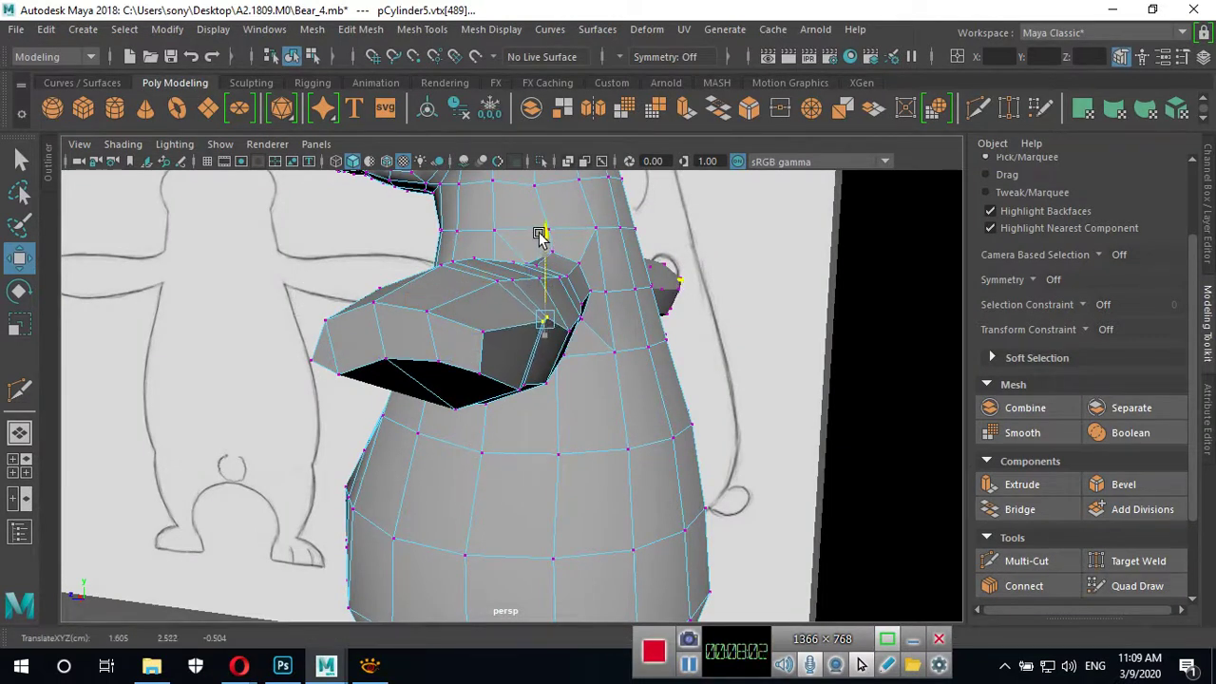
left_click_drag(574, 339, 573, 321)
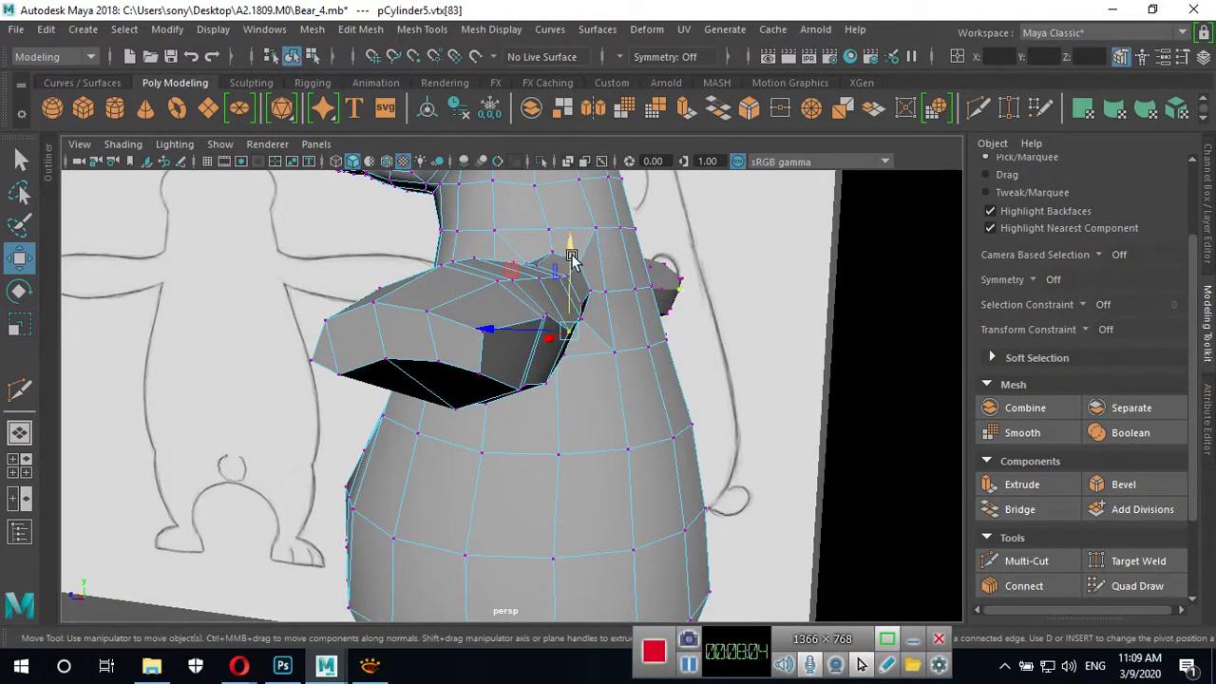
left_click_drag(573, 258, 570, 239)
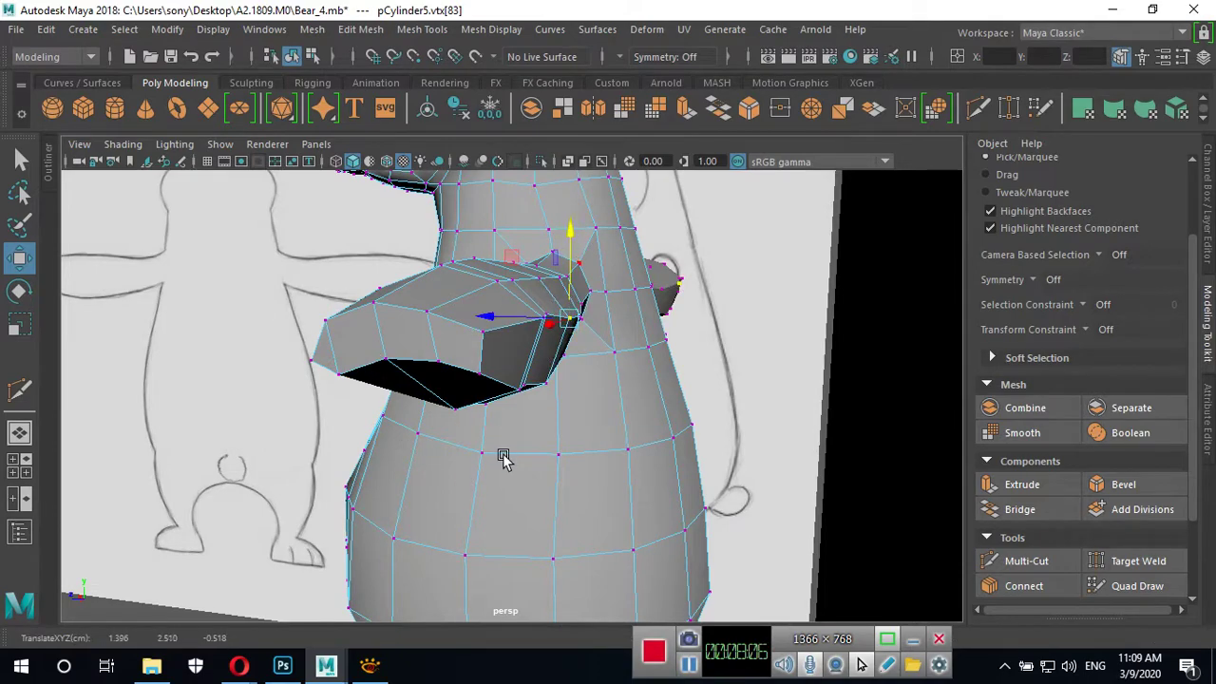
Raise a vertex on the arm's underside to reshape the arm.
mouse_move(504, 459)
left_mouse_down("alt")
mouse_move(421, 440)
mouse_move(348, 465)
left_mouse_up("alt")
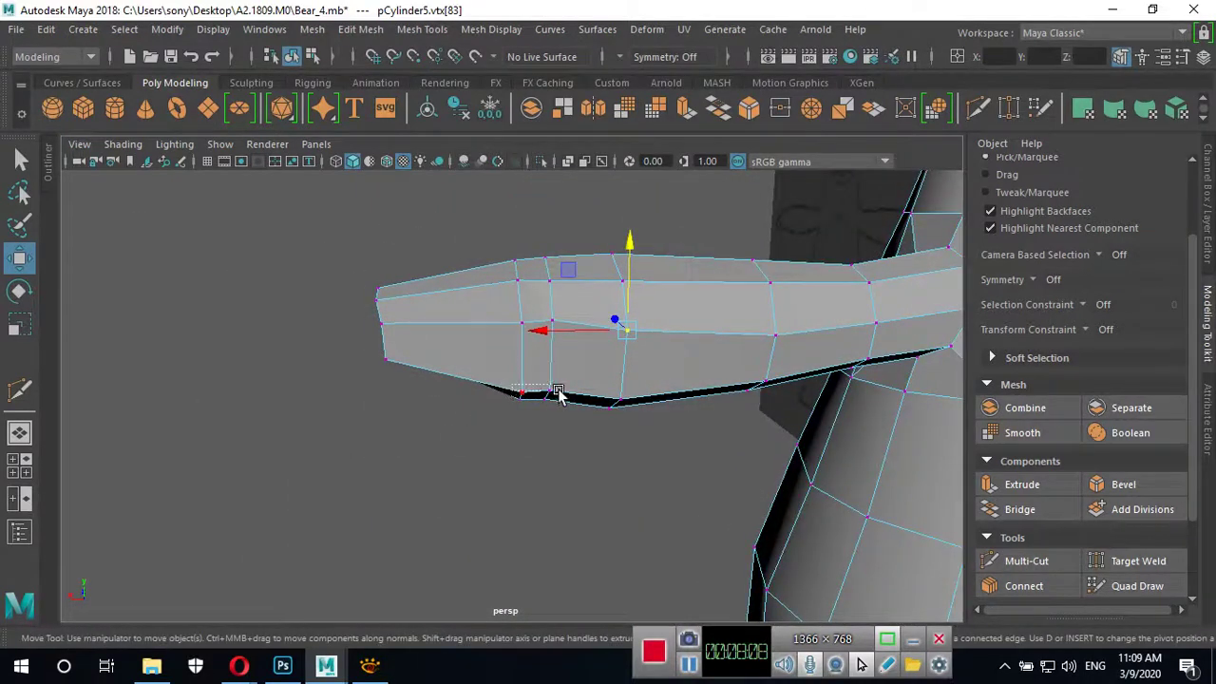
left_click_drag(564, 399, 566, 400)
mouse_move(570, 404)
left_mouse_down("alt")
mouse_move(619, 456)
mouse_move(668, 443)
mouse_move(332, 466)
mouse_move(493, 457)
left_mouse_up("alt")
left_click(493, 435)
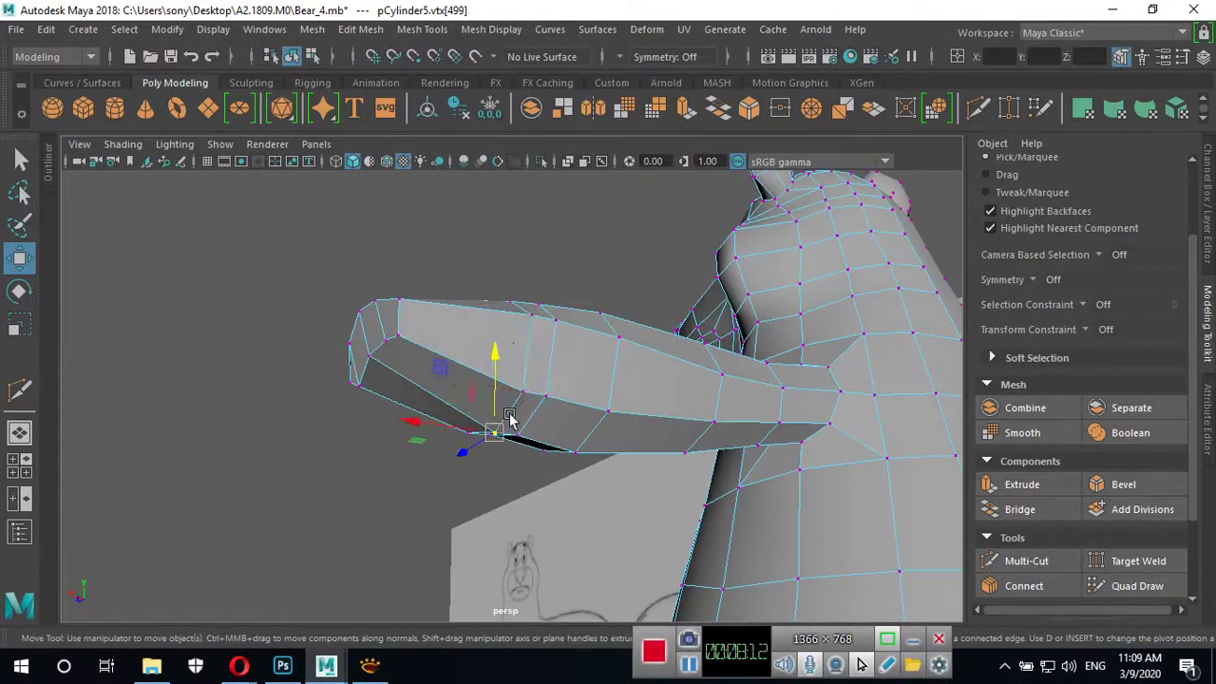
left_click_drag(509, 353, 495, 329)
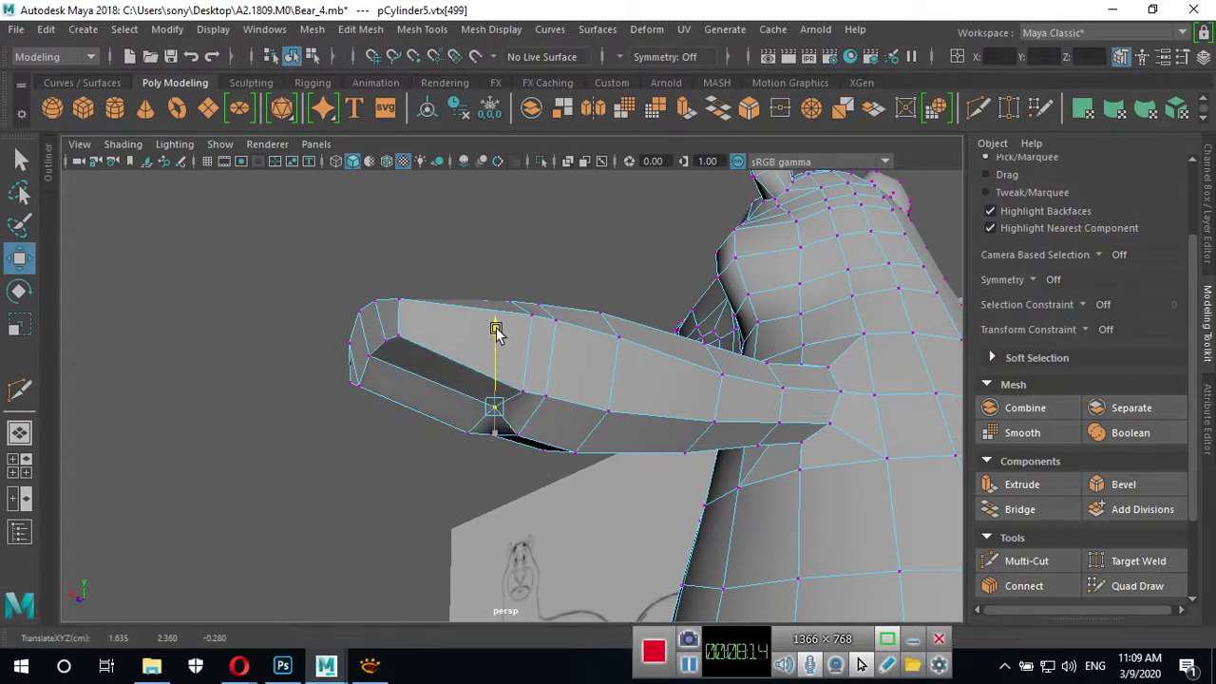
left_click_drag(555, 461, 554, 348, "alt")
left_click(552, 427)
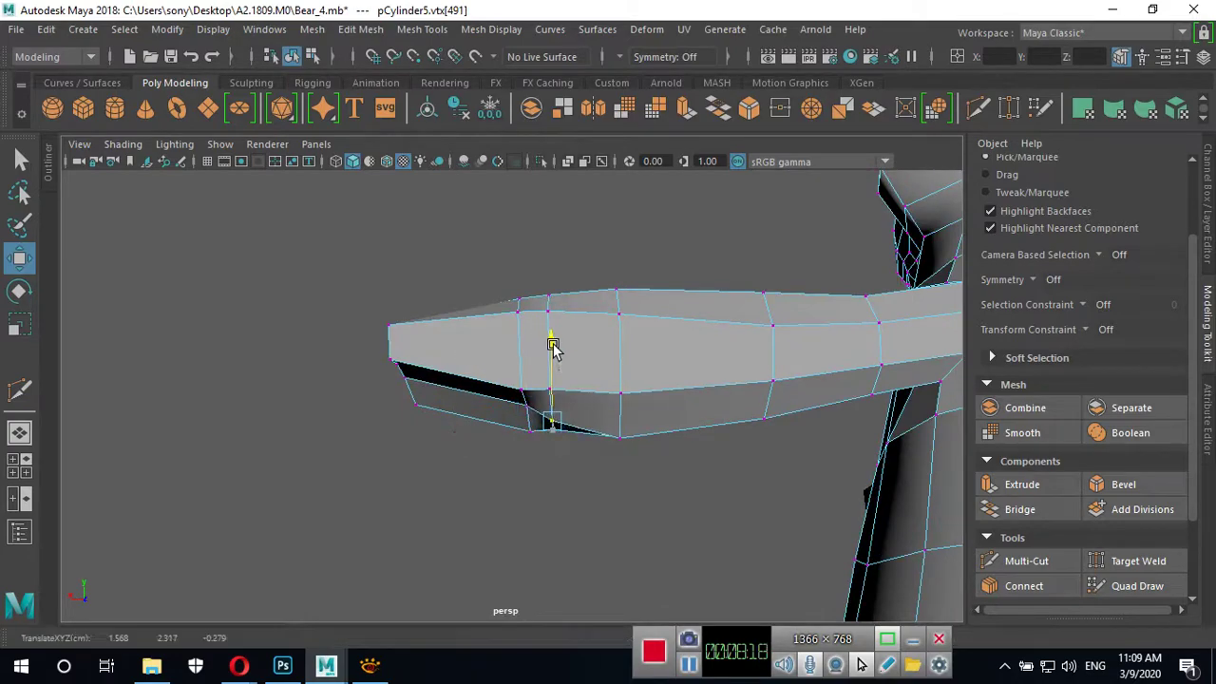
Move the arm's tip vertices to taper and angle the wrist end.
mouse_move(542, 429)
left_mouse_down("alt")
mouse_move(719, 489)
mouse_move(836, 440)
mouse_move(855, 462)
mouse_move(836, 515)
mouse_move(864, 484)
mouse_move(899, 475)
mouse_move(881, 494)
mouse_move(889, 482)
left_mouse_up("alt")
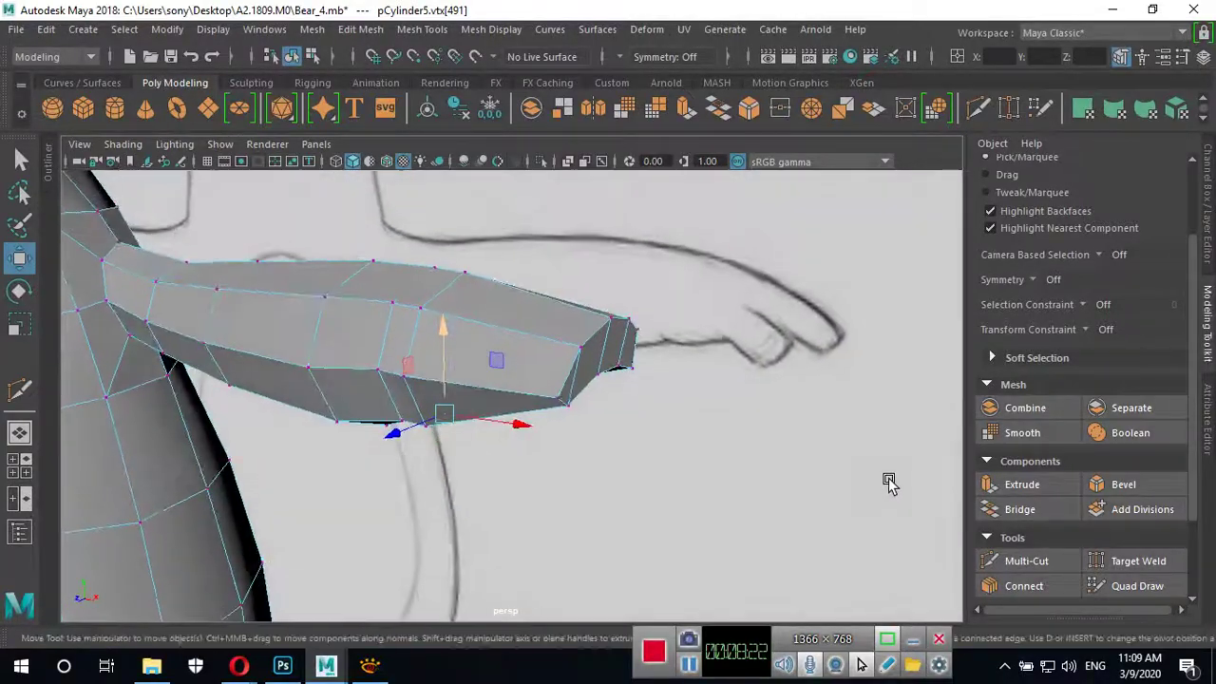
left_click(557, 398)
left_click_drag(579, 403, 646, 478, "alt")
middle_click_drag(687, 448, 659, 440)
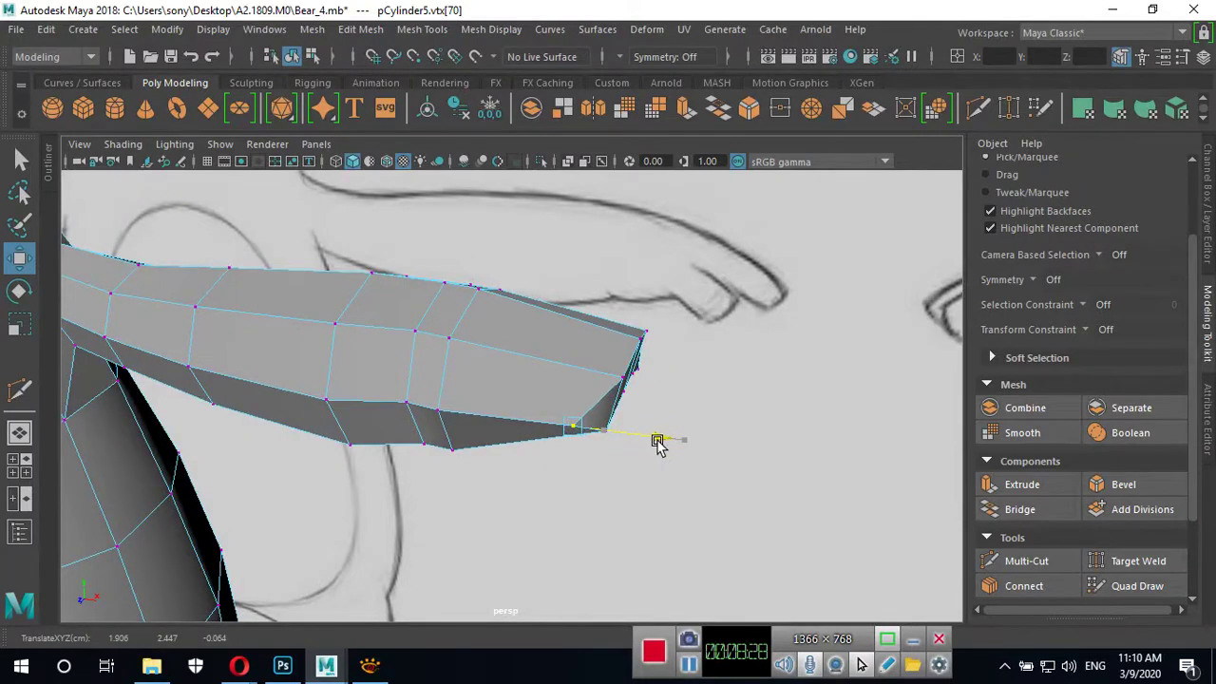
mouse_move(655, 478)
left_mouse_down("alt")
mouse_move(564, 478)
mouse_move(515, 443)
mouse_move(509, 380)
left_mouse_up("alt")
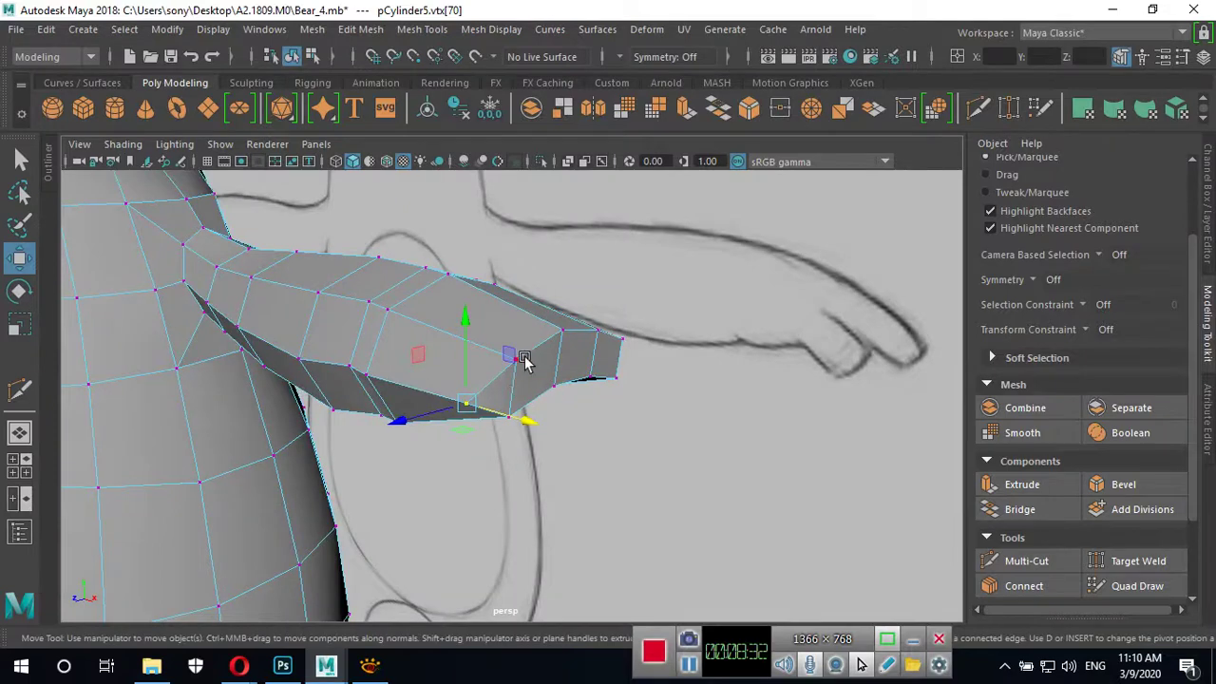
left_click_drag(518, 439, 503, 456, "alt")
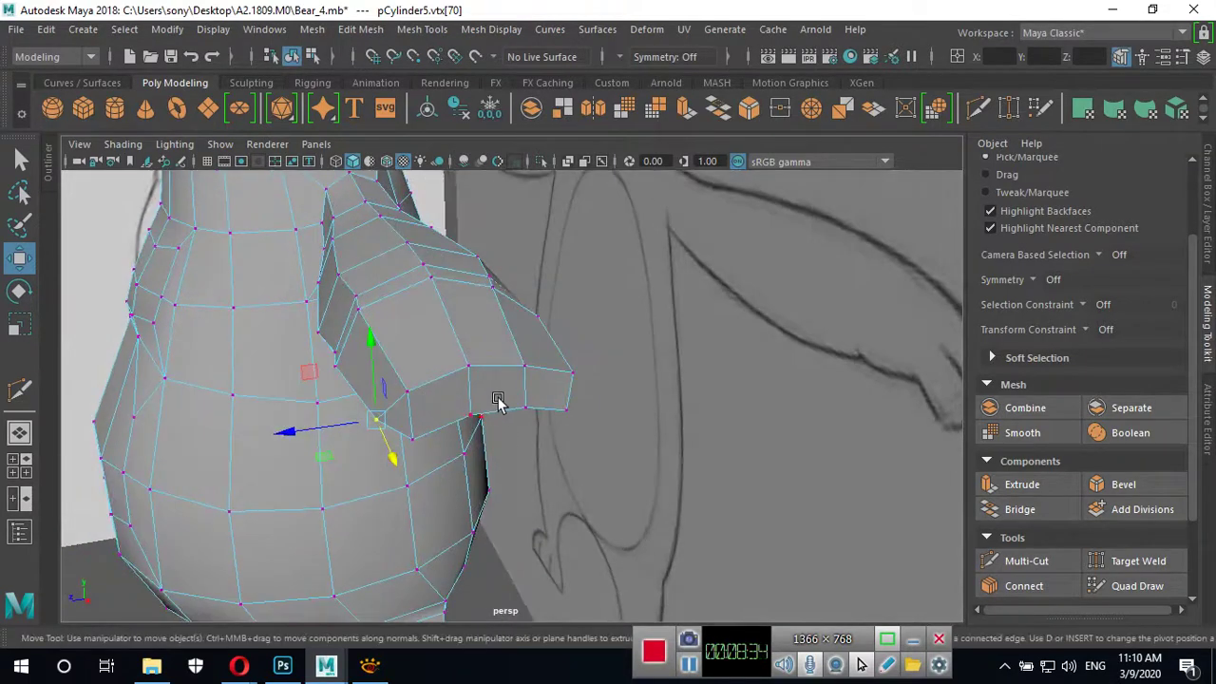
mouse_move(498, 399)
left_mouse_down("alt")
mouse_move(489, 406)
mouse_move(384, 361)
mouse_move(324, 354)
left_mouse_up("alt")
left_click(396, 356)
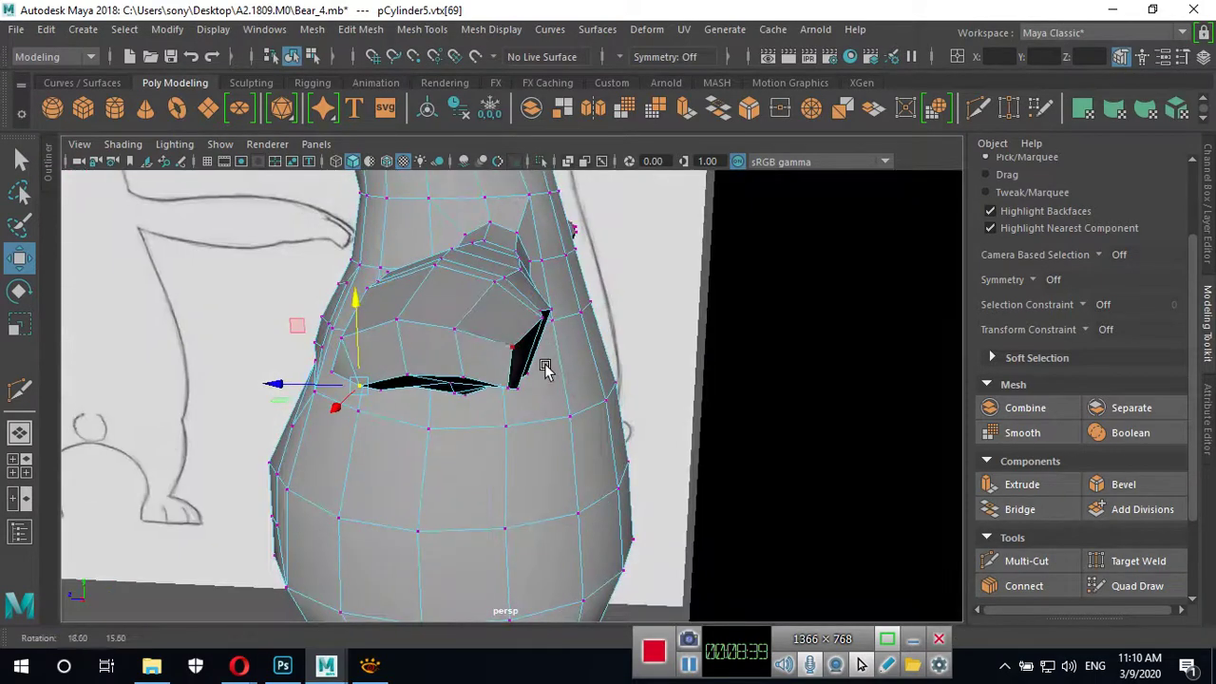
mouse_move(402, 266)
left_mouse_down("alt")
mouse_move(541, 348)
mouse_move(498, 472)
mouse_move(502, 428)
mouse_move(483, 417)
mouse_move(488, 402)
mouse_move(476, 403)
mouse_move(510, 483)
mouse_move(570, 501)
mouse_move(592, 440)
mouse_move(513, 370)
mouse_move(497, 317)
mouse_move(483, 394)
mouse_move(468, 277)
left_mouse_up("alt")
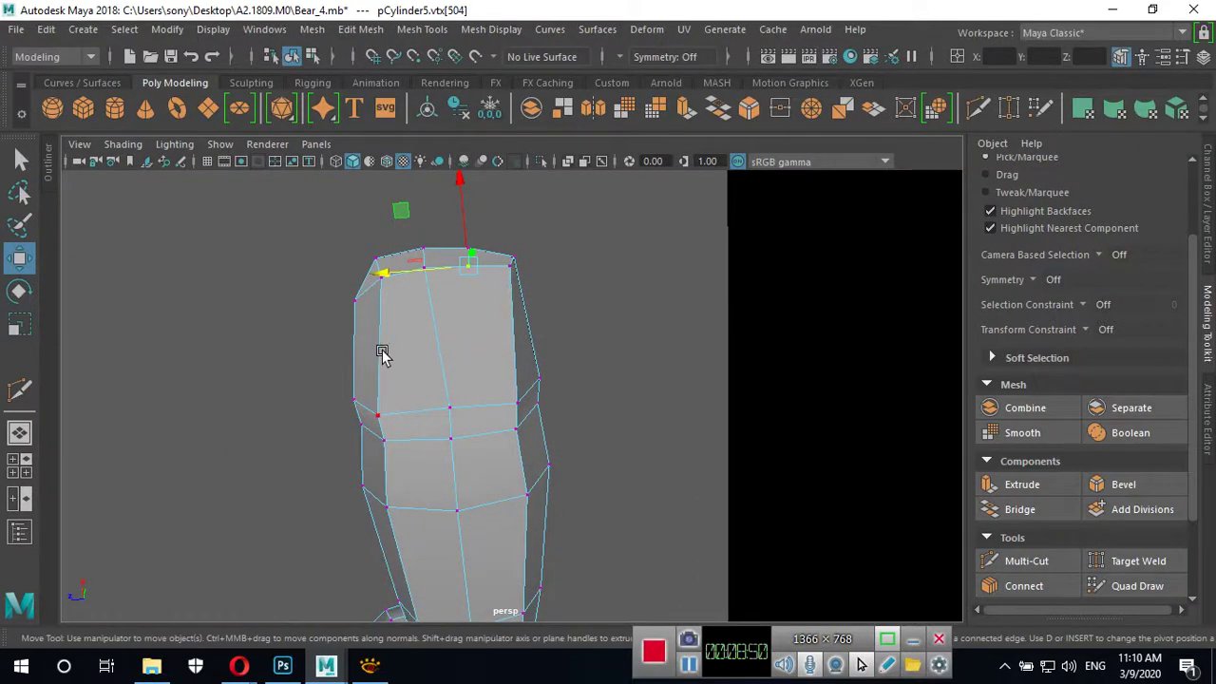
mouse_move(585, 354)
left_mouse_down("alt")
mouse_move(494, 390)
mouse_move(451, 428)
mouse_move(534, 462)
mouse_move(579, 579)
mouse_move(605, 611)
mouse_move(747, 562)
mouse_move(665, 499)
mouse_move(518, 313)
left_mouse_up("alt")
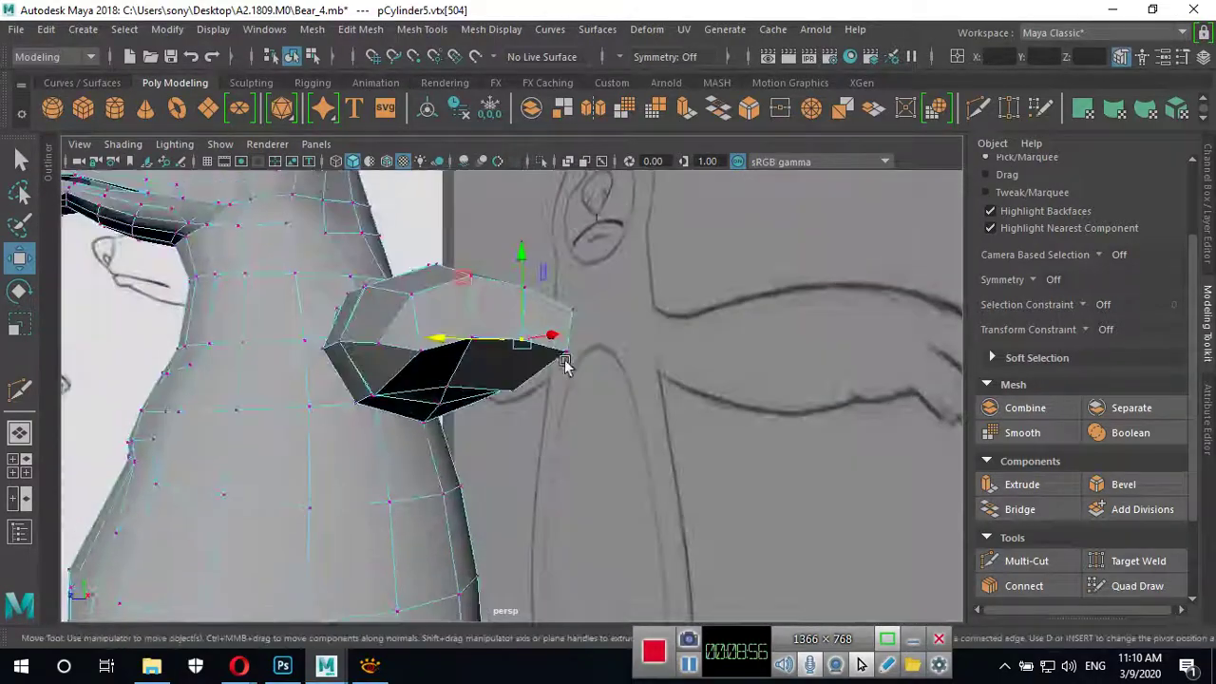
right_click_drag(513, 180, 513, 228)
Select the arm's two end faces and frame them beside the paw in a maximised front view.
left_click(541, 314)
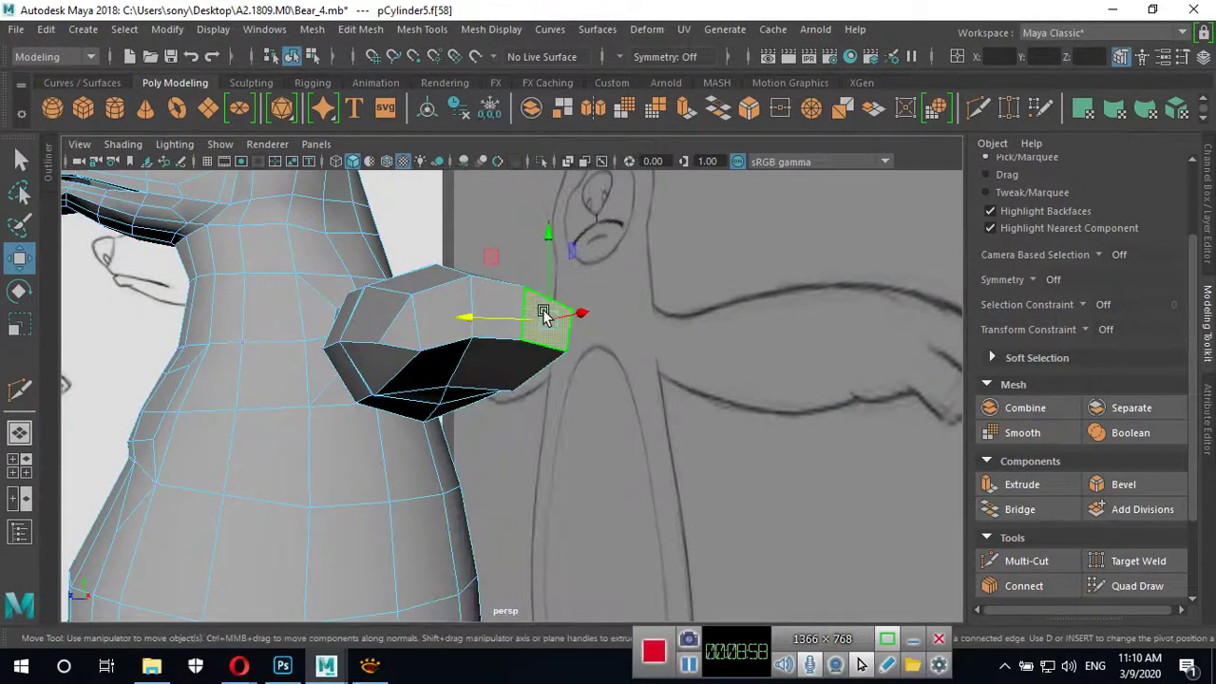
left_click(456, 301, "shift")
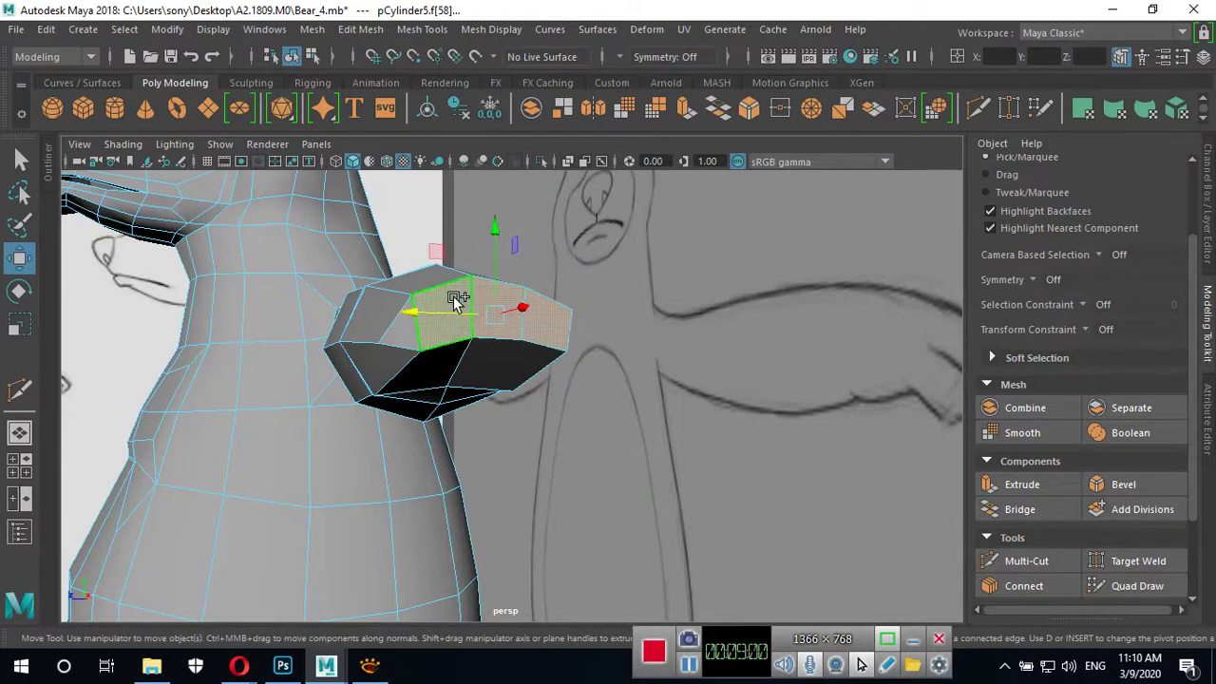
mouse_move(489, 388)
left_mouse_down("alt")
mouse_move(596, 429)
mouse_move(564, 402)
left_mouse_up("alt")
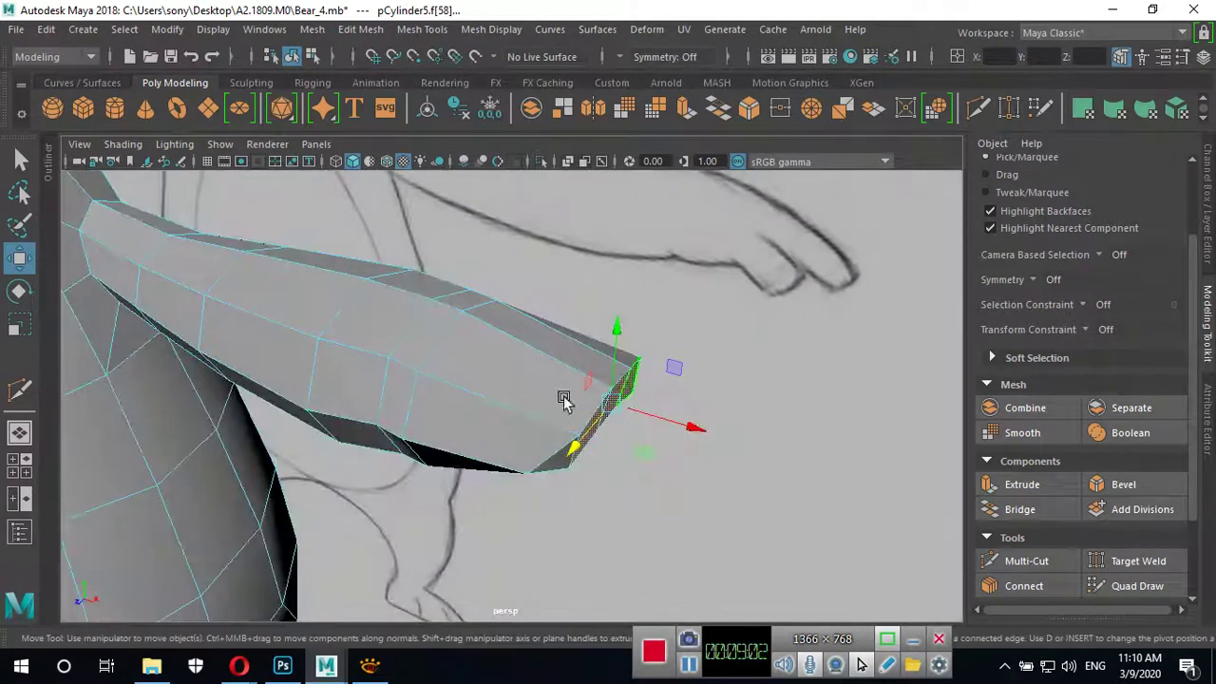
key("space")
middle_click_drag(387, 513, 475, 497, "alt")
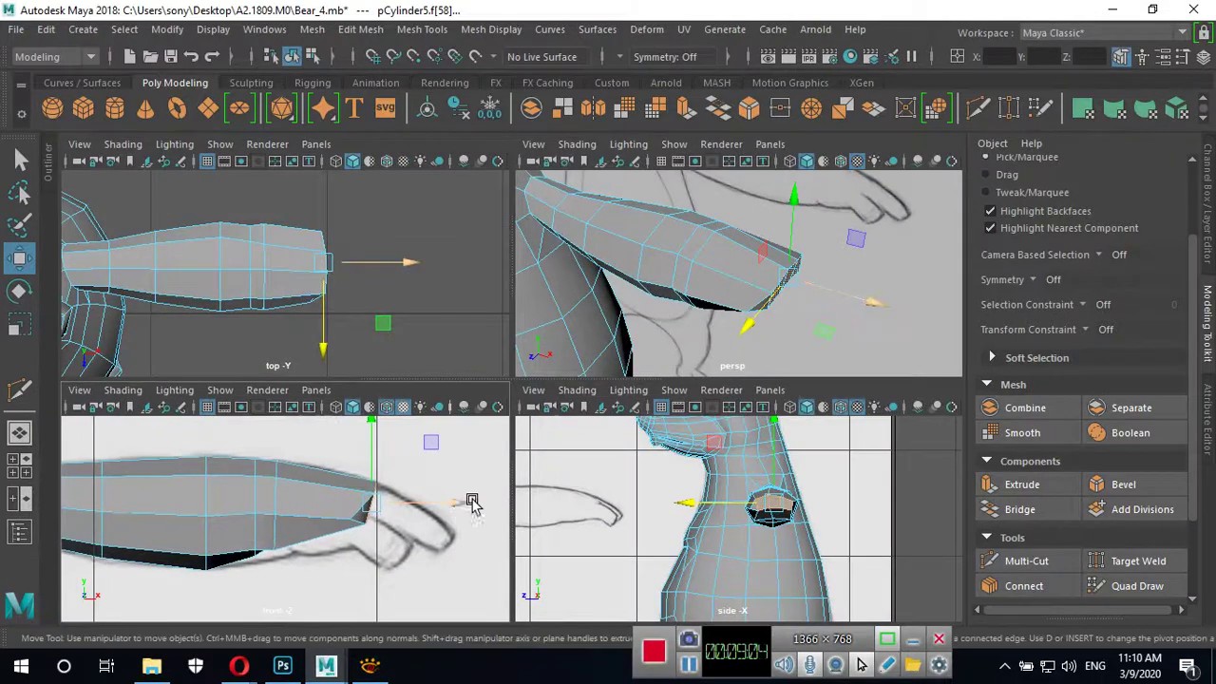
key("space")
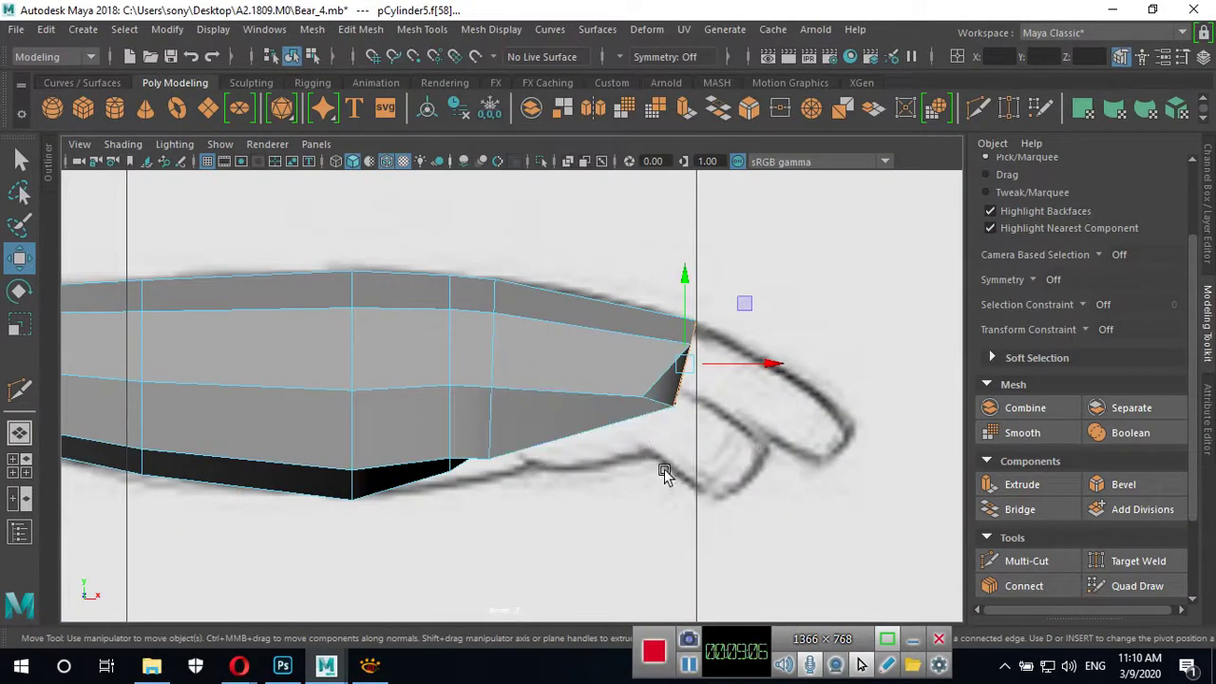
middle_click_drag(791, 411, 614, 383, "alt")
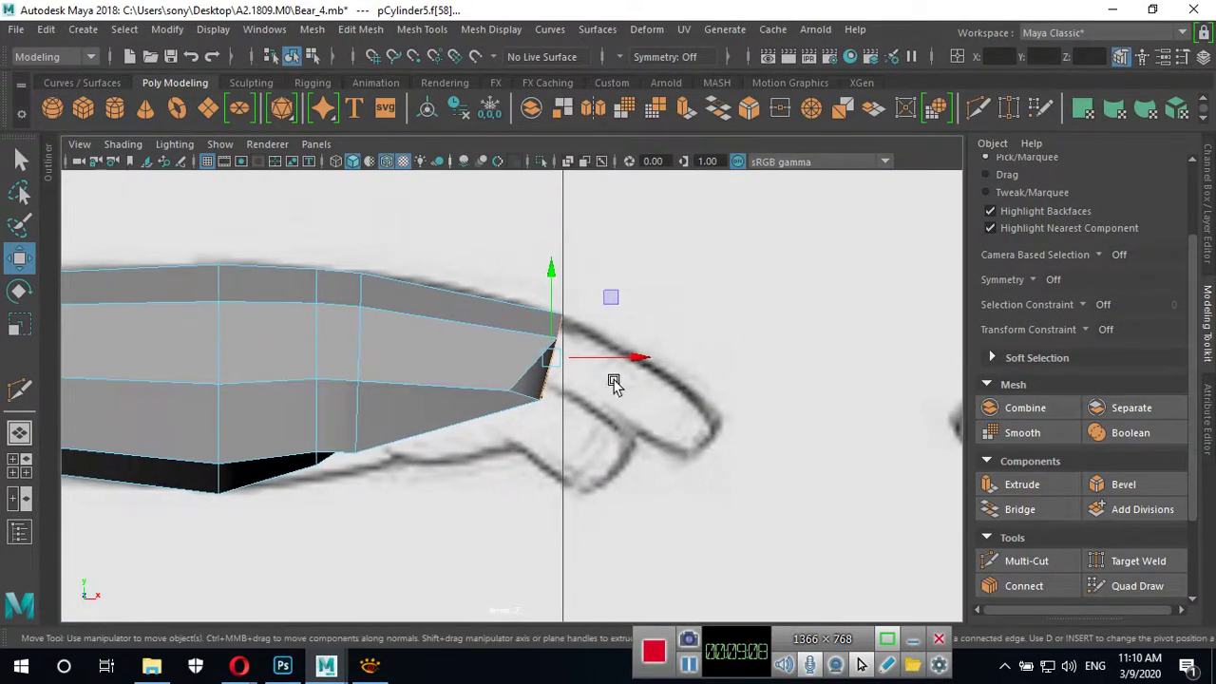
Extrude the arm's end faces along Z toward the paw, then move and rotate them downward.
left_click(688, 110)
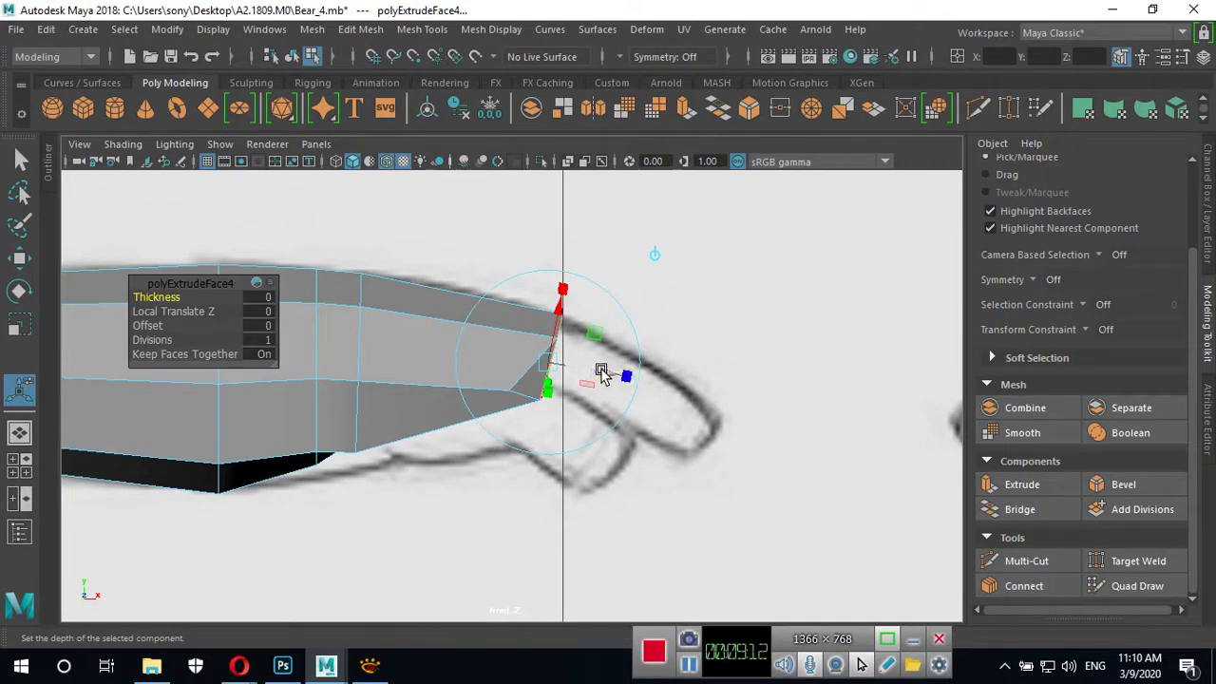
left_click_drag(623, 374, 767, 391)
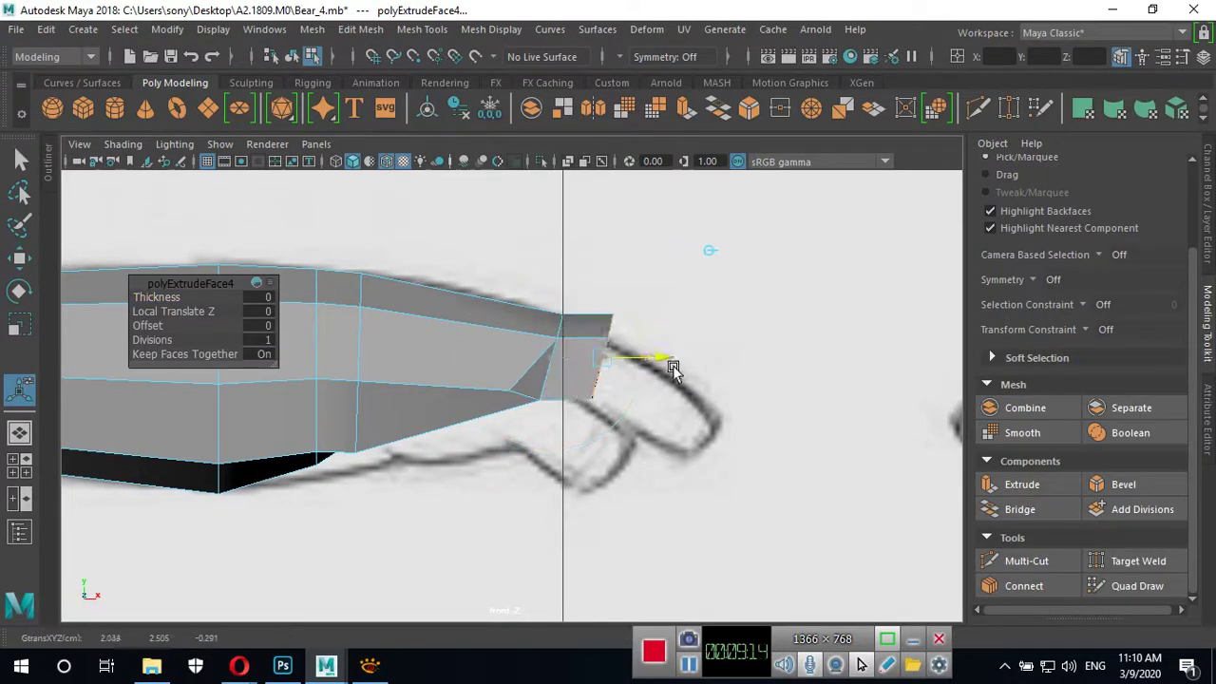
left_click_drag(738, 294, 738, 358)
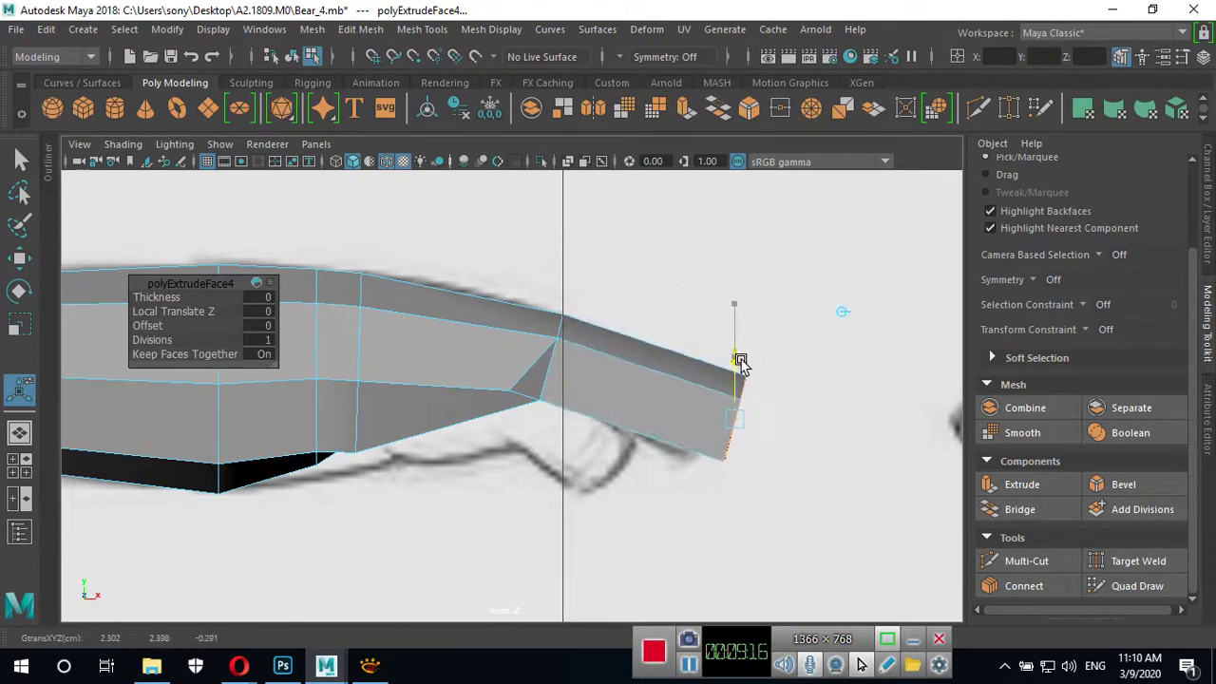
left_click_drag(808, 429, 774, 437)
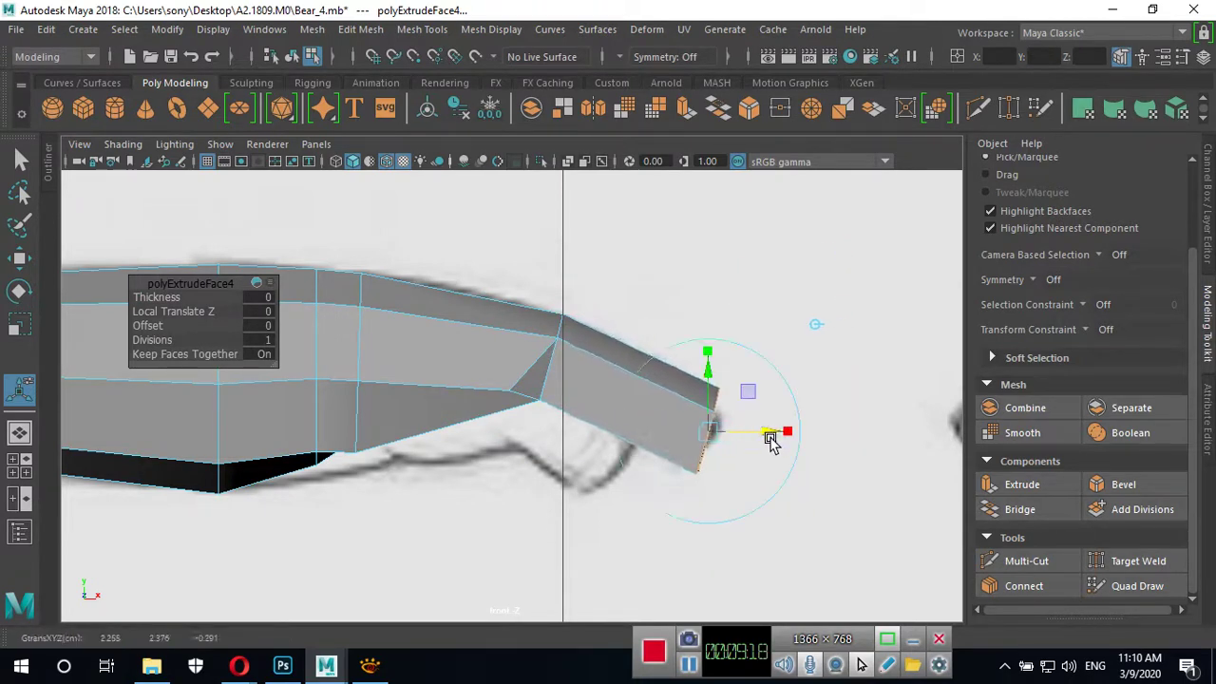
left_click(785, 380)
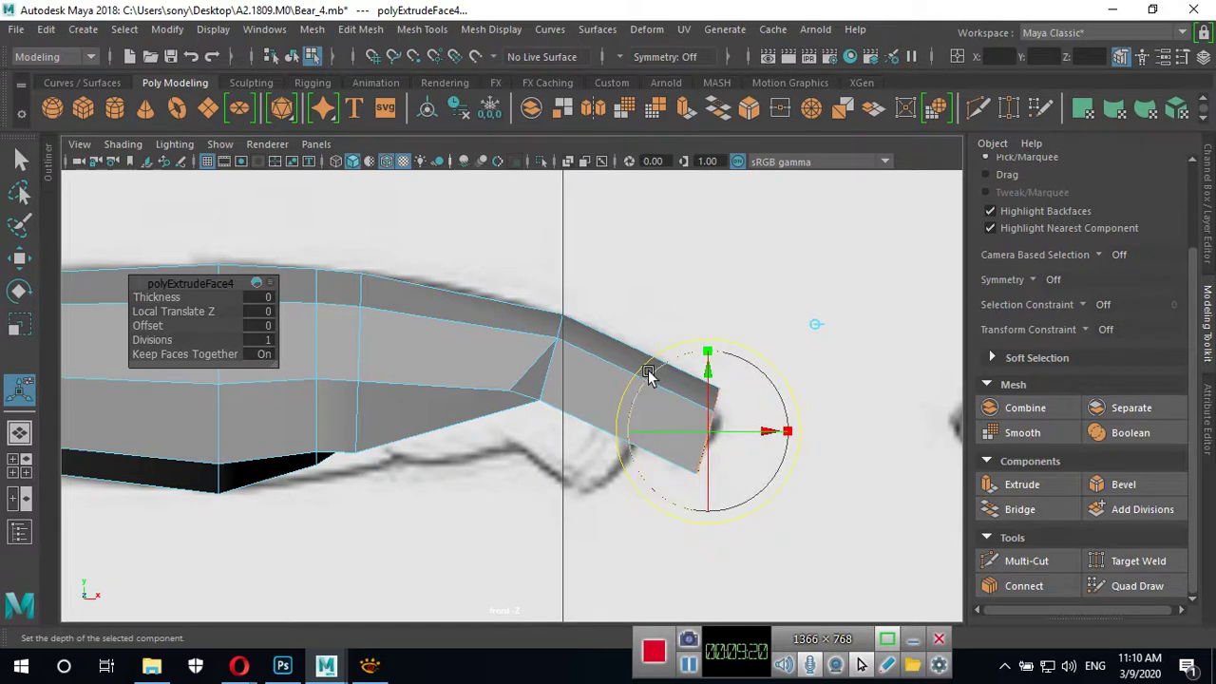
left_click_drag(652, 371, 686, 368)
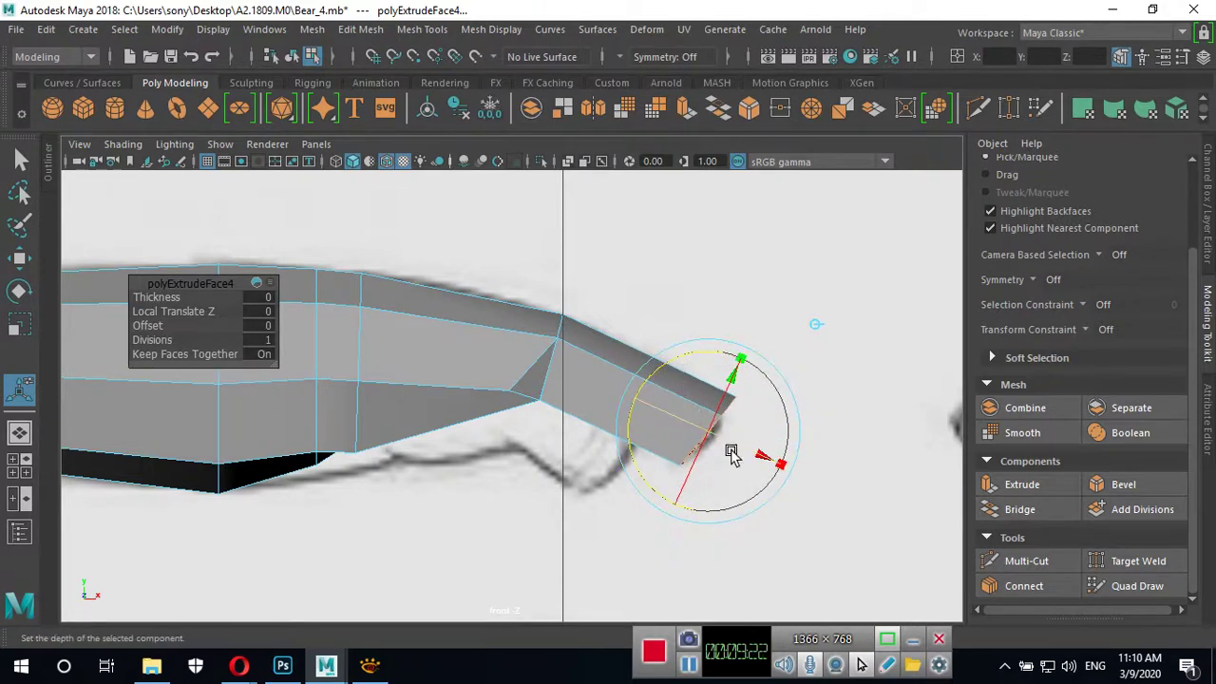
left_click_drag(769, 451, 771, 440)
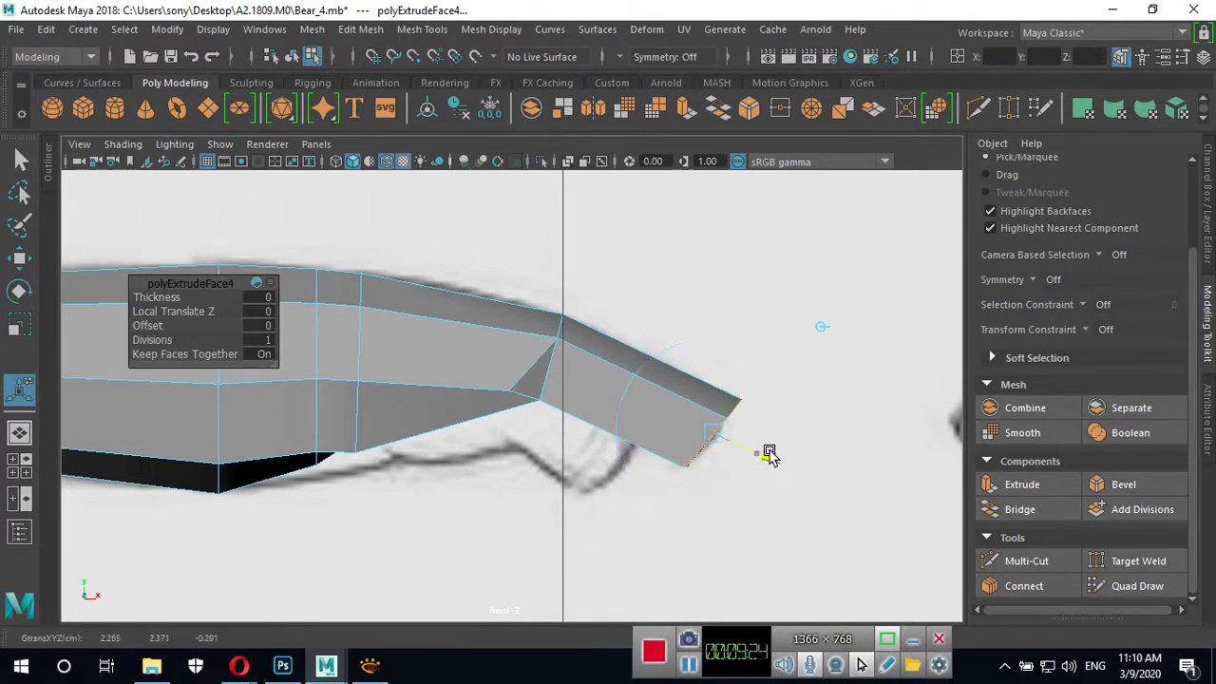
key("space")
key("space")
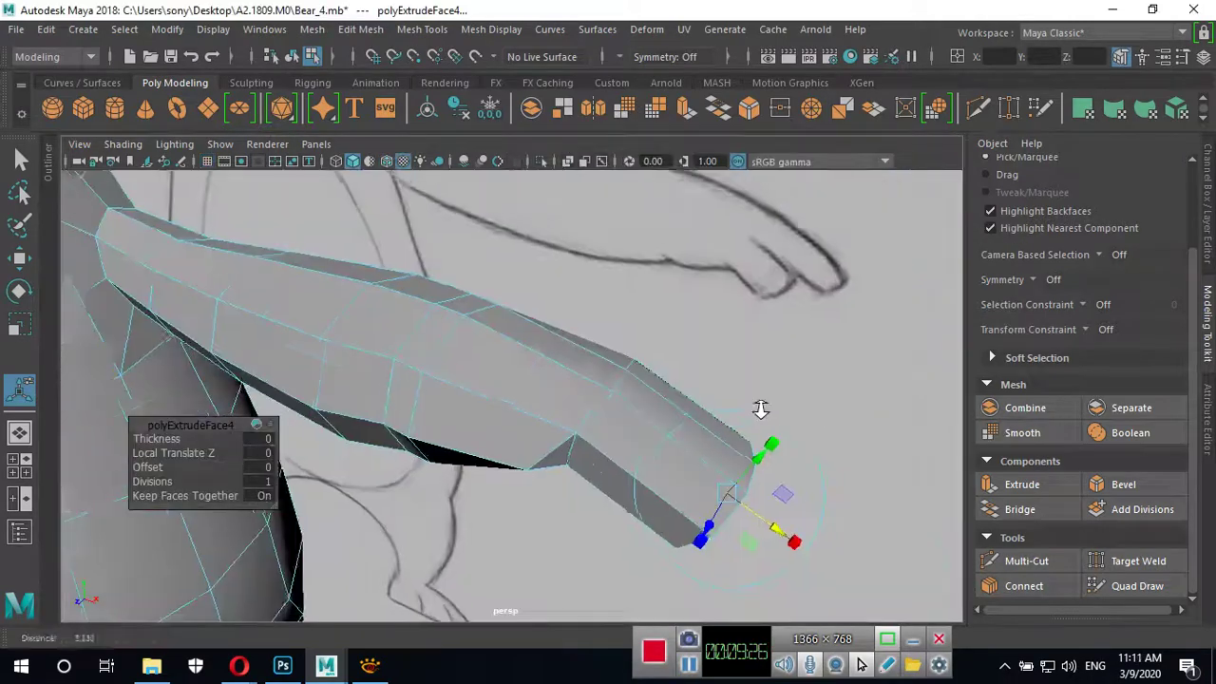
mouse_move(815, 339)
left_mouse_down("alt")
mouse_move(656, 475)
mouse_move(617, 445)
mouse_move(617, 421)
left_mouse_up("alt")
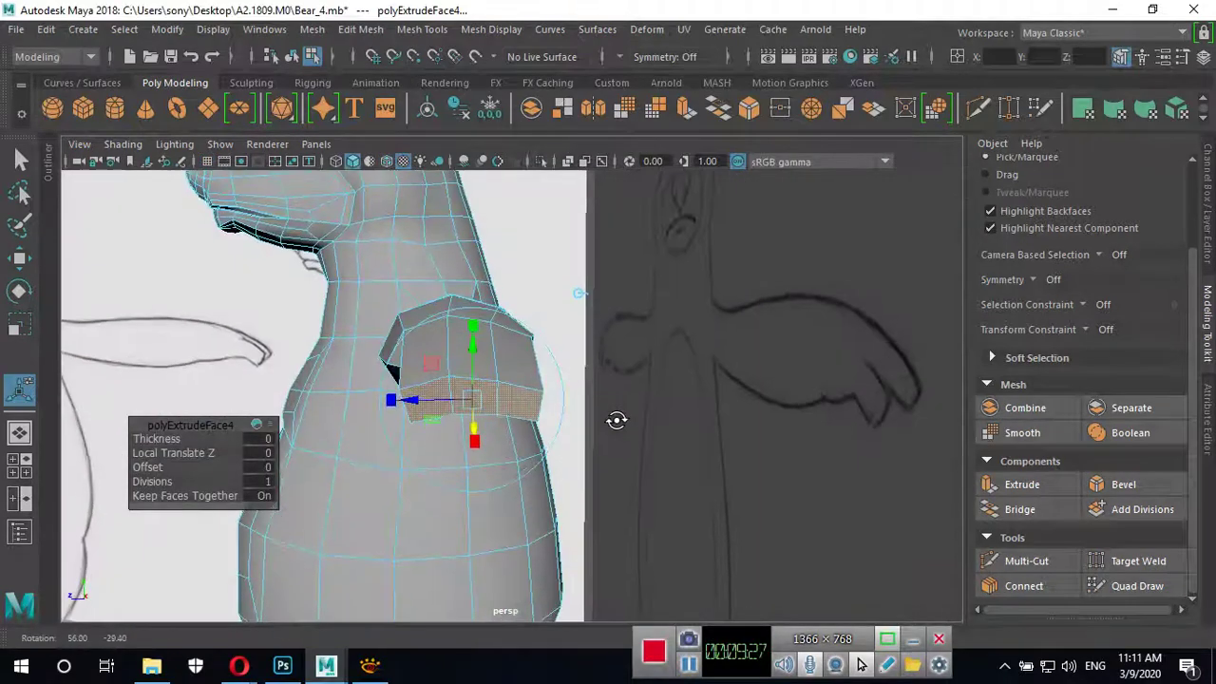
Extrude the hand faces separately and scale them slightly in depth.
left_click(393, 402)
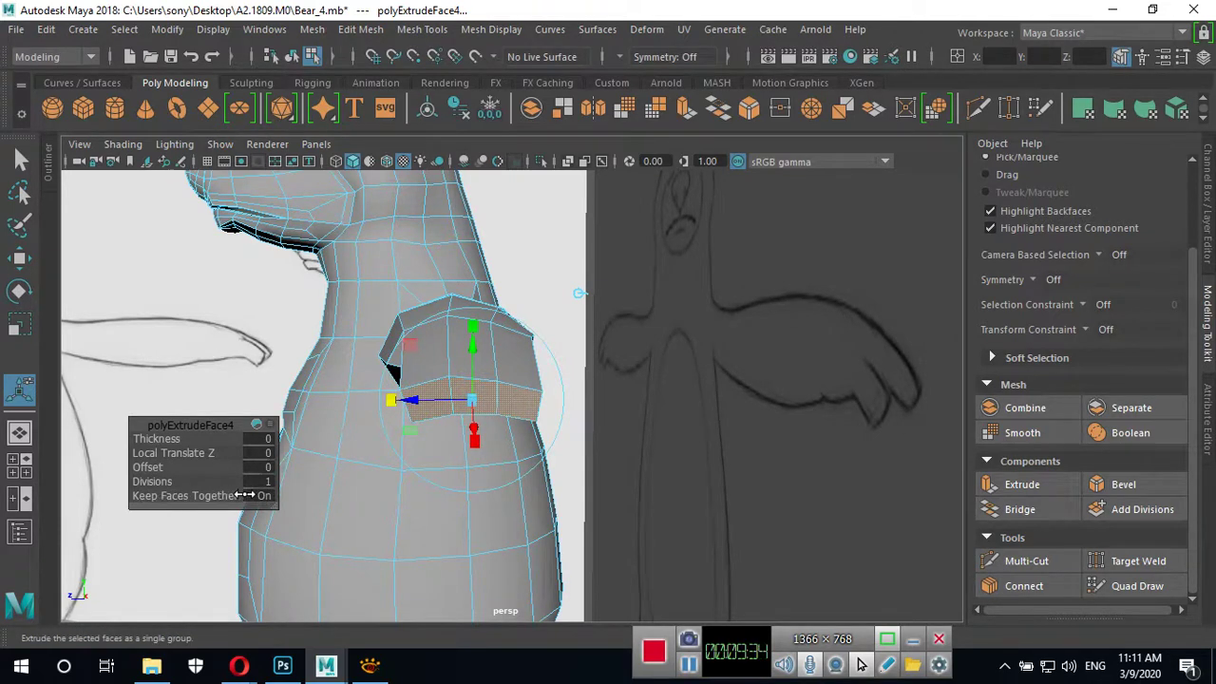
left_click(204, 495)
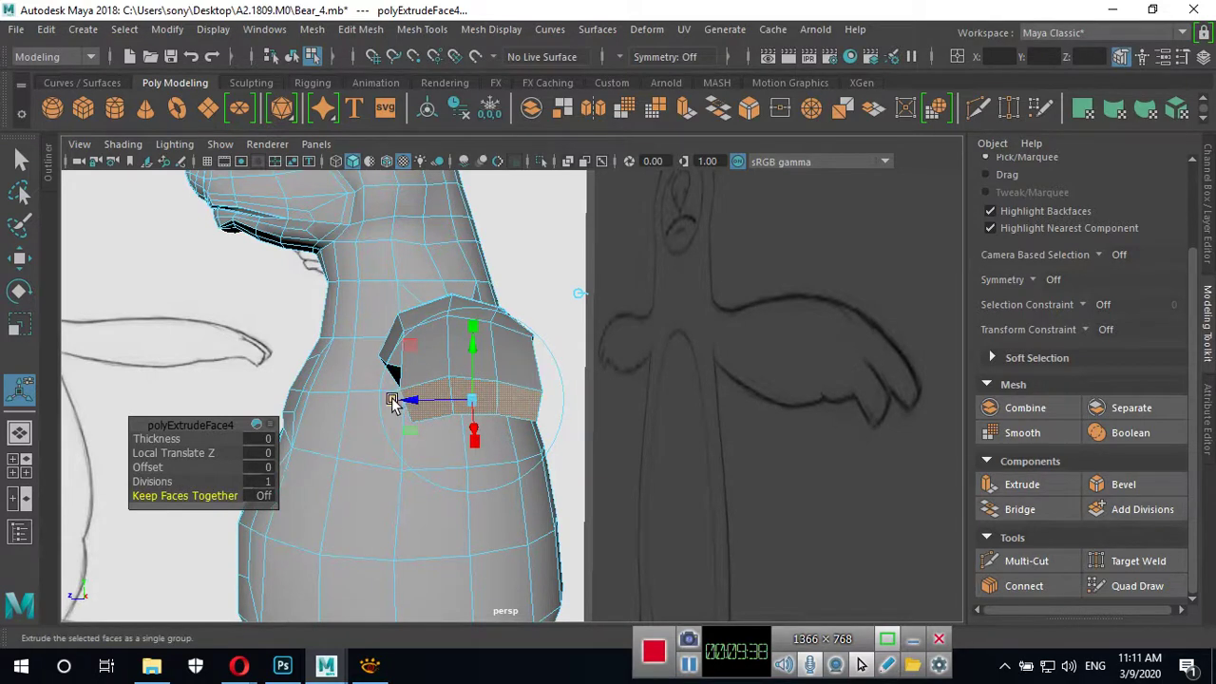
left_click_drag(390, 400, 391, 402)
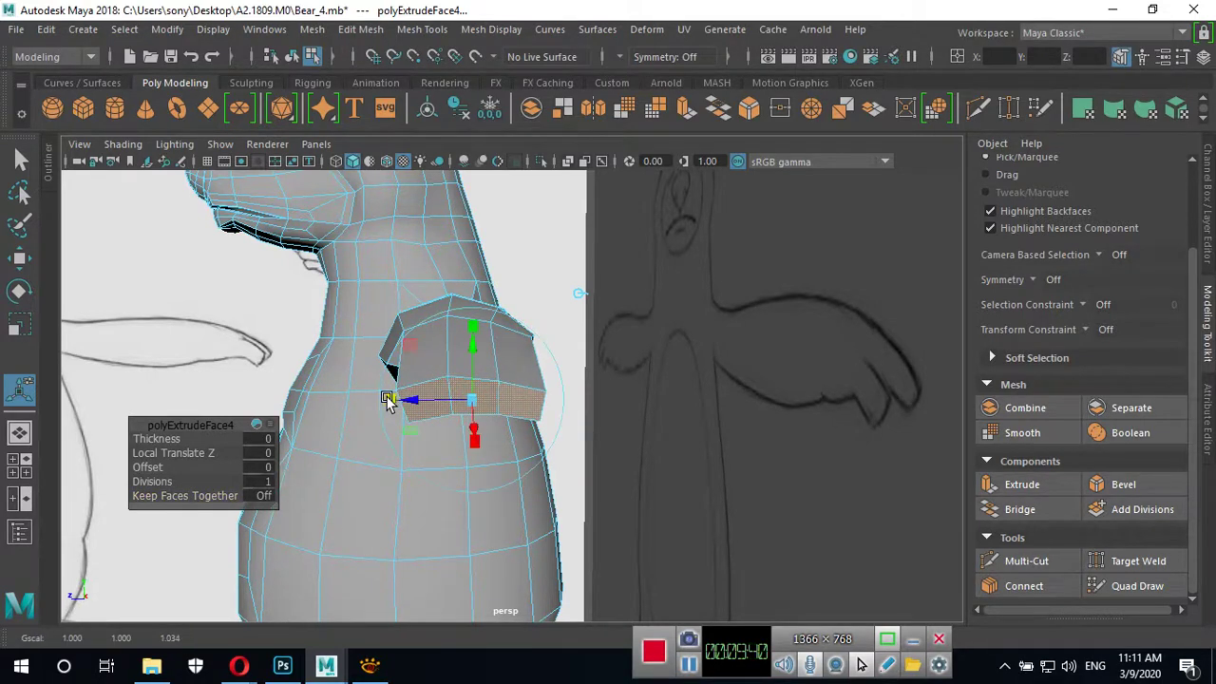
Shift individual hand faces sideways to open slits between the fingers.
left_click(442, 411)
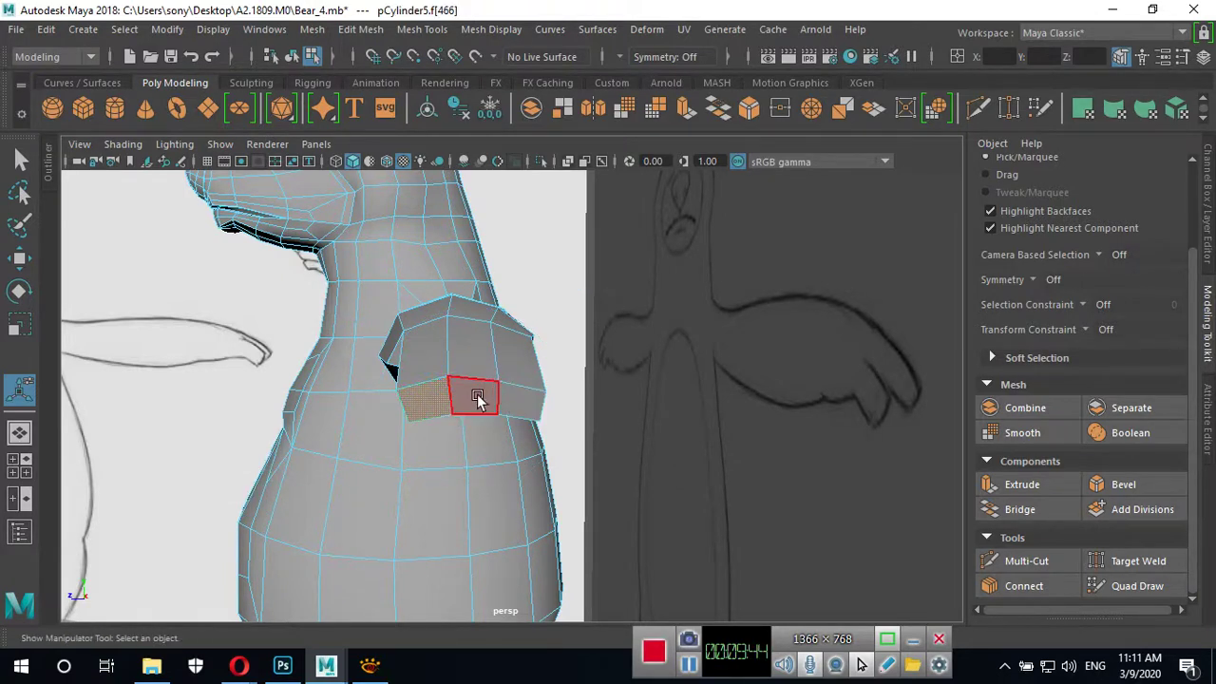
left_click(473, 399)
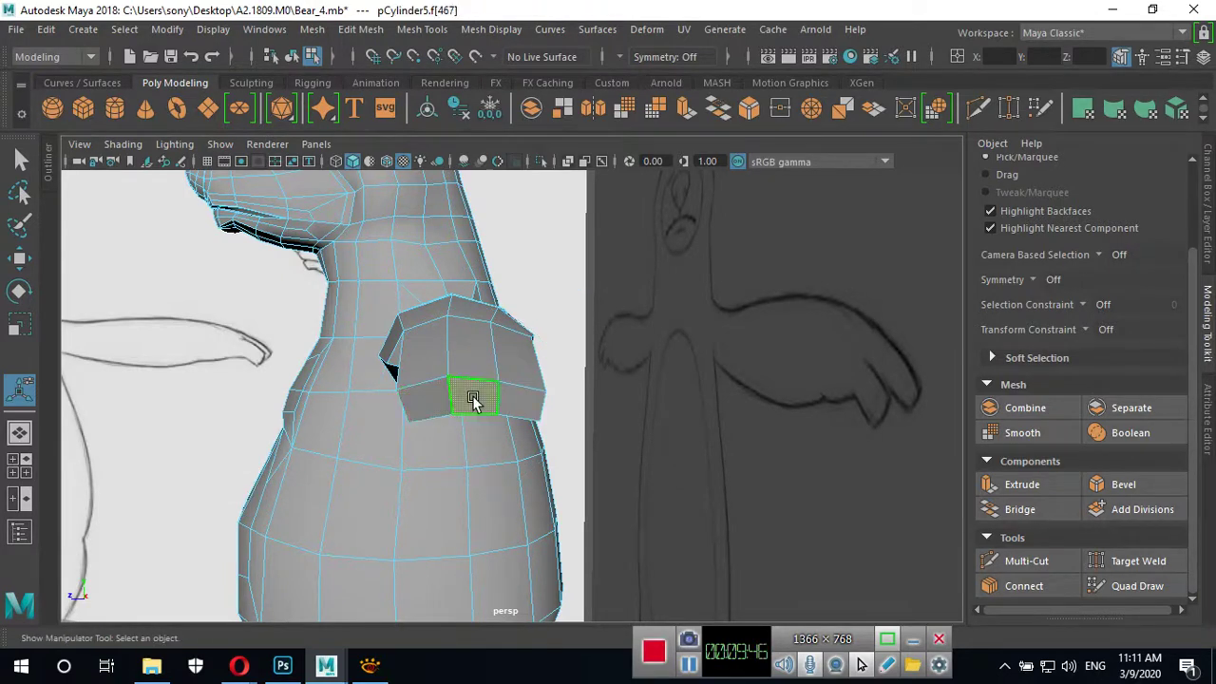
left_click(429, 399)
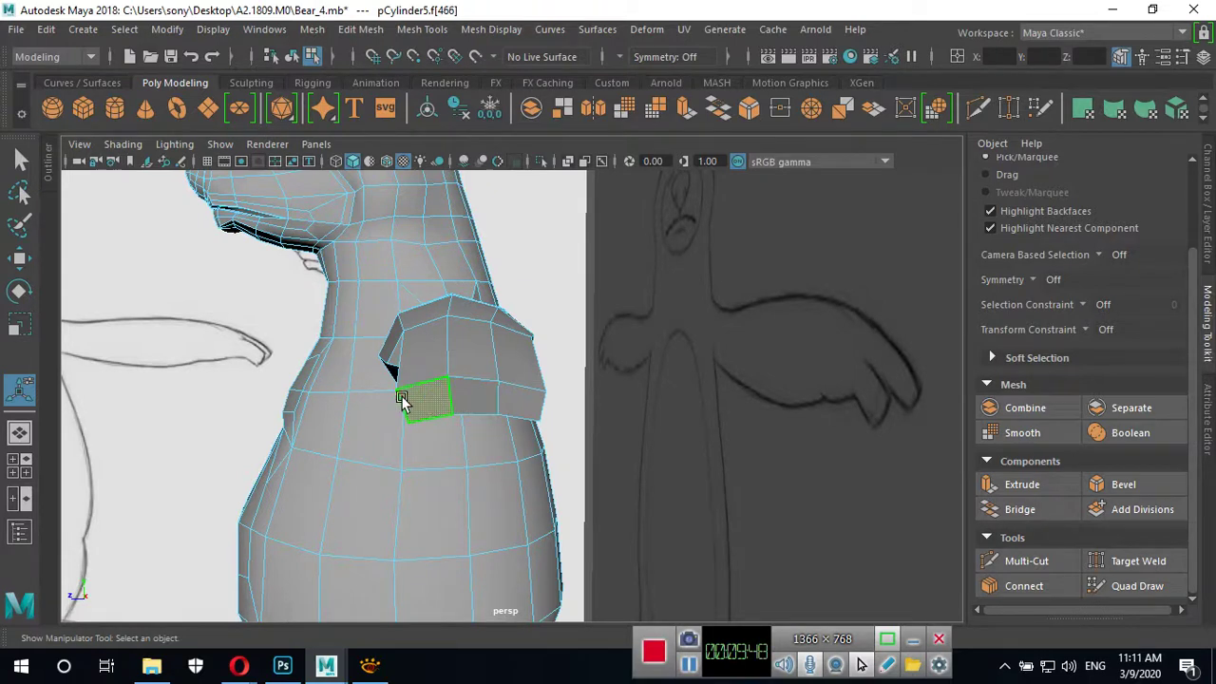
key("w")
left_click_drag(384, 404, 380, 403)
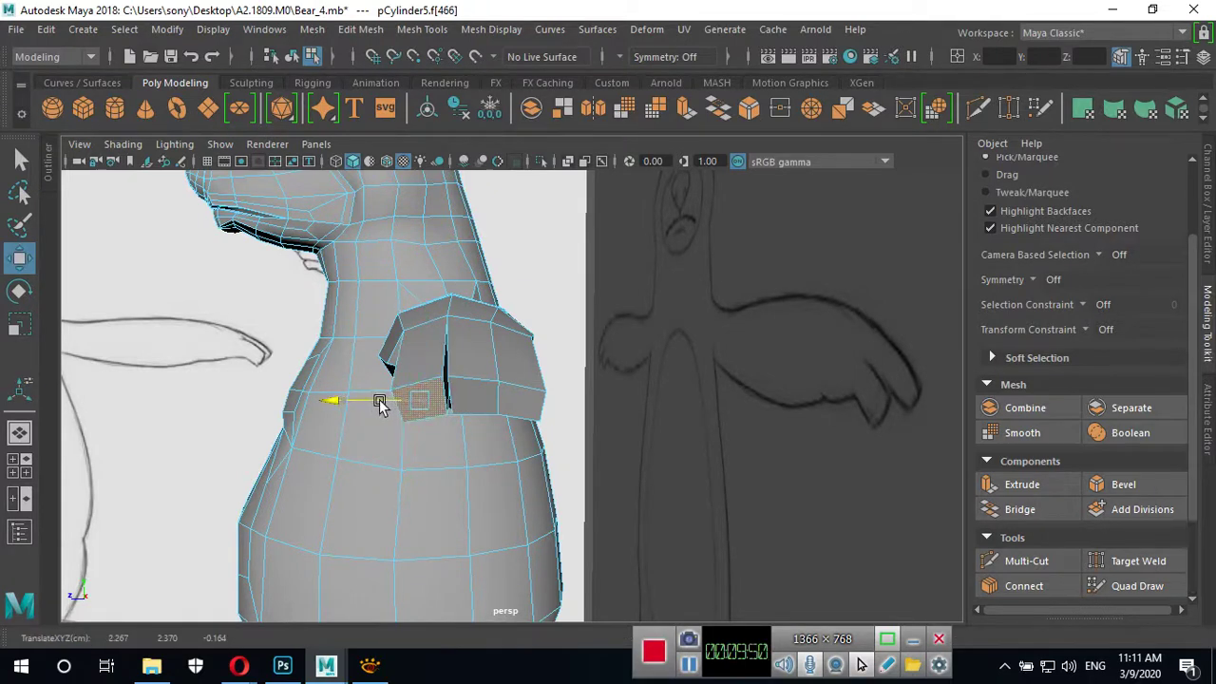
left_click(511, 404)
mouse_move(469, 403)
left_mouse_down()
mouse_move(540, 377)
mouse_move(576, 293)
mouse_move(614, 323)
mouse_move(594, 494)
mouse_move(630, 393)
mouse_move(630, 312)
mouse_move(659, 252)
left_mouse_up()
Raise the upper fingertip face slightly, then view the whole bear from the front.
key("space")
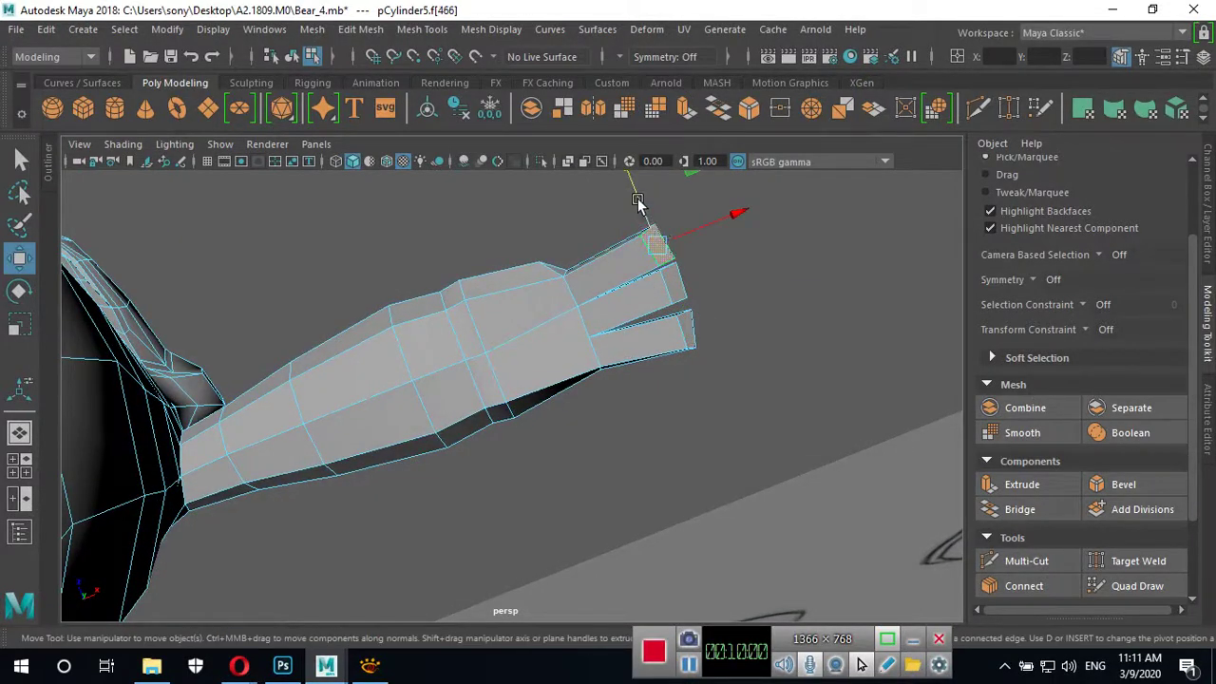
left_click_drag(637, 204, 638, 194)
left_click_drag(682, 295, 758, 468, "alt")
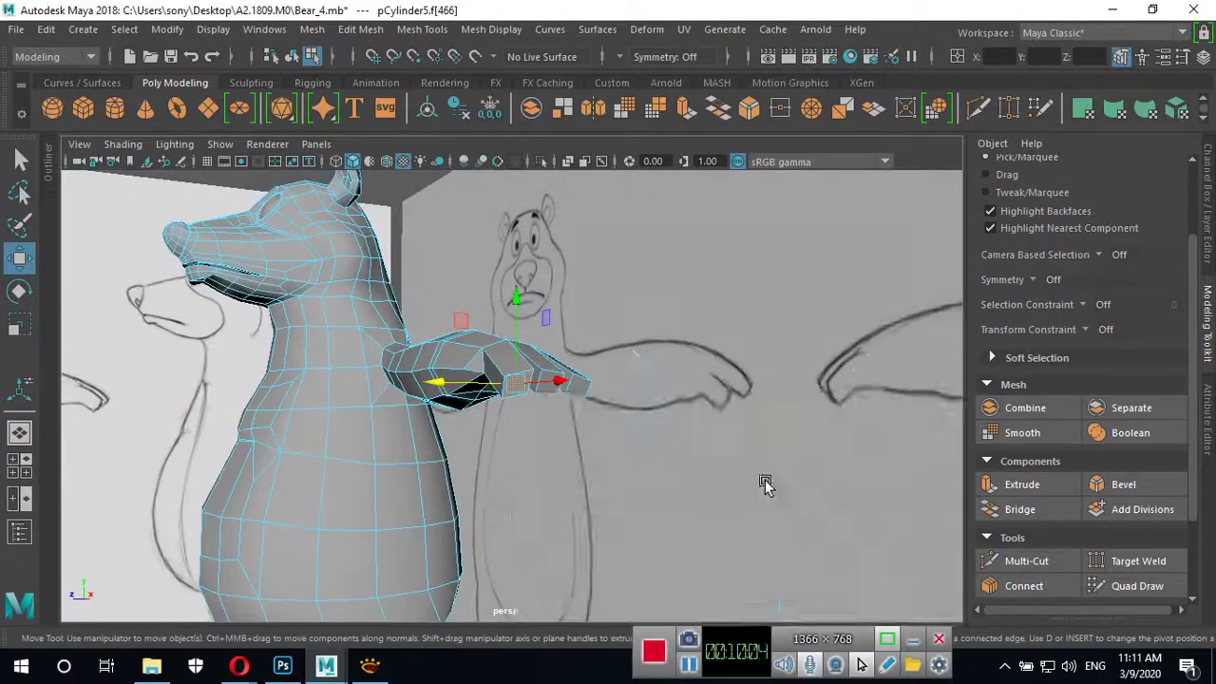
key("space")
key("space")
key("space")
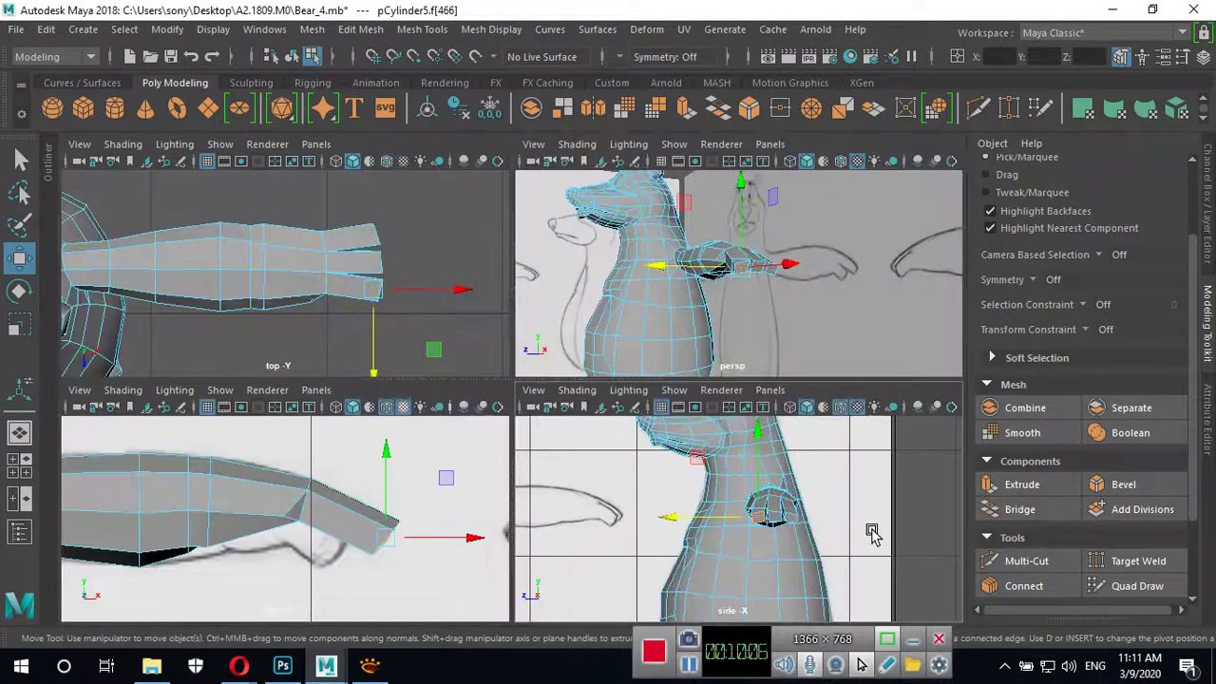
left_click(370, 665)
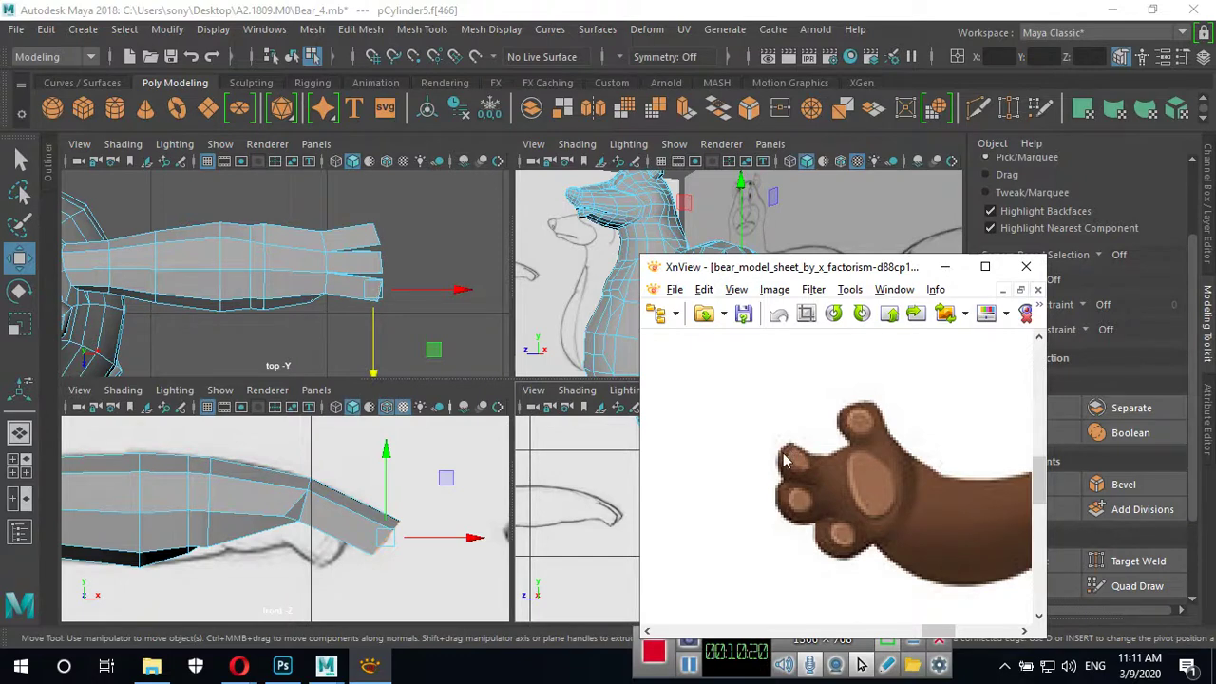
left_click(939, 273)
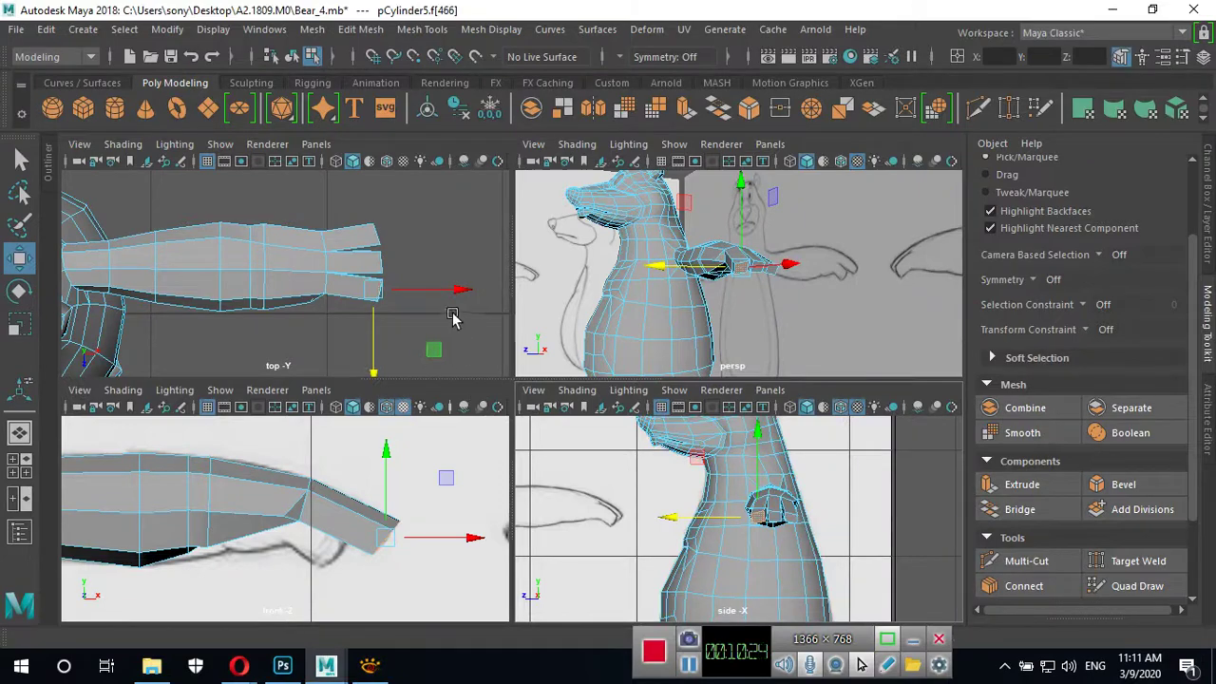
key("space")
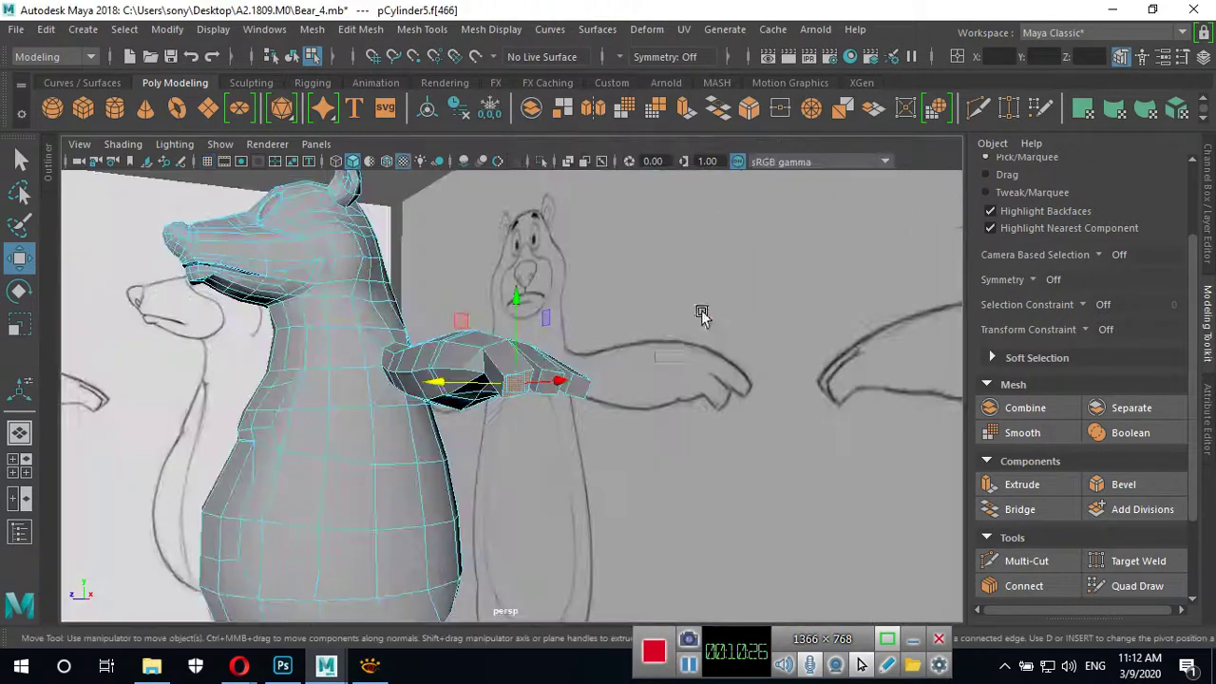
mouse_move(701, 312)
left_mouse_down("alt")
mouse_move(461, 427)
mouse_move(475, 422)
mouse_move(494, 465)
mouse_move(563, 488)
mouse_move(579, 524)
mouse_move(510, 509)
left_mouse_up("alt")
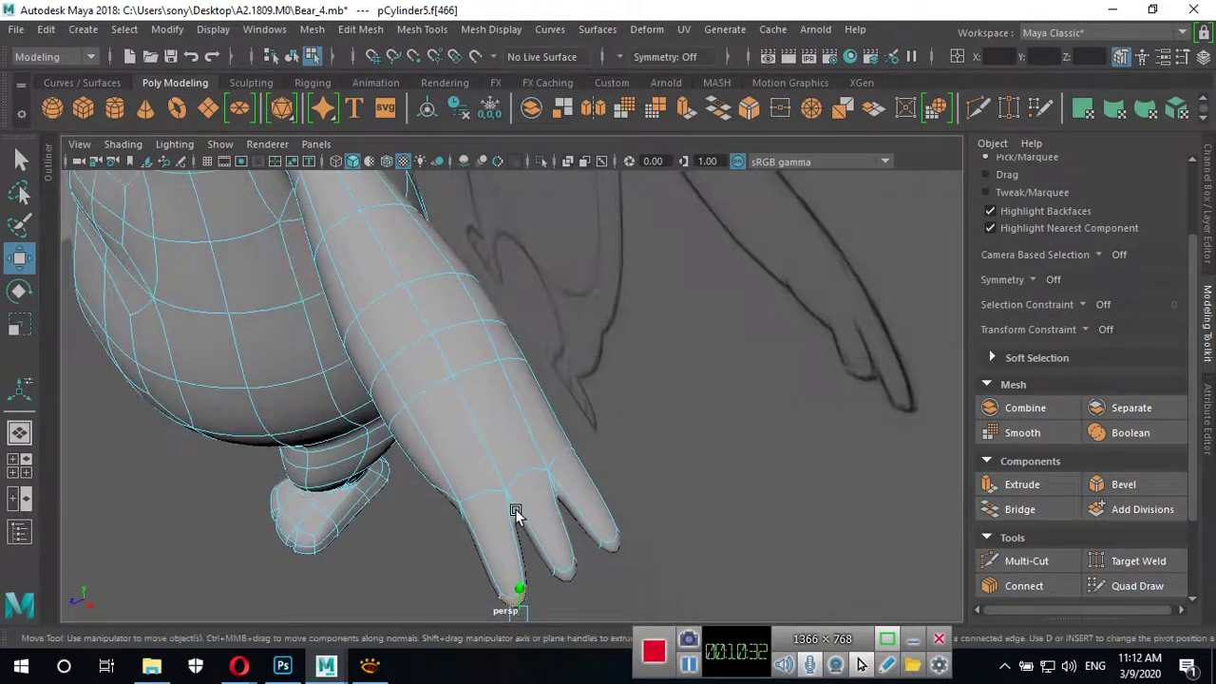
key("1")
left_click(638, 502)
mouse_move(637, 502)
left_mouse_down("alt")
mouse_move(506, 478)
mouse_move(489, 435)
mouse_move(611, 257)
mouse_move(937, 447)
mouse_move(585, 410)
left_mouse_up("alt")
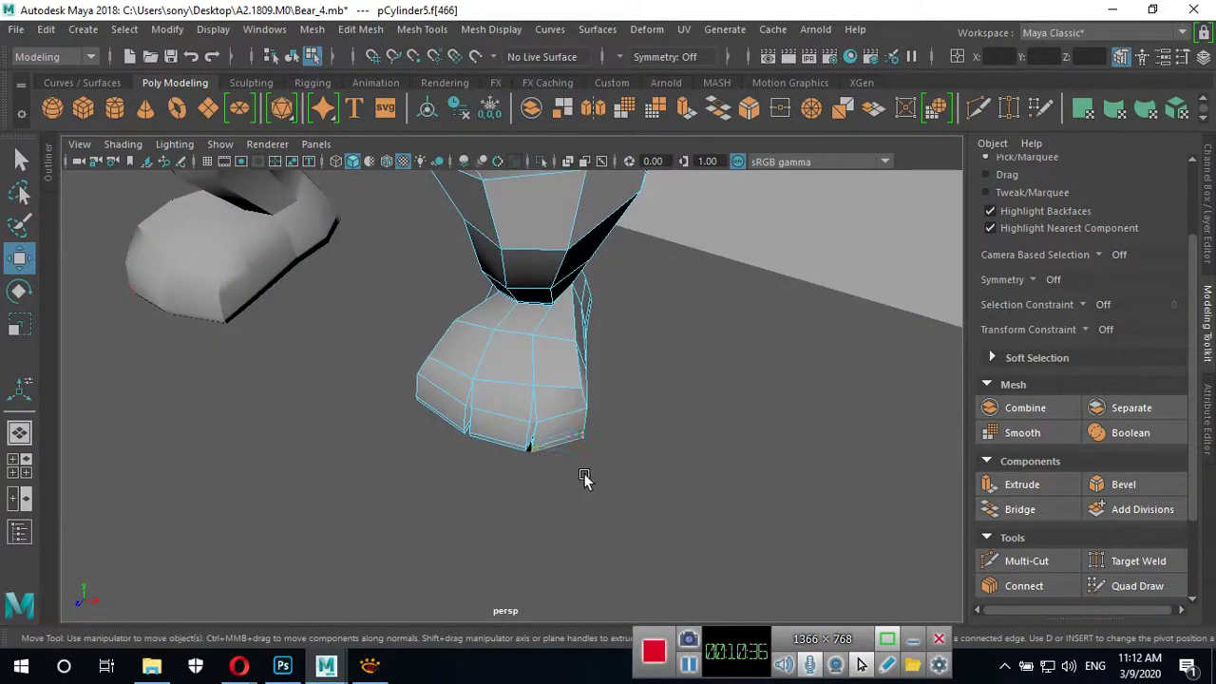
left_click_drag(586, 480, 538, 462, "alt")
mouse_move(538, 462)
right_mouse_down("alt")
mouse_move(524, 314)
mouse_move(595, 446)
mouse_move(507, 478)
right_mouse_up("alt")
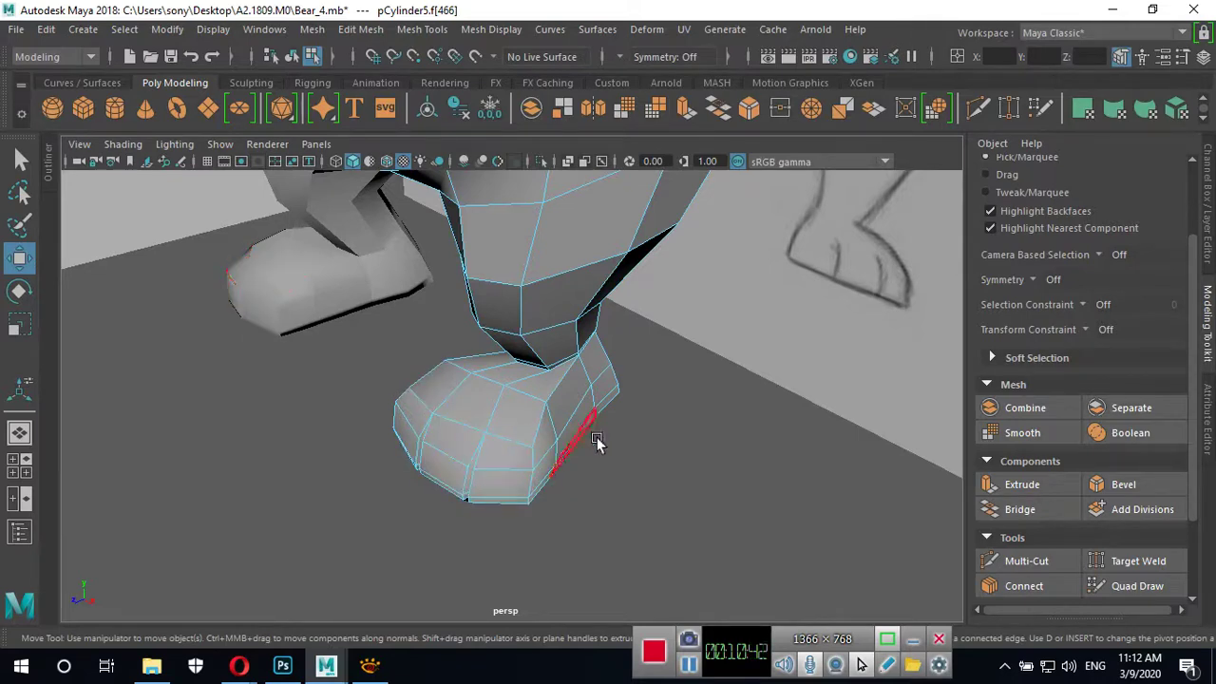
right_click_drag(596, 437, 421, 399, "alt")
mouse_move(421, 399)
left_mouse_down("alt")
mouse_move(529, 475)
mouse_move(602, 440)
left_mouse_up("alt")
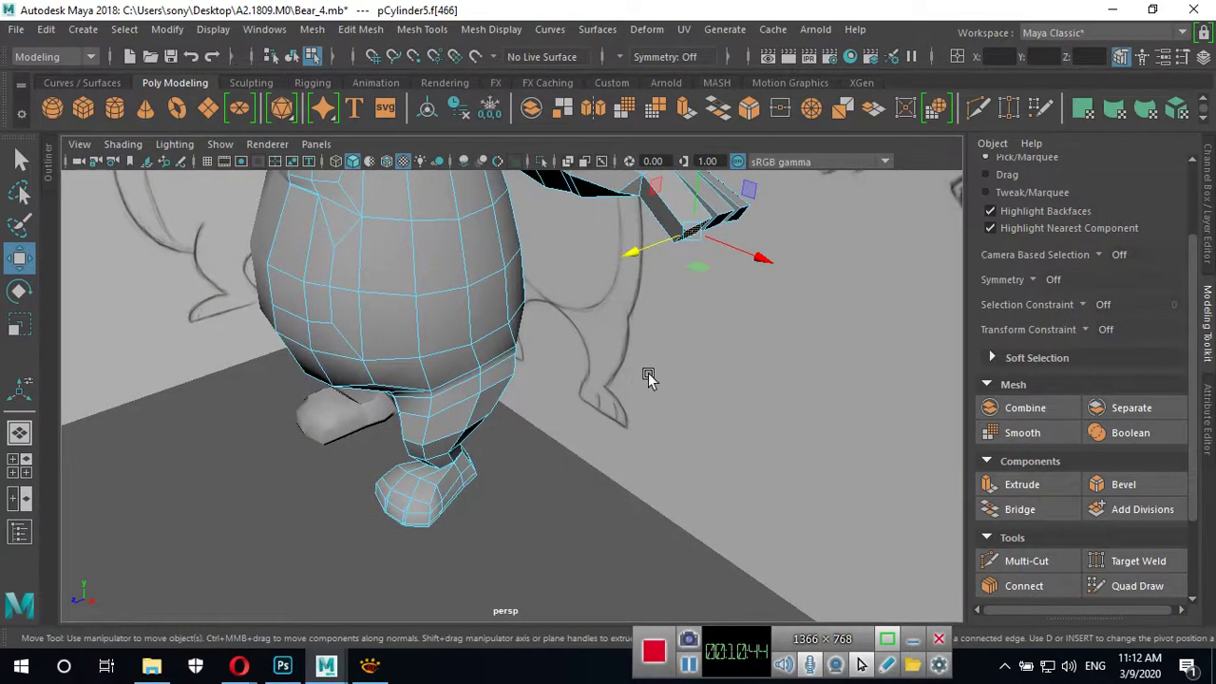
mouse_move(648, 372)
left_mouse_down("alt")
mouse_move(366, 551)
mouse_move(713, 367)
mouse_move(662, 282)
mouse_move(608, 418)
left_mouse_up("alt")
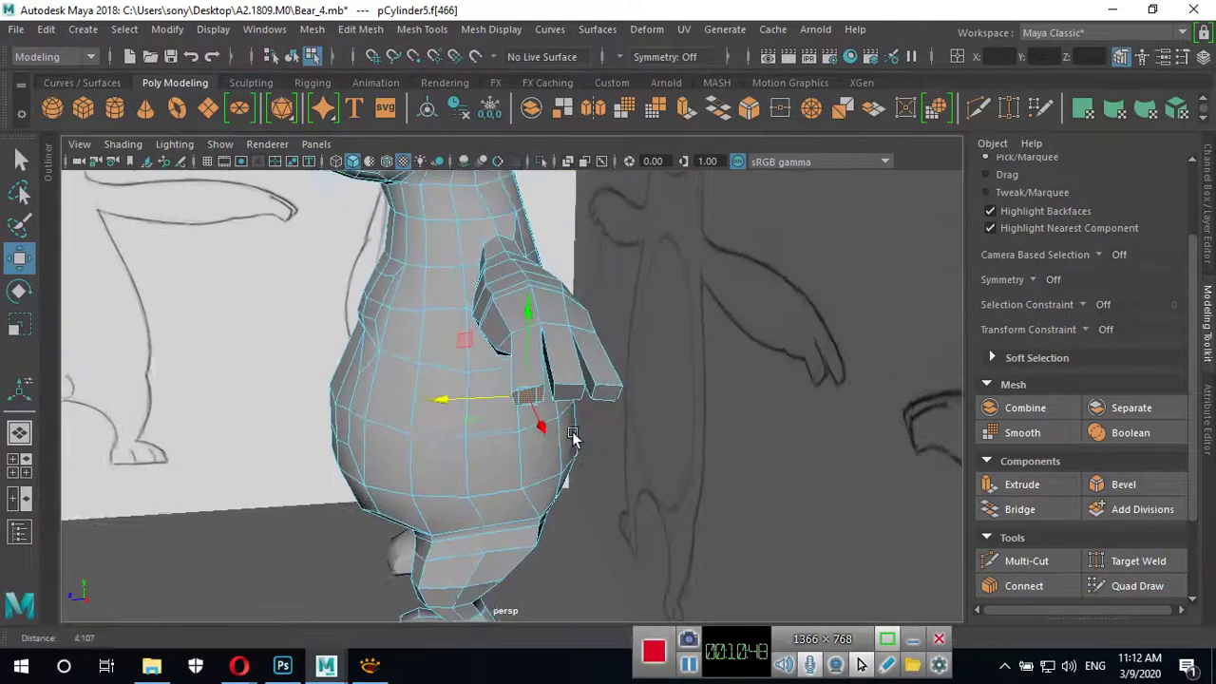
scroll(748, 425, "up", 3)
mouse_move(748, 424)
left_mouse_down("alt")
mouse_move(678, 483)
mouse_move(831, 454)
mouse_move(637, 413)
left_mouse_up("alt")
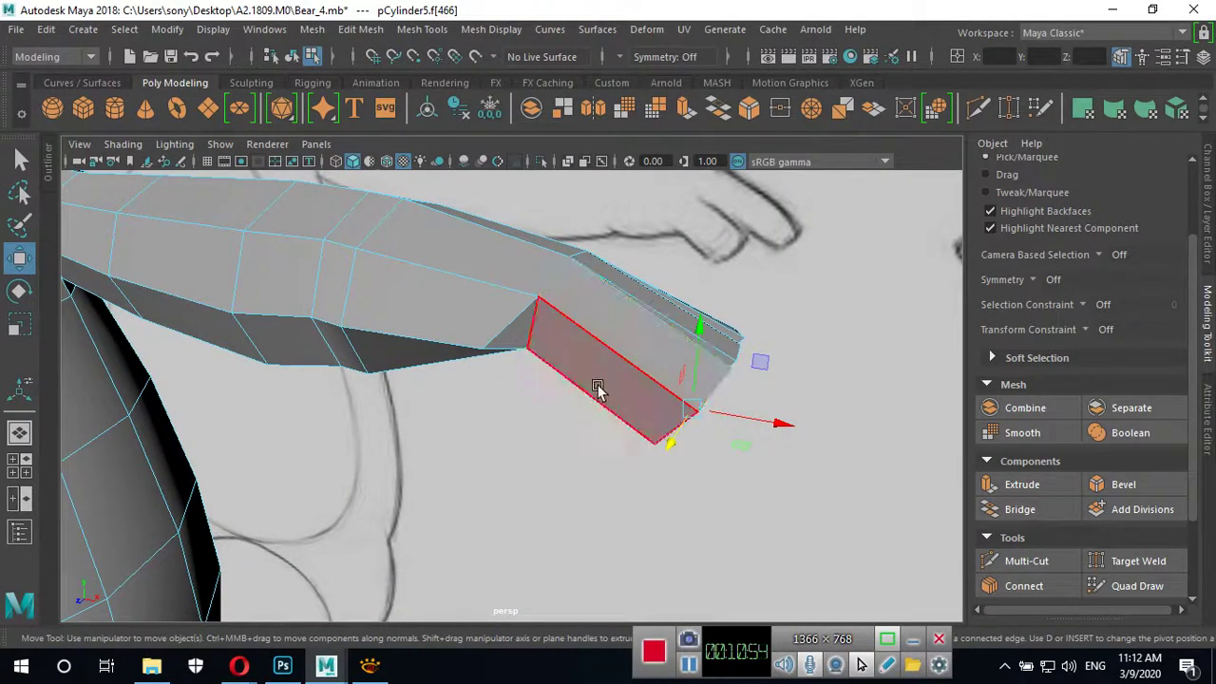
left_click_drag(700, 352, 646, 371, "alt")
mouse_move(471, 440)
left_mouse_down("alt")
mouse_move(529, 427)
mouse_move(504, 397)
mouse_move(524, 443)
mouse_move(496, 440)
mouse_move(719, 253)
mouse_move(611, 263)
mouse_move(505, 59)
left_mouse_up("alt")
Insert an edge loop across the fingers, then orbit around the arm to inspect the hand.
left_click(421, 29)
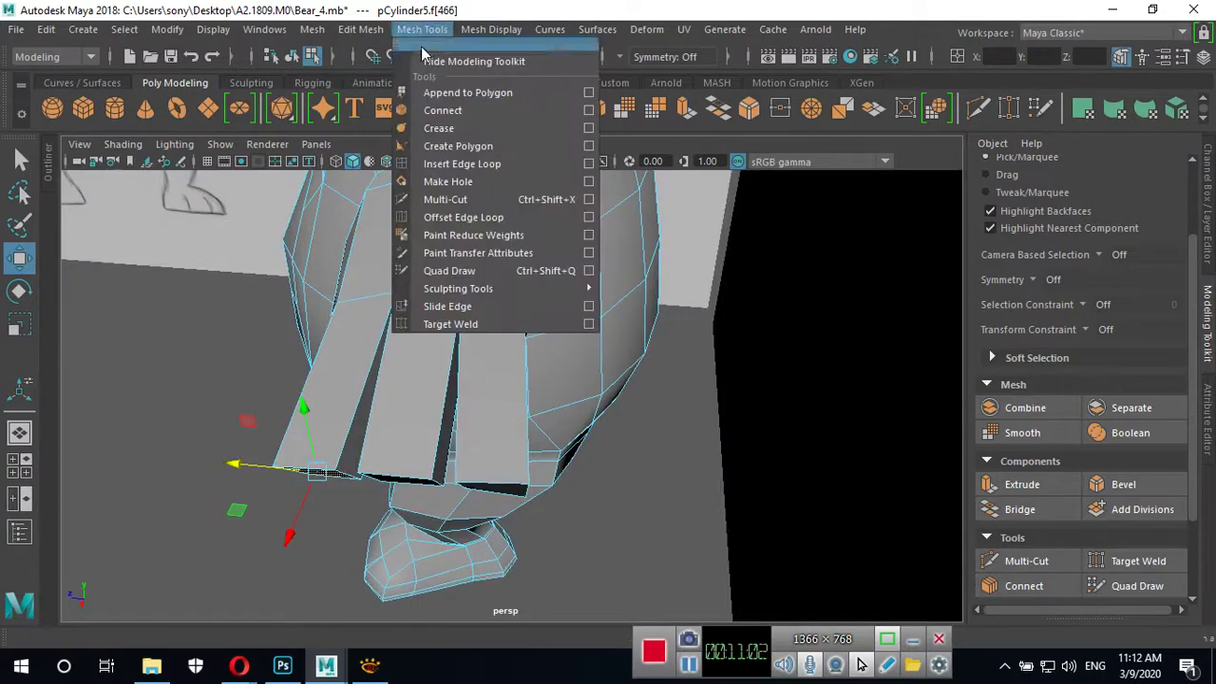
left_click(452, 164)
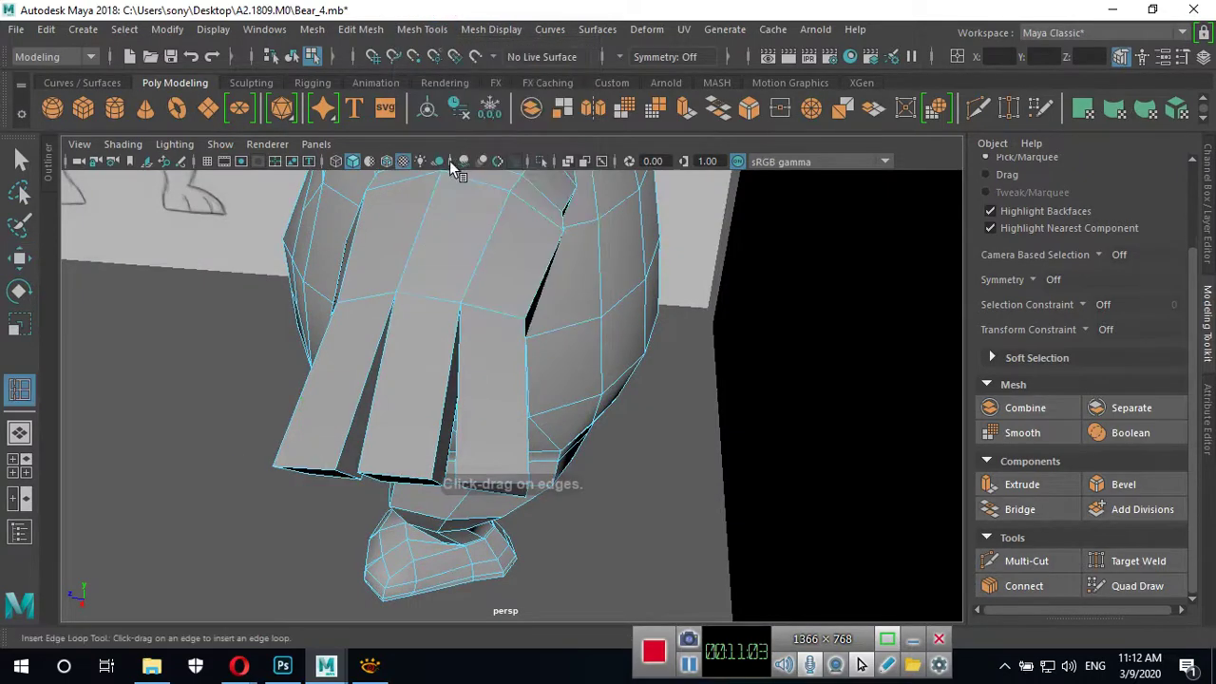
left_click(370, 385)
left_click_drag(378, 385, 443, 434, "alt")
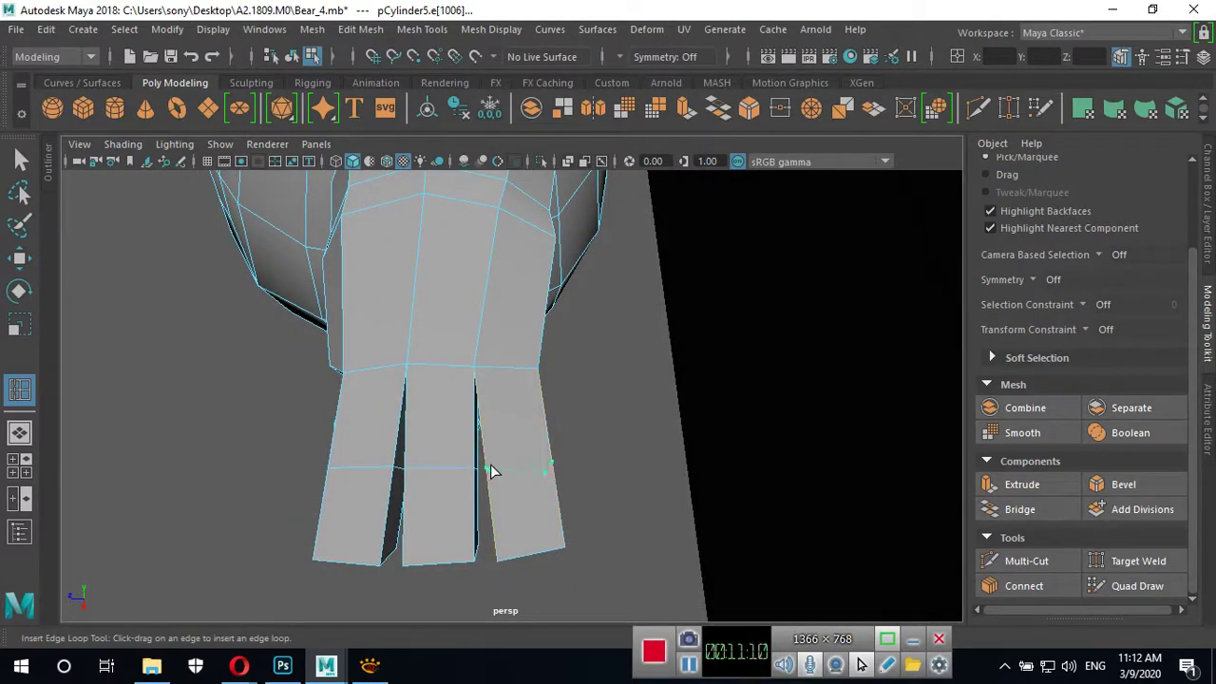
mouse_move(650, 482)
left_mouse_down("alt")
mouse_move(582, 508)
mouse_move(489, 478)
mouse_move(500, 412)
mouse_move(616, 366)
mouse_move(646, 301)
mouse_move(618, 407)
mouse_move(537, 508)
mouse_move(510, 462)
mouse_move(567, 428)
mouse_move(575, 408)
mouse_move(605, 426)
mouse_move(611, 466)
mouse_move(601, 448)
mouse_move(504, 390)
mouse_move(510, 345)
mouse_move(473, 408)
mouse_move(482, 334)
left_mouse_up("alt")
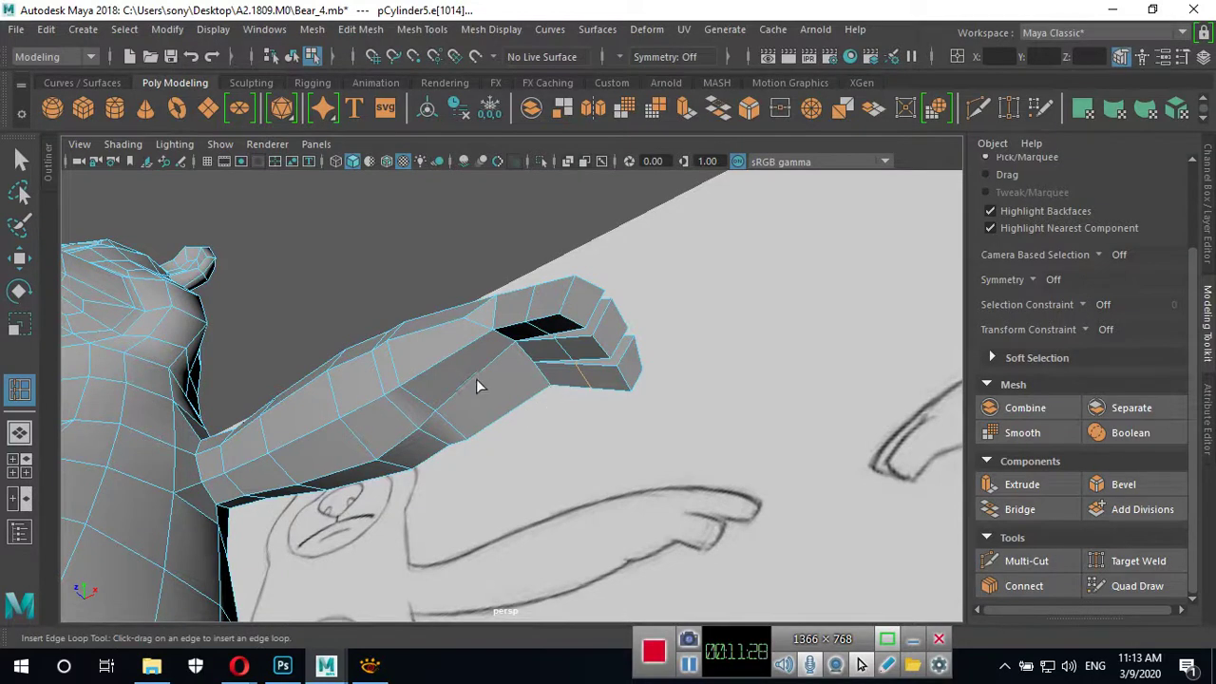
mouse_move(480, 386)
left_mouse_down("alt")
mouse_move(478, 402)
mouse_move(462, 304)
mouse_move(399, 338)
left_mouse_up("alt")
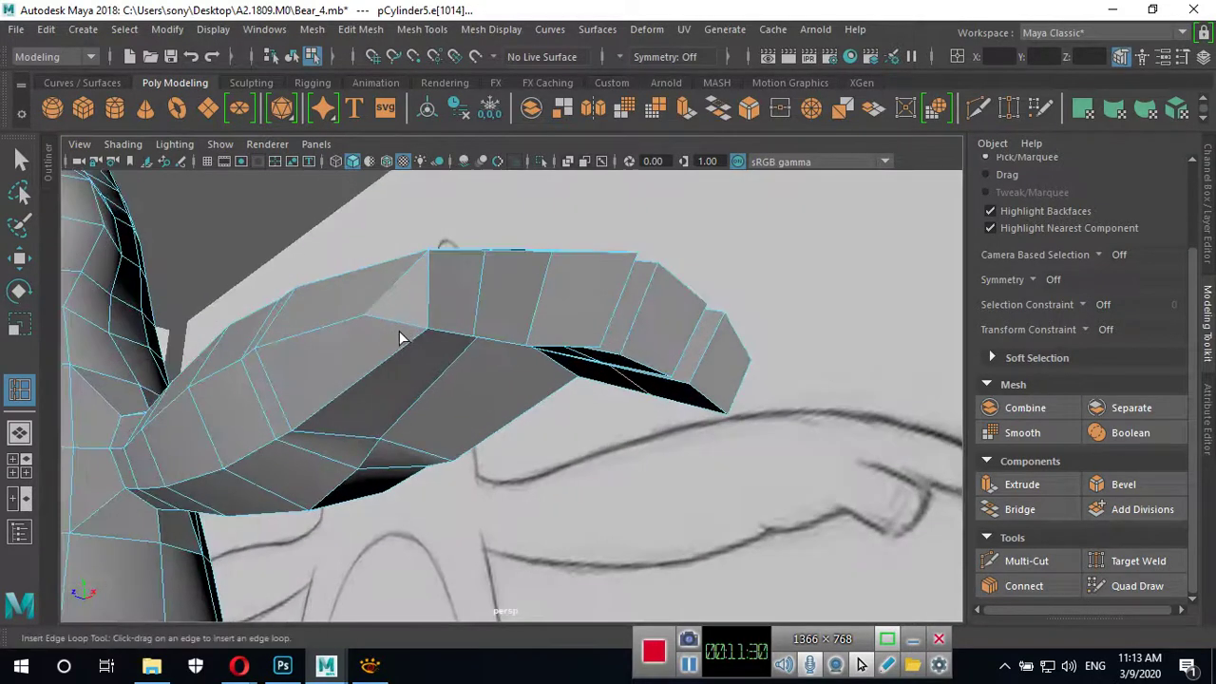
Preview the arm smoothed, then raise a vertex on top of the forearm.
key("3")
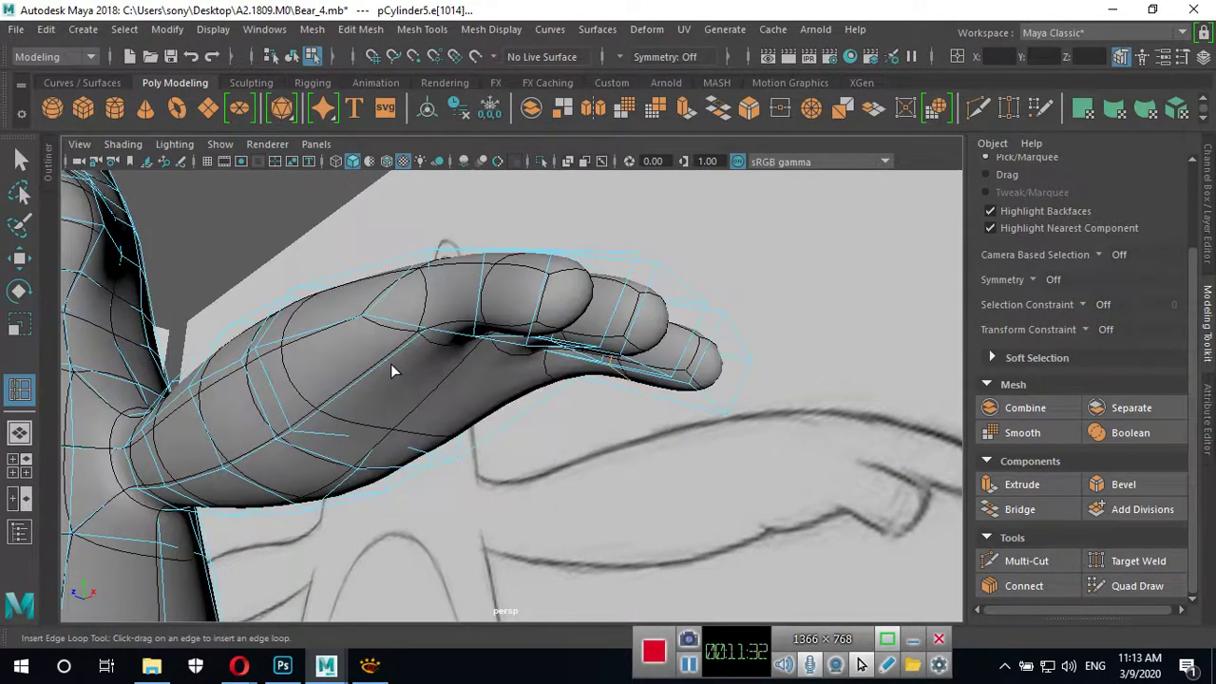
key("1")
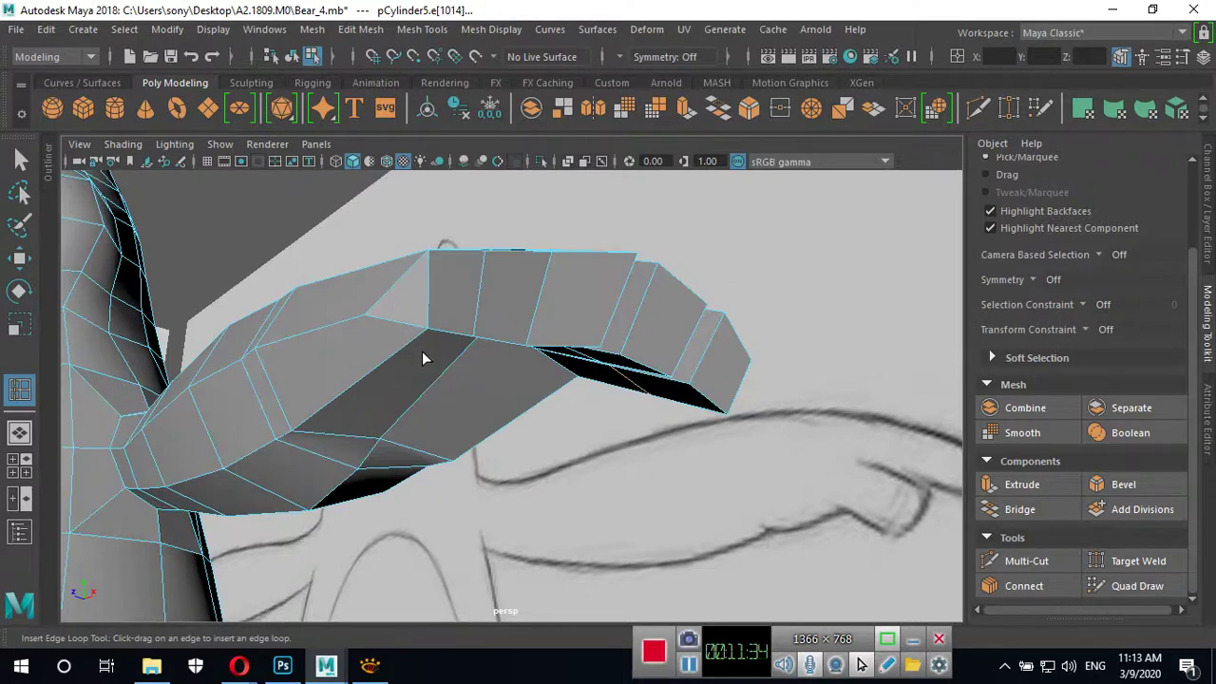
key("w")
left_click(404, 330)
mouse_move(372, 304)
left_mouse_down("alt")
mouse_move(412, 332)
mouse_move(402, 342)
left_mouse_up("alt")
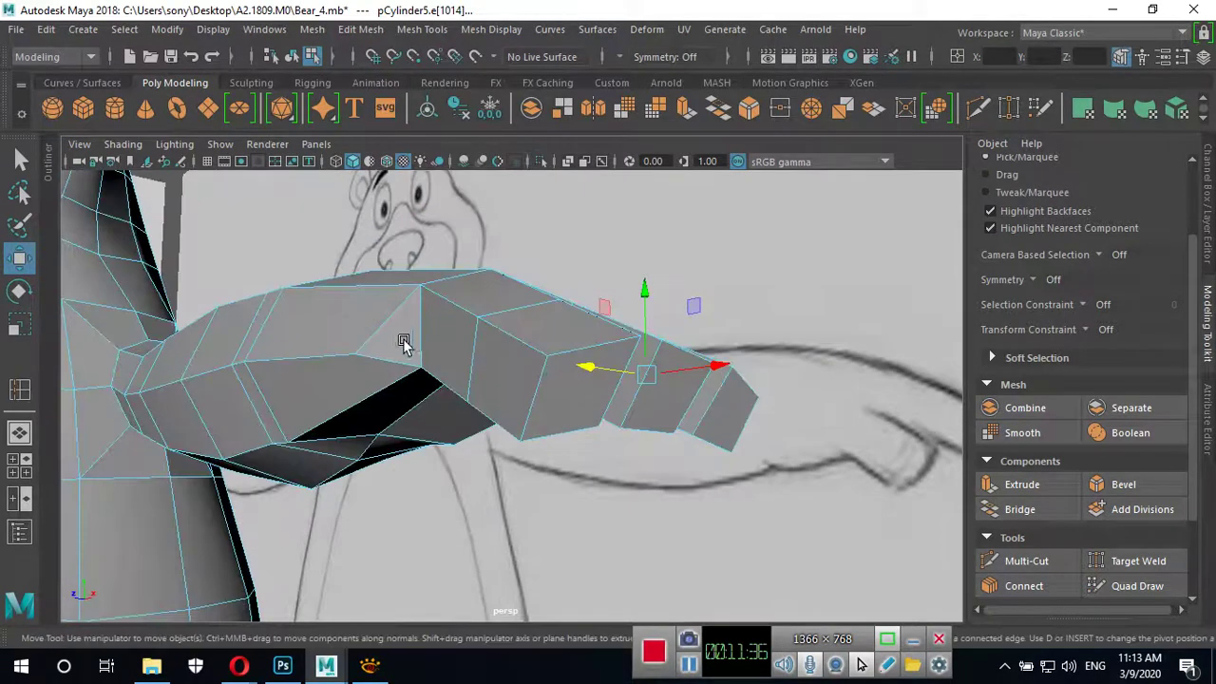
right_click(374, 353)
left_click(281, 177)
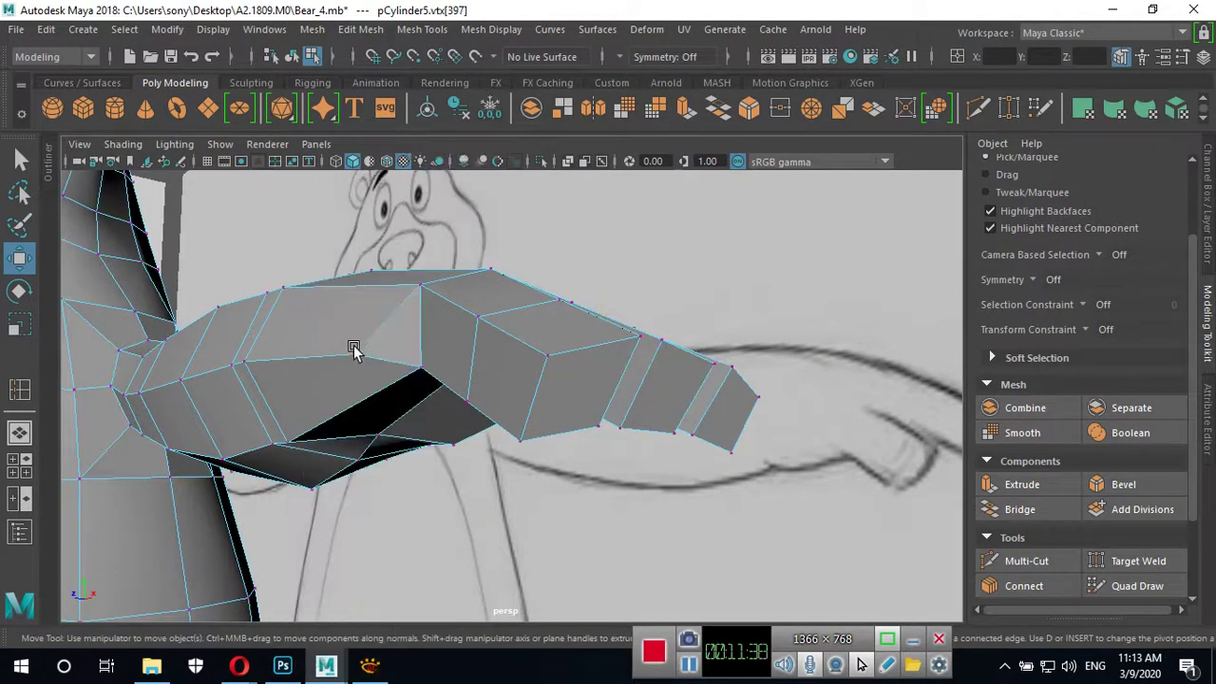
left_click(352, 356)
left_click_drag(353, 276, 354, 238)
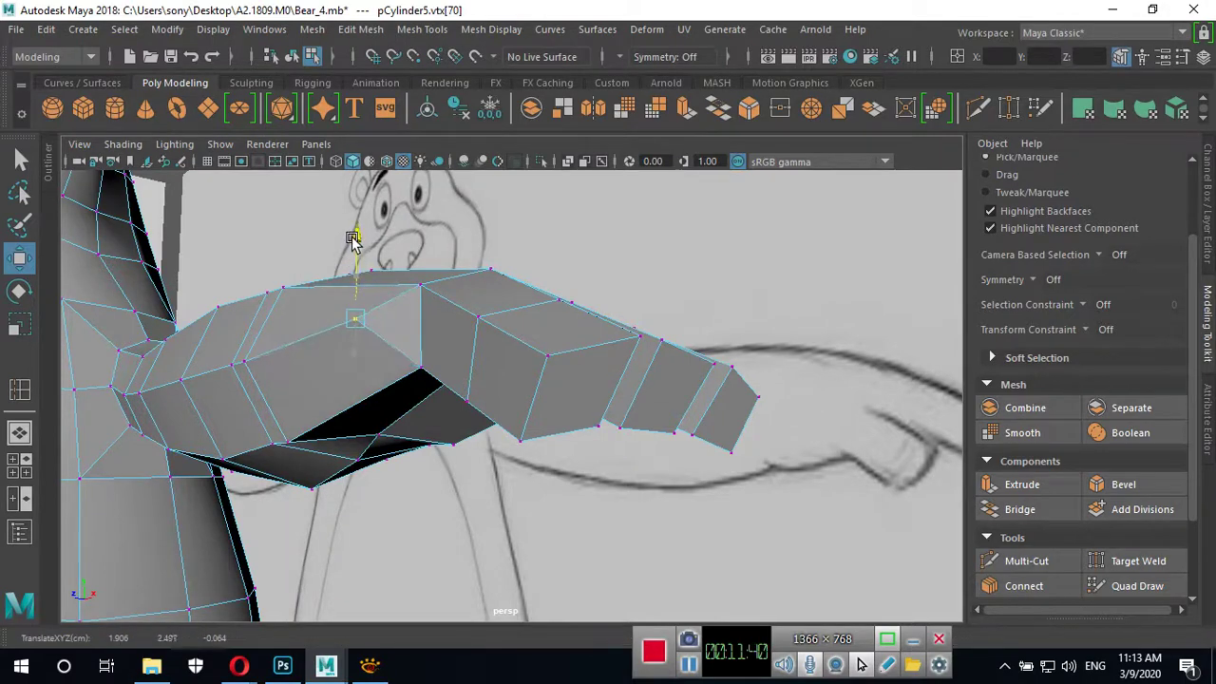
Raise the neighbouring vertices and the wrist vertex to round the arm's top.
left_click(243, 364)
scroll(453, 413, "up", 5)
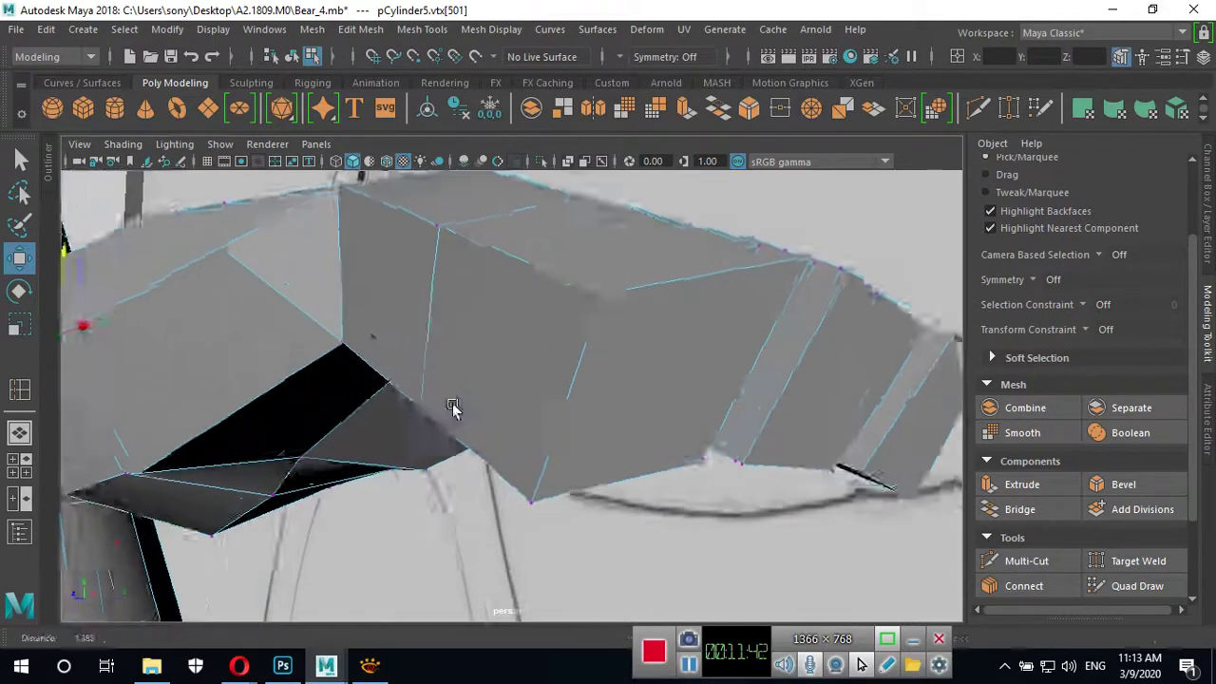
mouse_move(454, 412)
left_mouse_down("alt")
mouse_move(413, 388)
mouse_move(585, 397)
left_mouse_up("alt")
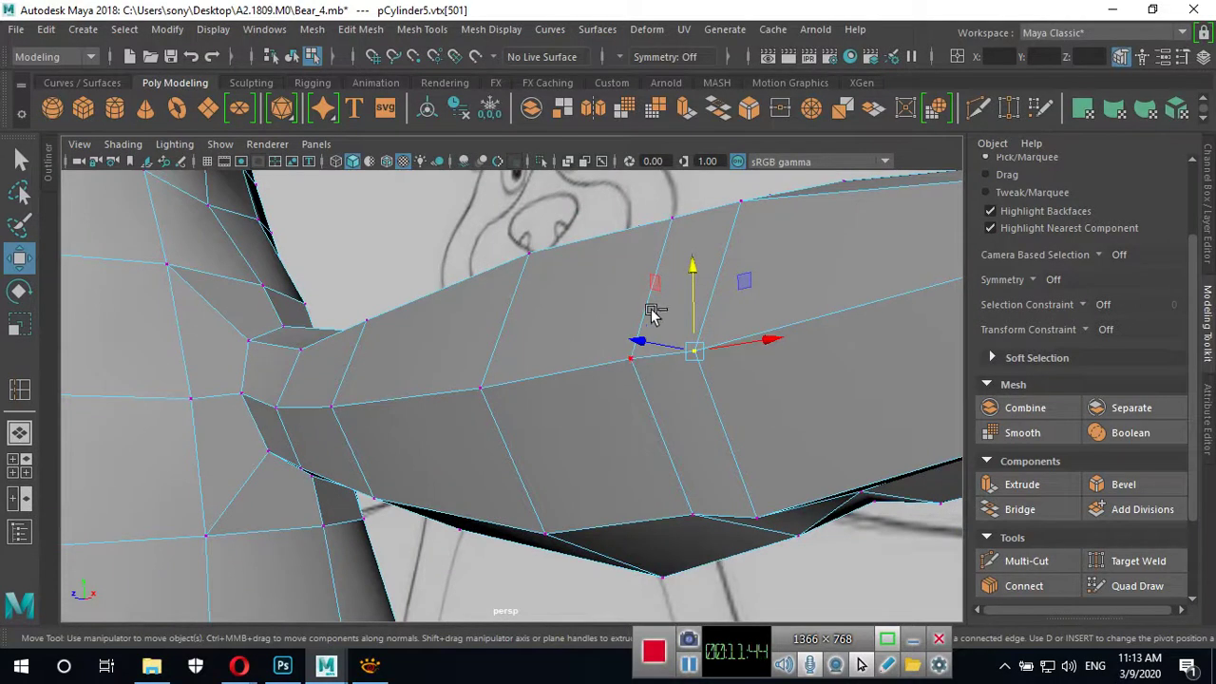
left_click(633, 359, "shift")
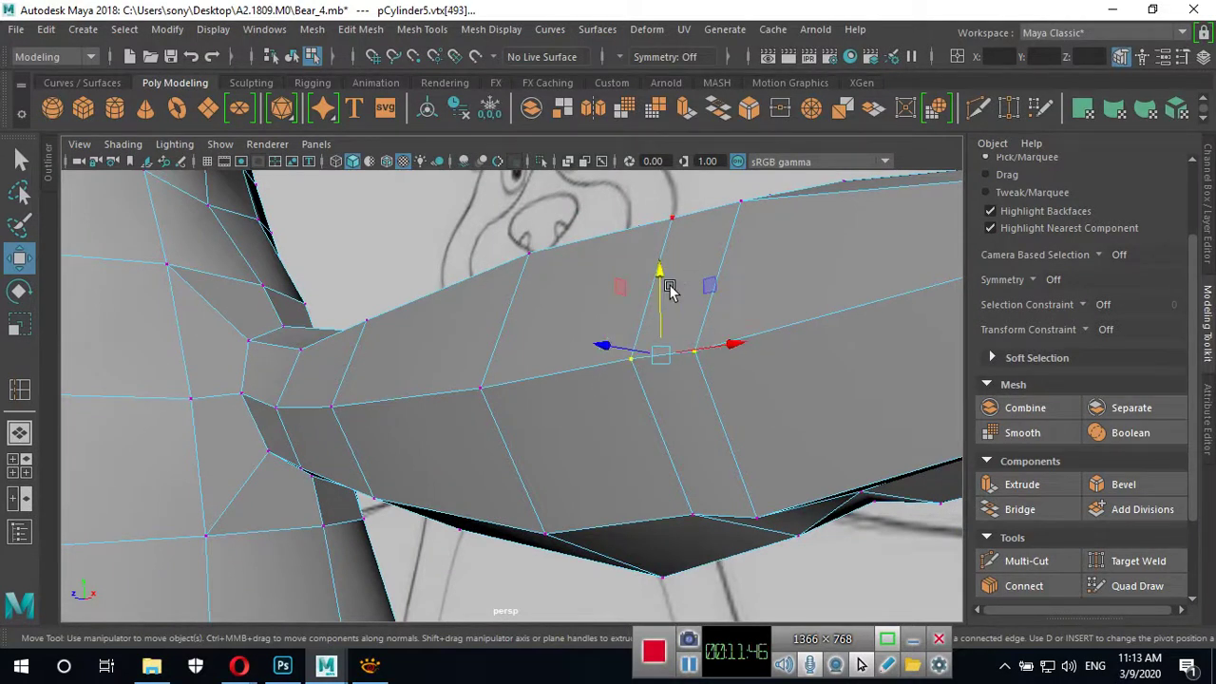
left_click_drag(662, 274, 661, 252)
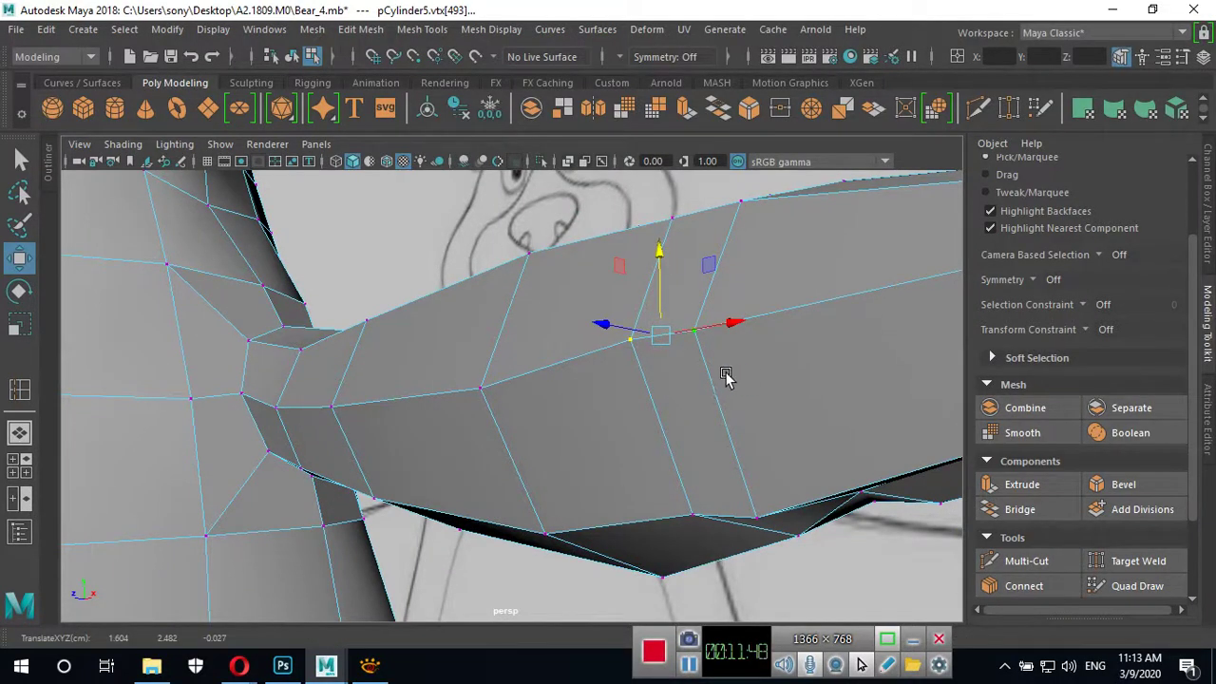
left_click(719, 340)
mouse_move(701, 314)
left_mouse_down()
mouse_move(697, 285)
mouse_move(725, 361)
mouse_move(699, 370)
mouse_move(727, 440)
mouse_move(809, 443)
mouse_move(814, 507)
mouse_move(719, 427)
mouse_move(739, 341)
mouse_move(713, 371)
mouse_move(725, 371)
mouse_move(646, 380)
mouse_move(625, 290)
left_mouse_up()
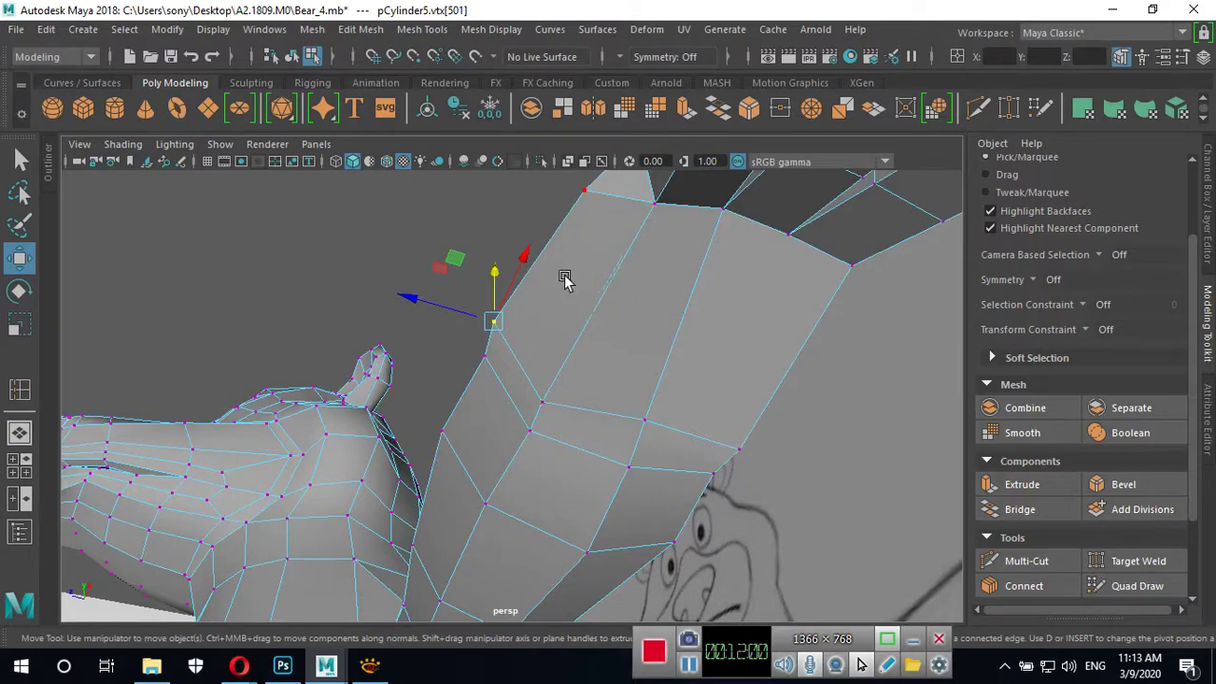
Orbit around the arm and close in on the hand to check its shape.
mouse_move(801, 380)
left_mouse_down("alt")
mouse_move(665, 377)
mouse_move(655, 393)
mouse_move(694, 426)
mouse_move(685, 427)
mouse_move(722, 396)
left_mouse_up("alt")
right_click_drag(722, 396, 708, 428, "alt")
mouse_move(708, 427)
left_mouse_down("alt")
mouse_move(681, 453)
mouse_move(690, 484)
mouse_move(706, 453)
mouse_move(613, 357)
left_mouse_up("alt")
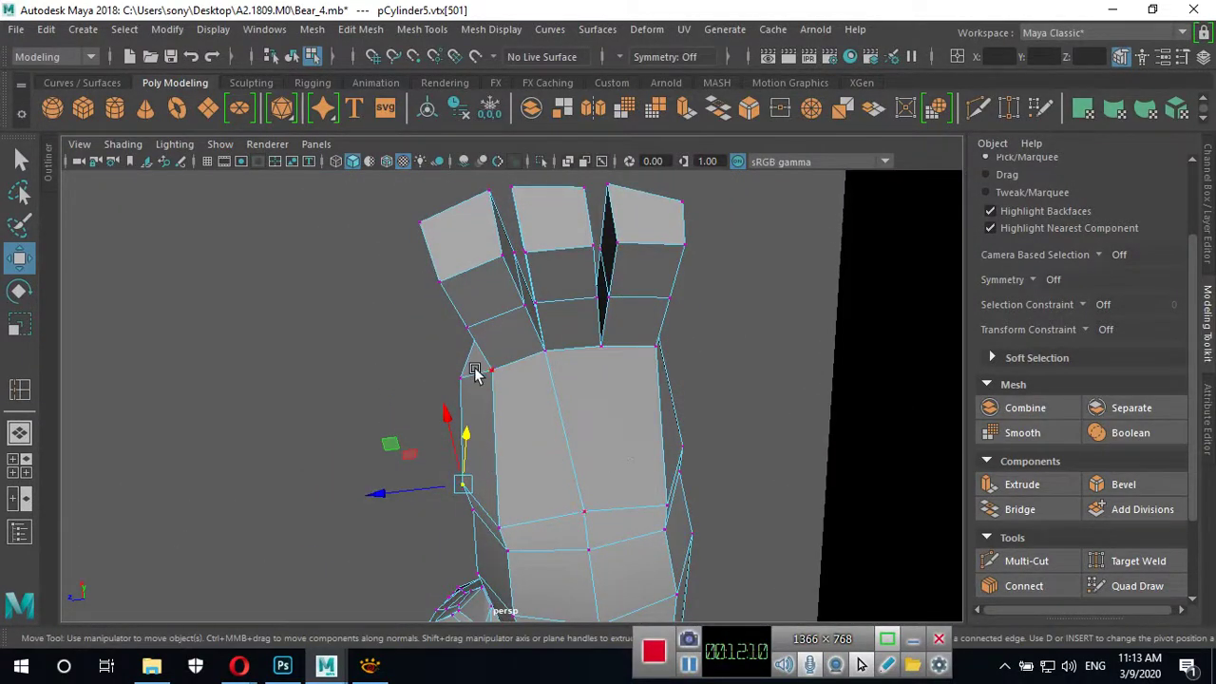
left_click_drag(475, 370, 583, 443, "alt")
mouse_move(584, 443)
right_mouse_down("alt")
mouse_move(673, 462)
mouse_move(719, 442)
right_mouse_up("alt")
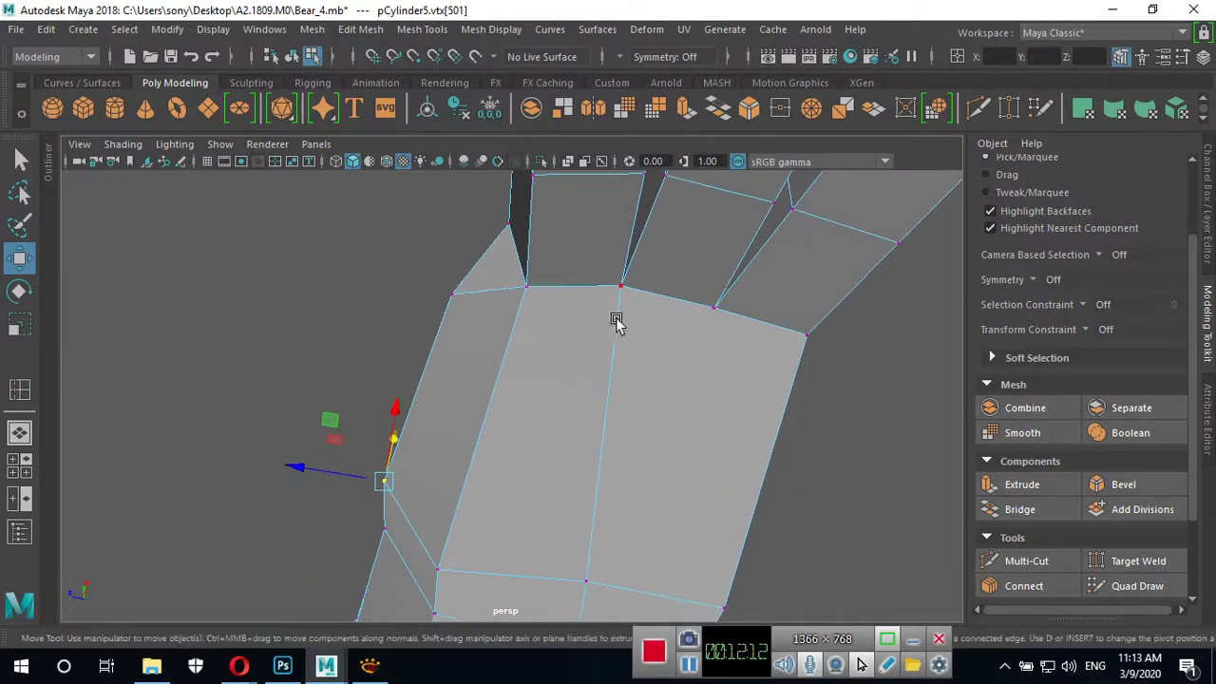
Multi-cut an edge line from the palm's top edge, across the palm, back up the left side.
left_click(976, 108)
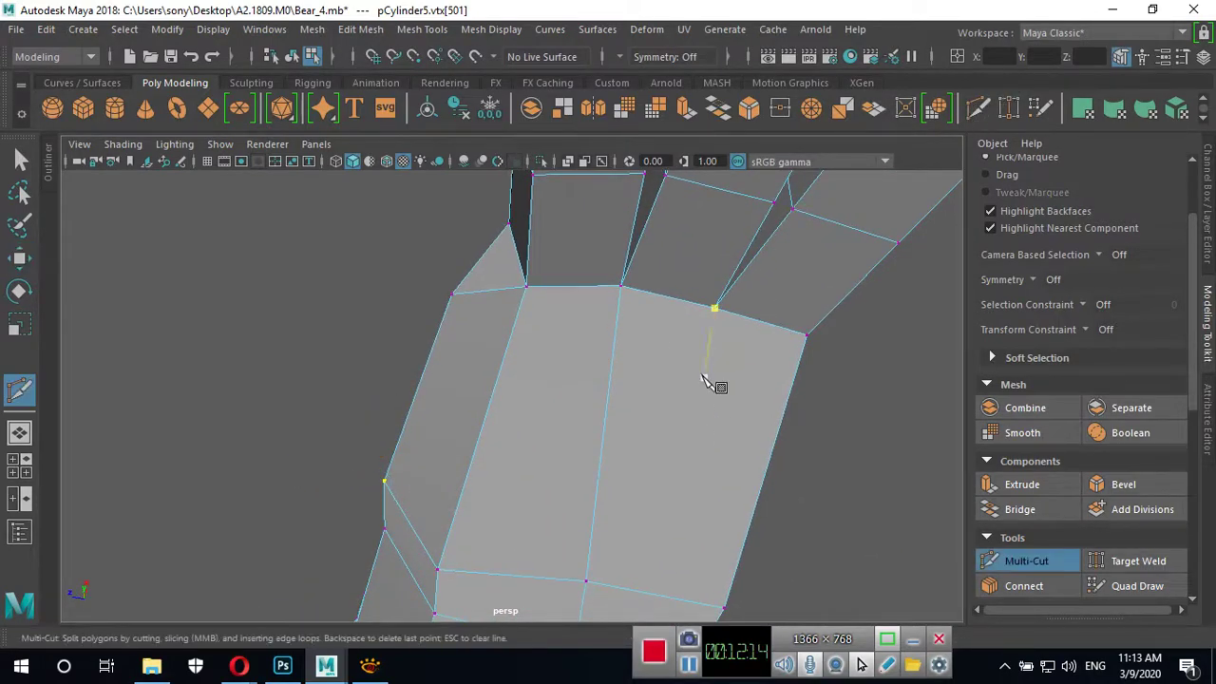
left_click(715, 310)
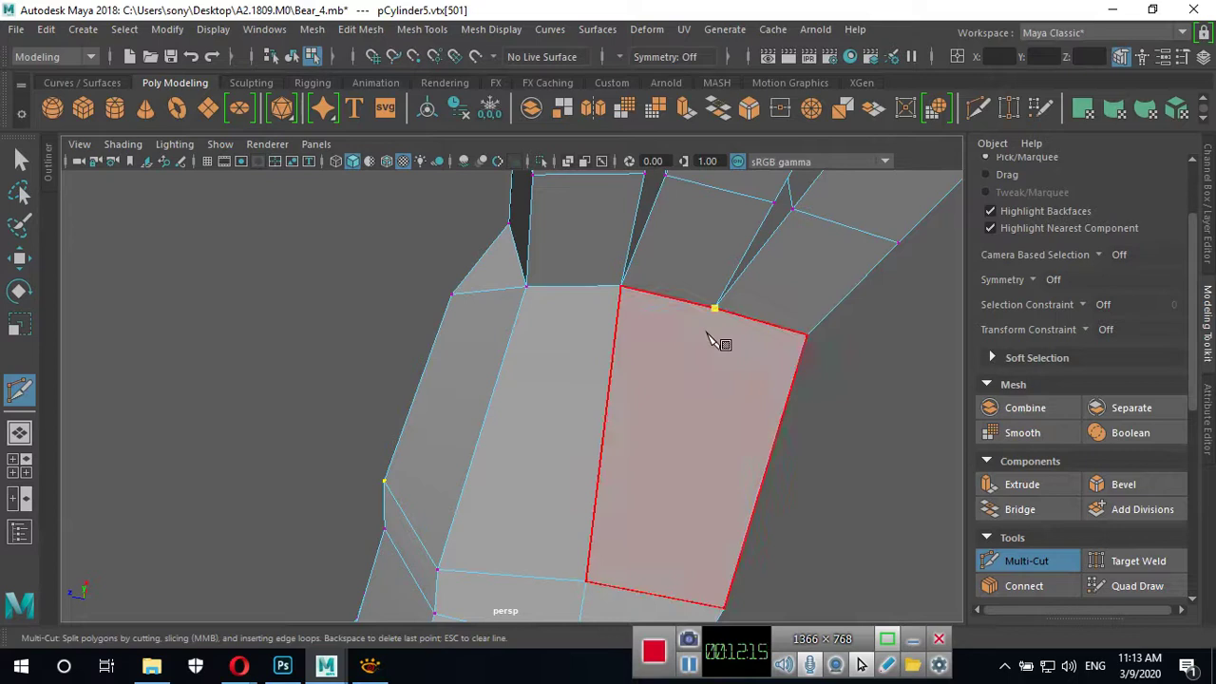
left_click(689, 474)
left_click(473, 456)
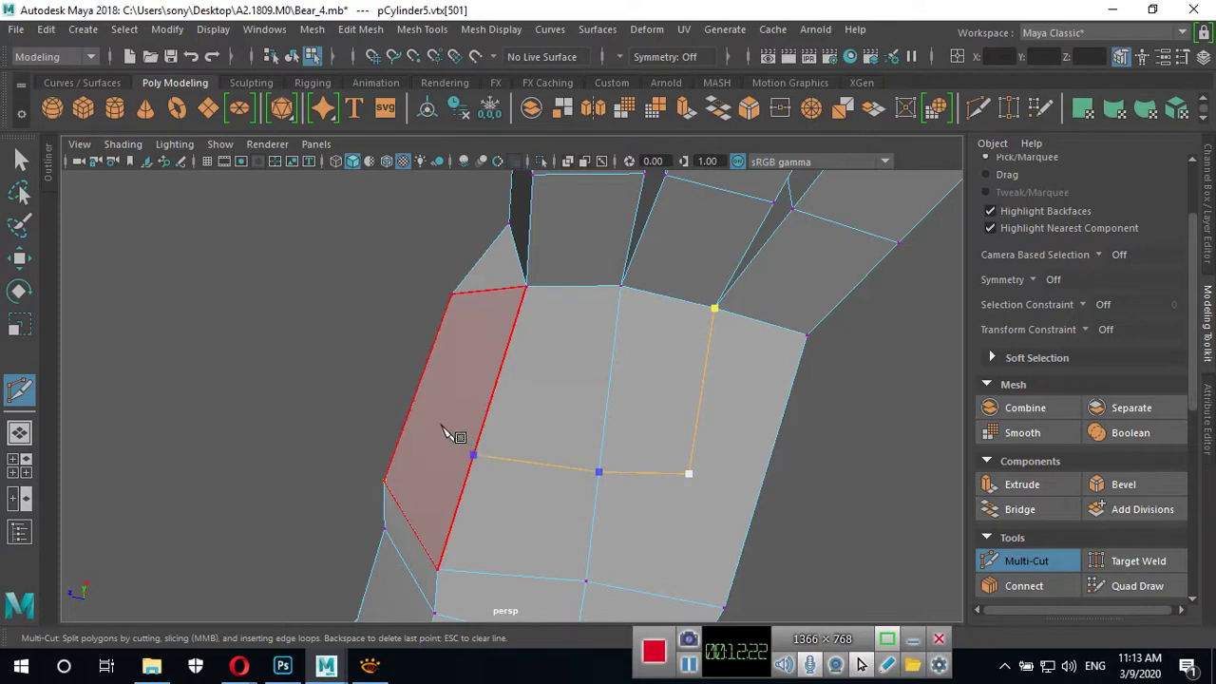
left_click(443, 427)
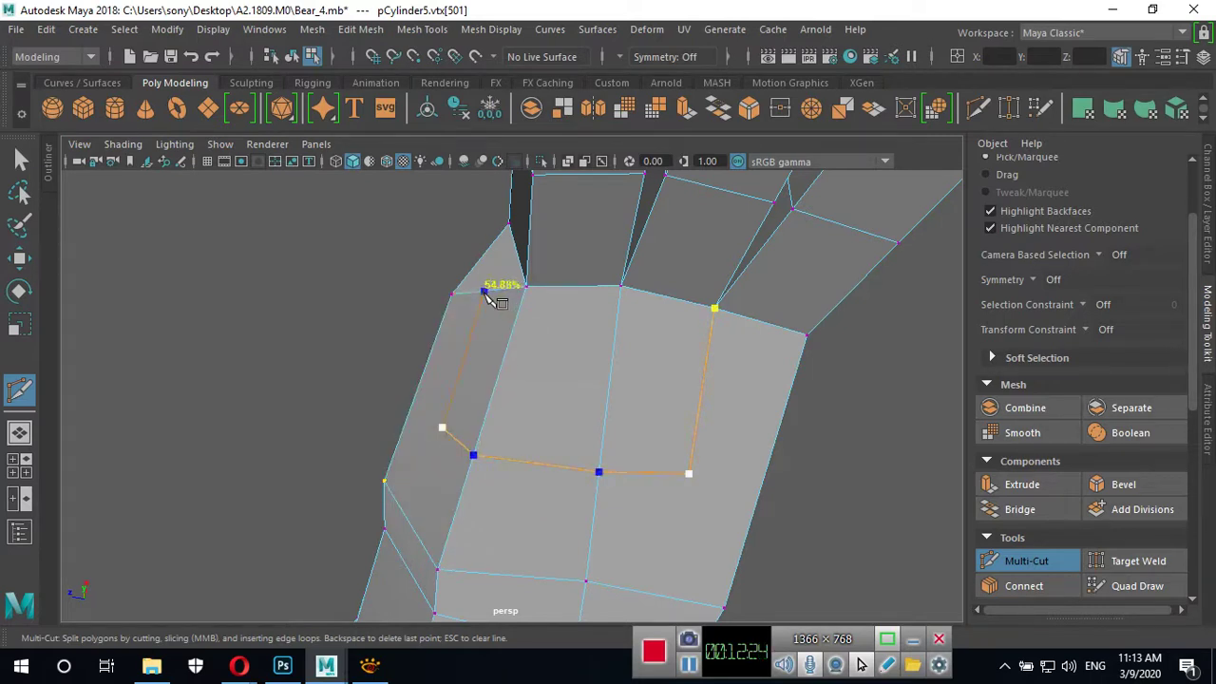
left_click(483, 292)
key("Return")
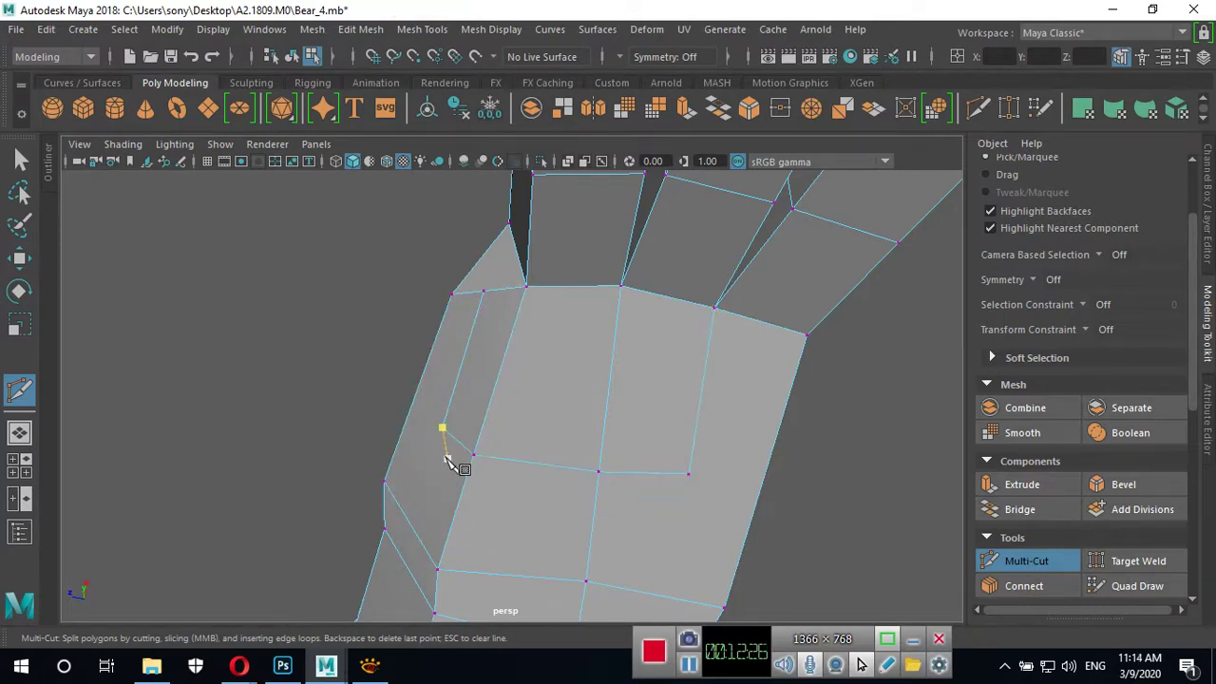
left_click(442, 427)
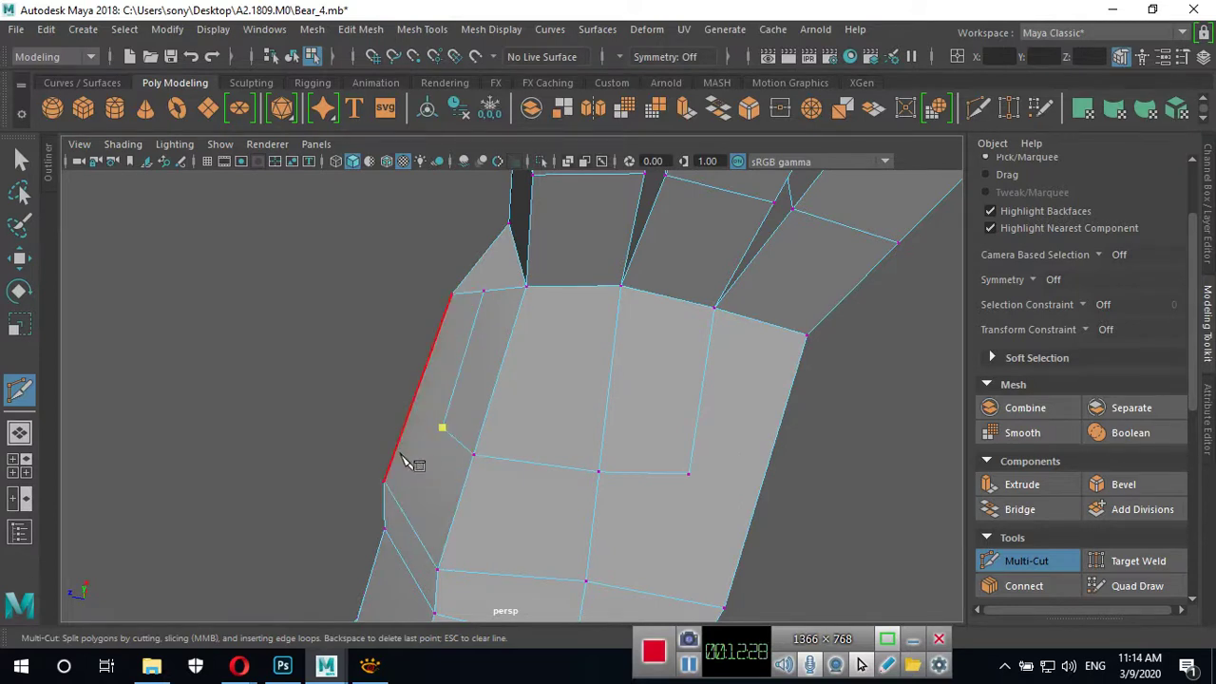
key("BackSpace")
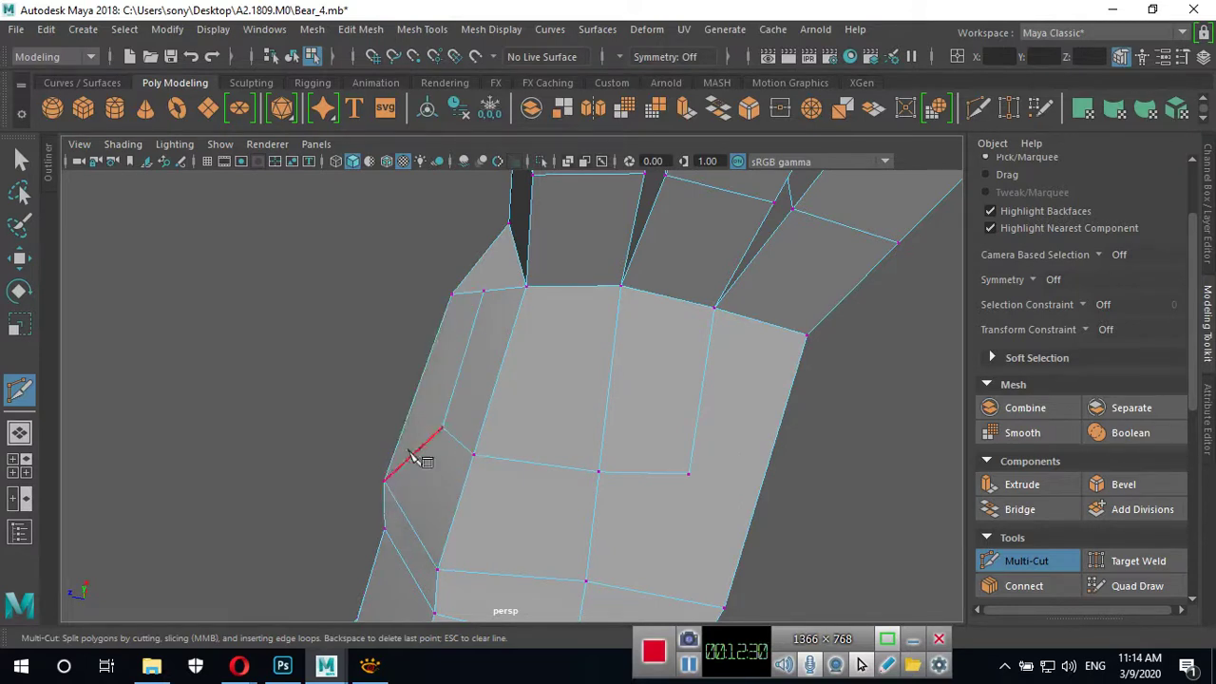
Nudge a vertex on the arm's underside near the wrist inward along X and Z.
left_click_drag(693, 494, 597, 350, "alt")
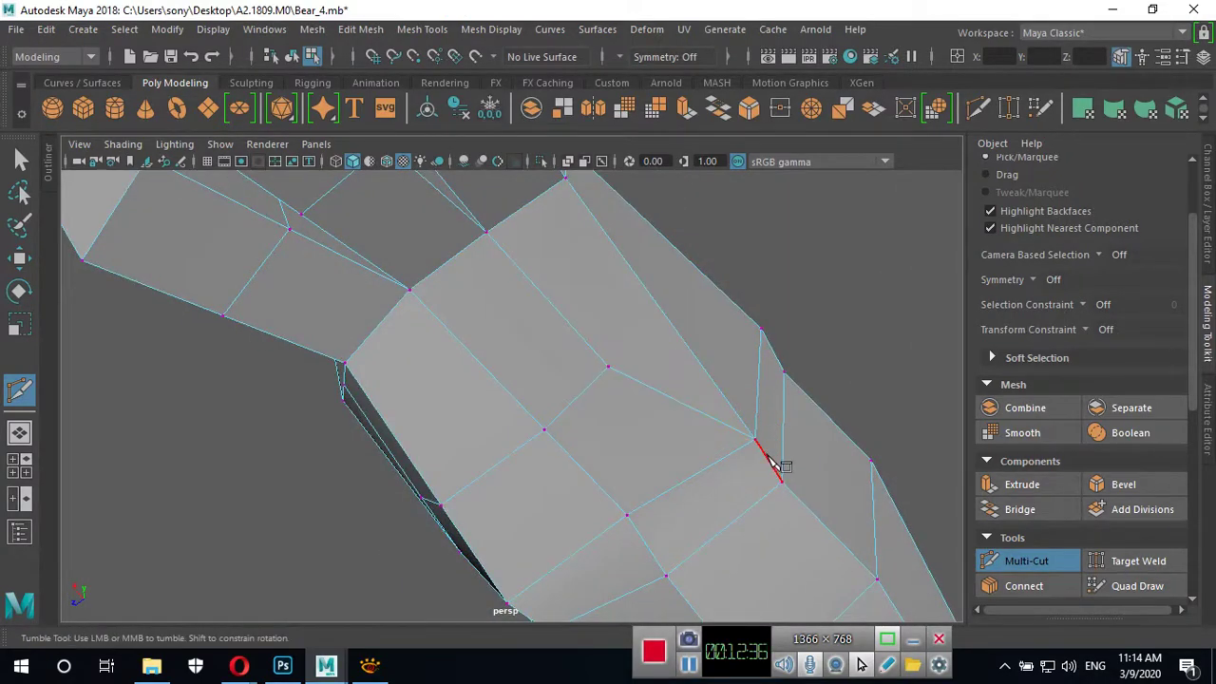
right_click_drag(755, 480, 637, 481, "alt")
key("w")
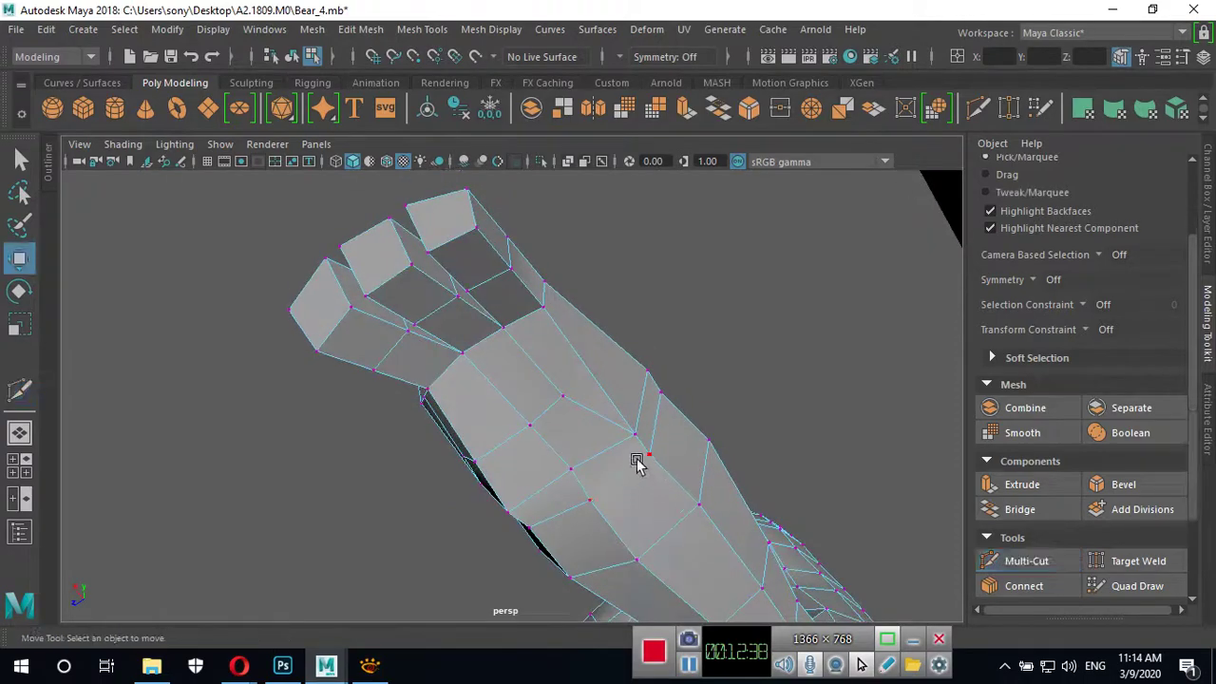
mouse_move(636, 463)
left_mouse_down("alt")
mouse_move(532, 470)
mouse_move(579, 434)
mouse_move(660, 406)
left_mouse_up("alt")
left_click(557, 445)
middle_click_drag(510, 415, 482, 427)
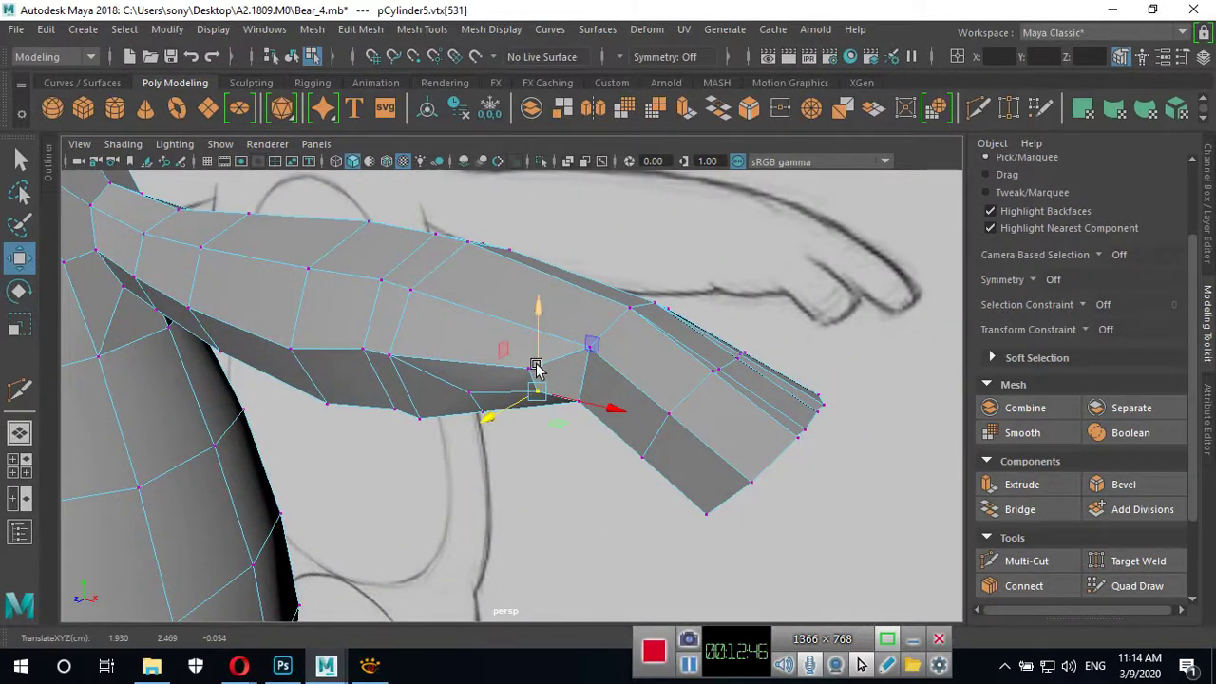
mouse_move(531, 370)
left_mouse_down("alt")
mouse_move(624, 443)
mouse_move(652, 406)
left_mouse_up("alt")
middle_click_drag(652, 406, 611, 403)
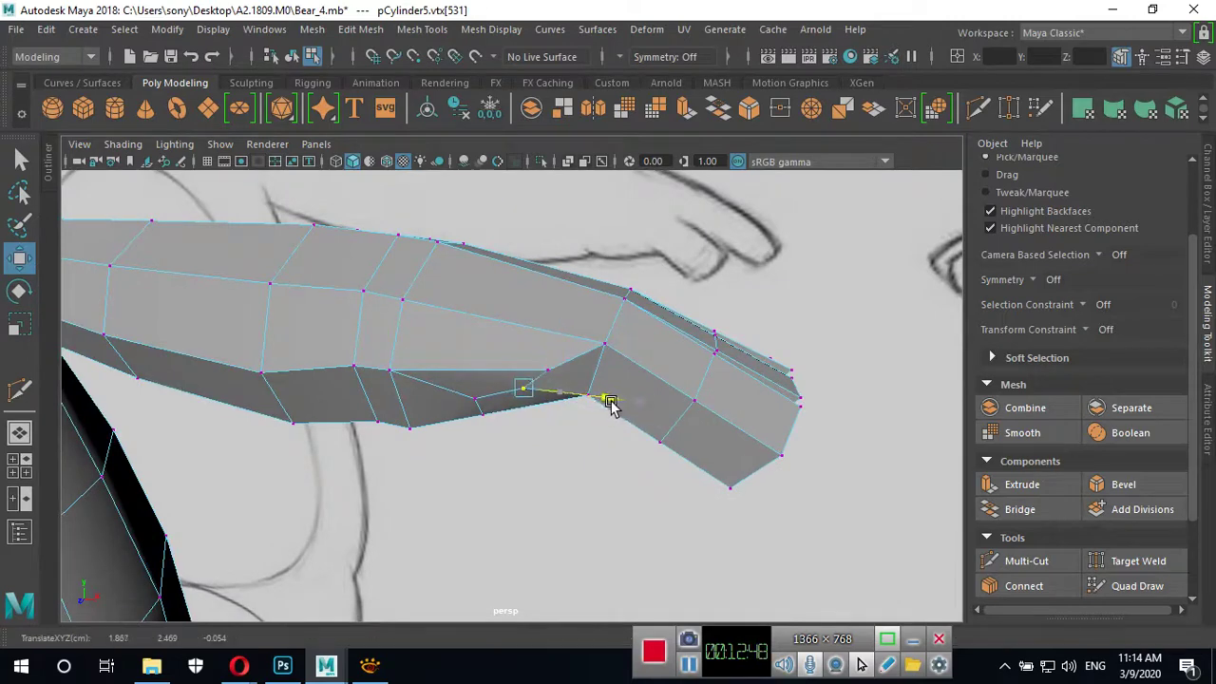
middle_click_drag(495, 423, 490, 447)
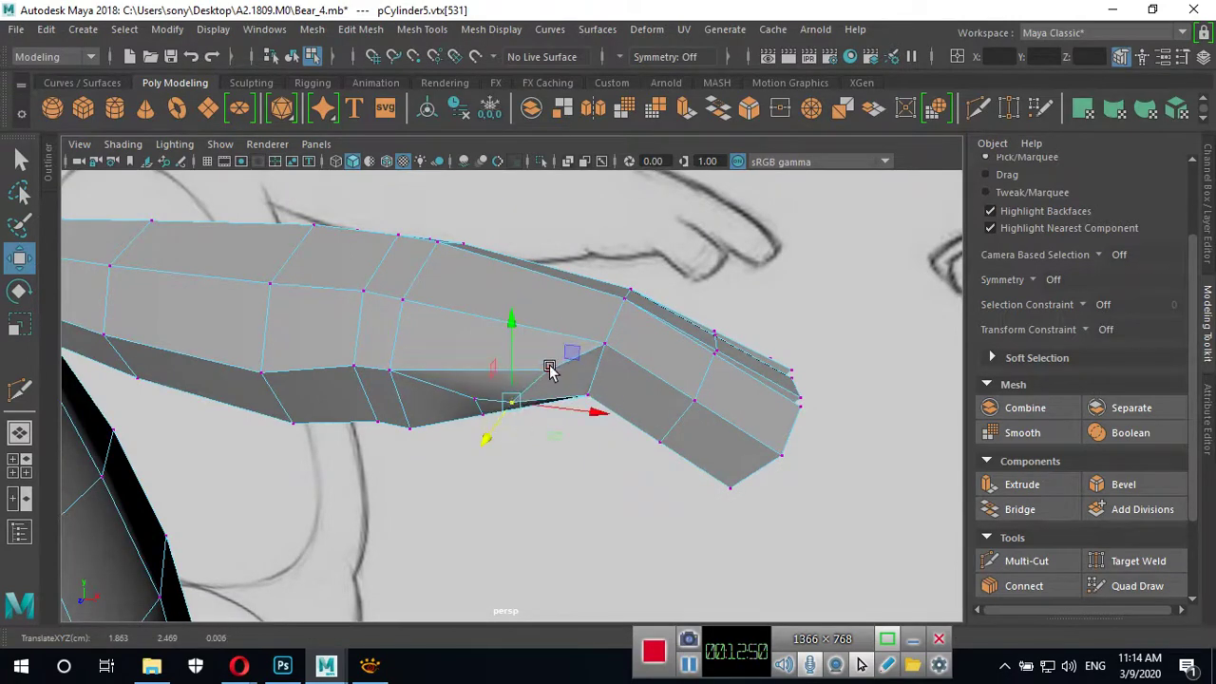
Lower the neighbouring wrist vertex and adjust it along X.
mouse_move(592, 371)
left_mouse_down("alt")
mouse_move(540, 425)
mouse_move(481, 393)
mouse_move(578, 466)
mouse_move(602, 522)
left_mouse_up("alt")
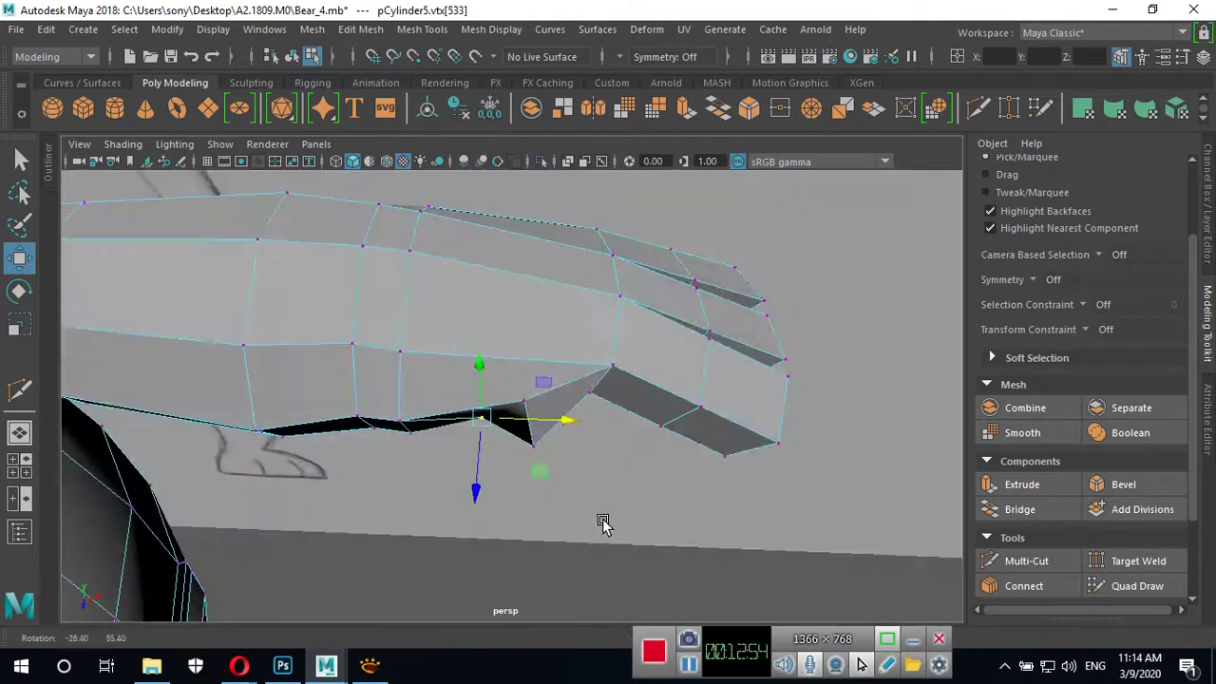
left_click(482, 368)
left_click_drag(482, 367, 480, 390)
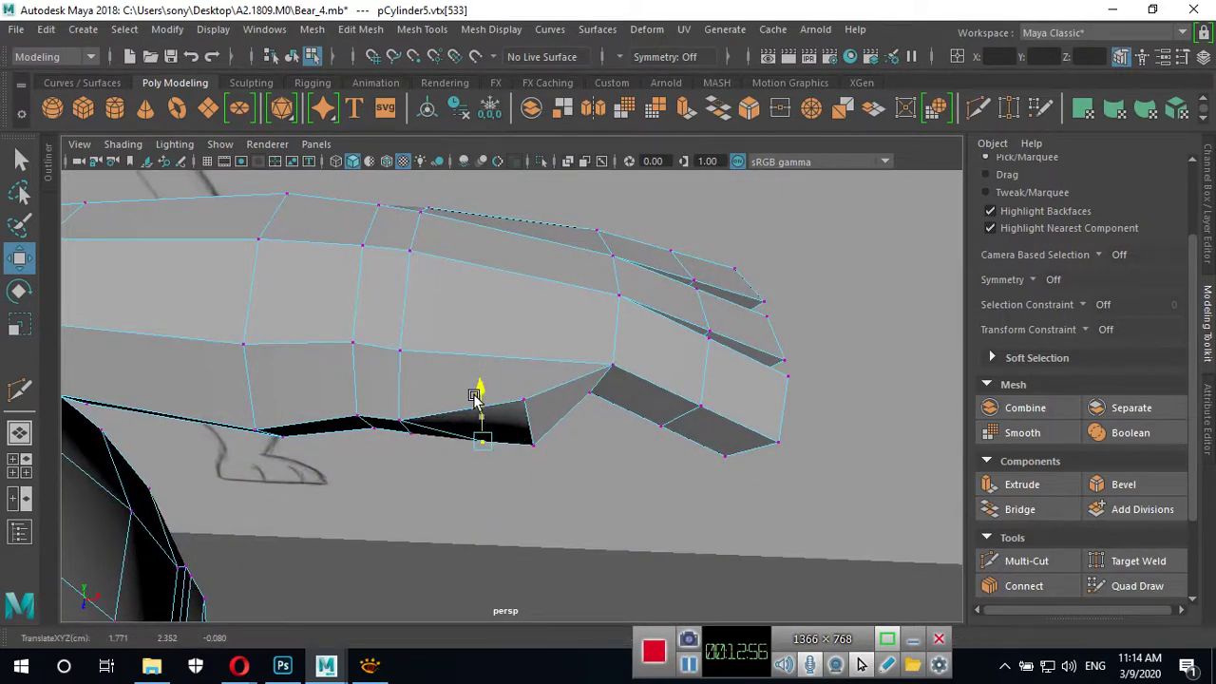
mouse_move(563, 445)
left_mouse_down()
mouse_move(535, 488)
mouse_move(619, 440)
mouse_move(580, 498)
mouse_move(557, 394)
left_mouse_up()
left_click(534, 454)
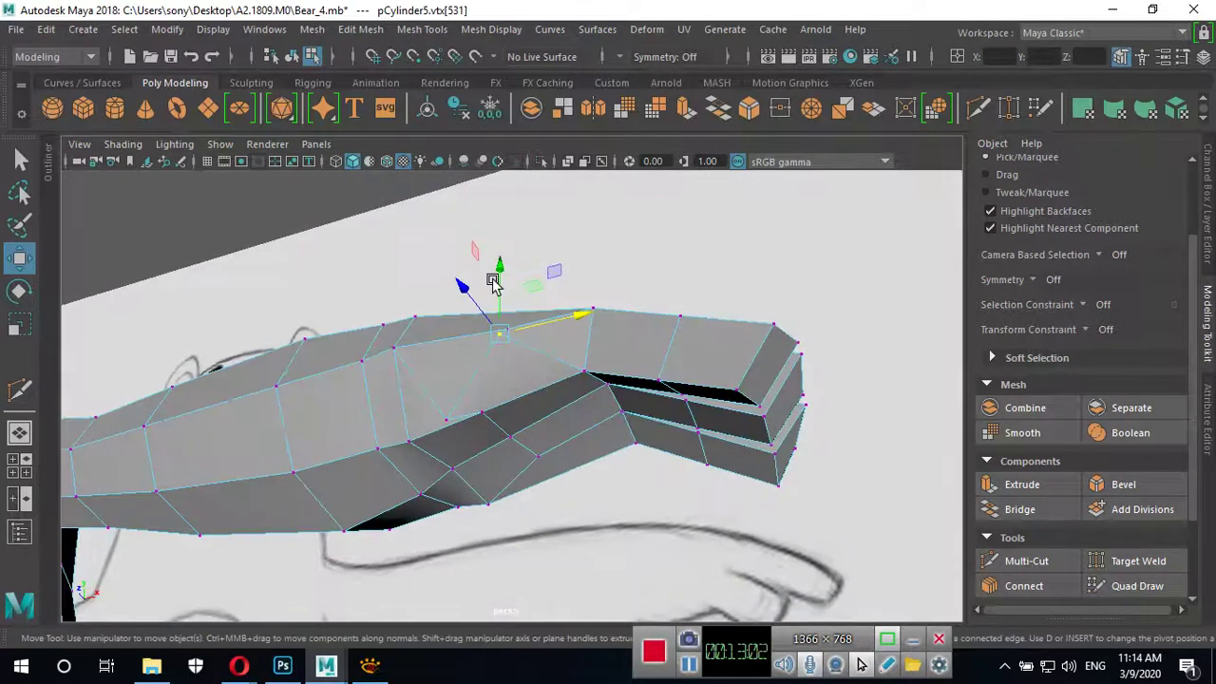
mouse_move(494, 276)
left_mouse_down()
mouse_move(503, 426)
mouse_move(480, 489)
left_mouse_up()
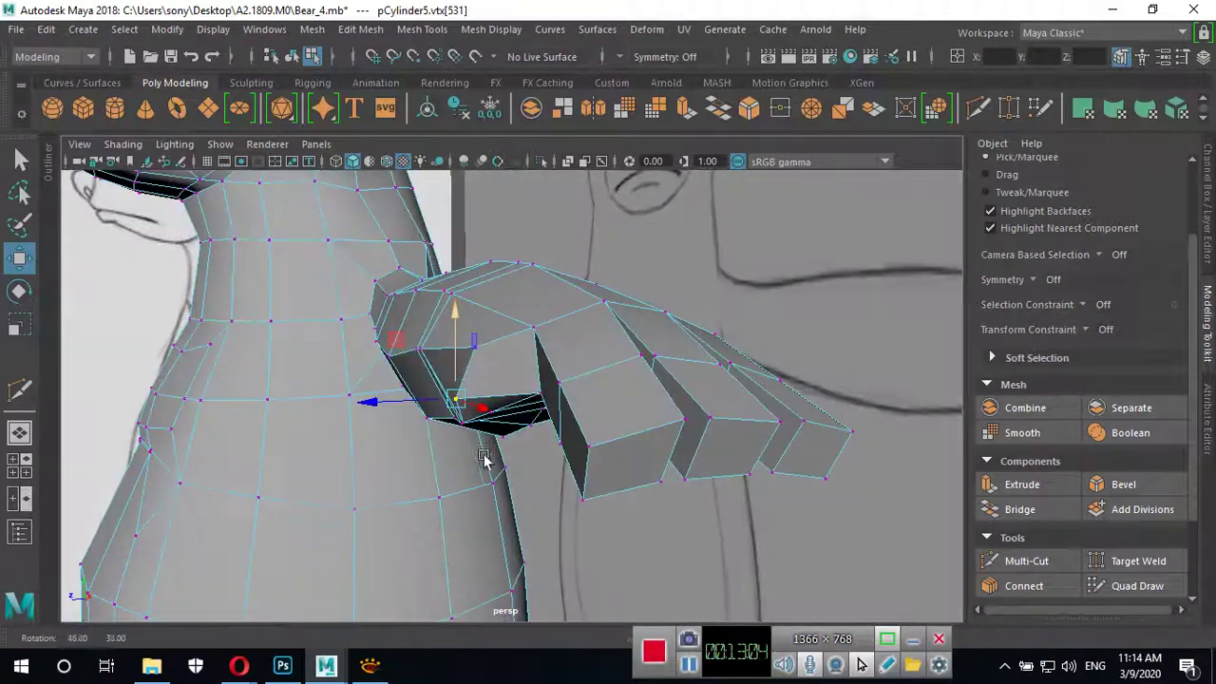
Slide another wrist vertex along X and Z to reshape the notch under the palm.
left_click(765, 280)
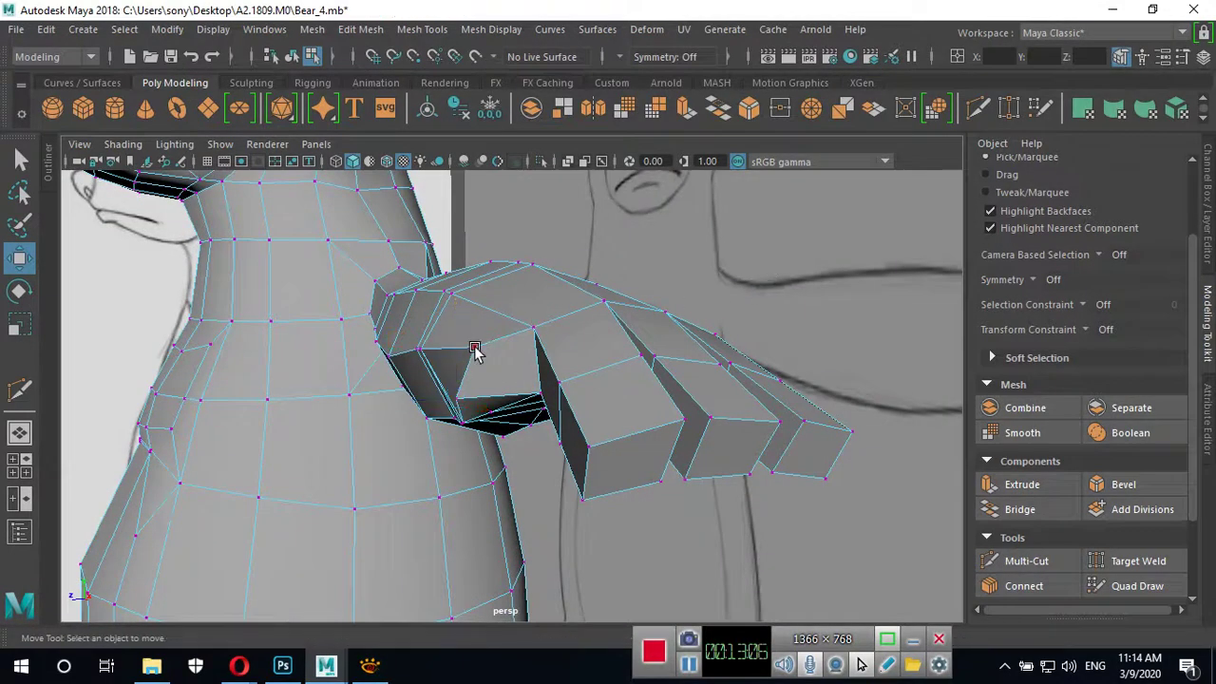
left_click(475, 349)
mouse_move(484, 352)
left_mouse_down()
mouse_move(447, 321)
mouse_move(711, 493)
left_mouse_up()
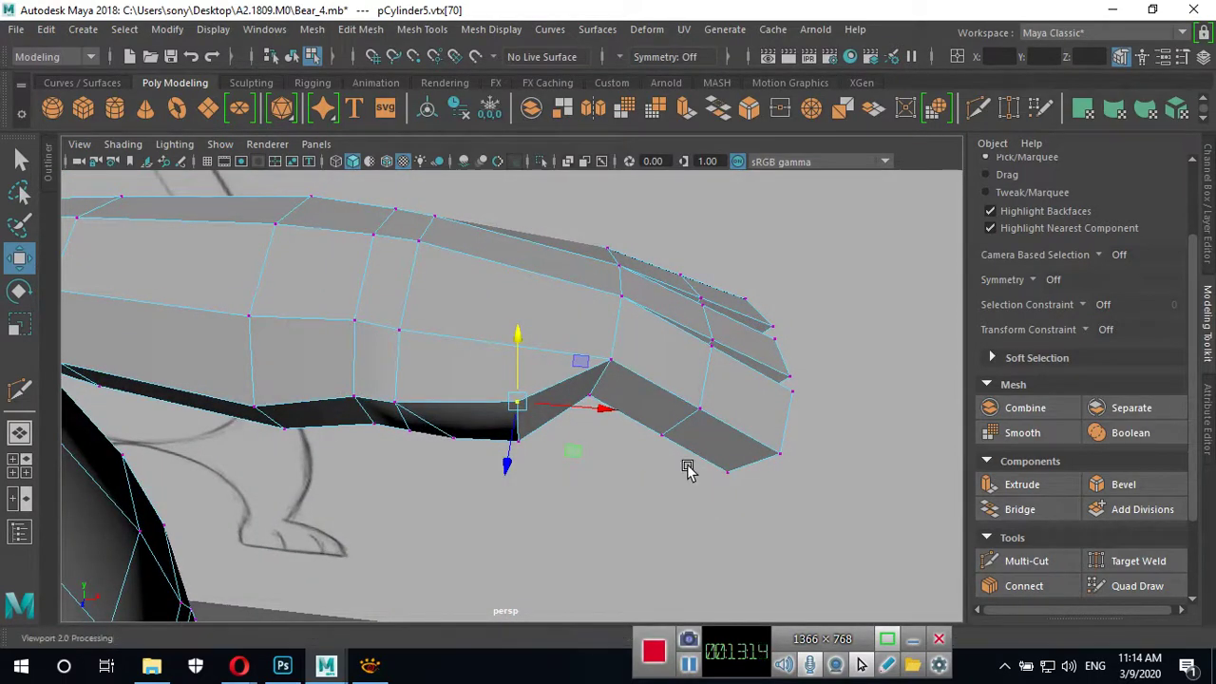
left_click_drag(665, 425, 511, 446, "alt")
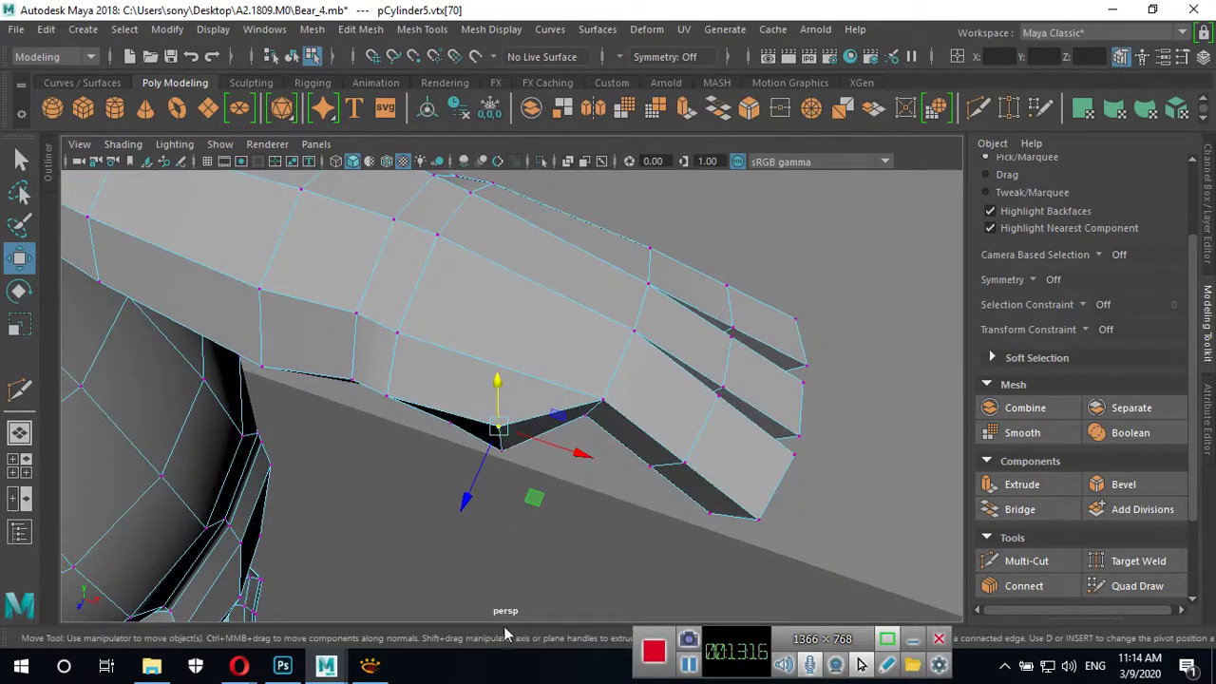
mouse_move(608, 517)
left_mouse_down("alt")
mouse_move(598, 488)
mouse_move(633, 428)
mouse_move(587, 442)
mouse_move(564, 495)
left_mouse_up("alt")
mouse_move(439, 466)
left_mouse_down()
mouse_move(483, 440)
mouse_move(588, 490)
left_mouse_up()
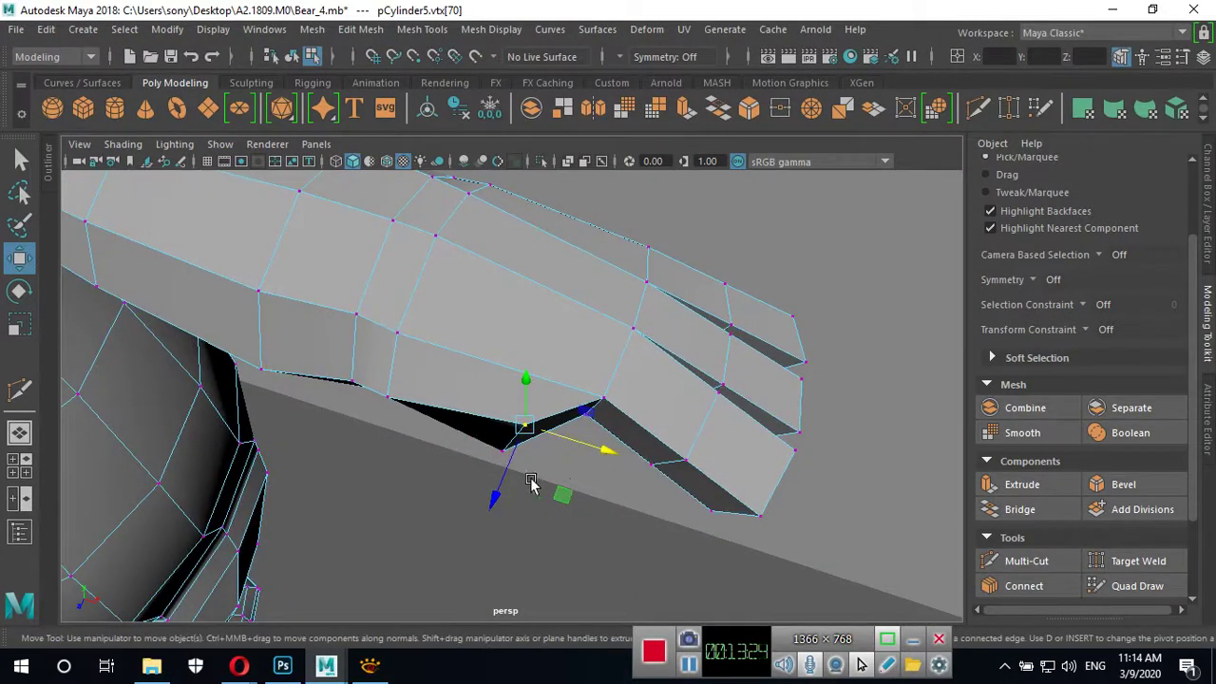
left_click_drag(611, 450, 631, 447)
mouse_move(516, 501)
left_mouse_down()
mouse_move(560, 453)
mouse_move(503, 425)
mouse_move(608, 418)
left_mouse_up()
Raise the lower wrist vertices along Y to refine the wrist contour.
left_click(468, 429)
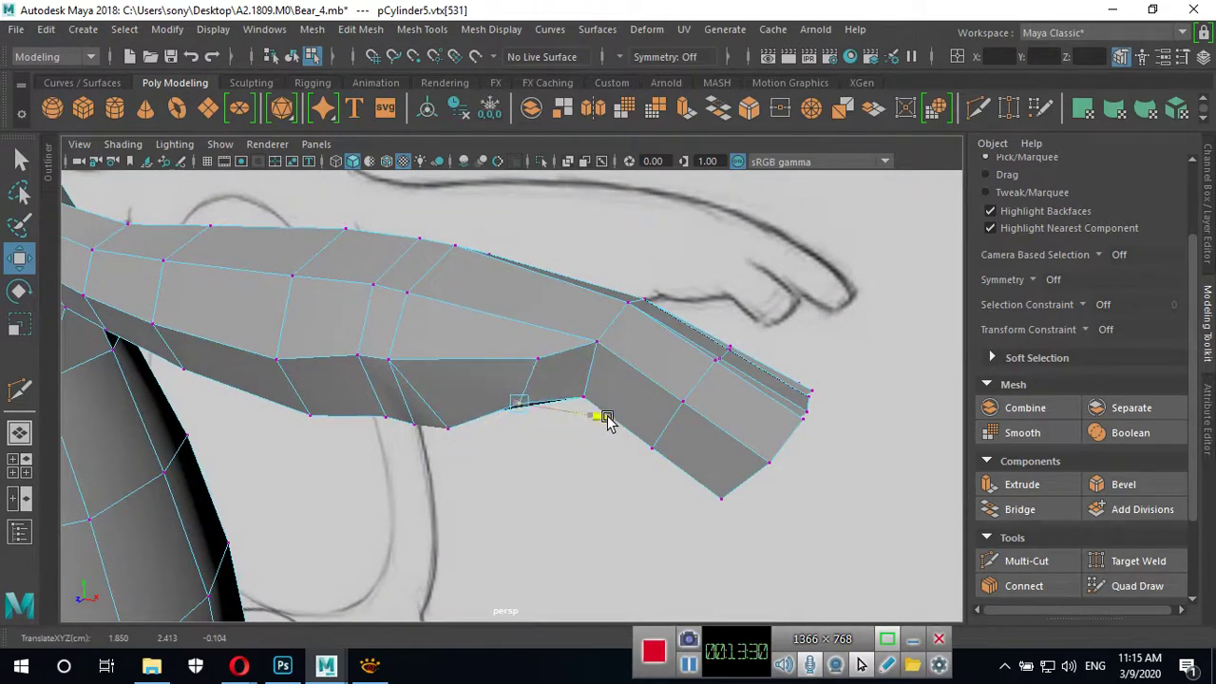
mouse_move(494, 397)
left_mouse_down("alt")
mouse_move(565, 407)
mouse_move(573, 352)
mouse_move(589, 354)
mouse_move(489, 408)
mouse_move(440, 394)
mouse_move(333, 448)
mouse_move(497, 494)
mouse_move(472, 427)
left_mouse_up("alt")
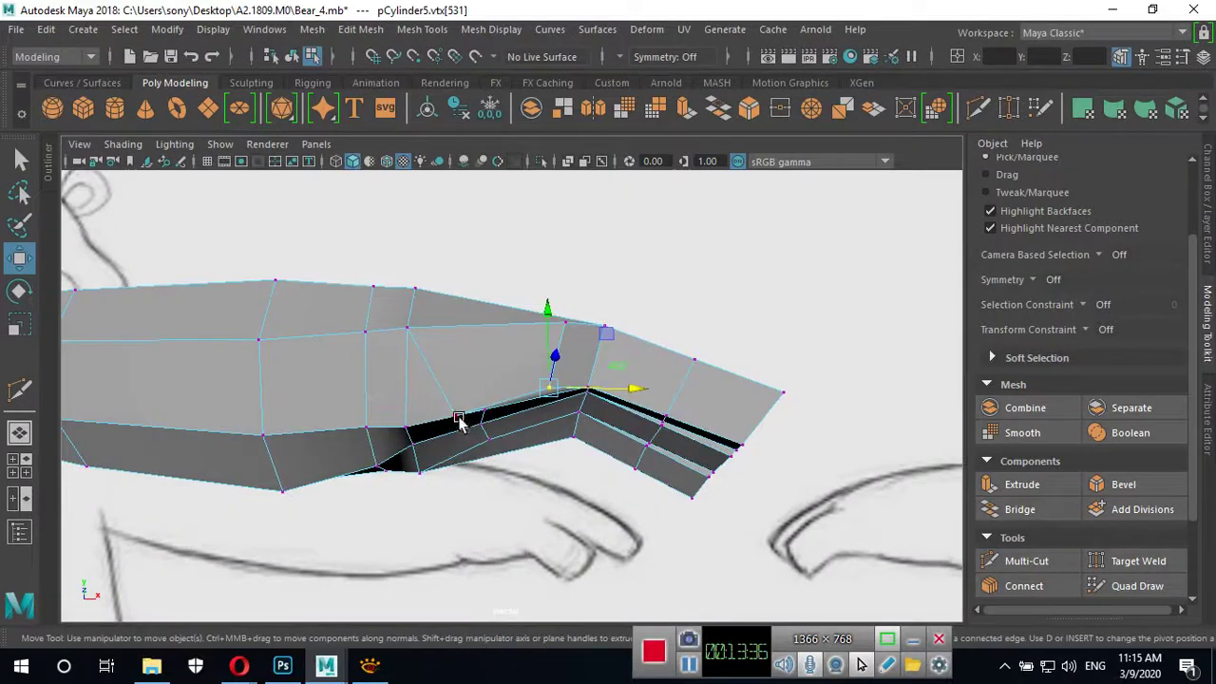
left_click(459, 420)
mouse_move(461, 339)
left_mouse_down()
mouse_move(465, 304)
mouse_move(507, 440)
mouse_move(492, 407)
mouse_move(492, 442)
mouse_move(459, 380)
left_mouse_up()
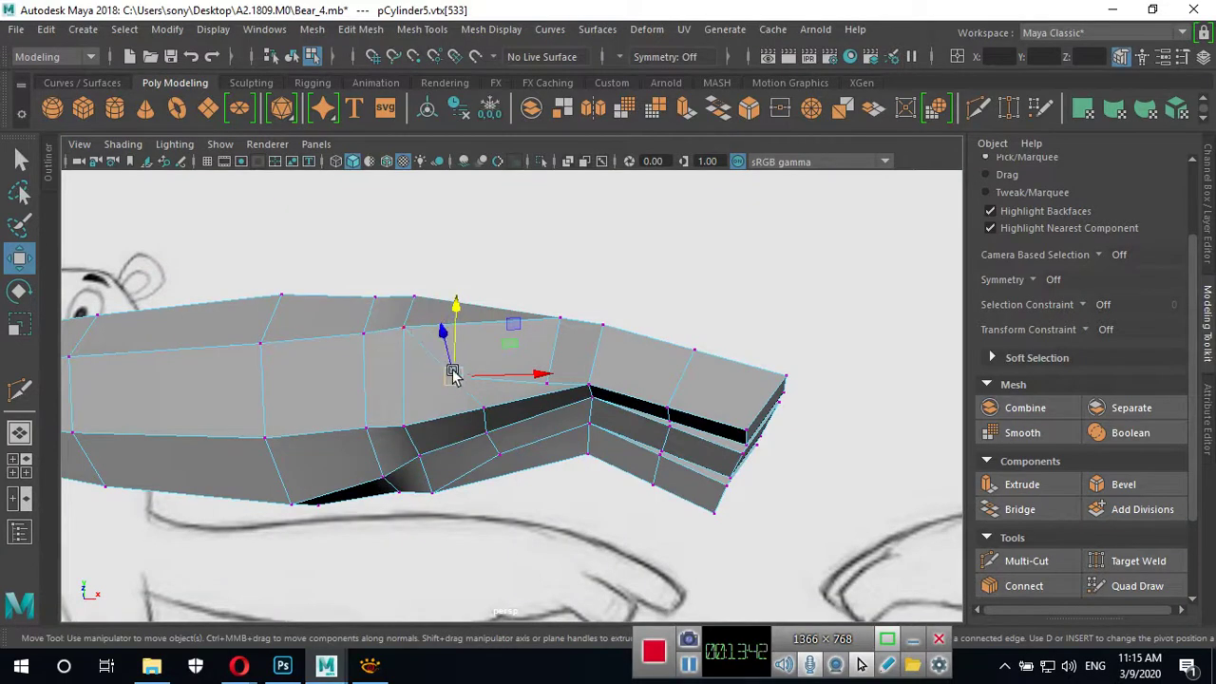
mouse_move(529, 425)
left_mouse_down("alt")
mouse_move(482, 408)
mouse_move(440, 421)
mouse_move(370, 412)
mouse_move(377, 478)
mouse_move(543, 481)
mouse_move(570, 418)
mouse_move(546, 380)
mouse_move(535, 450)
mouse_move(522, 424)
left_mouse_up("alt")
mouse_move(486, 335)
left_mouse_down()
mouse_move(497, 421)
mouse_move(643, 459)
mouse_move(565, 413)
left_mouse_up()
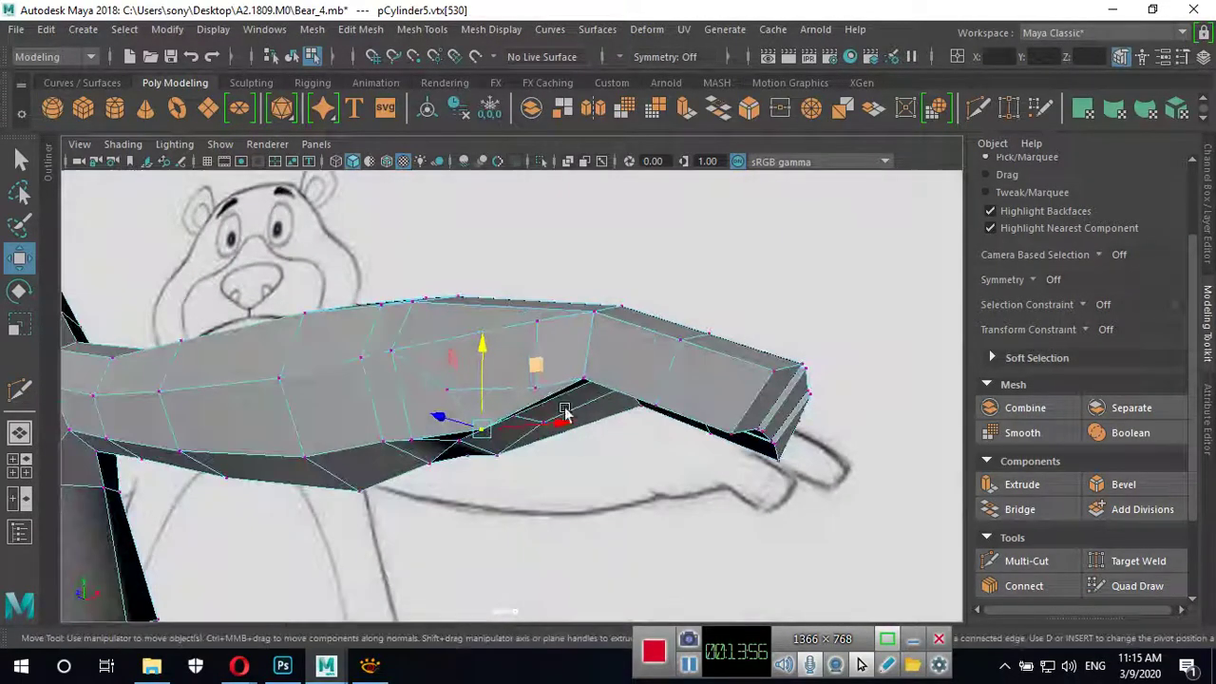
left_click_drag(538, 325, 538, 314)
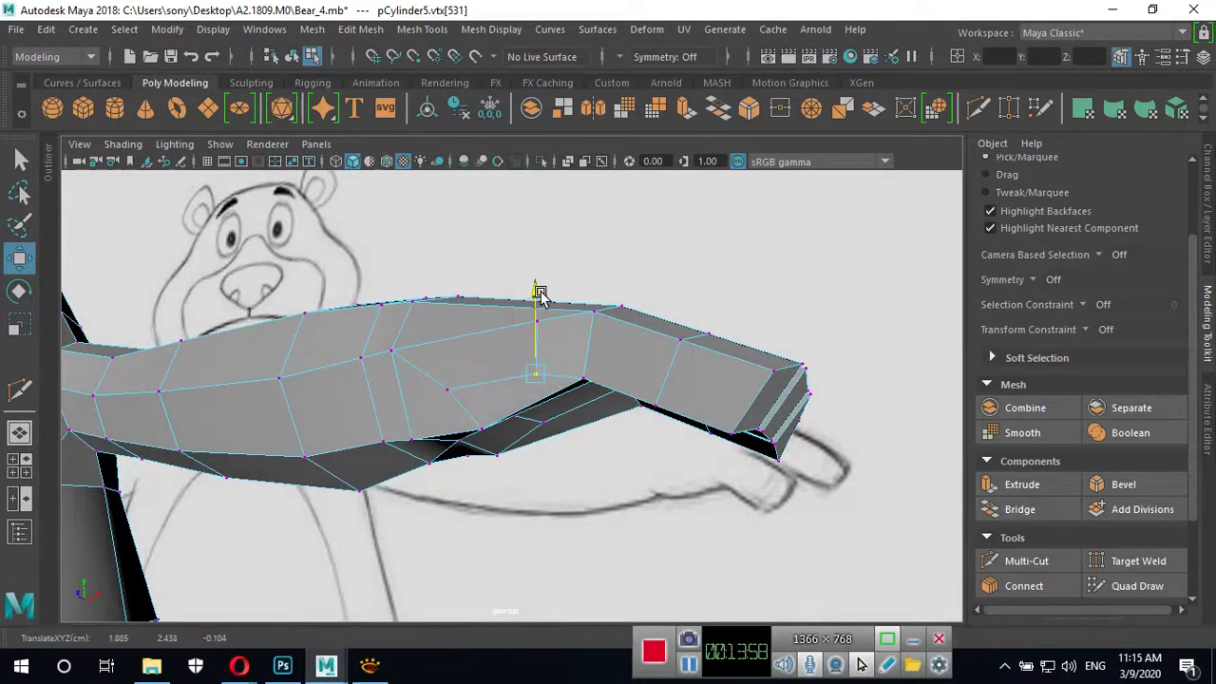
Orbit around the arm and switch the mesh to edge selection.
mouse_move(529, 387)
left_mouse_down("alt")
mouse_move(503, 420)
mouse_move(516, 375)
mouse_move(578, 375)
mouse_move(583, 418)
mouse_move(518, 462)
mouse_move(484, 462)
mouse_move(551, 443)
mouse_move(540, 423)
left_mouse_up("alt")
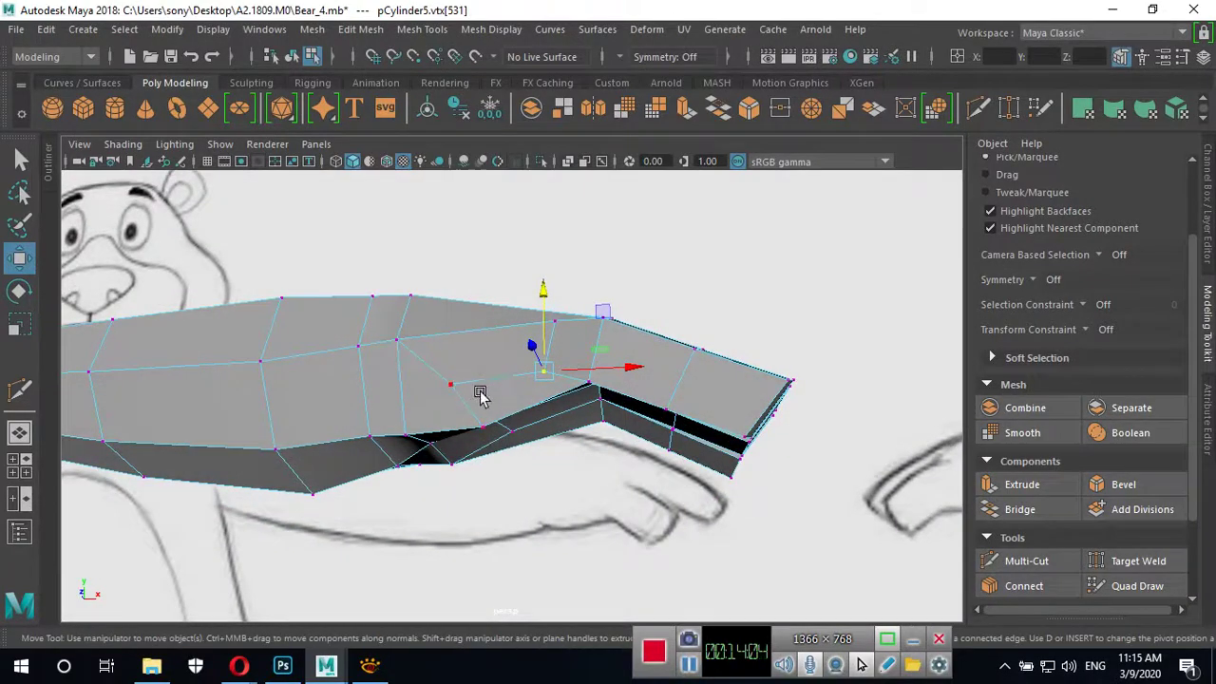
mouse_move(535, 404)
left_mouse_down("alt")
mouse_move(532, 385)
mouse_move(497, 412)
mouse_move(510, 361)
mouse_move(495, 428)
mouse_move(516, 380)
mouse_move(489, 394)
mouse_move(491, 374)
mouse_move(510, 357)
mouse_move(496, 450)
mouse_move(510, 401)
left_mouse_up("alt")
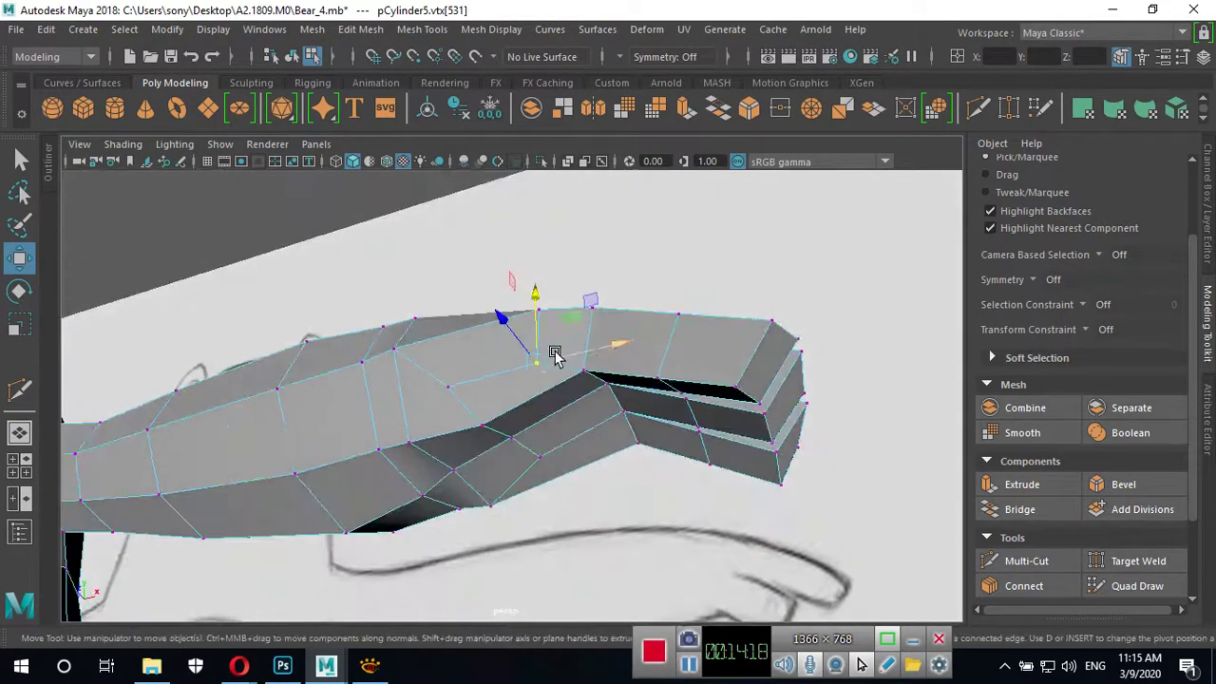
right_click_drag(526, 175, 539, 131)
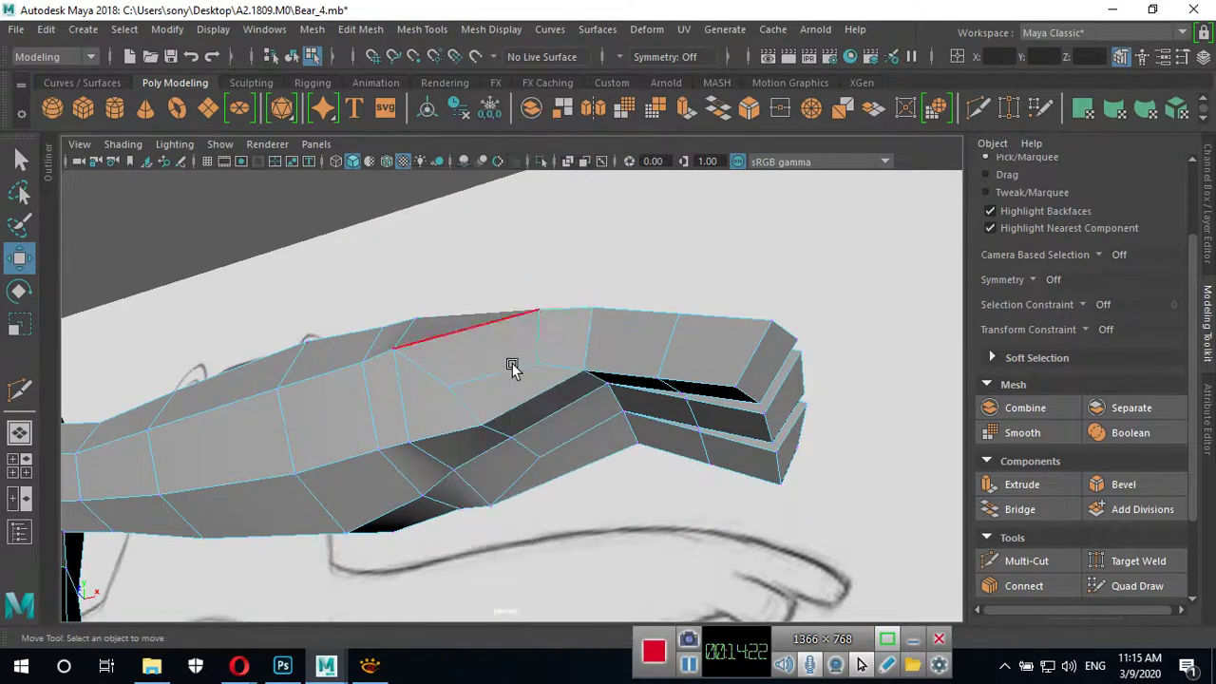
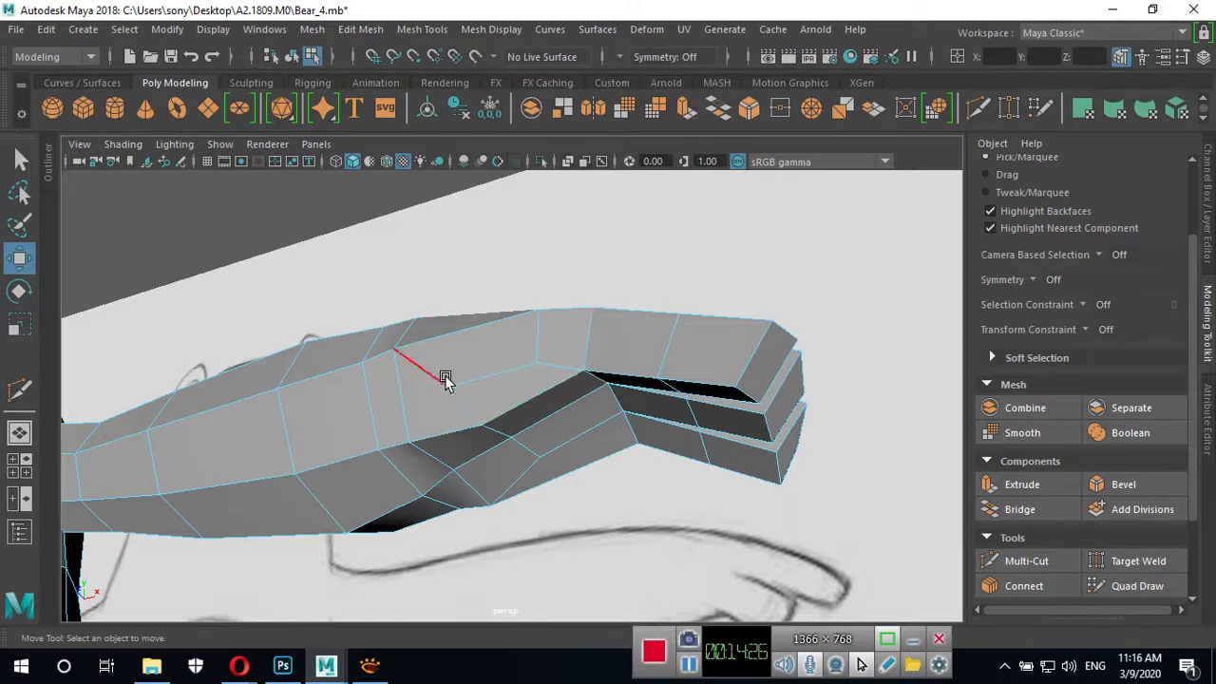
Try a few edge selections, then clear them and orbit around the arm's underside in vertex mode.
left_click(488, 377)
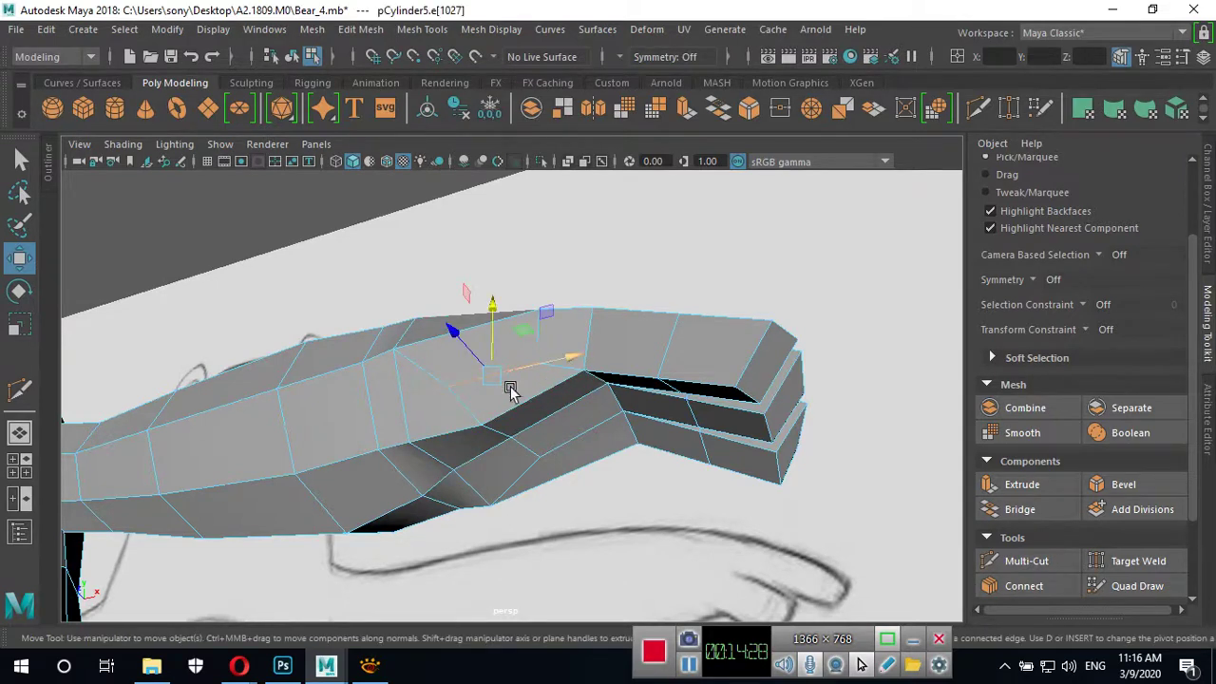
left_click(463, 403, "shift")
left_click(434, 376, "shift")
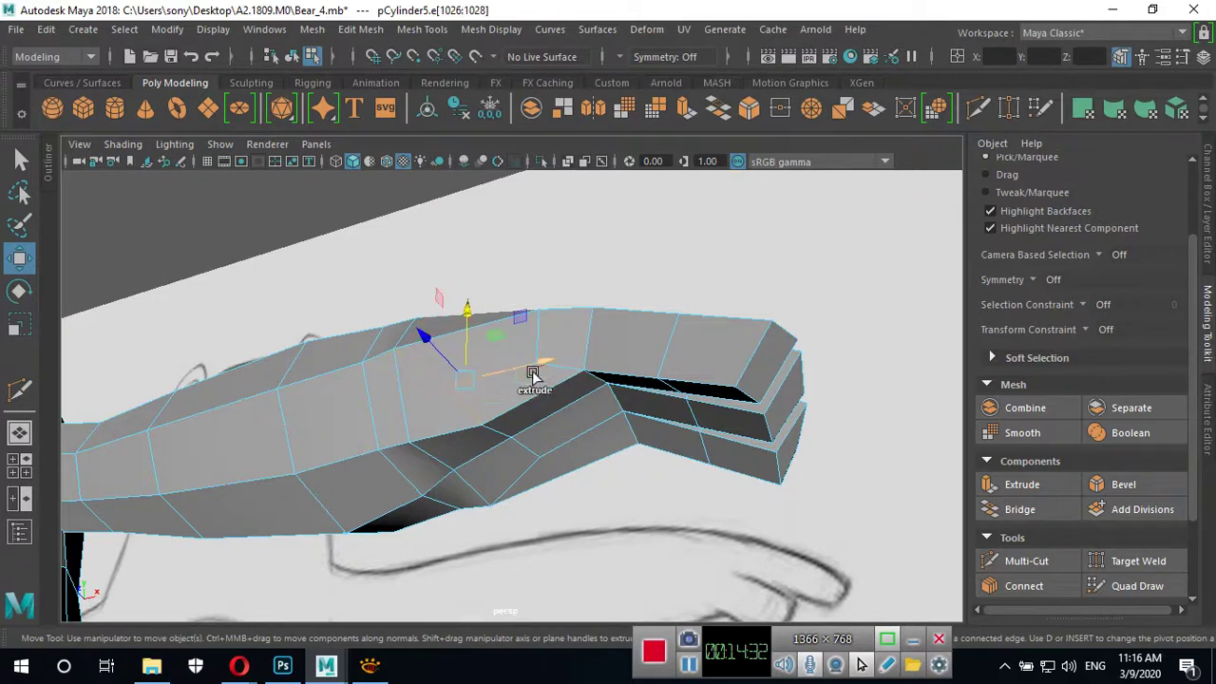
left_click(560, 357)
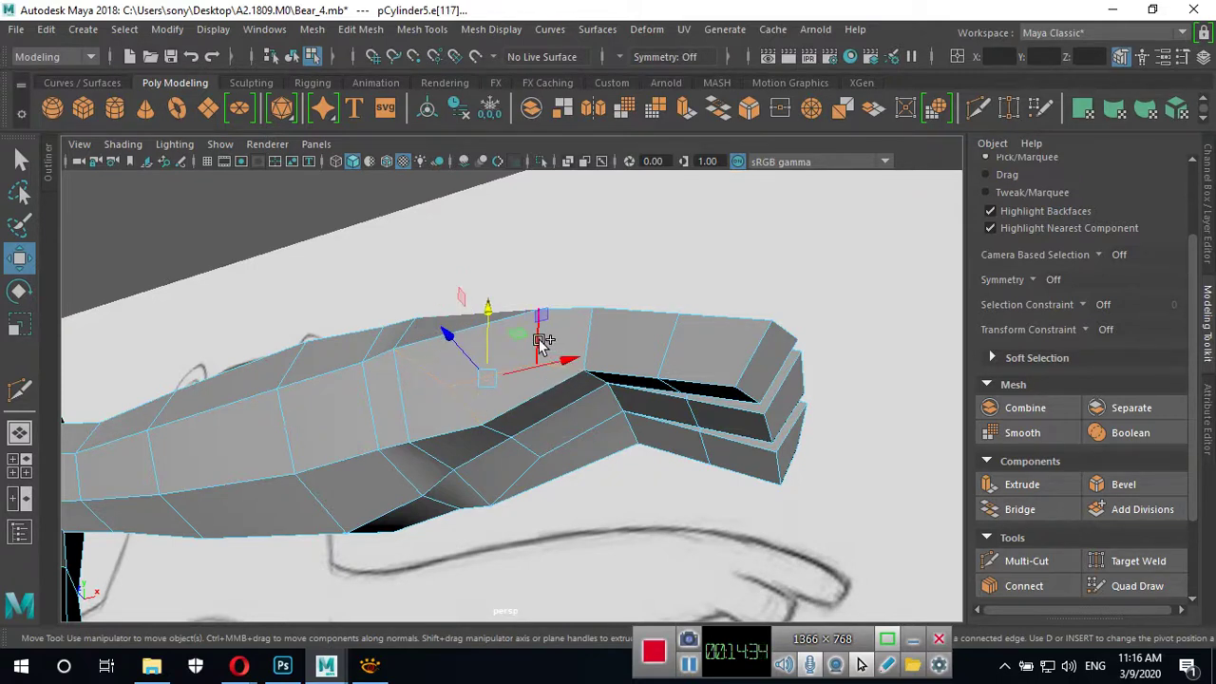
mouse_move(542, 342)
left_mouse_down("alt")
mouse_move(592, 372)
mouse_move(507, 442)
mouse_move(579, 432)
left_mouse_up("alt")
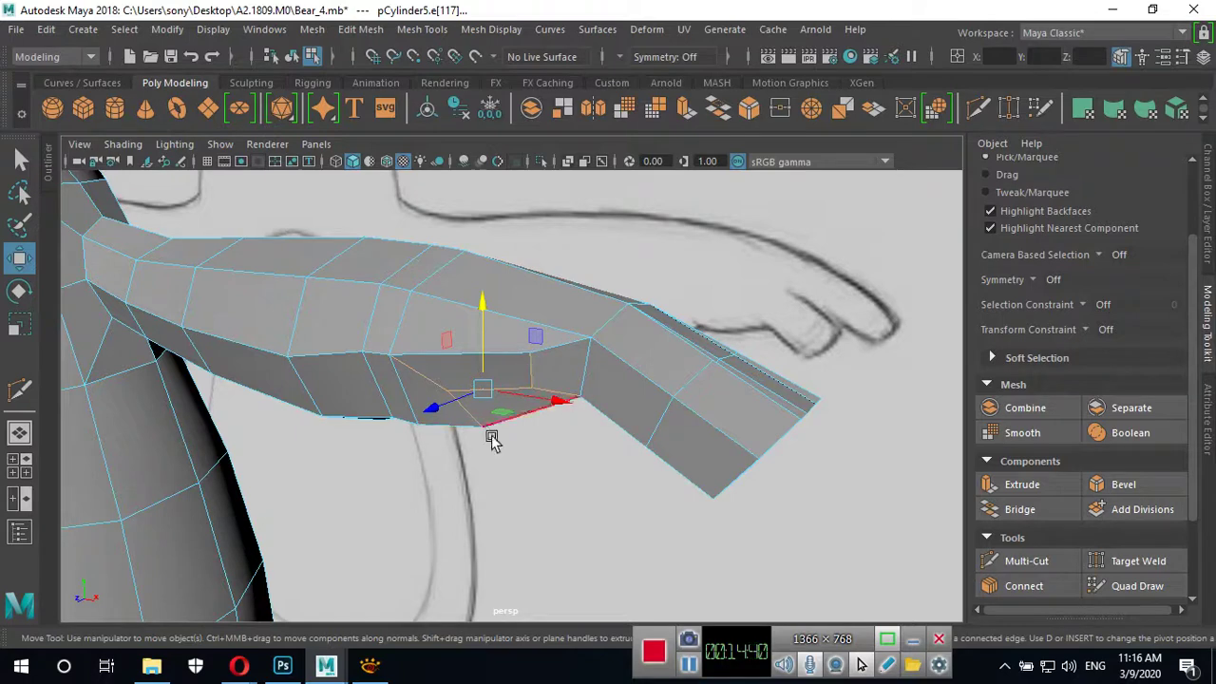
left_click(563, 456)
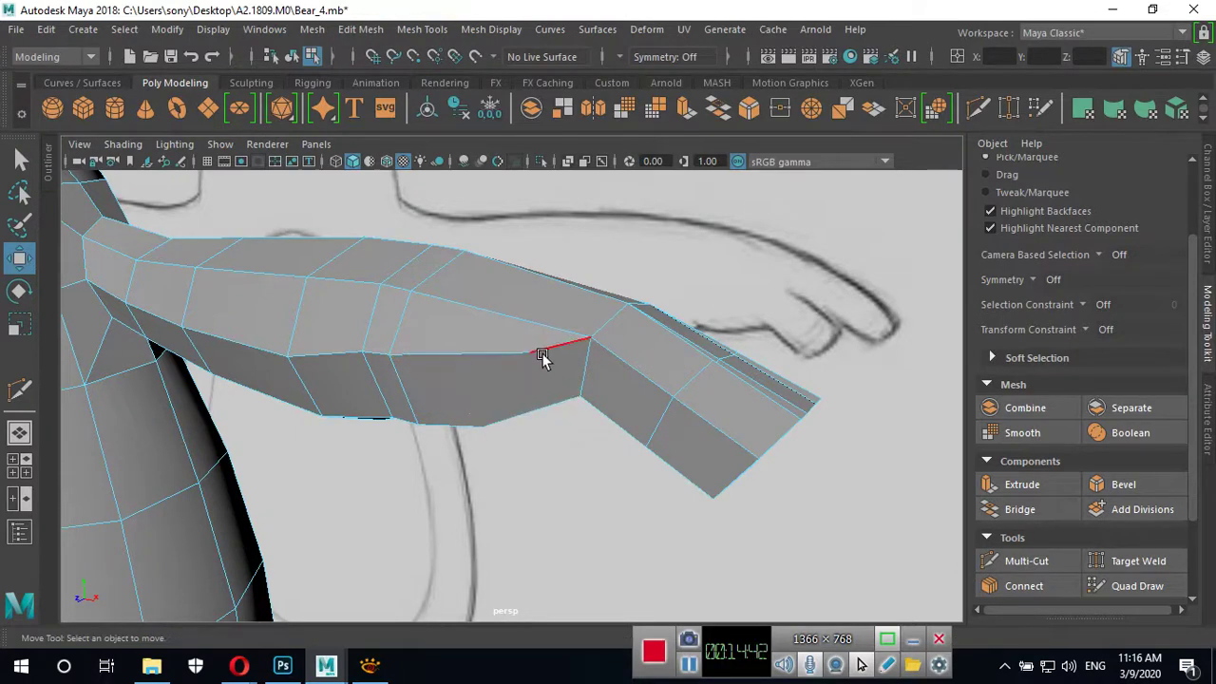
right_click_drag(542, 357, 478, 152)
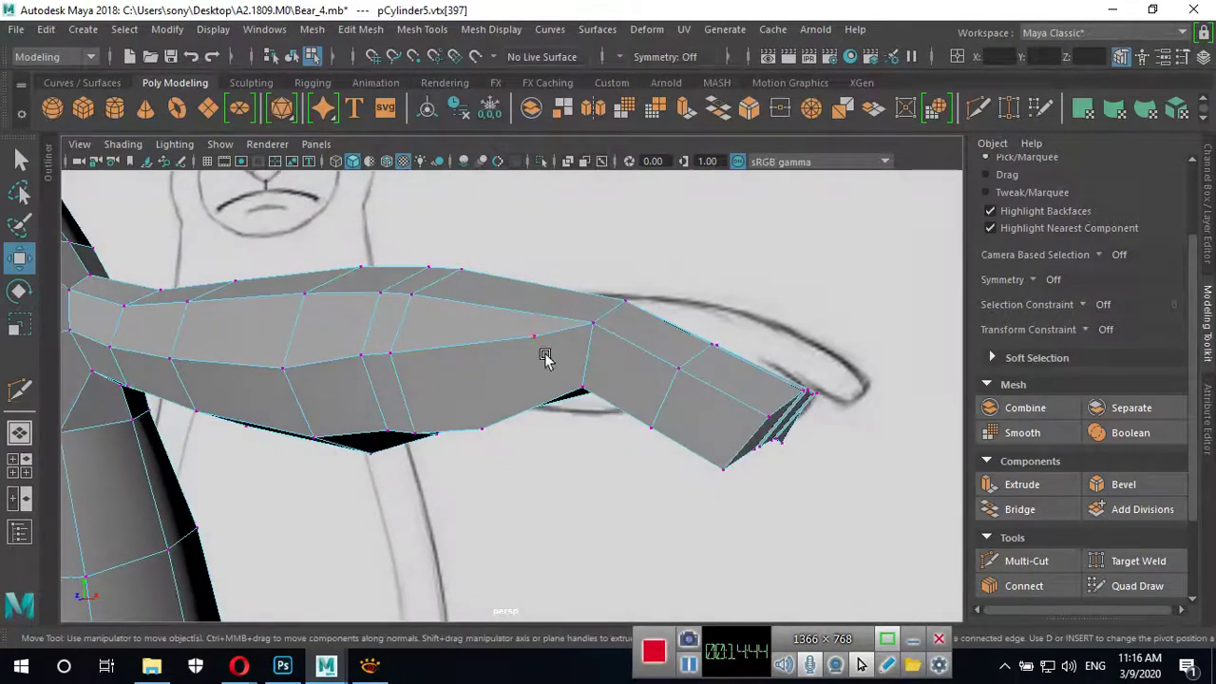
mouse_move(529, 434)
left_mouse_down("alt")
mouse_move(557, 332)
mouse_move(583, 399)
mouse_move(464, 373)
left_mouse_up("alt")
mouse_move(613, 385)
left_mouse_down("alt")
mouse_move(557, 495)
mouse_move(557, 469)
mouse_move(529, 448)
mouse_move(570, 320)
mouse_move(501, 431)
left_mouse_up("alt")
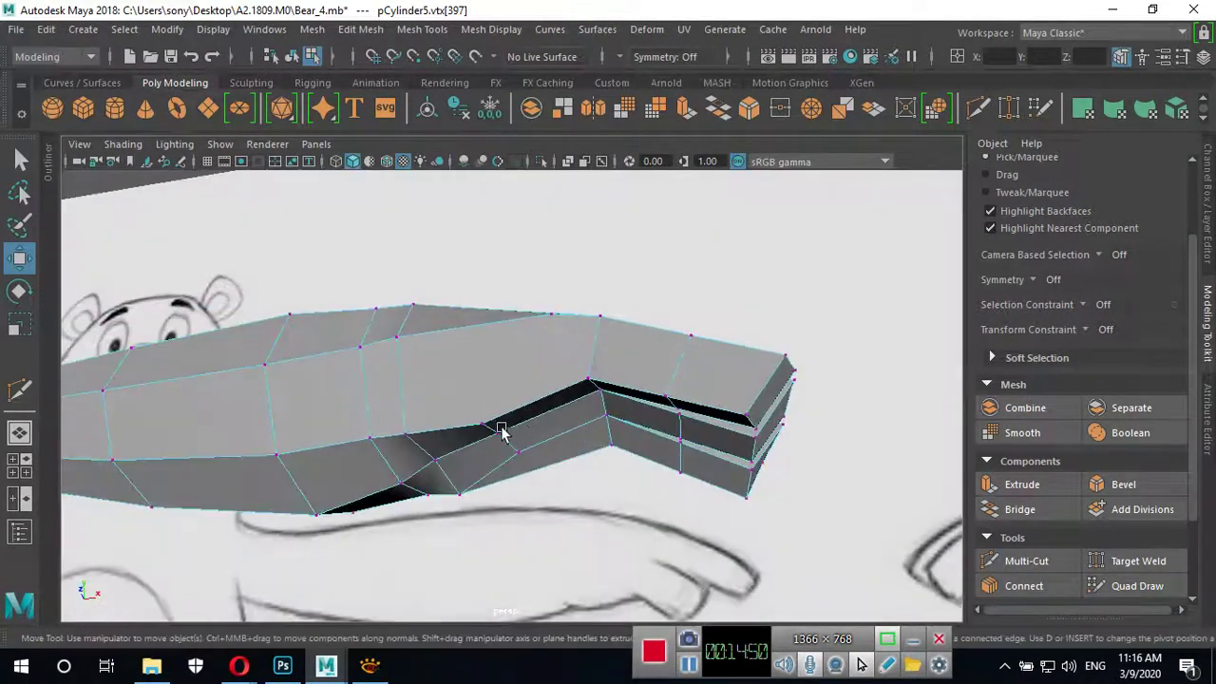
left_click_drag(574, 375, 576, 462, "alt")
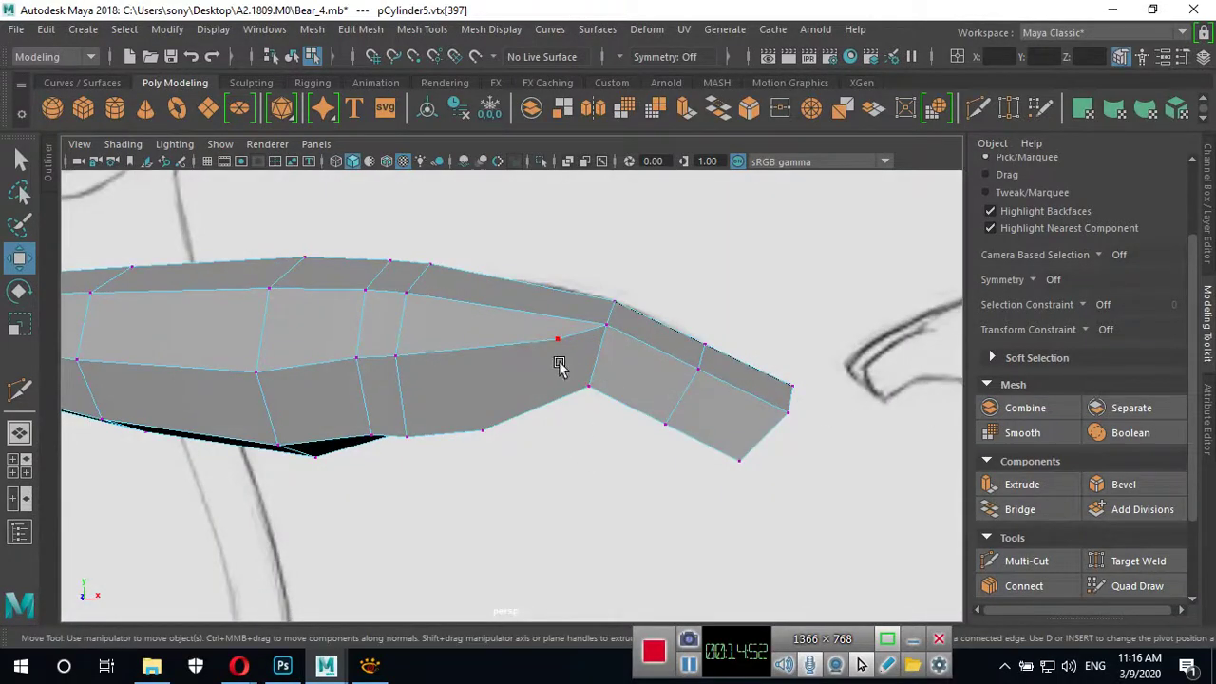
mouse_move(505, 408)
left_mouse_down("alt")
mouse_move(551, 408)
mouse_move(497, 361)
mouse_move(502, 383)
mouse_move(557, 402)
left_mouse_up("alt")
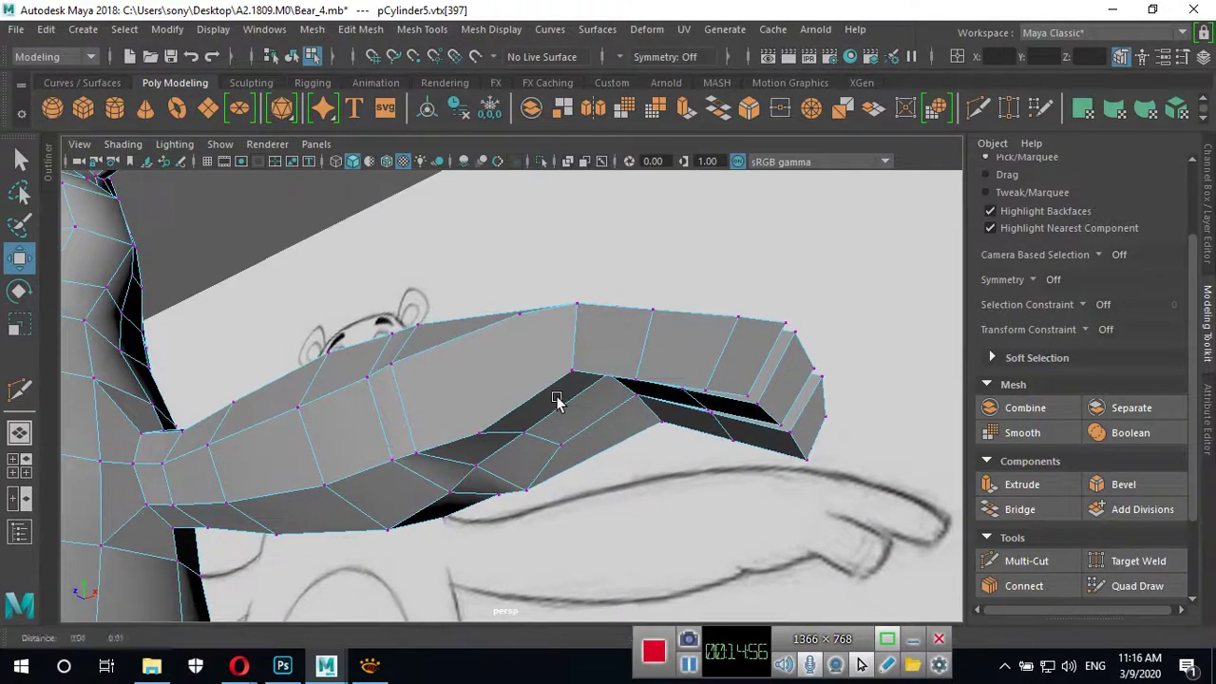
Multi-Cut across the arm's underside face and raise one of the new cut's vertices.
left_click(1004, 561)
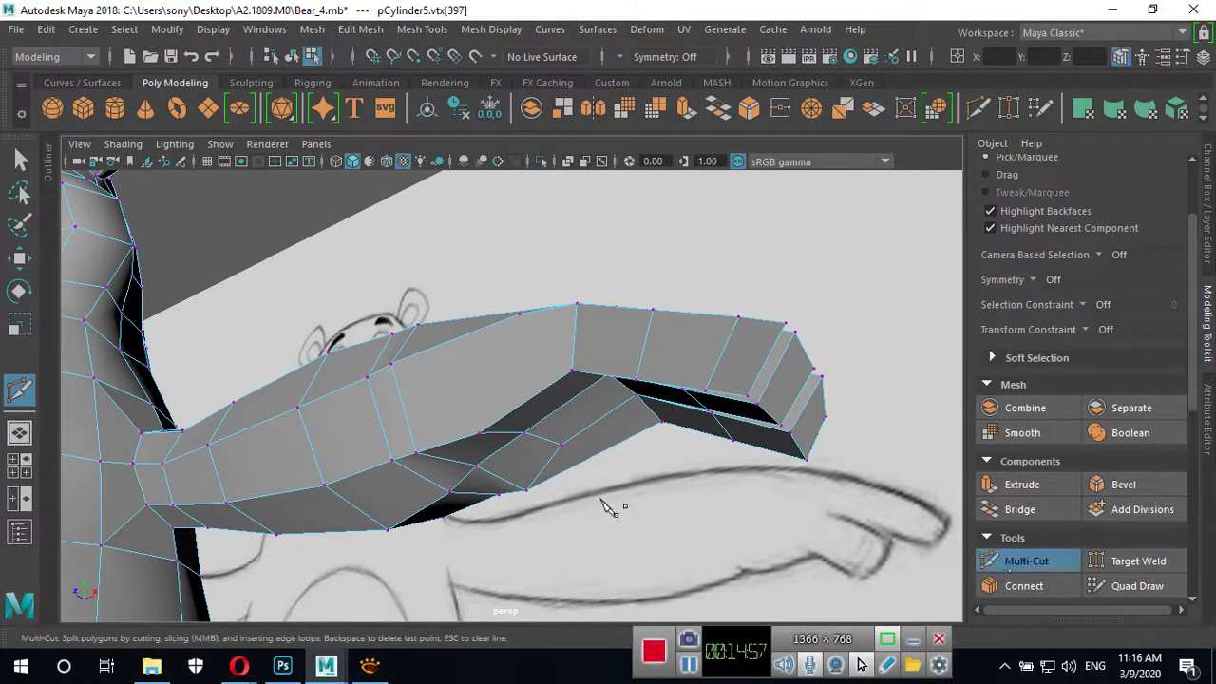
left_click(475, 444)
key("Return")
key("w")
mouse_move(534, 380)
left_mouse_down("alt")
mouse_move(359, 412)
mouse_move(412, 524)
mouse_move(579, 481)
mouse_move(513, 451)
mouse_move(603, 425)
left_mouse_up("alt")
left_click(479, 434)
mouse_move(514, 364)
left_mouse_down()
mouse_move(516, 342)
mouse_move(570, 529)
mouse_move(455, 431)
left_mouse_up()
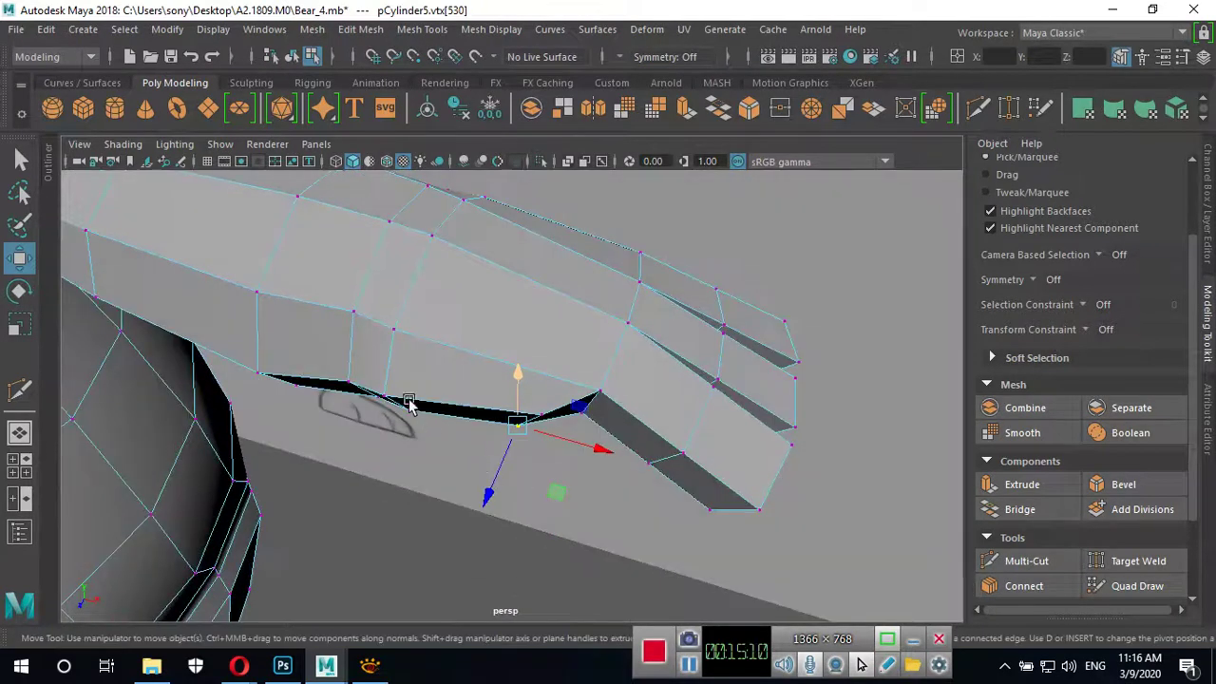
Nudge an underside edge of the arm along the sketch.
mouse_move(427, 504)
left_mouse_down("alt")
mouse_move(503, 478)
mouse_move(427, 434)
left_mouse_up("alt")
mouse_move(449, 433)
right_mouse_down()
mouse_move(404, 185)
mouse_move(445, 122)
right_mouse_up()
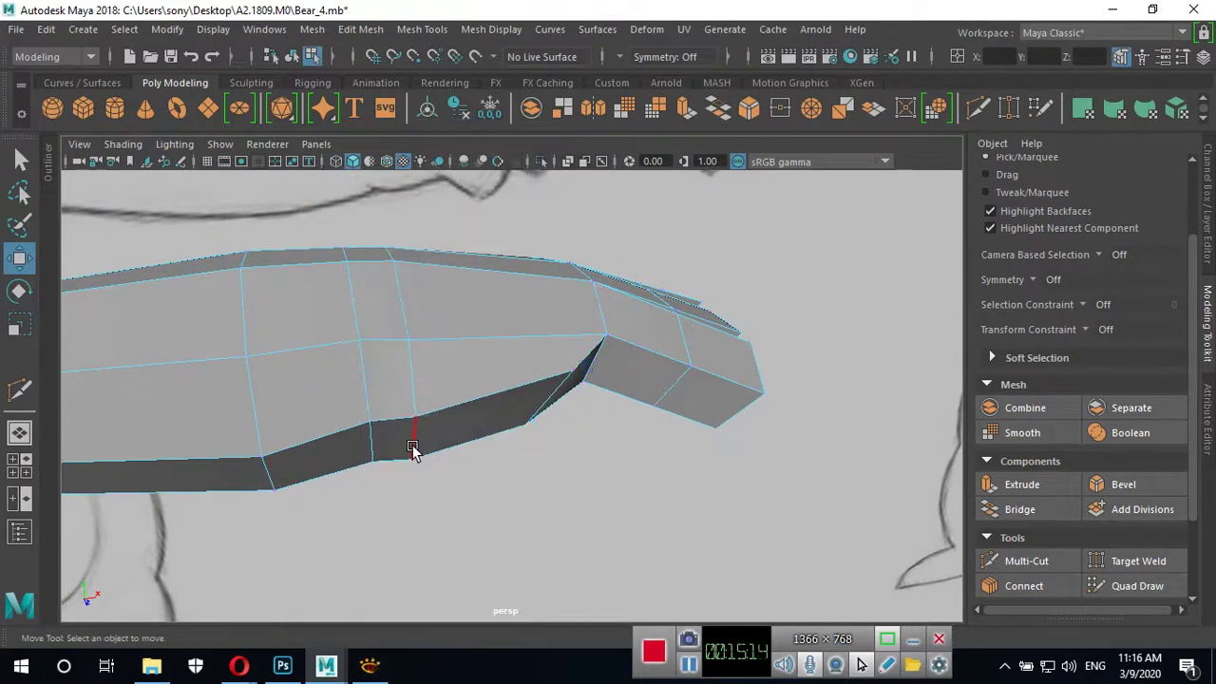
left_click(413, 448)
mouse_move(426, 483)
left_mouse_down()
mouse_move(502, 446)
mouse_move(519, 510)
mouse_move(504, 488)
left_mouse_up()
key("space")
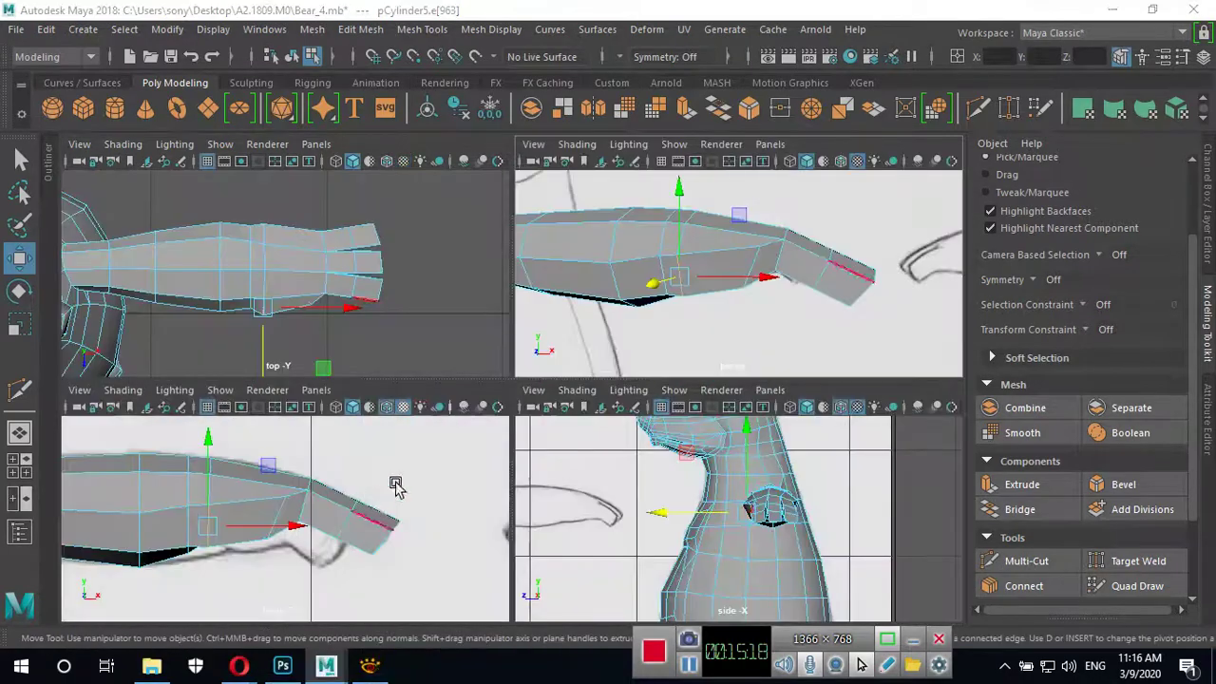
Lower the first lower-edge vertices of the arm and slide one right toward the sketch line.
key("space")
mouse_move(428, 497)
right_mouse_down("alt")
mouse_move(578, 429)
mouse_move(603, 429)
mouse_move(602, 482)
right_mouse_up("alt")
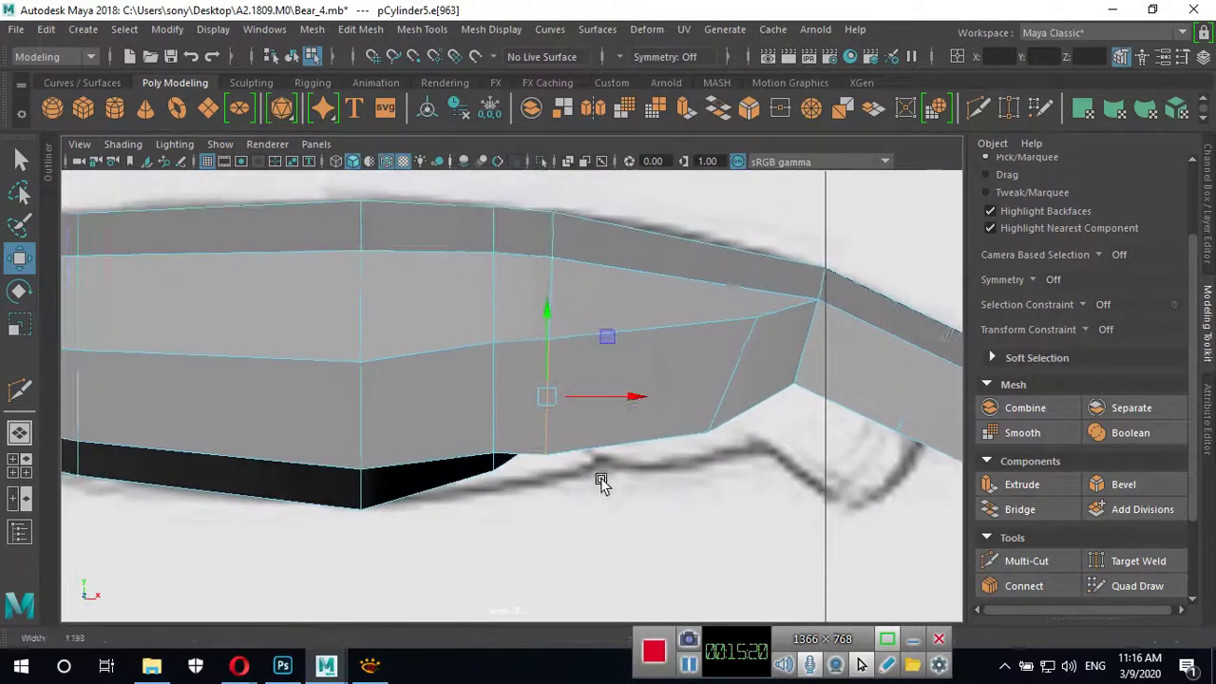
right_click_drag(601, 185, 586, 171)
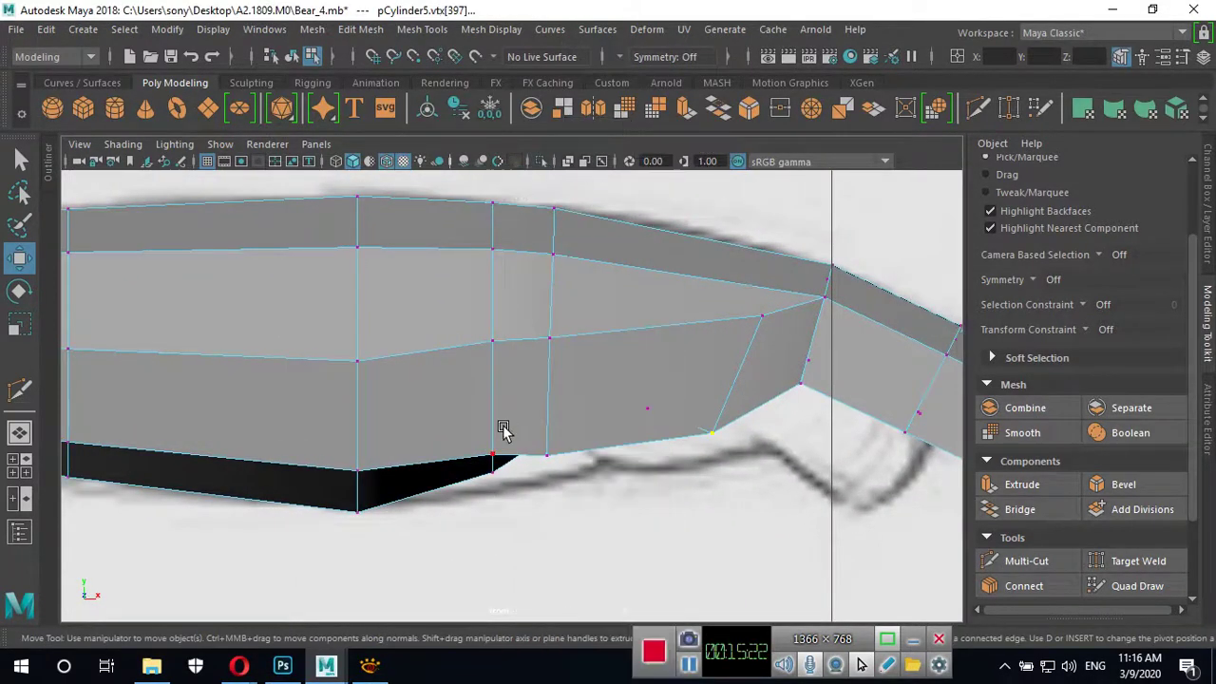
left_click_drag(605, 511, 642, 524)
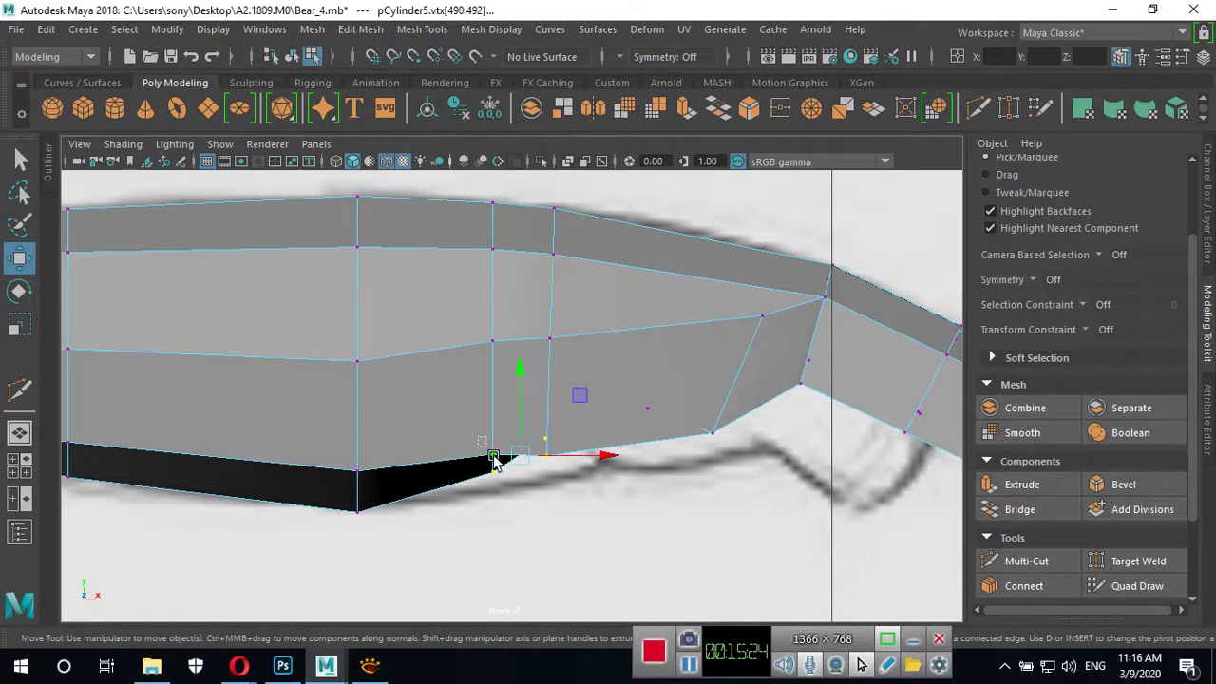
left_click_drag(493, 384, 495, 405)
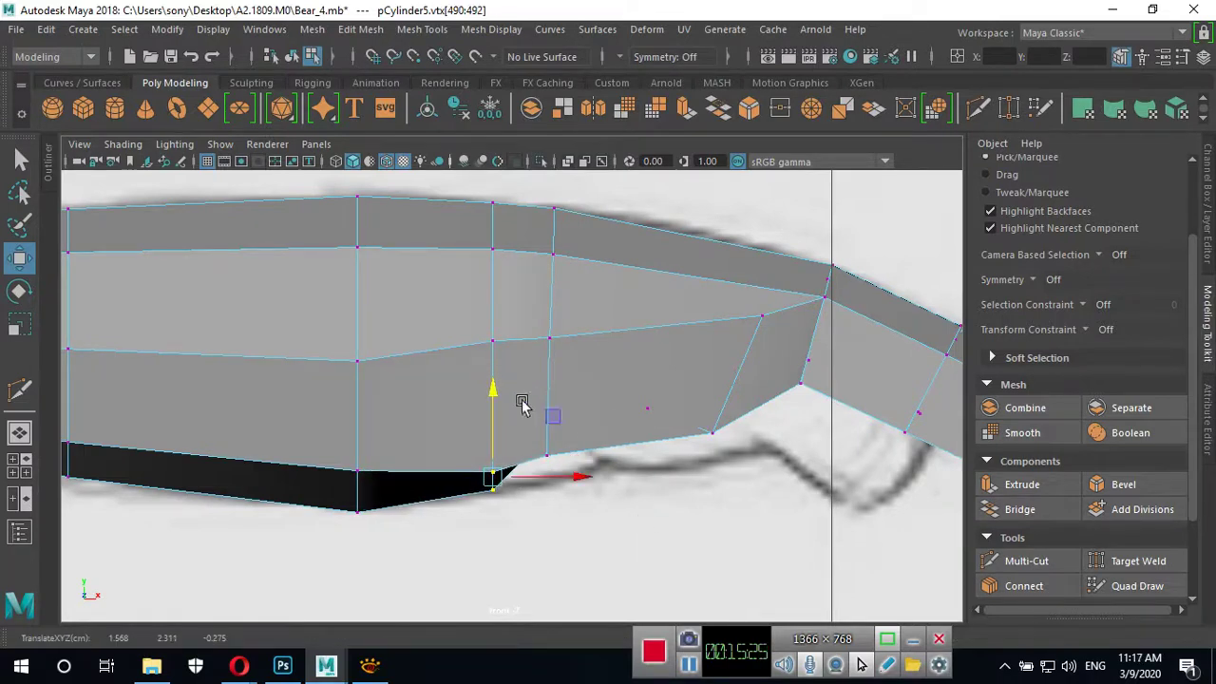
left_click(548, 456)
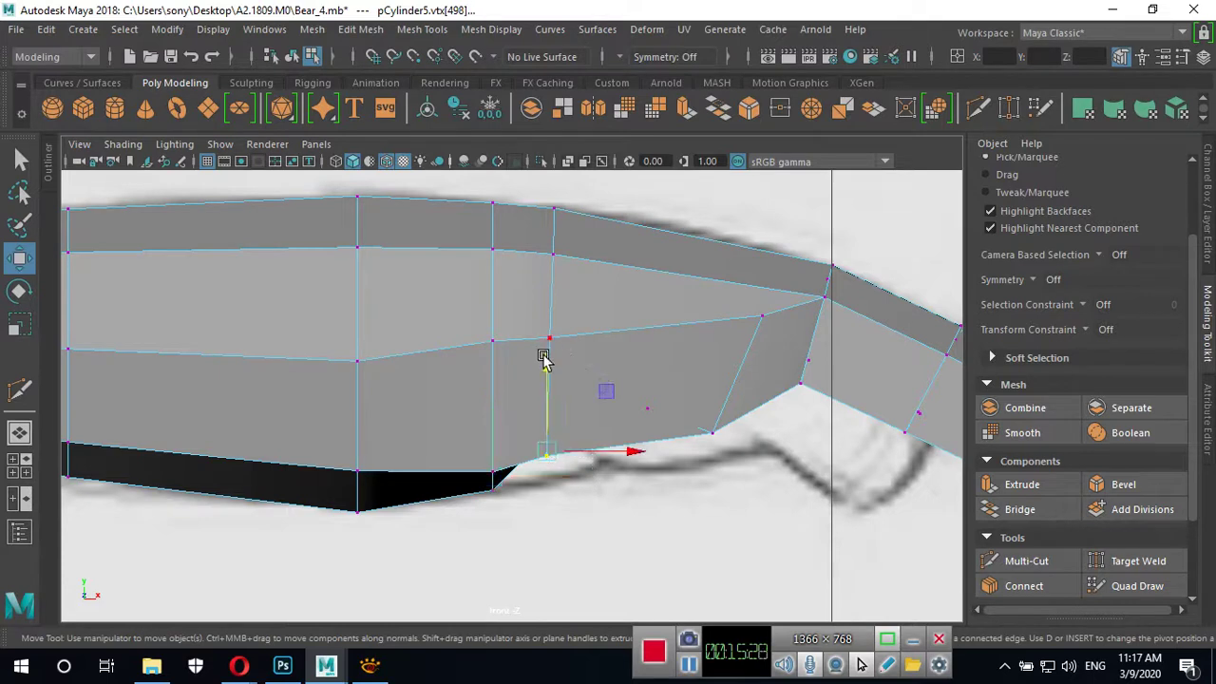
left_click_drag(547, 361, 548, 380)
left_click_drag(631, 472, 652, 475)
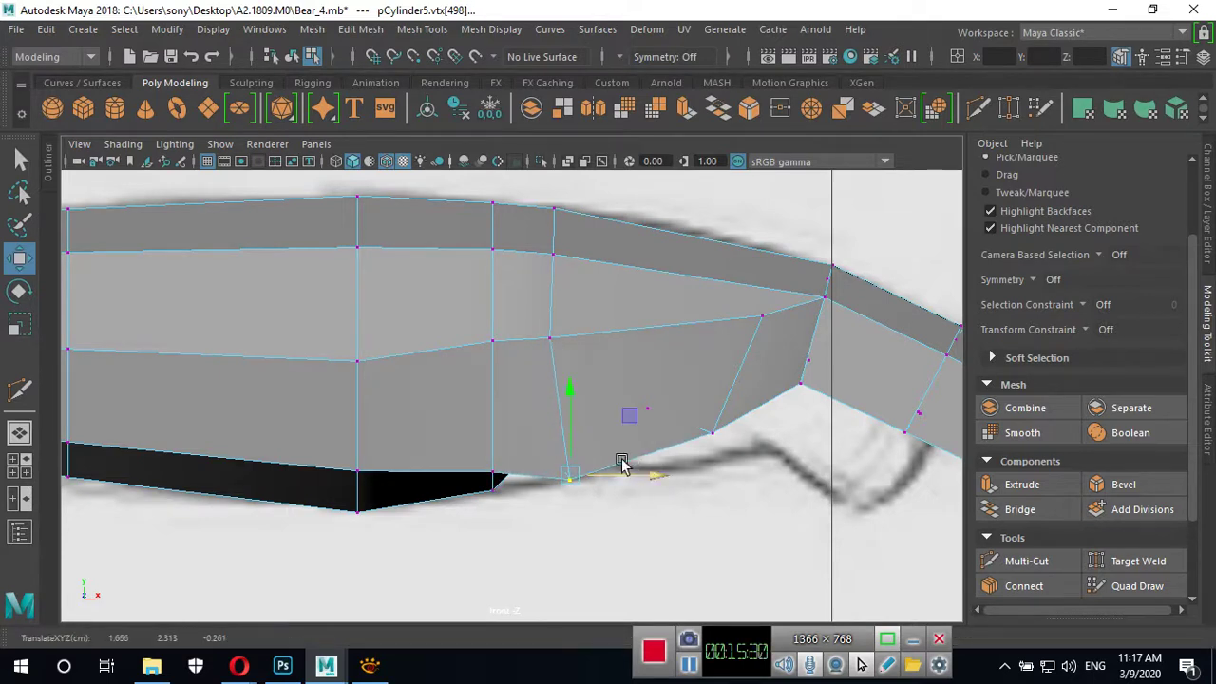
left_click(556, 339)
left_click(488, 470)
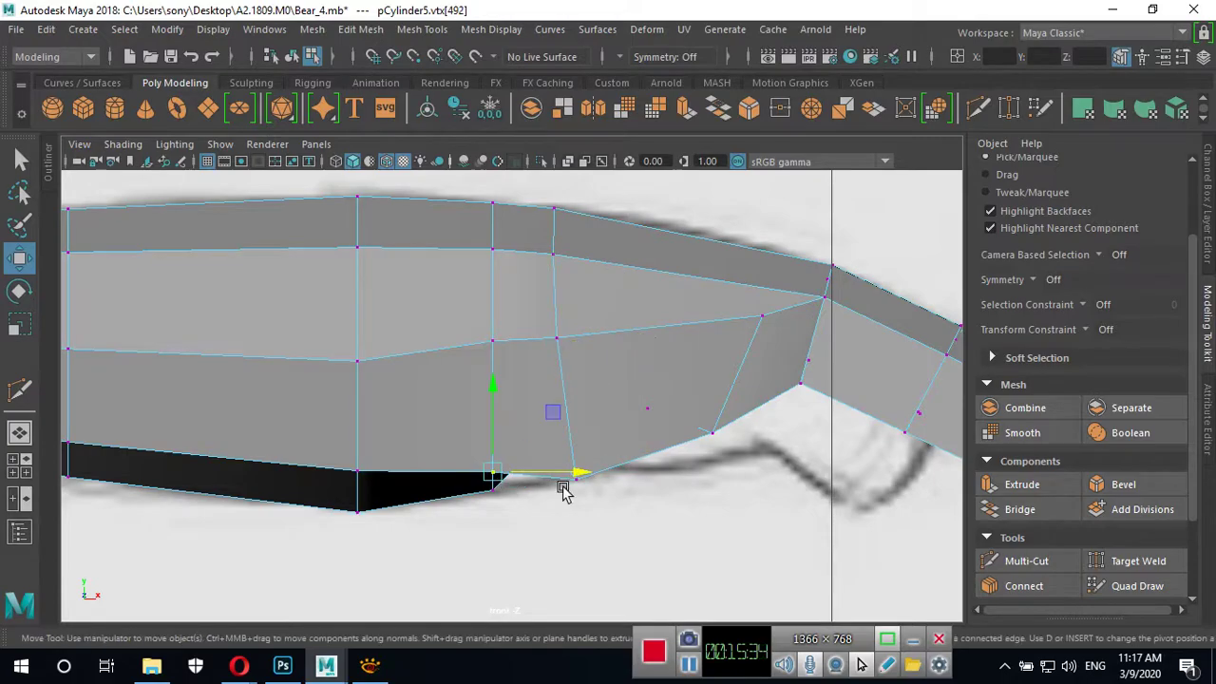
Compare the arm's shape with the sketch across the four-view and single views.
key("space")
key("space")
mouse_move(415, 516)
left_mouse_down("alt")
mouse_move(380, 456)
mouse_move(302, 478)
mouse_move(241, 466)
mouse_move(331, 420)
mouse_move(342, 492)
mouse_move(546, 485)
mouse_move(529, 434)
mouse_move(456, 446)
mouse_move(369, 516)
left_mouse_up("alt")
key("space")
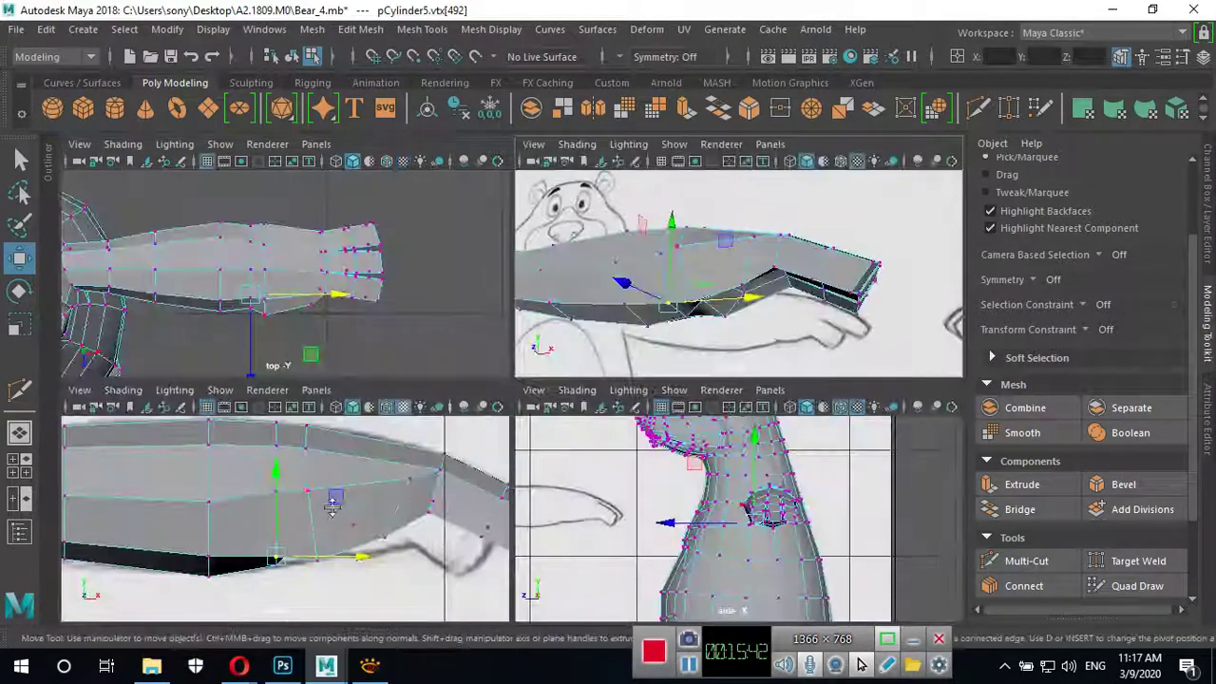
key("space")
key("space")
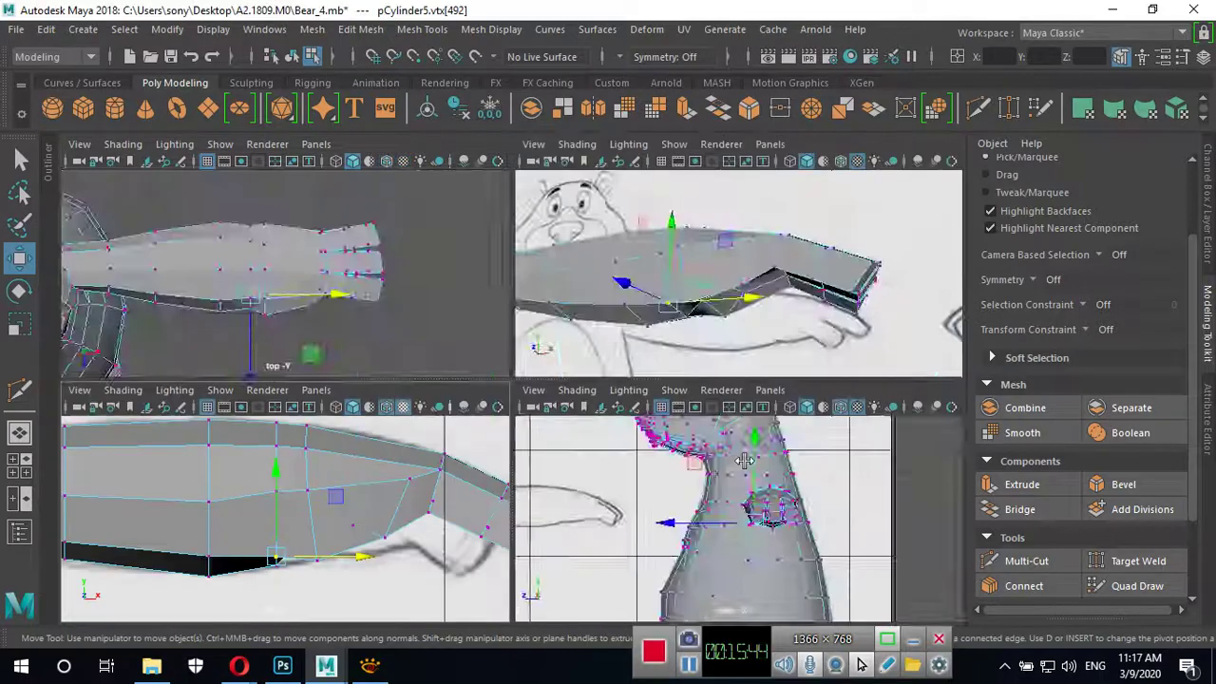
key("space")
key("space")
key("space")
left_click_drag(716, 380, 460, 472, "alt")
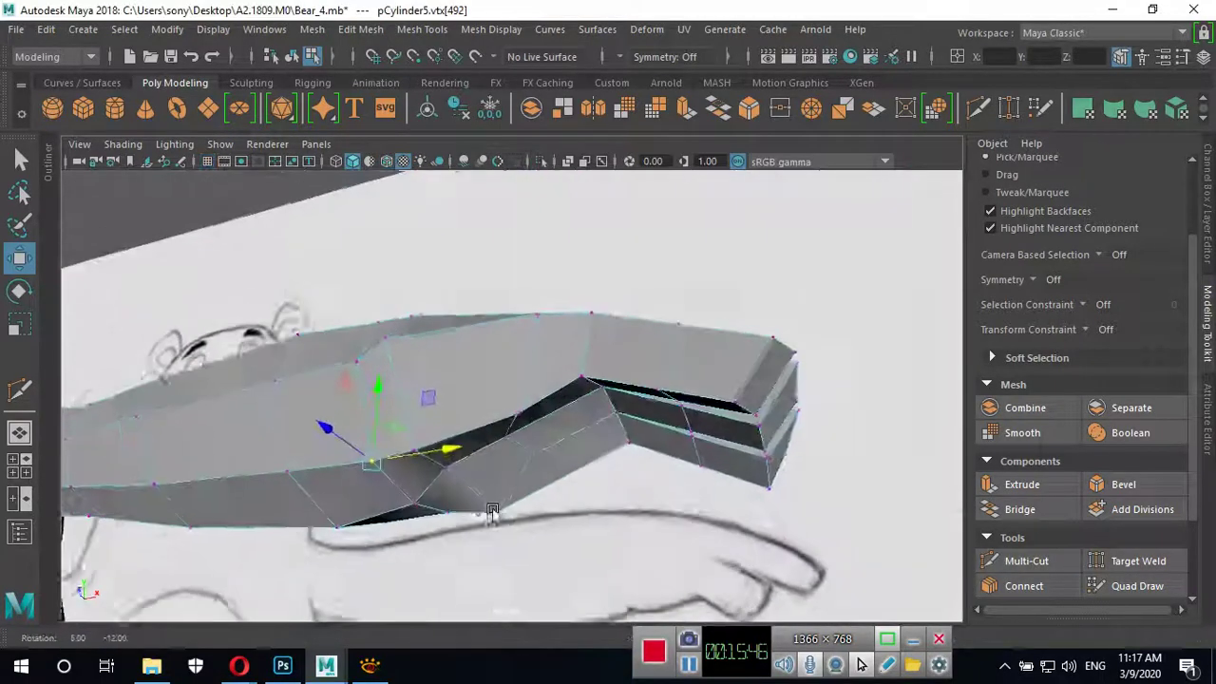
key("space")
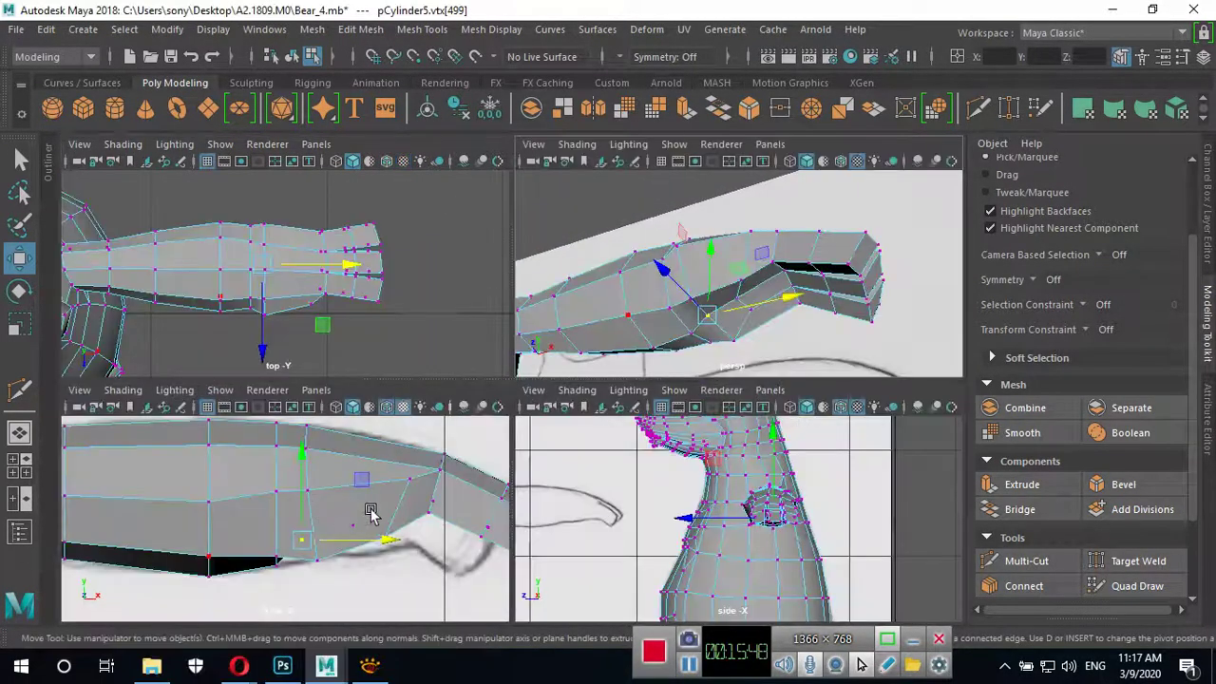
key("space")
Lower the remaining underside vertices onto the sketch outline and shift a middle-row vertex left.
left_click_drag(569, 357, 558, 398)
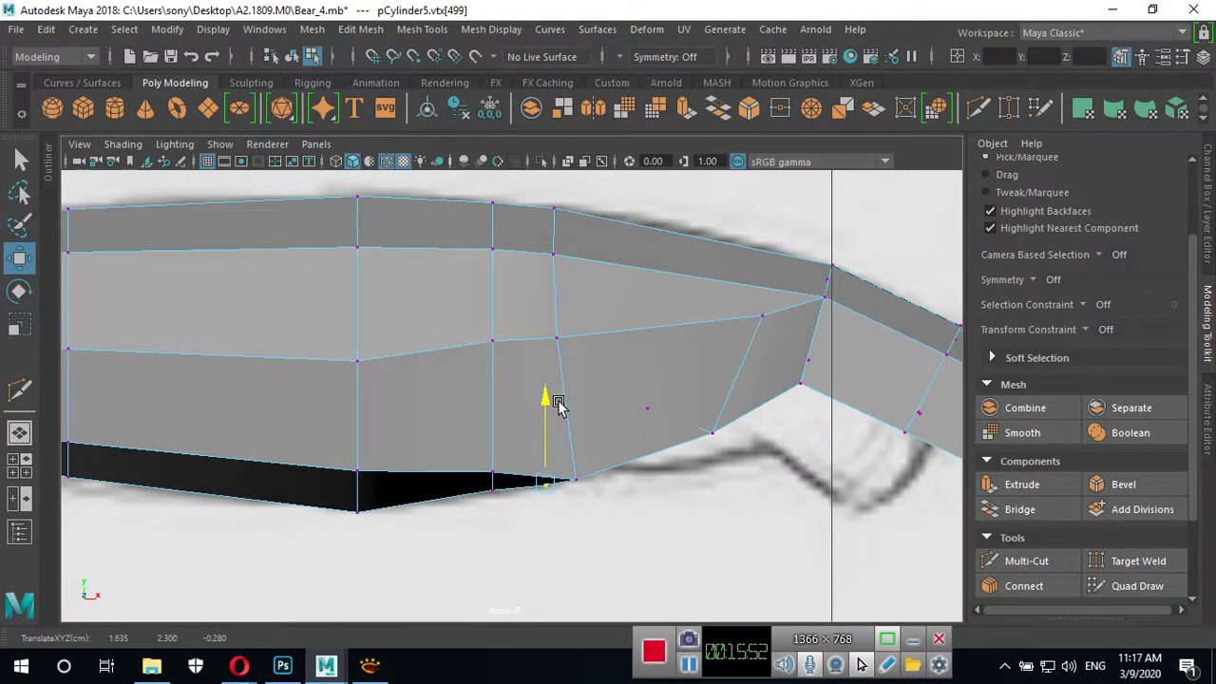
left_click(490, 492)
left_click_drag(495, 406, 495, 416)
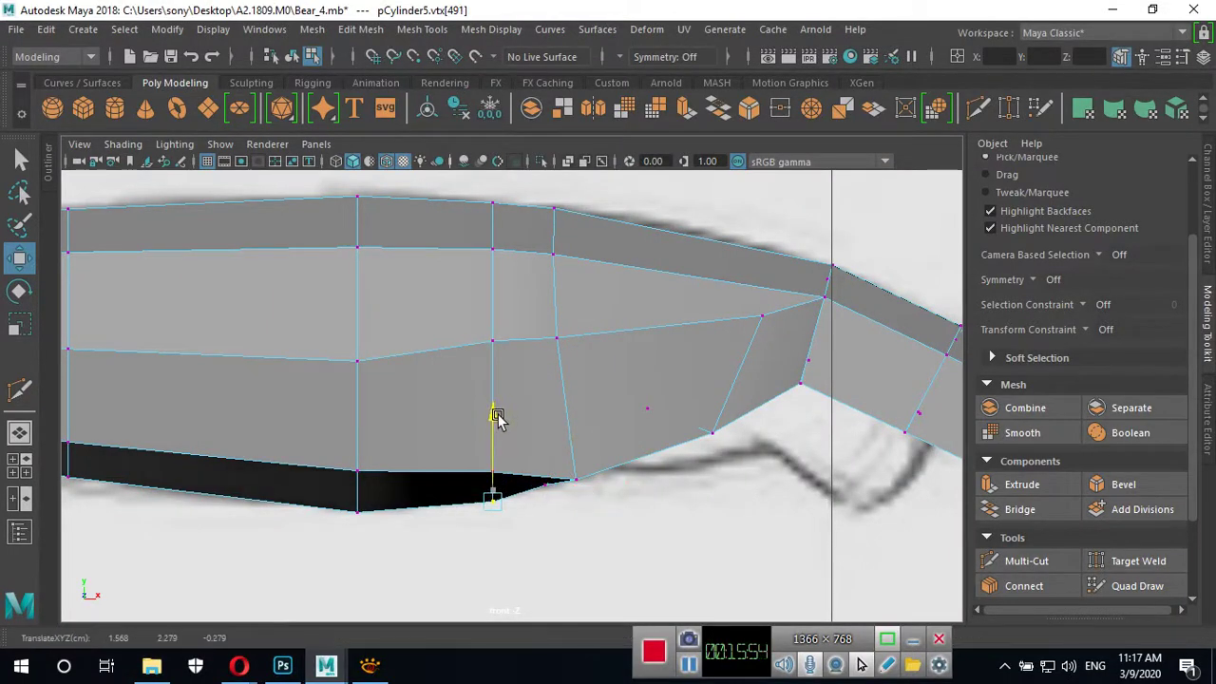
left_click(573, 472)
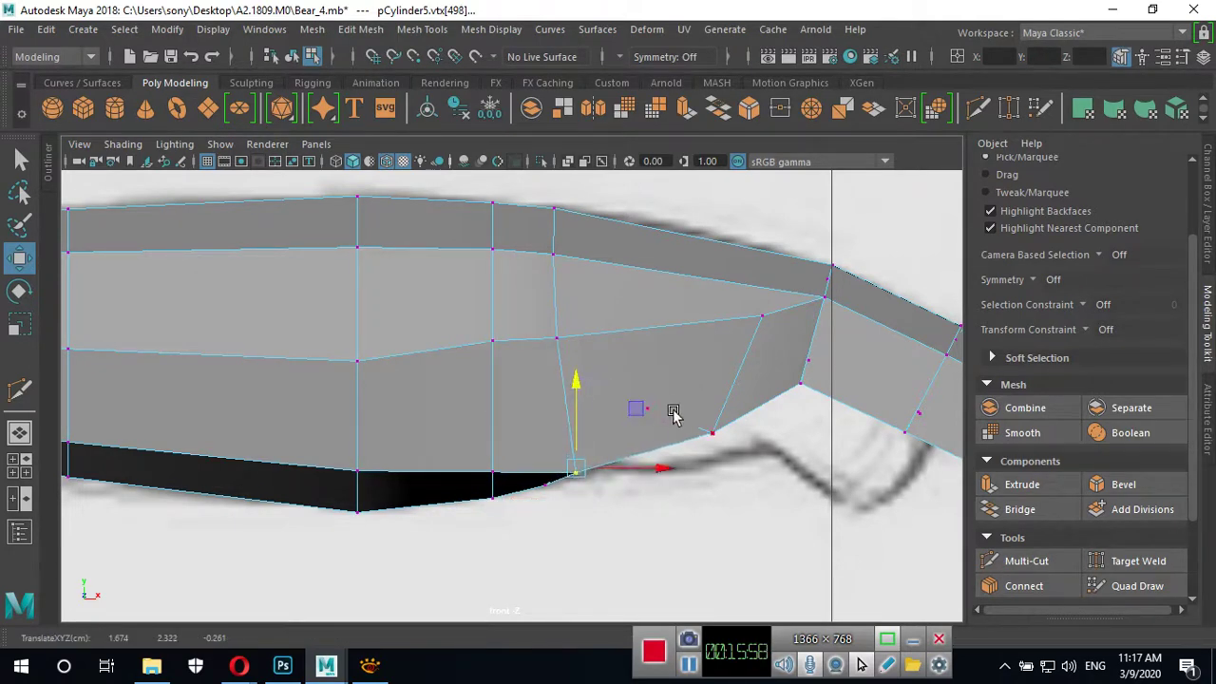
left_click(711, 433)
left_click_drag(715, 435, 729, 464)
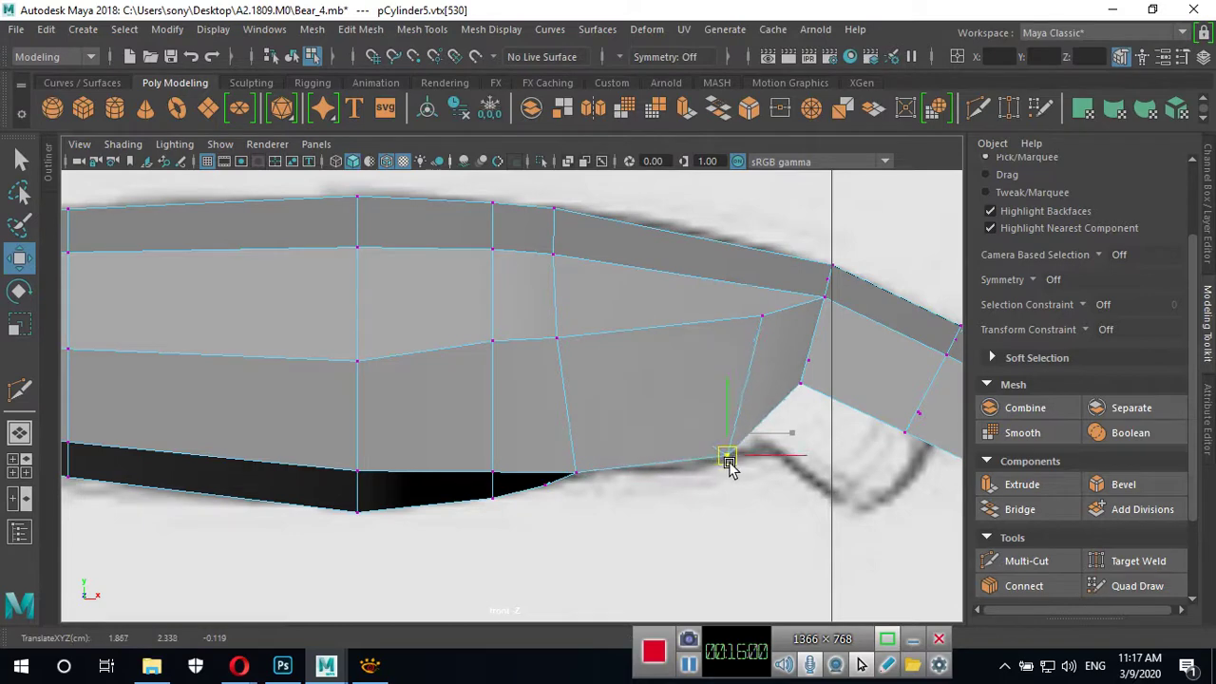
left_click(755, 307)
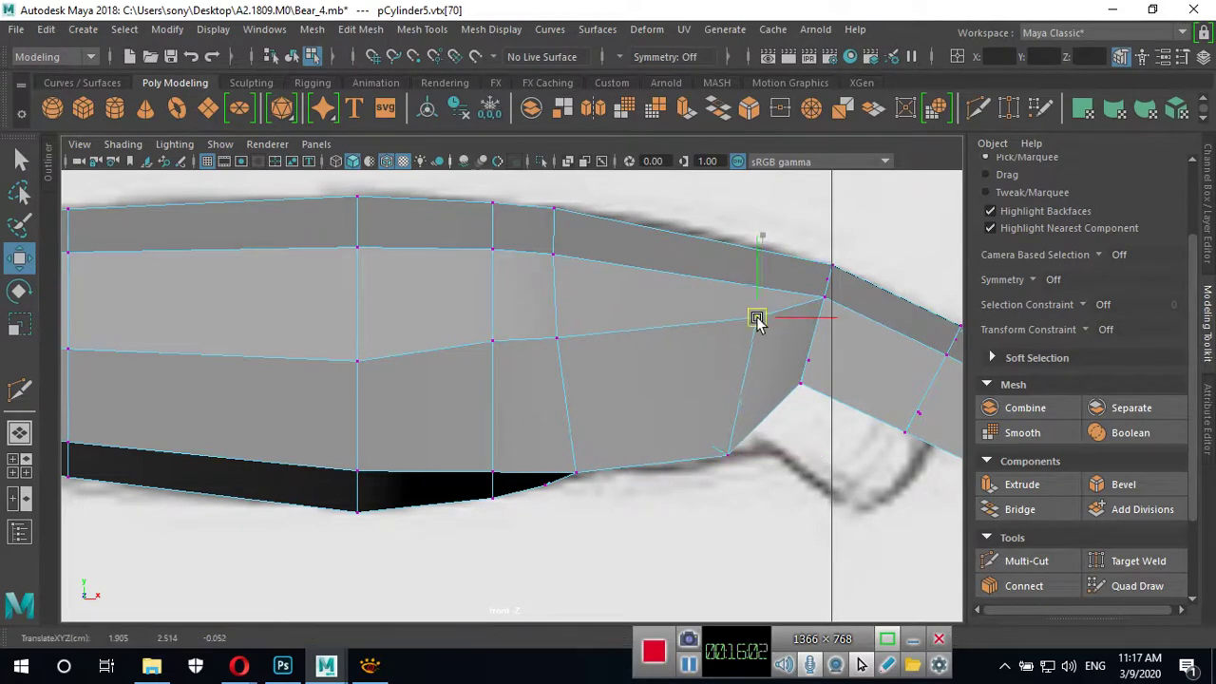
left_click_drag(774, 321, 752, 323)
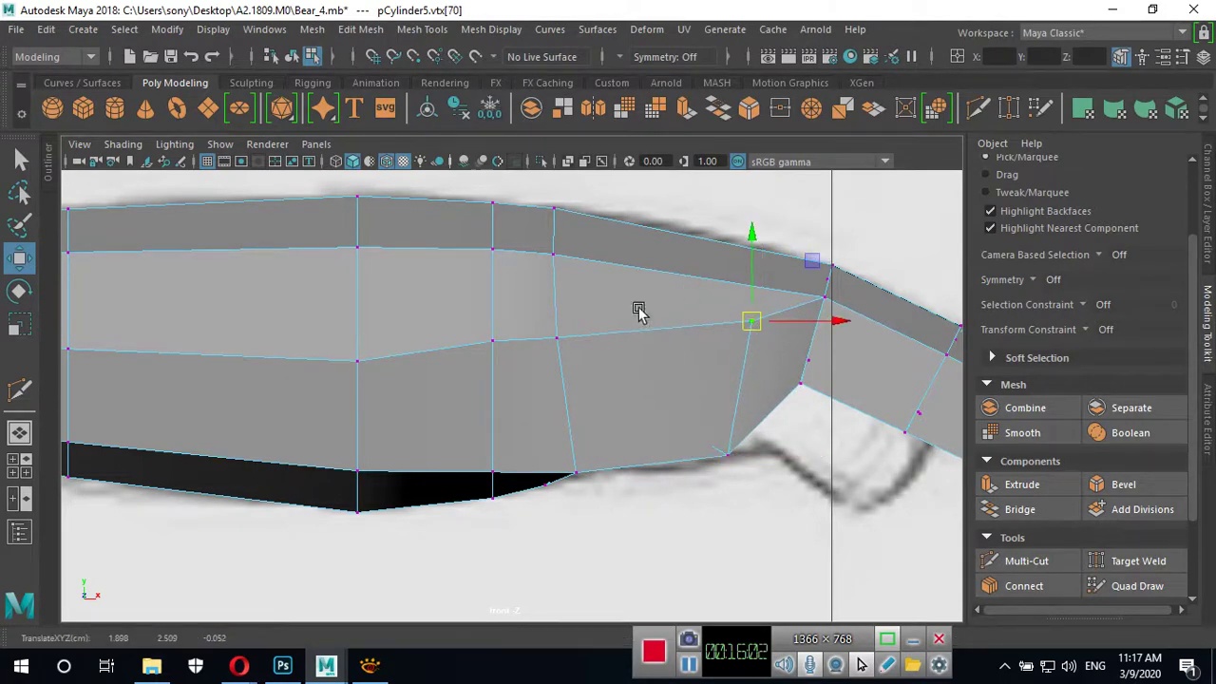
Turn on X-Ray and move six paw and fingertip vertices onto the front sketch outline.
left_click(567, 162)
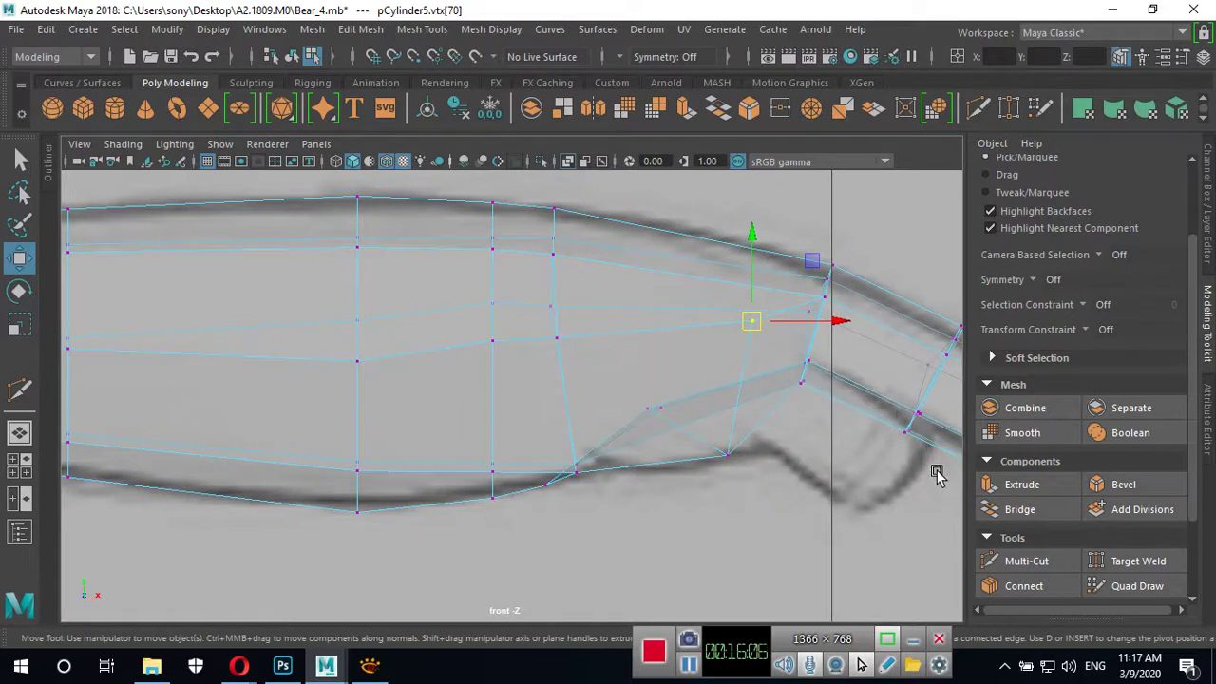
left_click_drag(747, 328, 760, 337)
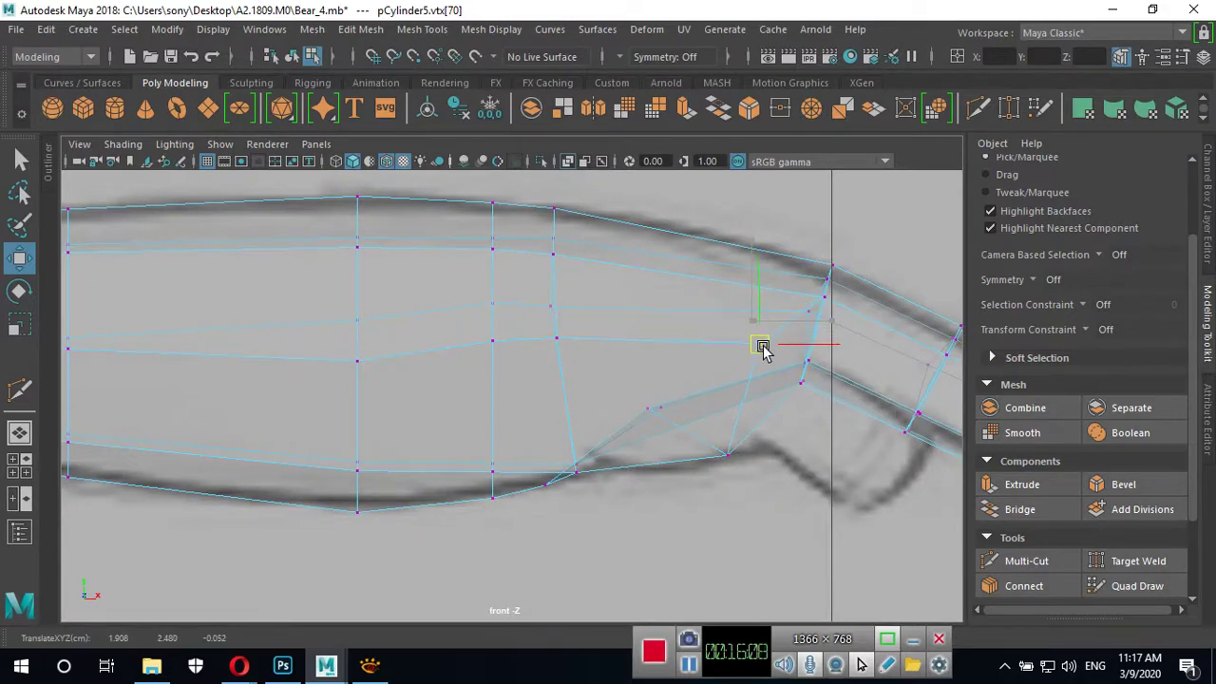
left_click(557, 339)
left_click_drag(557, 340, 573, 344)
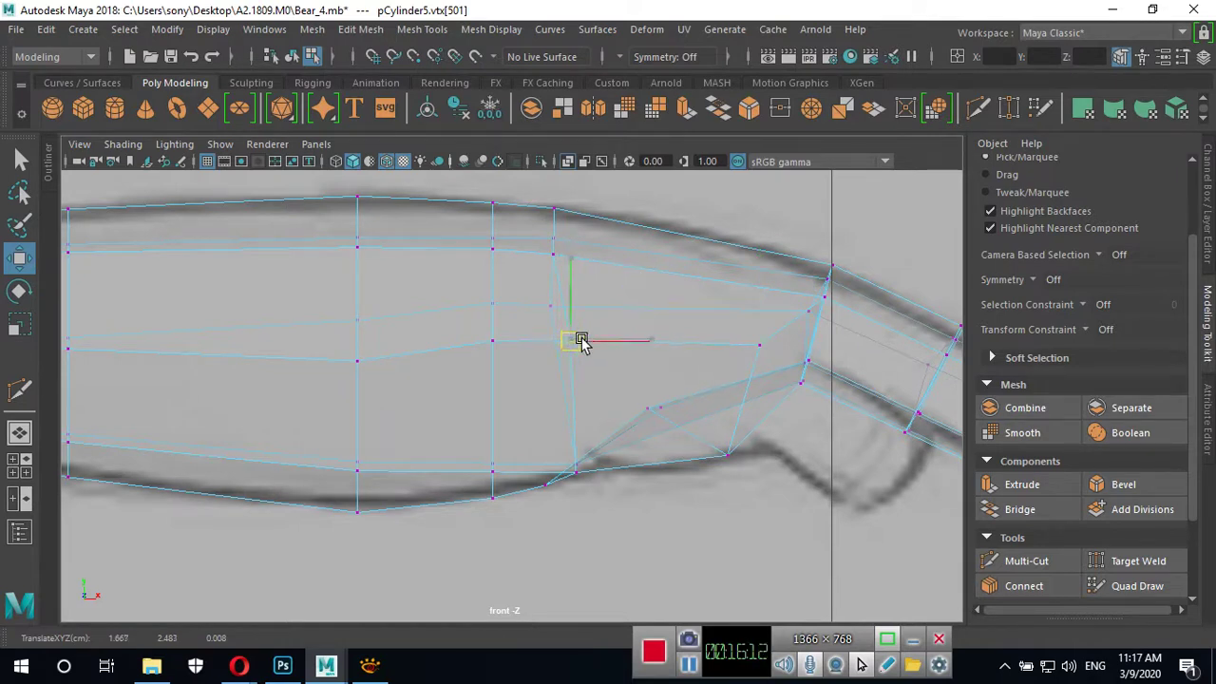
left_click(497, 345)
left_click_drag(496, 344, 502, 349)
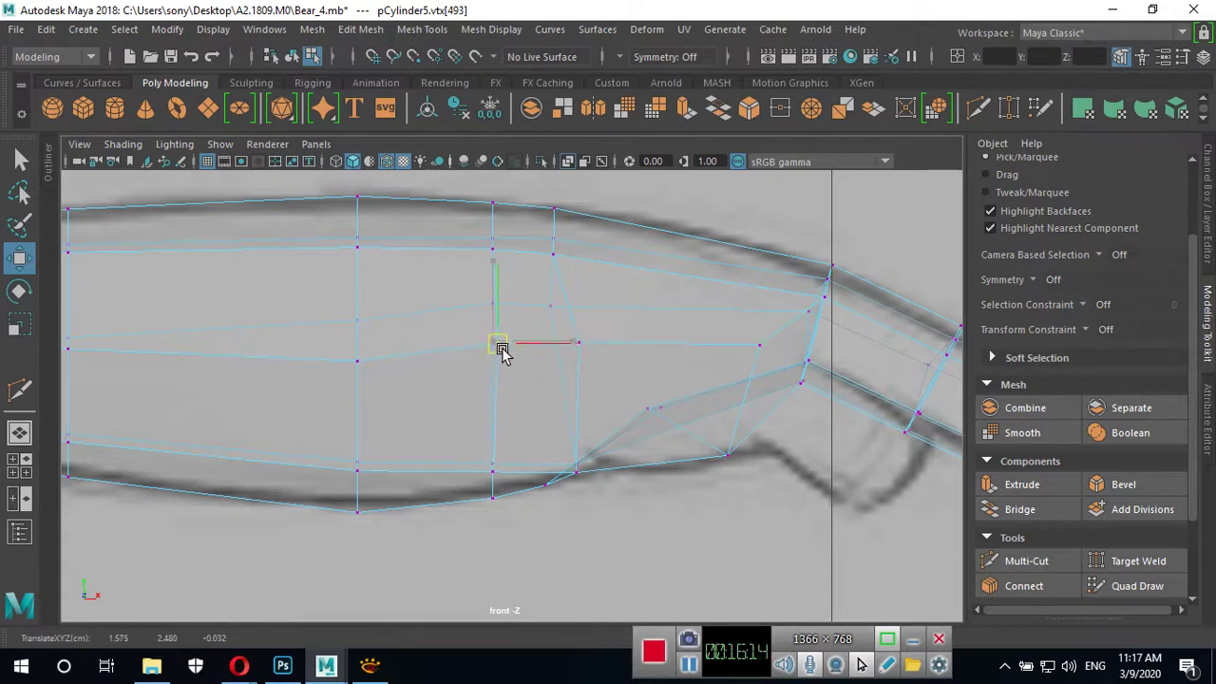
left_click(496, 305)
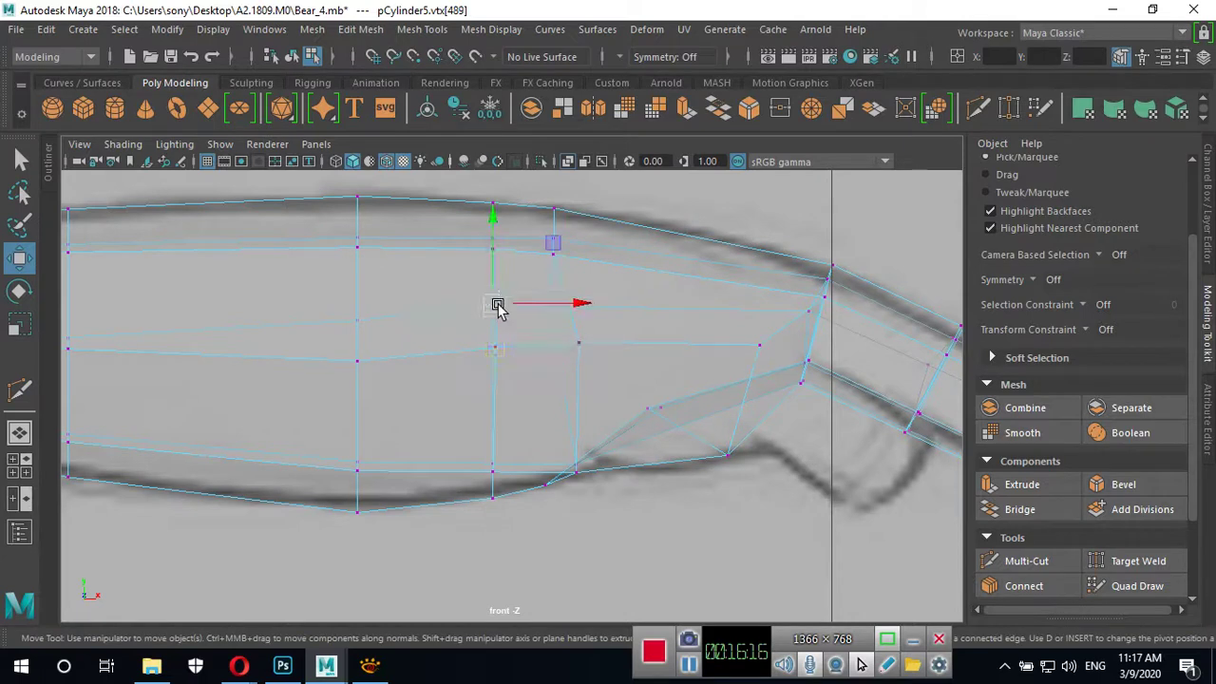
left_click_drag(498, 306, 496, 311)
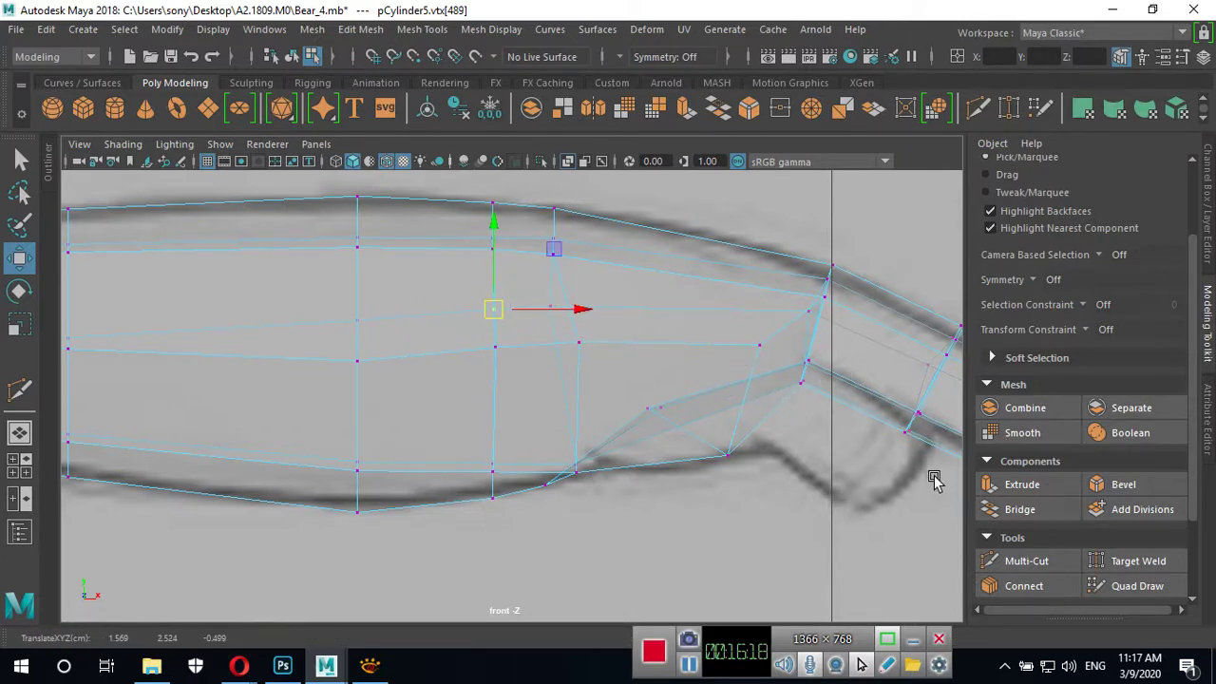
left_click(720, 460)
left_click_drag(727, 459, 698, 466)
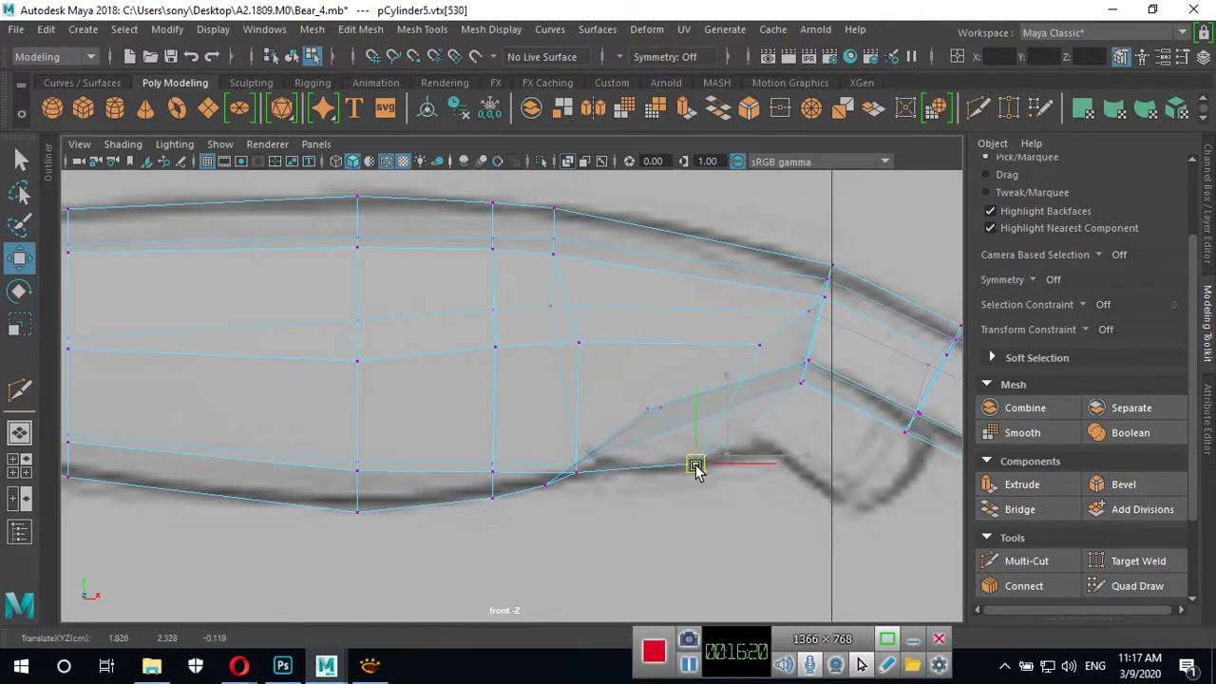
left_click_drag(761, 346, 744, 354)
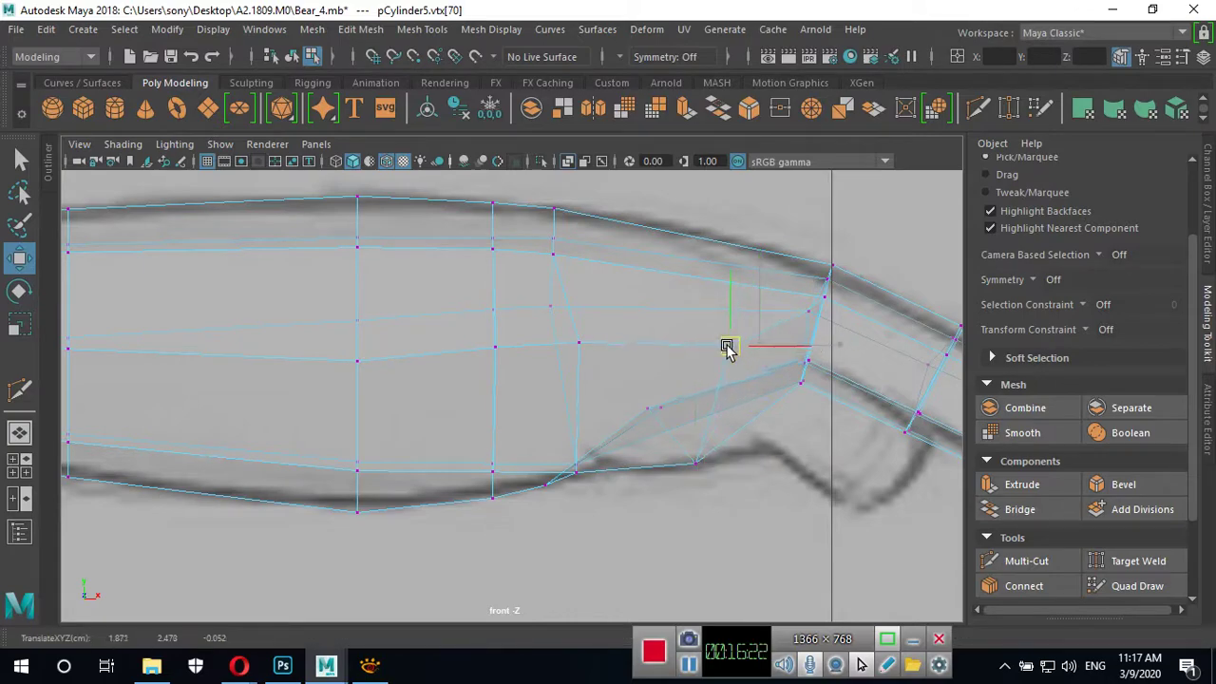
Orbit in close on the paw and select the face that will become the thumb.
key("space")
mouse_move(815, 290)
left_mouse_down("alt")
mouse_move(763, 560)
mouse_move(691, 484)
mouse_move(666, 497)
mouse_move(733, 429)
mouse_move(723, 442)
mouse_move(705, 435)
mouse_move(643, 500)
mouse_move(698, 519)
left_mouse_up("alt")
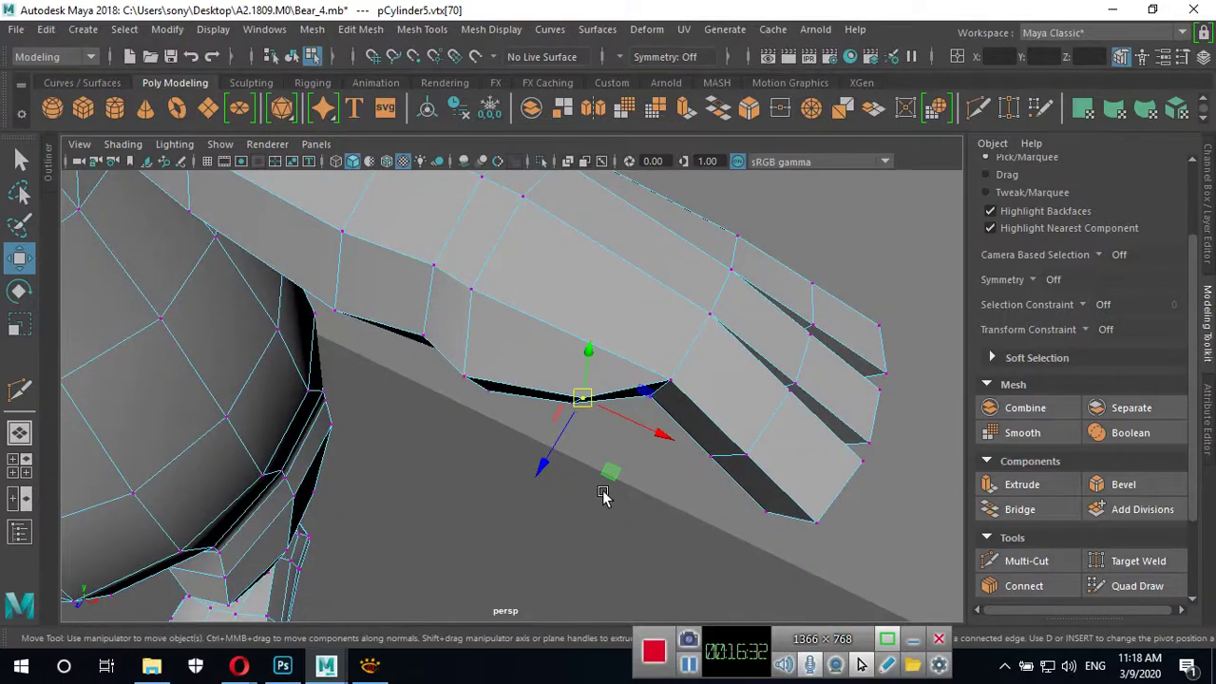
mouse_move(603, 495)
left_mouse_down("alt")
mouse_move(611, 427)
mouse_move(619, 466)
mouse_move(700, 443)
mouse_move(486, 444)
left_mouse_up("alt")
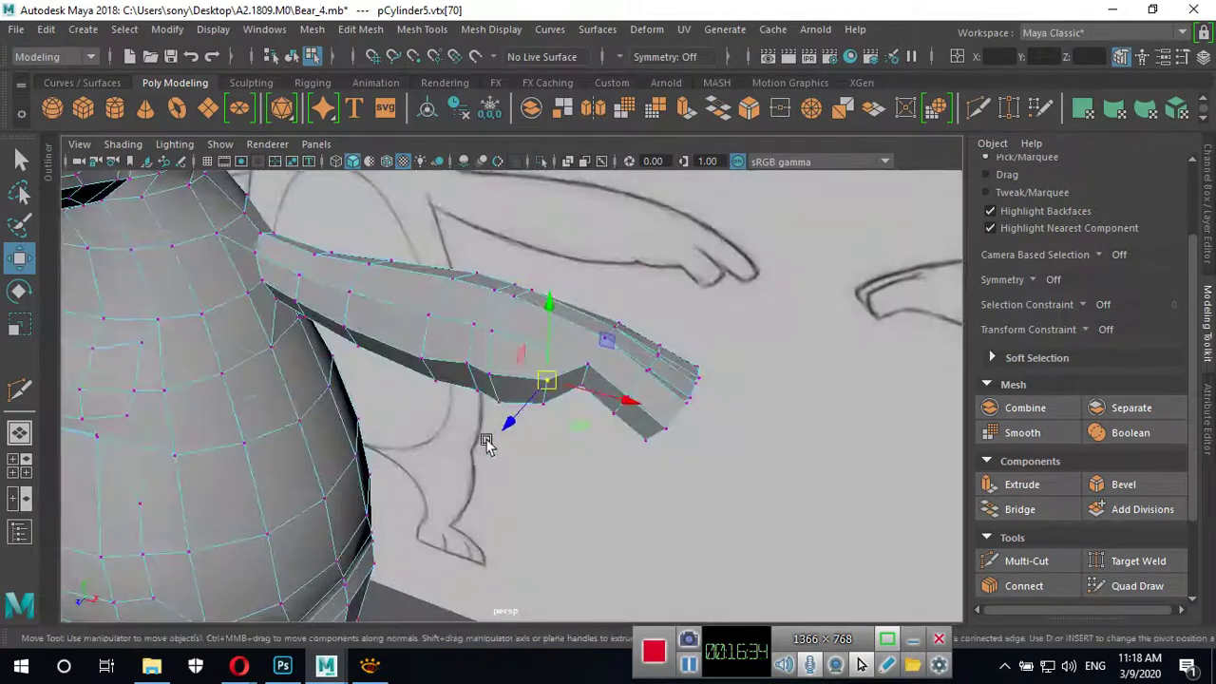
right_click_drag(486, 444, 766, 412, "alt")
right_click_drag(554, 176, 554, 225)
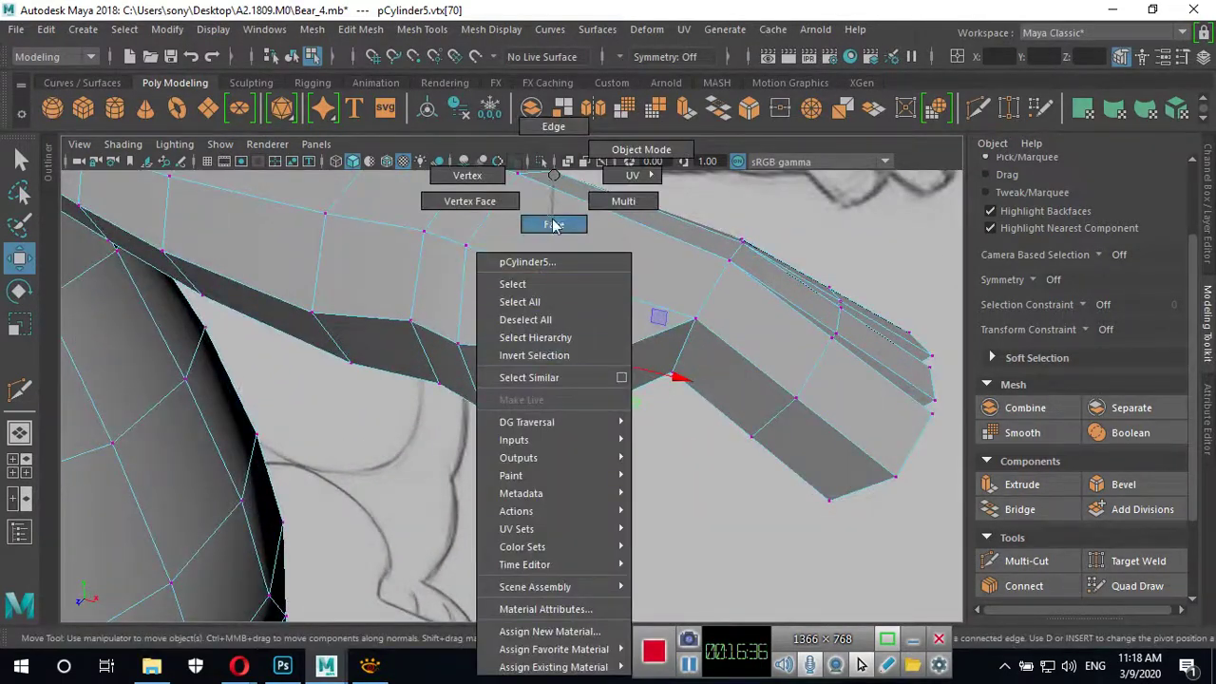
left_click(542, 390)
left_click_drag(633, 475, 783, 187, "alt")
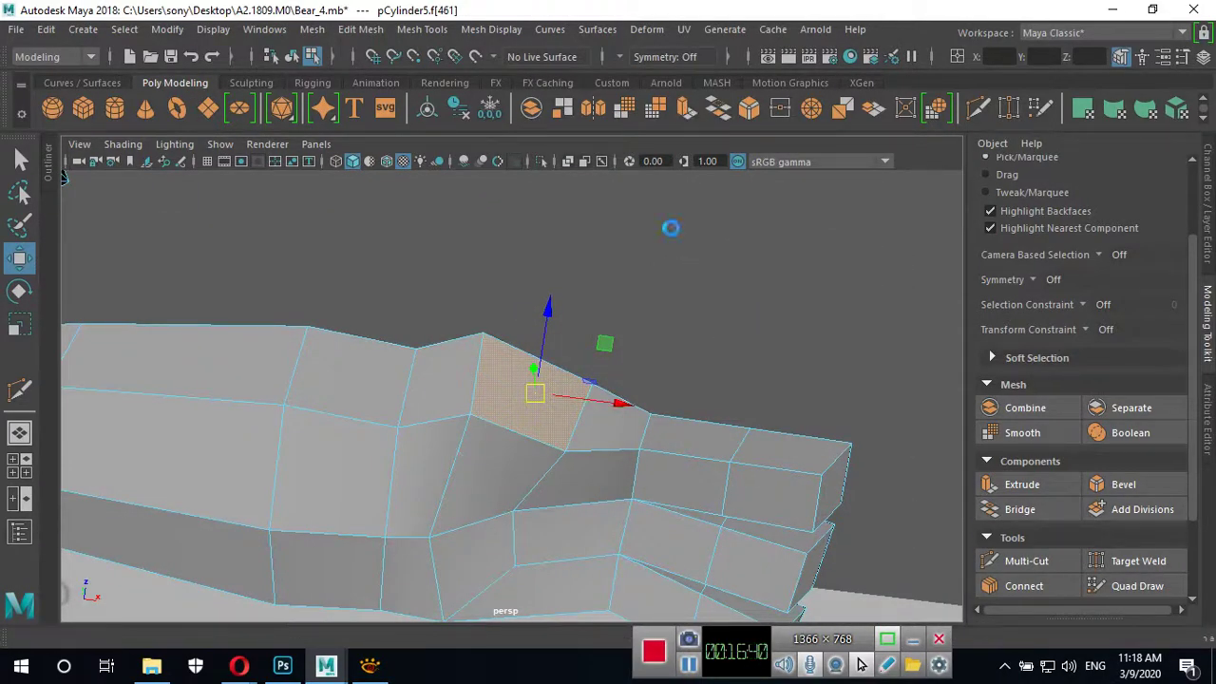
Extrude the selected paw face and move it up and right in the front view.
key("ctrl+e")
left_click_drag(549, 355, 662, 320)
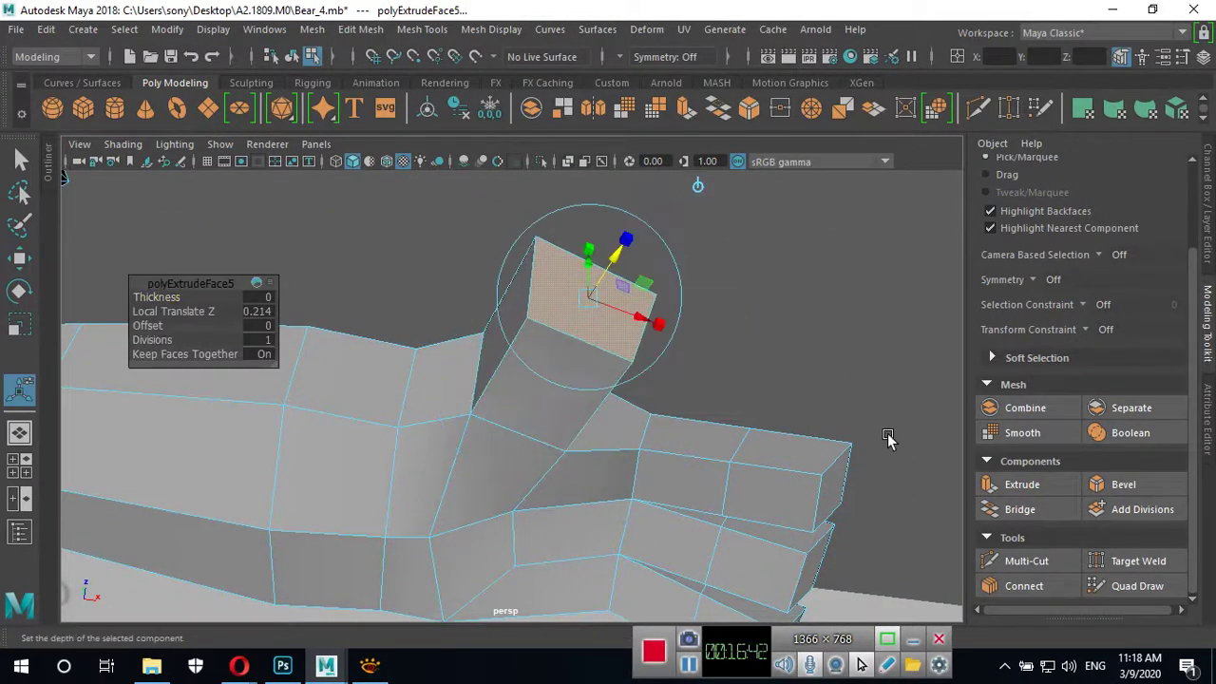
mouse_move(887, 434)
left_mouse_down("alt")
mouse_move(728, 402)
mouse_move(635, 407)
mouse_move(608, 429)
mouse_move(576, 462)
mouse_move(608, 576)
mouse_move(701, 625)
mouse_move(806, 614)
mouse_move(716, 592)
left_mouse_up("alt")
key("space")
key("space")
mouse_move(557, 538)
middle_mouse_down("alt")
mouse_move(801, 551)
mouse_move(575, 447)
middle_mouse_up("alt")
scroll(628, 510, "up", 2)
middle_click_drag(628, 510, 626, 531, "alt")
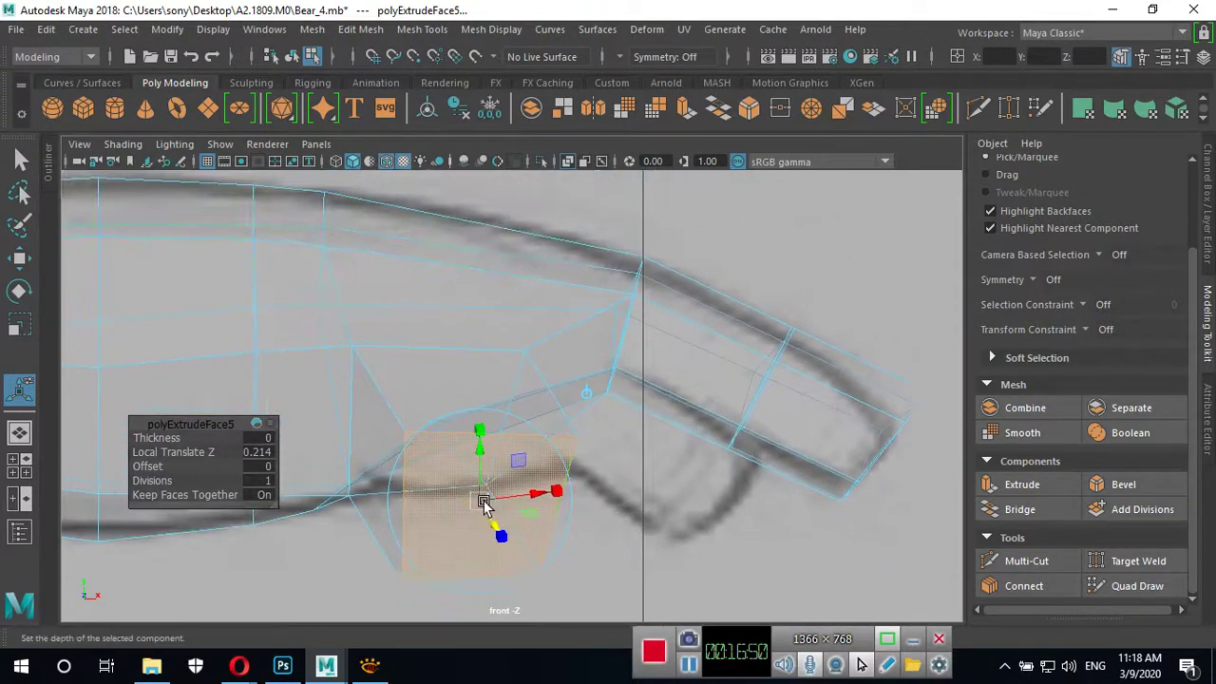
mouse_move(484, 503)
left_mouse_down()
mouse_move(539, 453)
mouse_move(541, 437)
left_mouse_up()
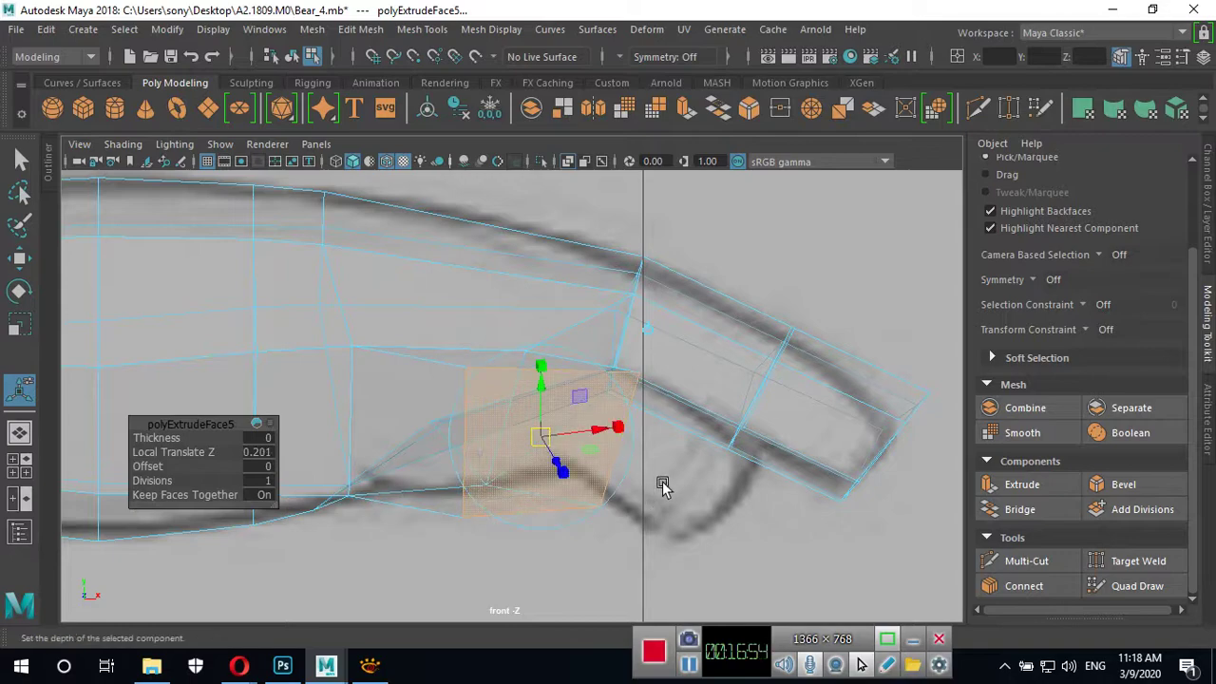
Tilt the thumb and lengthen its extrusion to 0.29 units so it juts downward.
key("space")
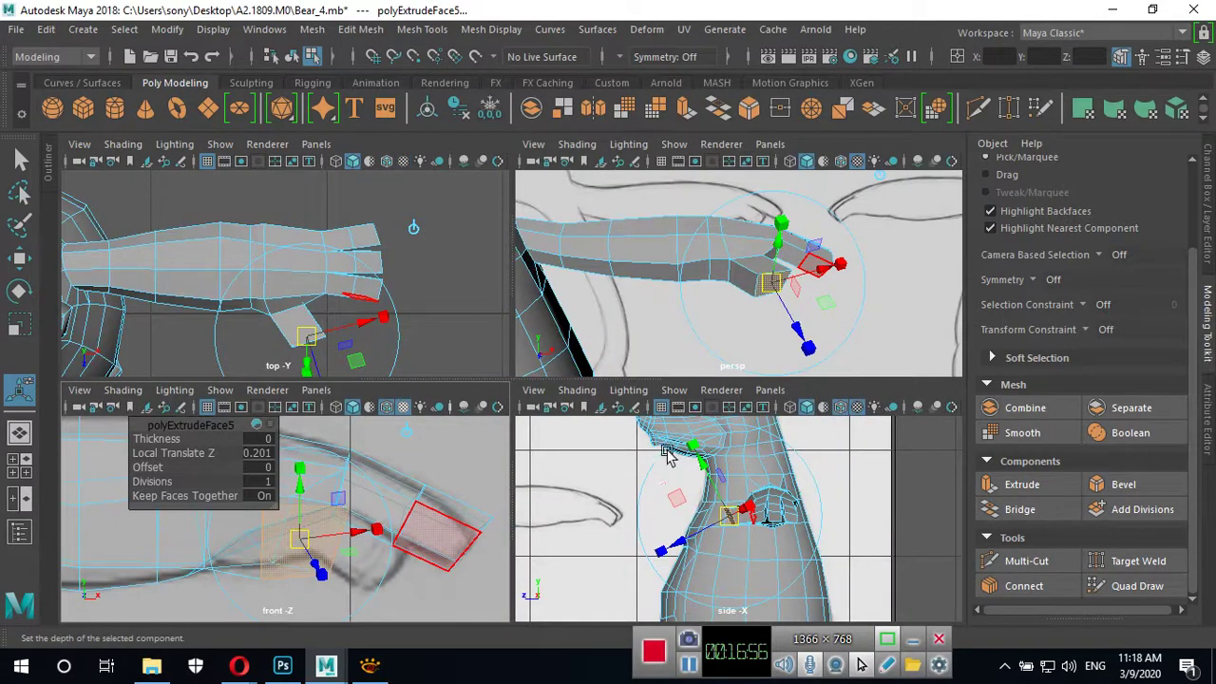
key("space")
mouse_move(755, 320)
left_mouse_down("alt")
mouse_move(598, 469)
mouse_move(579, 332)
mouse_move(537, 418)
left_mouse_up("alt")
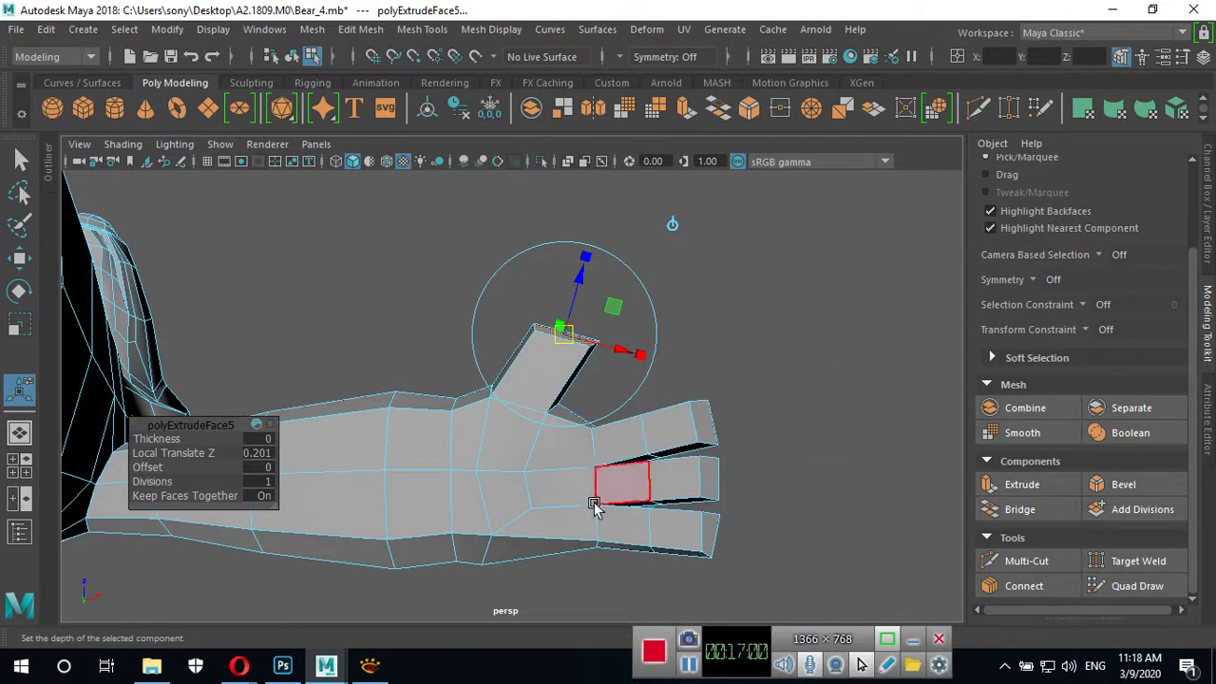
mouse_move(846, 453)
left_mouse_down("alt")
mouse_move(641, 431)
mouse_move(616, 448)
mouse_move(725, 421)
mouse_move(724, 313)
left_mouse_up("alt")
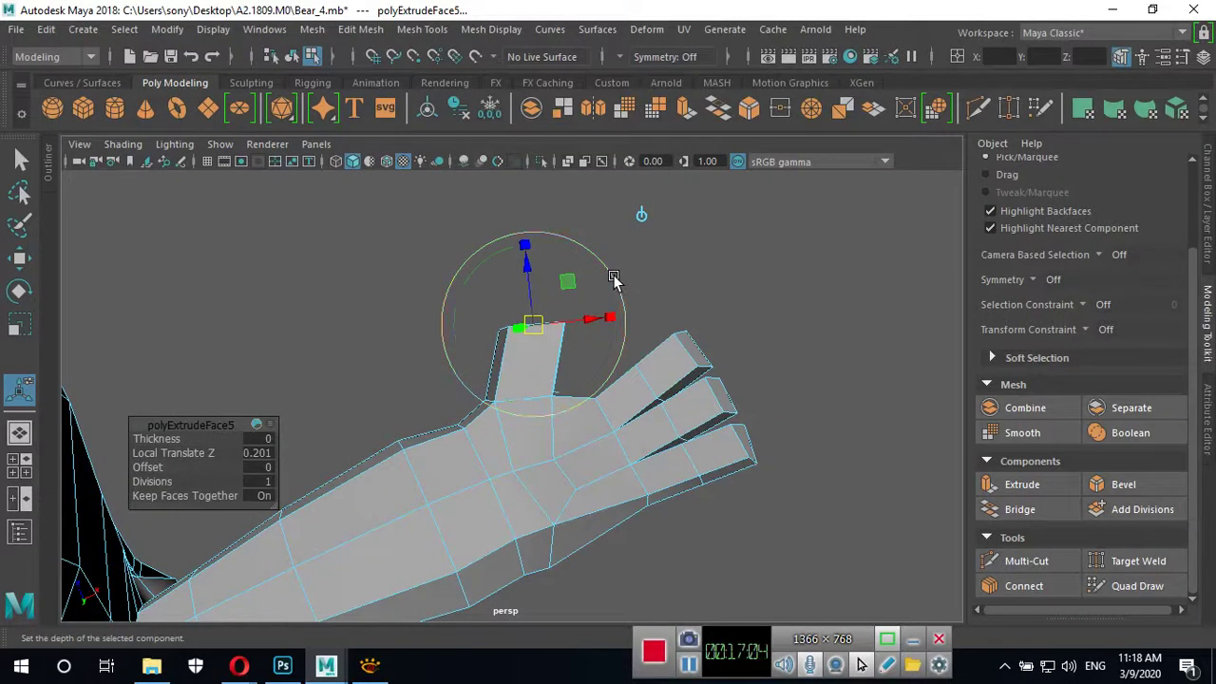
mouse_move(484, 266)
left_mouse_down()
mouse_move(545, 263)
mouse_move(557, 221)
left_mouse_up()
mouse_move(614, 388)
left_mouse_down("alt")
mouse_move(587, 445)
mouse_move(582, 317)
left_mouse_up("alt")
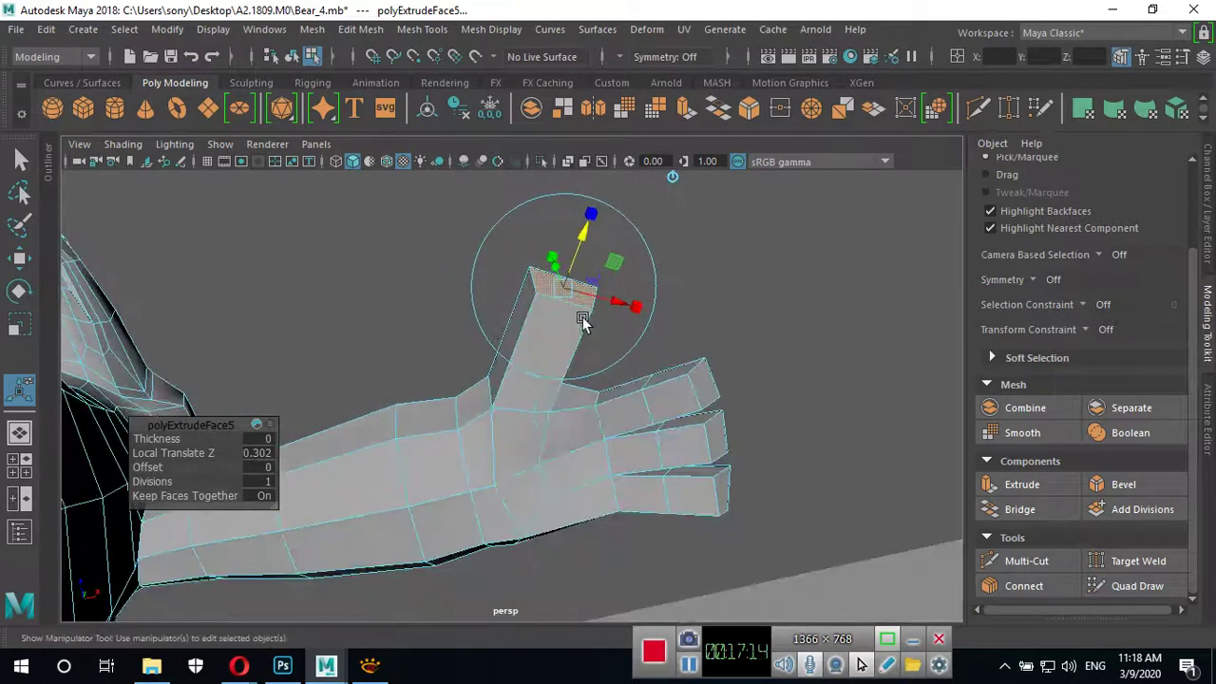
mouse_move(588, 245)
left_mouse_down()
mouse_move(568, 333)
mouse_move(613, 500)
mouse_move(579, 442)
mouse_move(746, 466)
mouse_move(564, 483)
mouse_move(564, 511)
mouse_move(665, 385)
mouse_move(655, 320)
mouse_move(562, 314)
mouse_move(461, 377)
mouse_move(594, 394)
mouse_move(665, 361)
mouse_move(796, 342)
mouse_move(790, 359)
mouse_move(694, 396)
mouse_move(693, 336)
left_mouse_up()
left_click(982, 111)
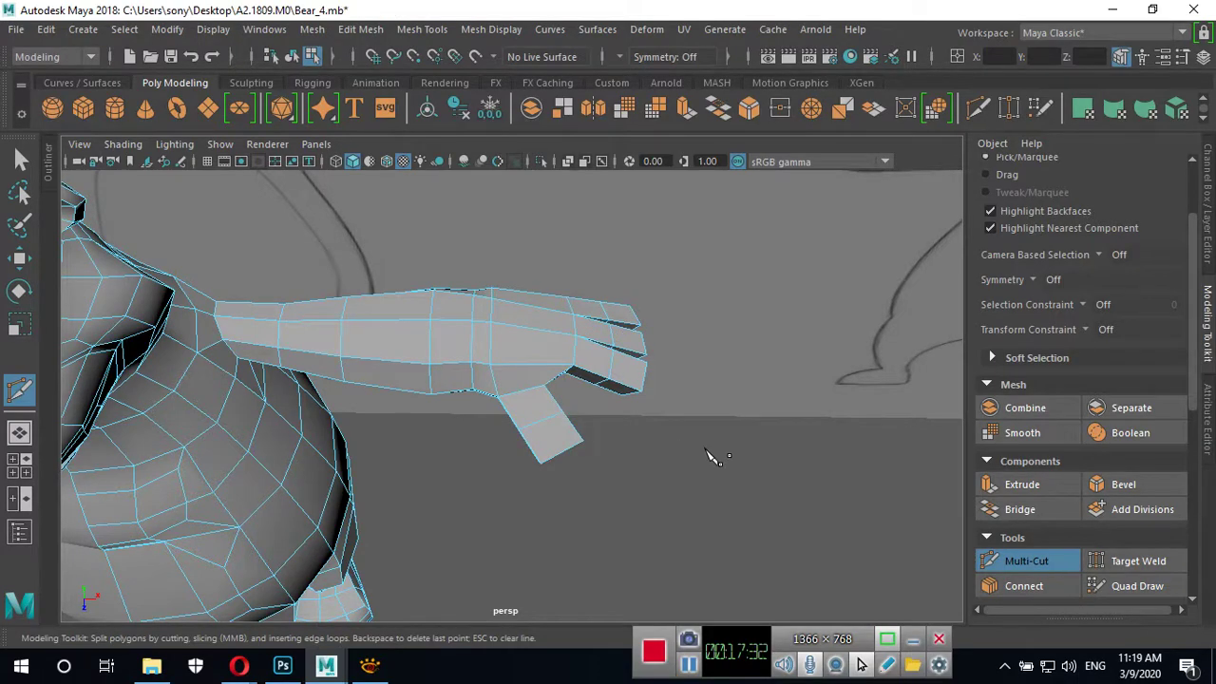
mouse_move(707, 456)
left_mouse_down("alt")
mouse_move(565, 474)
mouse_move(625, 326)
mouse_move(568, 273)
mouse_move(489, 272)
mouse_move(456, 238)
mouse_move(475, 288)
mouse_move(575, 254)
mouse_move(682, 269)
mouse_move(652, 443)
mouse_move(575, 497)
mouse_move(499, 363)
left_mouse_up("alt")
key("w")
key("3")
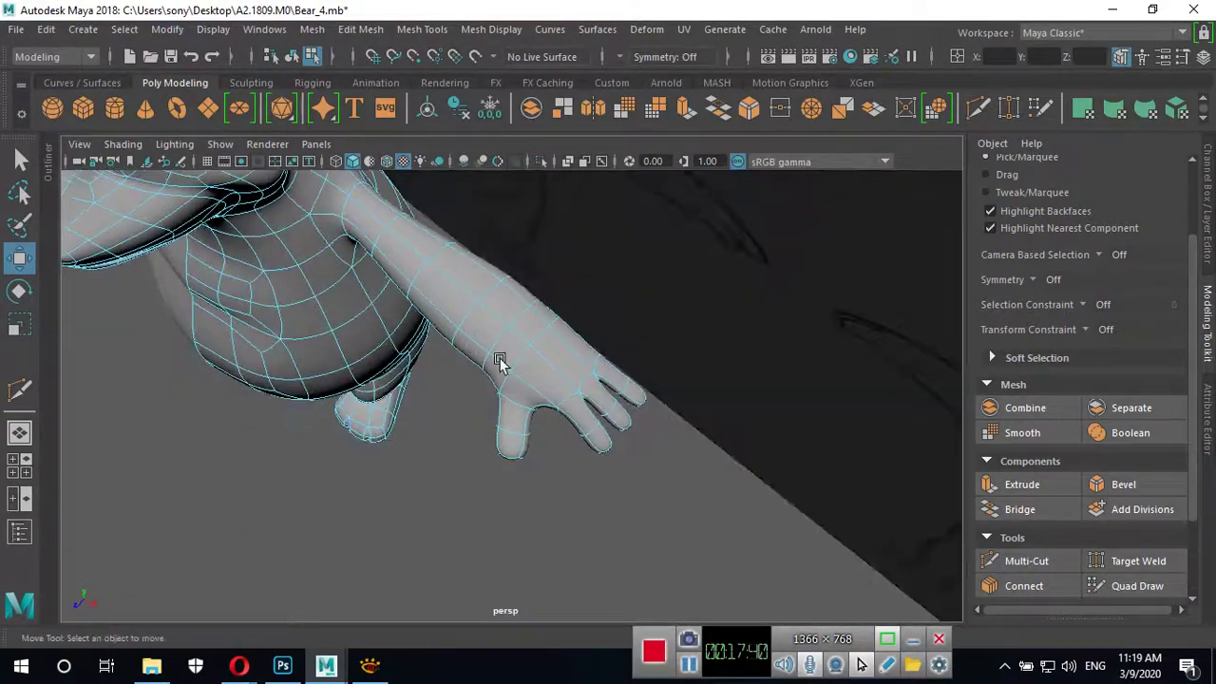
right_click(608, 380)
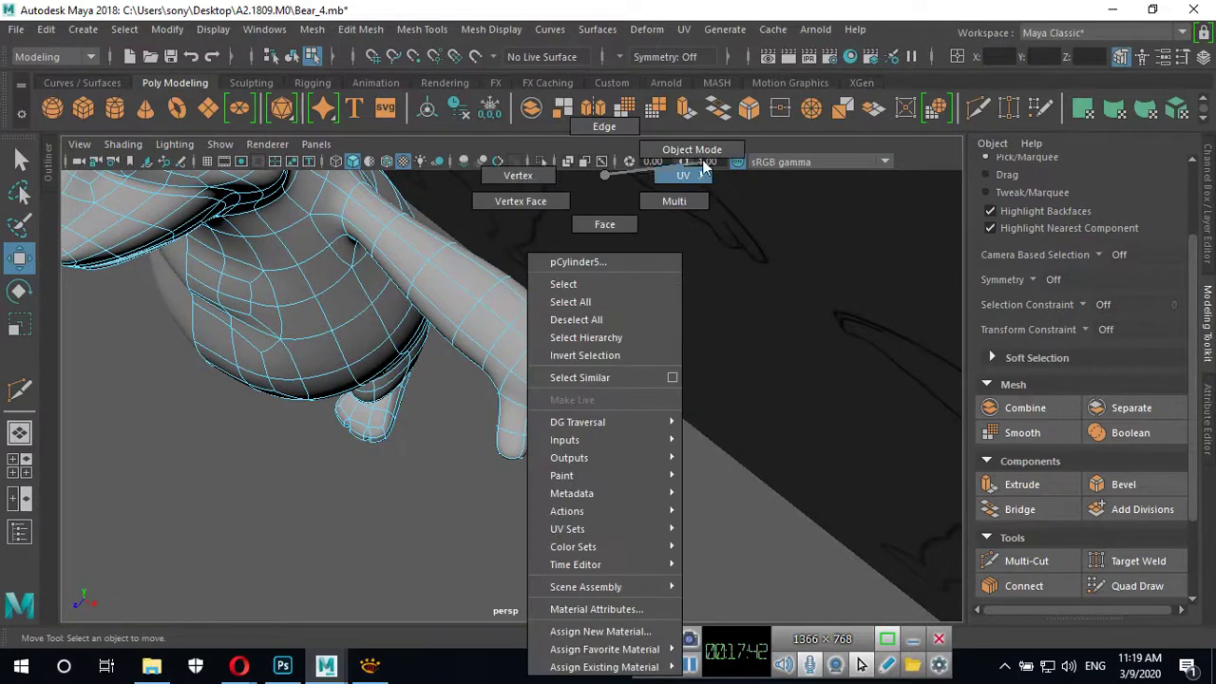
right_click_drag(704, 168, 704, 167)
left_click(611, 516)
mouse_move(611, 516)
left_mouse_down("alt")
mouse_move(564, 491)
mouse_move(598, 364)
left_mouse_up("alt")
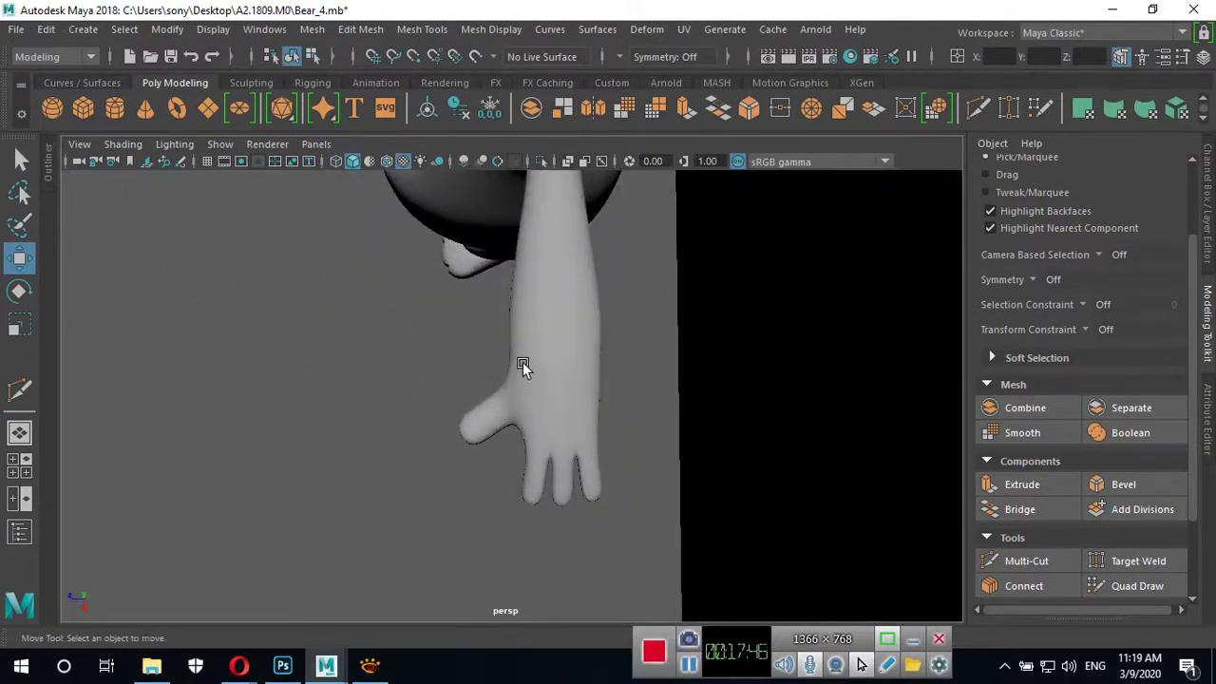
mouse_move(416, 435)
left_mouse_down("alt")
mouse_move(665, 464)
mouse_move(638, 453)
left_mouse_up("alt")
right_click_drag(638, 453, 884, 483, "alt")
mouse_move(885, 482)
left_mouse_down("alt")
mouse_move(795, 510)
mouse_move(679, 510)
mouse_move(668, 481)
mouse_move(558, 406)
left_mouse_up("alt")
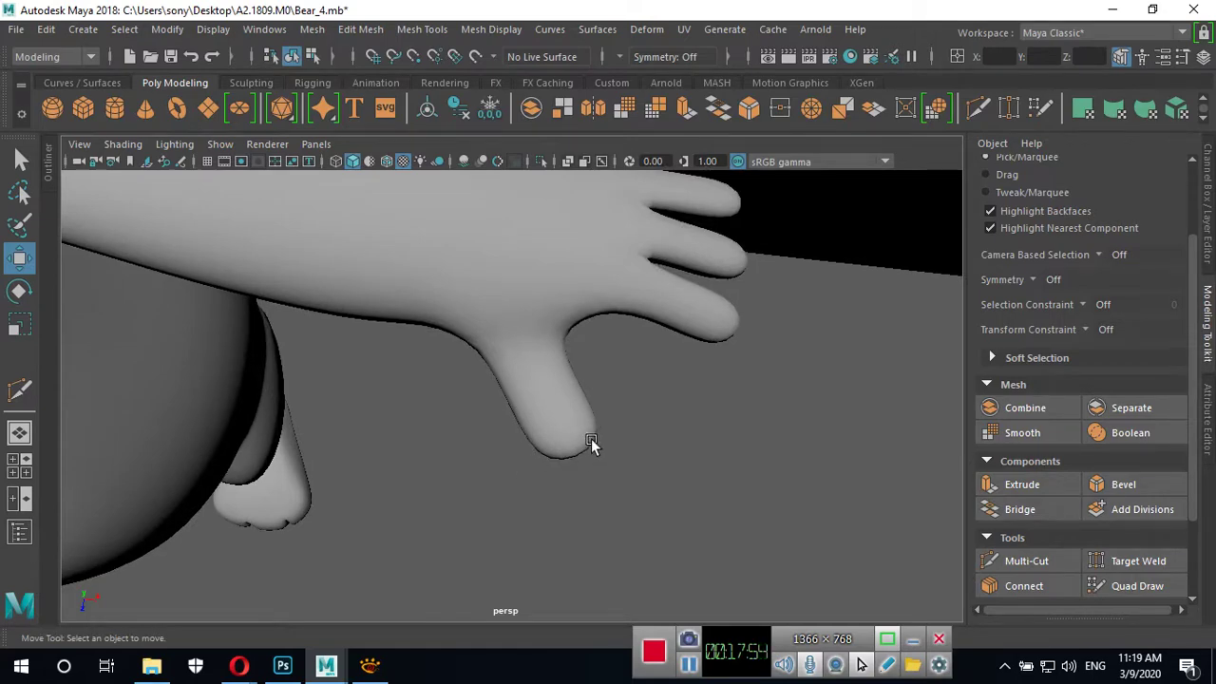
left_click(587, 424)
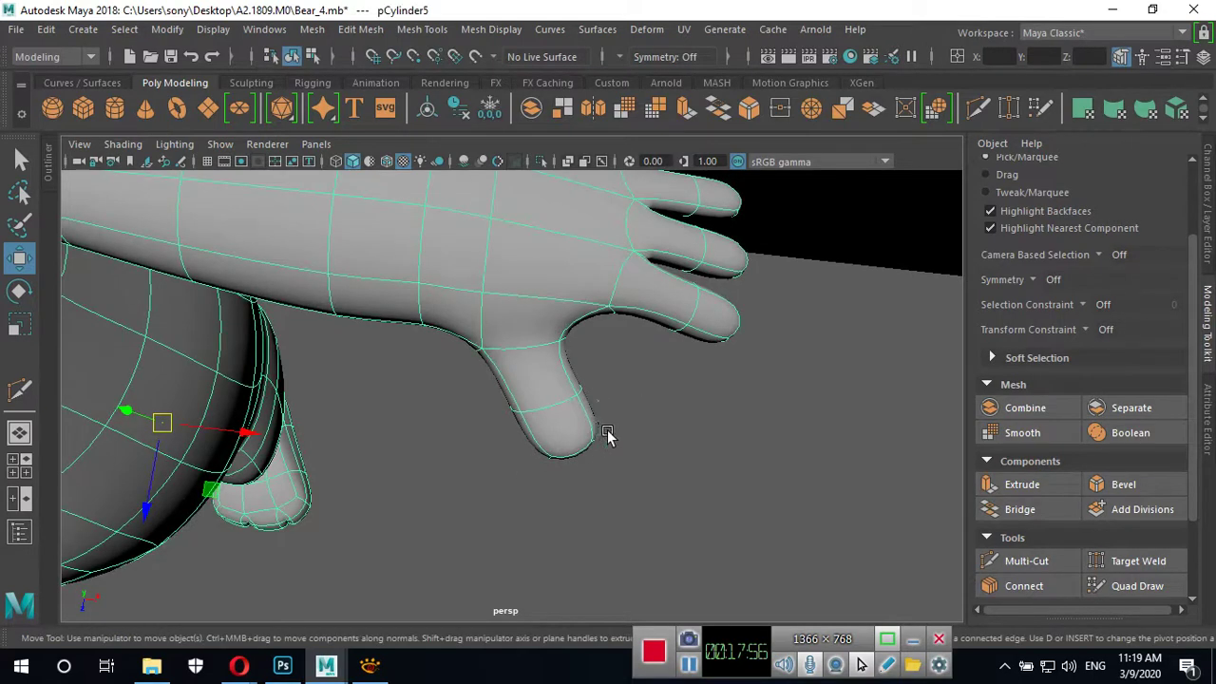
key("1")
mouse_move(639, 448)
left_mouse_down("alt")
mouse_move(557, 435)
mouse_move(532, 408)
mouse_move(427, 412)
mouse_move(687, 399)
mouse_move(643, 386)
mouse_move(622, 309)
mouse_move(480, 325)
left_mouse_up("alt")
mouse_move(629, 400)
left_mouse_down("alt")
mouse_move(613, 386)
mouse_move(643, 413)
mouse_move(576, 360)
mouse_move(637, 403)
mouse_move(583, 412)
mouse_move(542, 380)
mouse_move(570, 399)
mouse_move(677, 379)
mouse_move(646, 407)
mouse_move(499, 353)
mouse_move(403, 427)
mouse_move(630, 412)
mouse_move(558, 392)
mouse_move(628, 385)
mouse_move(548, 408)
mouse_move(579, 345)
mouse_move(564, 383)
mouse_move(543, 397)
mouse_move(591, 346)
mouse_move(602, 359)
mouse_move(626, 340)
left_mouse_up("alt")
right_click_drag(626, 340, 569, 171)
Select two neighbouring edges at the top of the paw.
mouse_move(529, 212)
left_mouse_down("alt")
mouse_move(619, 318)
mouse_move(646, 314)
left_mouse_up("alt")
right_click_drag(644, 175, 683, 153)
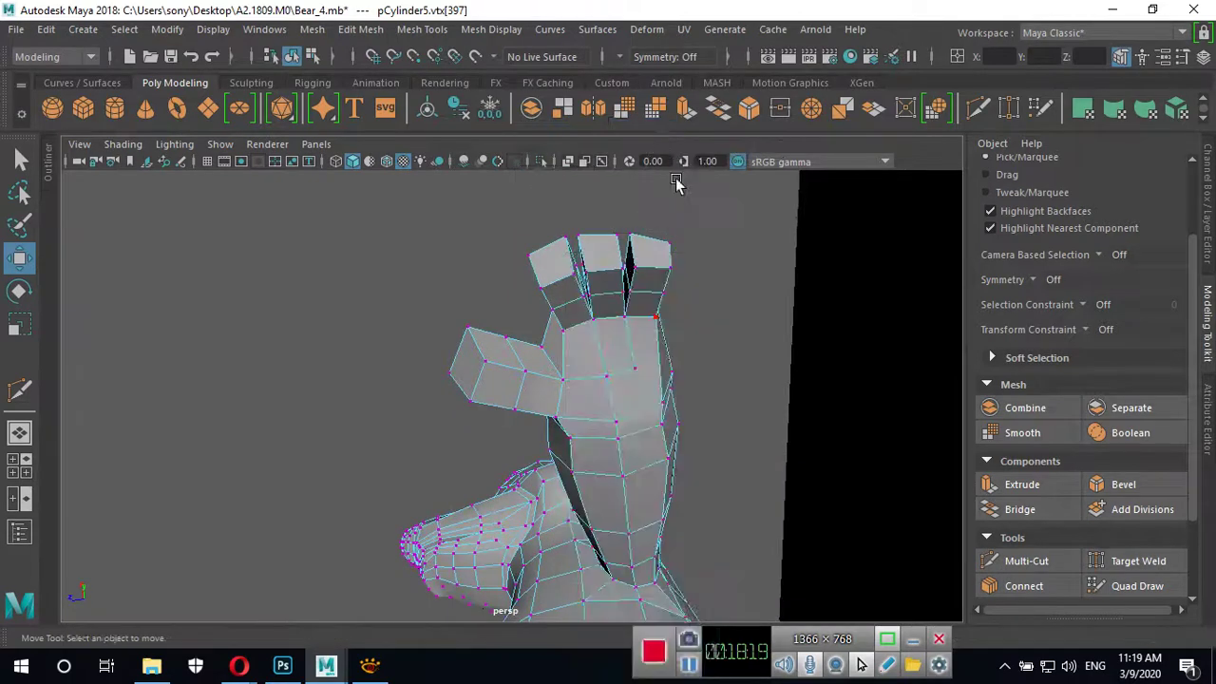
left_click(638, 319)
right_click_drag(549, 366, 792, 326, "alt")
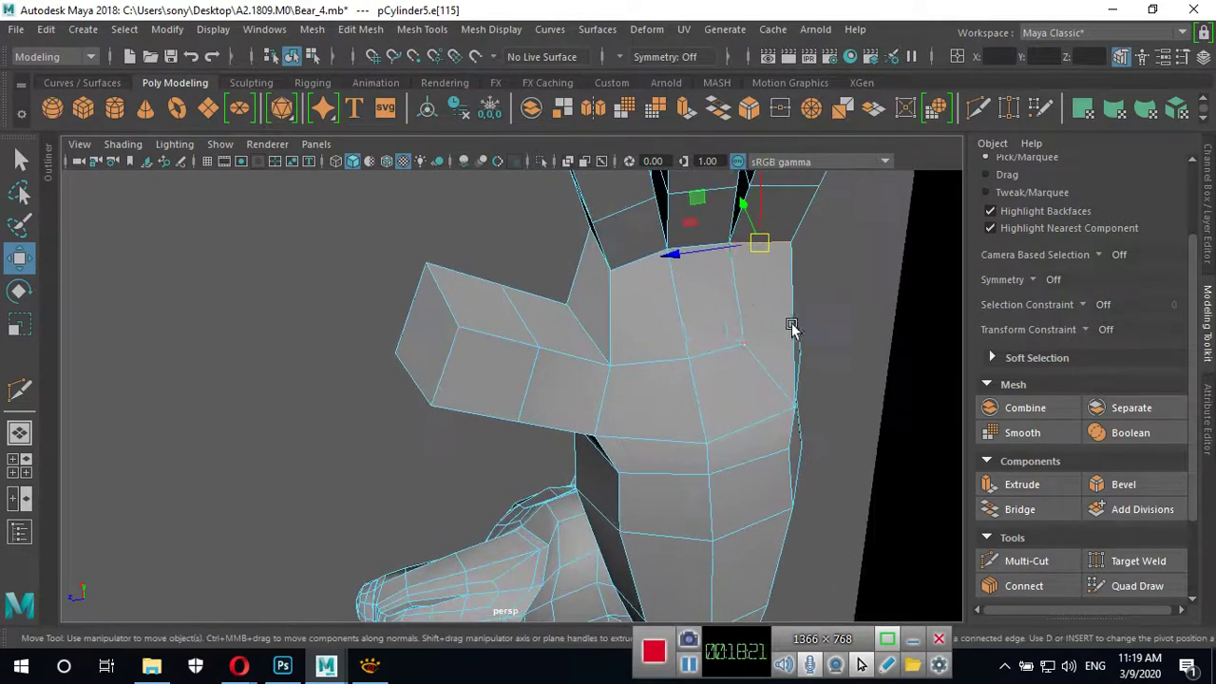
left_click(636, 261)
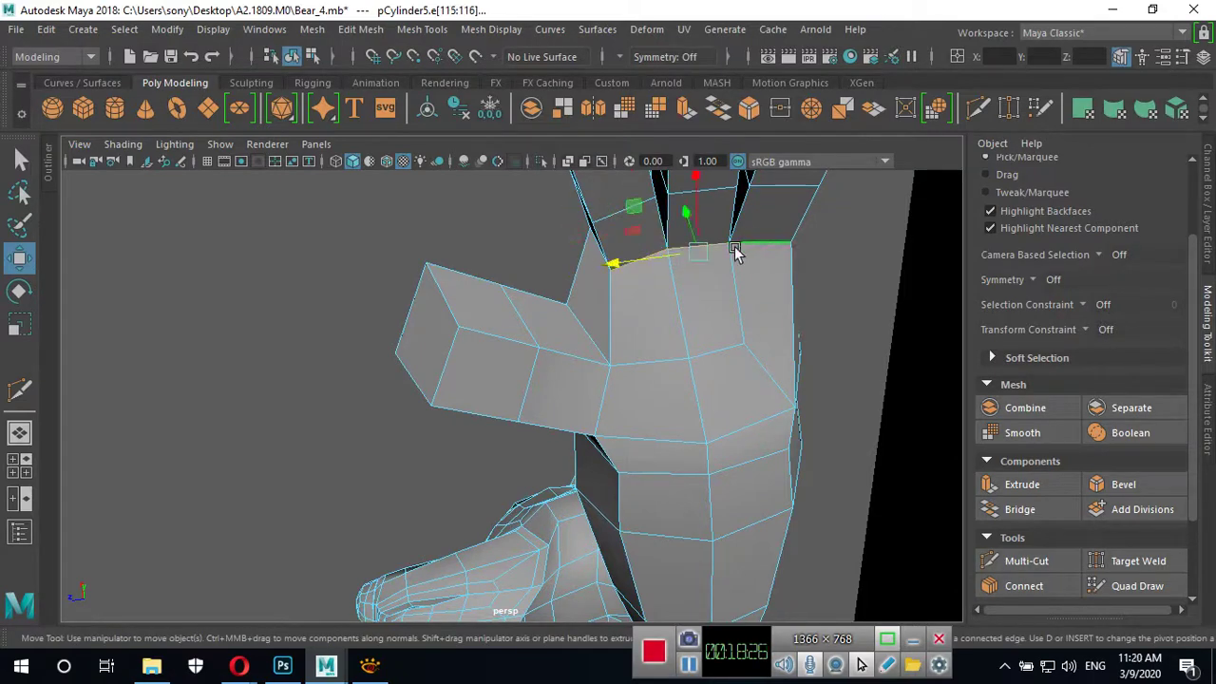
Raise the selected paw-tip edges upward, checking from several angles, then zoom out to the whole bear.
mouse_move(736, 251)
left_mouse_down("alt")
mouse_move(701, 320)
mouse_move(706, 311)
left_mouse_up("alt")
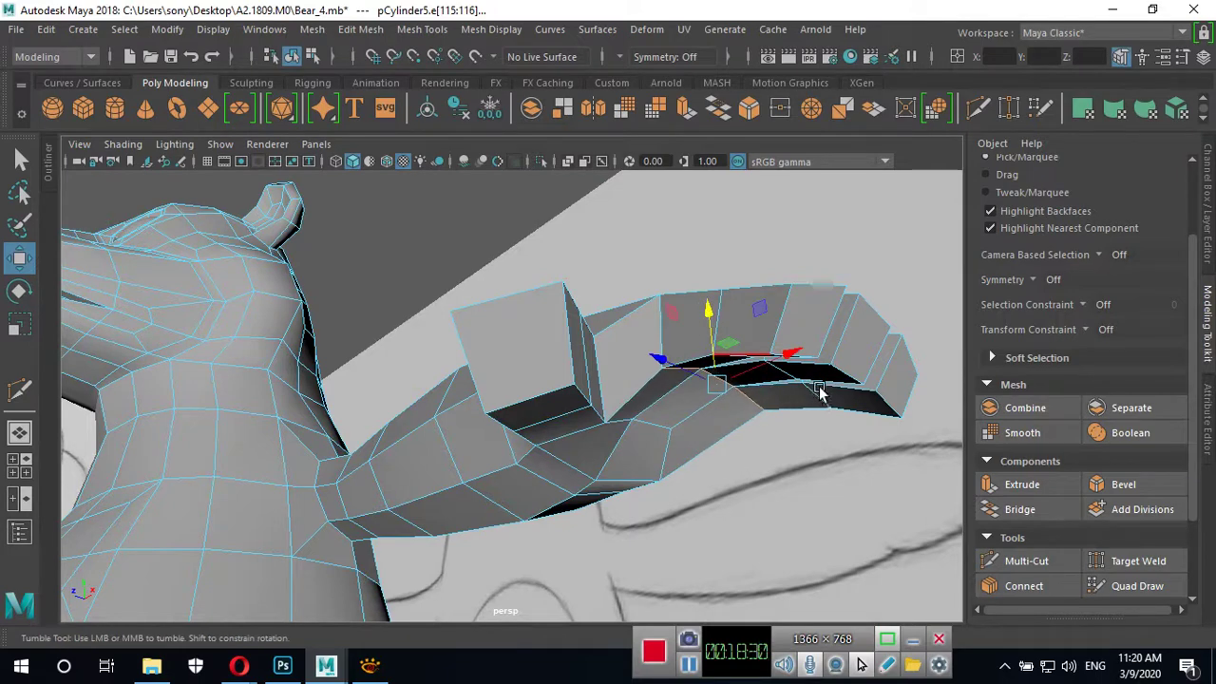
left_click_drag(820, 391, 798, 359, "alt")
middle_click_drag(746, 331, 827, 369)
left_click_drag(827, 366, 750, 339, "alt")
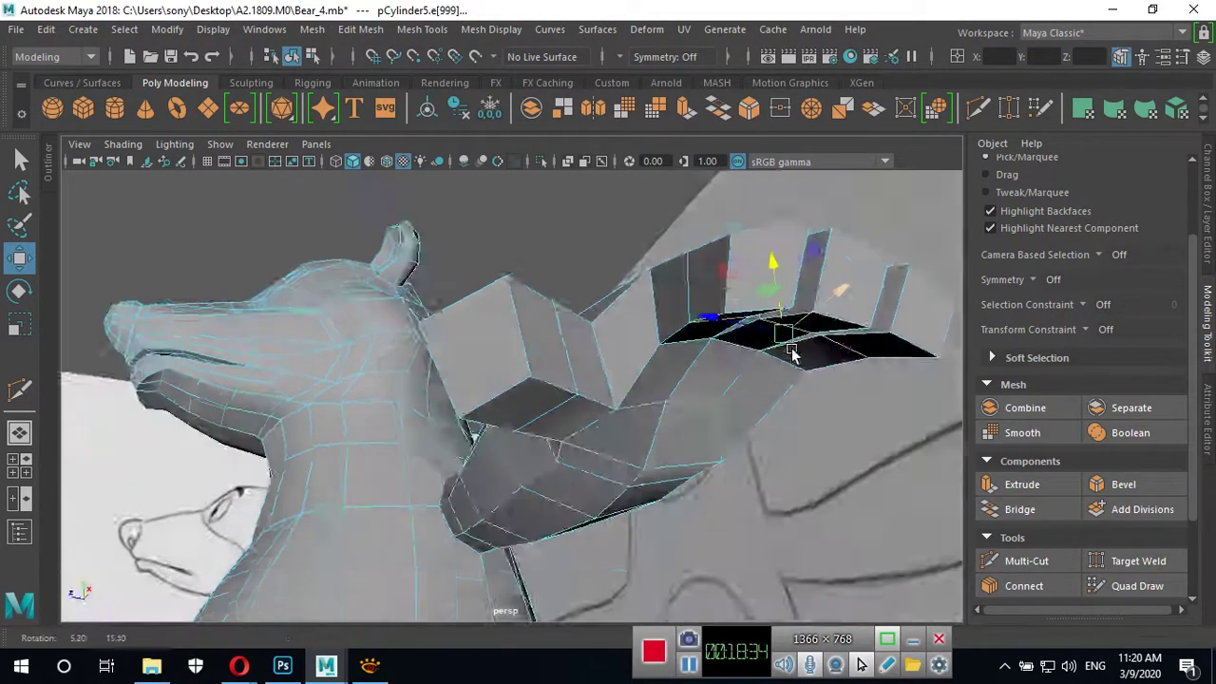
mouse_move(751, 226)
left_mouse_down("alt")
mouse_move(773, 298)
mouse_move(633, 239)
left_mouse_up("alt")
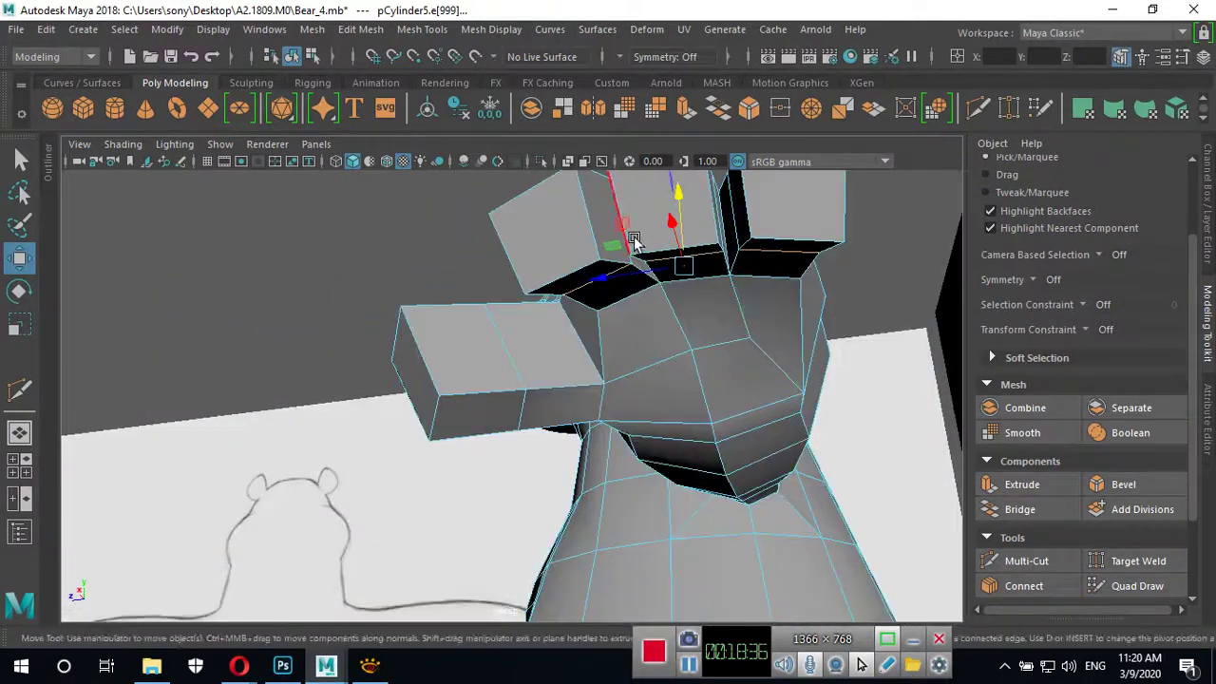
middle_click_drag(677, 190, 681, 203)
mouse_move(681, 204)
left_mouse_down("alt")
mouse_move(665, 328)
mouse_move(472, 351)
left_mouse_up("alt")
middle_click_drag(346, 346, 340, 302)
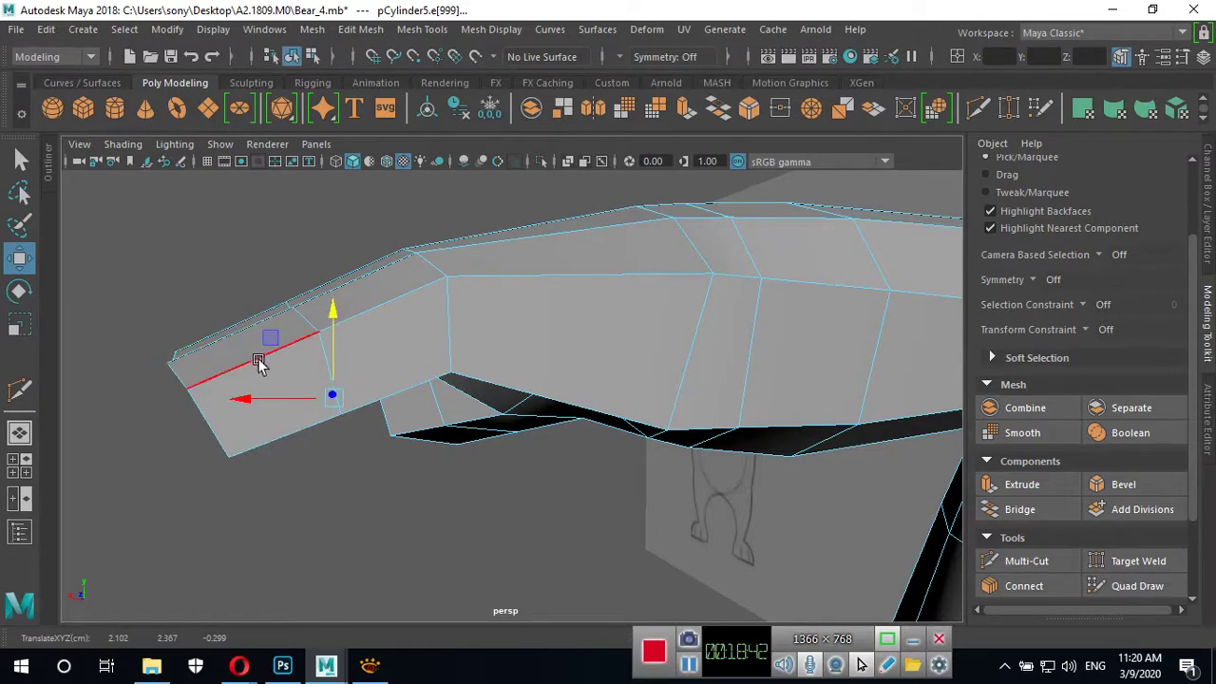
mouse_move(426, 415)
left_mouse_down("alt")
mouse_move(823, 510)
mouse_move(570, 494)
mouse_move(559, 472)
left_mouse_up("alt")
right_click_drag(558, 472, 787, 455, "alt")
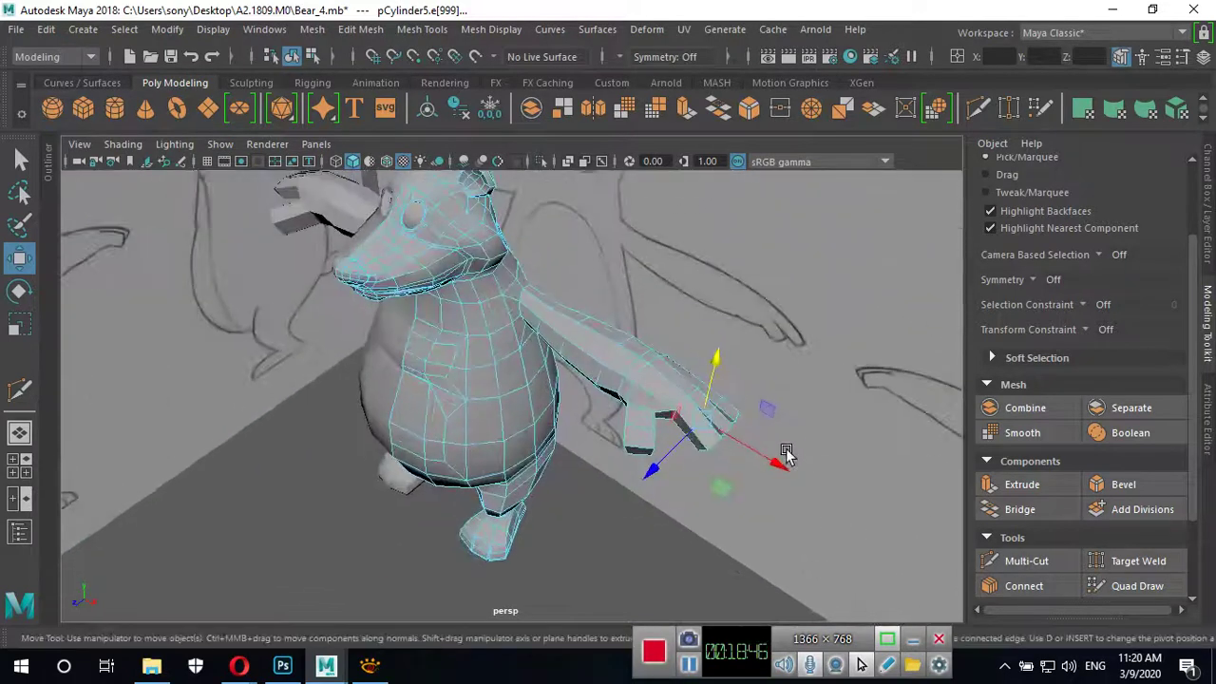
key("3")
right_click_drag(646, 181, 716, 149)
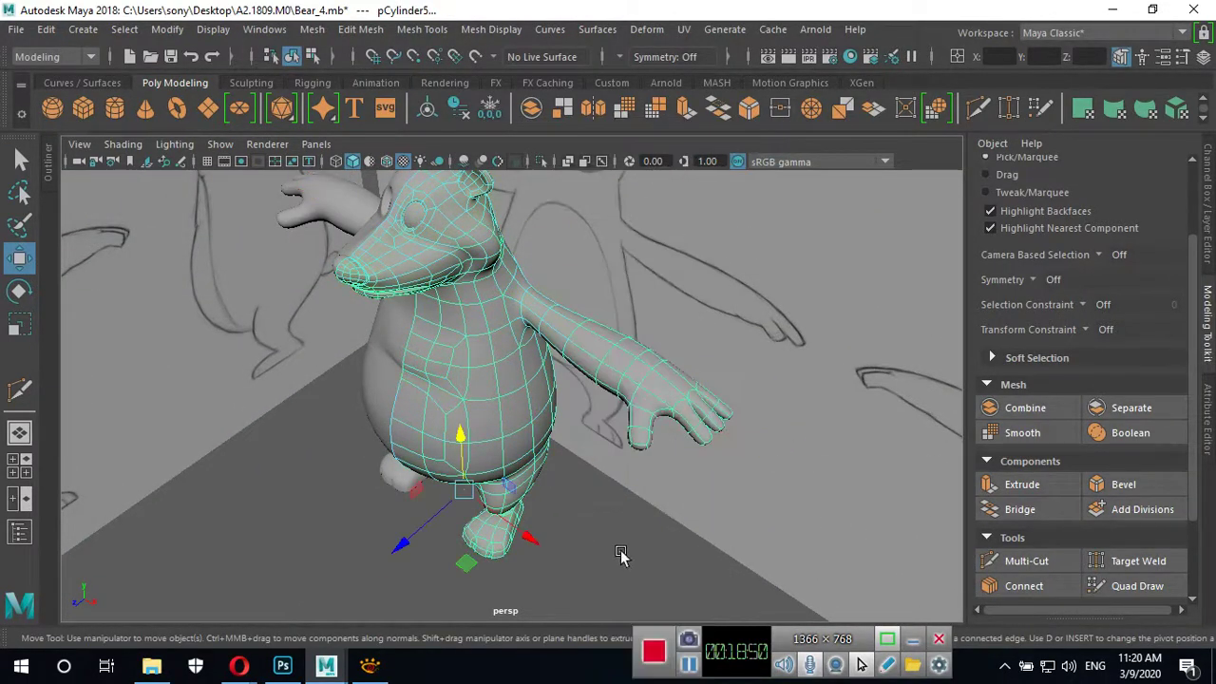
left_click(620, 556)
mouse_move(728, 477)
left_mouse_down("alt")
mouse_move(651, 472)
mouse_move(612, 436)
left_mouse_up("alt")
right_click_drag(612, 435, 733, 463, "alt")
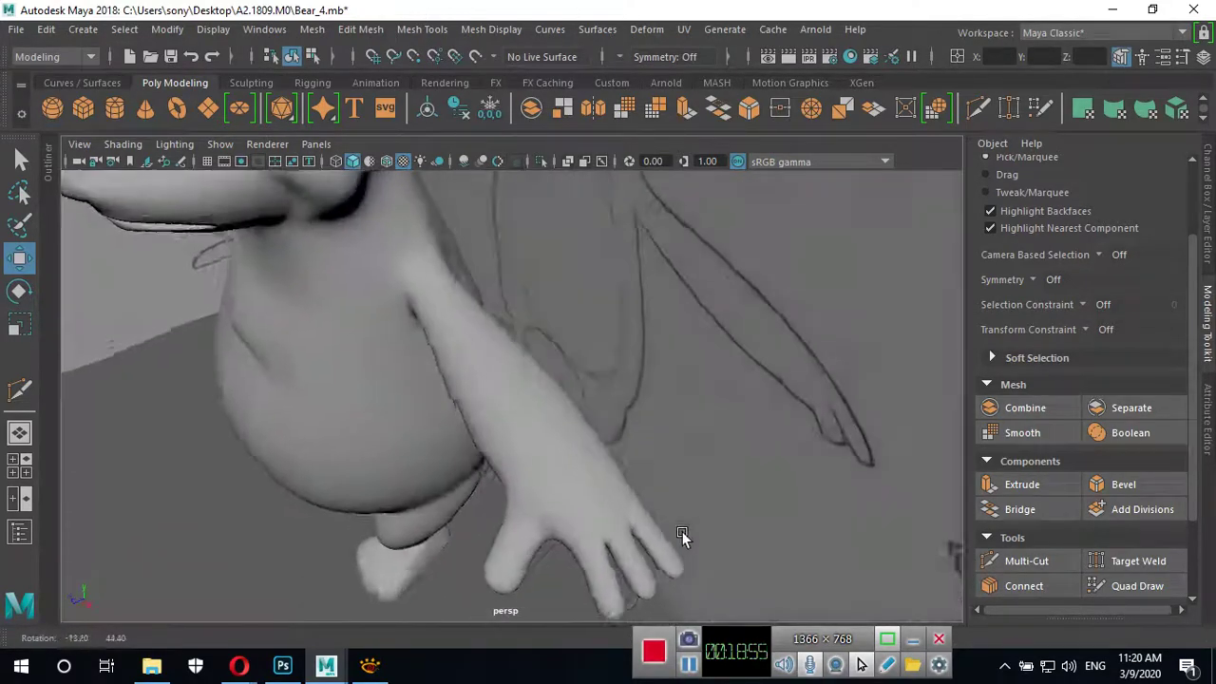
left_click_drag(734, 463, 755, 491, "alt")
mouse_move(755, 491)
right_mouse_down("alt")
mouse_move(898, 483)
mouse_move(769, 475)
right_mouse_up("alt")
mouse_move(769, 475)
left_mouse_down("alt")
mouse_move(624, 503)
mouse_move(648, 516)
left_mouse_up("alt")
mouse_move(648, 516)
right_mouse_down("alt")
mouse_move(557, 483)
mouse_move(337, 494)
right_mouse_up("alt")
left_click_drag(336, 494, 576, 462, "alt")
right_click_drag(575, 462, 625, 467, "alt")
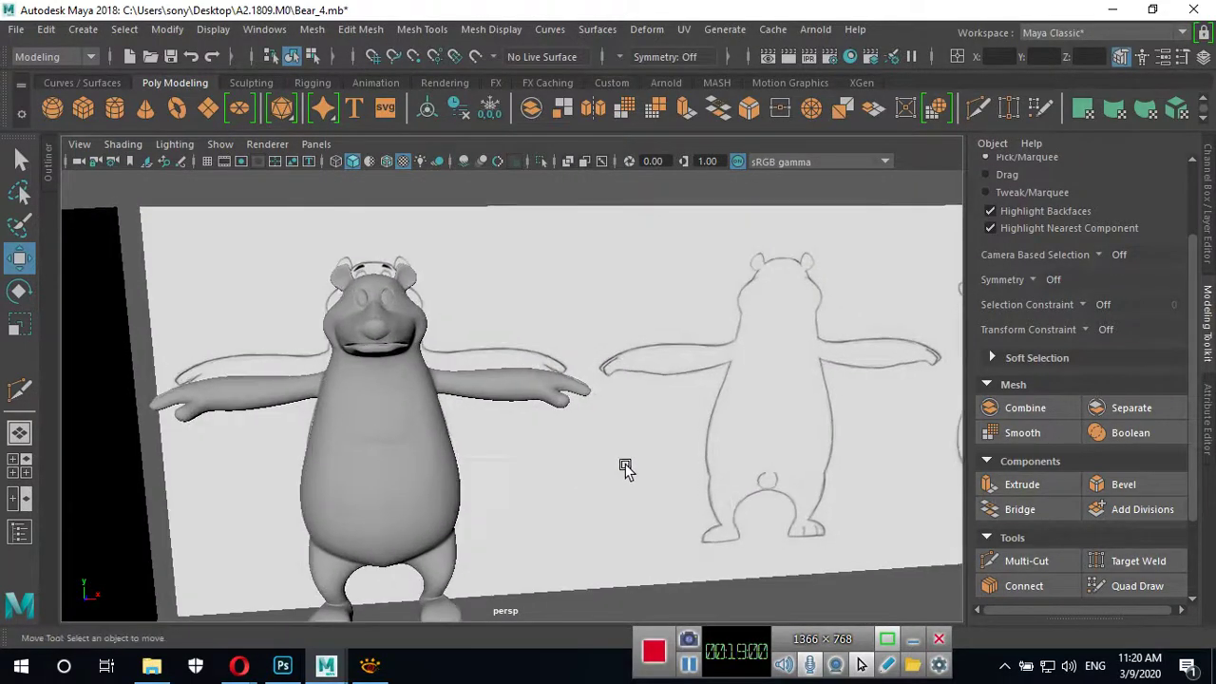
key("space")
key("space")
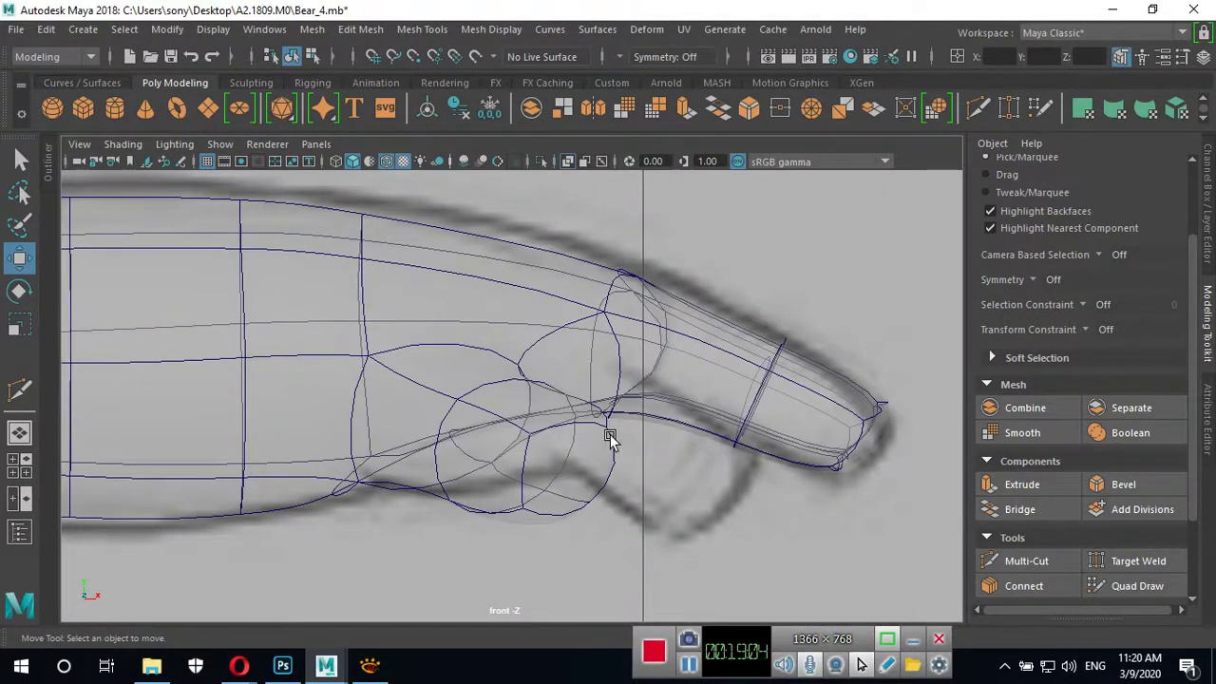
left_click(606, 472)
key("space")
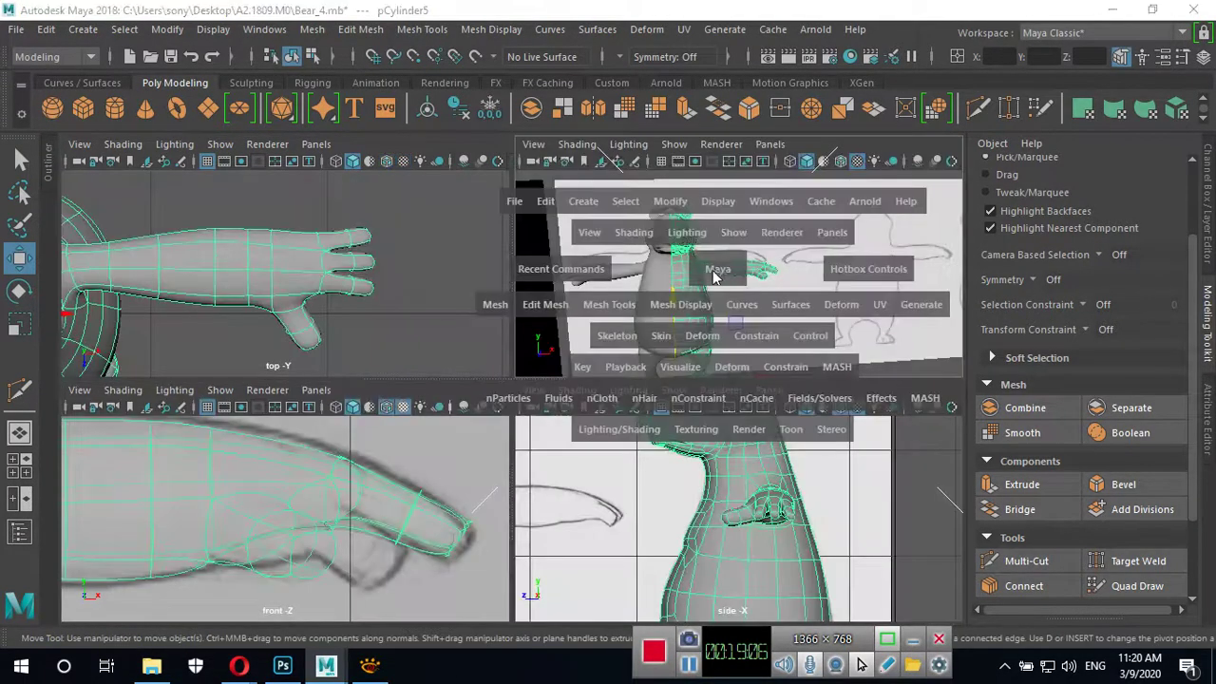
key("space")
key("space")
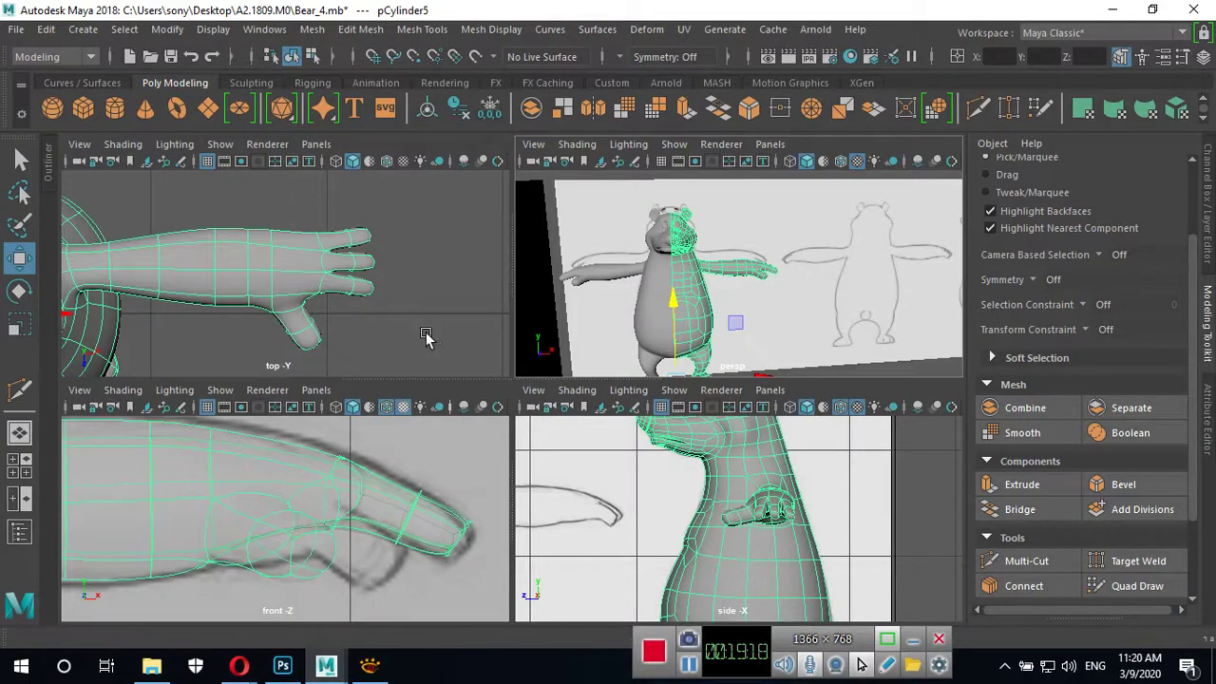
key("space")
mouse_move(698, 345)
left_mouse_down("alt")
mouse_move(507, 440)
mouse_move(593, 407)
mouse_move(576, 317)
mouse_move(543, 421)
mouse_move(475, 439)
left_mouse_up("alt")
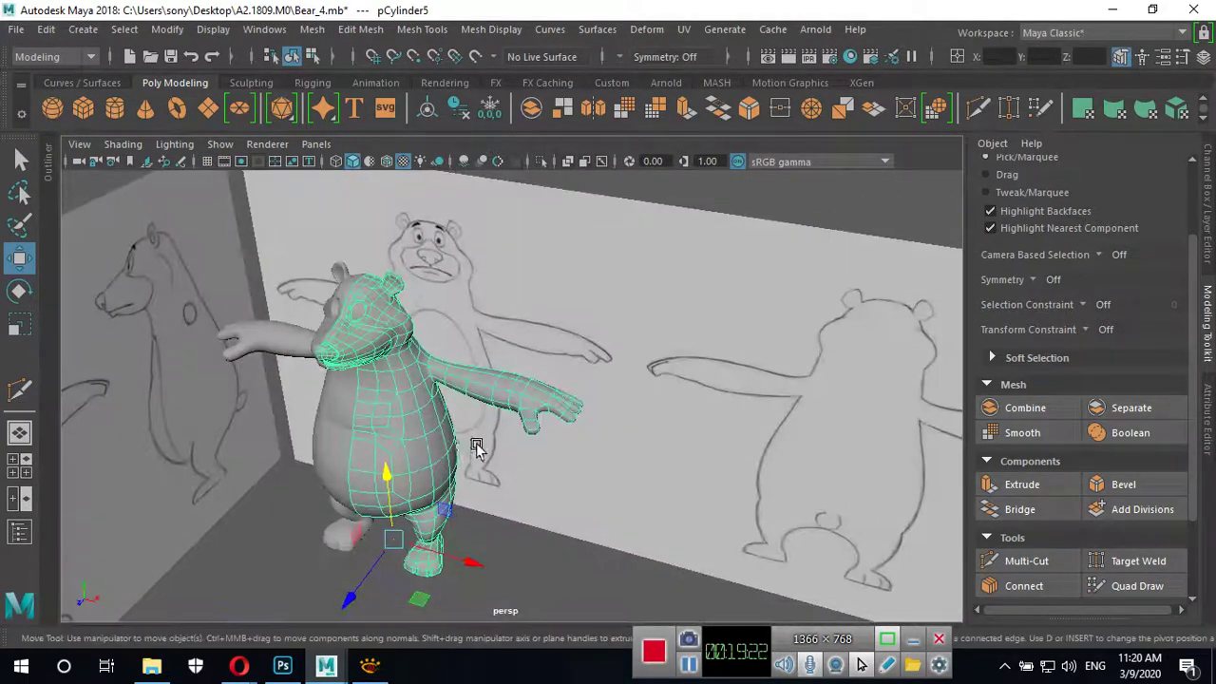
right_click_drag(475, 440, 821, 530, "alt")
mouse_move(822, 530)
left_mouse_down("alt")
mouse_move(636, 445)
mouse_move(652, 495)
mouse_move(619, 467)
left_mouse_up("alt")
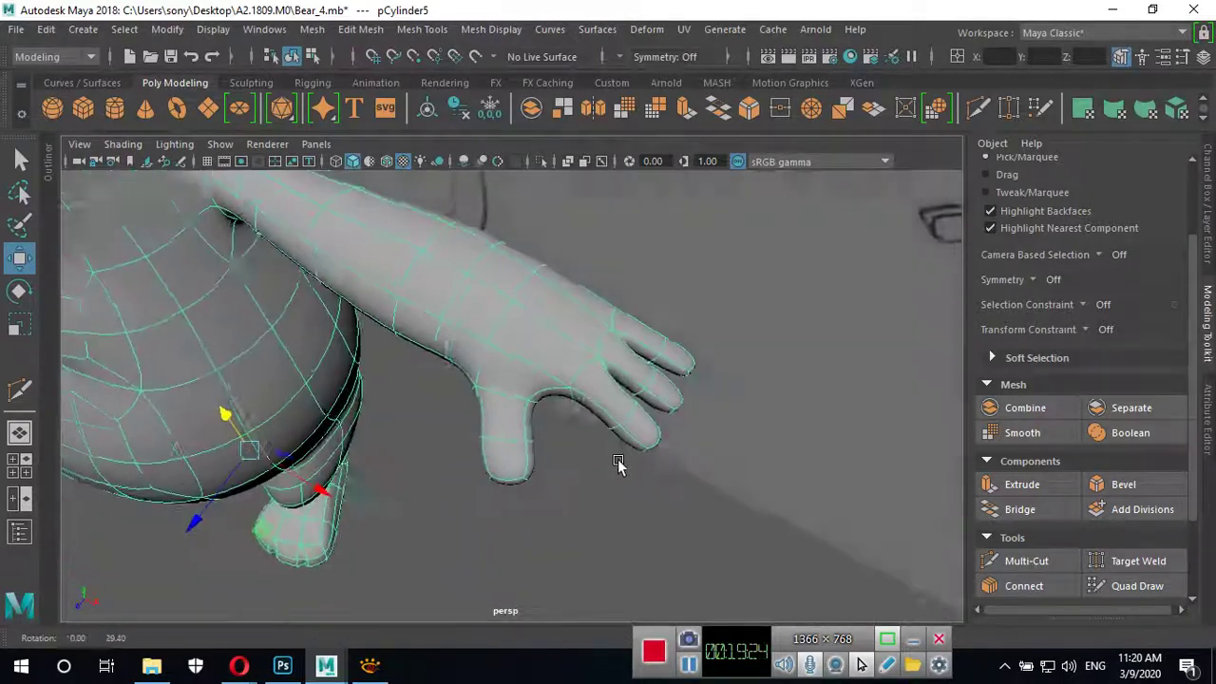
right_click_drag(619, 466, 719, 447, "alt")
mouse_move(719, 447)
left_mouse_down("alt")
mouse_move(720, 475)
mouse_move(682, 463)
left_mouse_up("alt")
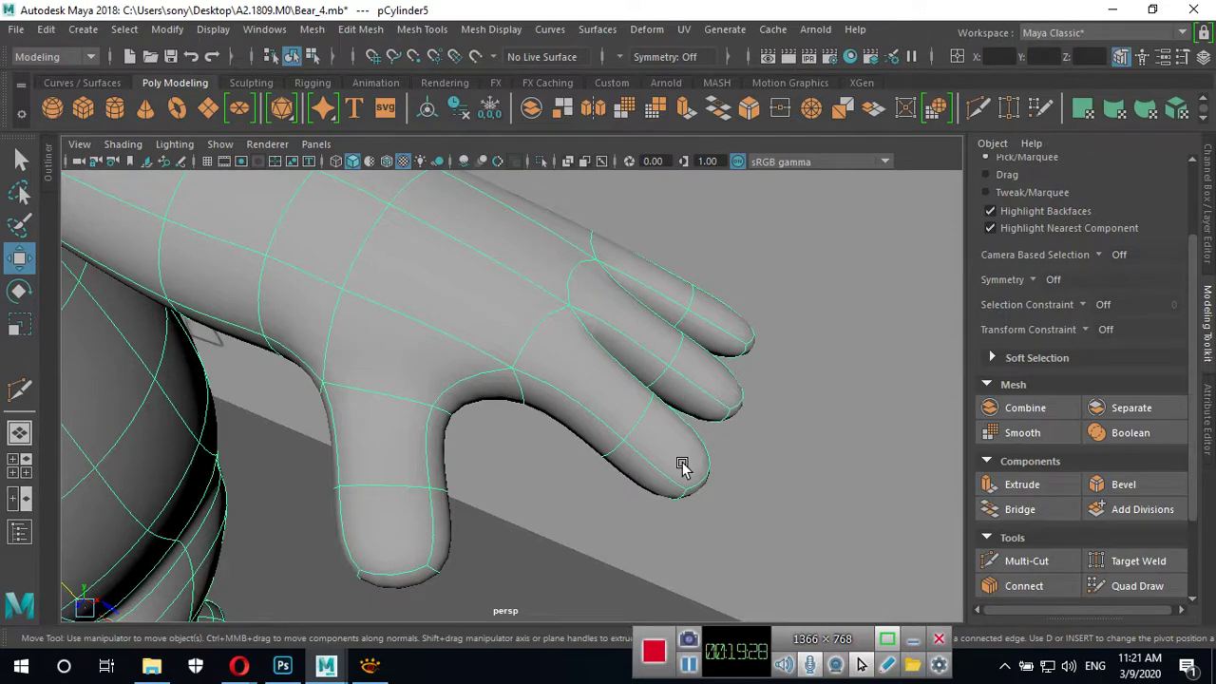
key("1")
mouse_move(682, 491)
left_mouse_down("alt")
mouse_move(652, 461)
mouse_move(736, 352)
mouse_move(644, 510)
mouse_move(652, 448)
left_mouse_up("alt")
right_click_drag(653, 175, 644, 130)
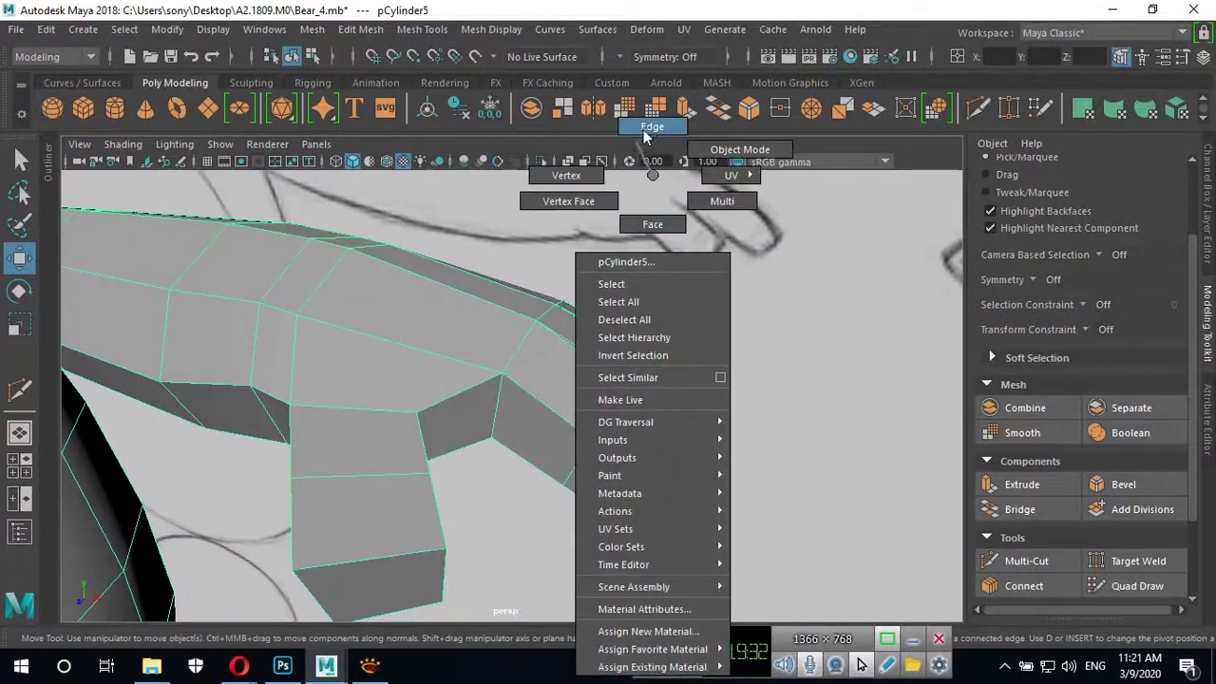
Insert an extra edge loop across the bear's finger blocks with Insert Edge Loop.
left_click(436, 35)
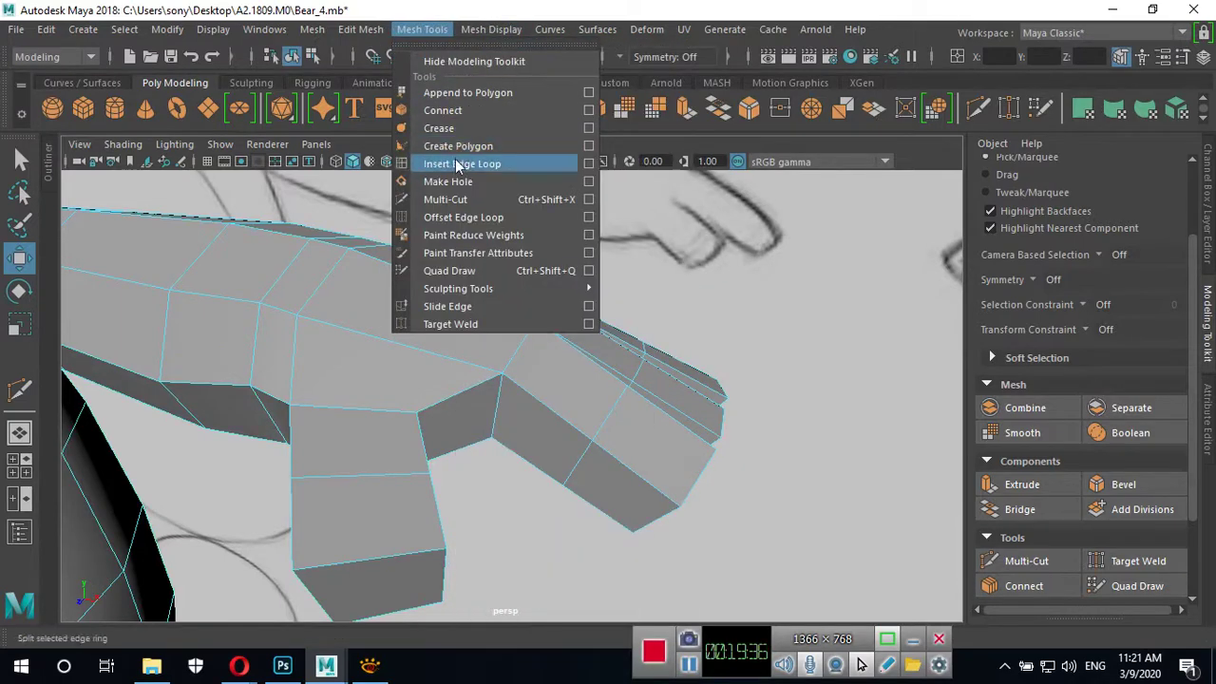
left_click(459, 165)
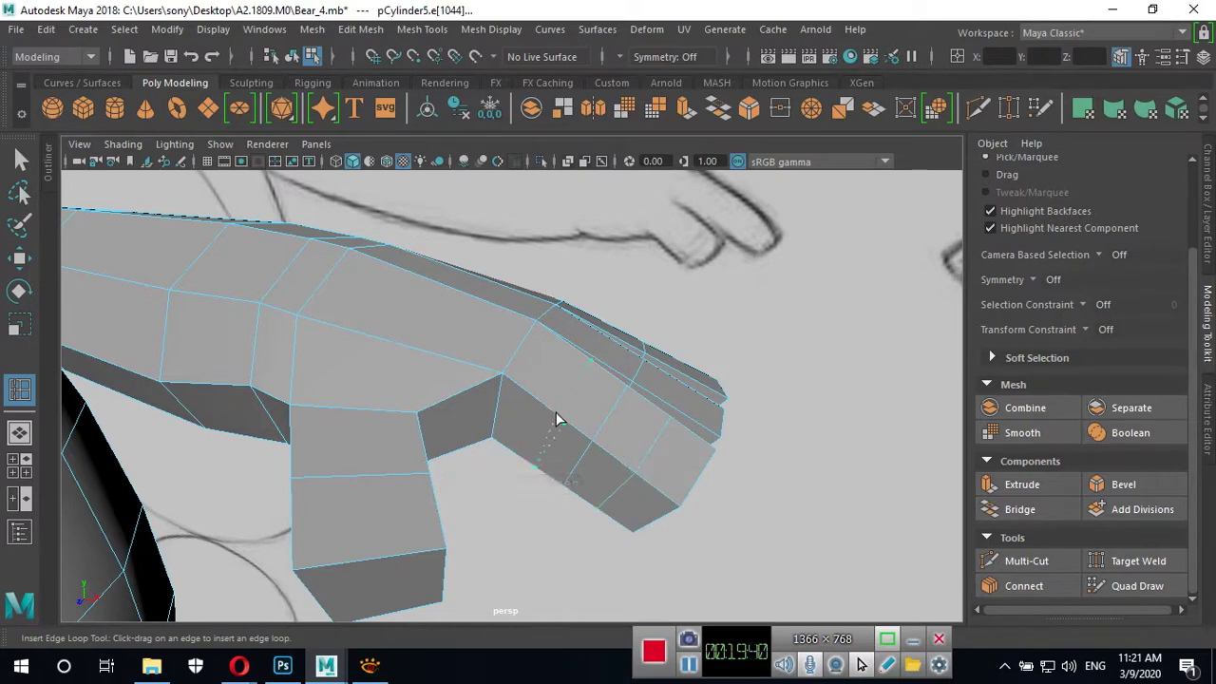
mouse_move(585, 441)
left_mouse_down("alt")
mouse_move(645, 427)
mouse_move(519, 466)
mouse_move(496, 461)
left_mouse_up("alt")
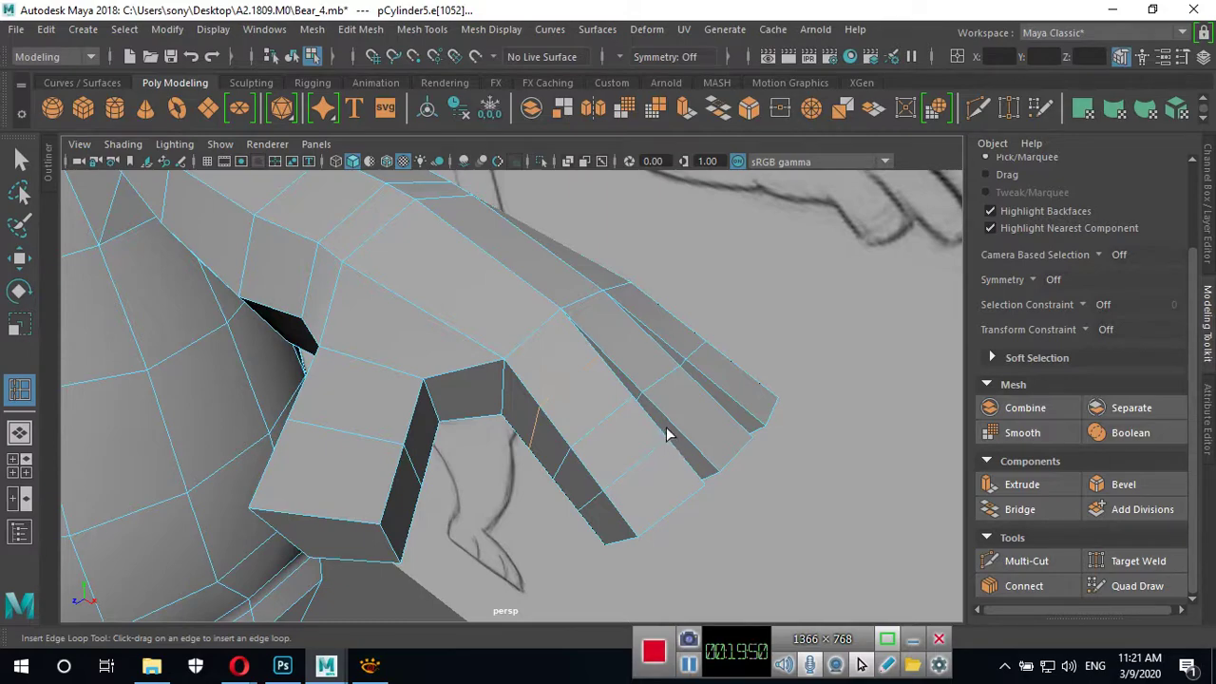
mouse_move(617, 461)
left_mouse_down("alt")
mouse_move(625, 473)
mouse_move(701, 443)
mouse_move(583, 489)
mouse_move(502, 442)
left_mouse_up("alt")
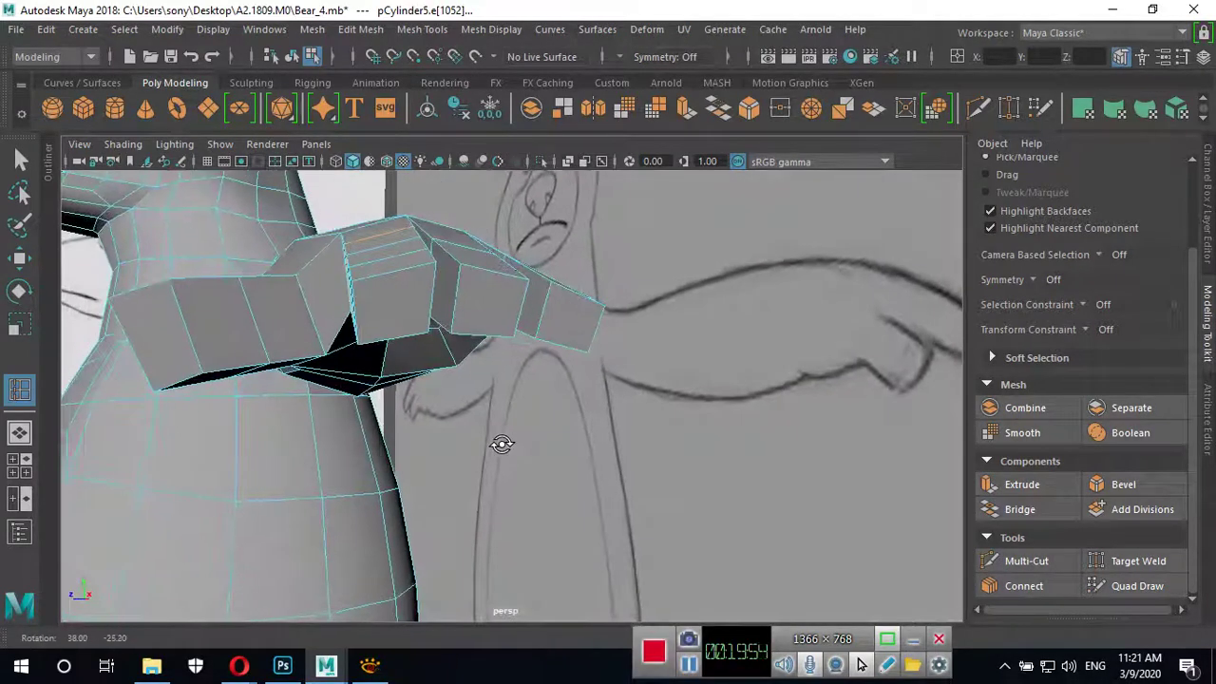
Raise an edge on the hand slightly in edge mode.
key("w")
right_click_drag(551, 307, 477, 185)
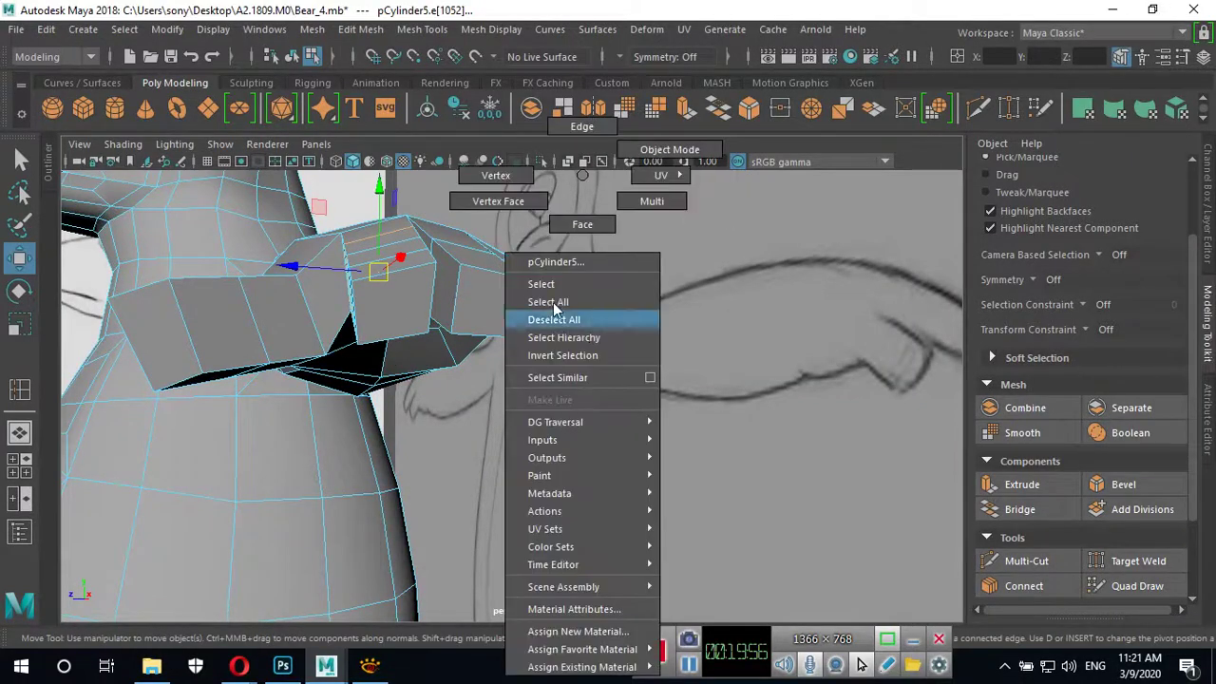
mouse_move(434, 326)
right_mouse_down("alt")
mouse_move(415, 361)
mouse_move(719, 386)
right_mouse_up("alt")
left_click_drag(719, 386, 634, 364, "alt")
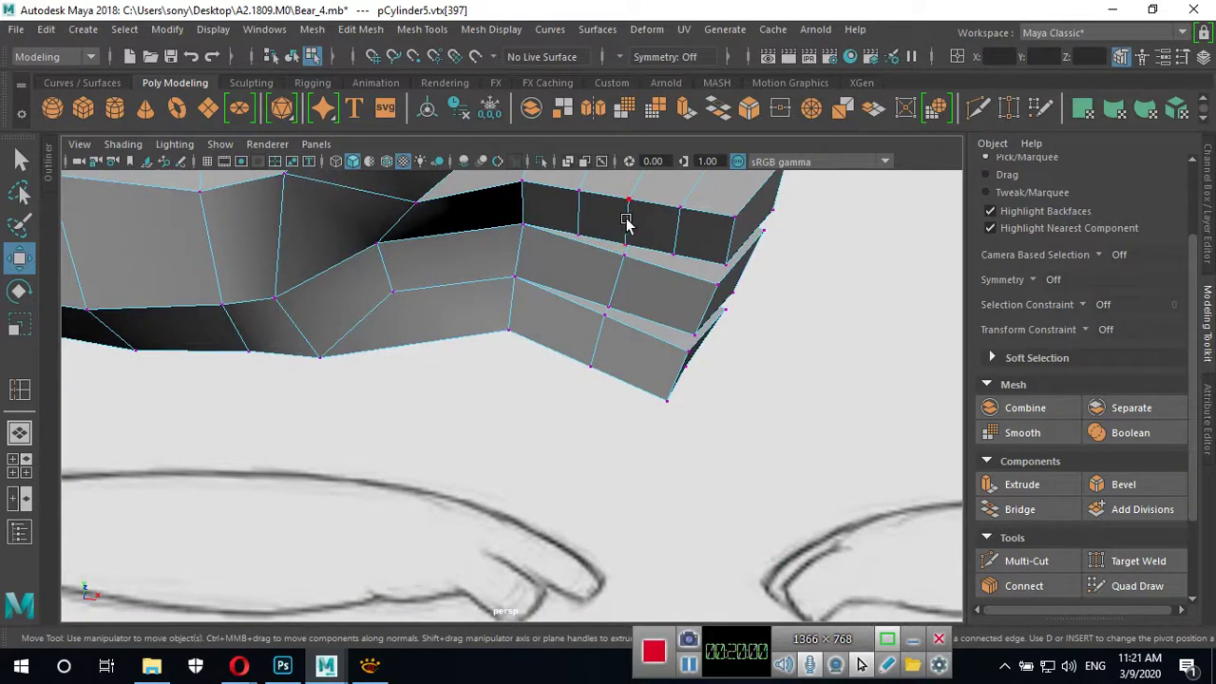
right_click_drag(627, 226, 627, 128)
left_click(680, 253)
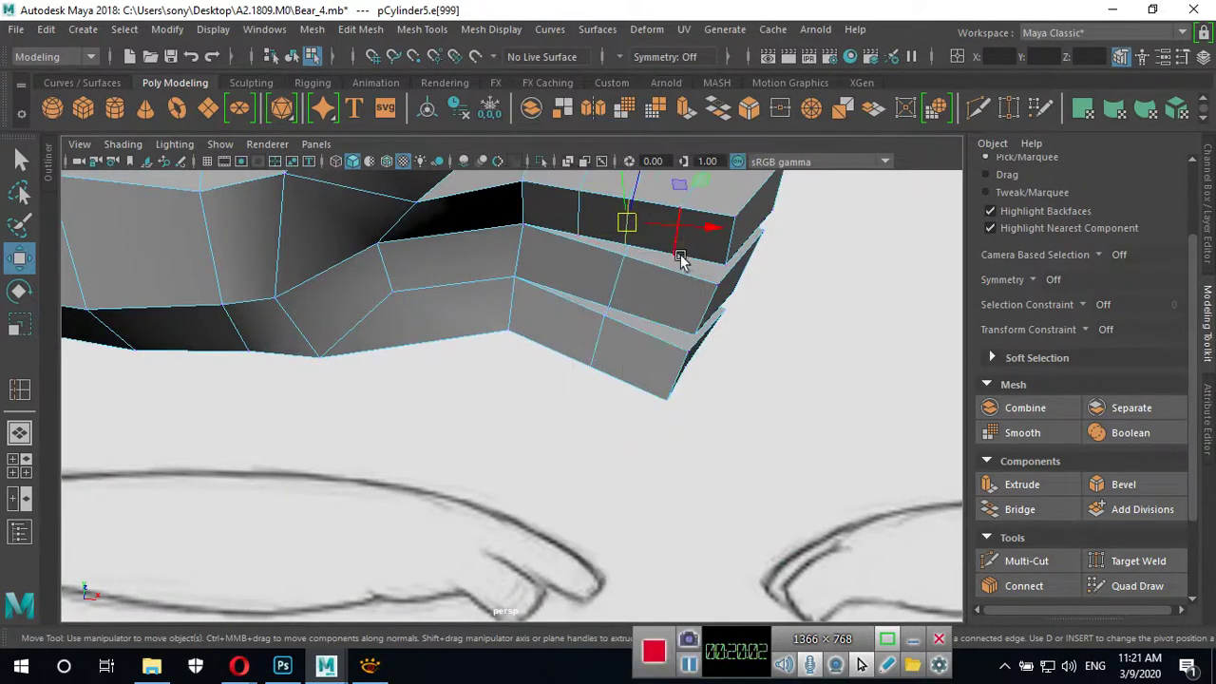
left_click_drag(680, 252, 663, 312, "alt")
left_click_drag(608, 236, 638, 255)
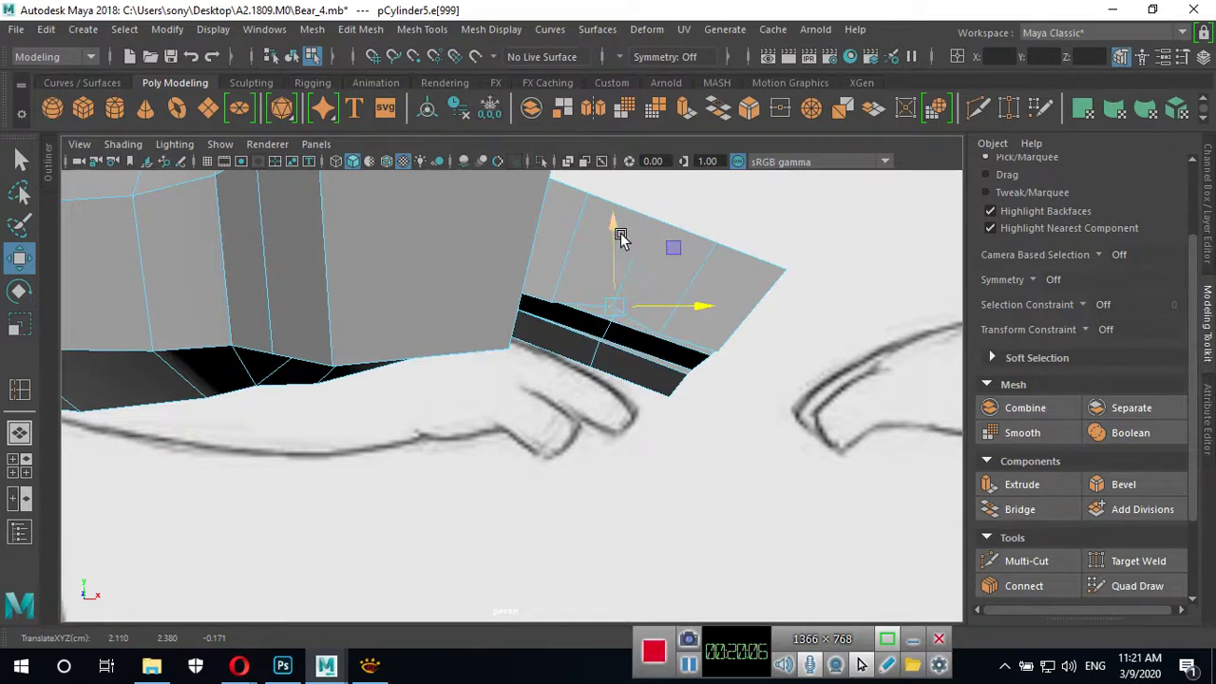
Nudge the hand-tip edge and another top edge upward.
left_click_drag(662, 348, 712, 347, "alt")
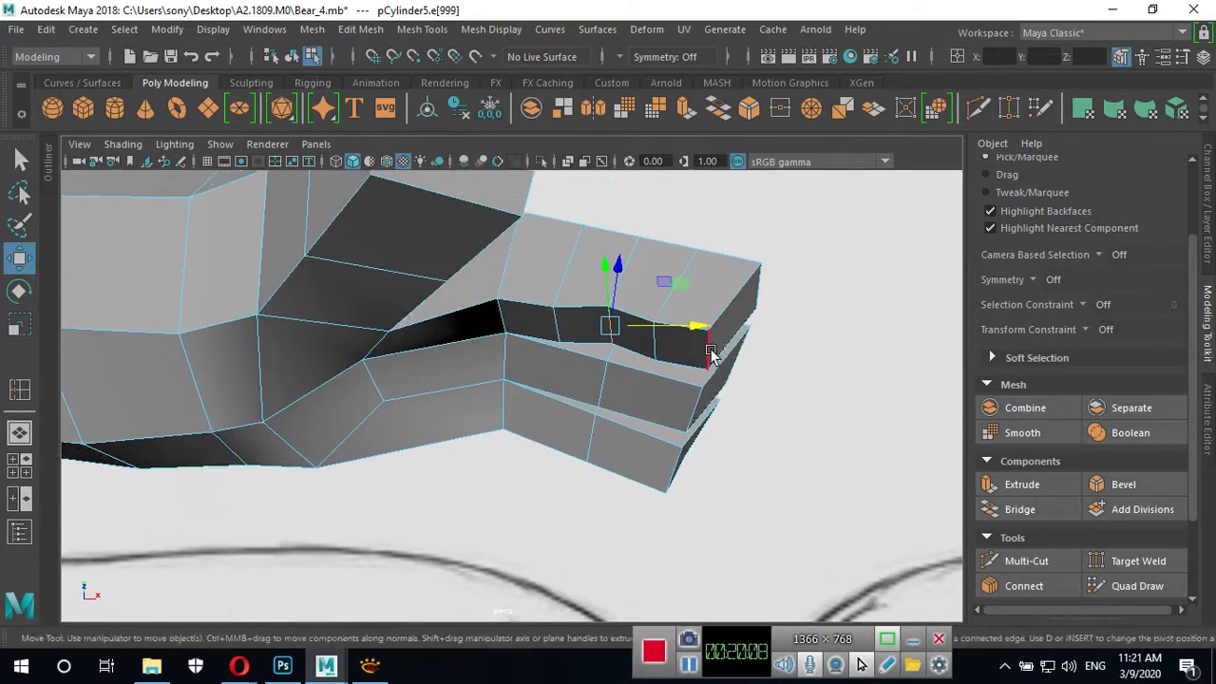
left_click(717, 329)
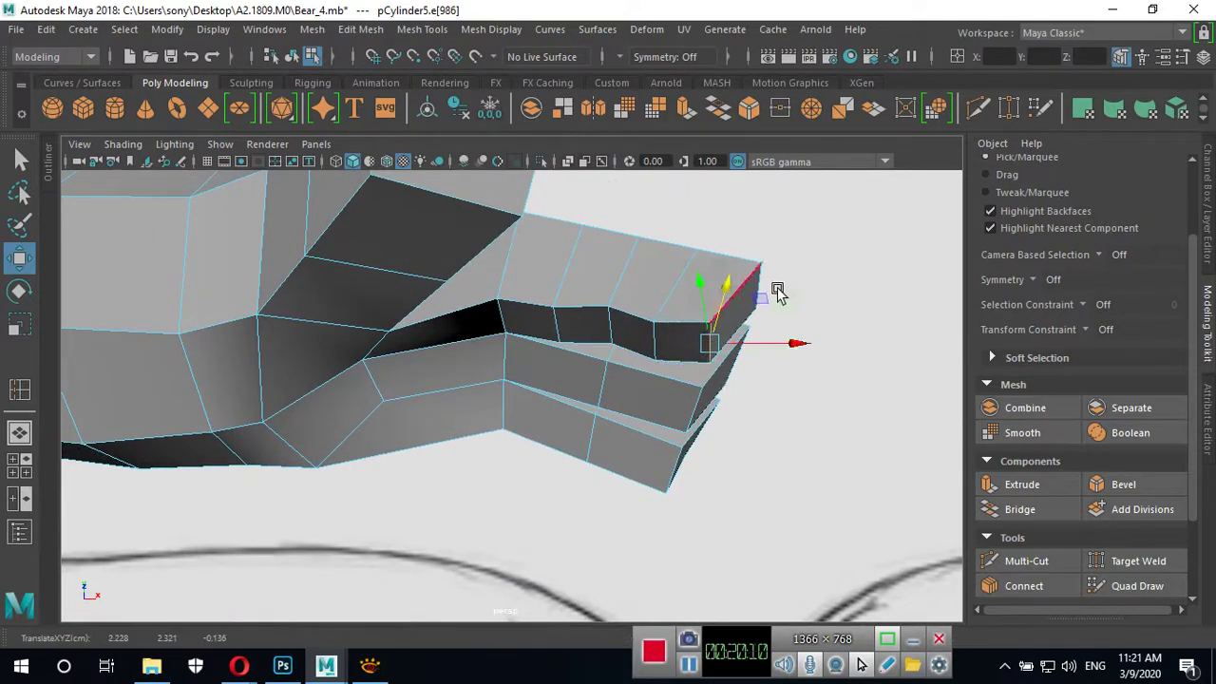
left_click_drag(779, 290, 766, 404, "alt")
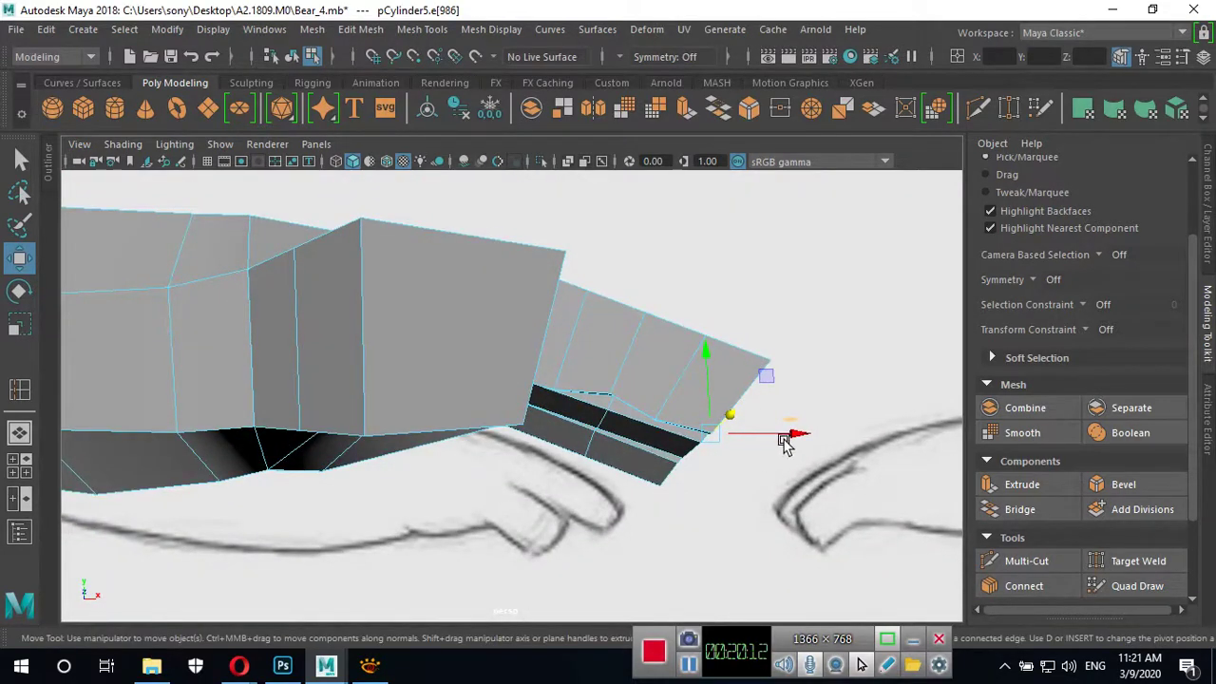
mouse_move(712, 353)
left_mouse_down()
mouse_move(807, 407)
mouse_move(733, 440)
mouse_move(586, 466)
mouse_move(668, 435)
mouse_move(676, 501)
mouse_move(638, 446)
left_mouse_up()
left_click(590, 392)
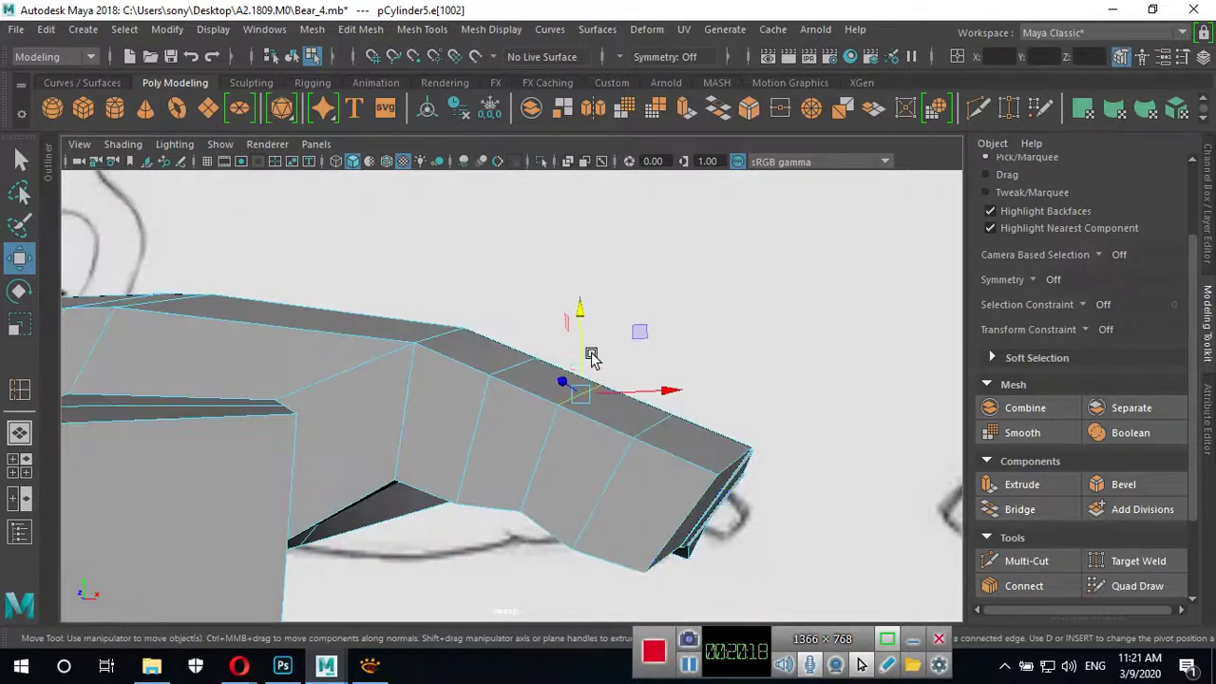
left_click_drag(583, 316, 582, 313)
left_click_drag(678, 462, 465, 430, "alt")
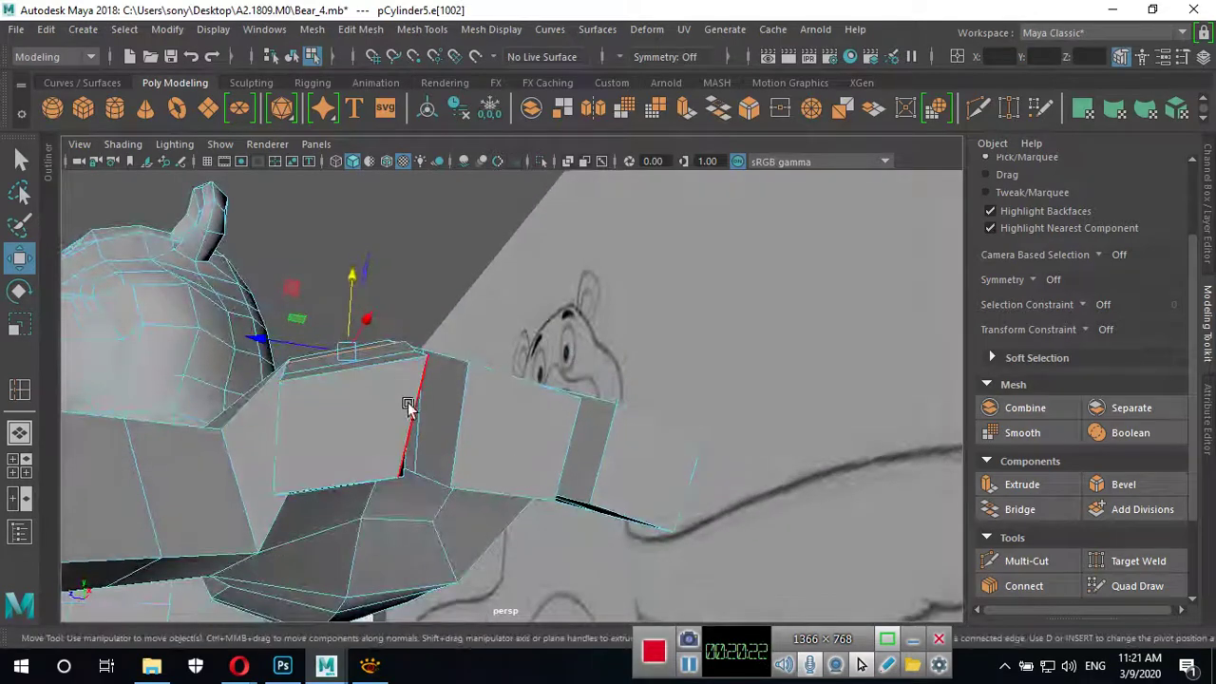
Reposition a vertex near the shoulder and the two top corner vertices of the hand.
right_click_drag(402, 393, 317, 179)
mouse_move(342, 367)
left_mouse_down("alt")
mouse_move(348, 402)
mouse_move(378, 396)
mouse_move(344, 406)
left_mouse_up("alt")
left_click(300, 414)
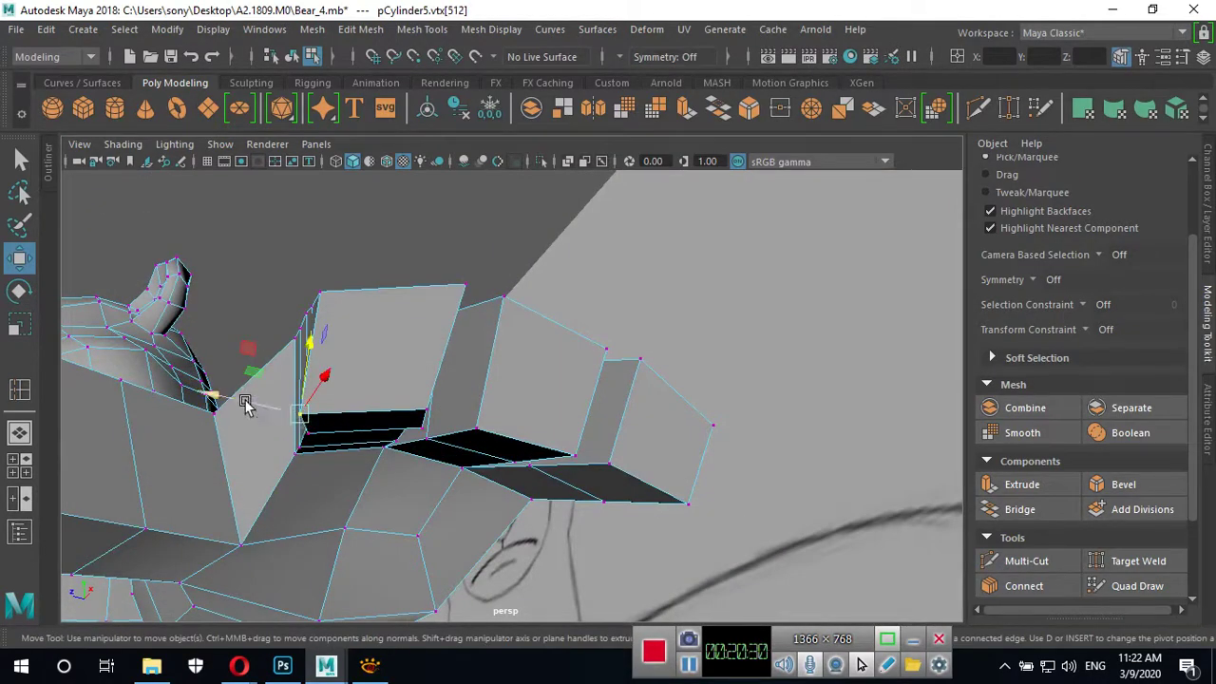
left_click_drag(250, 403, 270, 406)
left_click_drag(323, 359, 327, 342)
left_click(322, 291)
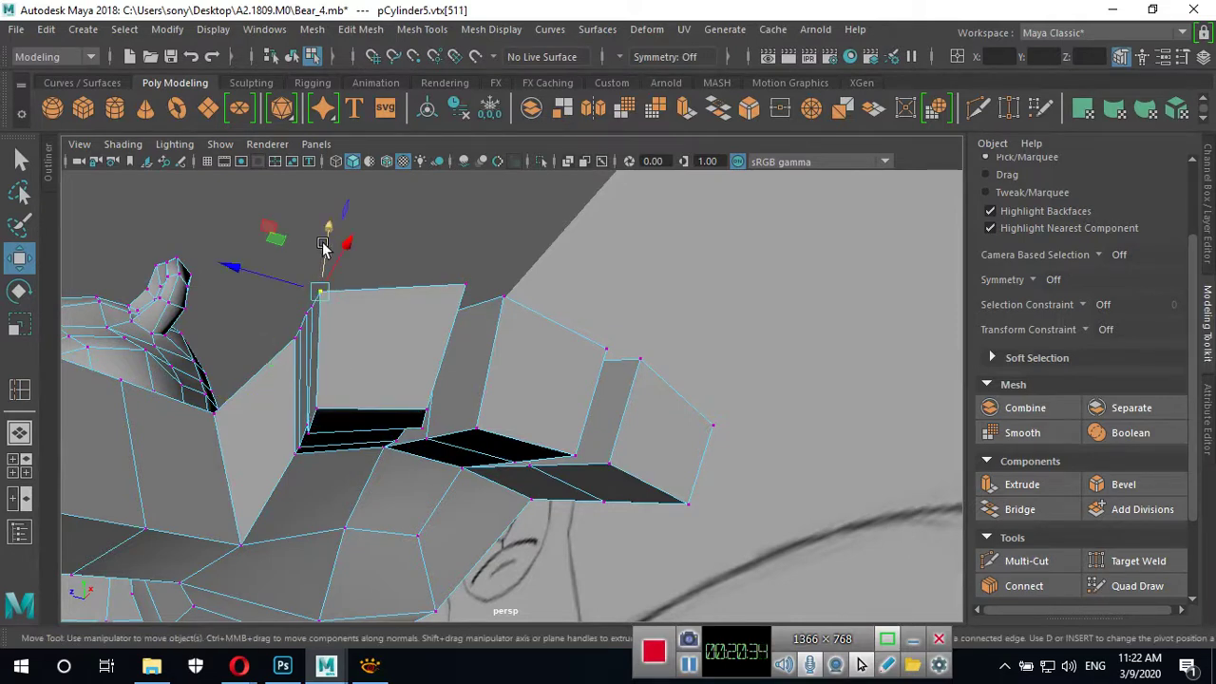
left_click_drag(323, 246, 323, 228)
left_click_drag(285, 269, 273, 272)
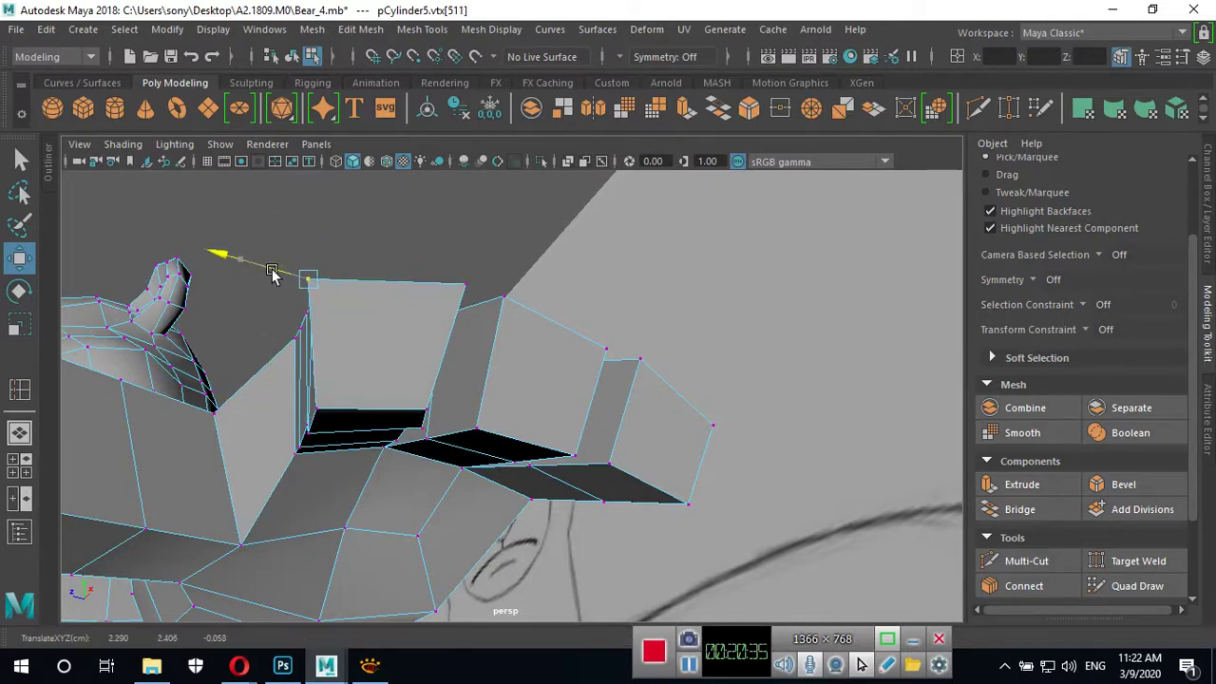
left_click(464, 285)
left_click_drag(435, 276, 423, 276)
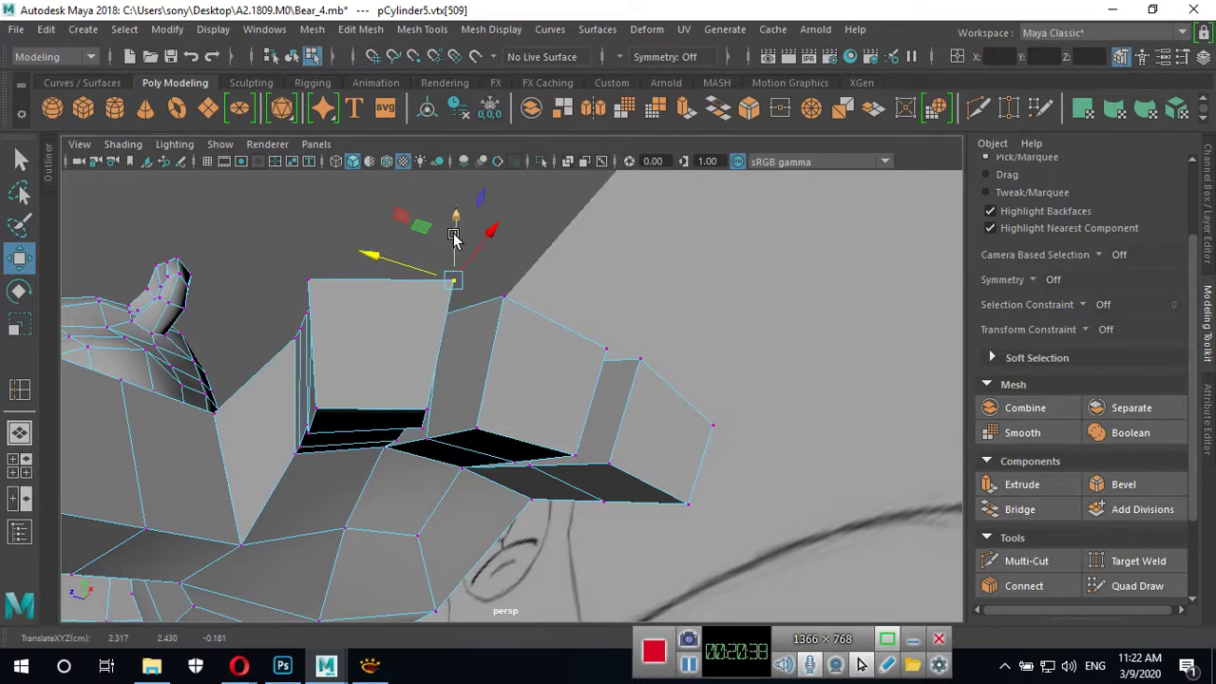
mouse_move(466, 221)
left_mouse_down()
mouse_move(423, 281)
mouse_move(383, 421)
mouse_move(447, 462)
mouse_move(462, 380)
mouse_move(377, 439)
mouse_move(399, 429)
mouse_move(341, 333)
mouse_move(343, 311)
left_mouse_up()
Adjust three more arm and finger vertices, then check the fingers from another angle.
left_click(356, 439)
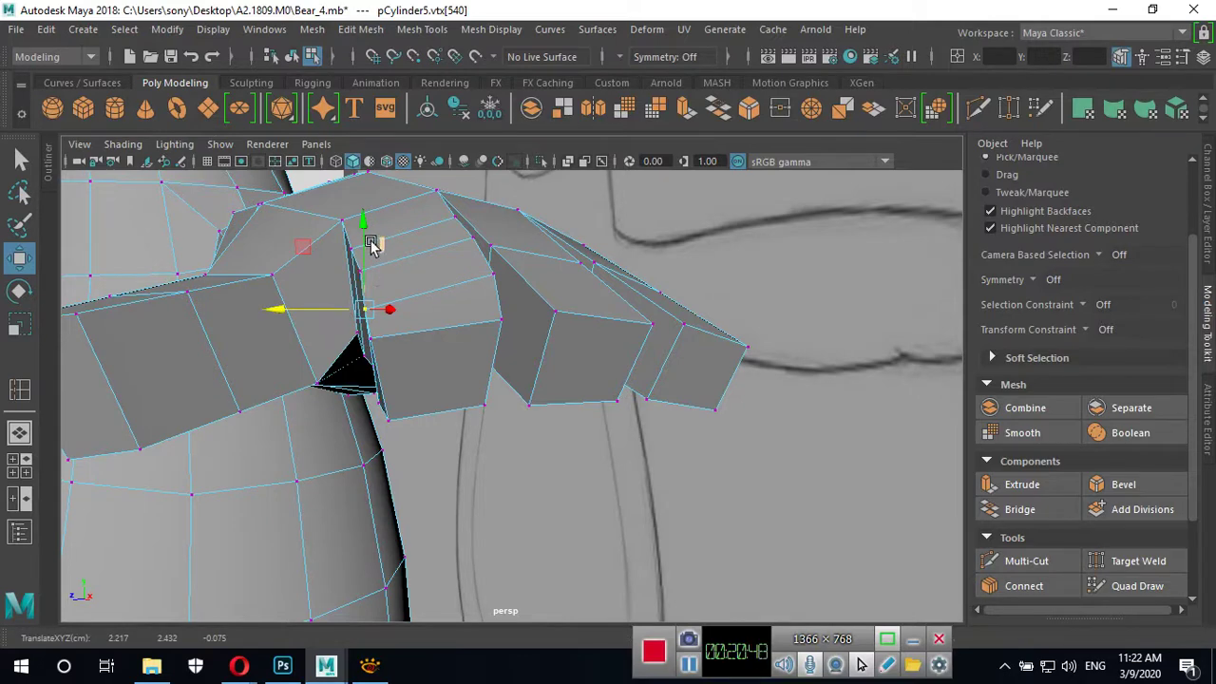
left_click_drag(371, 244, 364, 233)
left_click(492, 276)
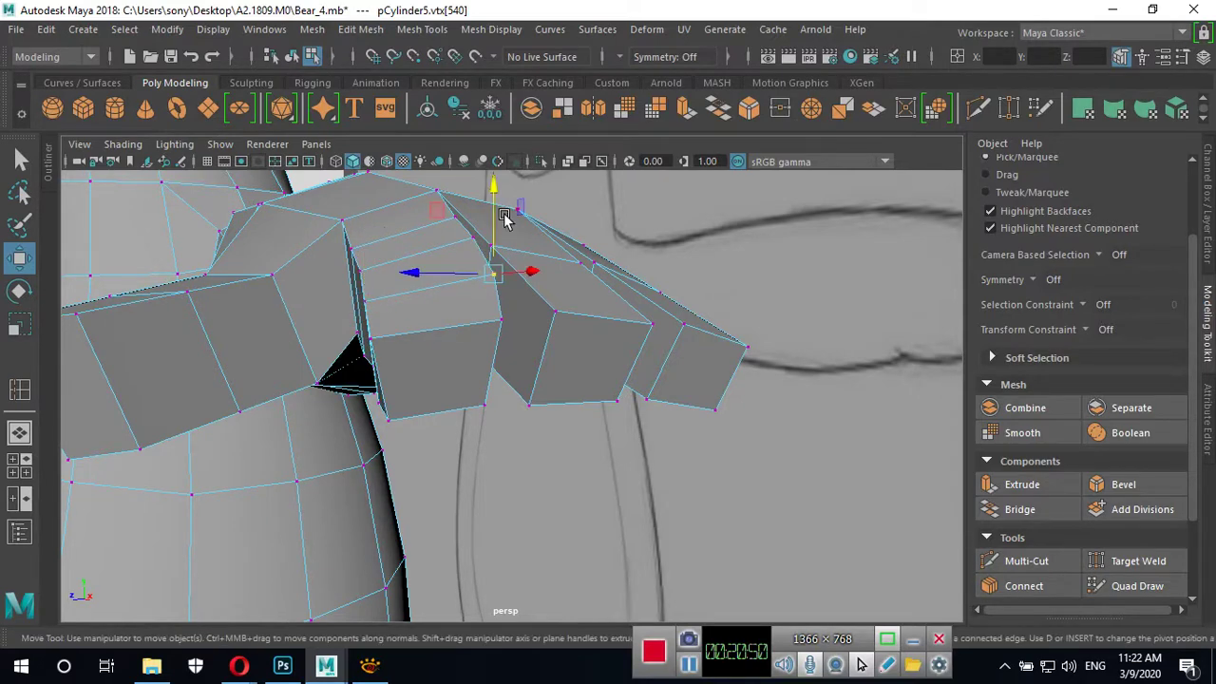
left_click_drag(494, 213, 446, 304)
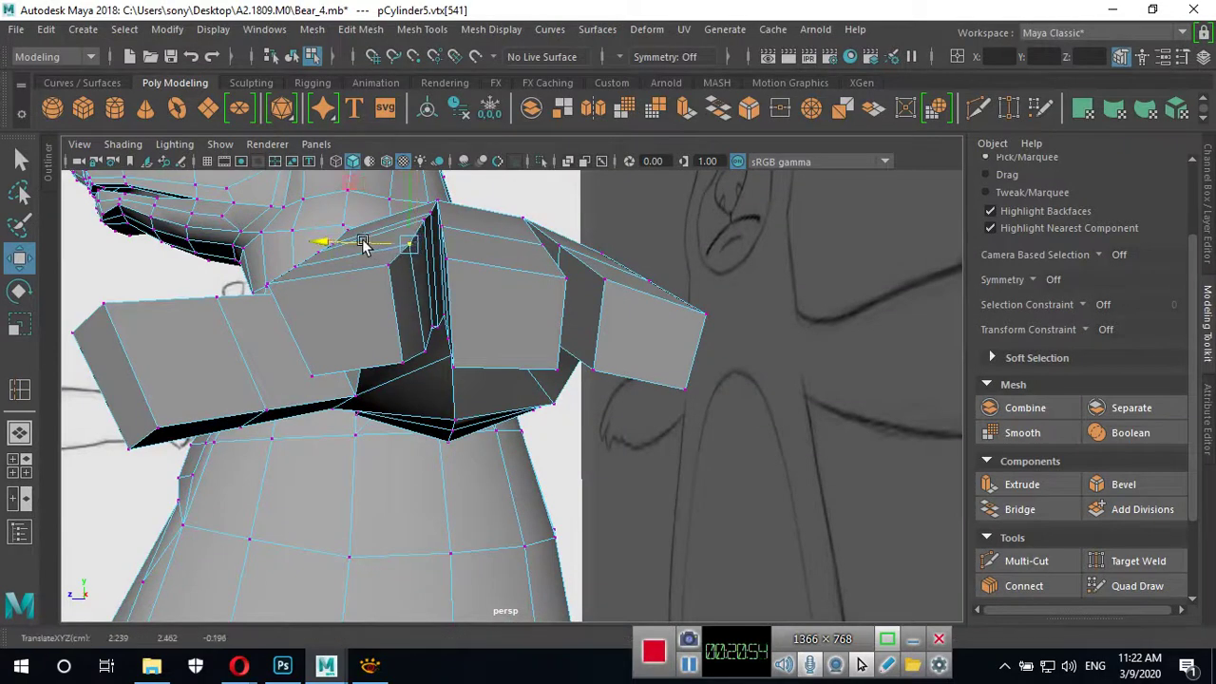
left_click_drag(411, 237, 475, 317, "alt")
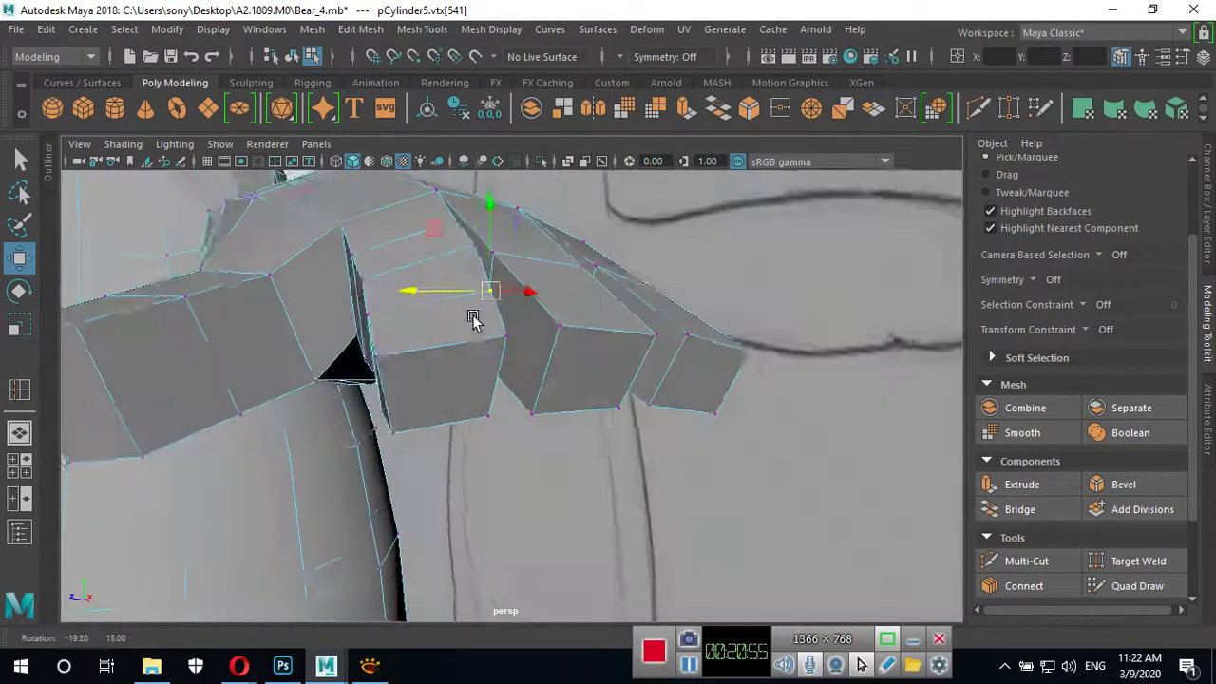
left_click(451, 254)
left_click_drag(446, 261, 442, 261)
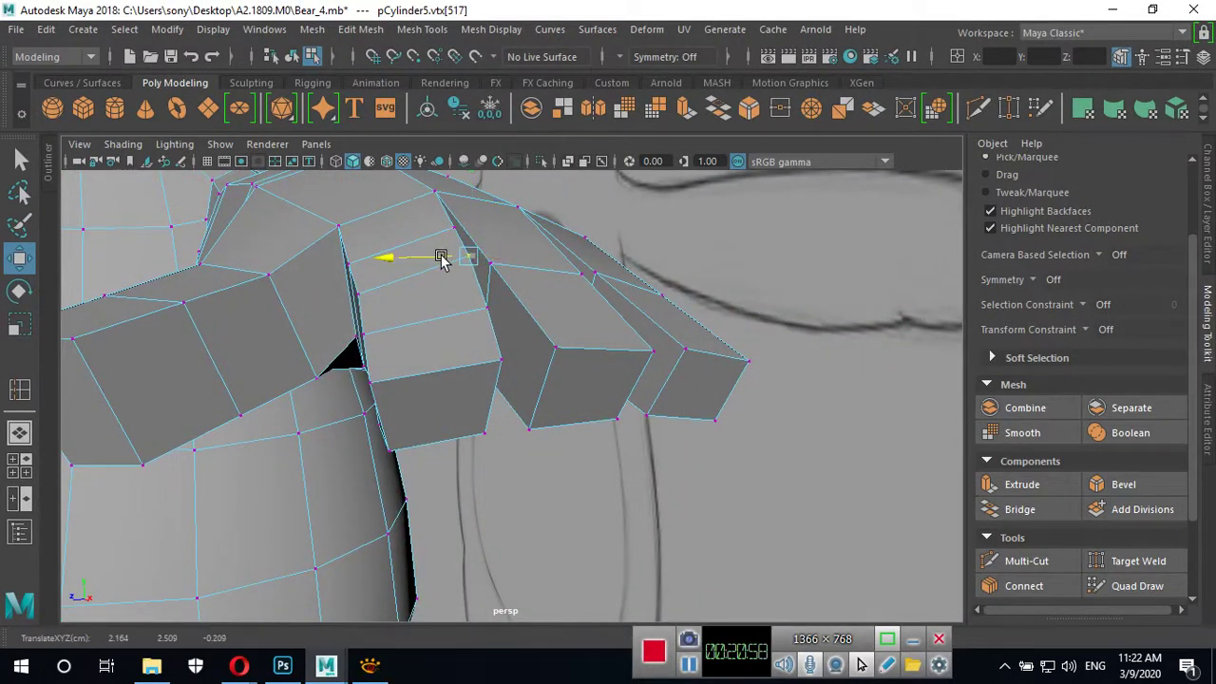
mouse_move(465, 205)
left_mouse_down("alt")
mouse_move(469, 313)
mouse_move(410, 245)
mouse_move(483, 342)
mouse_move(507, 250)
mouse_move(391, 372)
mouse_move(472, 330)
mouse_move(437, 396)
mouse_move(465, 336)
mouse_move(576, 396)
mouse_move(581, 415)
mouse_move(632, 344)
mouse_move(561, 421)
mouse_move(502, 447)
left_mouse_up("alt")
key("3")
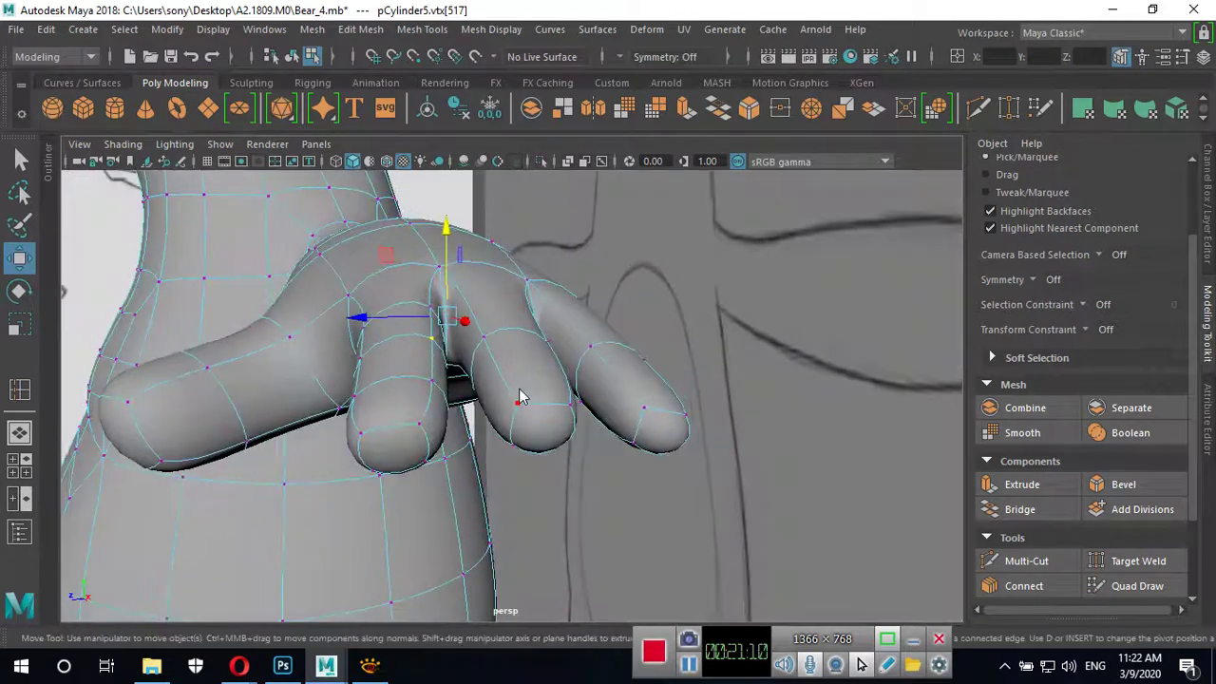
right_click_drag(516, 190, 598, 132)
left_click_drag(522, 404, 511, 413, "alt")
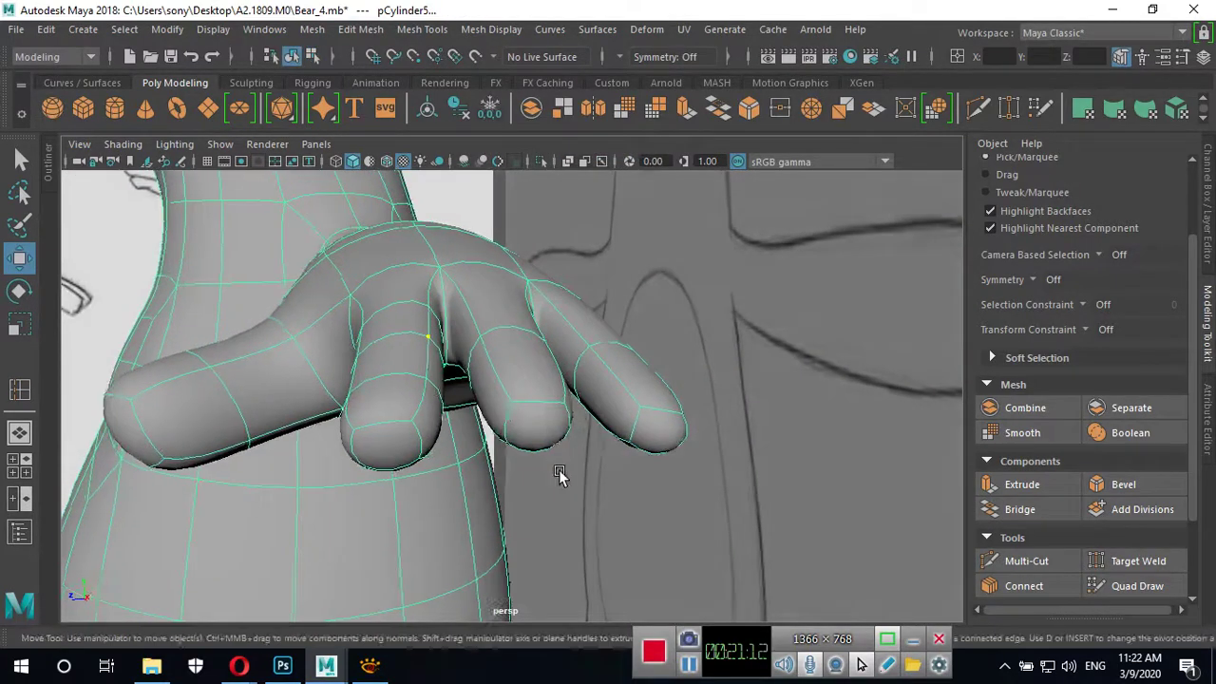
left_click(557, 475)
mouse_move(557, 475)
left_mouse_down("alt")
mouse_move(461, 462)
mouse_move(429, 399)
left_mouse_up("alt")
mouse_move(679, 397)
left_mouse_down("alt")
mouse_move(652, 443)
mouse_move(700, 469)
mouse_move(763, 467)
mouse_move(804, 400)
mouse_move(836, 380)
mouse_move(526, 366)
left_mouse_up("alt")
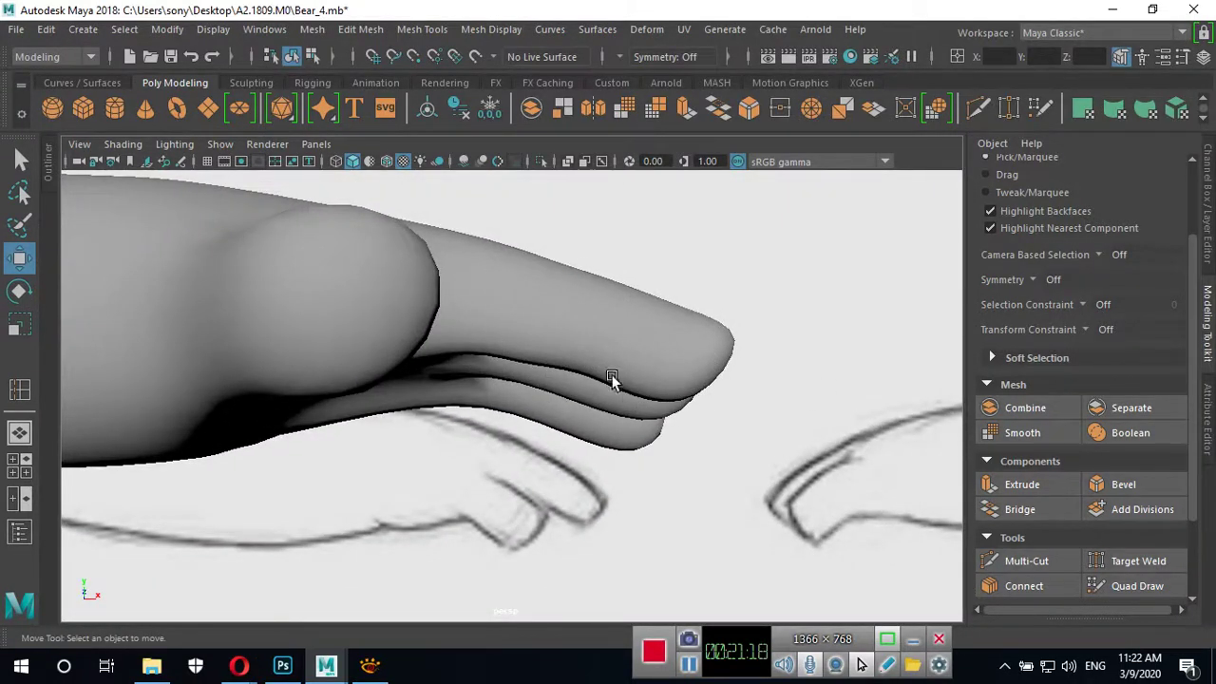
mouse_move(661, 367)
left_mouse_down("alt")
mouse_move(629, 401)
mouse_move(641, 424)
mouse_move(501, 415)
mouse_move(564, 388)
mouse_move(407, 438)
mouse_move(412, 404)
mouse_move(285, 437)
left_mouse_up("alt")
left_click(396, 410)
key("1")
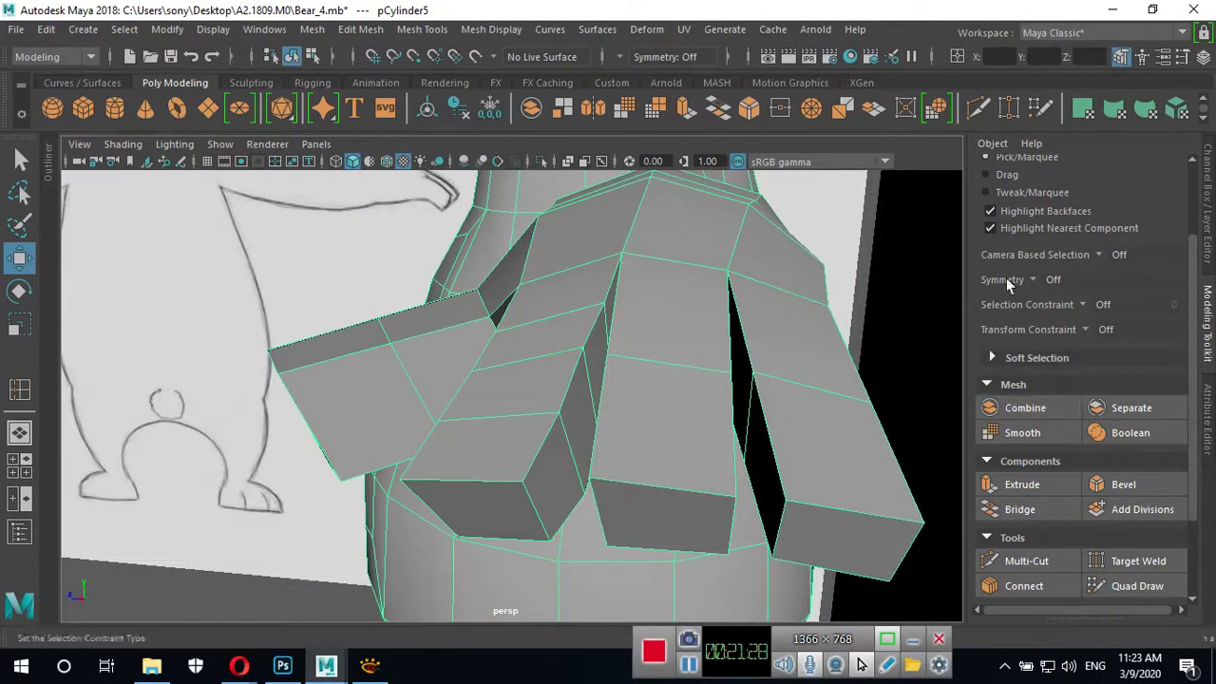
Insert an extra edge loop across the bear's thumb.
left_click(408, 32)
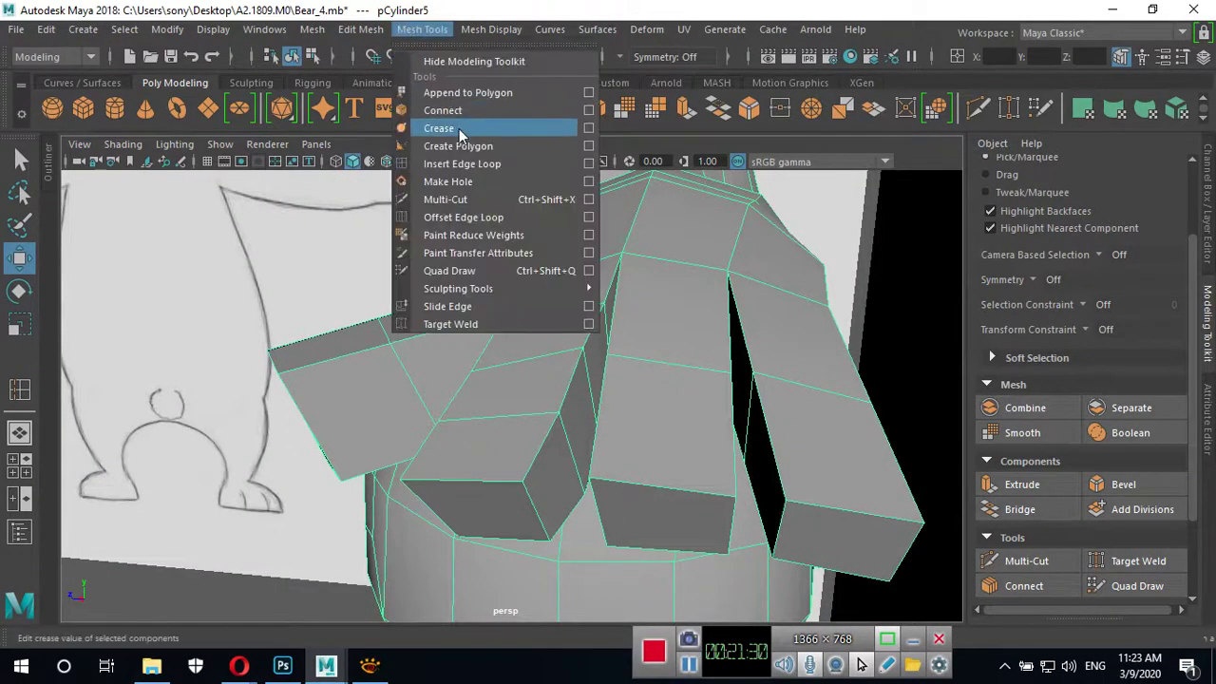
left_click(462, 163)
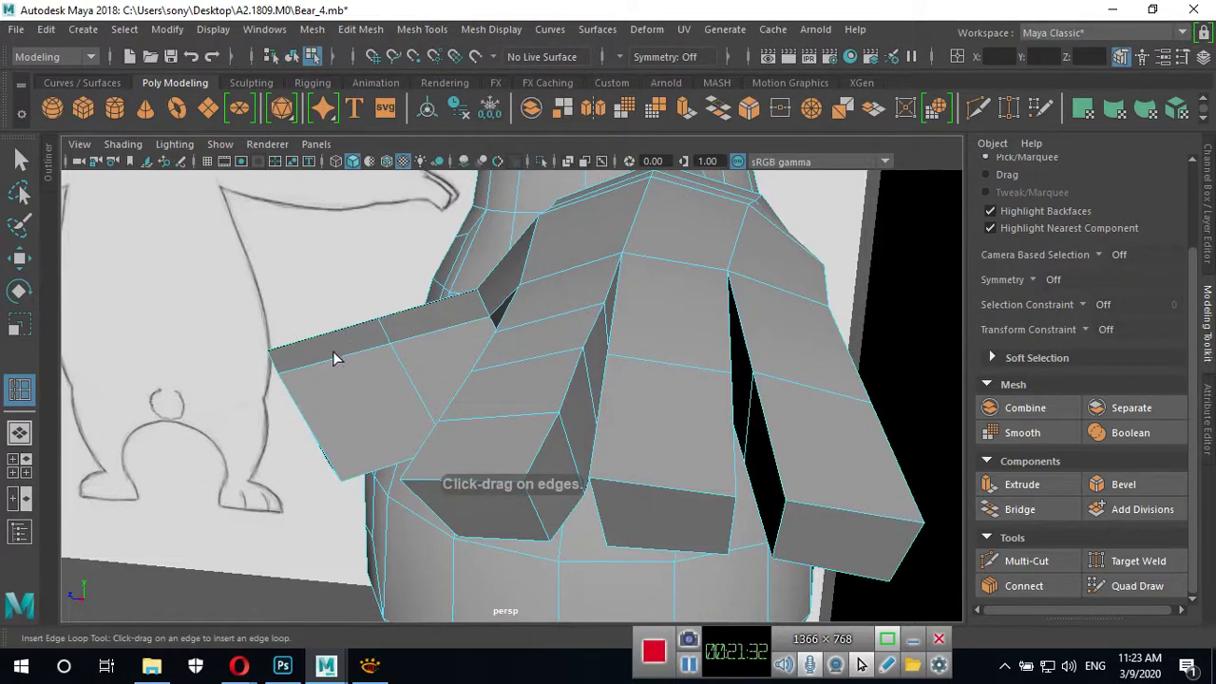
left_click(329, 361)
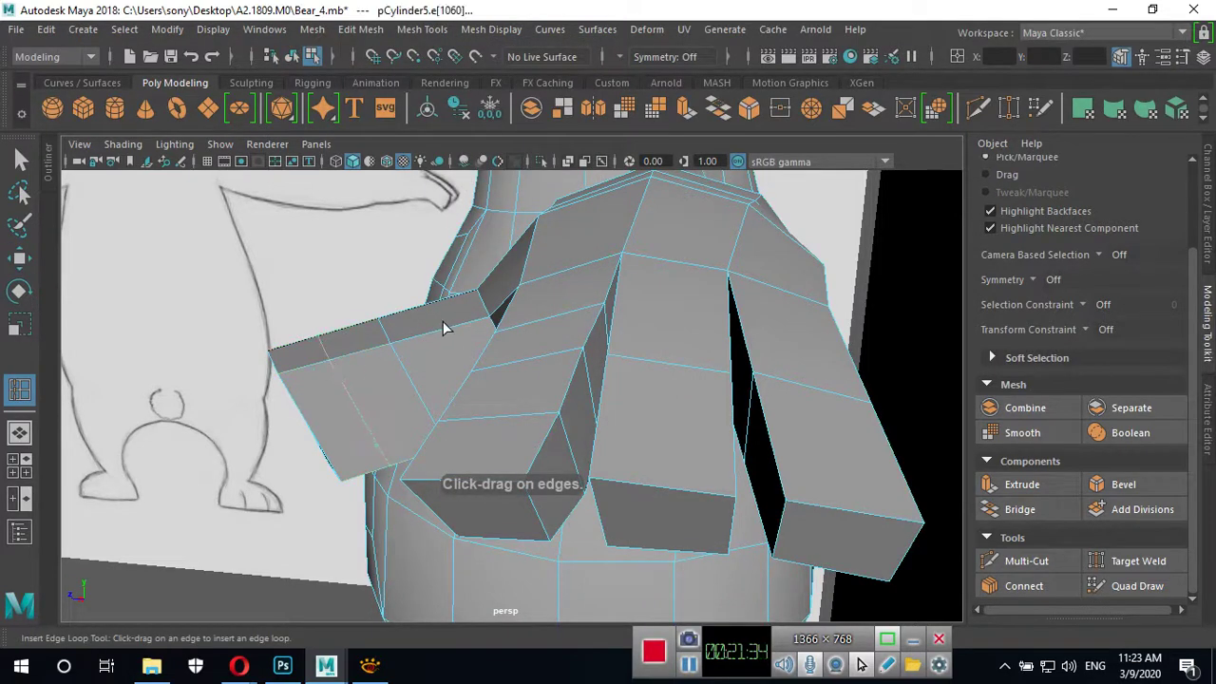
Select edges at the thumb's end and raise the lower thumb-tip edge with the Move tool.
left_click(451, 388)
mouse_move(450, 389)
left_mouse_down("alt")
mouse_move(591, 397)
mouse_move(461, 402)
left_mouse_up("alt")
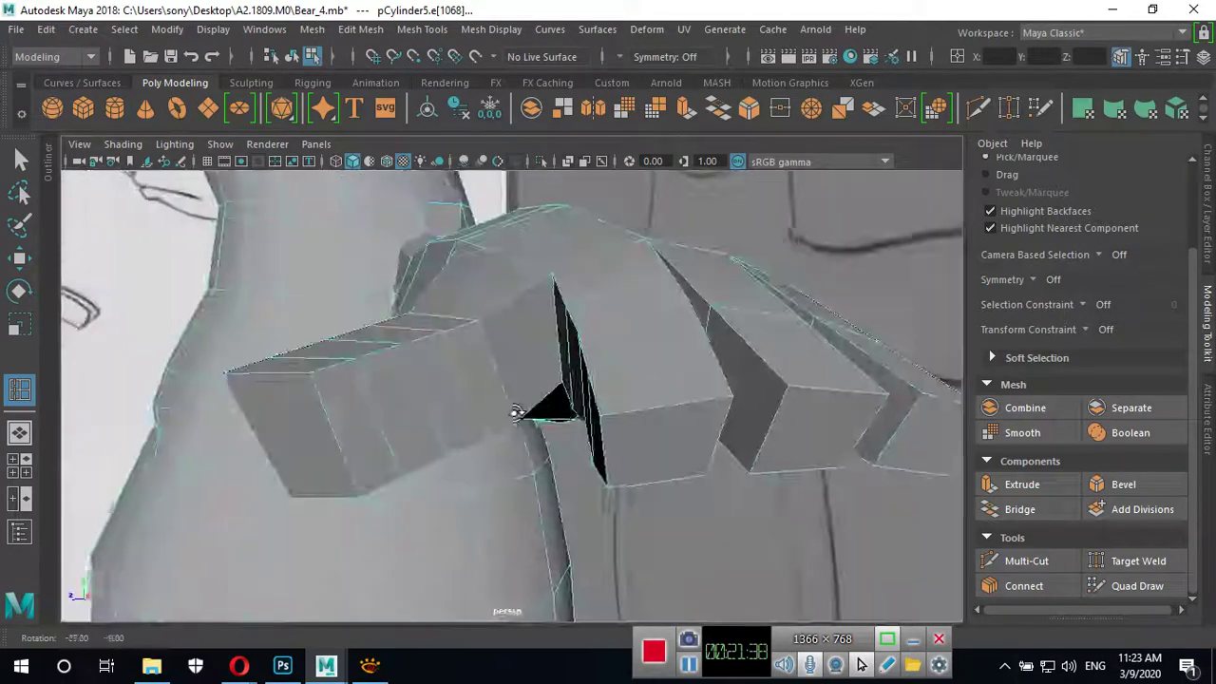
key("w")
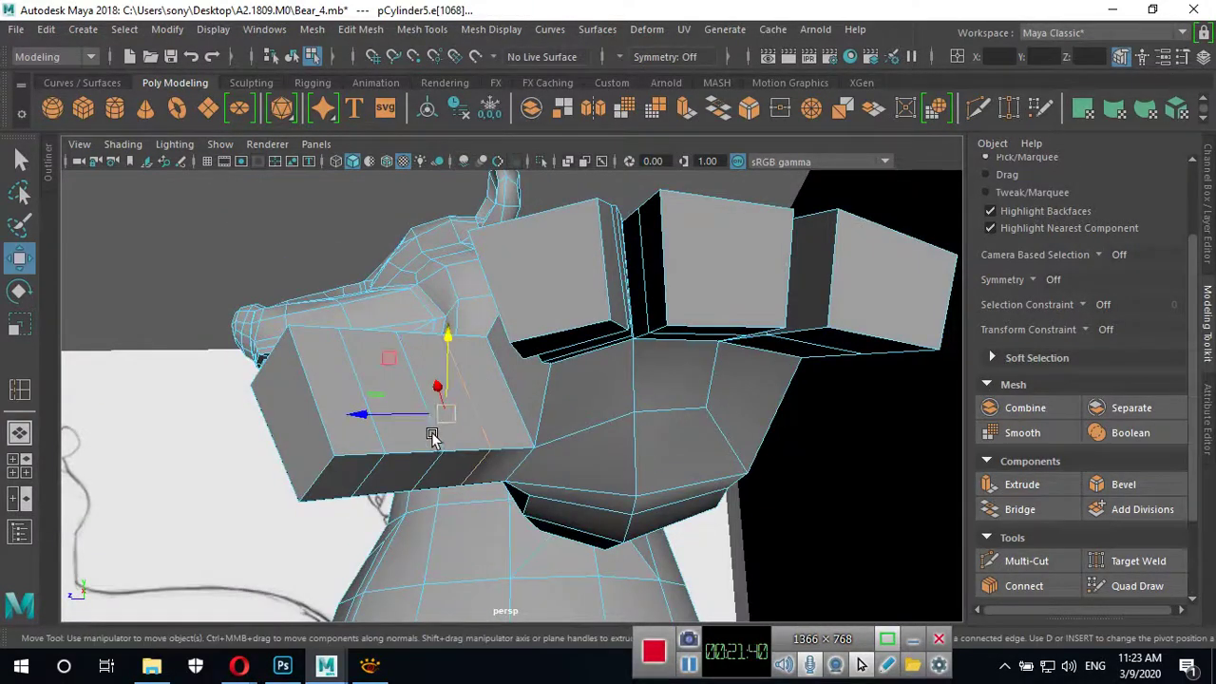
right_click_drag(432, 175, 432, 135)
left_click(427, 465)
left_click_drag(444, 443, 603, 439, "alt")
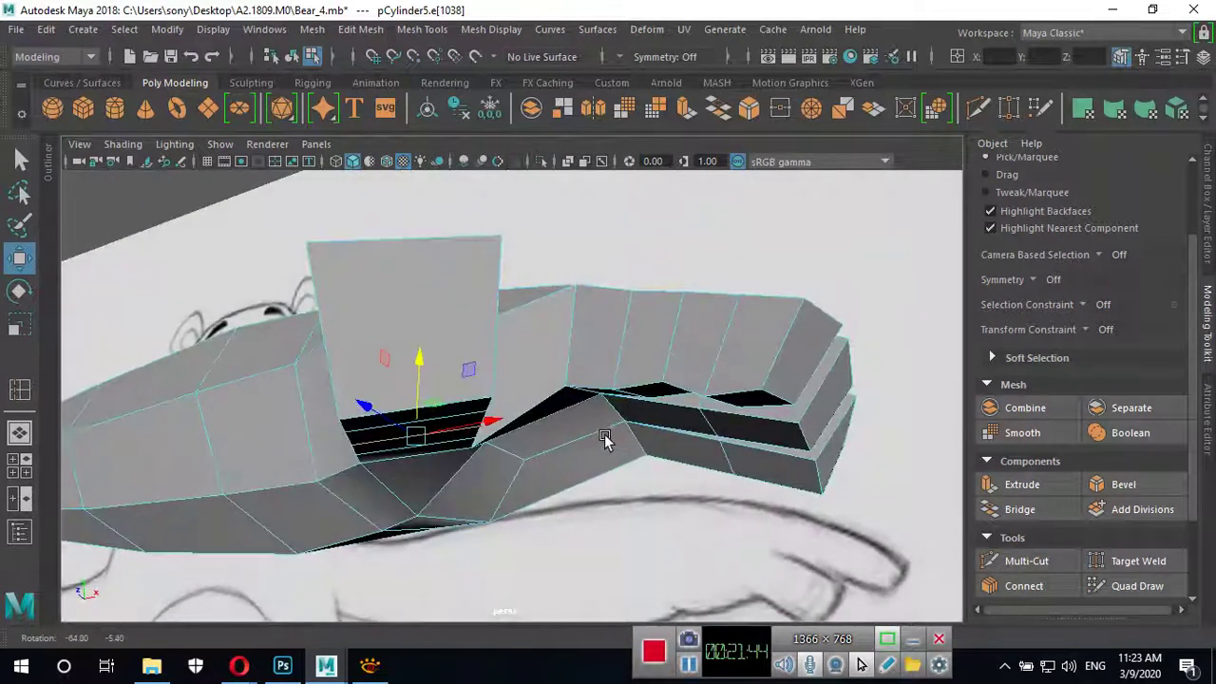
mouse_move(421, 355)
left_mouse_down()
mouse_move(377, 439)
mouse_move(327, 484)
left_mouse_up()
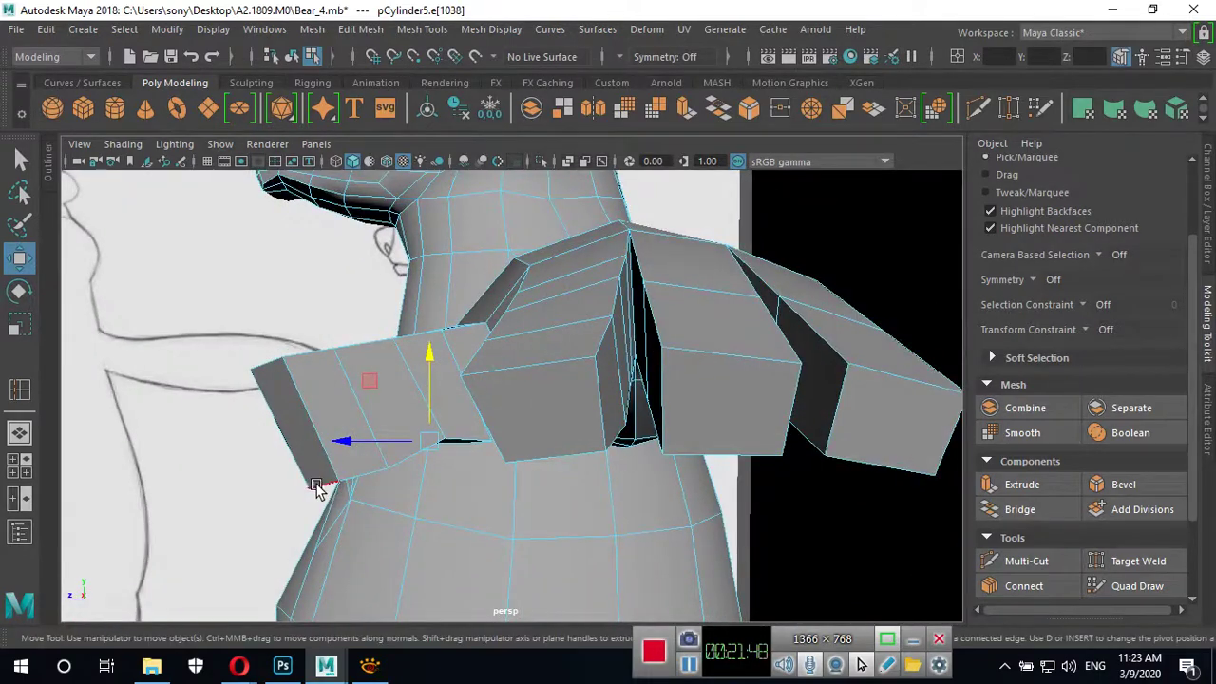
left_click(317, 484)
left_click_drag(324, 394, 321, 364)
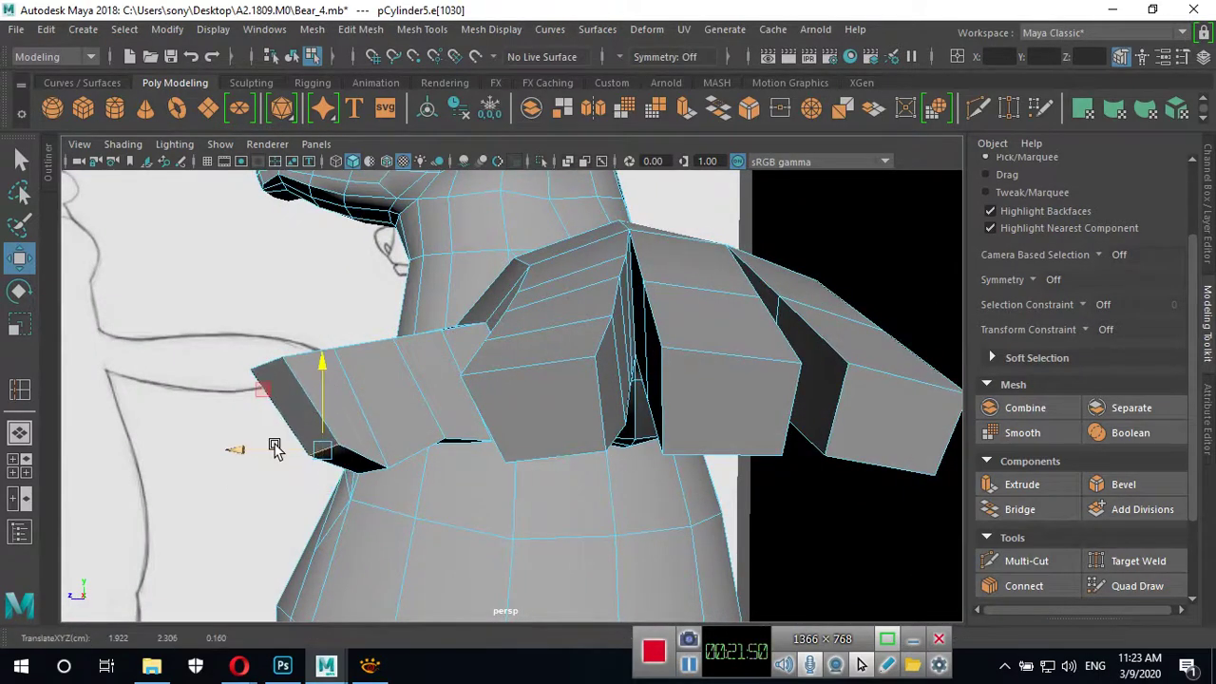
Raise the dipping underside edge to flatten the thumb's underside.
mouse_move(252, 453)
left_mouse_down("alt")
mouse_move(332, 489)
mouse_move(349, 530)
mouse_move(503, 499)
mouse_move(532, 399)
mouse_move(630, 447)
mouse_move(459, 496)
mouse_move(395, 423)
left_mouse_up("alt")
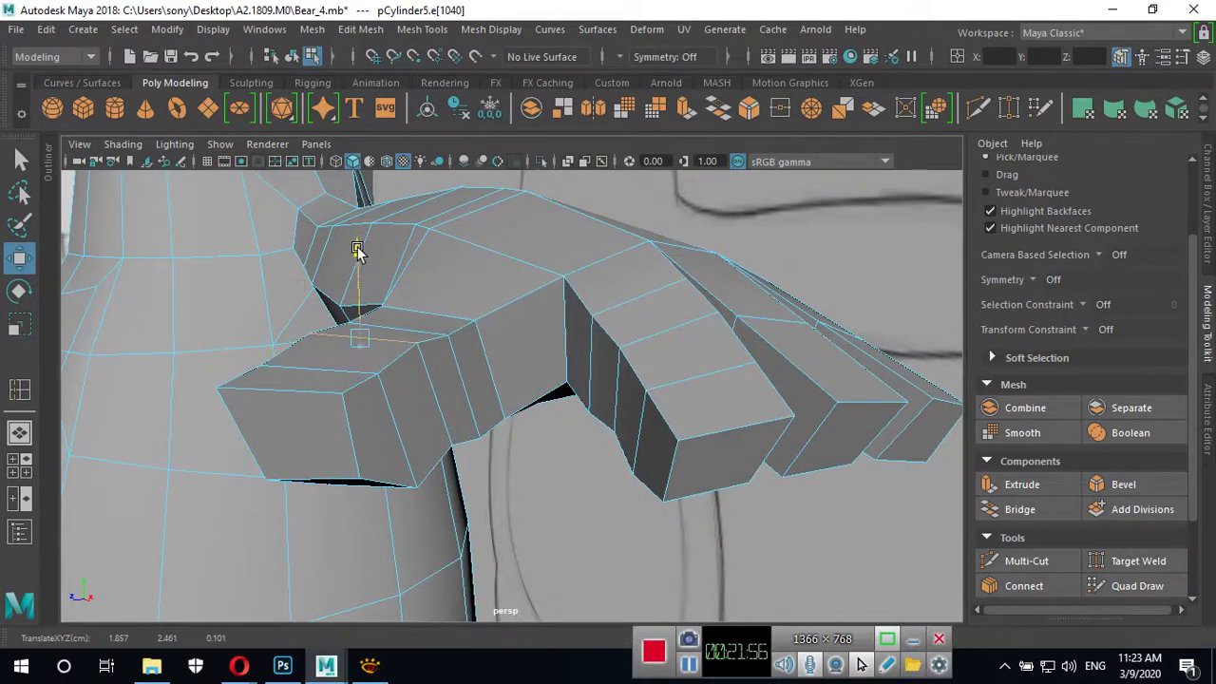
mouse_move(355, 250)
left_mouse_down("alt")
mouse_move(477, 337)
mouse_move(463, 275)
mouse_move(440, 273)
left_mouse_up("alt")
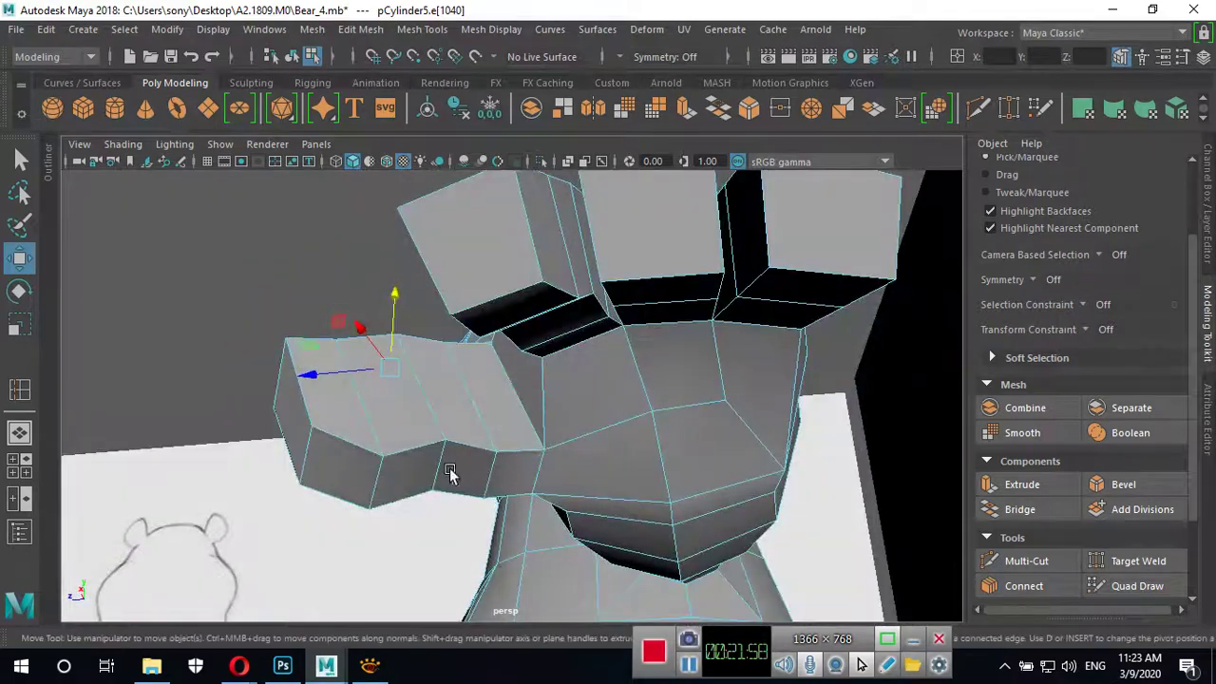
left_click(530, 468)
mouse_move(538, 466)
left_mouse_down("alt")
mouse_move(643, 507)
mouse_move(513, 333)
mouse_move(592, 440)
mouse_move(611, 389)
mouse_move(788, 399)
mouse_move(888, 447)
left_mouse_up("alt")
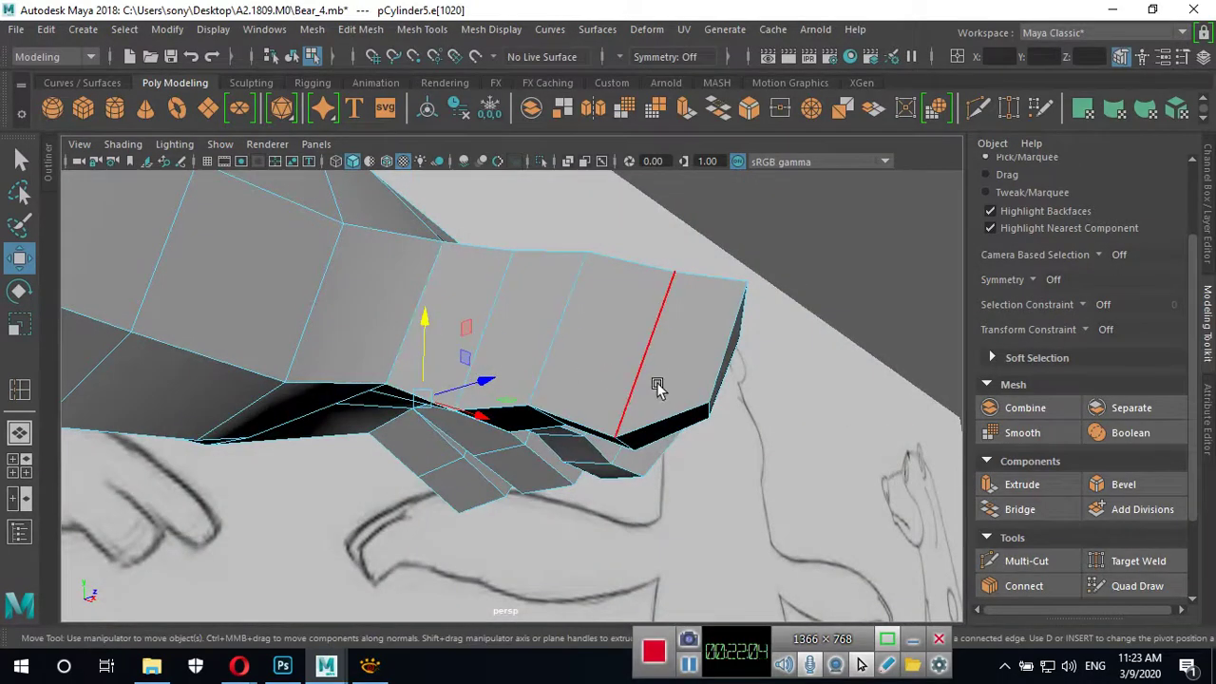
mouse_move(626, 426)
left_mouse_down("alt")
mouse_move(685, 467)
mouse_move(697, 442)
mouse_move(652, 449)
left_mouse_up("alt")
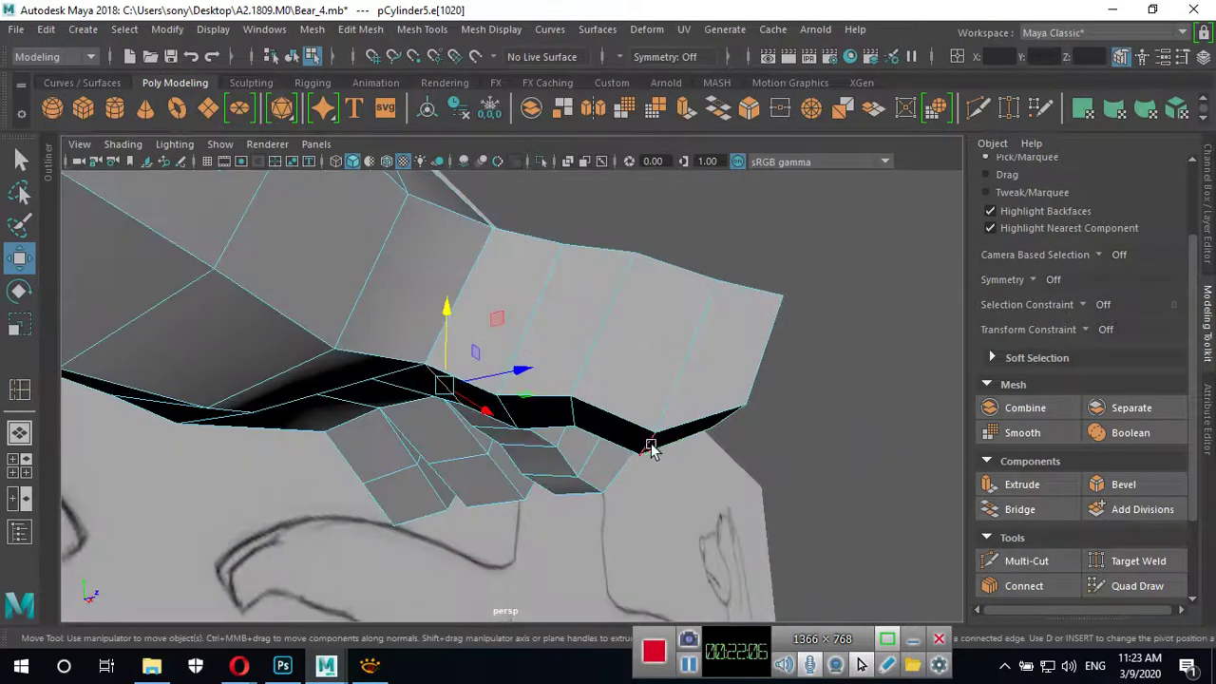
left_click(646, 449)
left_click_drag(650, 378, 650, 360)
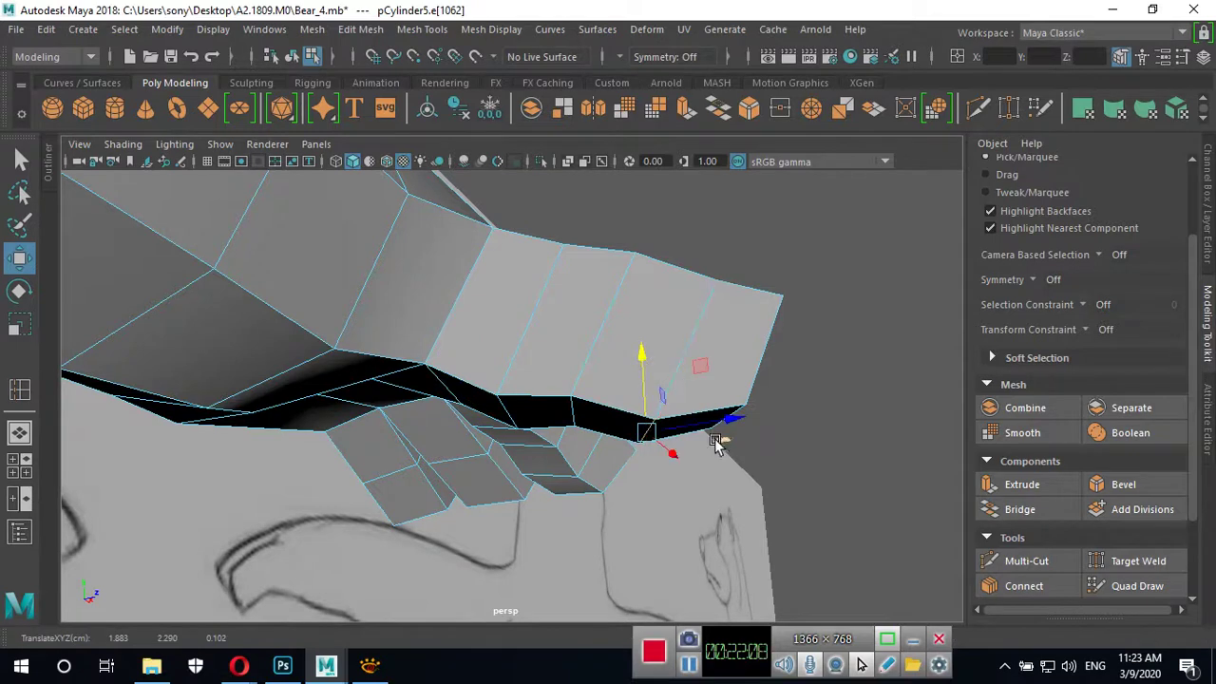
left_click(734, 418)
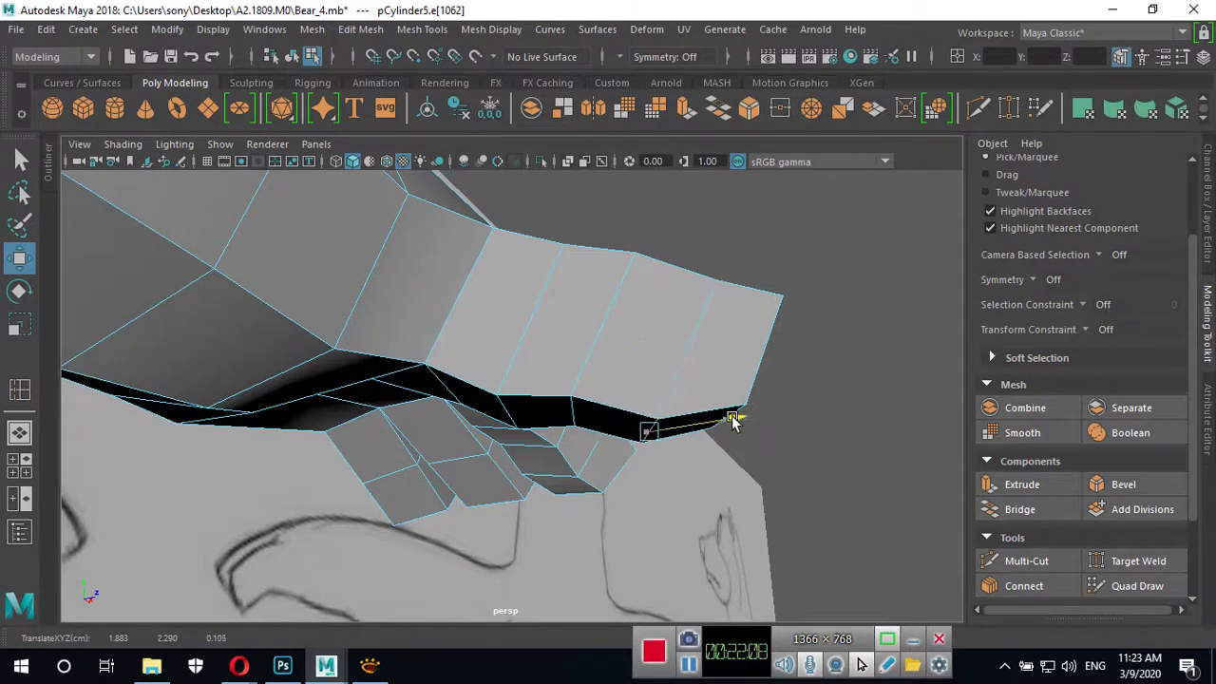
Move the short thumb-tip edge up and sideways, then preview the hand smoothed.
left_click(574, 403)
left_click_drag(583, 334, 573, 329)
mouse_move(646, 402)
left_mouse_down()
mouse_move(656, 395)
mouse_move(557, 447)
mouse_move(510, 420)
mouse_move(491, 461)
left_mouse_up()
key("3")
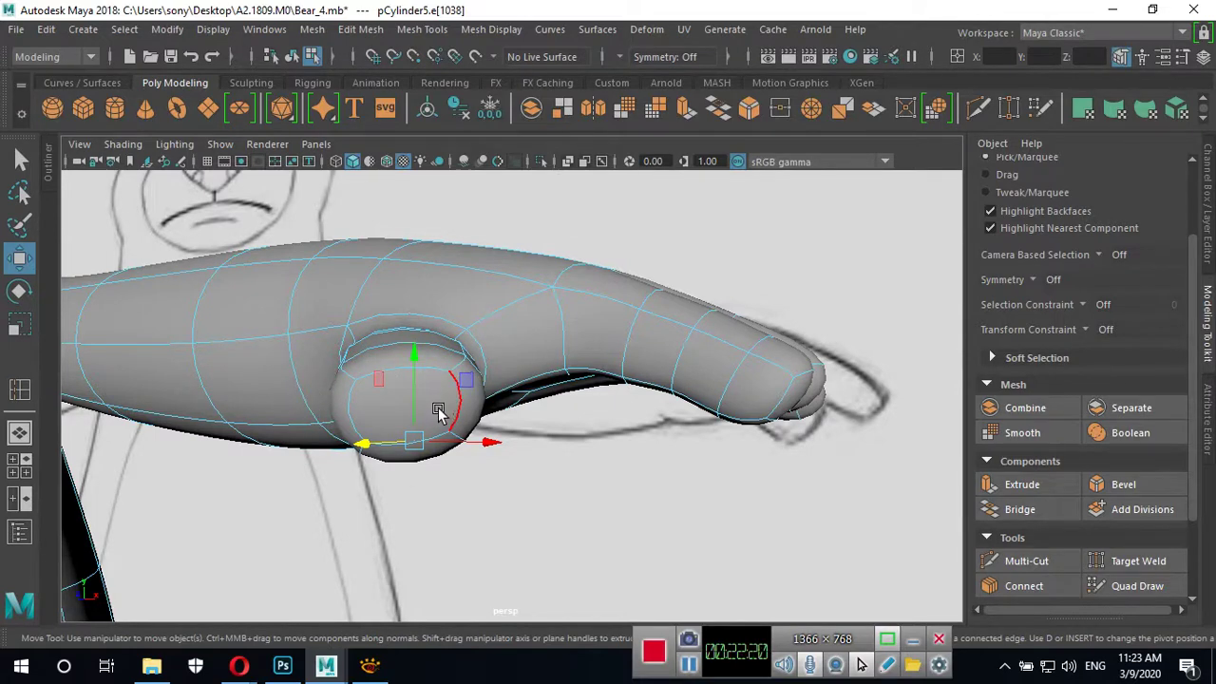
Reselect the hand mesh in object mode and show its low-poly cage from the side.
right_click_drag(439, 425, 542, 149)
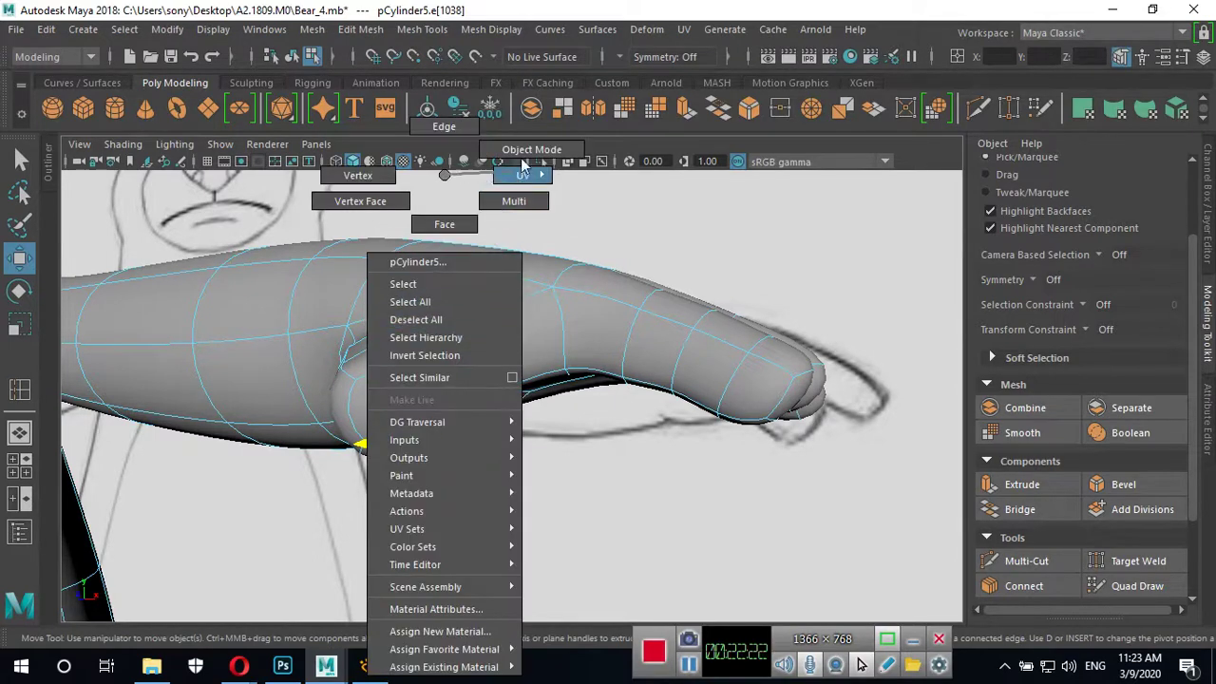
left_click(730, 255)
mouse_move(725, 472)
left_mouse_down("alt")
mouse_move(491, 557)
mouse_move(608, 578)
mouse_move(524, 454)
mouse_move(576, 496)
mouse_move(665, 491)
mouse_move(442, 510)
left_mouse_up("alt")
left_click(481, 472)
key("1")
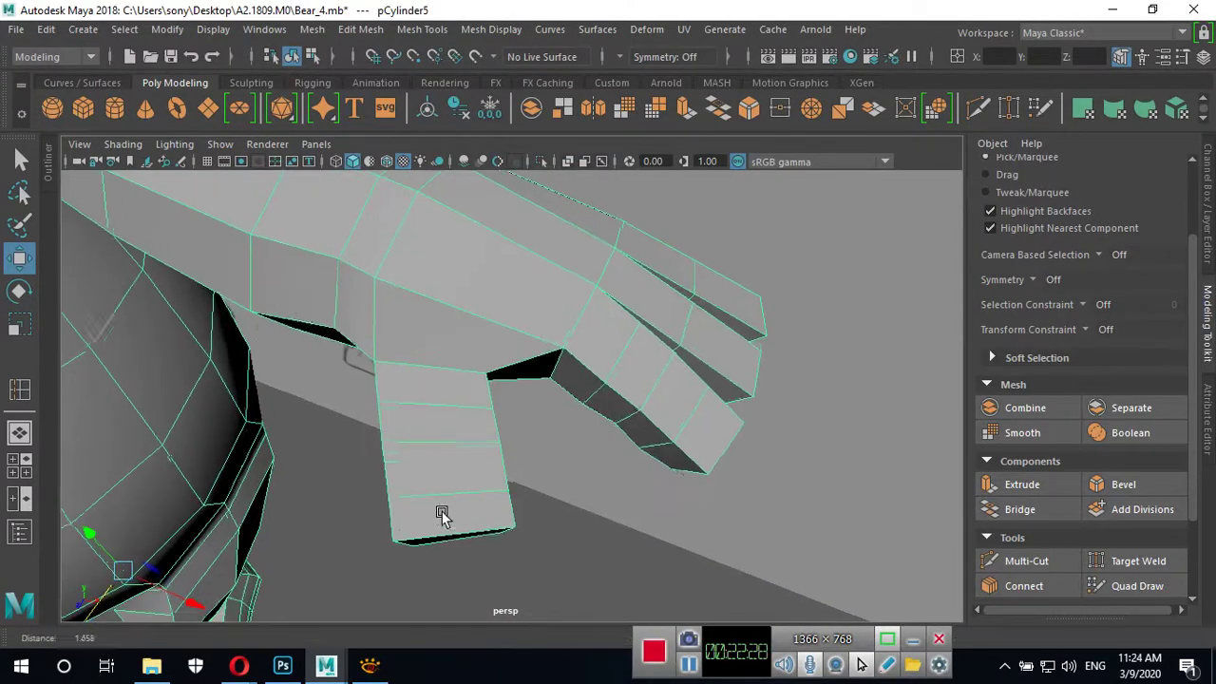
right_click_drag(443, 510, 528, 485, "alt")
left_click_drag(527, 486, 408, 399, "alt")
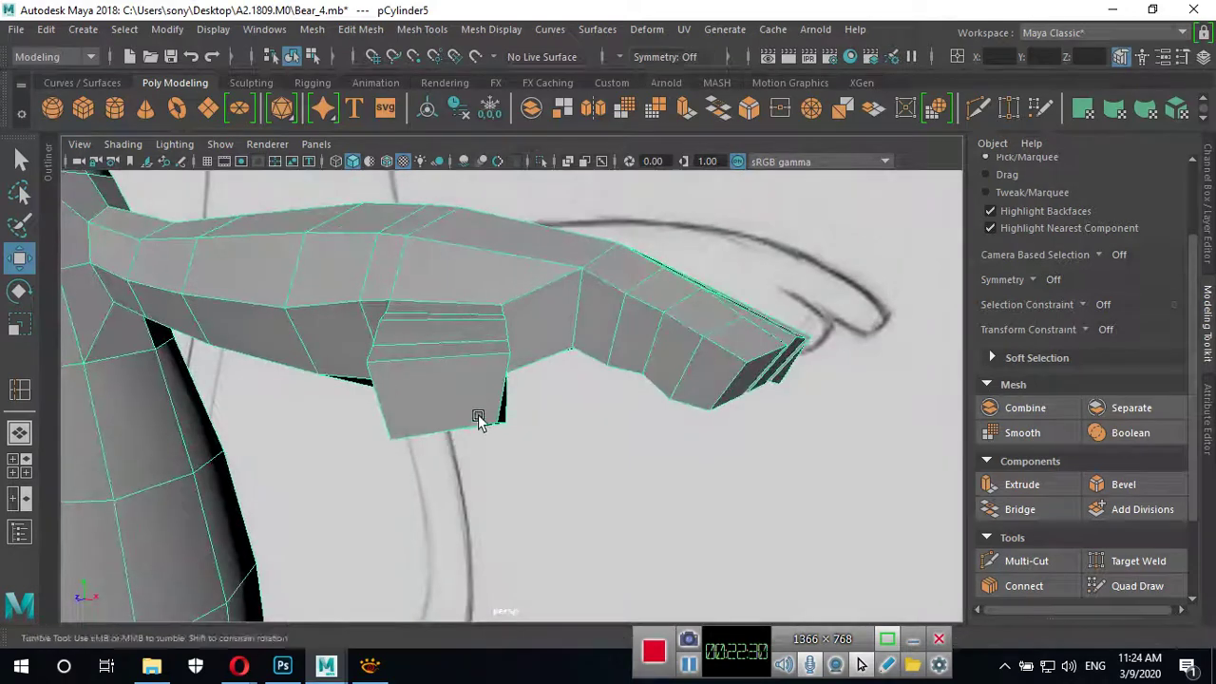
left_click_drag(478, 415, 473, 408, "alt")
In vertex mode, reposition the vertices under the thumb and at the thumb base.
right_click_drag(432, 176, 439, 119)
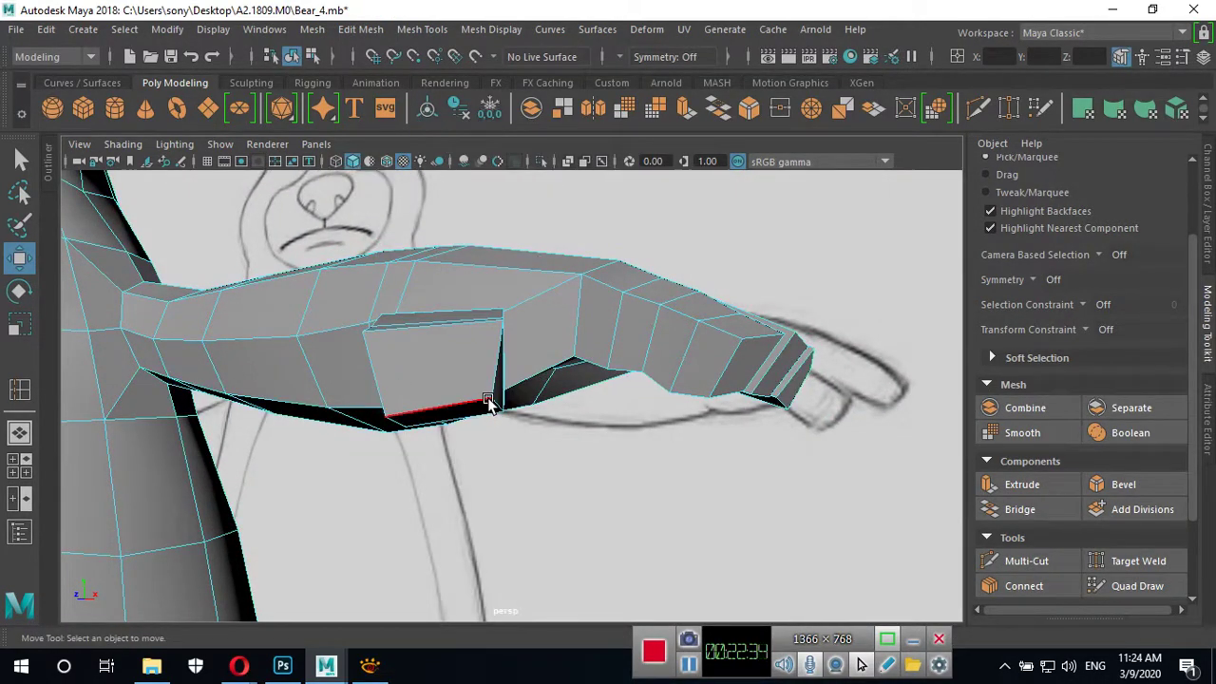
right_click_drag(461, 375, 399, 372)
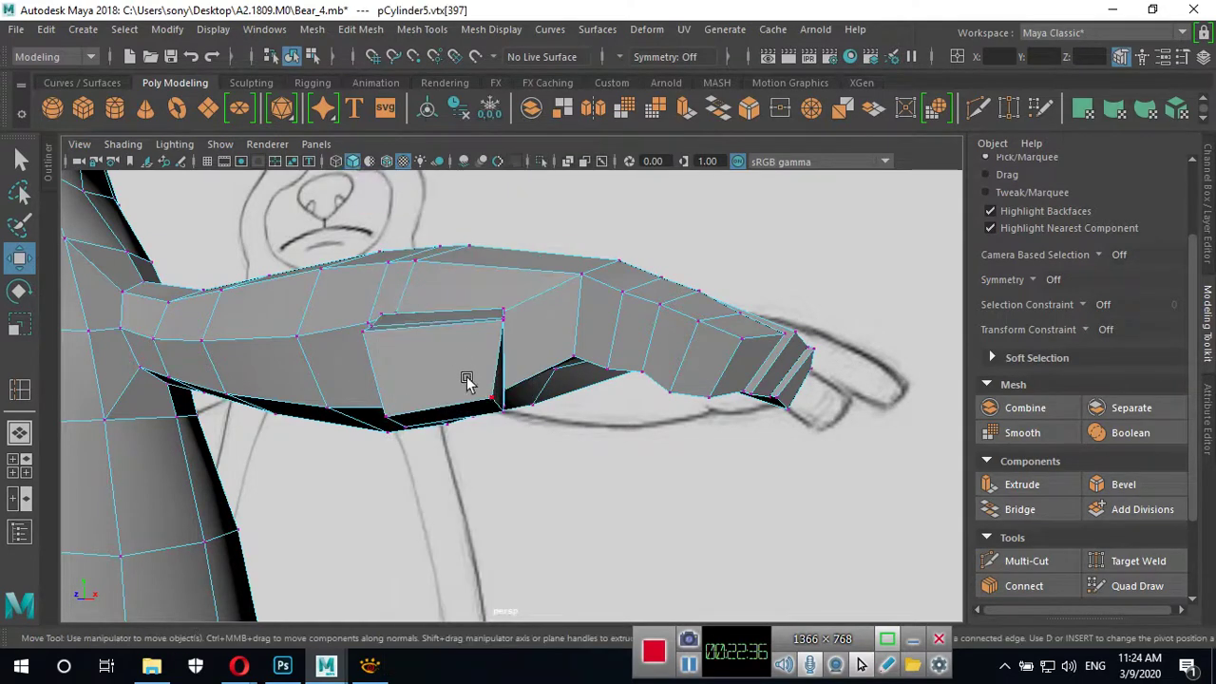
left_click(496, 398)
left_click_drag(492, 327, 492, 329)
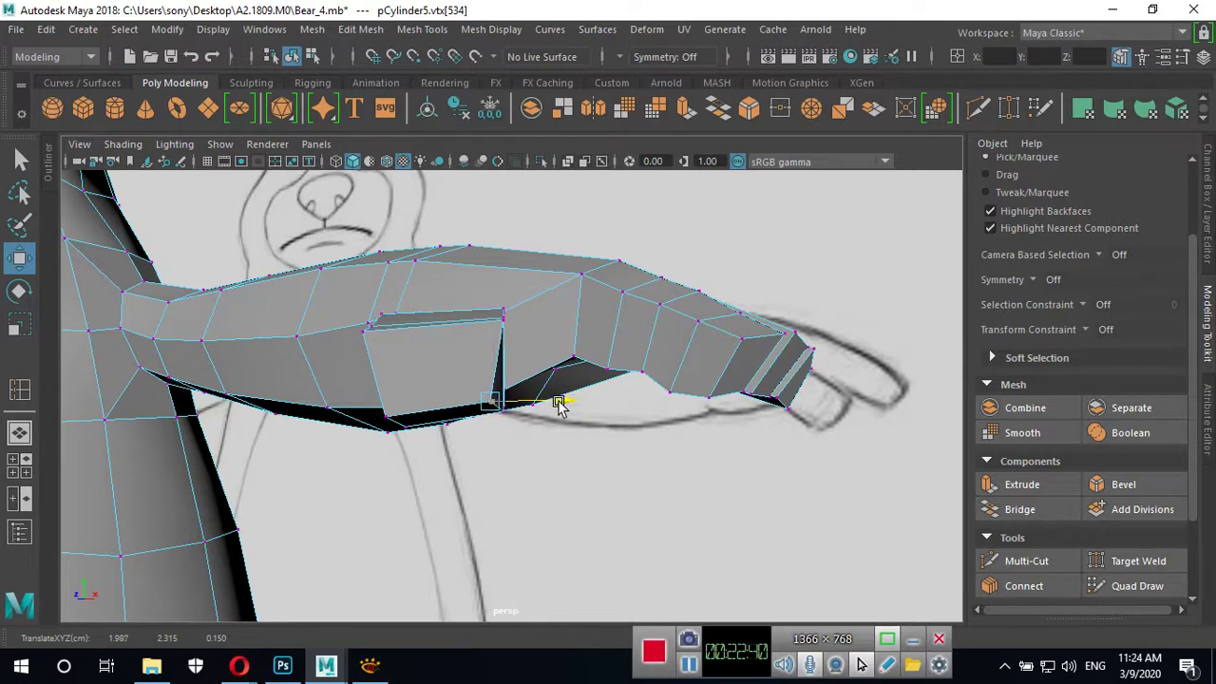
left_click_drag(549, 404, 536, 403)
left_click(386, 419)
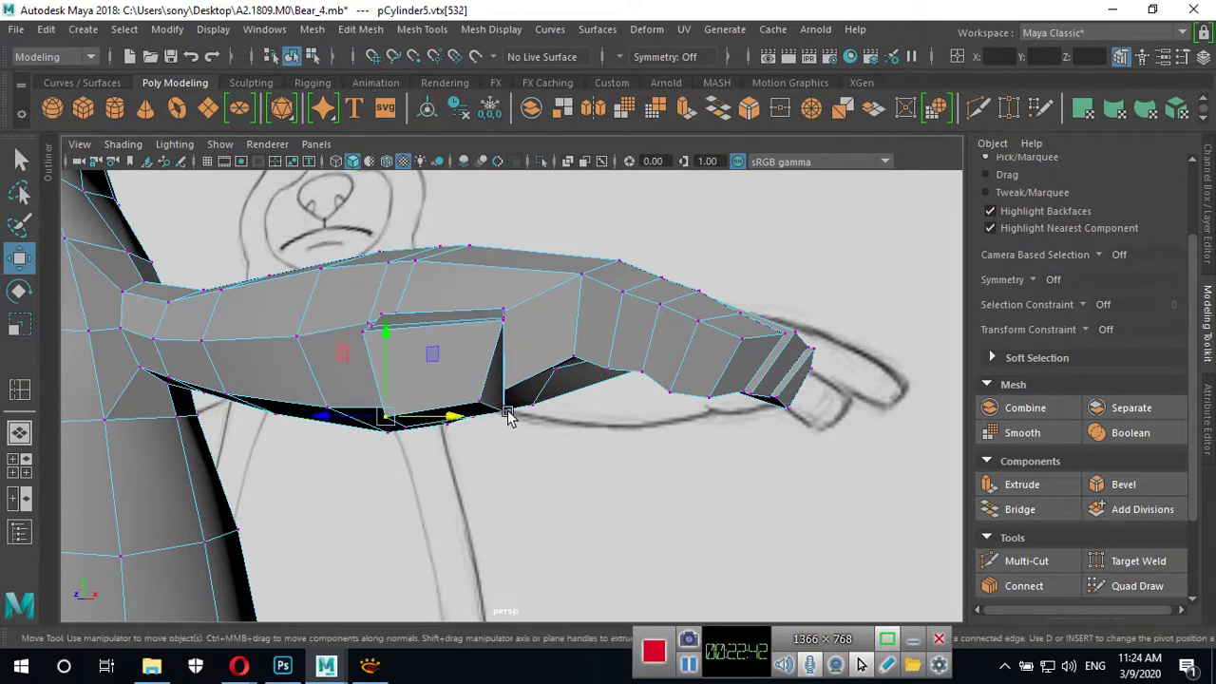
left_click_drag(456, 421, 480, 418)
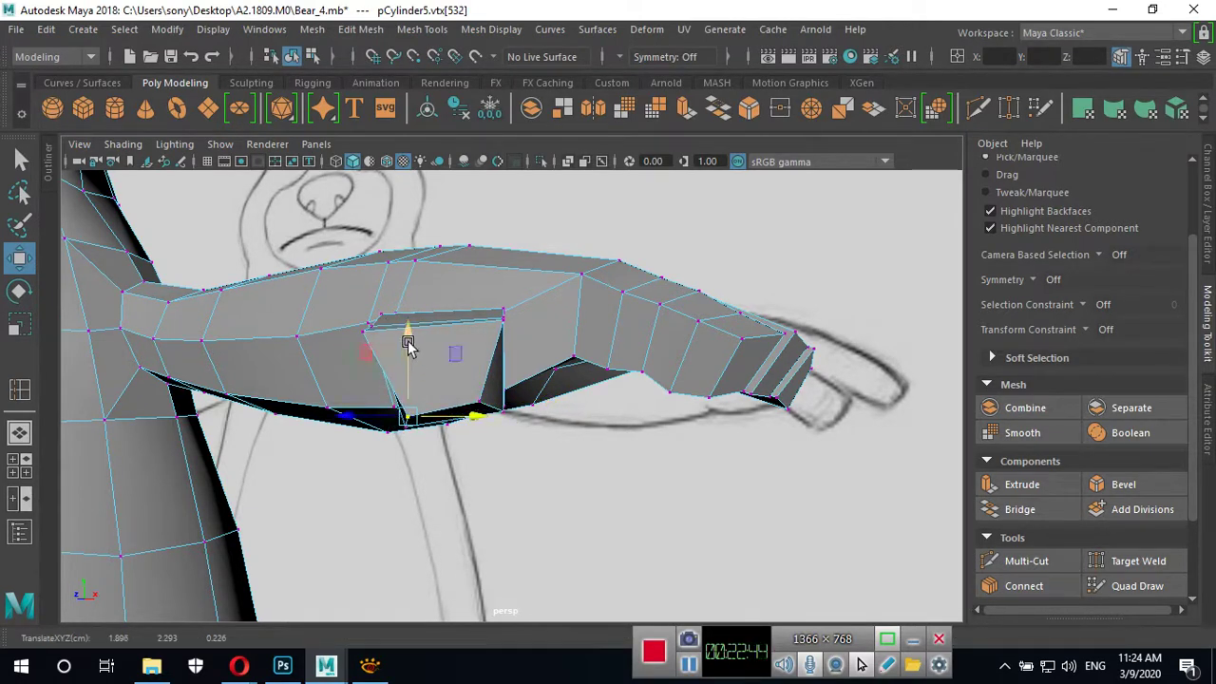
left_click_drag(407, 339, 408, 339)
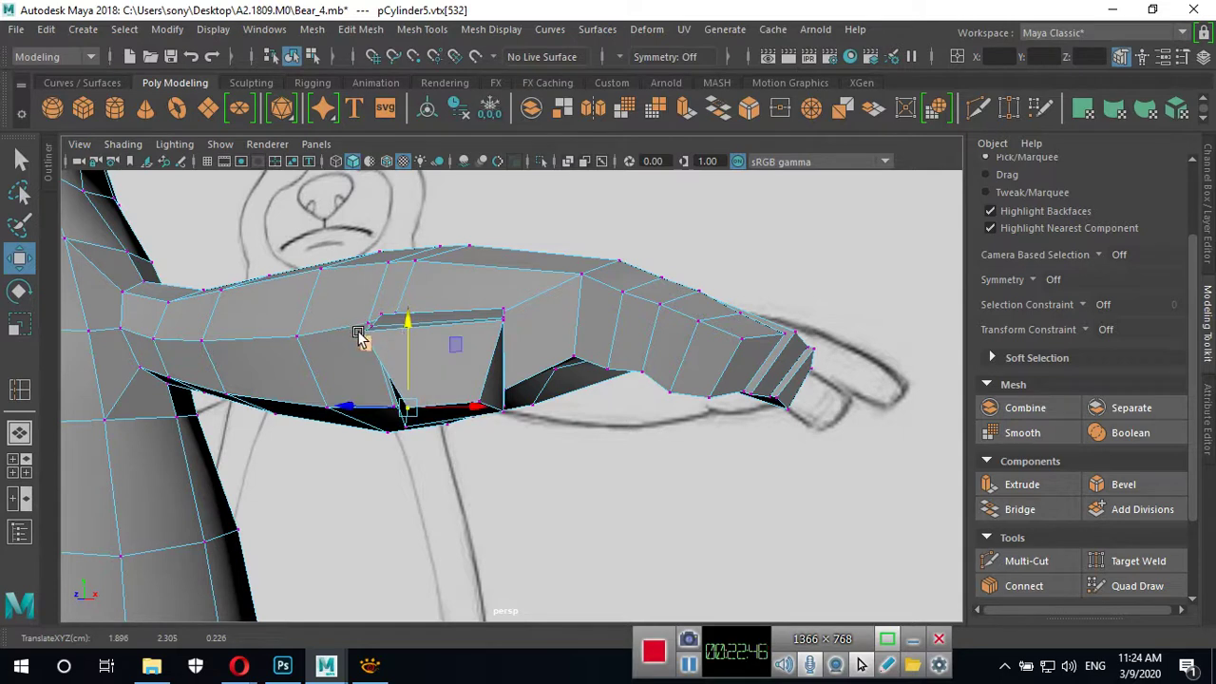
Pull the vertex under the arm sideways and the finger-base vertex downward to reshape the finger.
left_click(647, 432)
left_click(366, 337)
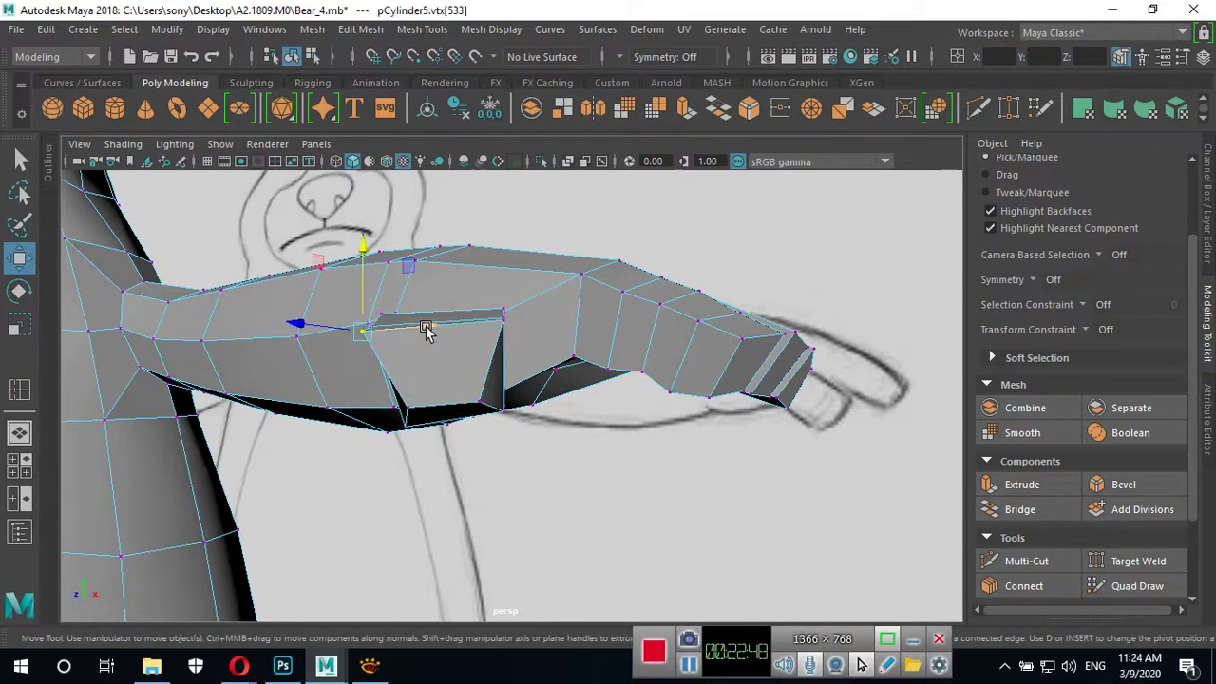
left_click_drag(434, 326, 562, 317)
left_click(505, 321)
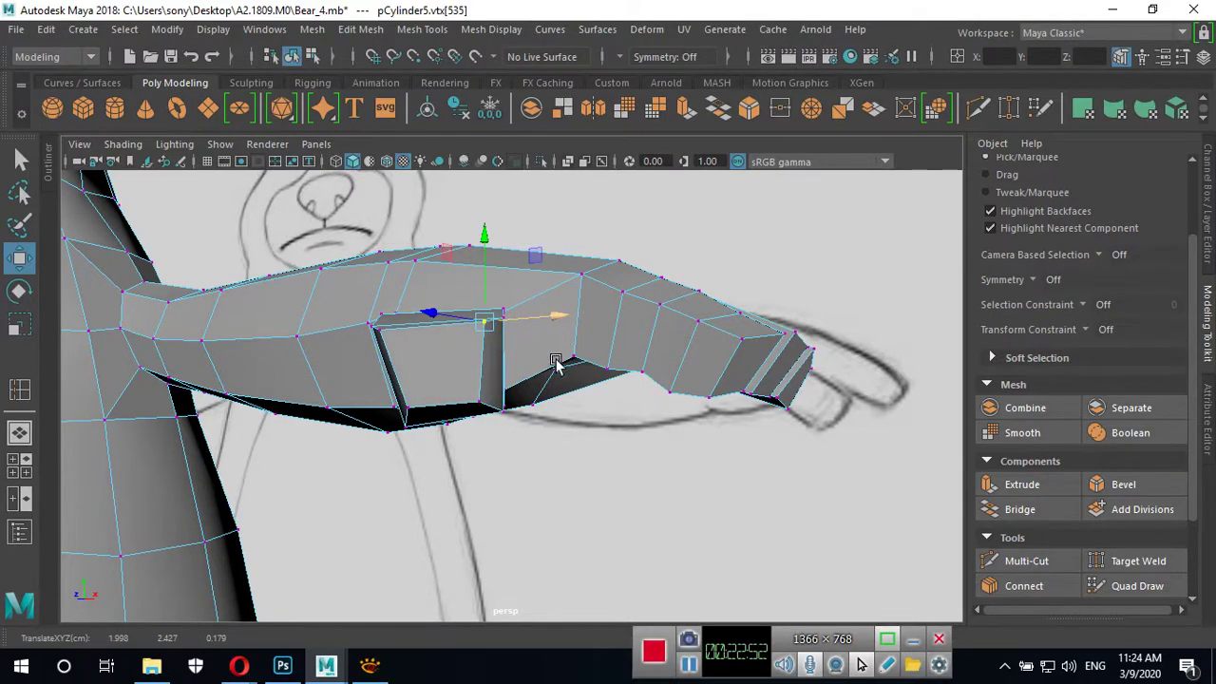
mouse_move(557, 361)
left_mouse_down("alt")
mouse_move(635, 447)
mouse_move(532, 541)
left_mouse_up("alt")
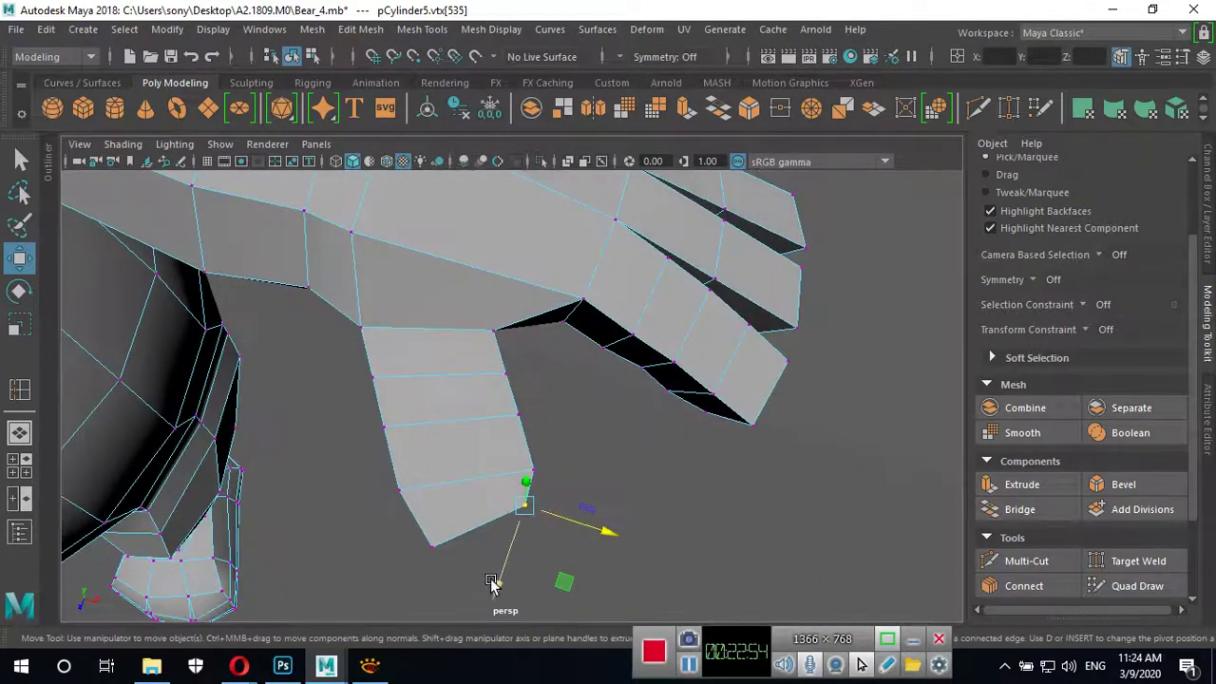
left_click_drag(491, 581, 486, 605)
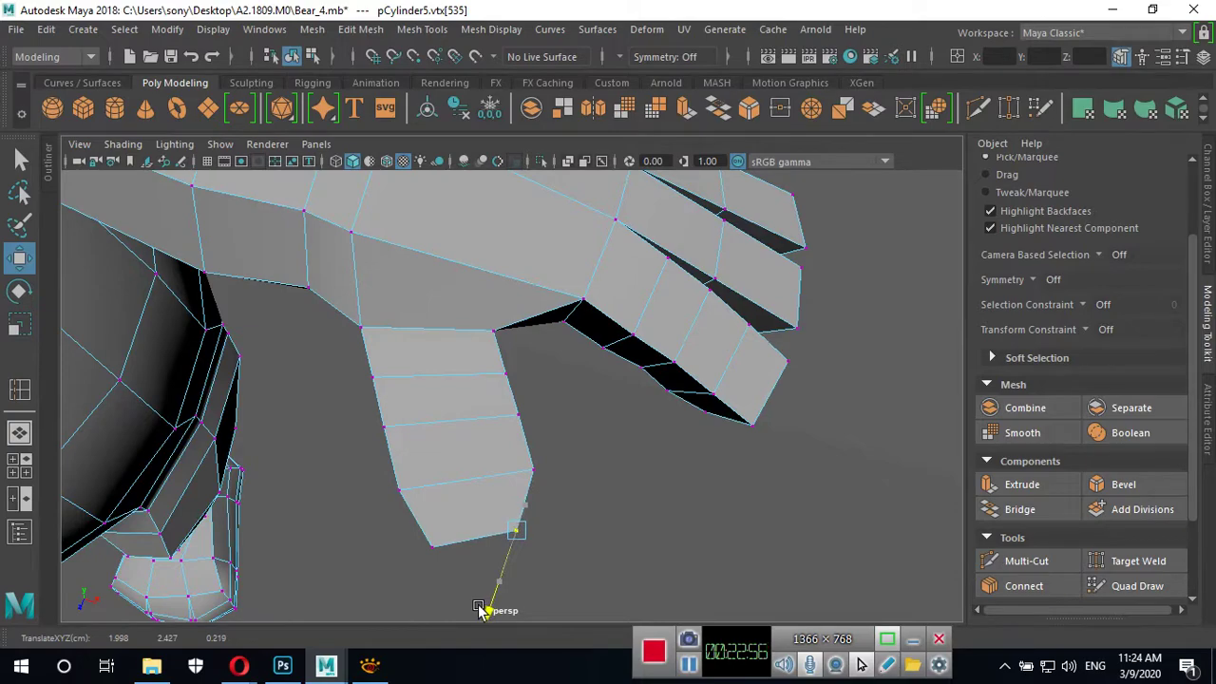
Nudge the fingertip vertex outward.
mouse_move(575, 539)
left_mouse_down("alt")
mouse_move(551, 488)
mouse_move(570, 408)
left_mouse_up("alt")
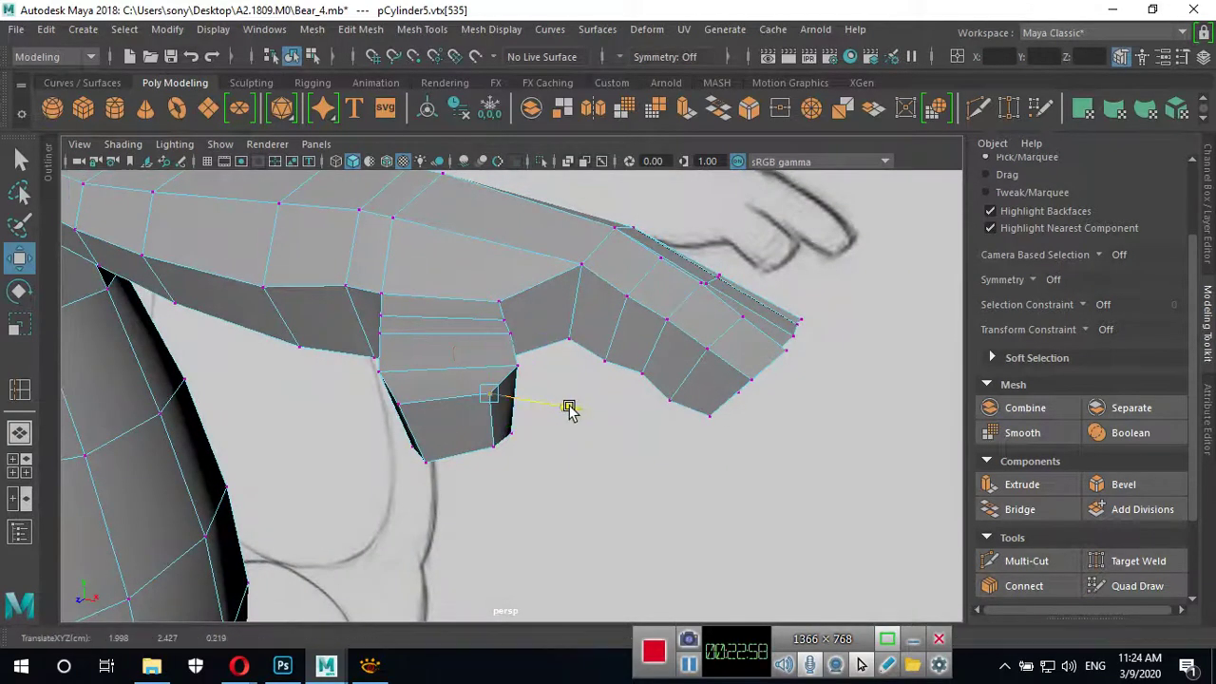
mouse_move(530, 486)
left_mouse_down("alt")
mouse_move(529, 331)
mouse_move(494, 299)
left_mouse_up("alt")
left_click(491, 292)
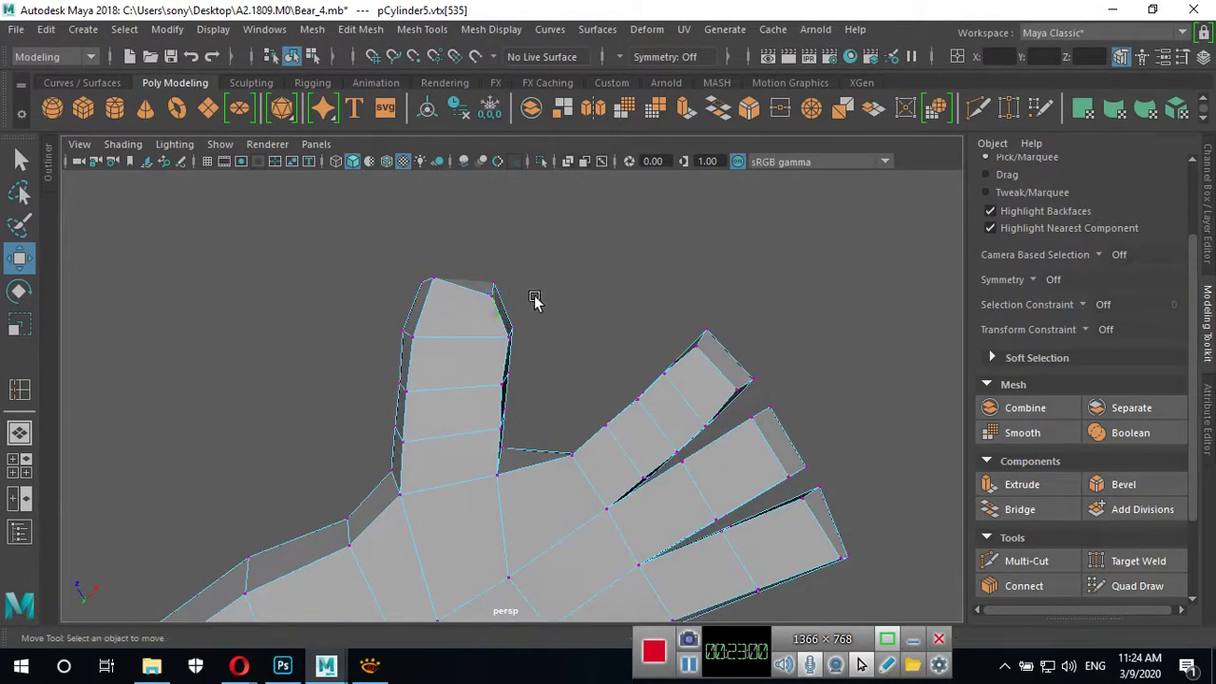
left_click(491, 292)
mouse_move(560, 332)
left_mouse_down("alt")
mouse_move(521, 380)
mouse_move(510, 188)
left_mouse_up("alt")
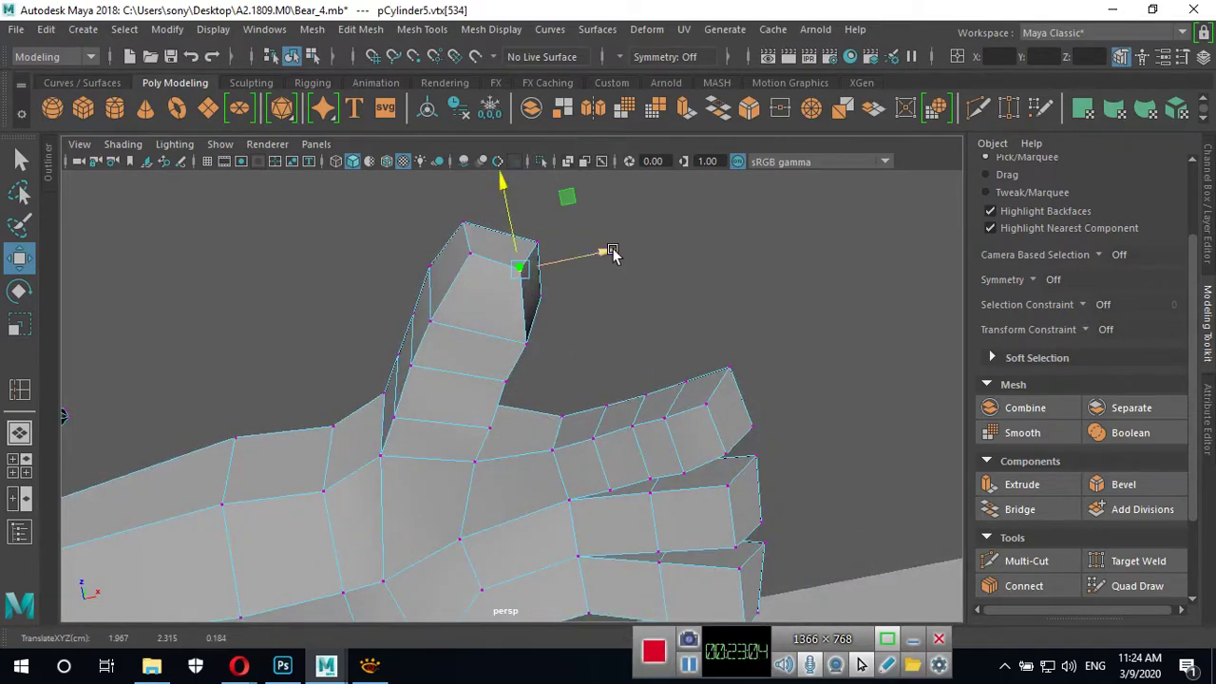
left_click_drag(613, 254, 624, 252)
mouse_move(584, 308)
left_mouse_down("alt")
mouse_move(375, 296)
mouse_move(551, 353)
left_mouse_up("alt")
Preview the hand smoothed and return the mesh to object mode.
key("3")
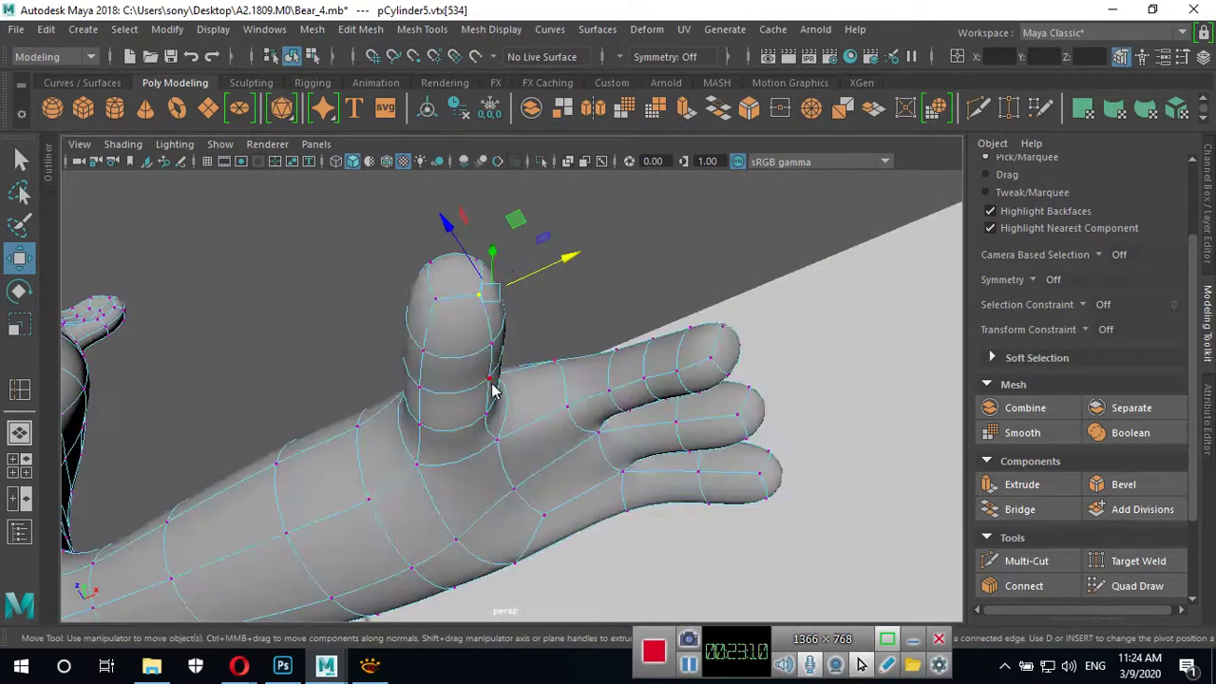
right_click_drag(494, 389, 570, 152)
left_click(652, 215)
Orbit around the smoothed hand and select the bear's body mesh.
mouse_move(535, 355)
left_mouse_down("alt")
mouse_move(516, 468)
mouse_move(336, 472)
mouse_move(416, 406)
left_mouse_up("alt")
mouse_move(585, 315)
left_mouse_down("alt")
mouse_move(728, 412)
mouse_move(577, 314)
left_mouse_up("alt")
left_click_drag(665, 368, 584, 196, "alt")
mouse_move(594, 243)
left_mouse_down("alt")
mouse_move(630, 353)
mouse_move(652, 314)
left_mouse_up("alt")
right_click_drag(652, 315, 718, 368, "alt")
left_click_drag(550, 419, 522, 438, "alt")
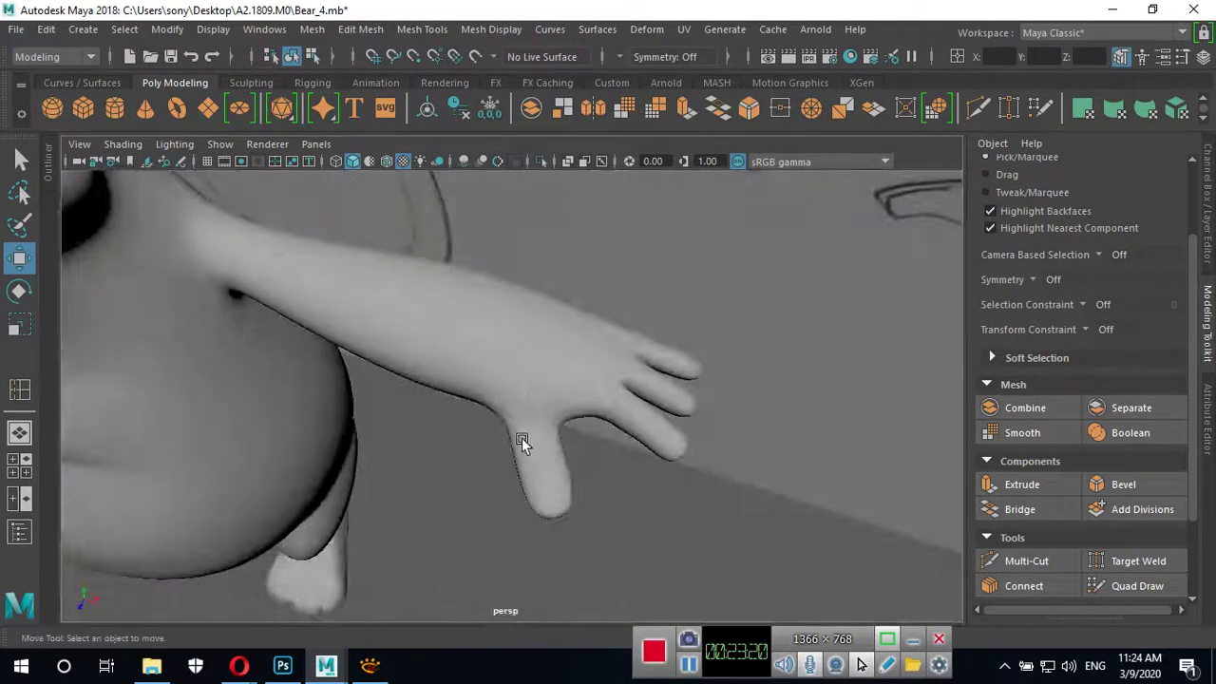
left_click(513, 382)
left_click_drag(513, 383, 525, 377, "alt")
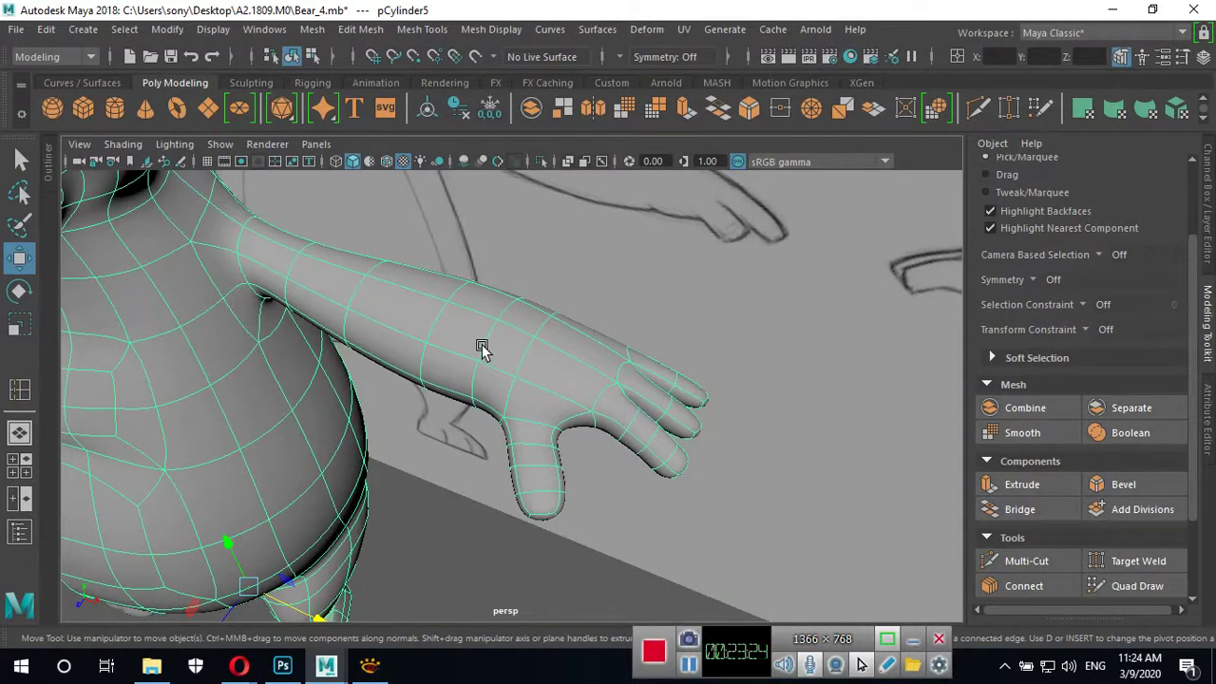
Zoom out and orbit around the arm and torso to a near-front view of the bear.
scroll(482, 344, "down", 3)
mouse_move(570, 372)
left_mouse_down("alt")
mouse_move(603, 407)
mouse_move(611, 375)
left_mouse_up("alt")
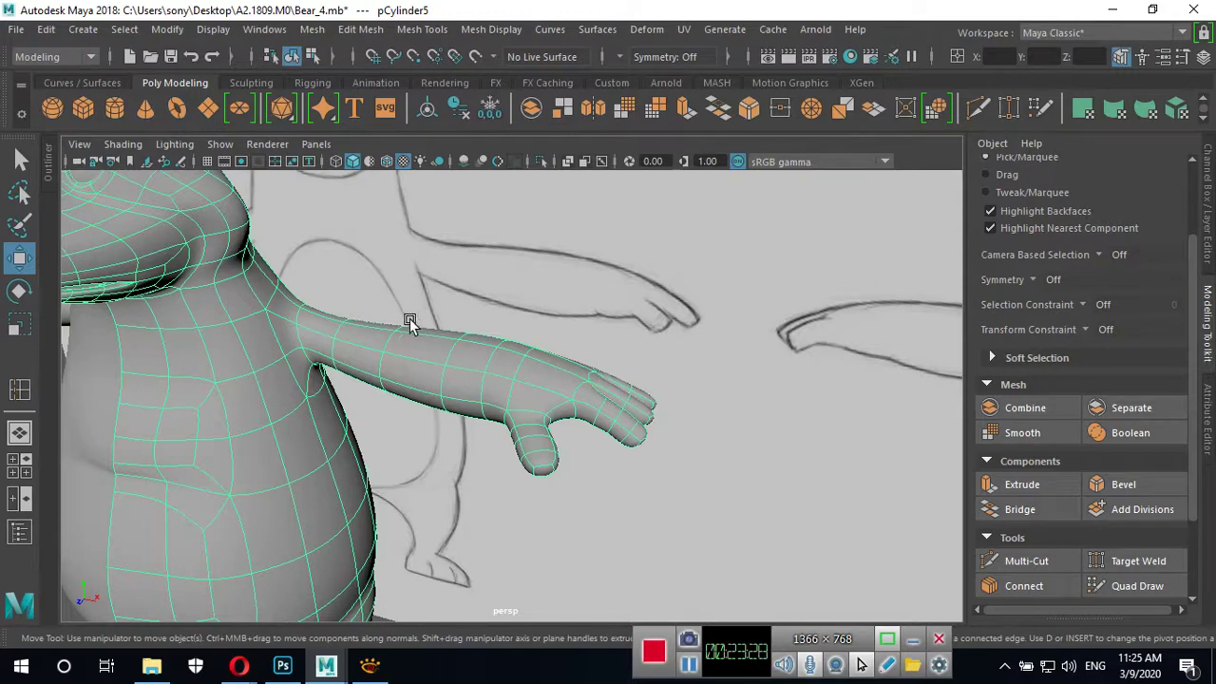
scroll(551, 371, "down", 3)
left_click_drag(570, 412, 618, 402, "alt")
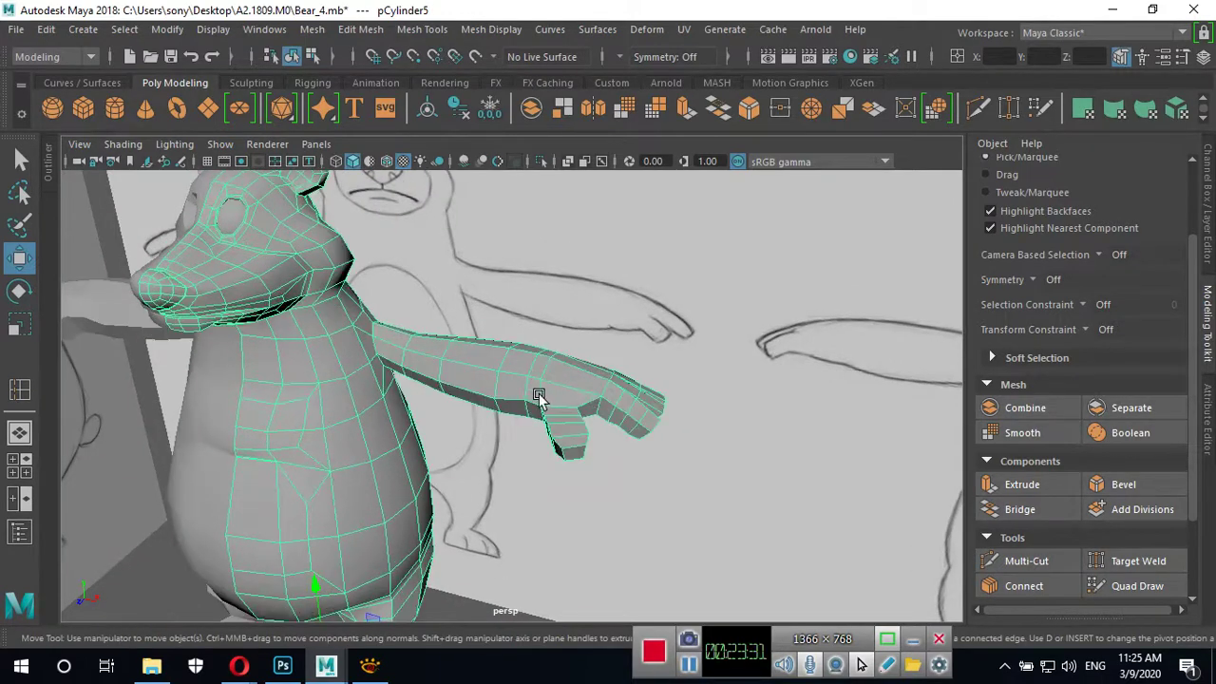
mouse_move(535, 401)
left_mouse_down("alt")
mouse_move(570, 421)
mouse_move(497, 375)
mouse_move(494, 336)
mouse_move(617, 408)
left_mouse_up("alt")
right_click_drag(618, 408, 664, 463, "alt")
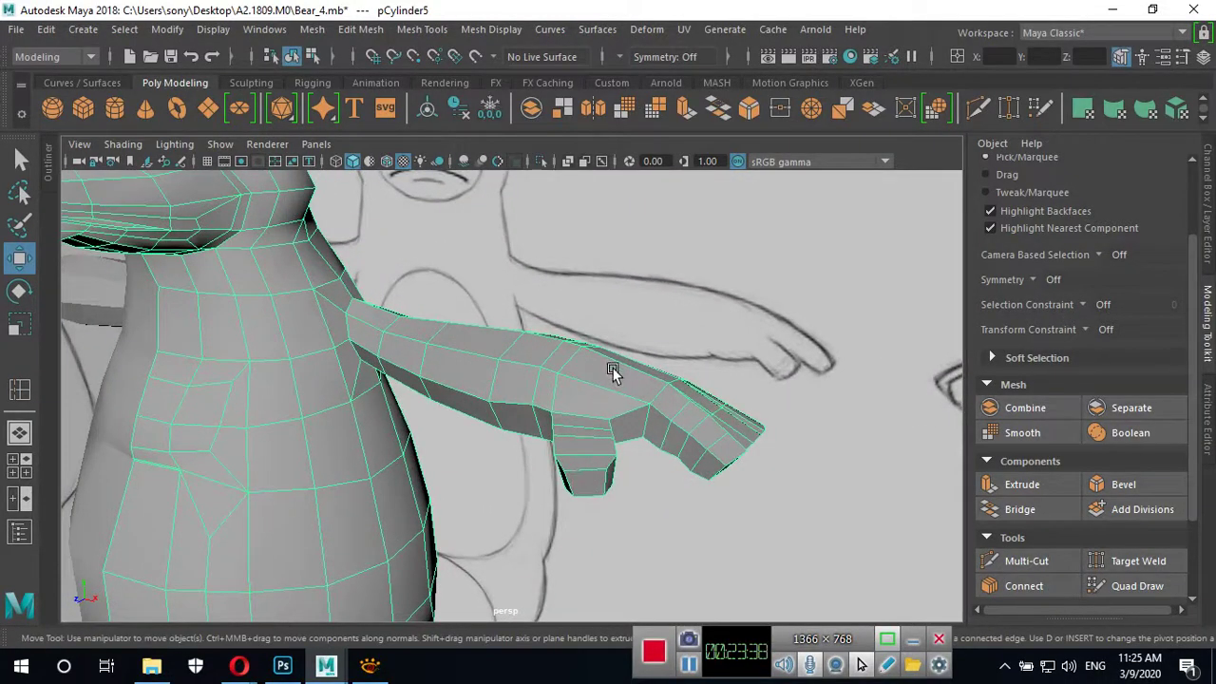
mouse_move(668, 362)
left_mouse_down("alt")
mouse_move(645, 435)
mouse_move(615, 402)
mouse_move(660, 355)
mouse_move(598, 420)
left_mouse_up("alt")
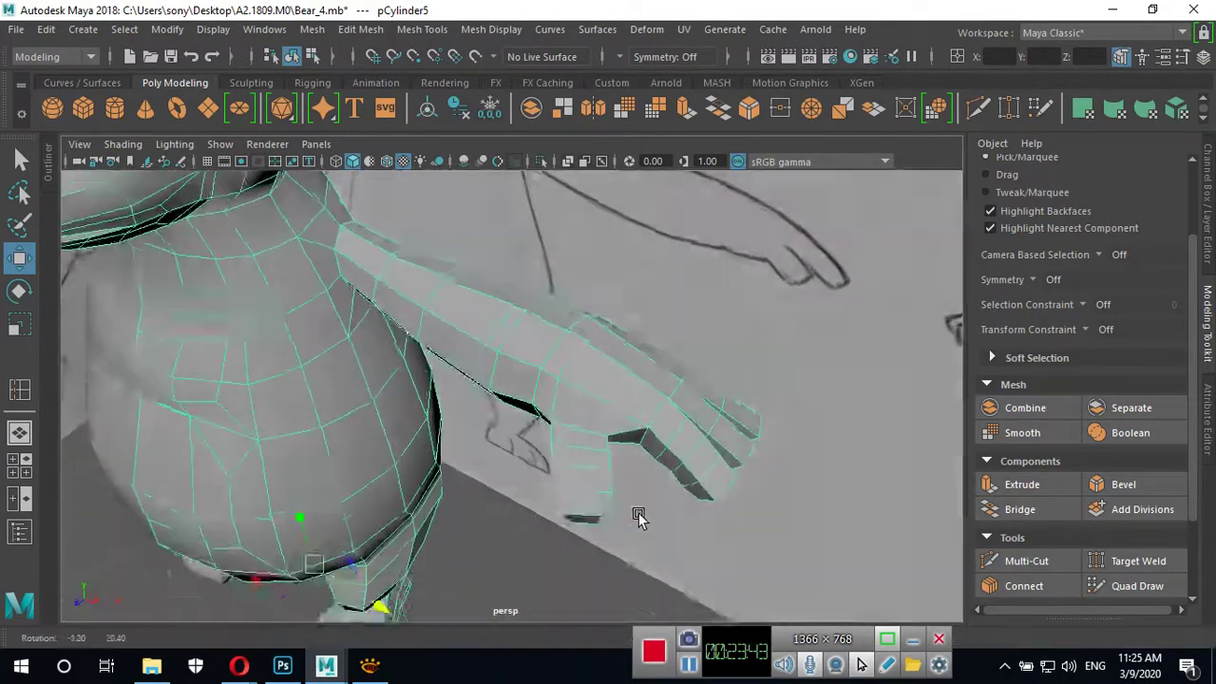
mouse_move(637, 516)
left_mouse_down("alt")
mouse_move(713, 344)
mouse_move(733, 415)
left_mouse_up("alt")
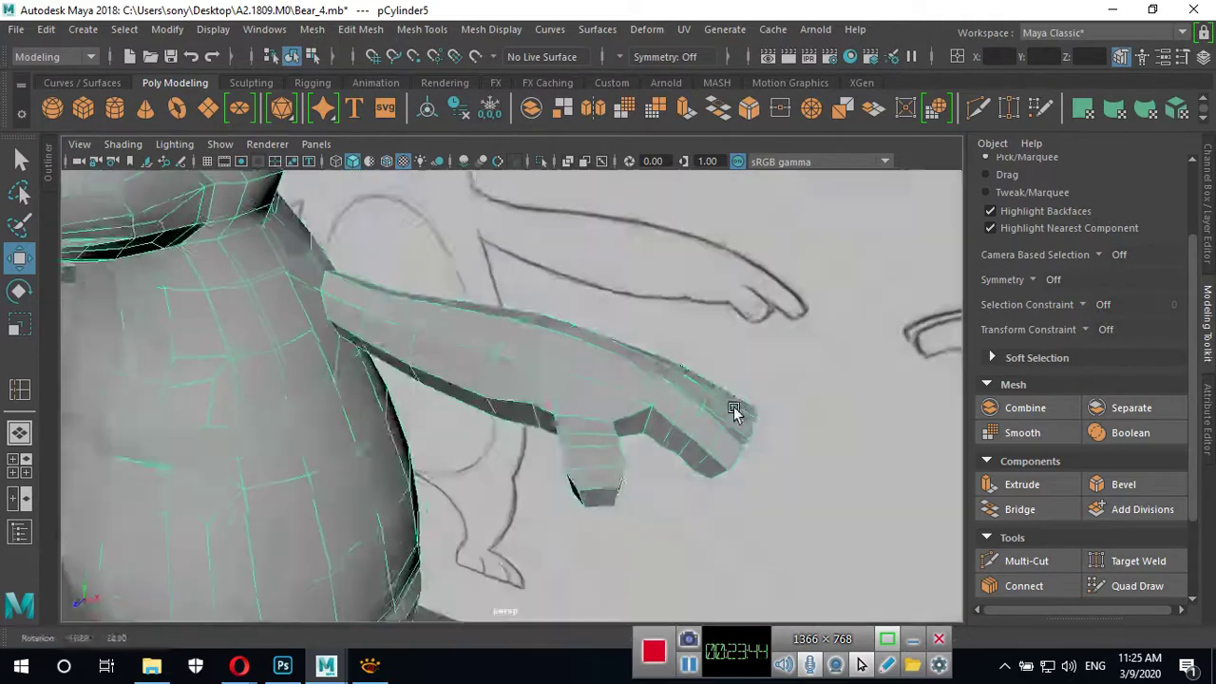
scroll(732, 416, "down", 5)
mouse_move(380, 402)
left_mouse_down("alt")
mouse_move(504, 424)
mouse_move(589, 372)
left_mouse_up("alt")
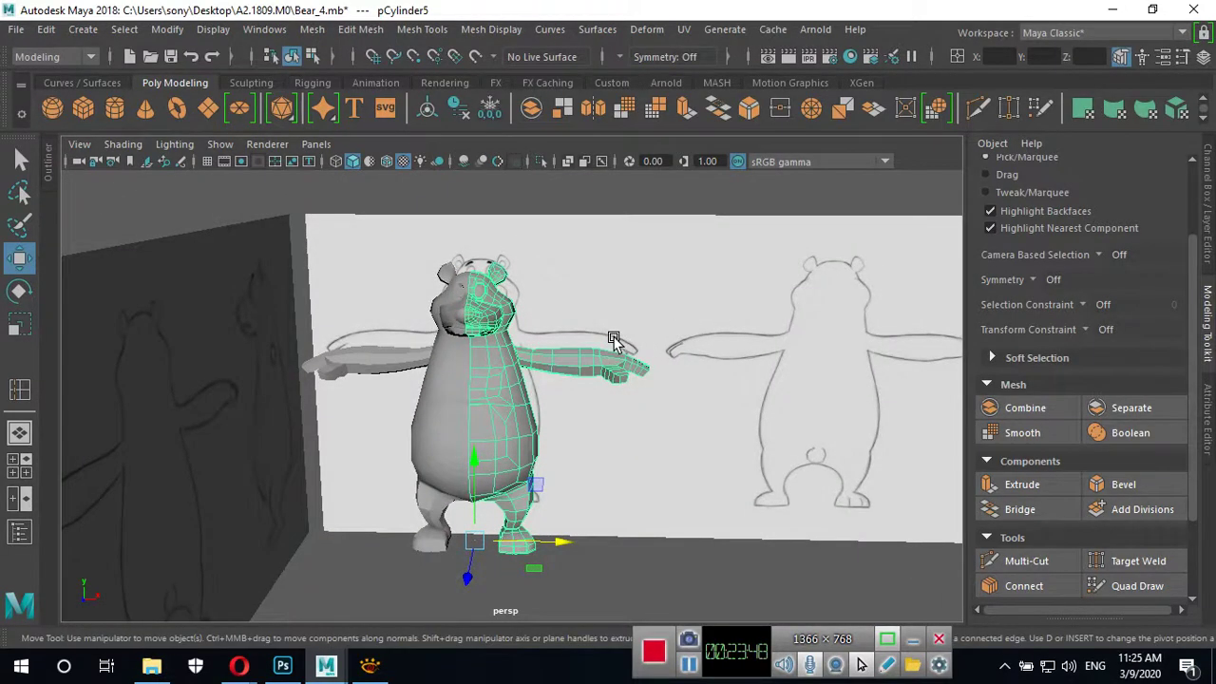
Show the Channel Box/Layer Editor and hide the reference sketch layer, orbiting the bear.
key("ctrl+a")
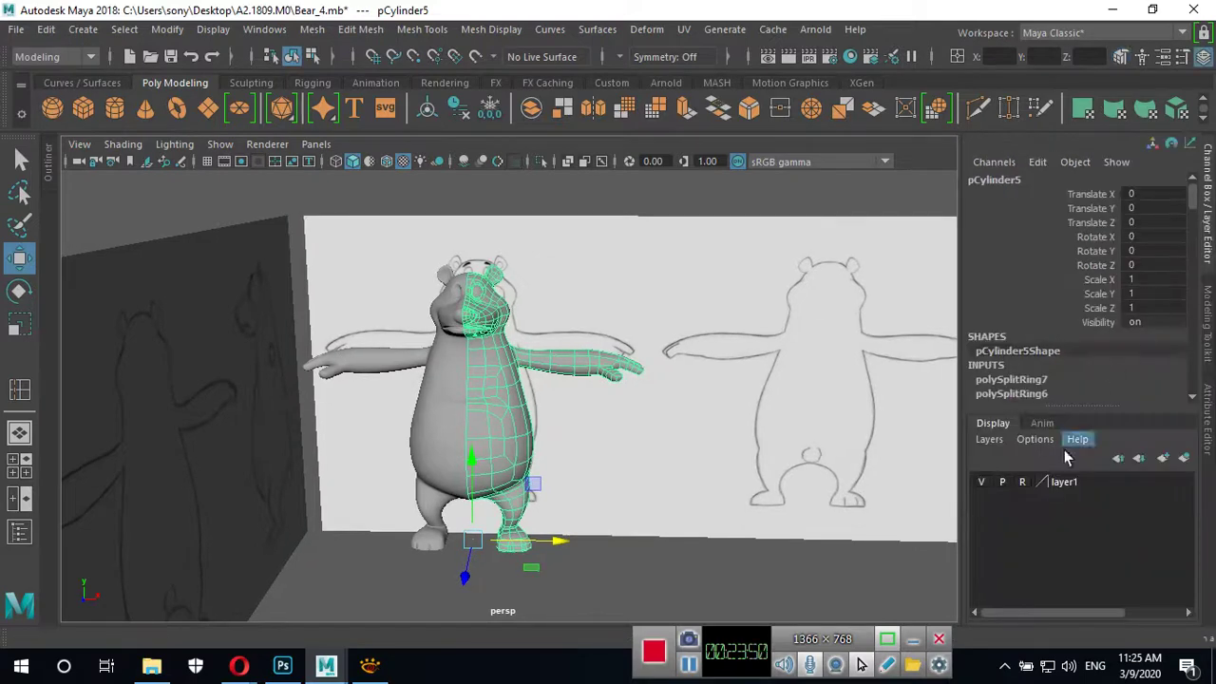
left_click(982, 482)
mouse_move(912, 497)
left_mouse_down("alt")
mouse_move(573, 478)
mouse_move(676, 466)
left_mouse_up("alt")
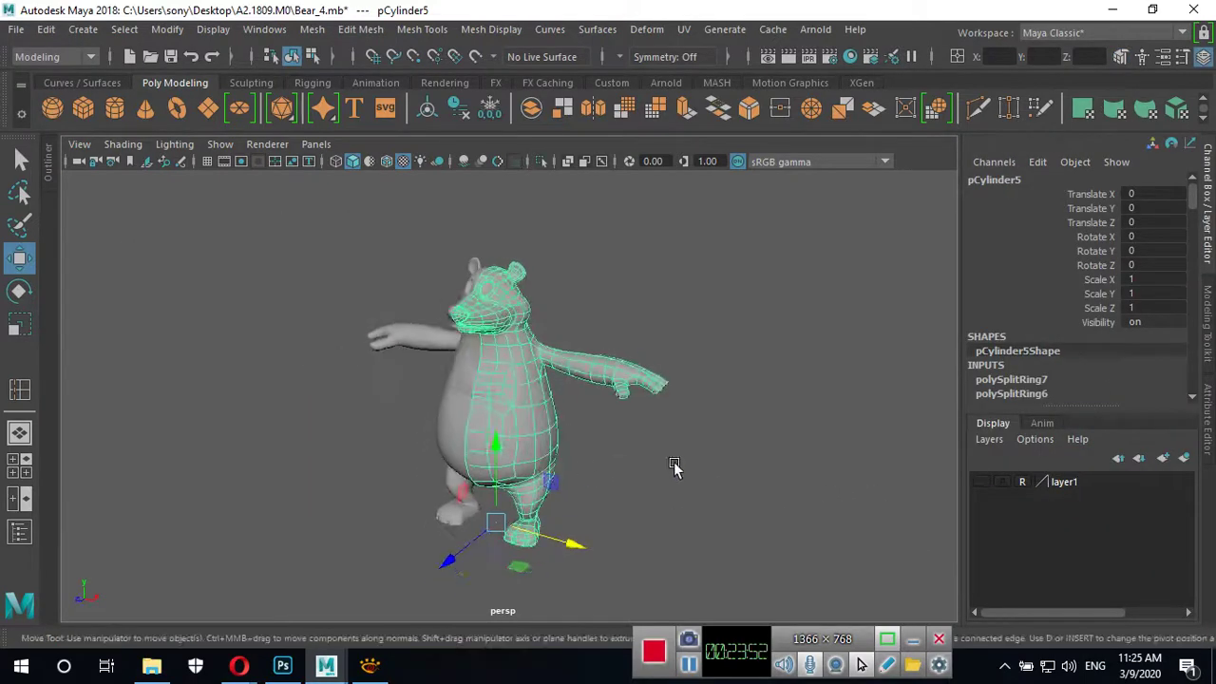
left_click(705, 511)
mouse_move(705, 513)
left_mouse_down("alt")
mouse_move(589, 483)
mouse_move(486, 503)
left_mouse_up("alt")
scroll(727, 504, "up", 5)
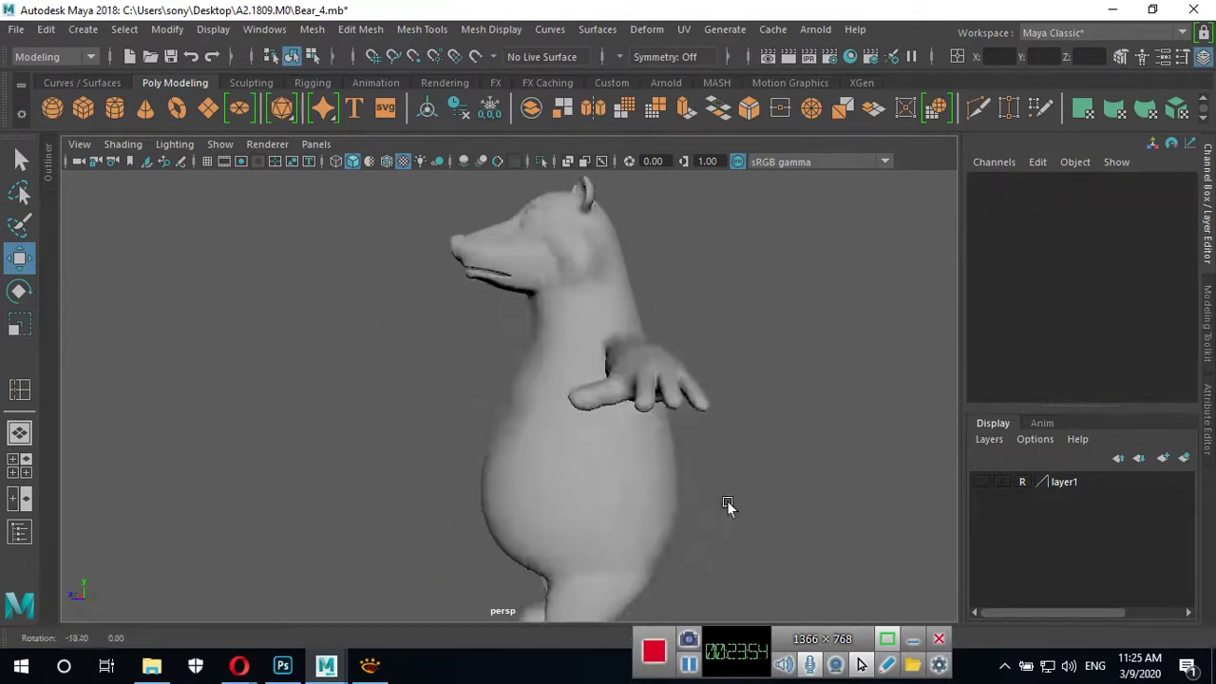
mouse_move(727, 504)
left_mouse_down("alt")
mouse_move(859, 522)
mouse_move(717, 470)
mouse_move(697, 497)
mouse_move(497, 393)
left_mouse_up("alt")
scroll(857, 520, "down", 3)
scroll(690, 467, "up", 5)
scroll(735, 458, "up", 3)
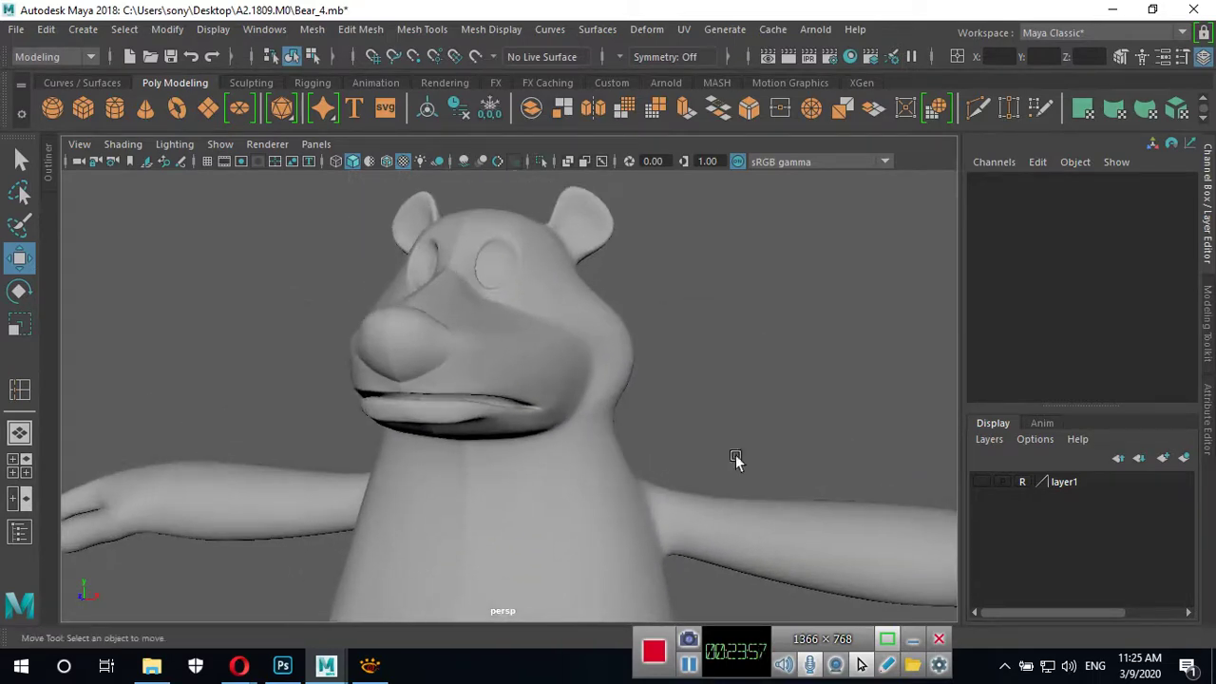
Show the reference sketch layer again and select the bear mesh.
left_click(981, 482)
left_click_drag(875, 444, 462, 377, "alt")
left_click(487, 356)
scroll(487, 357, "up", 2)
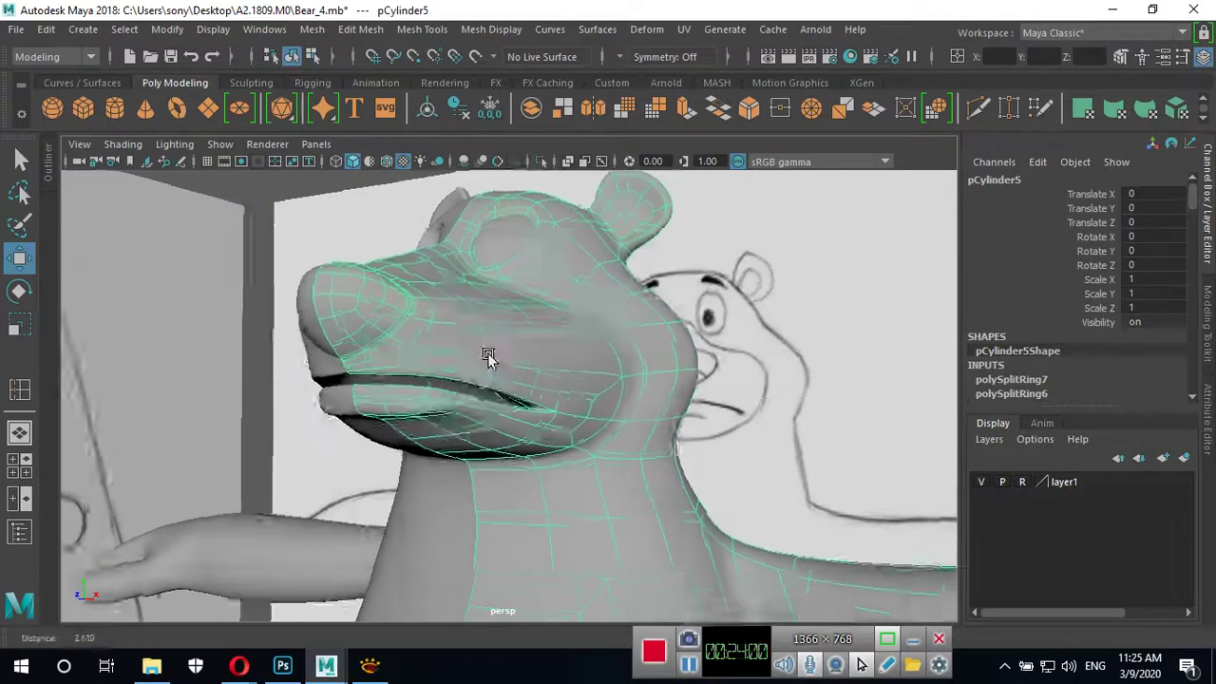
scroll(487, 356, "up", 3)
left_click_drag(625, 418, 313, 497, "alt")
Maximize the front view, frame the head and switch the mesh to vertex mode.
key("space")
key("space")
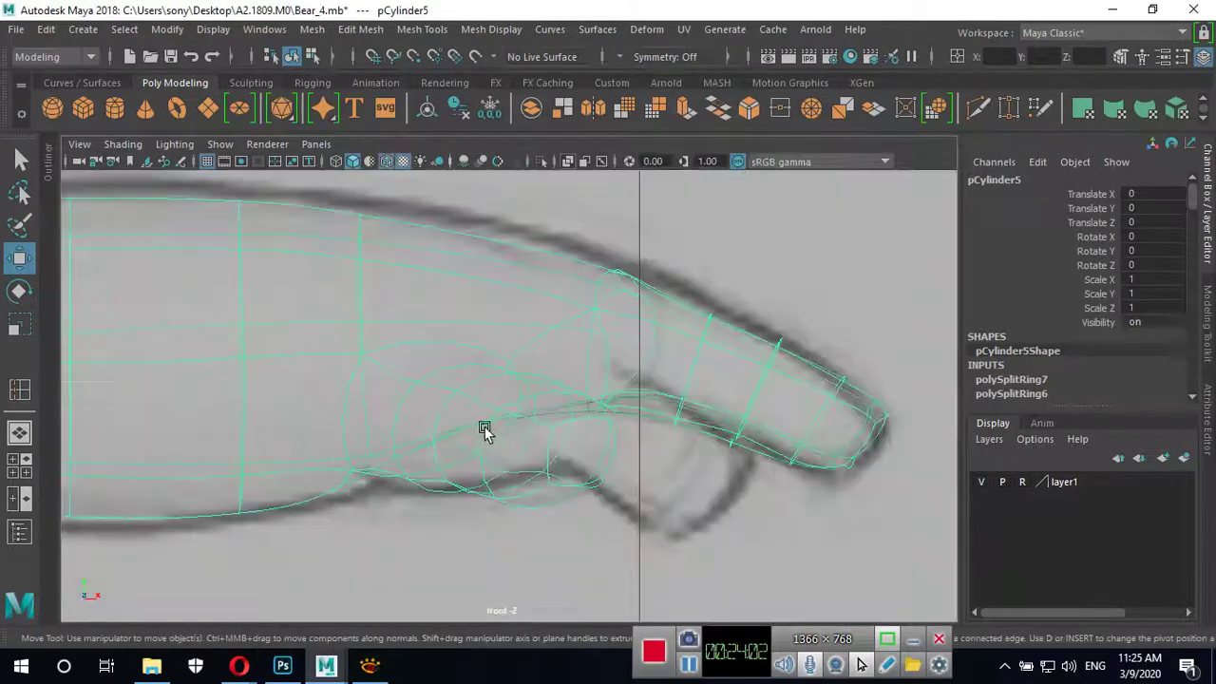
key("a")
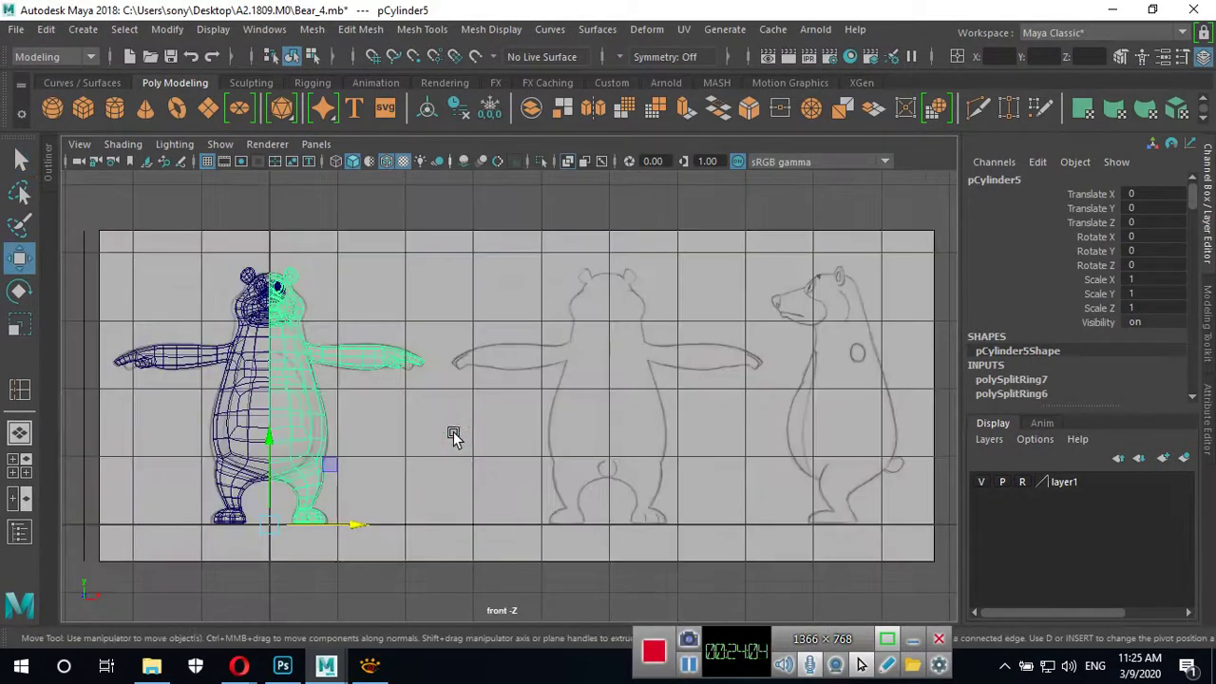
mouse_move(281, 395)
middle_mouse_down("alt")
mouse_move(579, 347)
mouse_move(584, 453)
middle_mouse_up("alt")
scroll(579, 348, "up", 3)
scroll(589, 320, "down", 1)
scroll(584, 453, "up", 2)
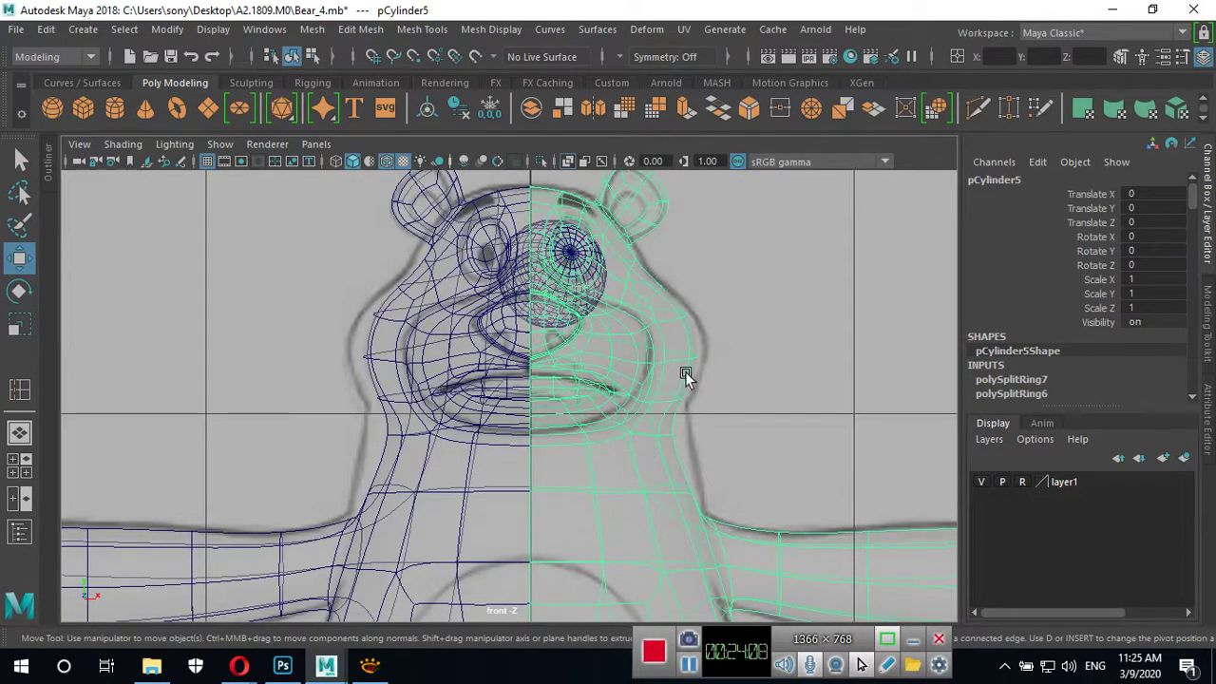
right_click_drag(680, 174, 621, 198)
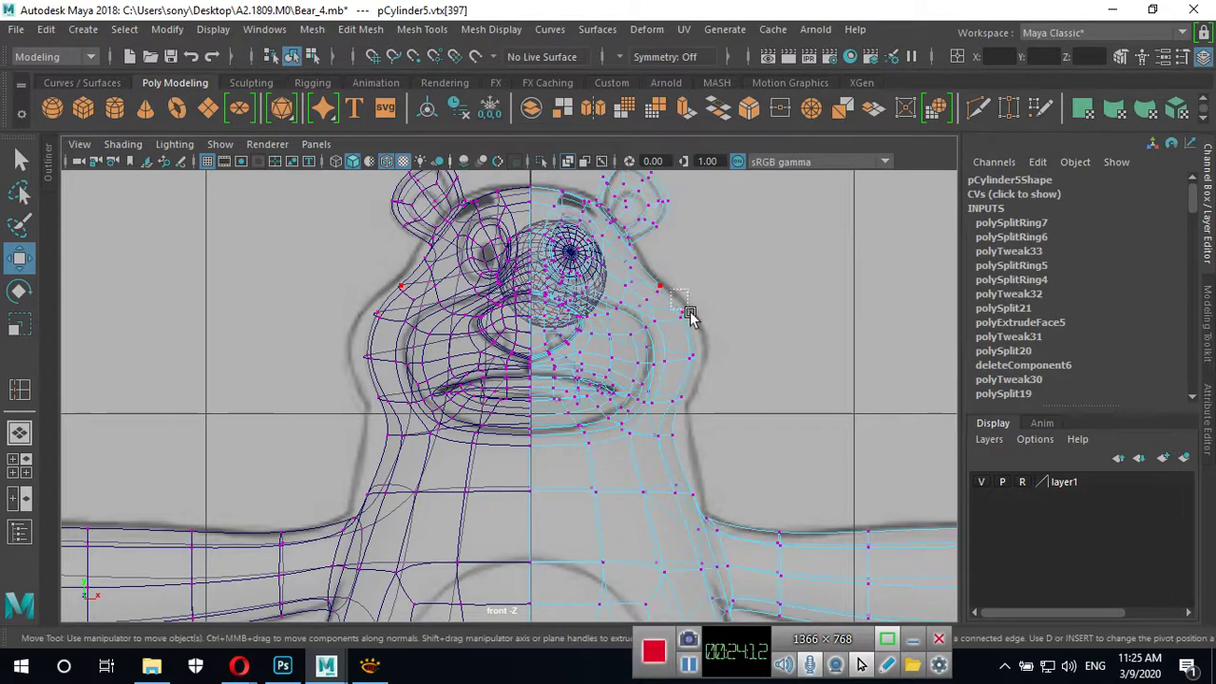
Push the cheek and lower neck vertices out to the front sketch outline.
mouse_move(670, 290)
left_mouse_down()
mouse_move(708, 365)
mouse_move(691, 429)
left_mouse_up()
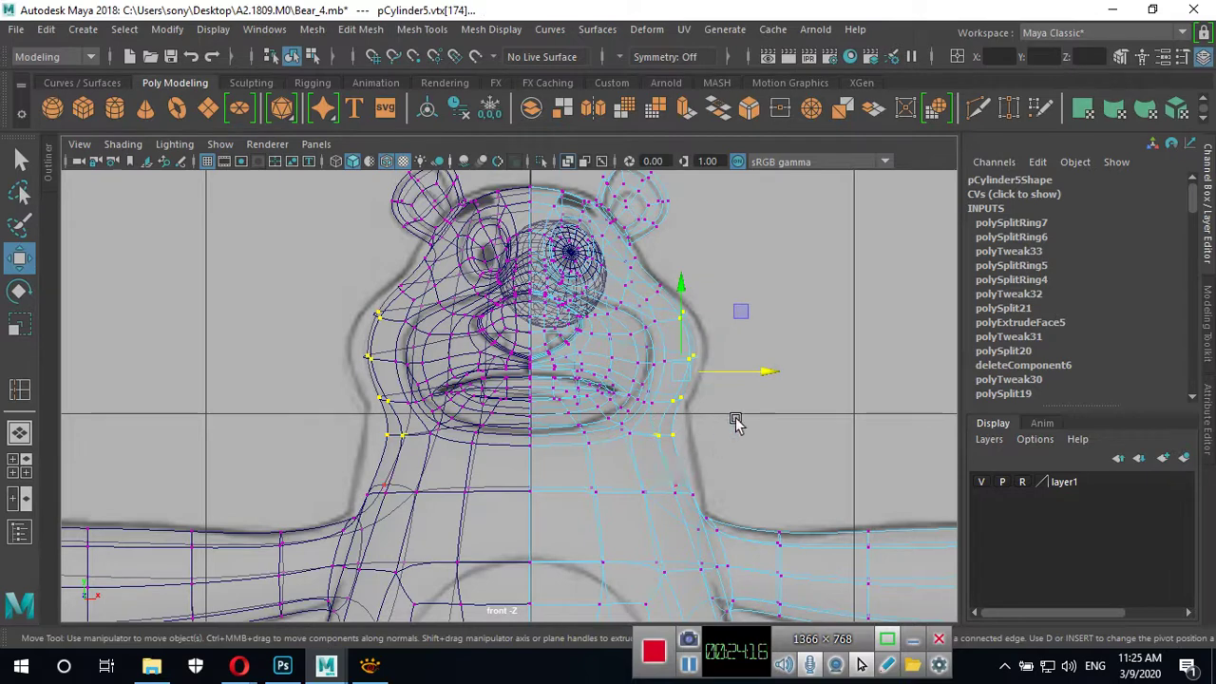
left_click_drag(768, 380, 779, 375)
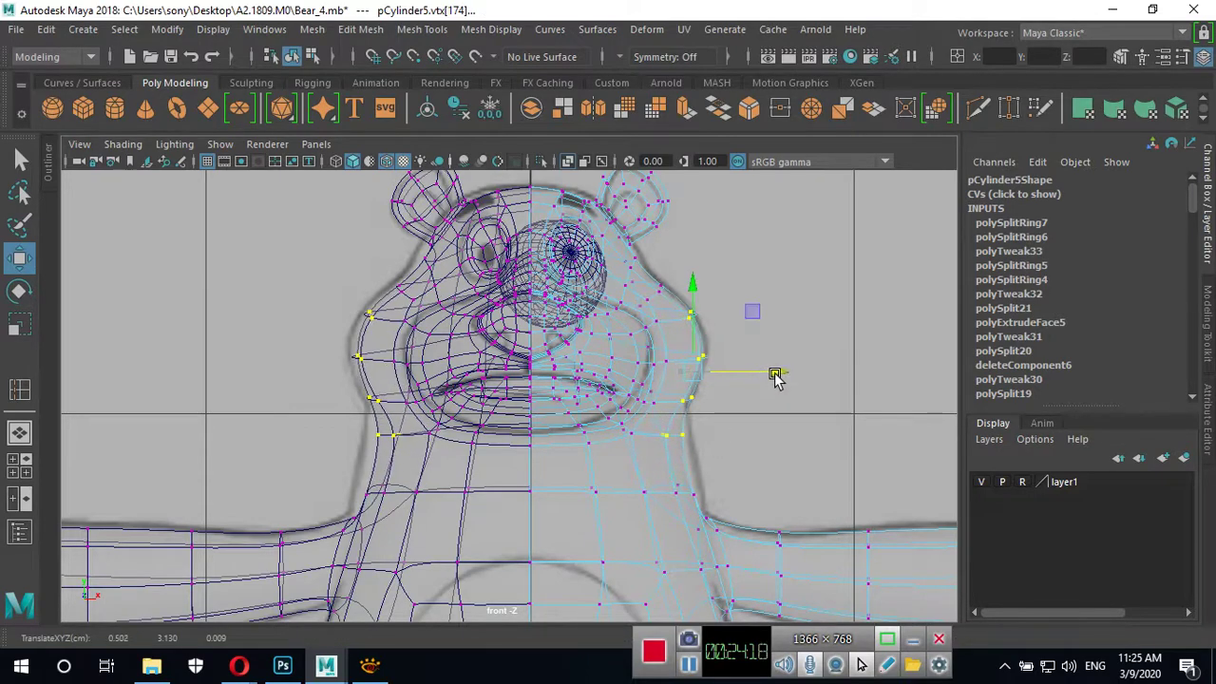
left_click(677, 488)
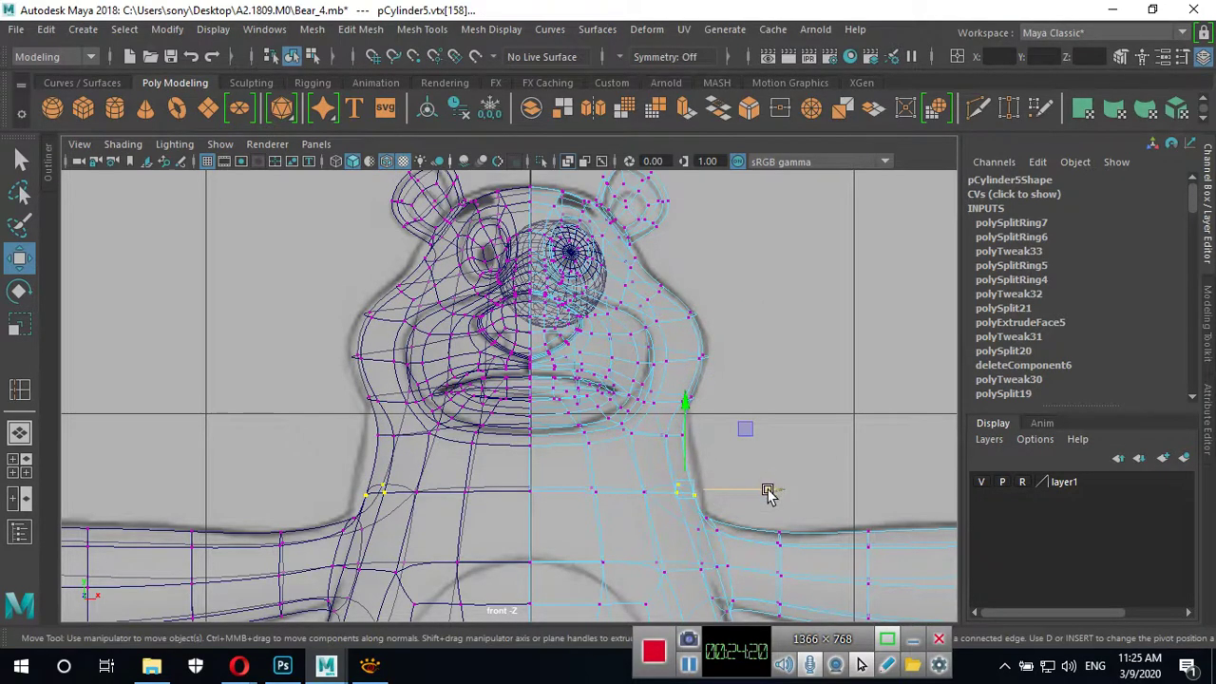
left_click_drag(767, 492, 776, 492)
left_click(669, 434)
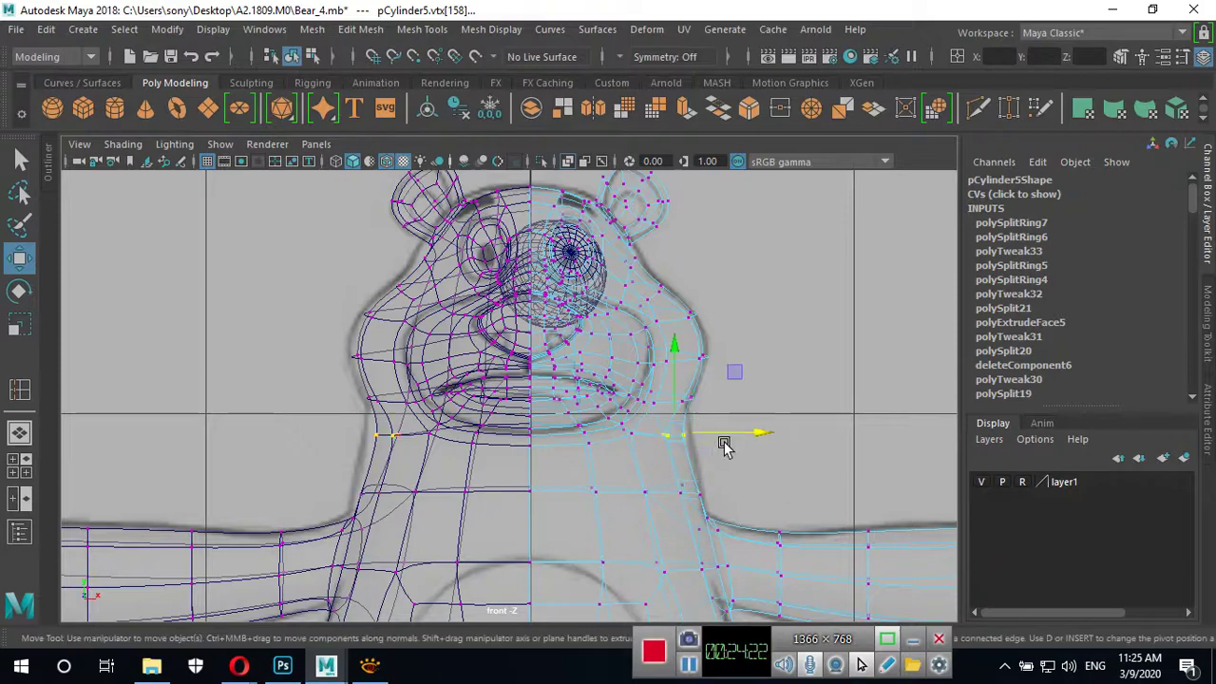
Return to the full perspective view and select a vertex where the arm meets the head.
key("space")
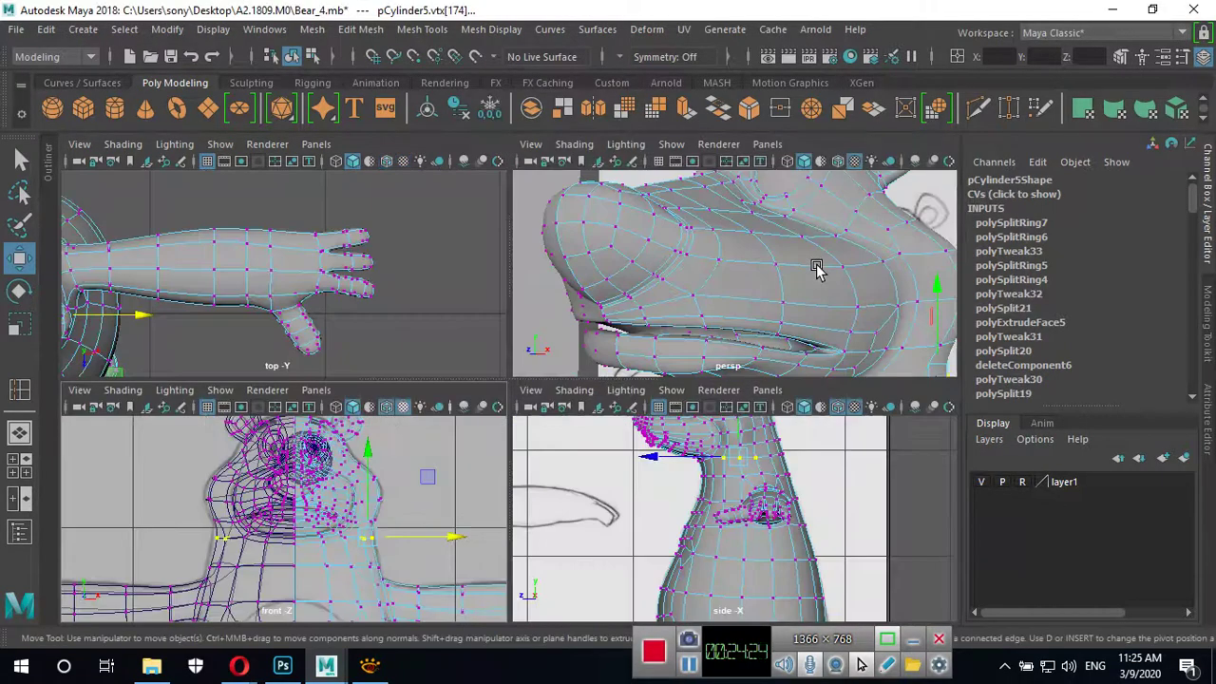
key("space")
scroll(755, 447, "down", 3)
mouse_move(756, 462)
left_mouse_down("alt")
mouse_move(656, 461)
mouse_move(564, 488)
mouse_move(620, 589)
left_mouse_up("alt")
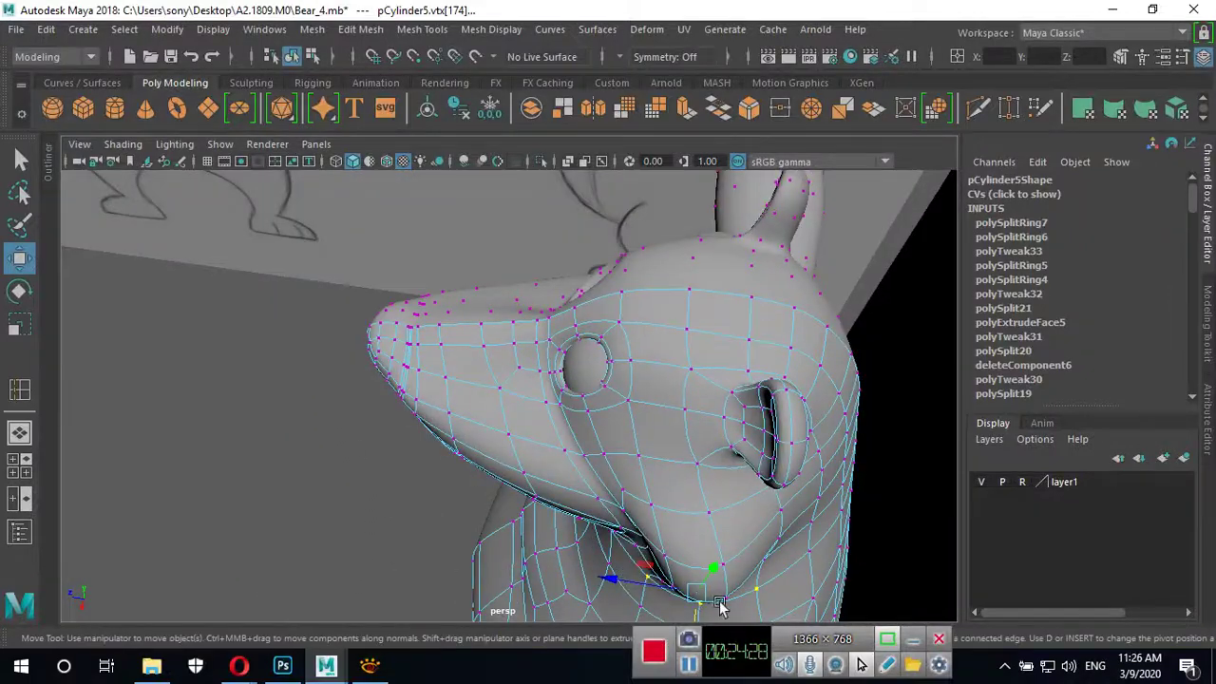
mouse_move(875, 580)
left_mouse_down("alt")
mouse_move(738, 475)
mouse_move(684, 475)
mouse_move(692, 362)
mouse_move(663, 449)
left_mouse_up("alt")
left_click(675, 447)
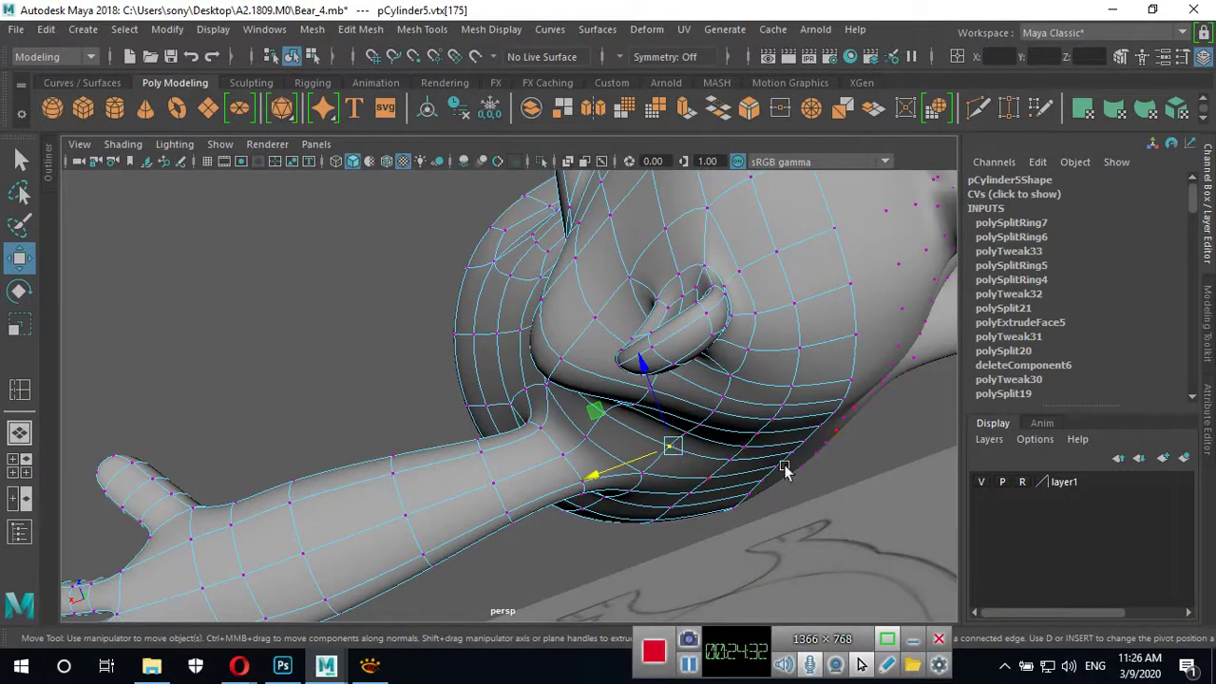
mouse_move(785, 471)
left_mouse_down("alt")
mouse_move(741, 402)
mouse_move(817, 377)
mouse_move(489, 448)
mouse_move(814, 439)
mouse_move(842, 426)
left_mouse_up("alt")
Undo the last two vertex moves, deselect, and orbit to a closer front view.
key("ctrl+z")
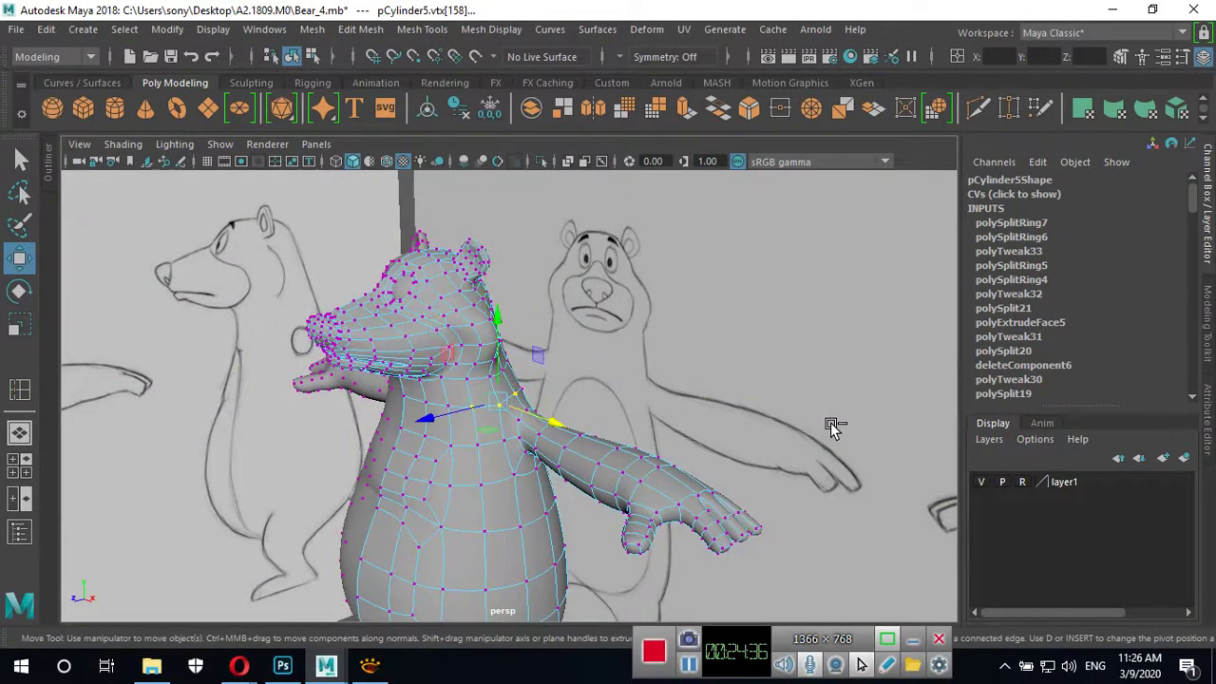
key("ctrl+z")
key("ctrl+z")
key("ctrl+z")
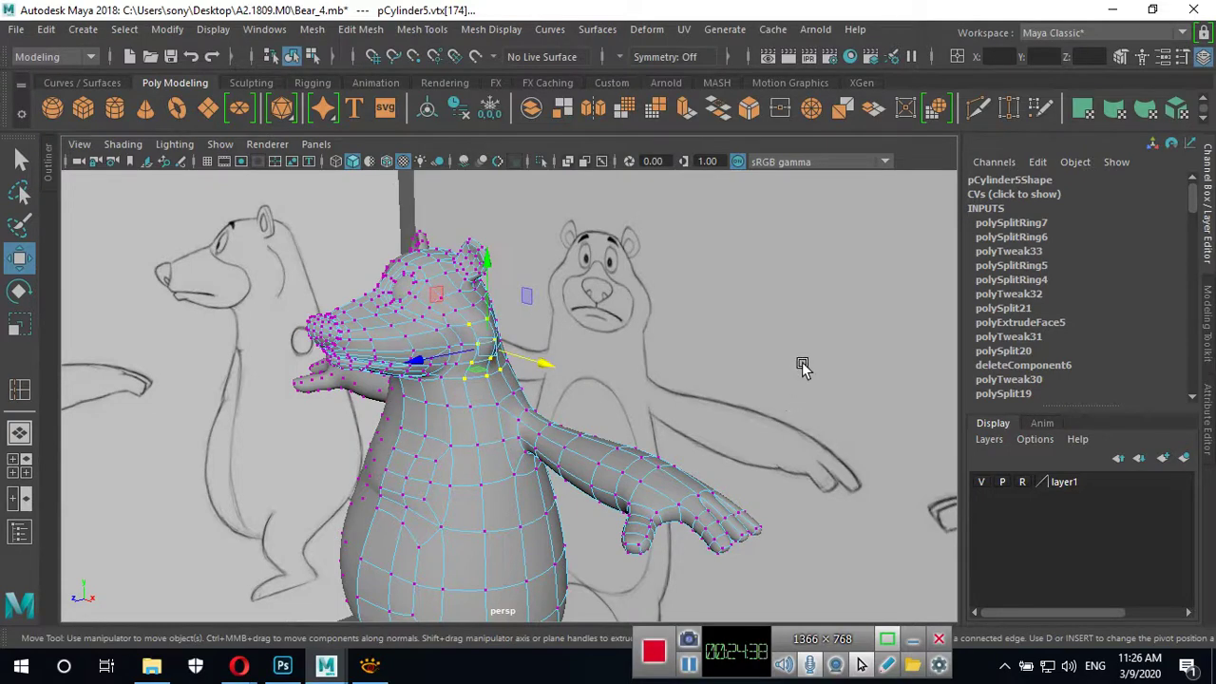
left_click(801, 367)
mouse_move(801, 367)
left_mouse_down("alt")
mouse_move(573, 440)
mouse_move(626, 438)
left_mouse_up("alt")
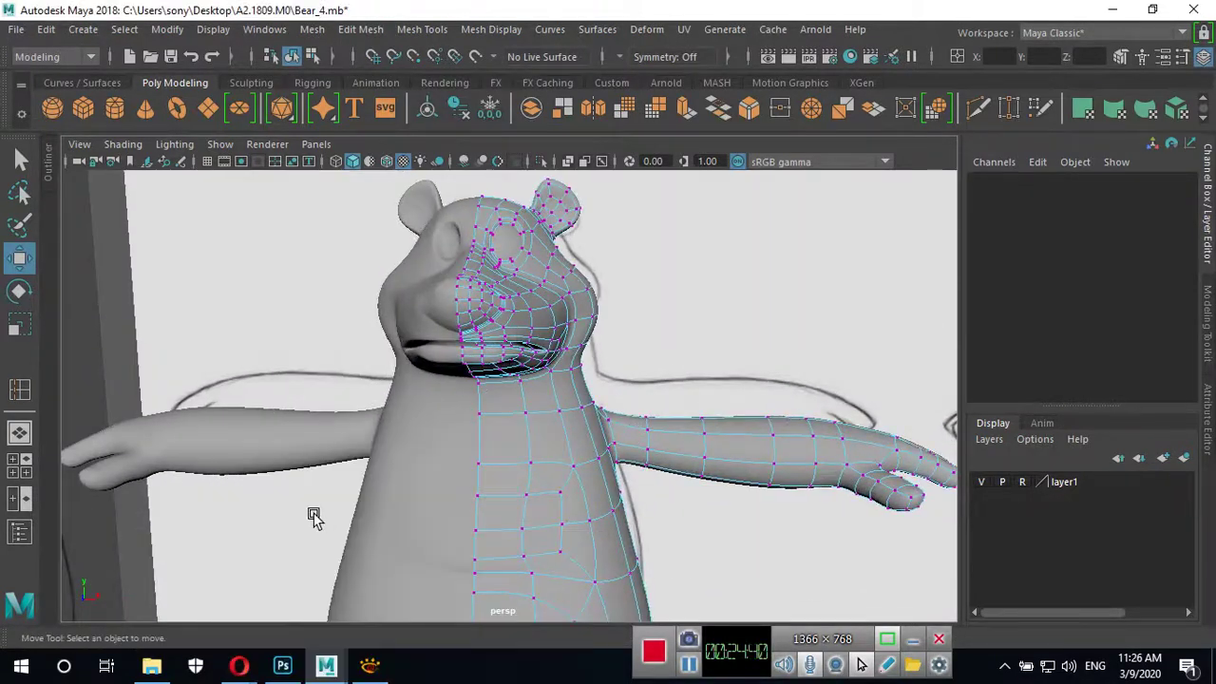
Switch to the side view, turn on X-Ray, and zoom close onto the bear's eye socket.
key("space")
key("space")
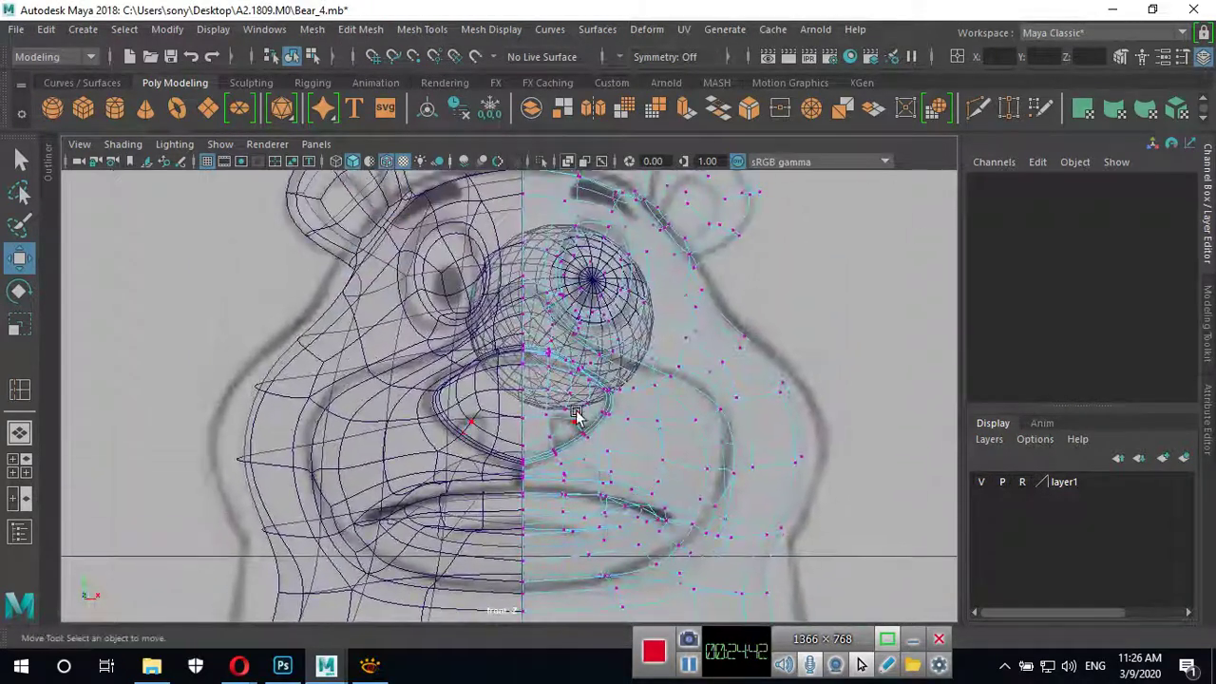
key("space")
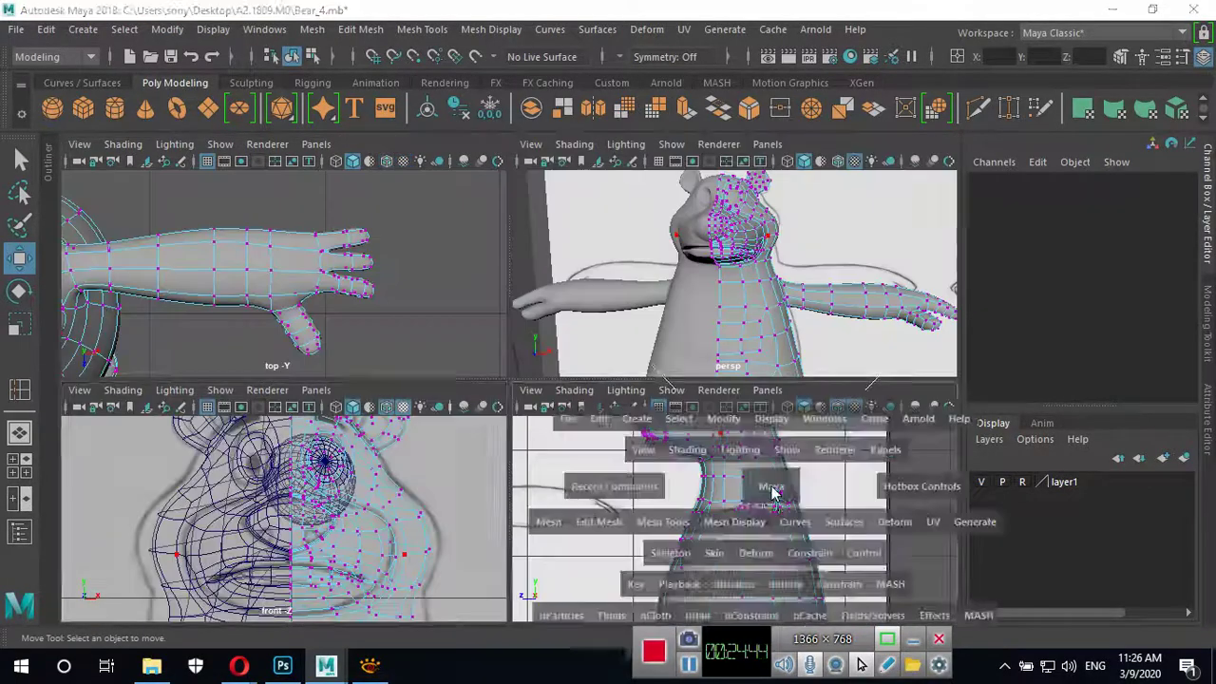
key("space")
right_click_drag(503, 490, 752, 324, "alt")
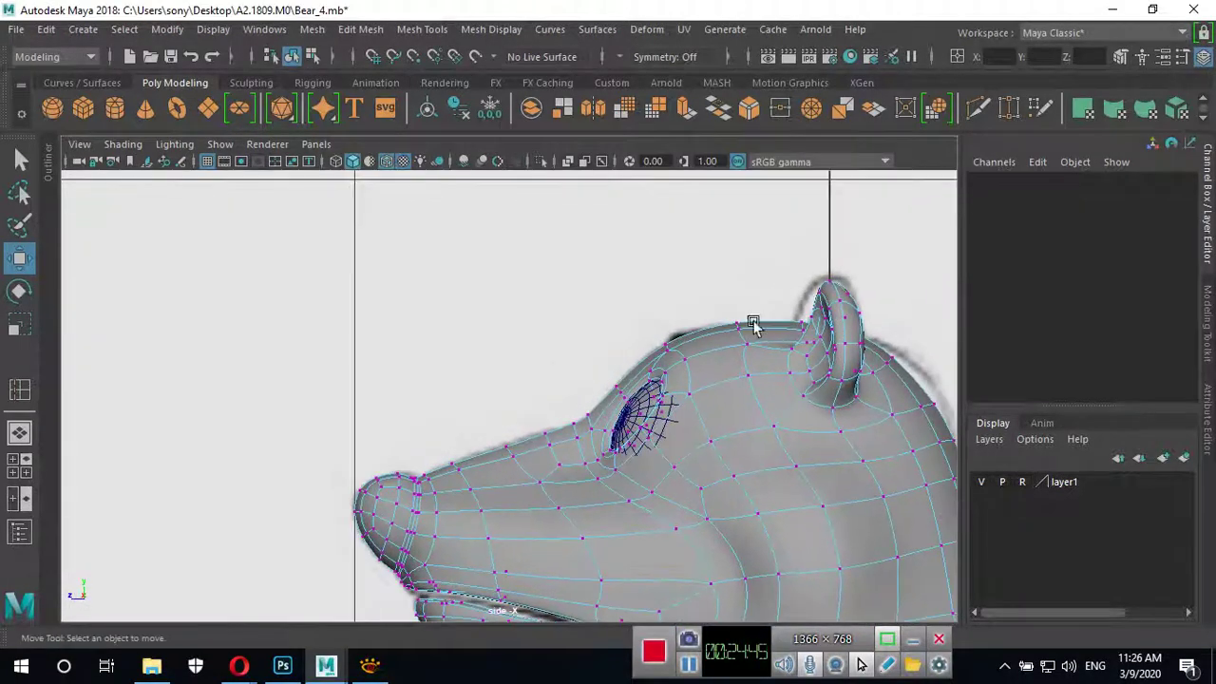
left_click(568, 163)
scroll(366, 393, "up", 2)
mouse_move(367, 393)
right_mouse_down("alt")
mouse_move(741, 444)
mouse_move(660, 447)
right_mouse_up("alt")
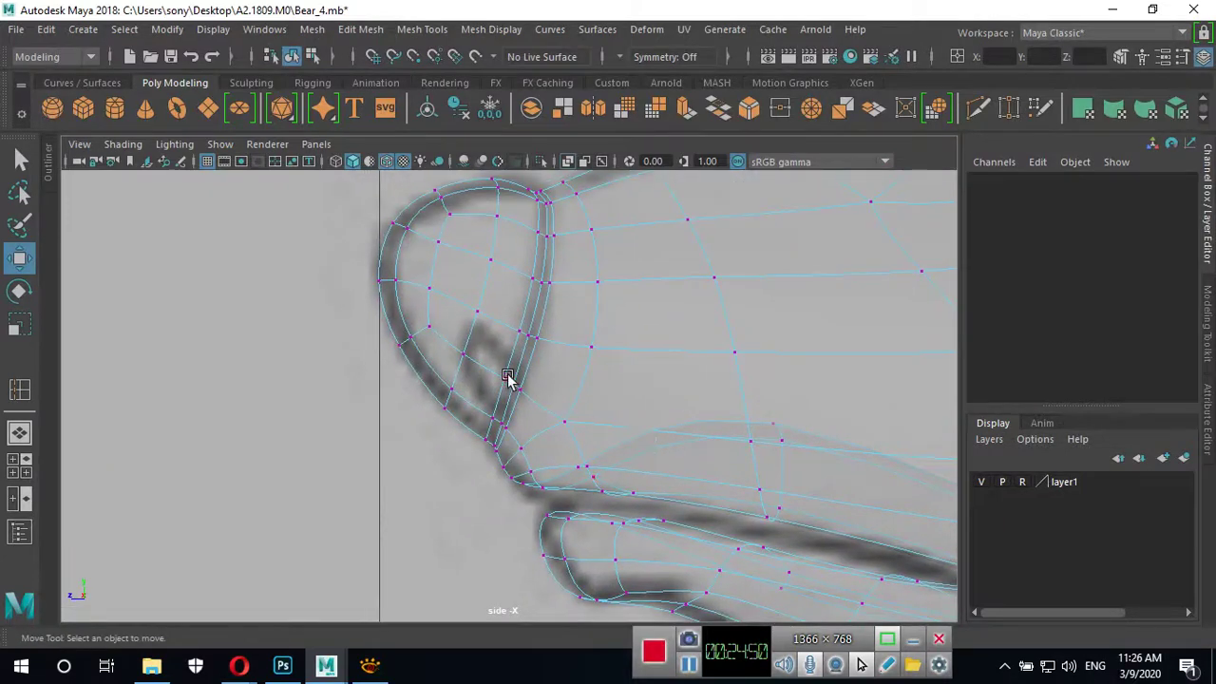
Undo a stray eye-socket vertex change and select the eye-socket faces in face mode.
left_click(456, 356)
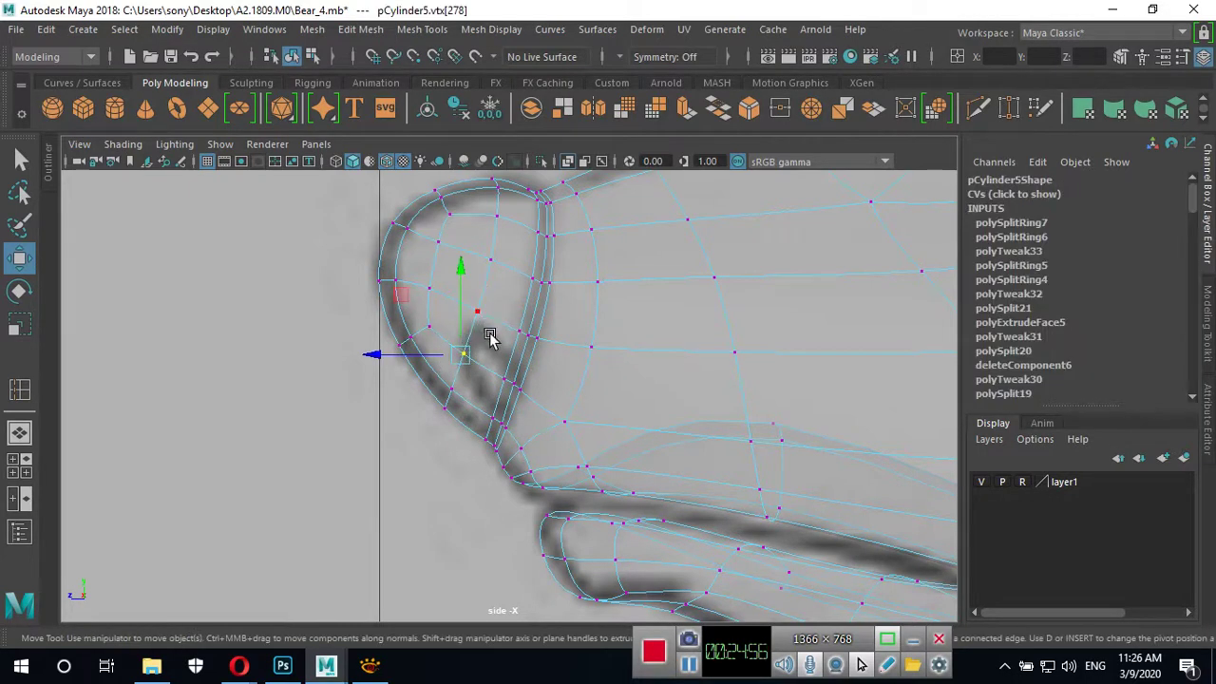
key("ctrl+z")
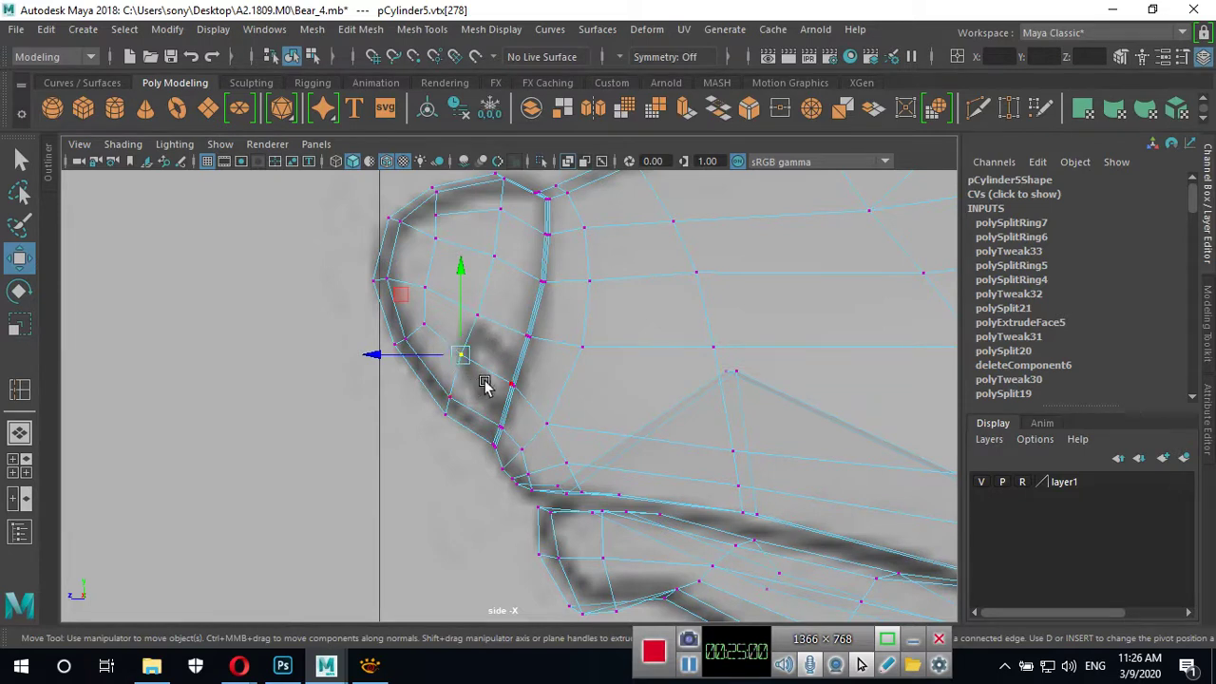
right_click_drag(508, 349, 508, 226)
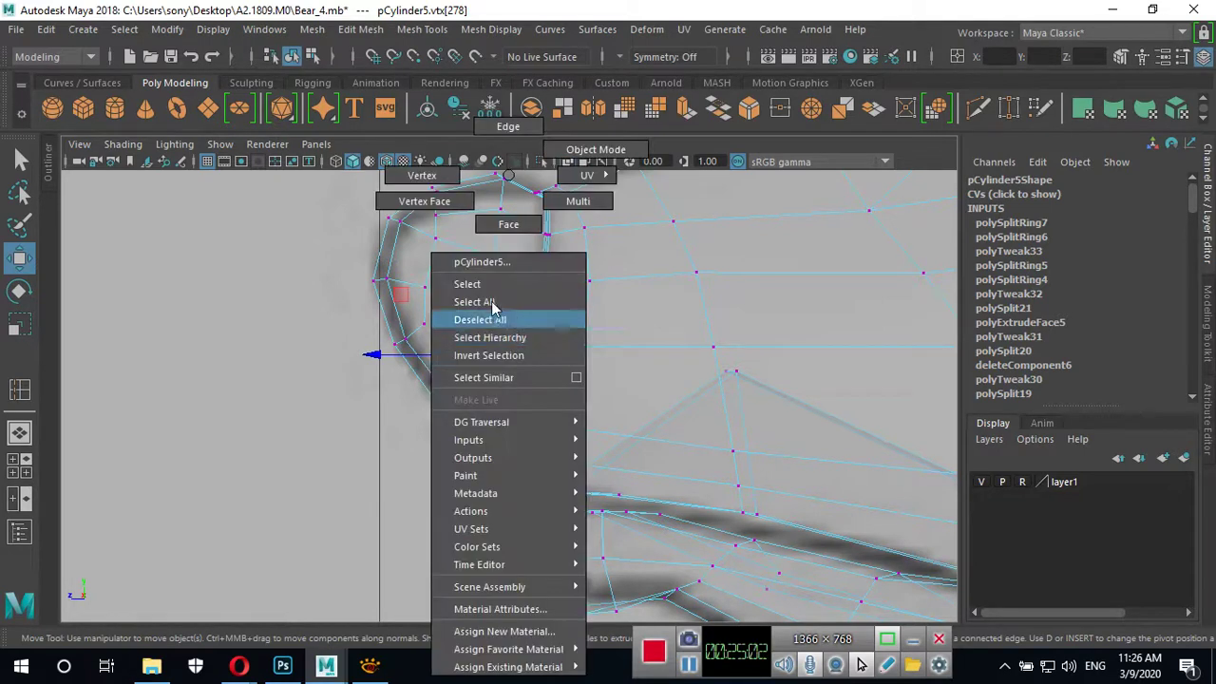
left_click(488, 307)
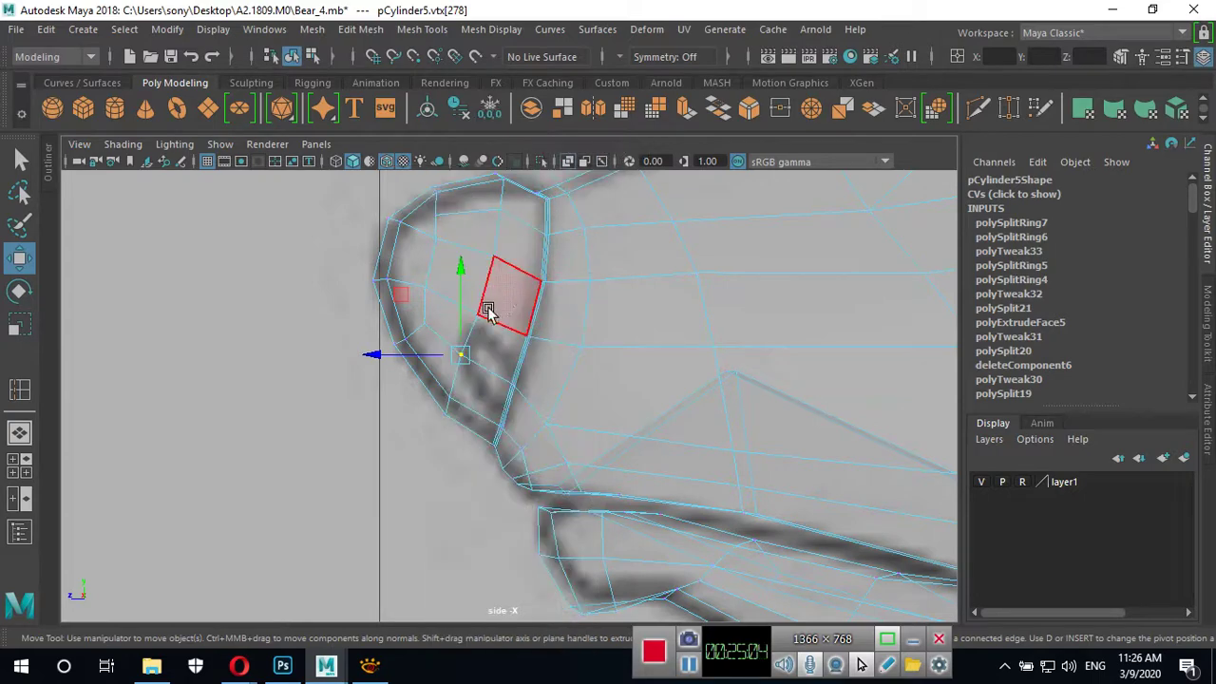
left_click(450, 338)
left_click(477, 377, "shift")
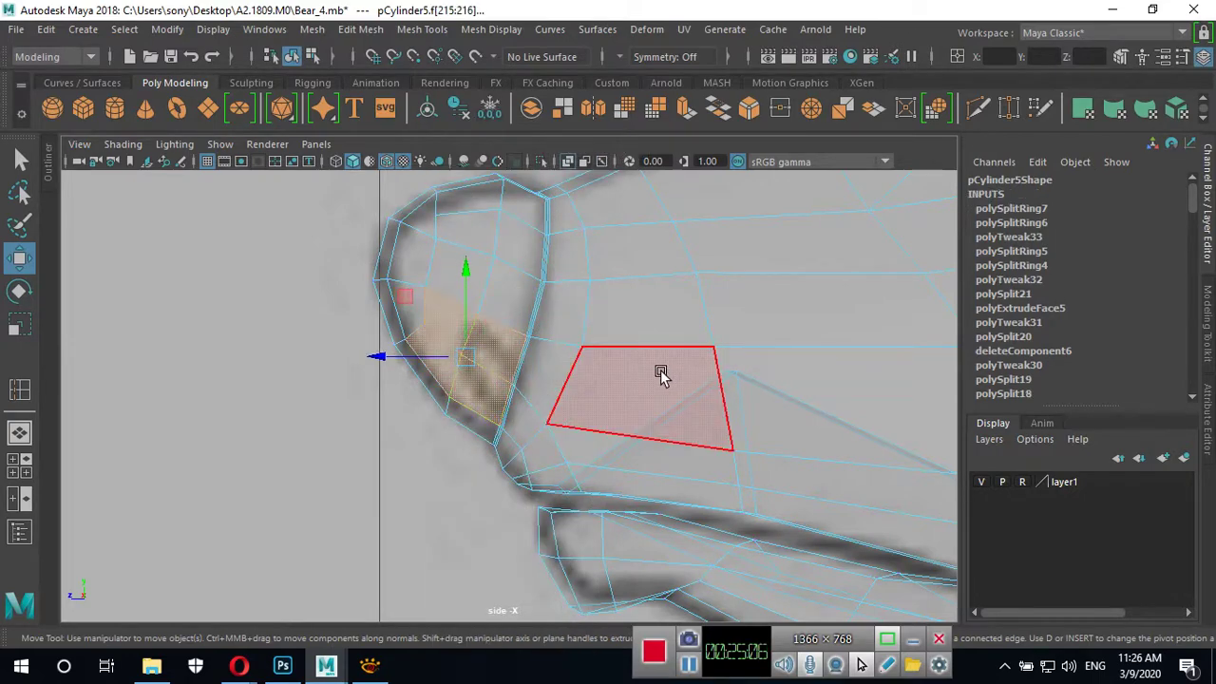
Check the faces in front view, select the rim face below the eye, and return to perspective.
key("space")
key("space")
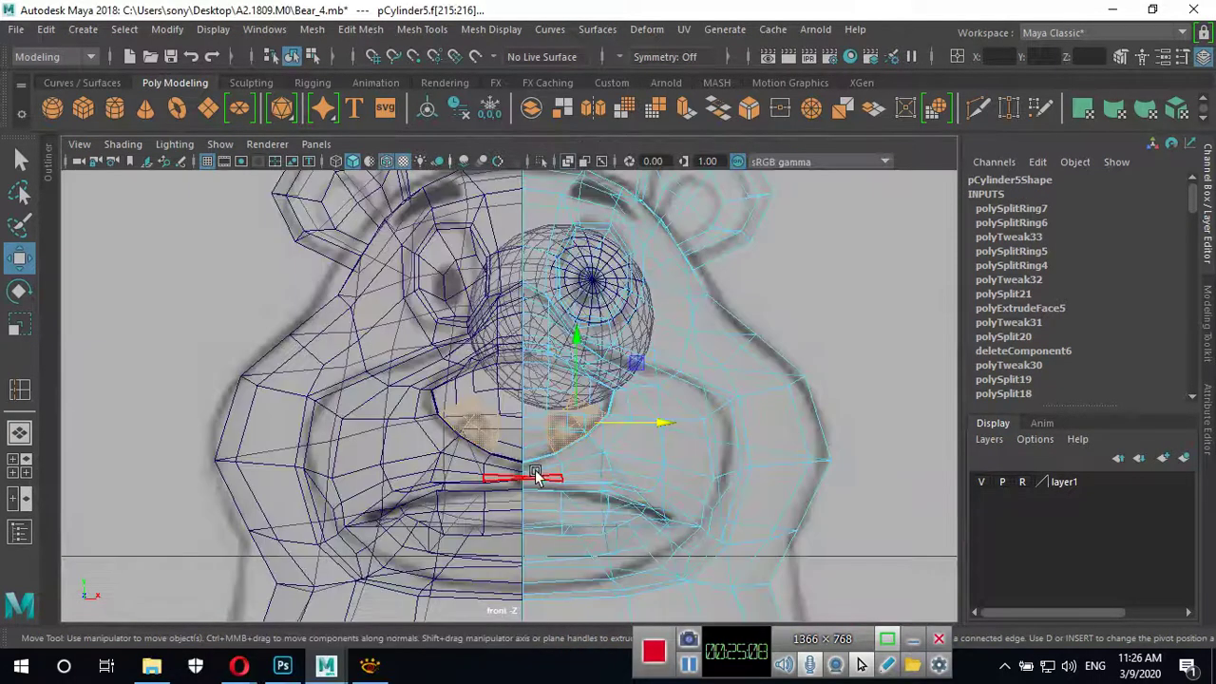
right_click_drag(651, 490, 923, 532, "alt")
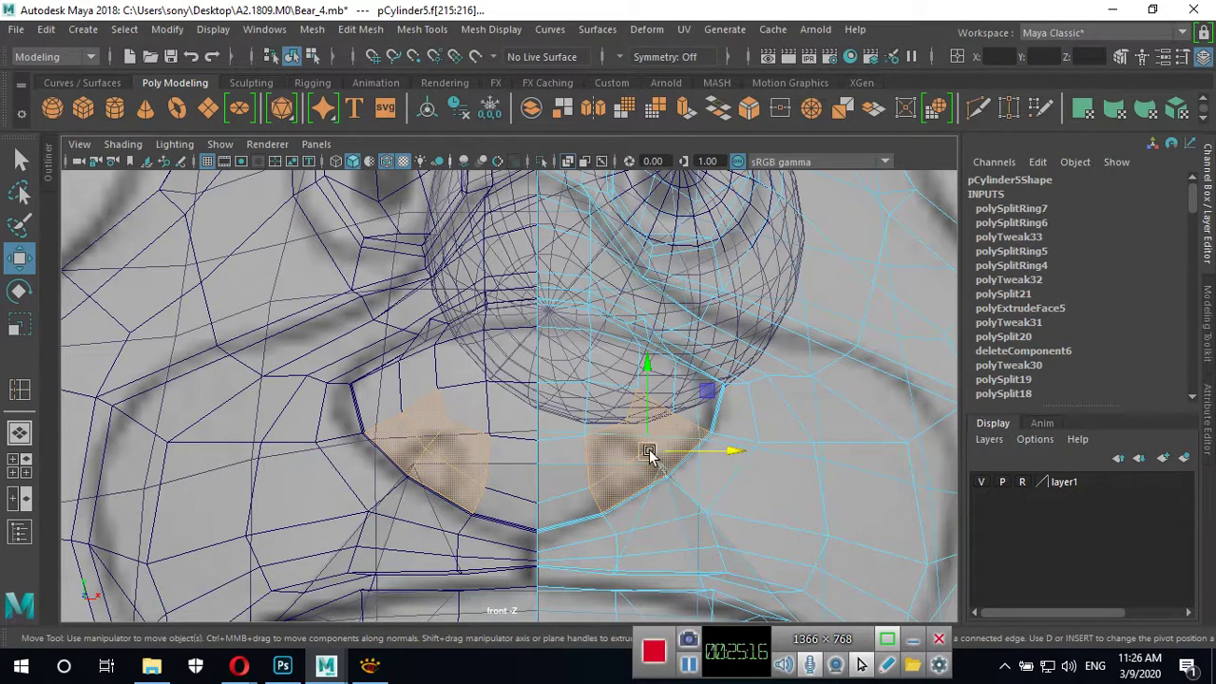
left_click(619, 449)
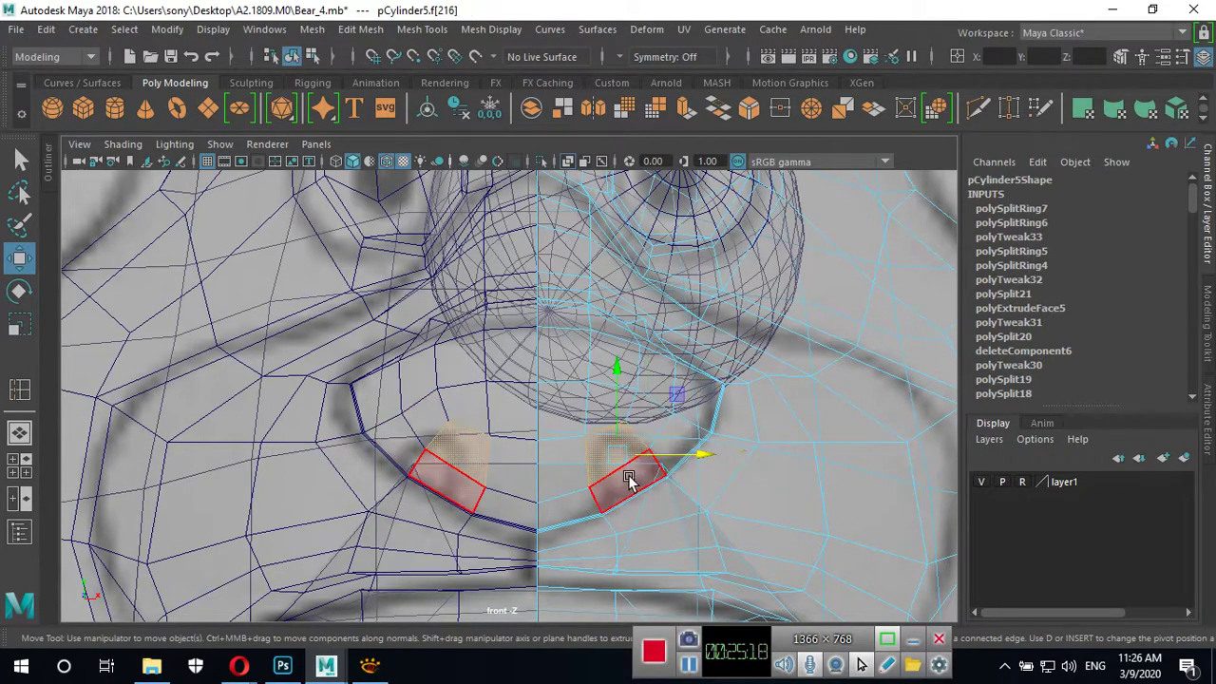
key("space")
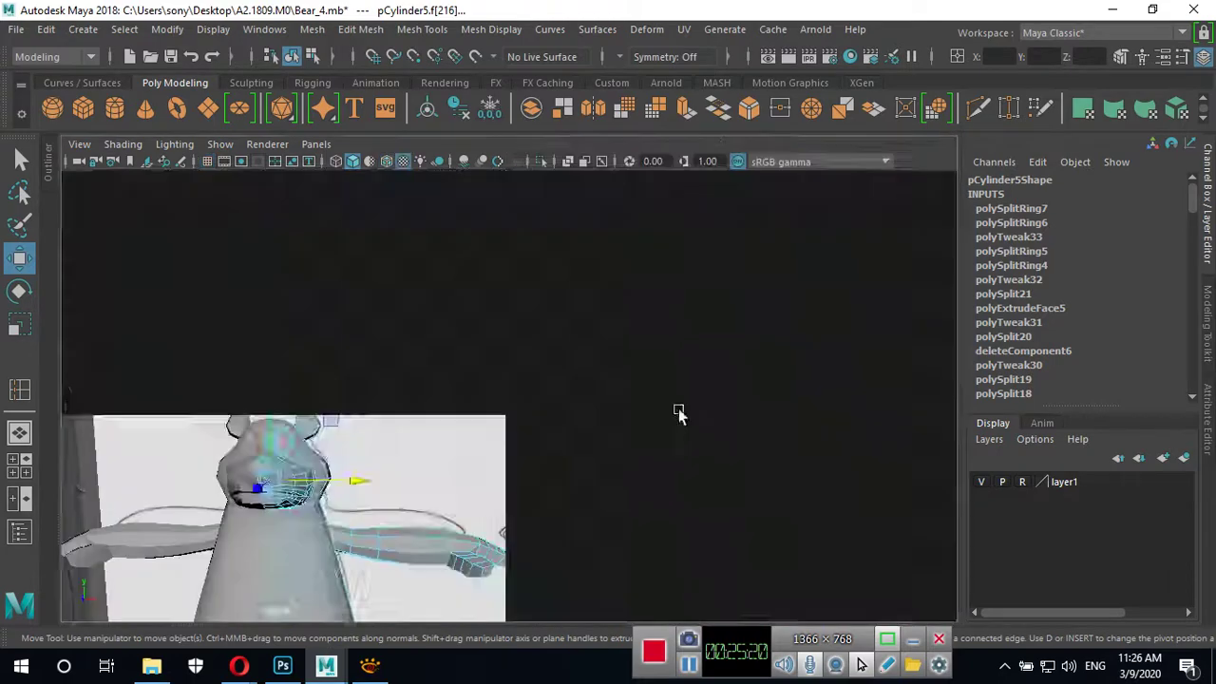
key("space")
key("space")
key("space")
In the side view, move the two lower eye-socket rim vertices onto the sketched outline.
left_click_drag(624, 453, 611, 453, "alt")
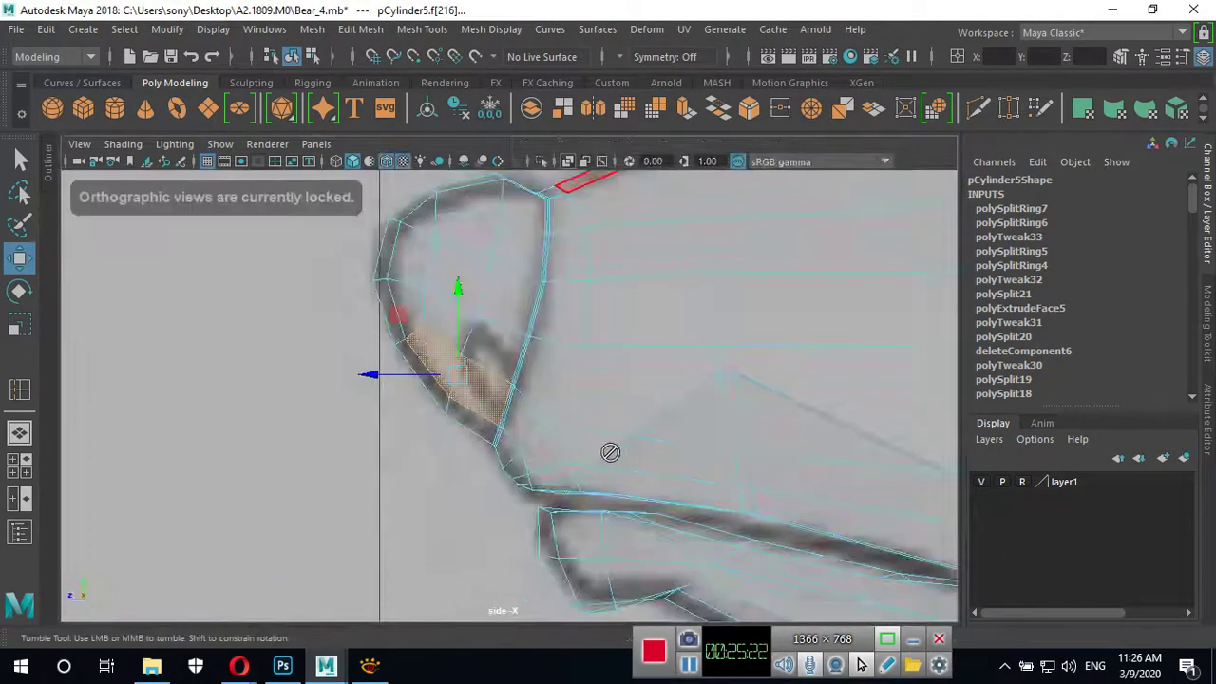
scroll(702, 439, "up", 2)
middle_click_drag(586, 478, 442, 469, "alt")
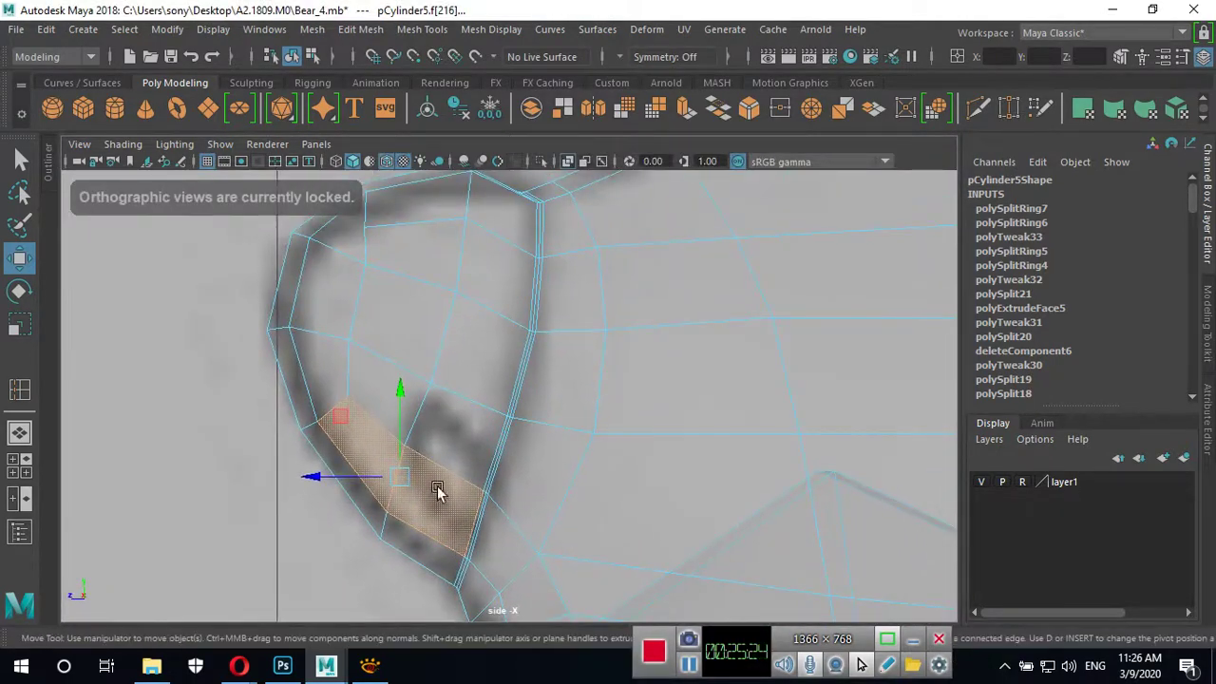
right_click_drag(427, 176, 345, 238)
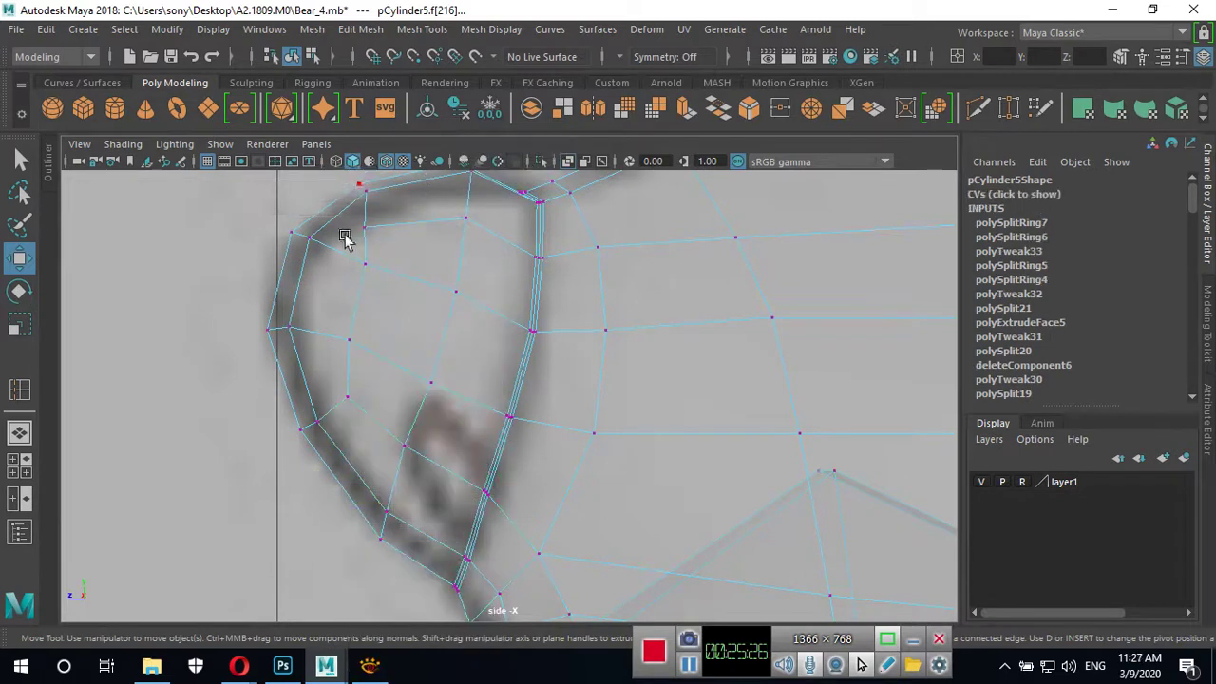
left_click(389, 425)
left_click_drag(406, 443, 429, 434)
left_click(387, 511)
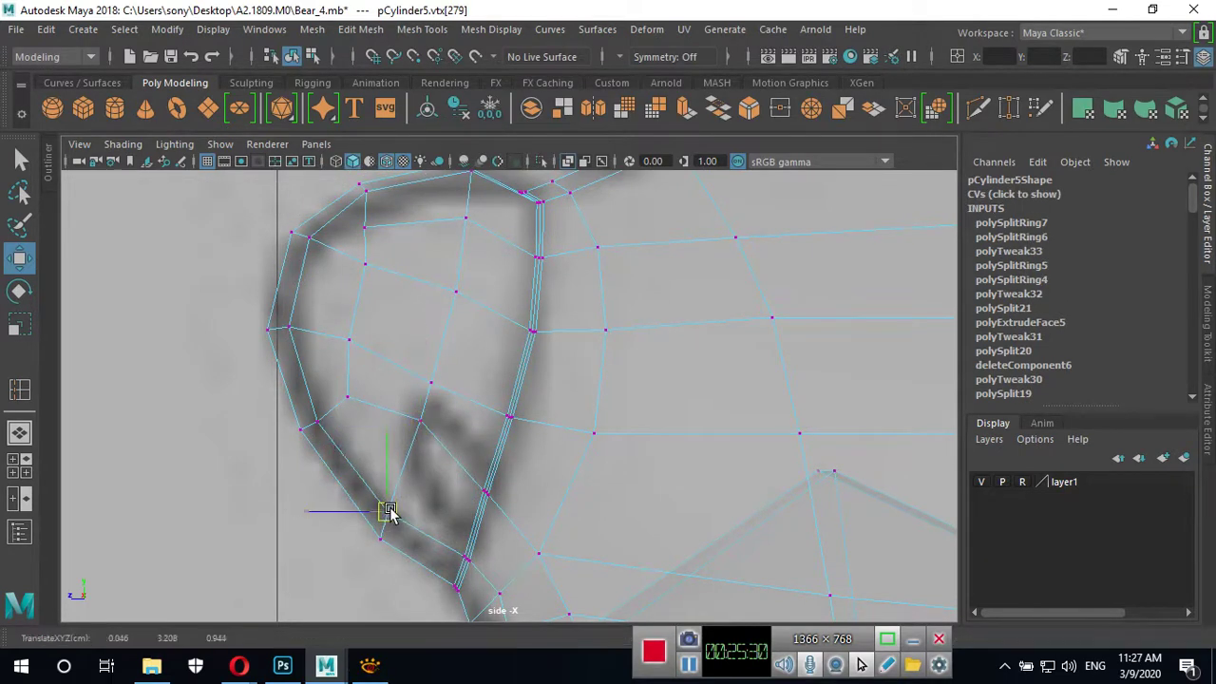
left_click_drag(385, 508, 400, 499)
Raise the inner, lower-rim and front-edge eye-socket vertices up onto the sketch line.
left_click(347, 396)
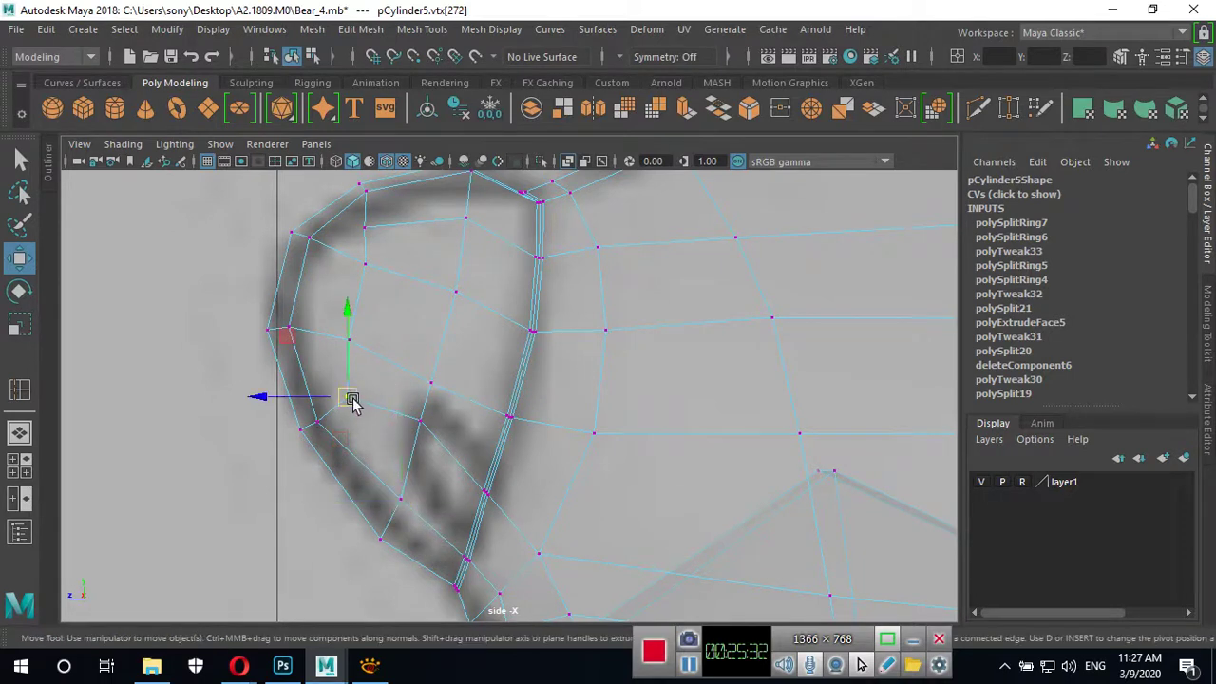
left_click_drag(352, 399, 356, 382)
left_click(431, 381)
left_click_drag(433, 383, 439, 357)
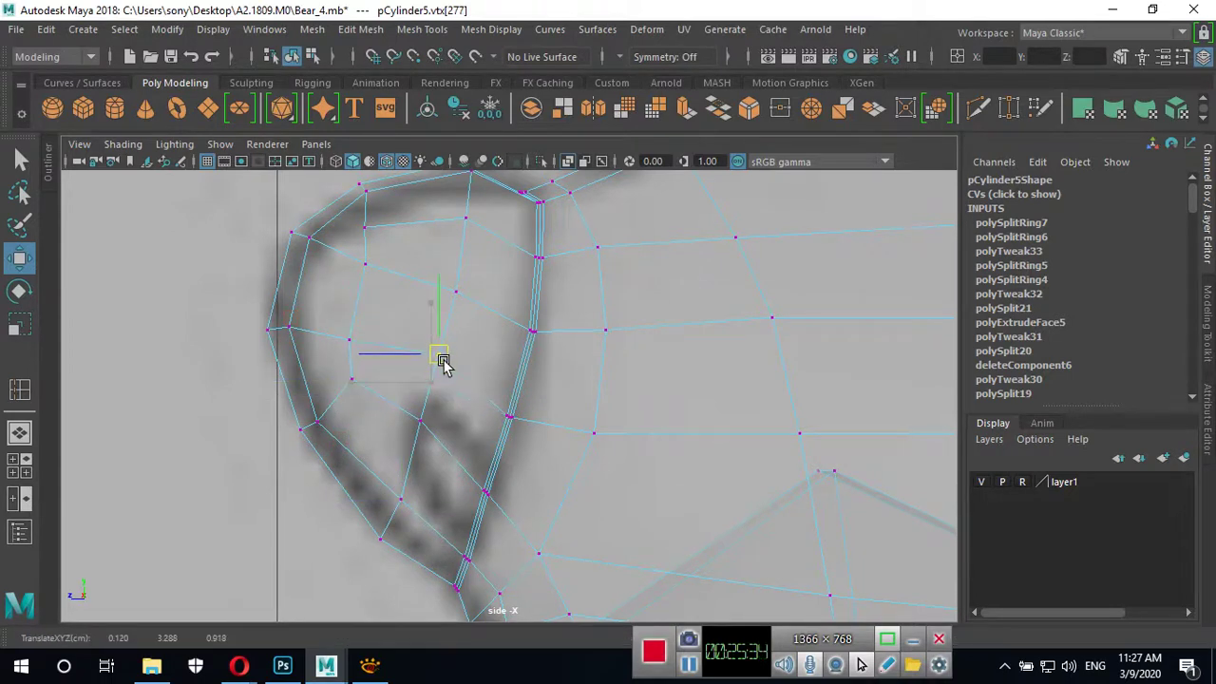
left_click(350, 342)
left_click_drag(361, 347, 367, 327)
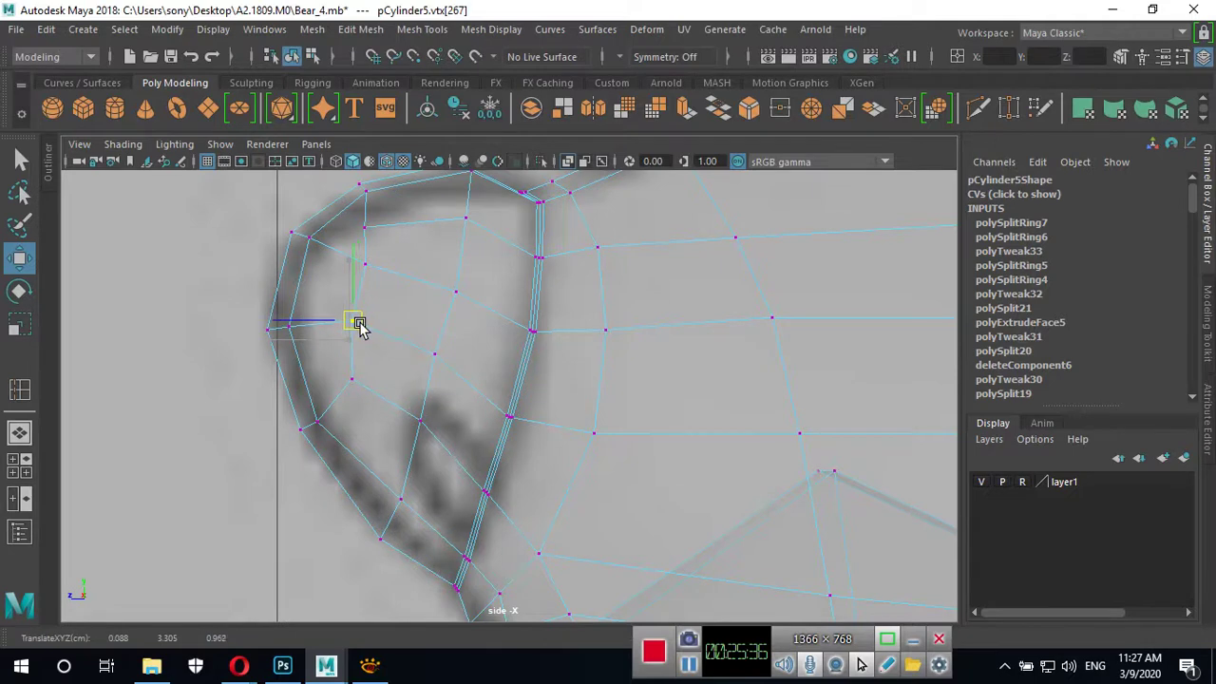
mouse_move(511, 510)
left_mouse_down()
mouse_move(475, 484)
mouse_move(495, 481)
left_mouse_up()
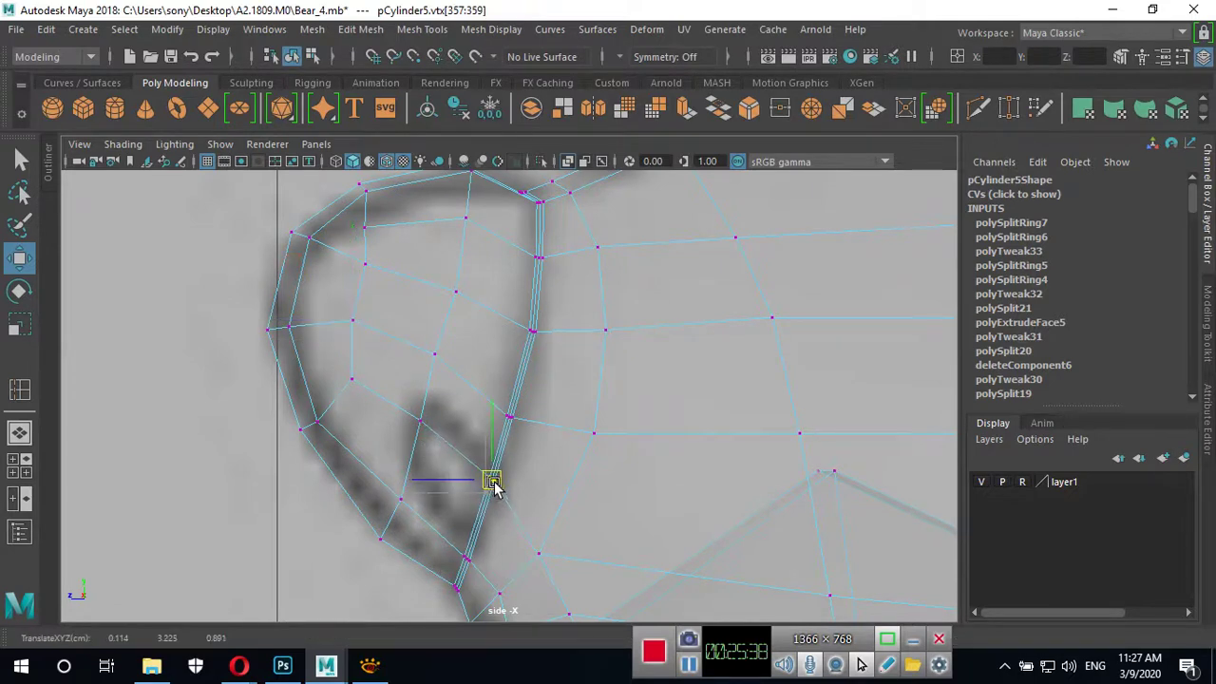
left_click(508, 416)
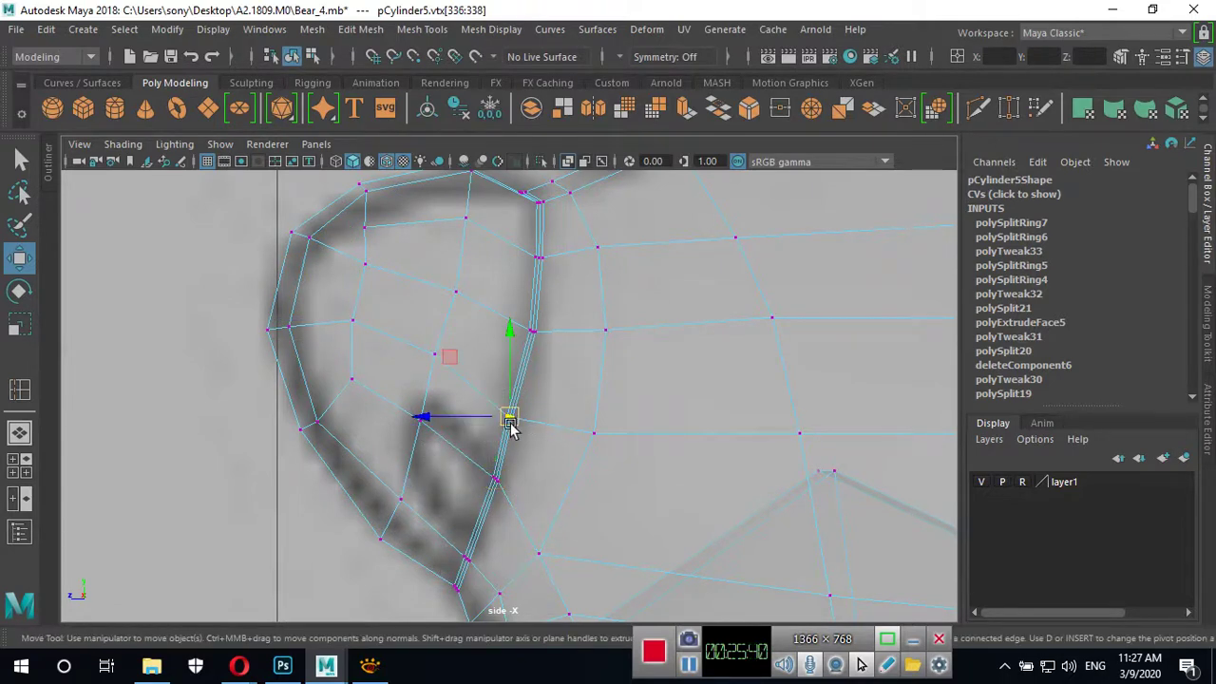
left_click_drag(513, 430, 529, 410)
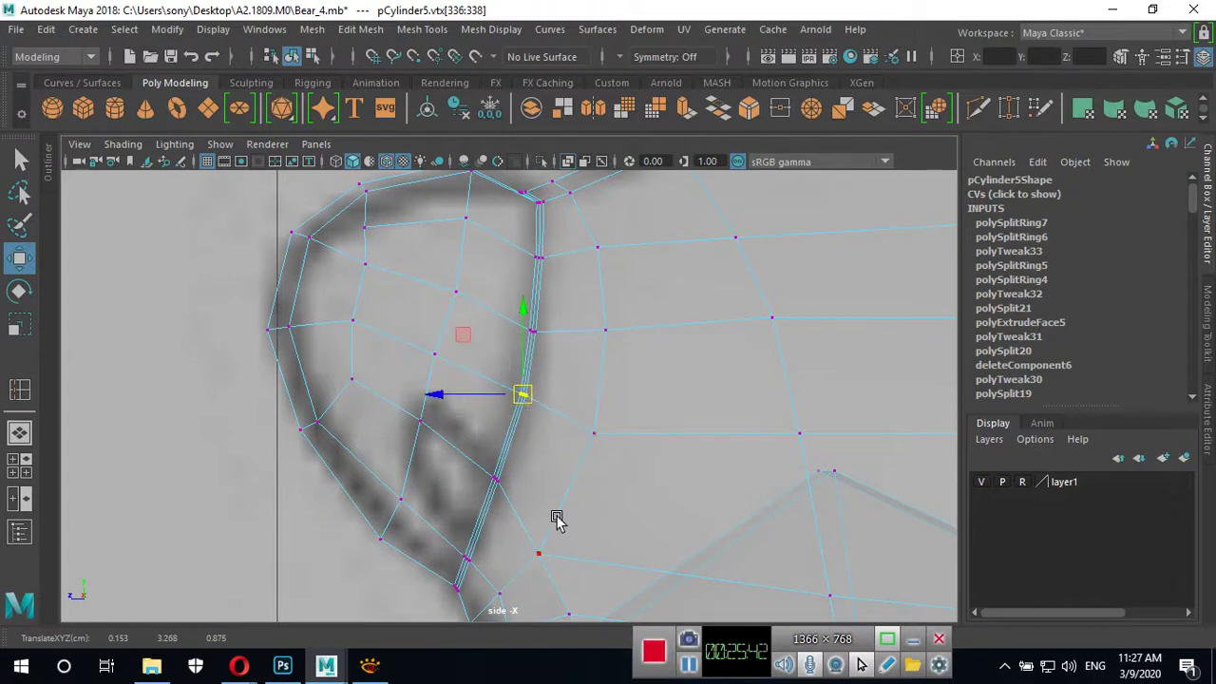
Move the cheek vertices below the eye up and right to match the sketch.
middle_click_drag(620, 518, 567, 424, "alt")
left_click_drag(583, 453, 583, 453)
left_click_drag(567, 449, 576, 440)
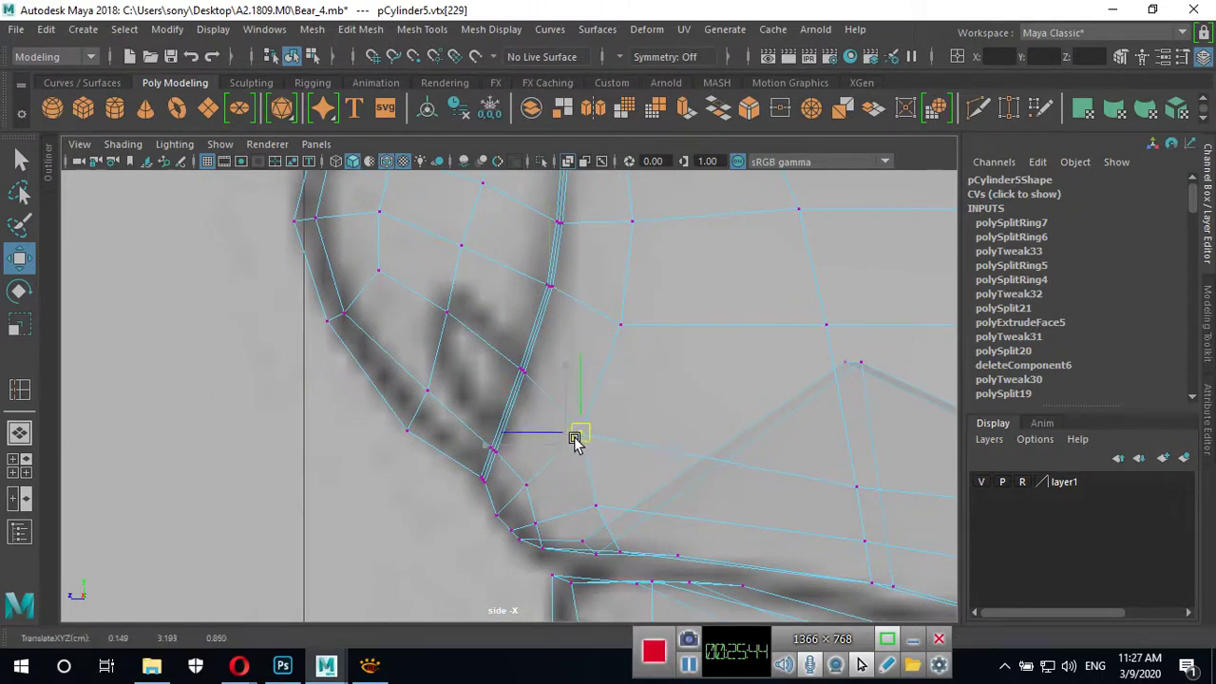
left_click(593, 504)
left_click_drag(590, 502, 604, 496)
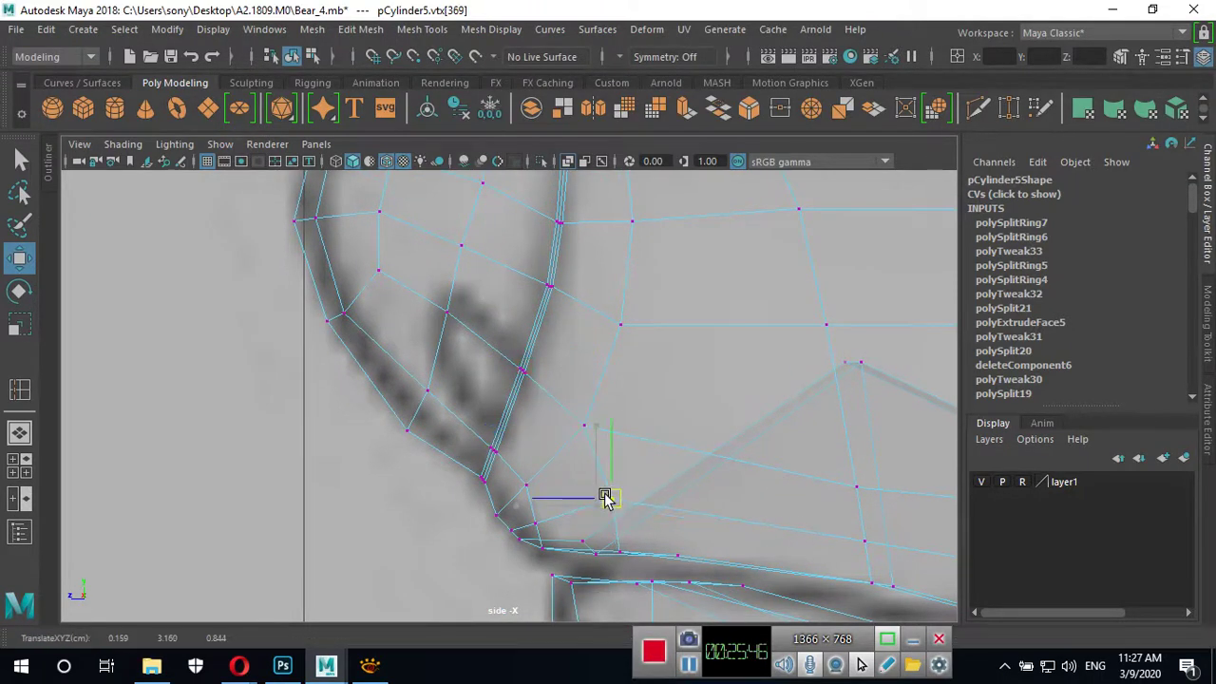
left_click_drag(591, 427, 593, 423)
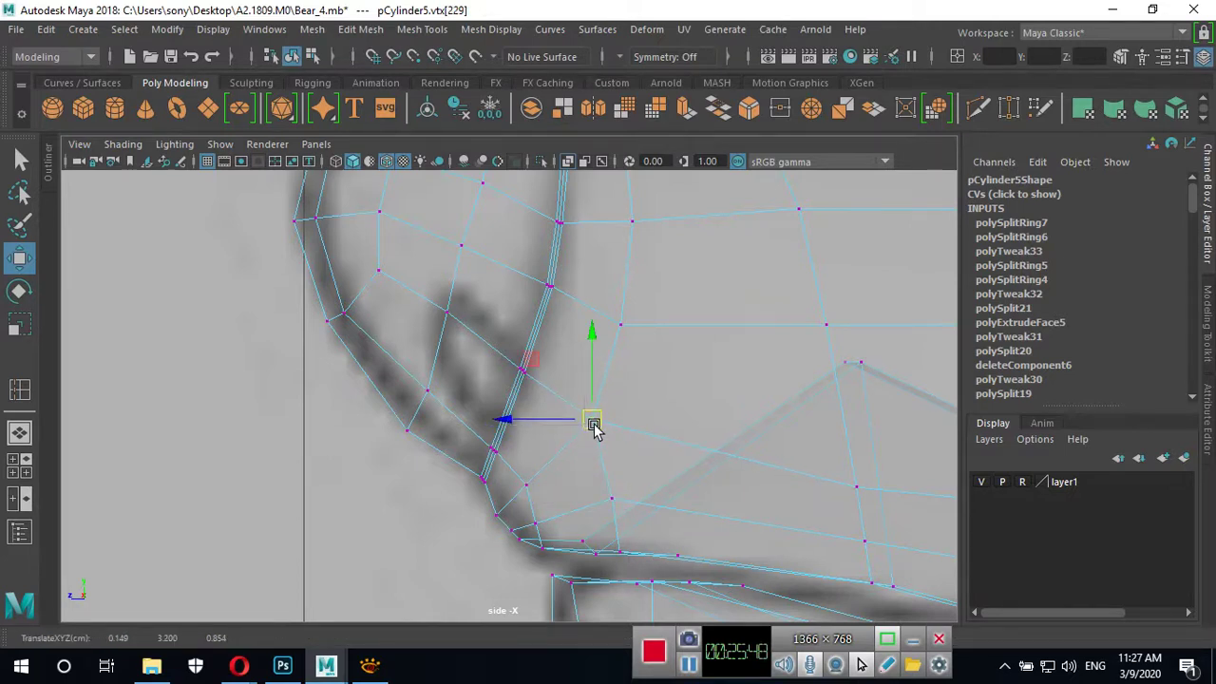
scroll(819, 463, "up", 3)
left_click(573, 459)
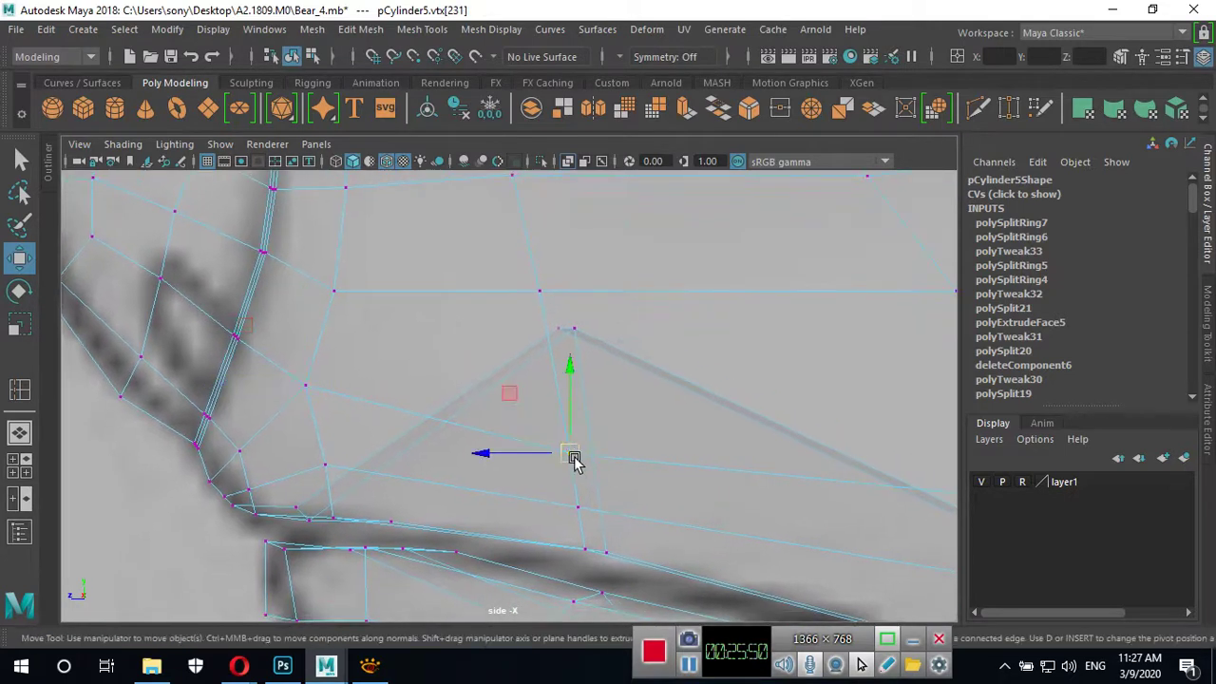
left_click_drag(573, 459, 561, 412)
Pull a snout vertex up-left onto the side sketch's outline.
scroll(696, 477, "down", 2)
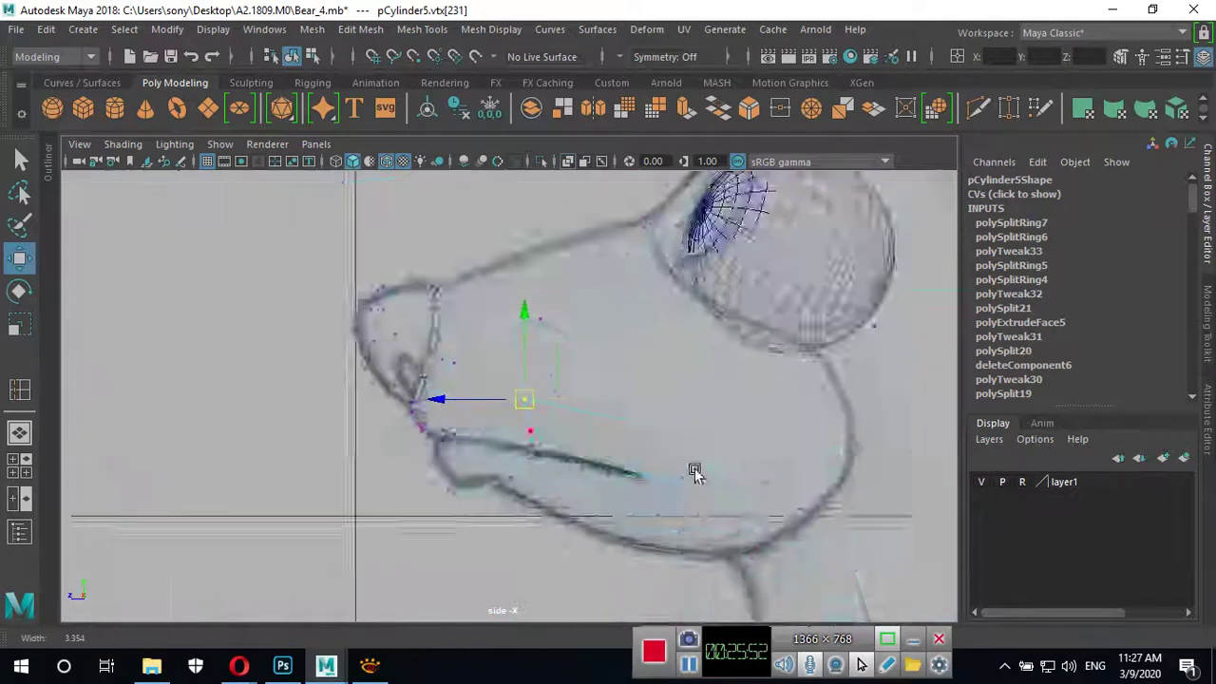
scroll(701, 472, "down", 2)
scroll(701, 471, "down", 2)
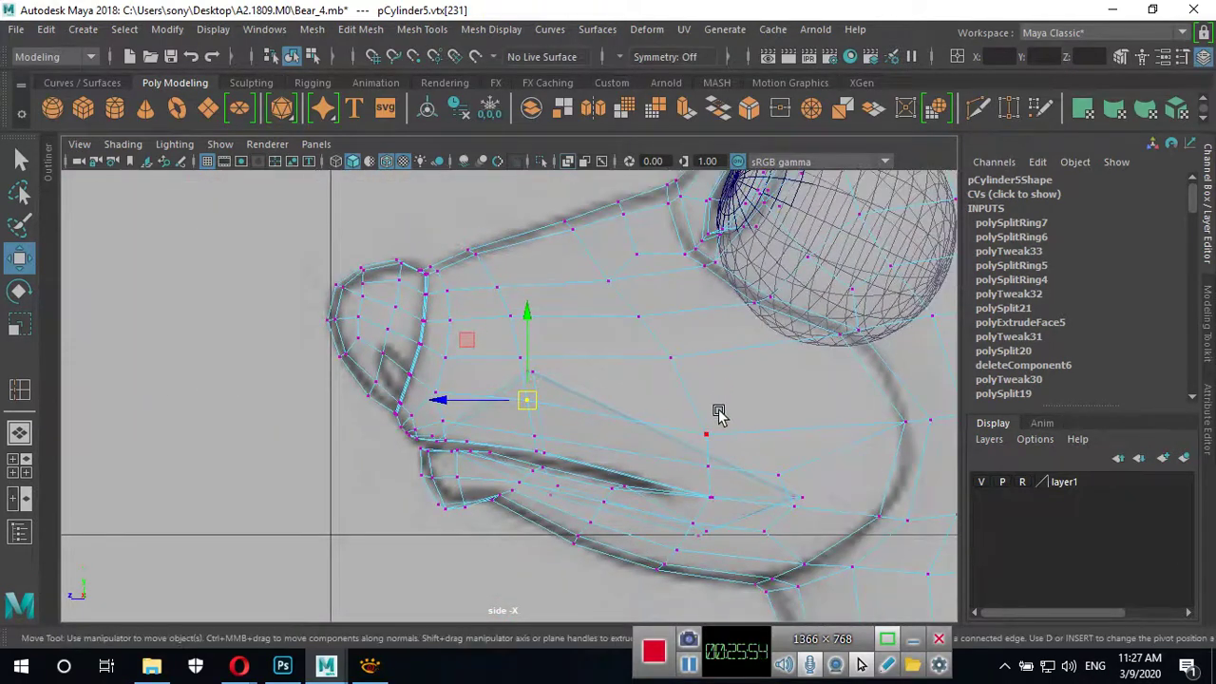
mouse_move(743, 460)
left_mouse_down()
mouse_move(694, 412)
mouse_move(702, 419)
left_mouse_up()
scroll(496, 427, "up", 2)
scroll(651, 443, "up", 2)
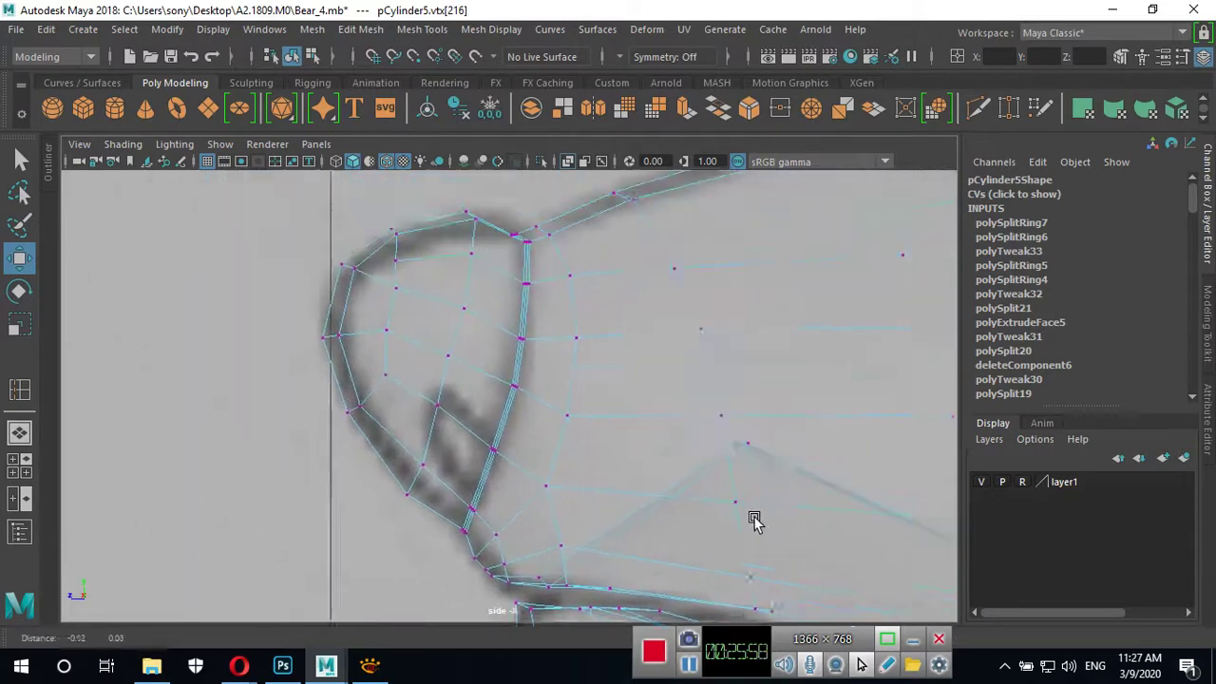
scroll(506, 407, "up", 2)
Lift the lower eye-rim vertices toward the sketch's eye line, then switch to Face mode.
left_click(466, 473)
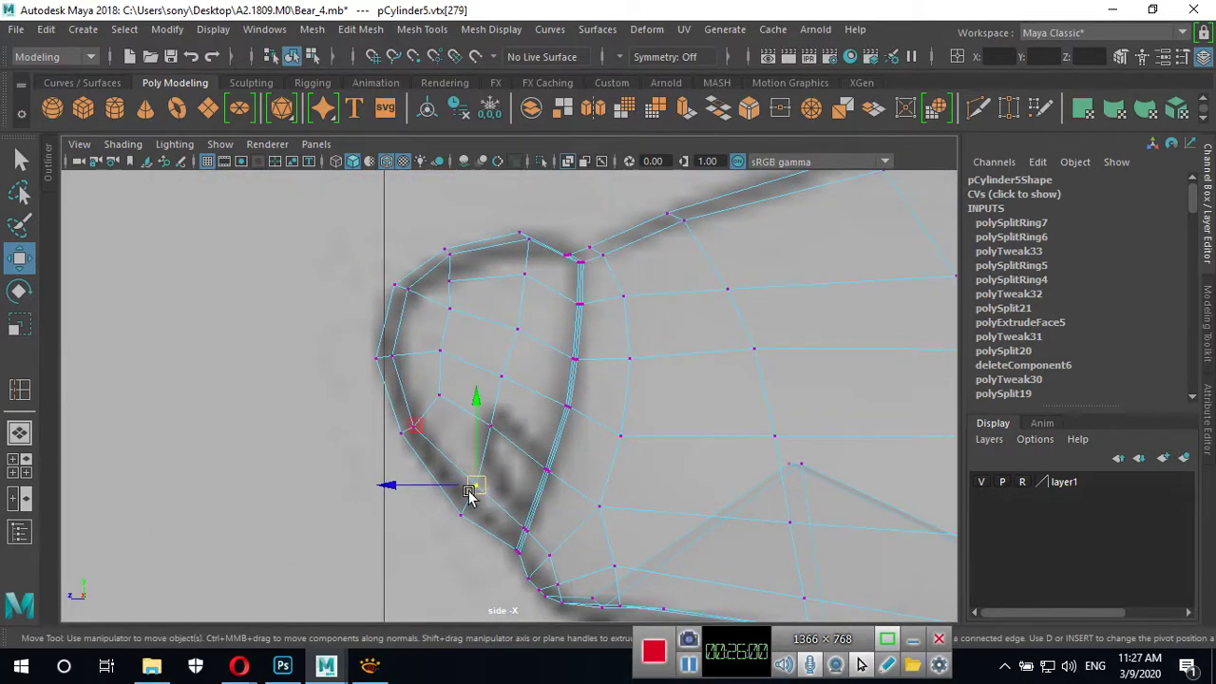
left_click(457, 511)
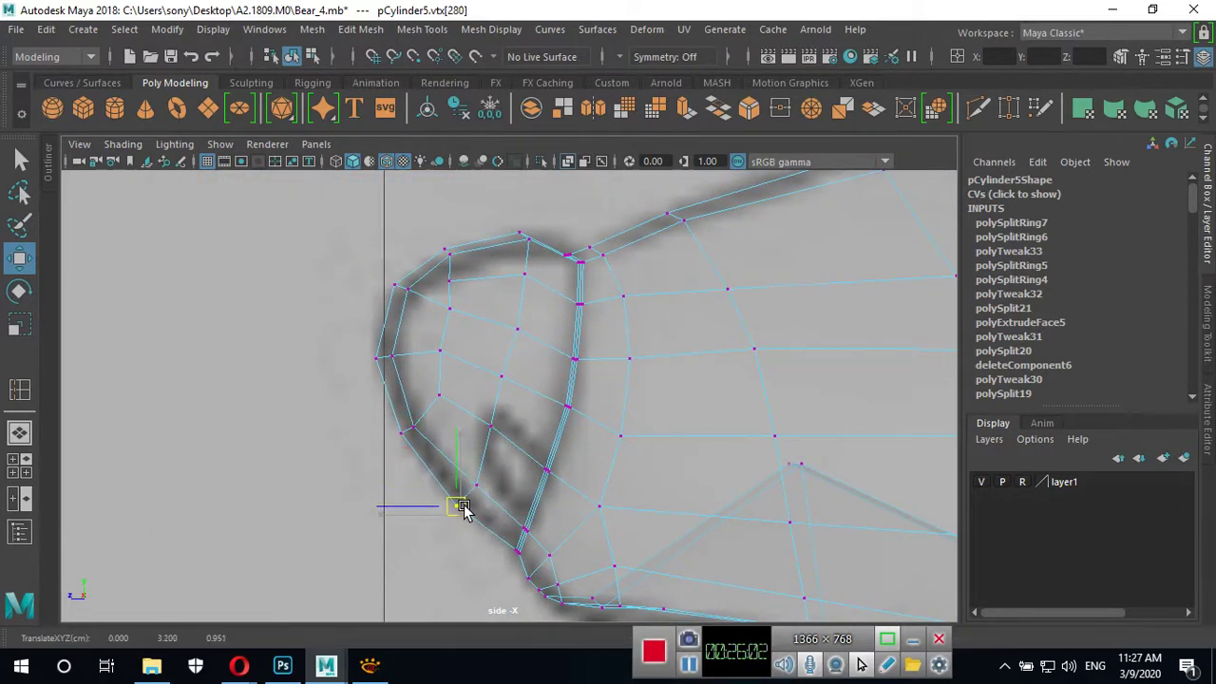
left_click_drag(462, 511, 460, 507)
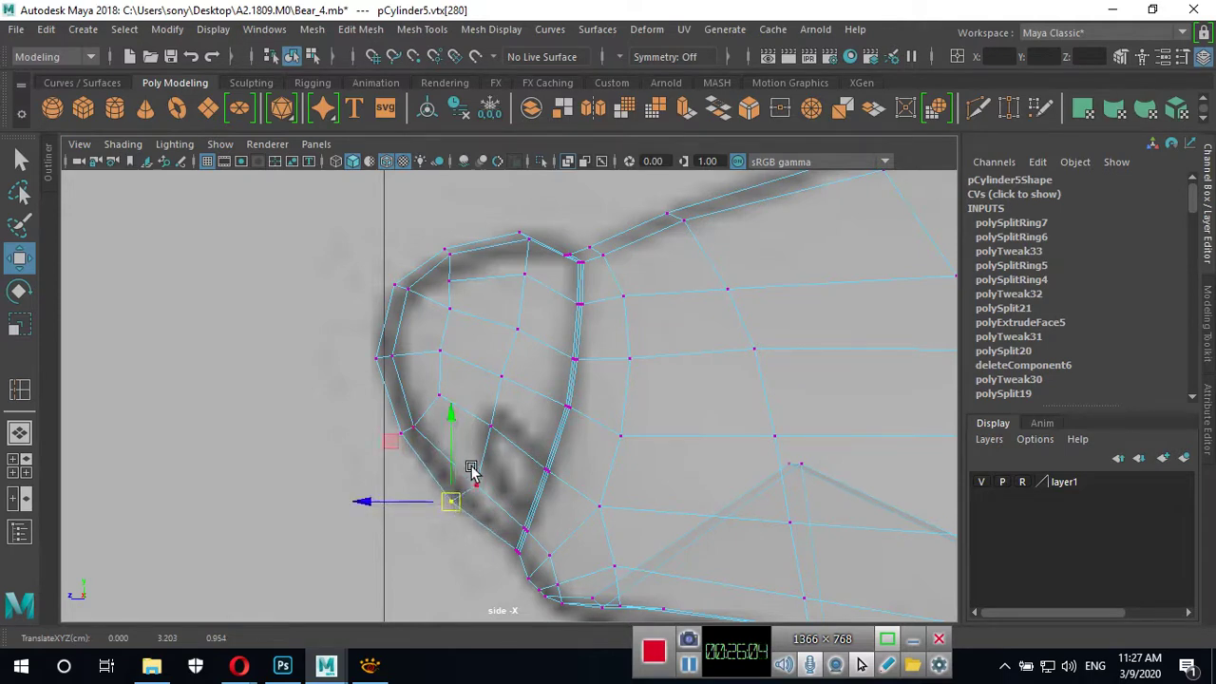
left_click(475, 483)
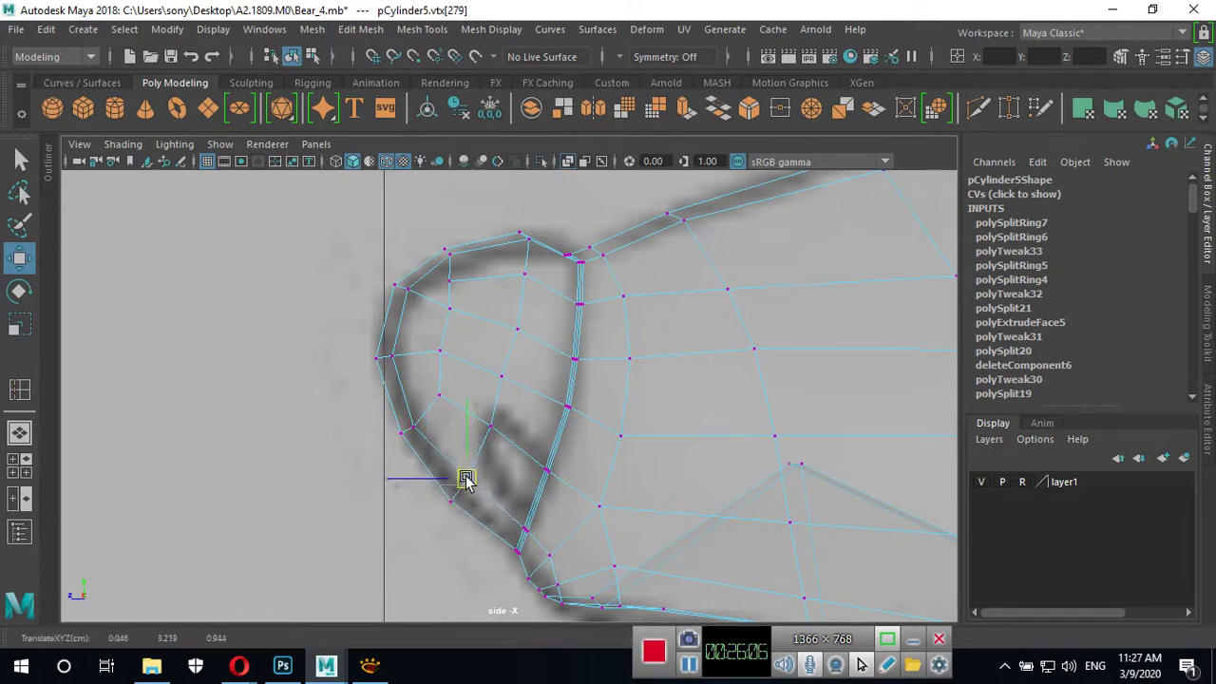
left_click_drag(476, 483, 501, 429)
left_click(484, 423)
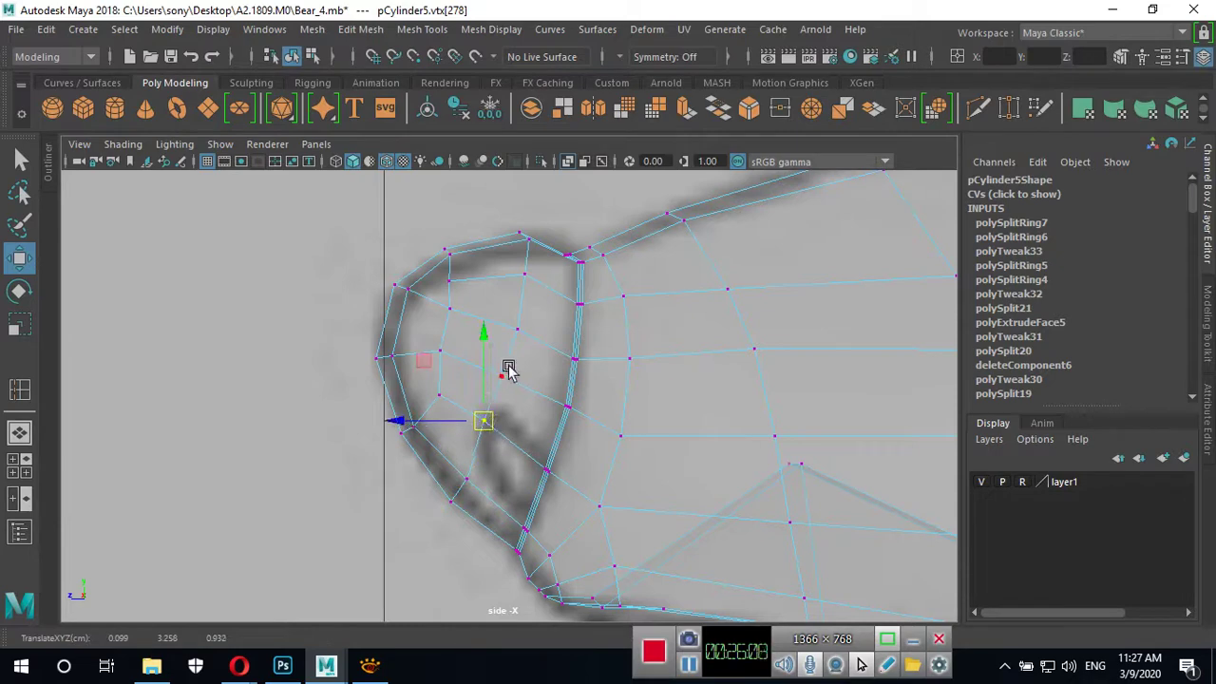
right_click_drag(497, 174, 518, 232)
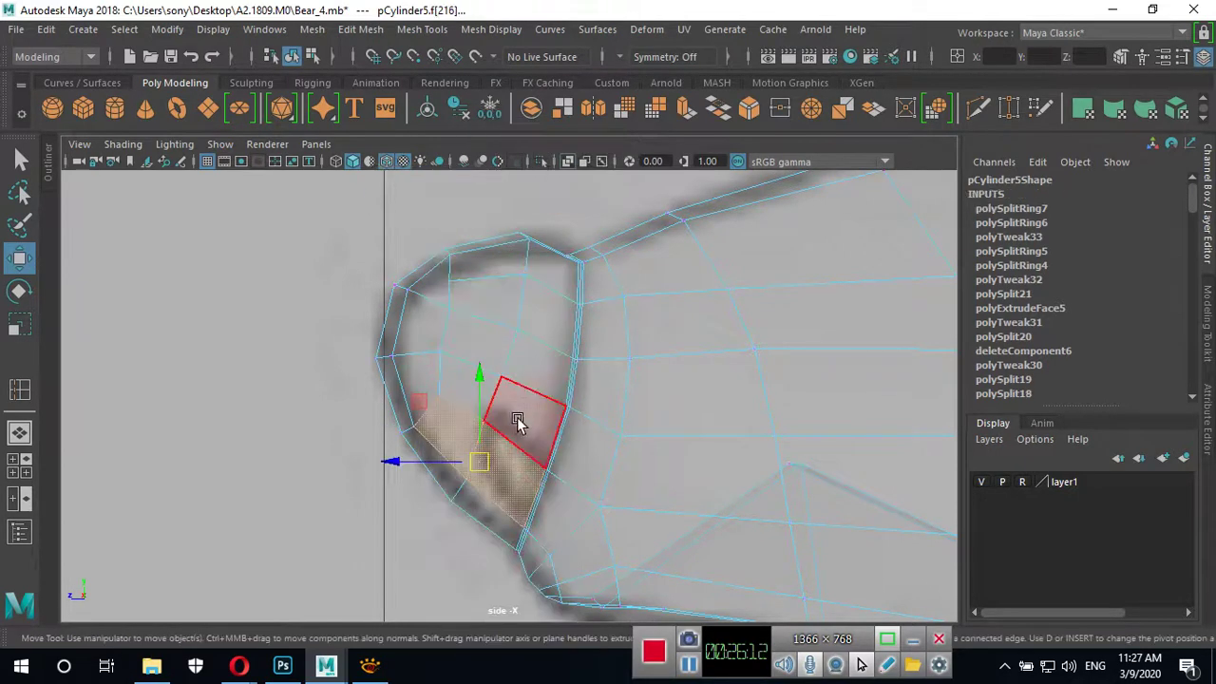
left_click(511, 439)
key("space")
key("space")
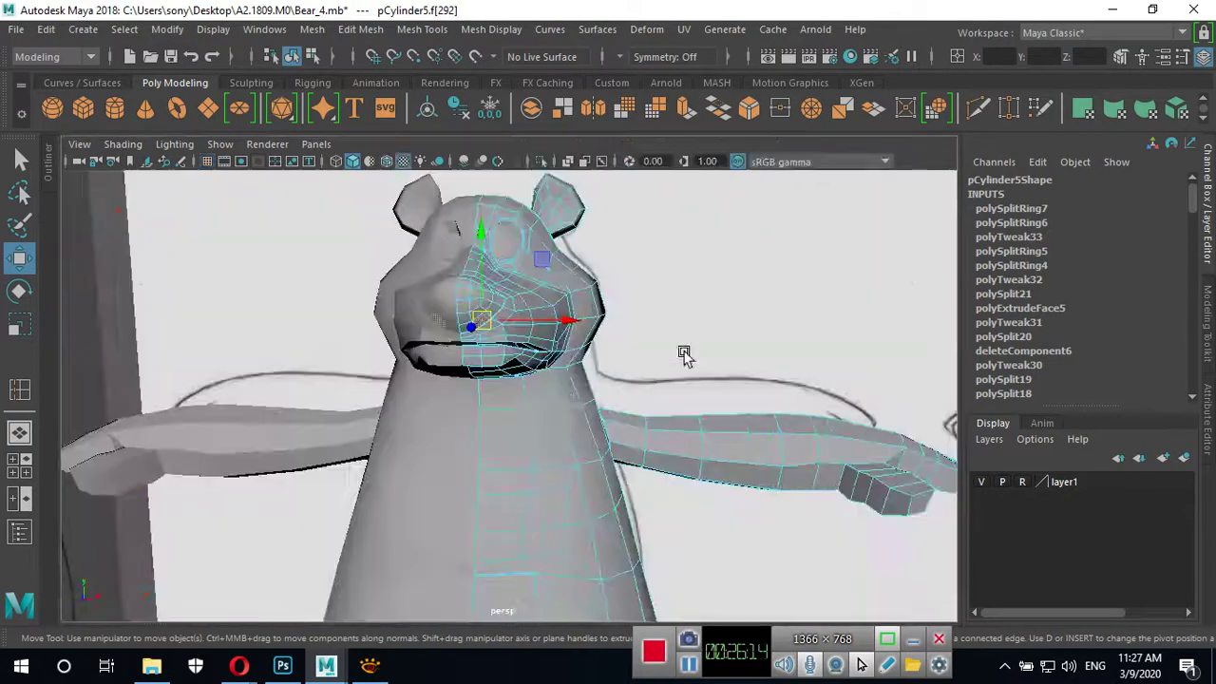
mouse_move(684, 353)
left_mouse_down("alt")
mouse_move(489, 420)
mouse_move(516, 393)
left_mouse_up("alt")
scroll(649, 316, "up", 5)
scroll(649, 315, "down", 5)
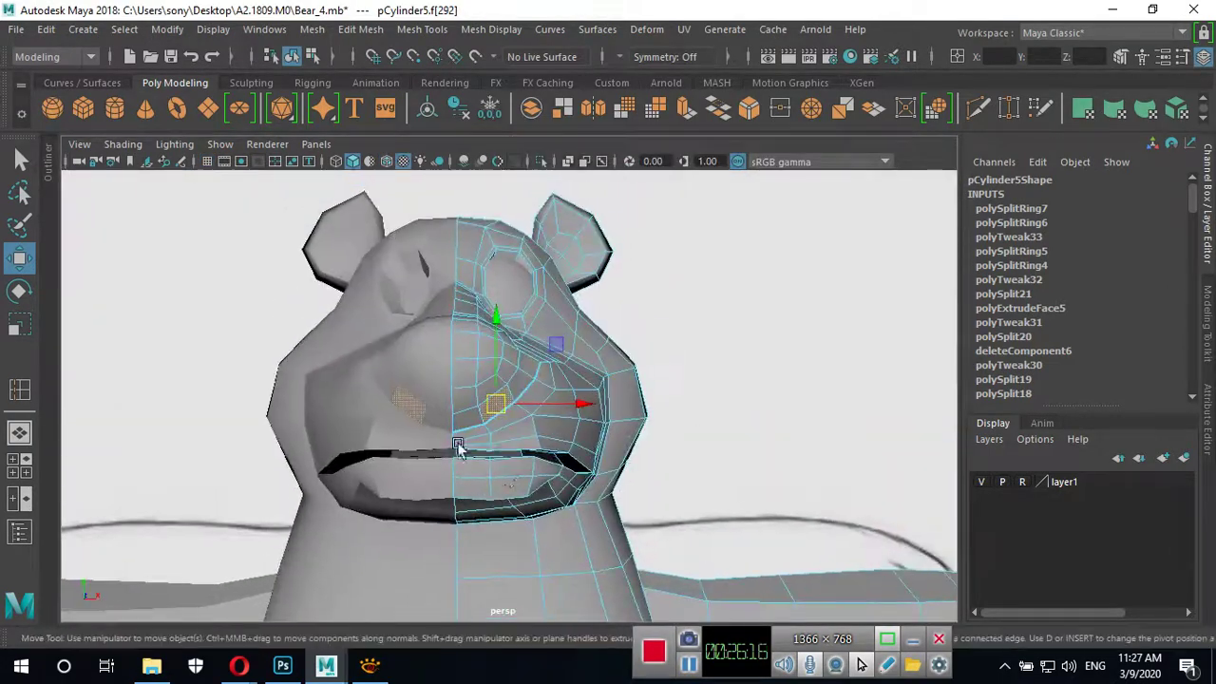
scroll(719, 447, "up", 6)
scroll(497, 448, "down", 4)
key("space")
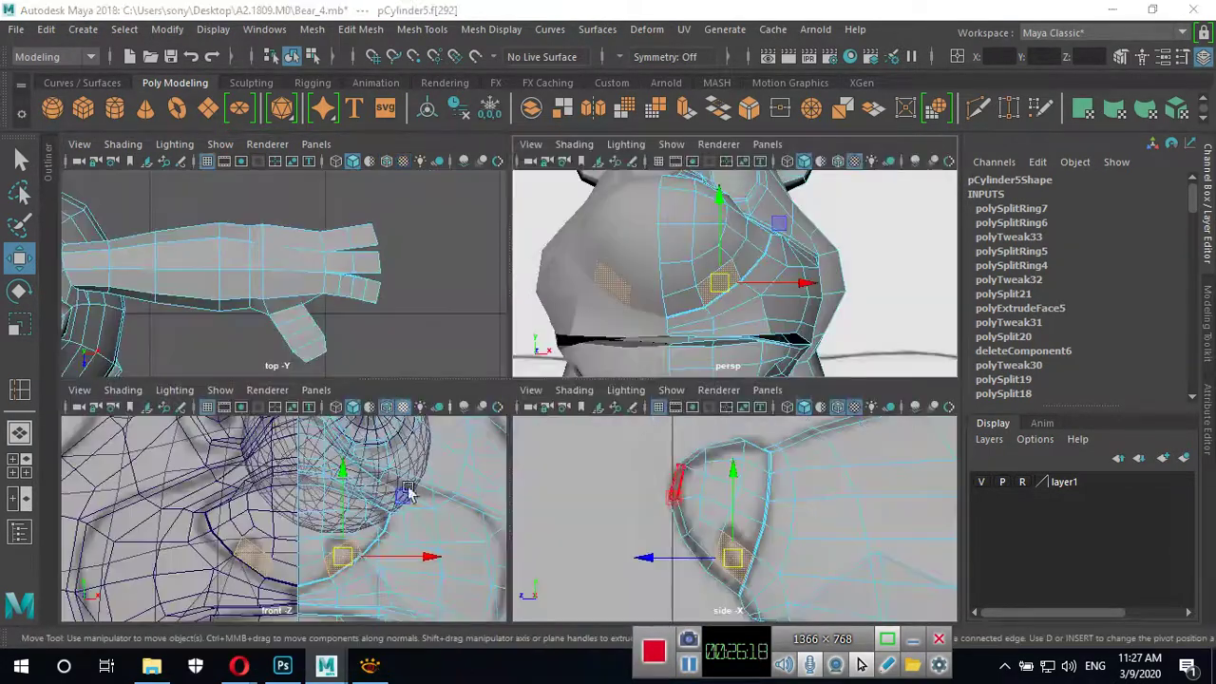
key("space")
scroll(728, 483, "up", 2)
scroll(672, 462, "up", 2)
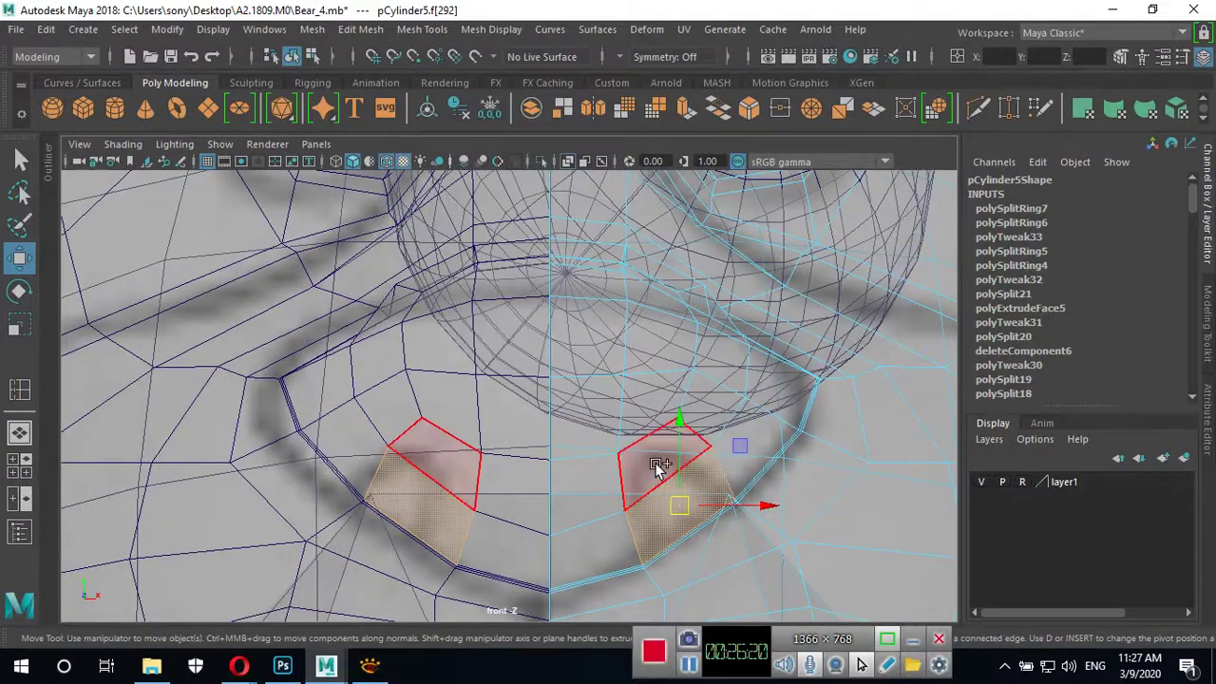
key("space")
key("space")
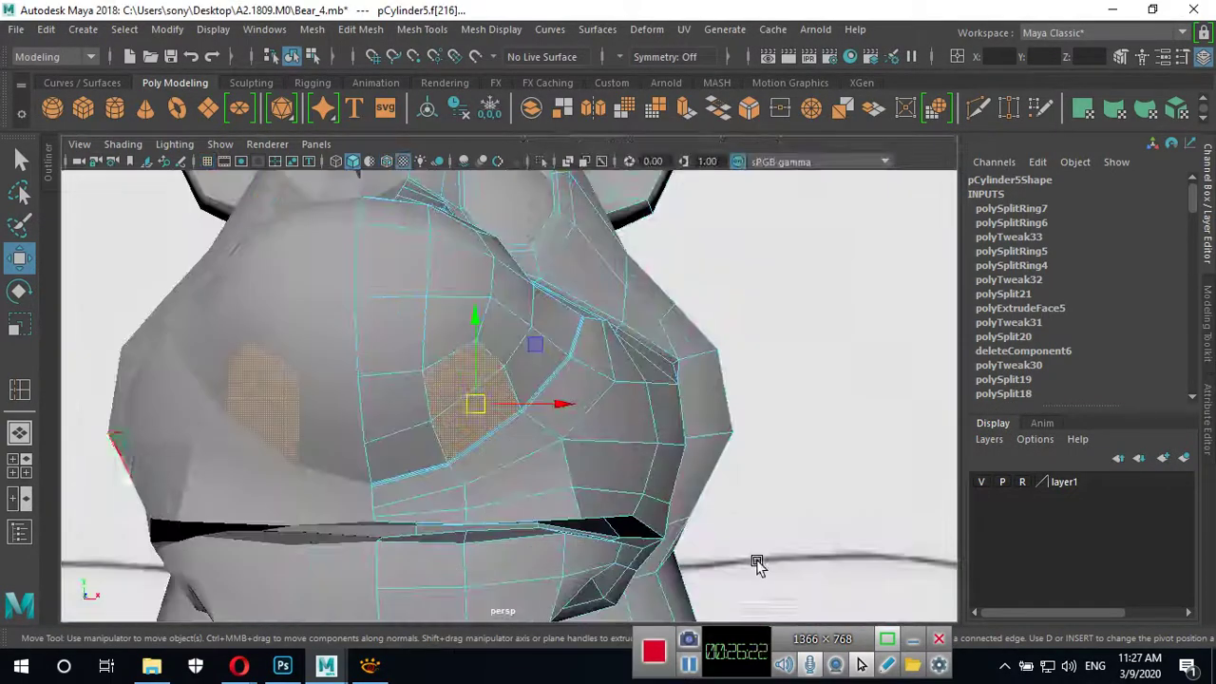
key("space")
key("space")
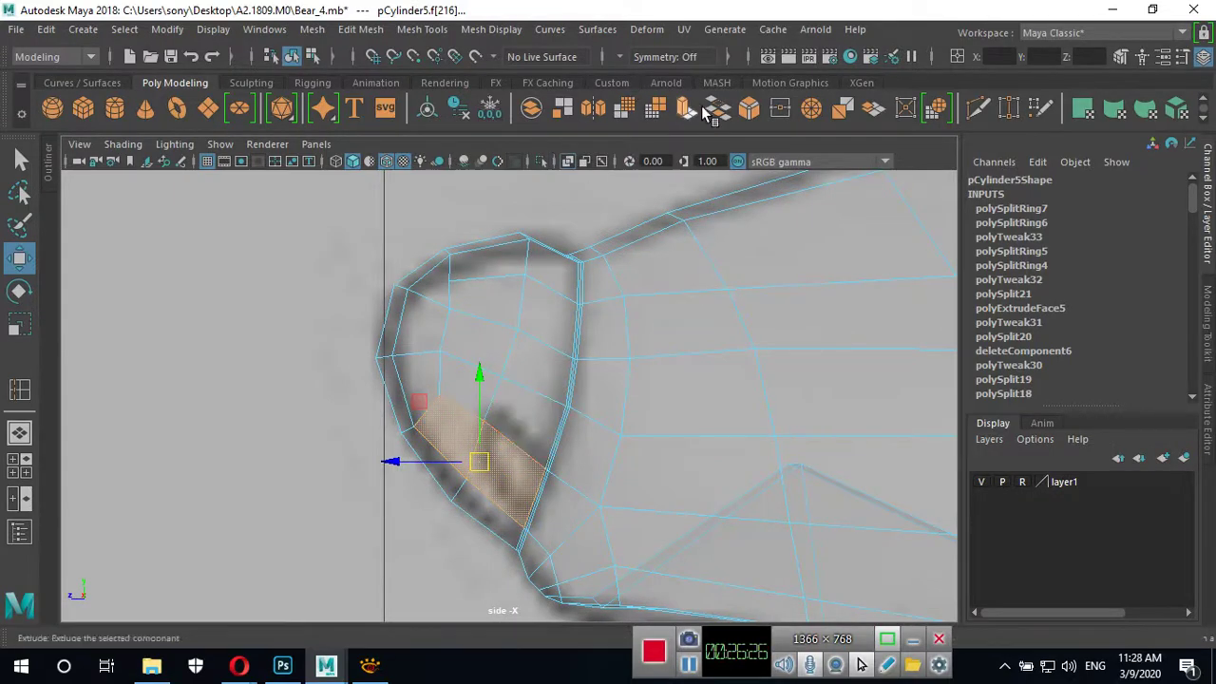
Extrude the selected eye-socket faces, replacing an undone bevel, and shrink them inward to 0.8.
left_click(750, 111)
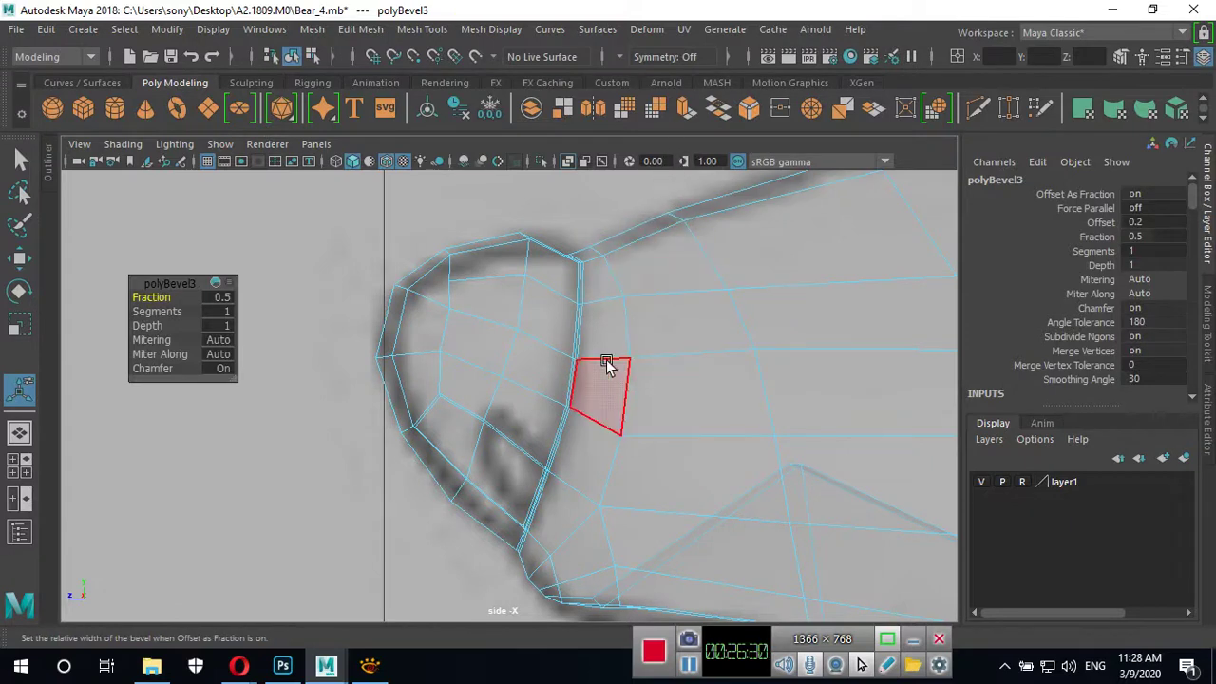
key("ctrl+z")
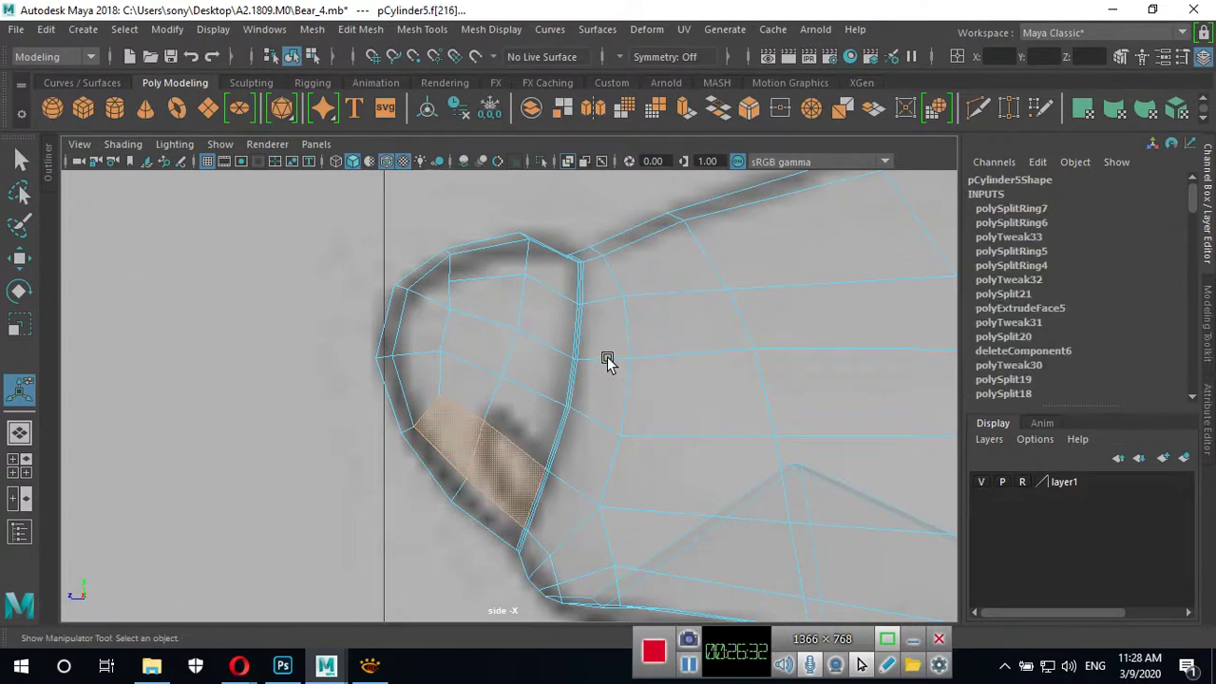
left_click(685, 111)
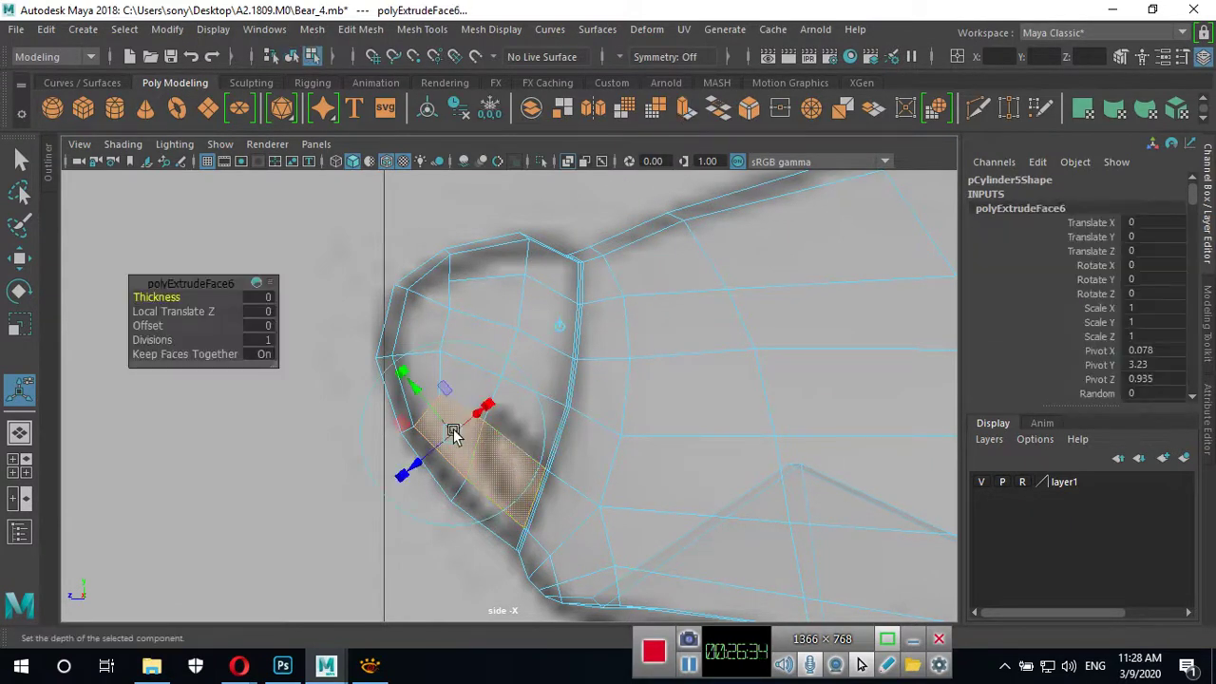
left_click_drag(455, 439, 447, 442)
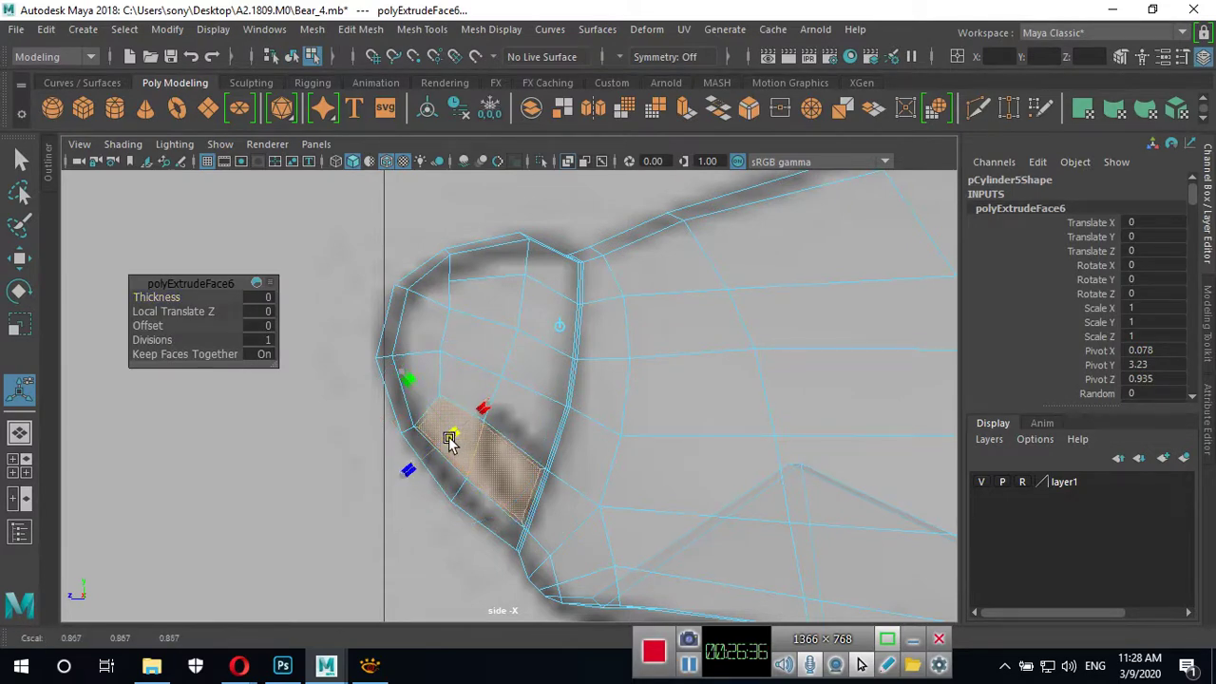
Back in vertex mode, move the new inner socket loop vertices onto the sketch's eye line.
scroll(561, 359, "up", 3)
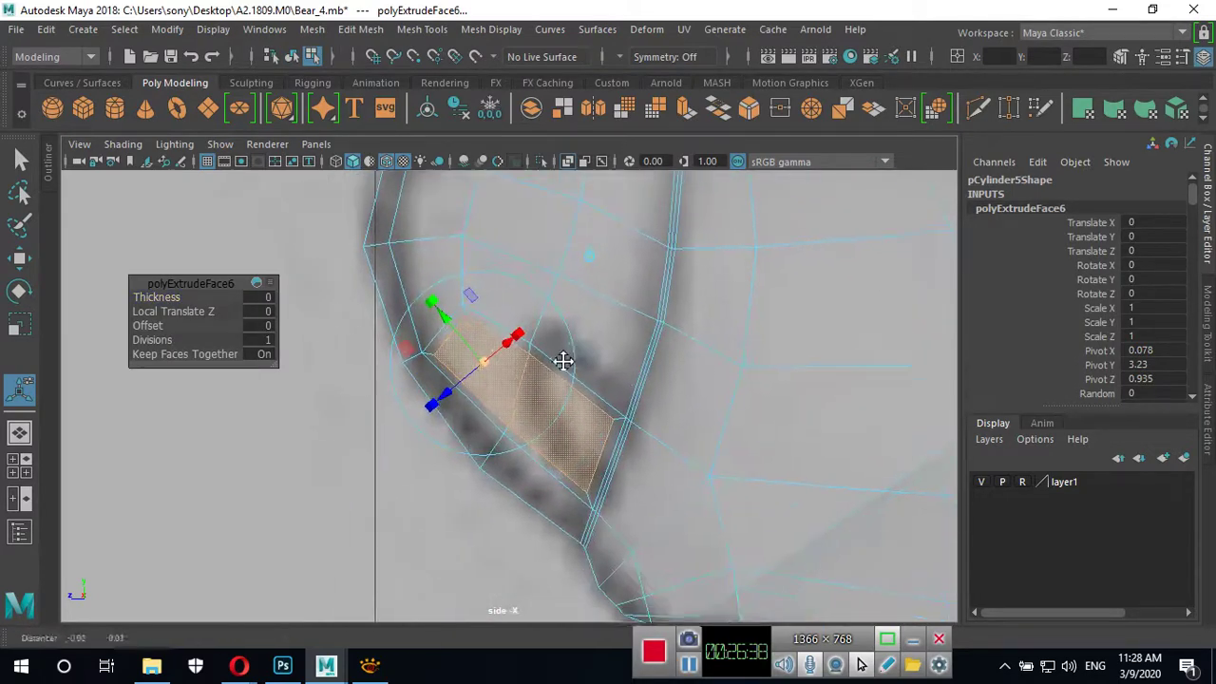
right_click_drag(625, 175, 627, 361)
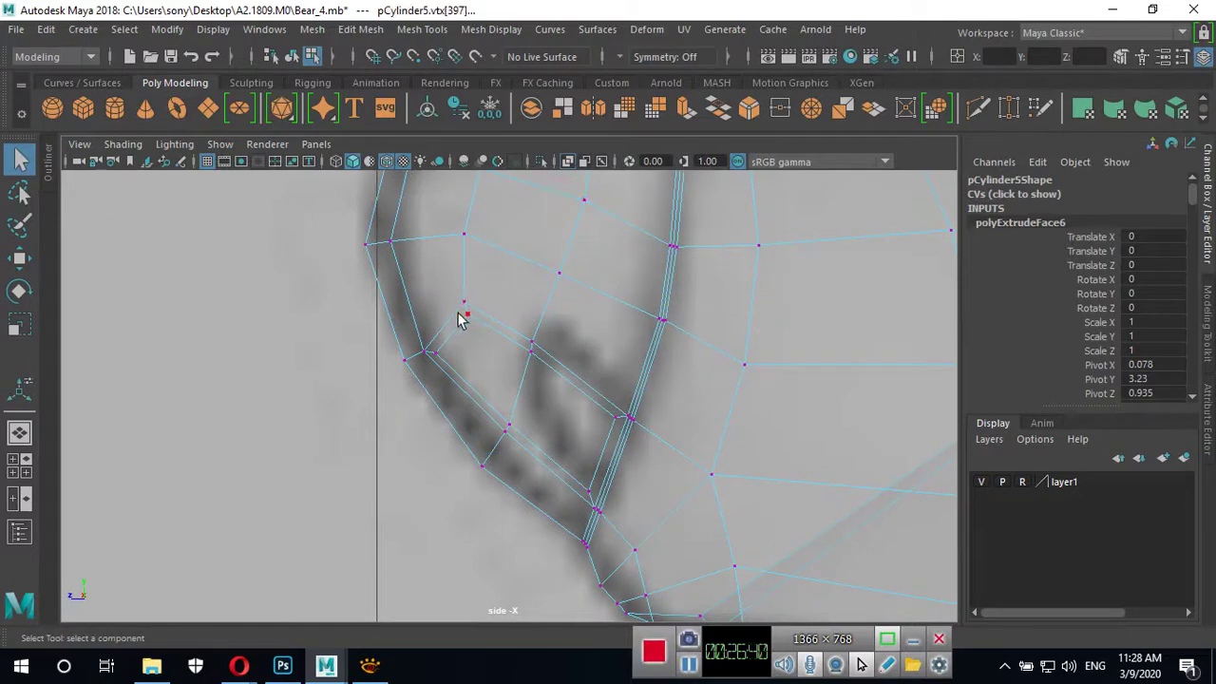
left_click_drag(463, 314, 508, 336)
key("w")
left_click(427, 353)
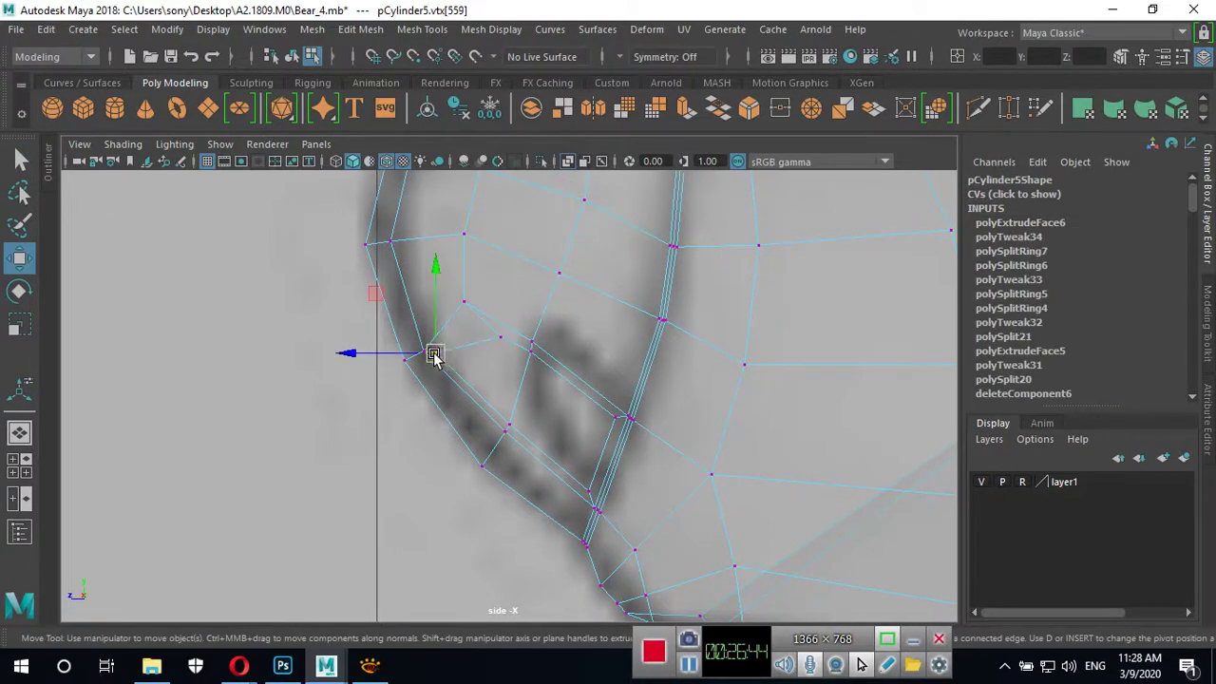
mouse_move(430, 352)
left_mouse_down()
mouse_move(497, 386)
mouse_move(490, 396)
left_mouse_up()
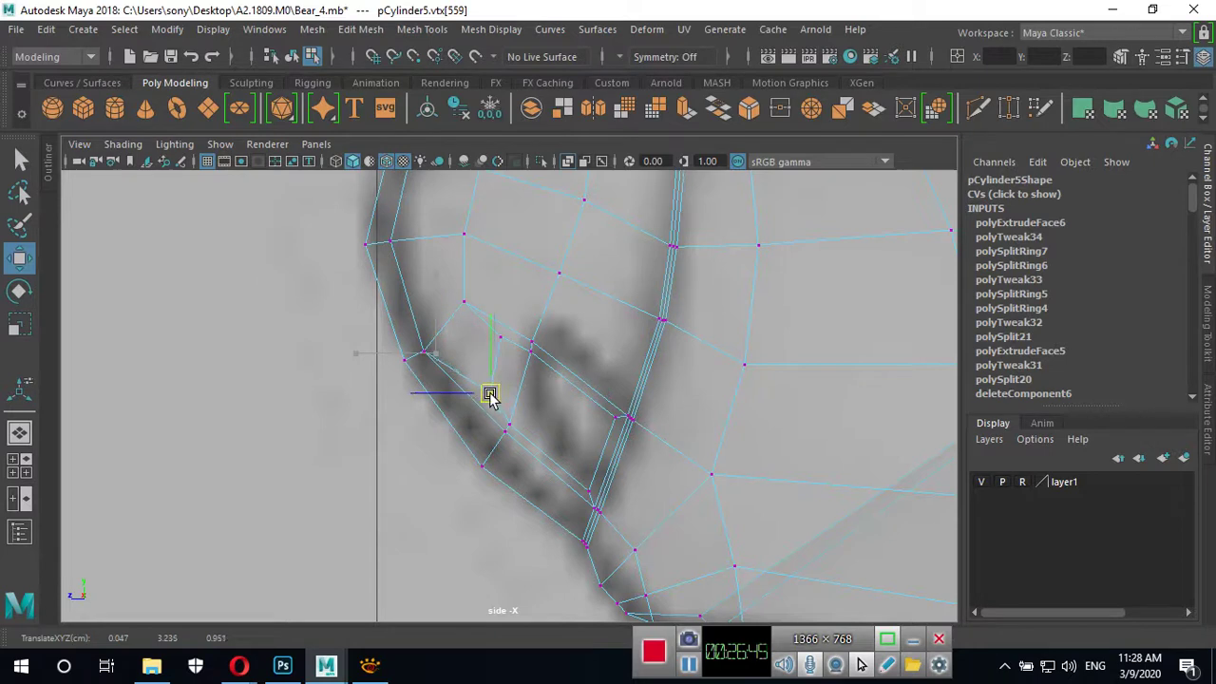
left_click(532, 348)
mouse_move(532, 348)
left_mouse_down()
mouse_move(532, 359)
mouse_move(533, 324)
mouse_move(555, 318)
left_mouse_up()
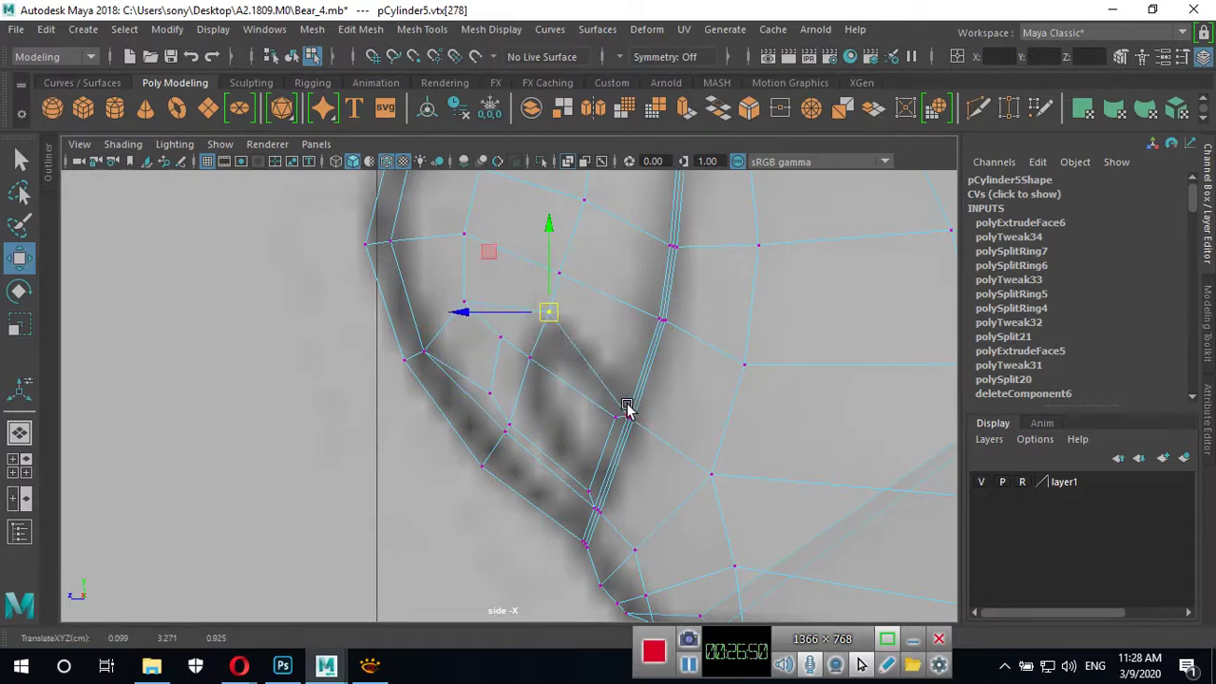
mouse_move(627, 407)
left_mouse_down()
mouse_move(663, 433)
mouse_move(647, 393)
left_mouse_up()
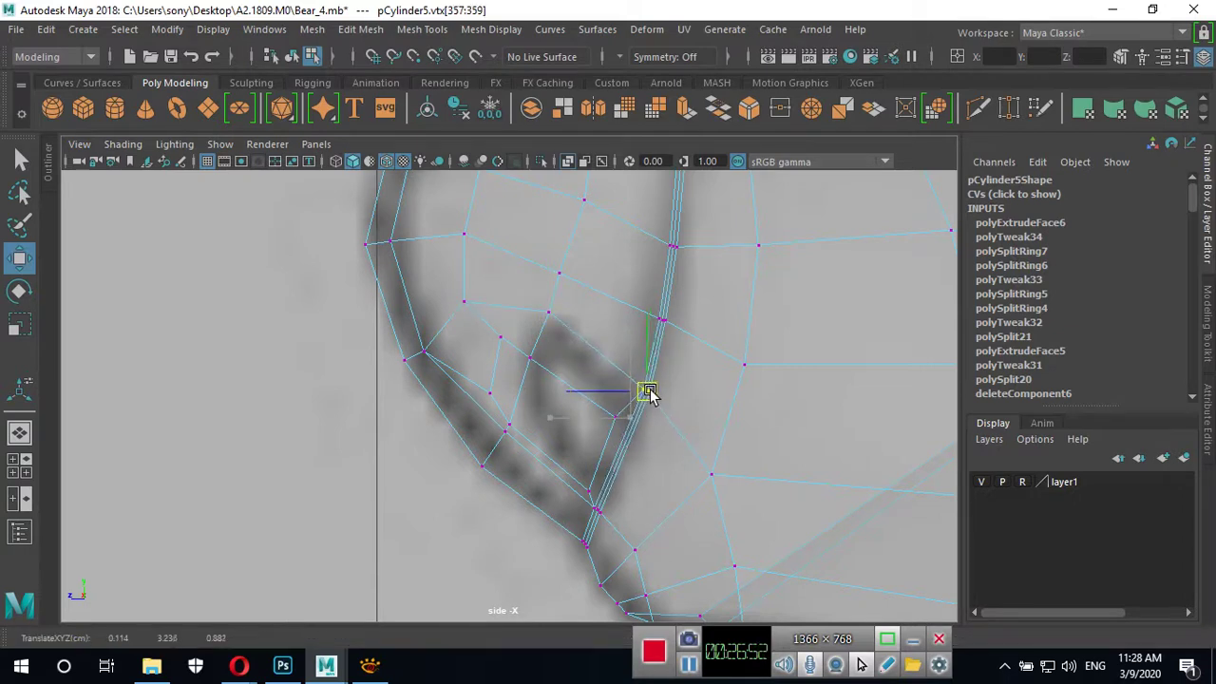
left_click(529, 358)
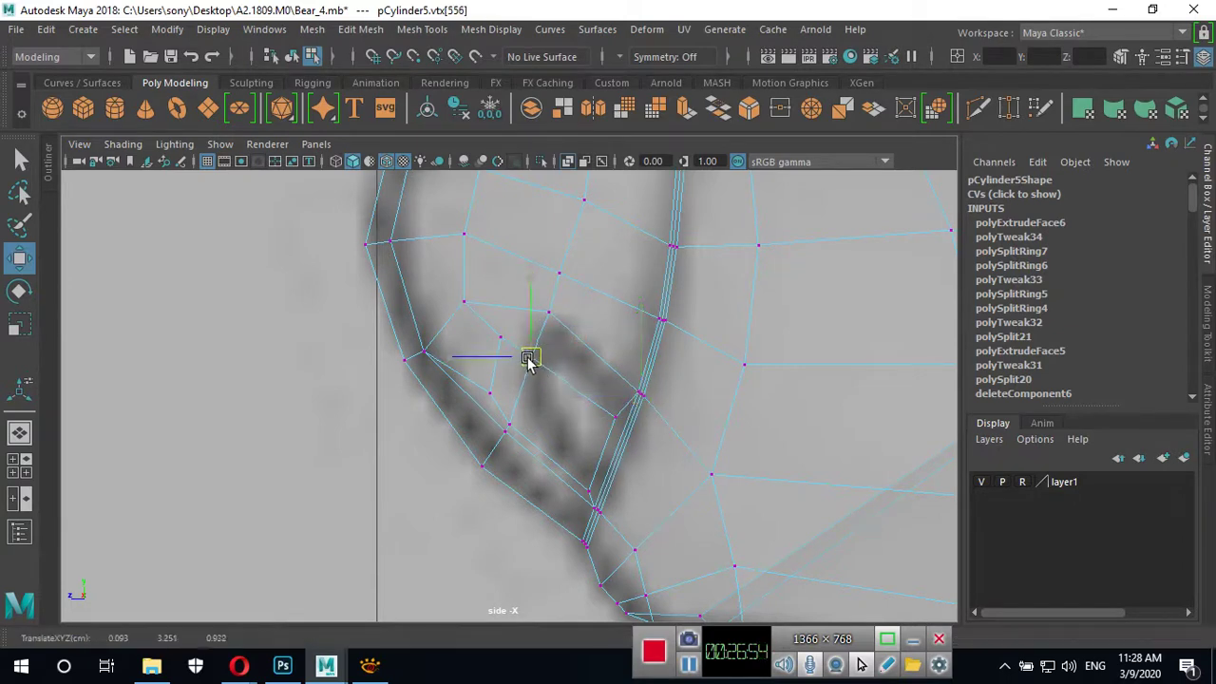
left_click_drag(529, 358, 538, 347)
Adjust the lower-rim and upper inner socket vertices along the sketch outline.
left_click(500, 340)
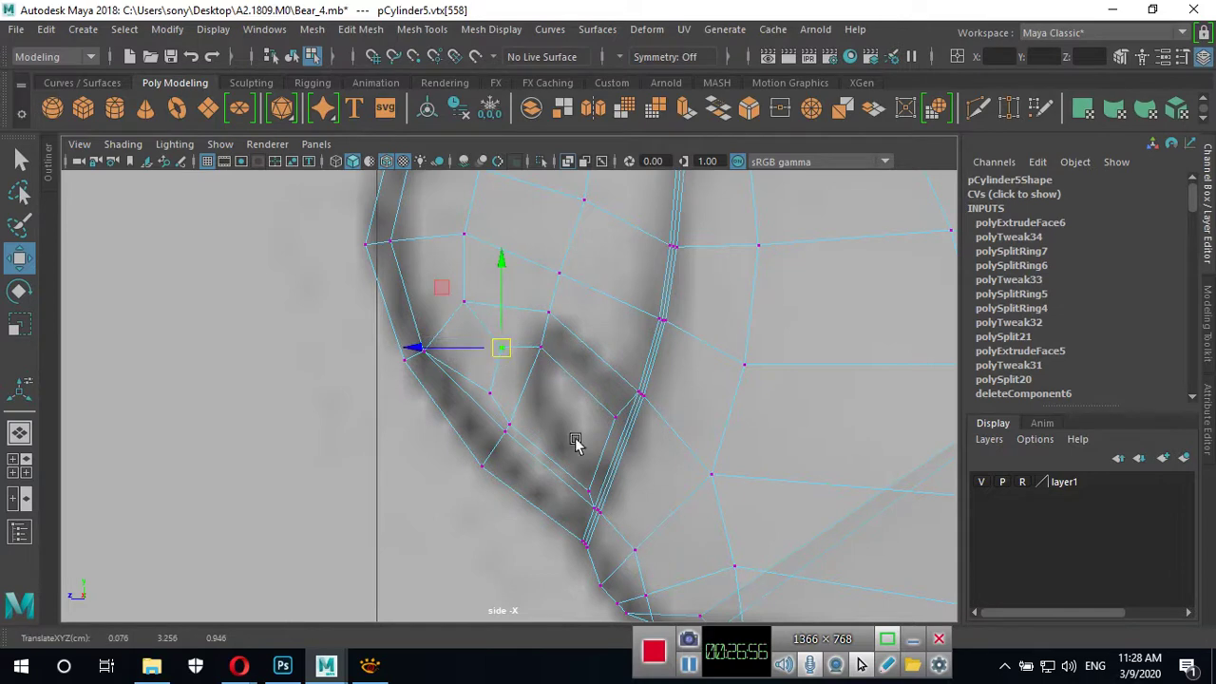
left_click_drag(586, 501, 596, 520)
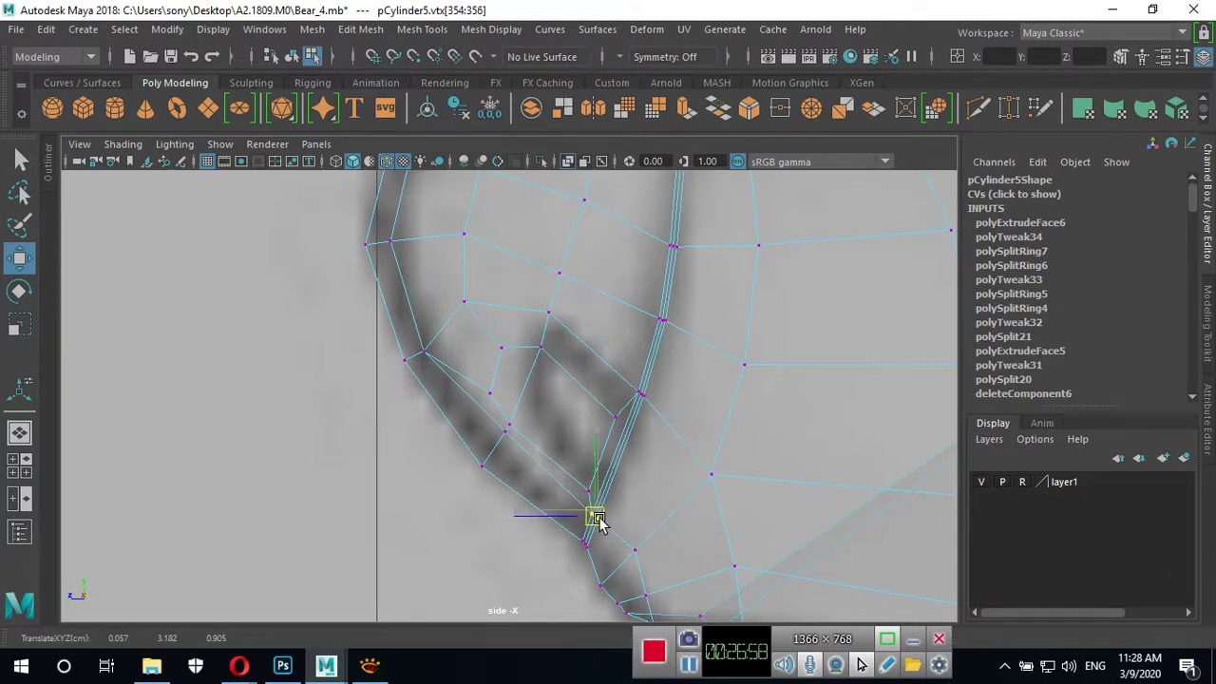
left_click(507, 429)
left_click_drag(504, 429, 500, 439)
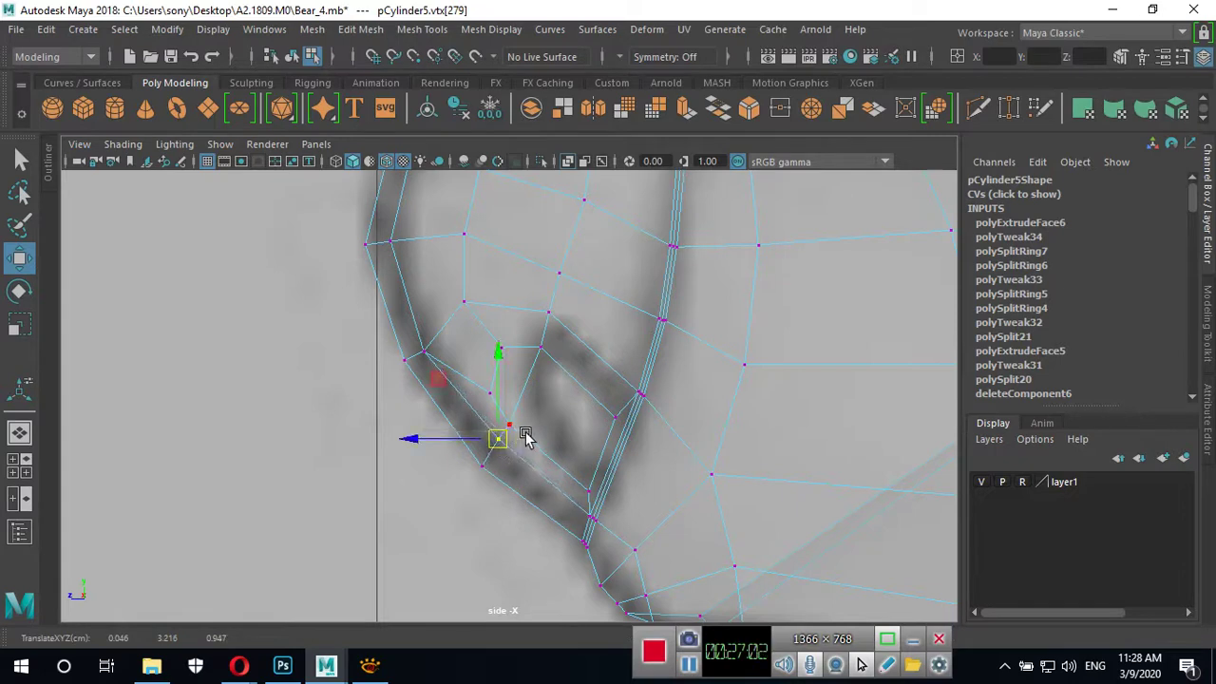
left_click(509, 422)
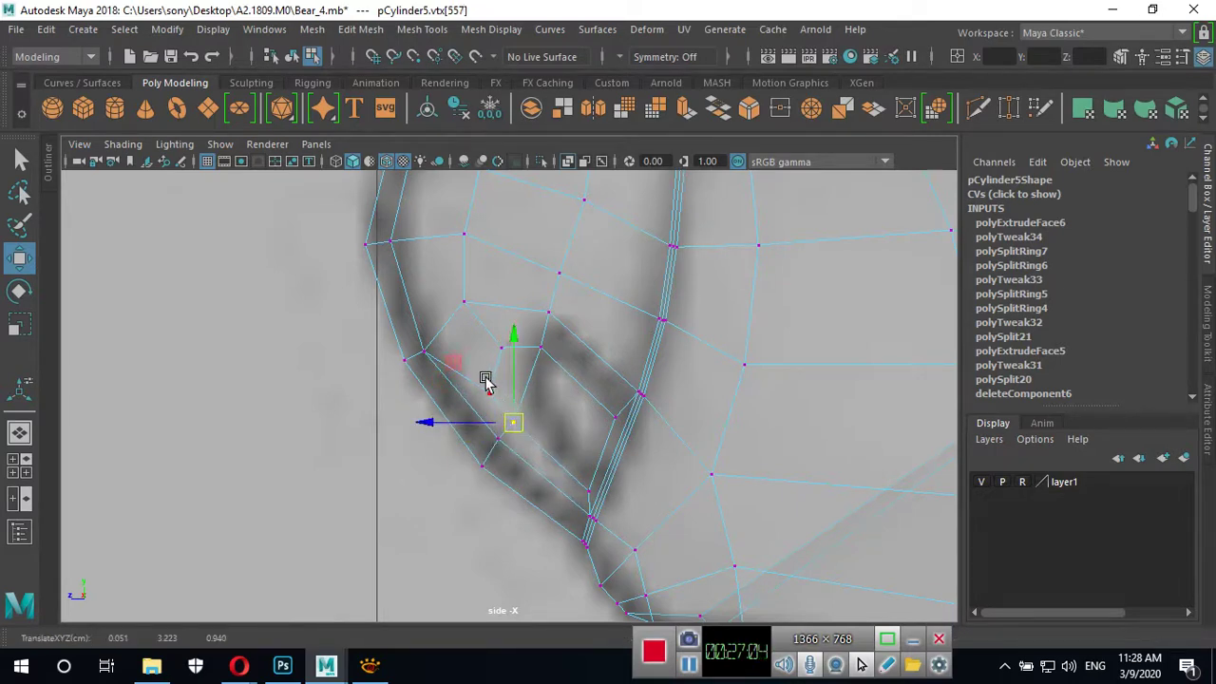
left_click(485, 380)
left_click_drag(502, 353, 518, 356)
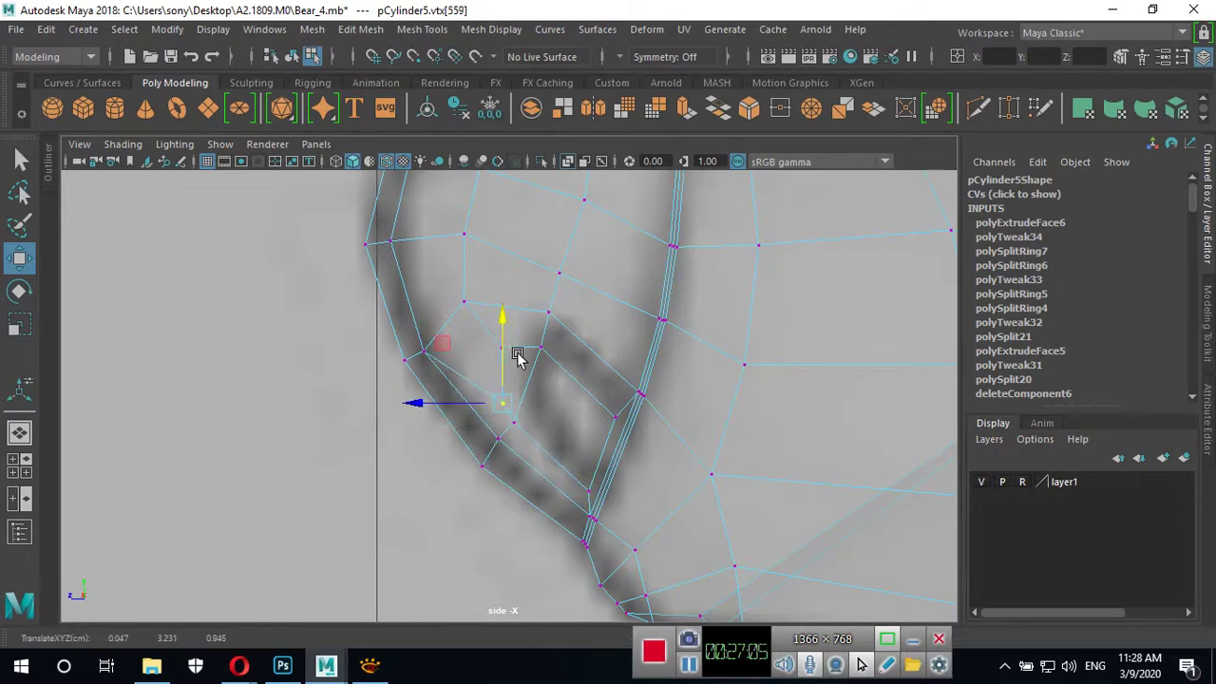
left_click(510, 421)
left_click_drag(510, 421, 533, 430)
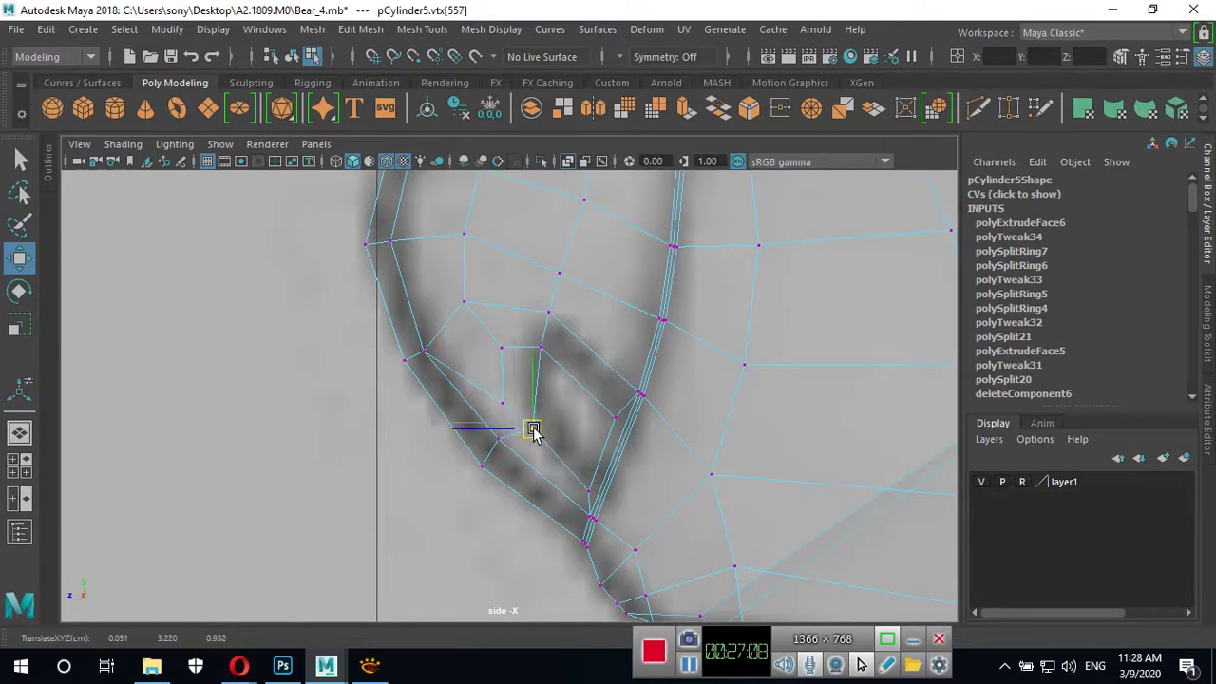
Fit the remaining upper and lower-corner eye-outline vertices onto the side sketch's eye line.
left_click(540, 347)
left_click_drag(542, 348, 566, 358)
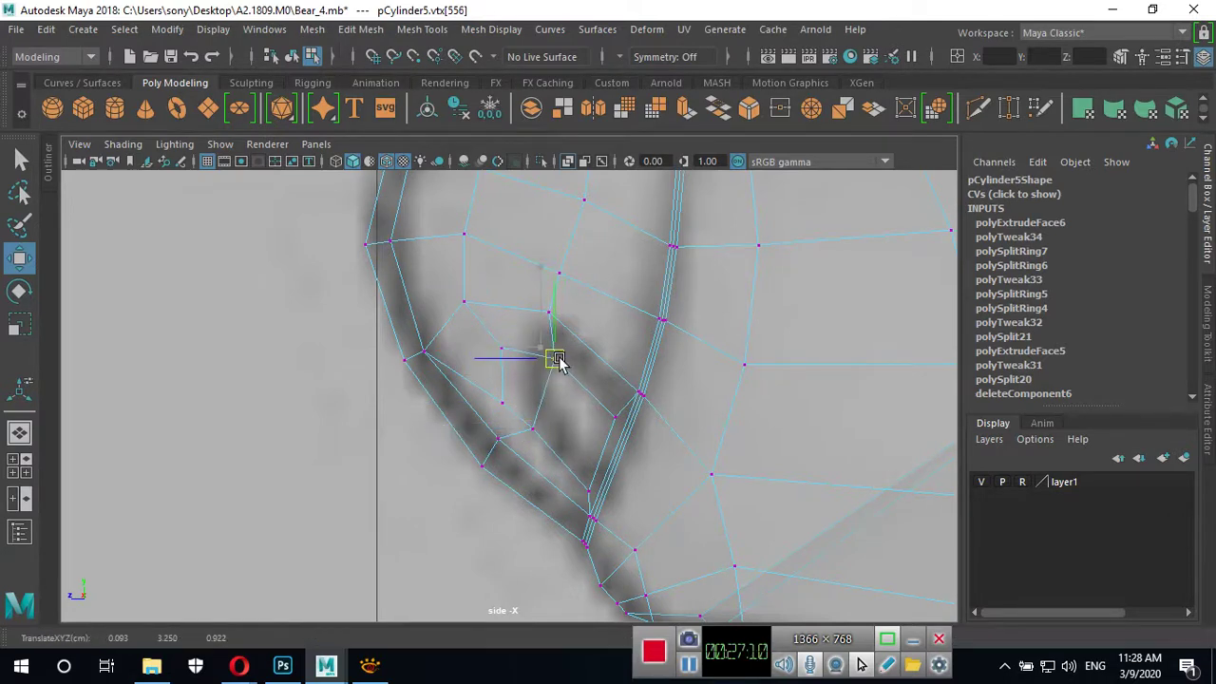
left_click(606, 413)
left_click_drag(617, 416, 619, 407)
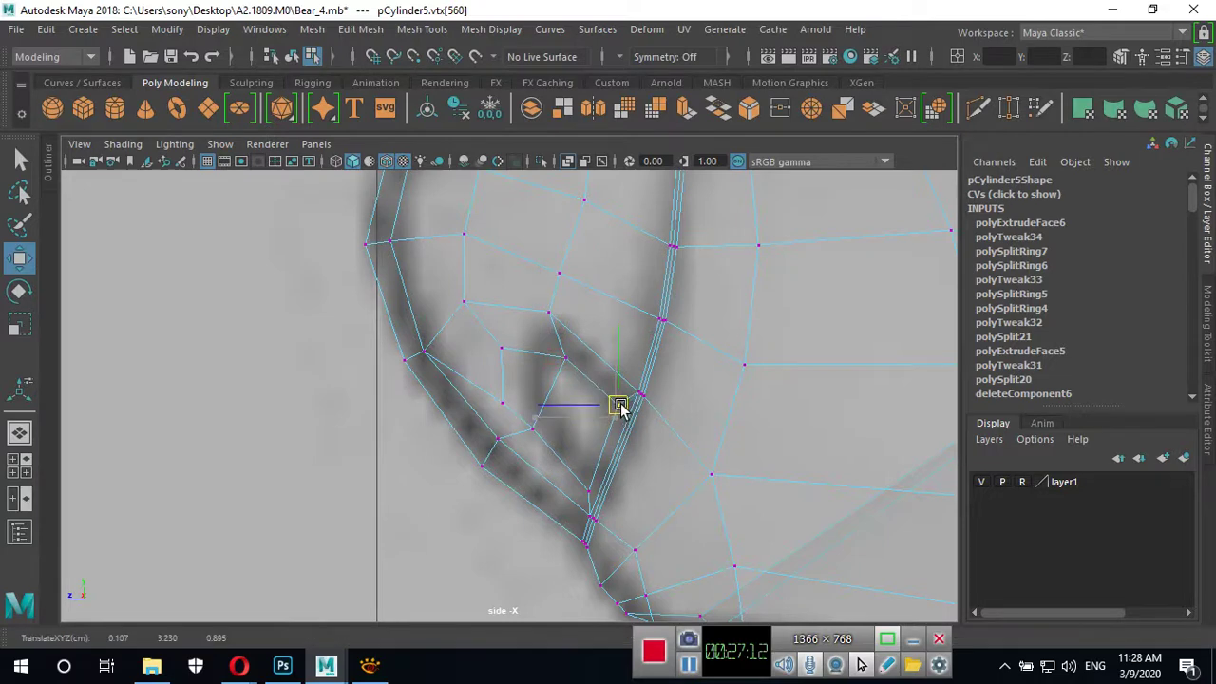
left_click(501, 348)
mouse_move(502, 351)
left_mouse_down()
mouse_move(537, 335)
mouse_move(523, 344)
left_mouse_up()
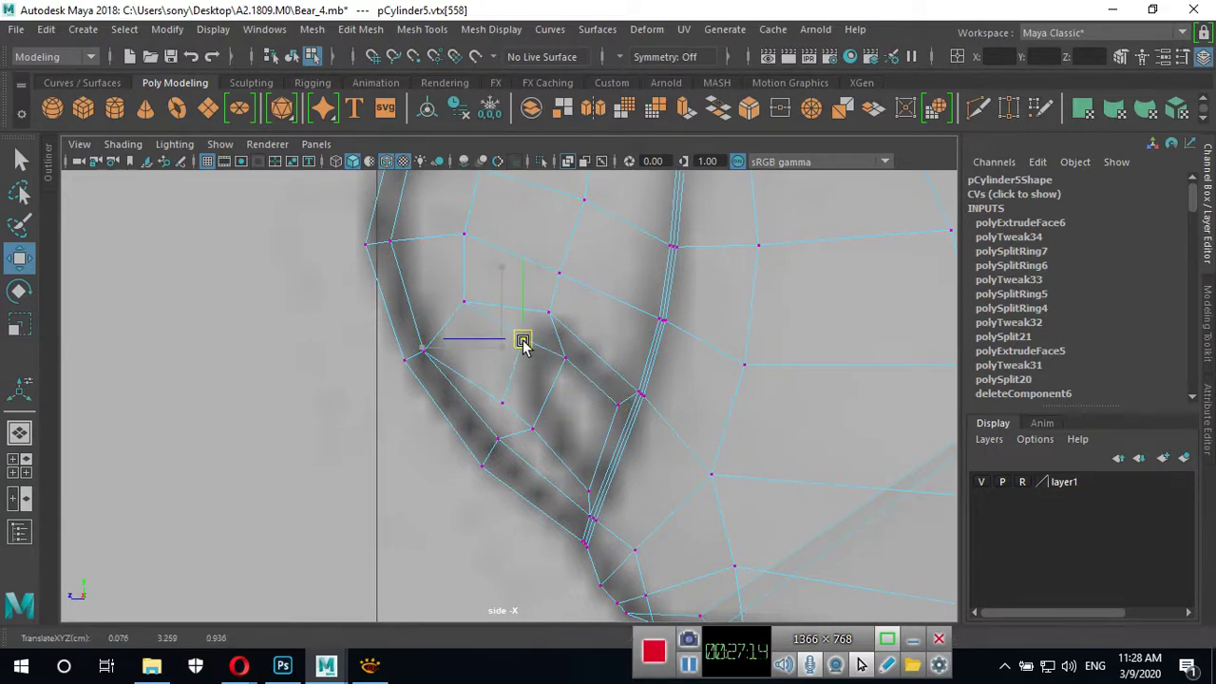
left_click(502, 401)
key("ctrl+z")
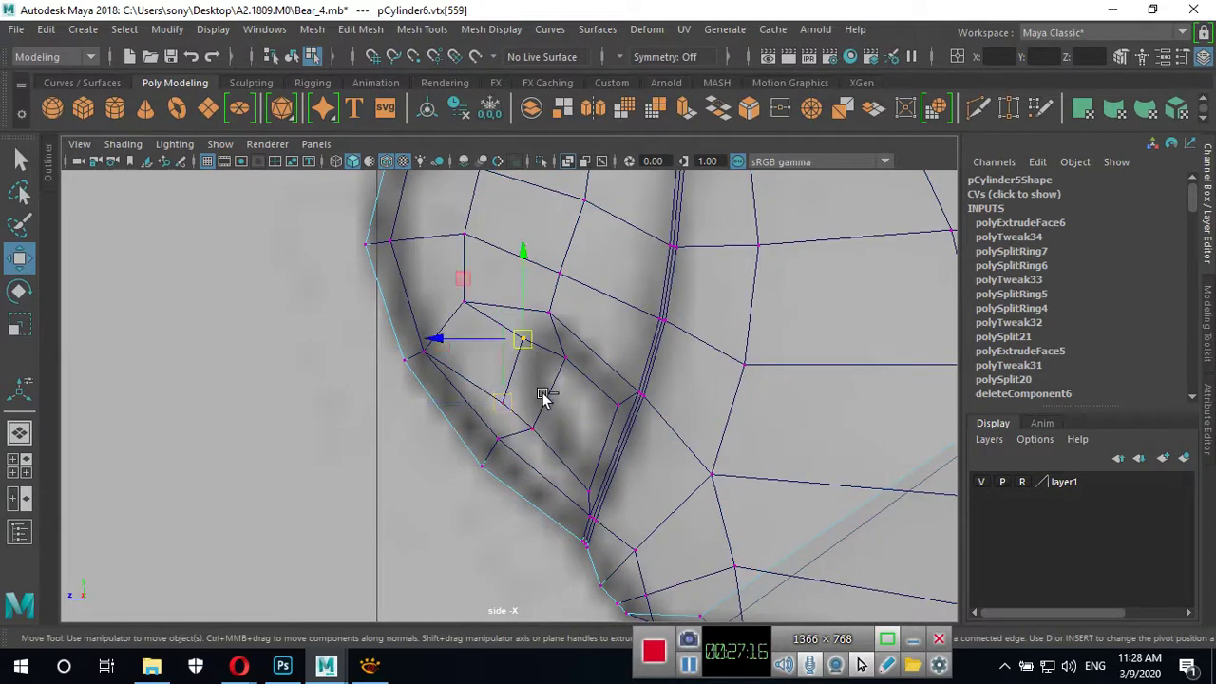
left_click(527, 397)
left_click(502, 401)
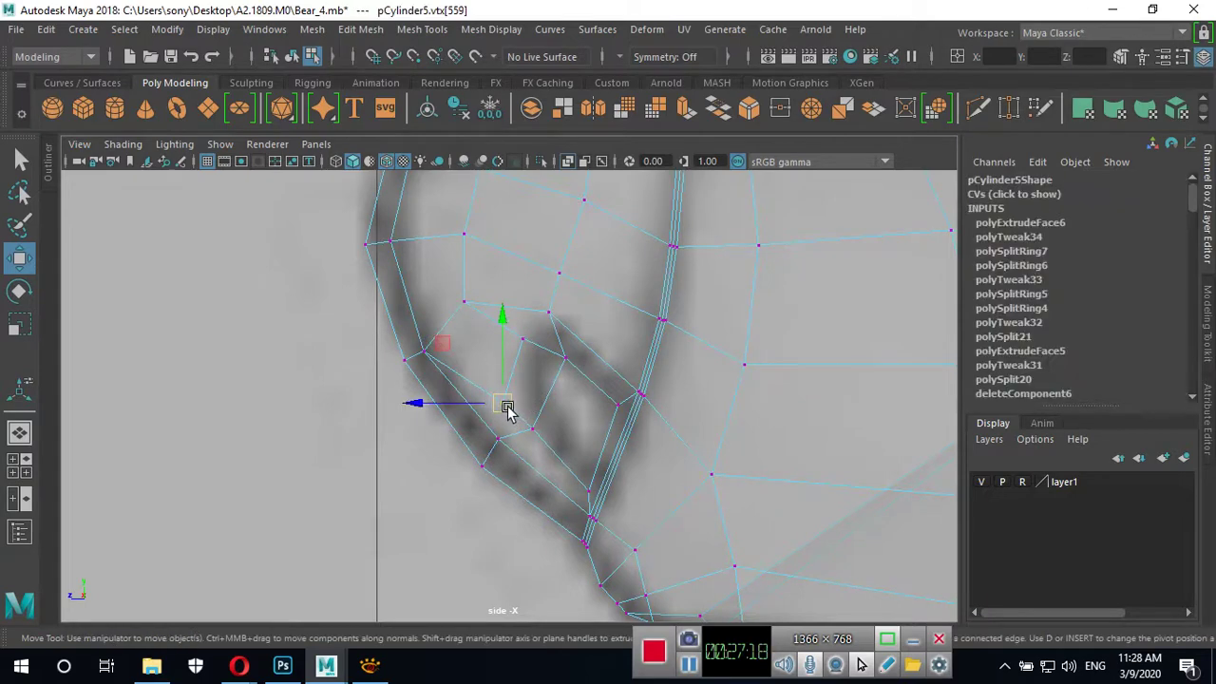
left_click_drag(503, 402, 515, 400)
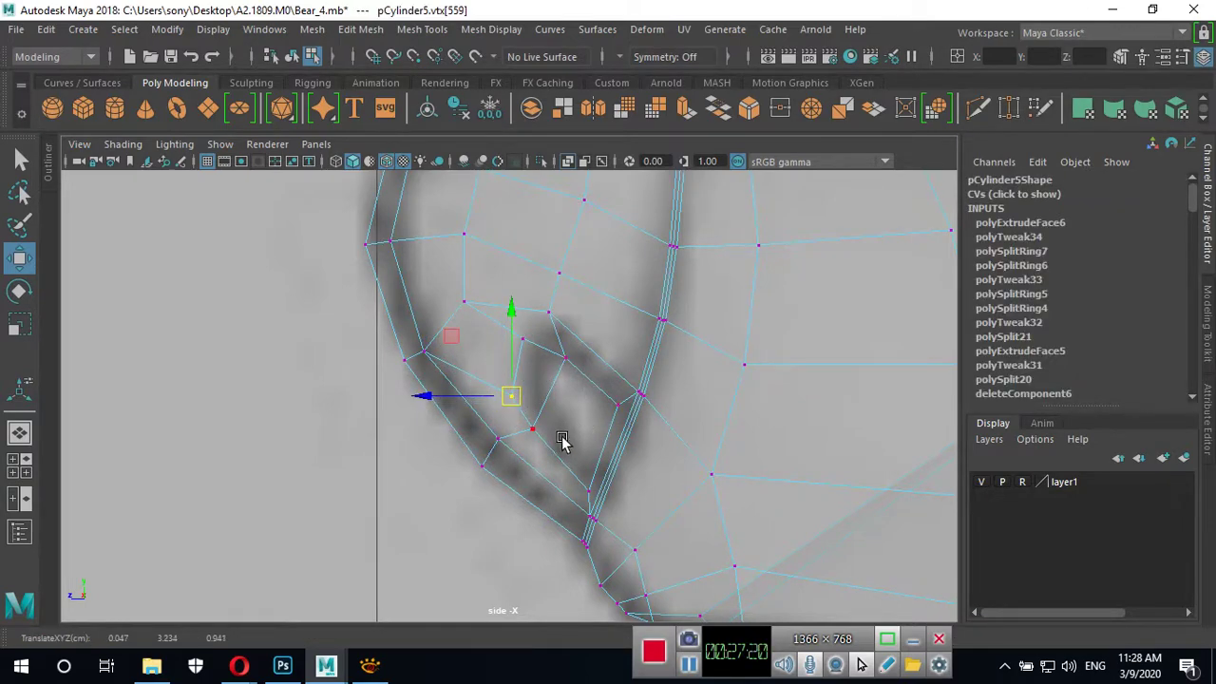
In the zoomed front view, shift the upper eye vertices onto the front sketch's eye outline.
key("space")
key("space")
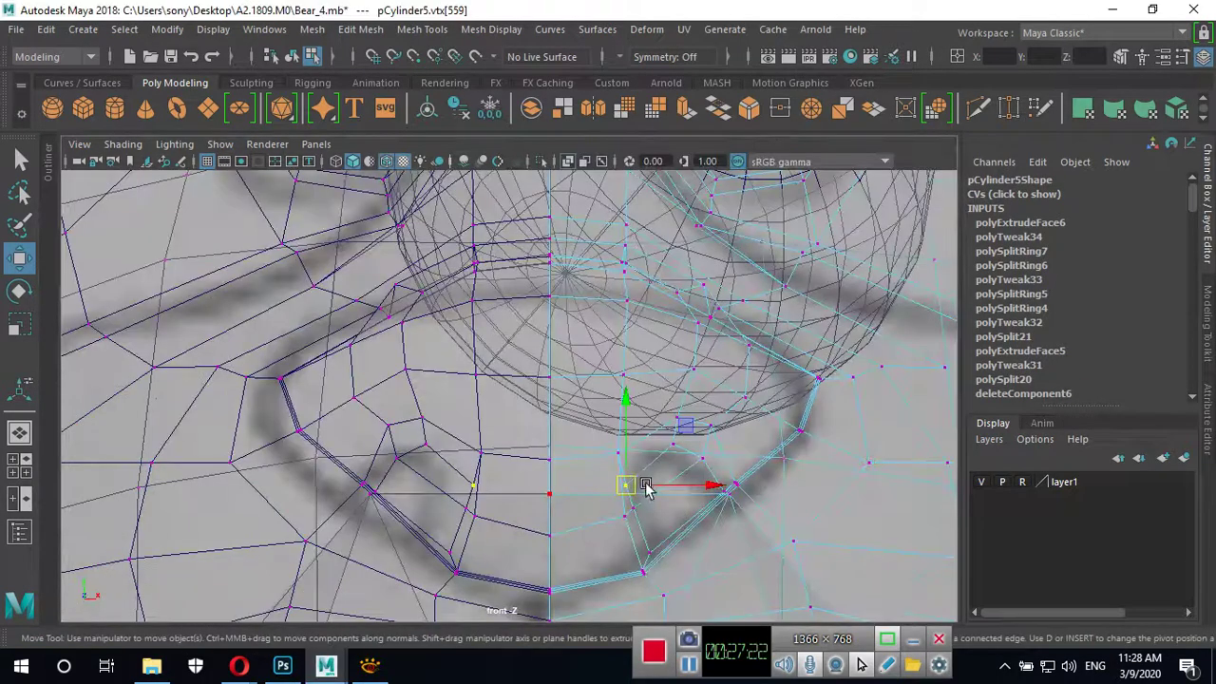
middle_click_drag(630, 497, 561, 432, "alt")
right_click_drag(561, 433, 785, 481, "alt")
middle_click_drag(785, 481, 641, 483, "alt")
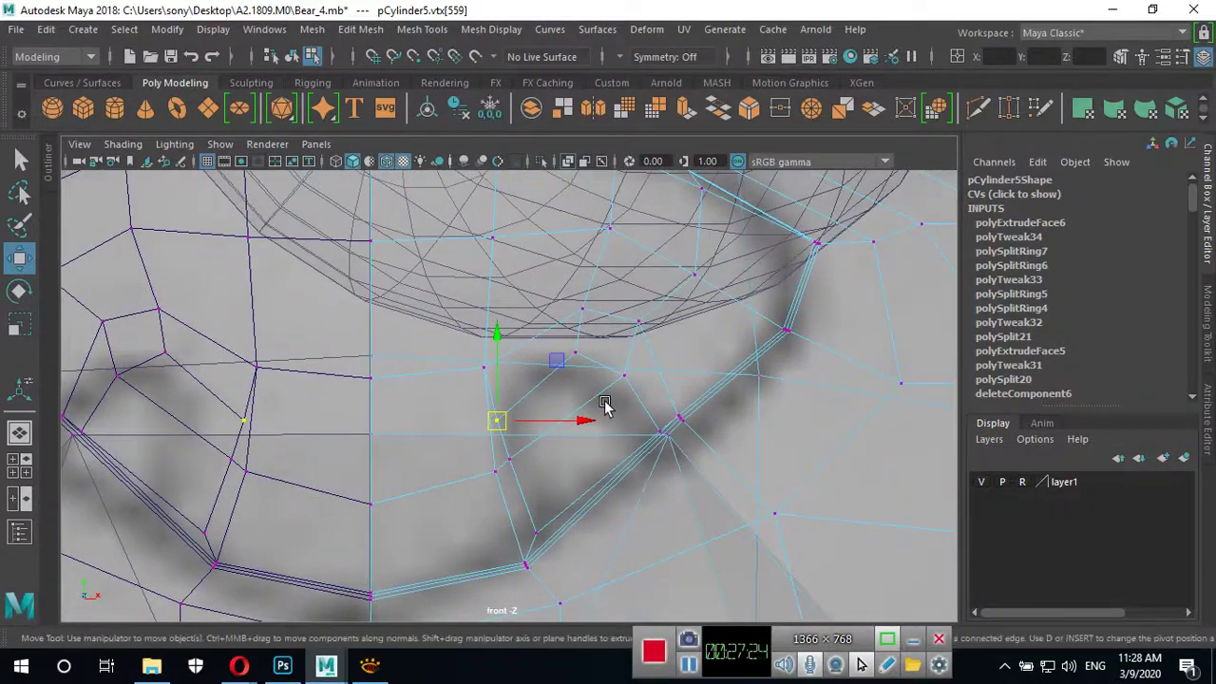
left_click_drag(583, 423, 593, 410)
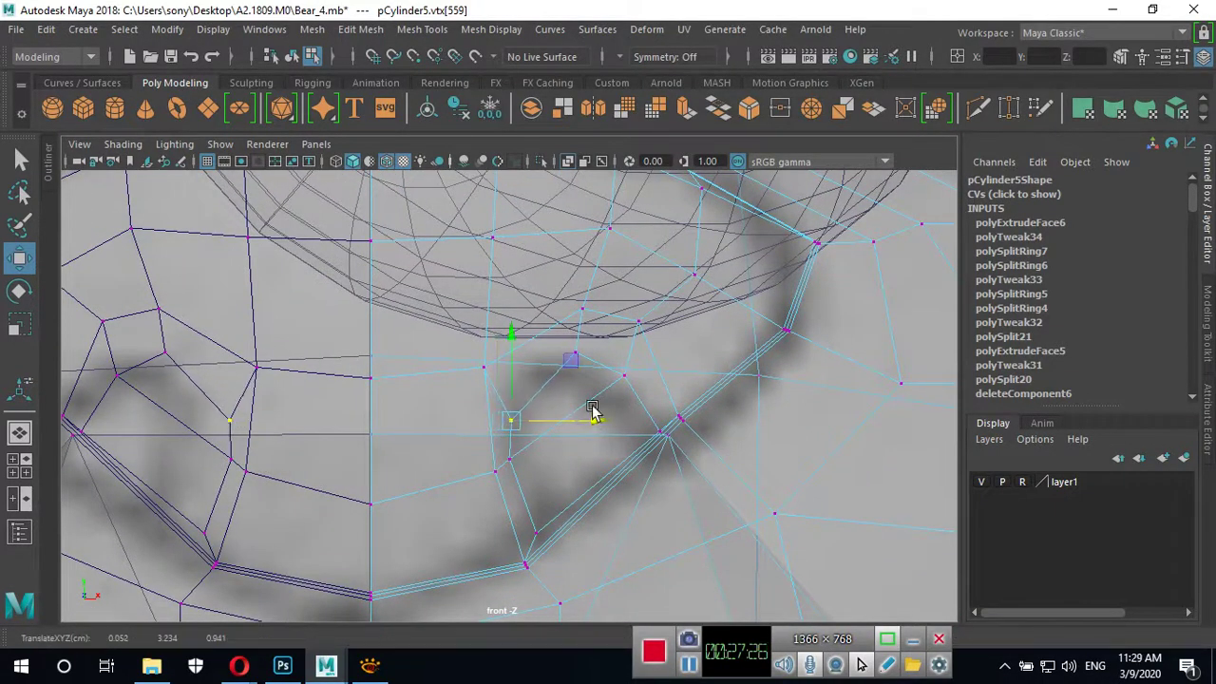
left_click(563, 350)
left_click_drag(640, 350, 627, 364)
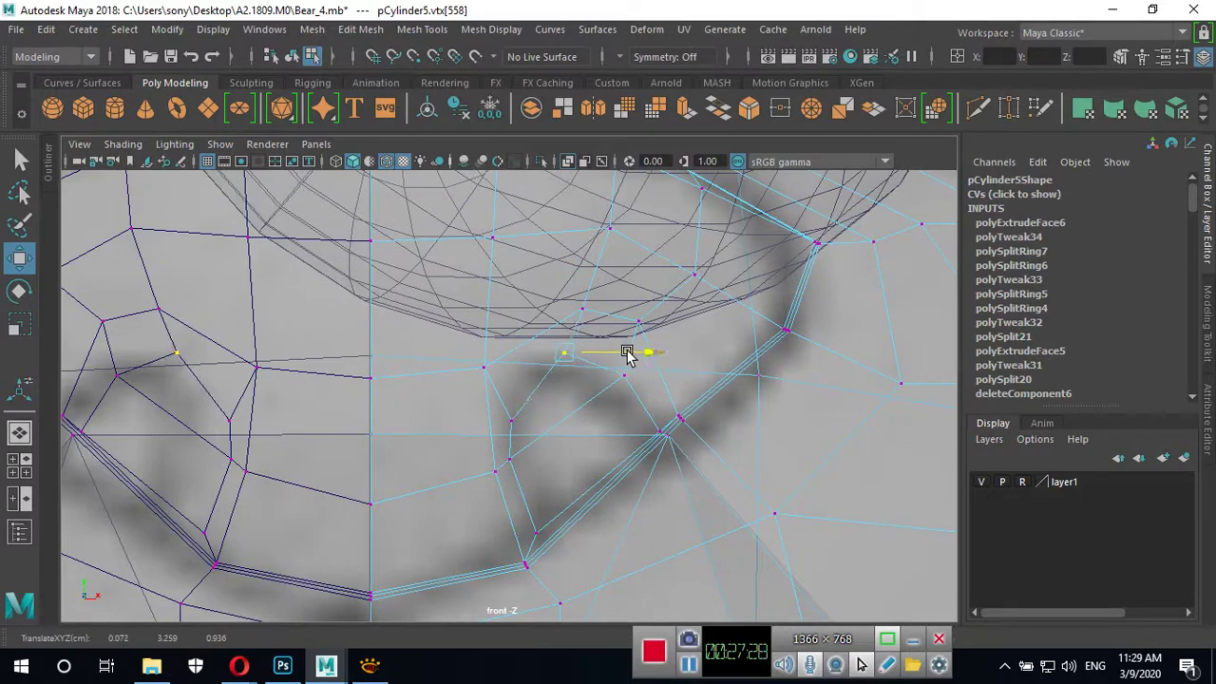
left_click(624, 378)
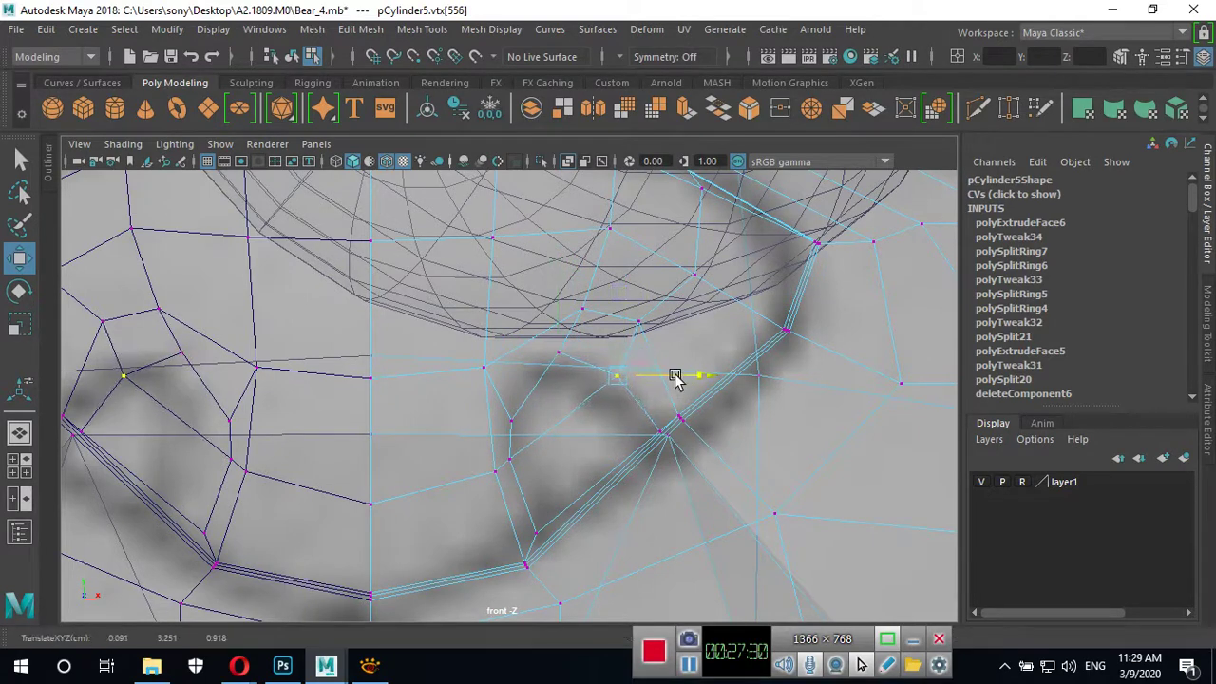
left_click_drag(627, 380, 618, 380)
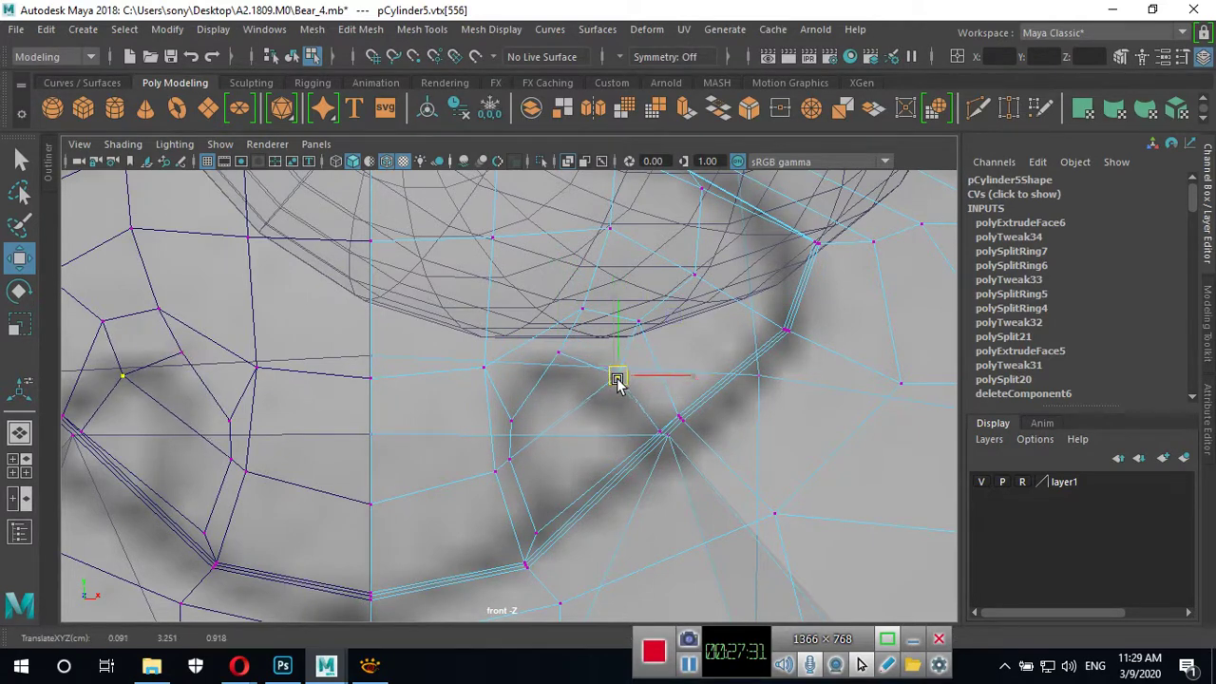
Adjust the inner eye-corner and the vertices above and below the eye to the outline.
left_click(559, 358)
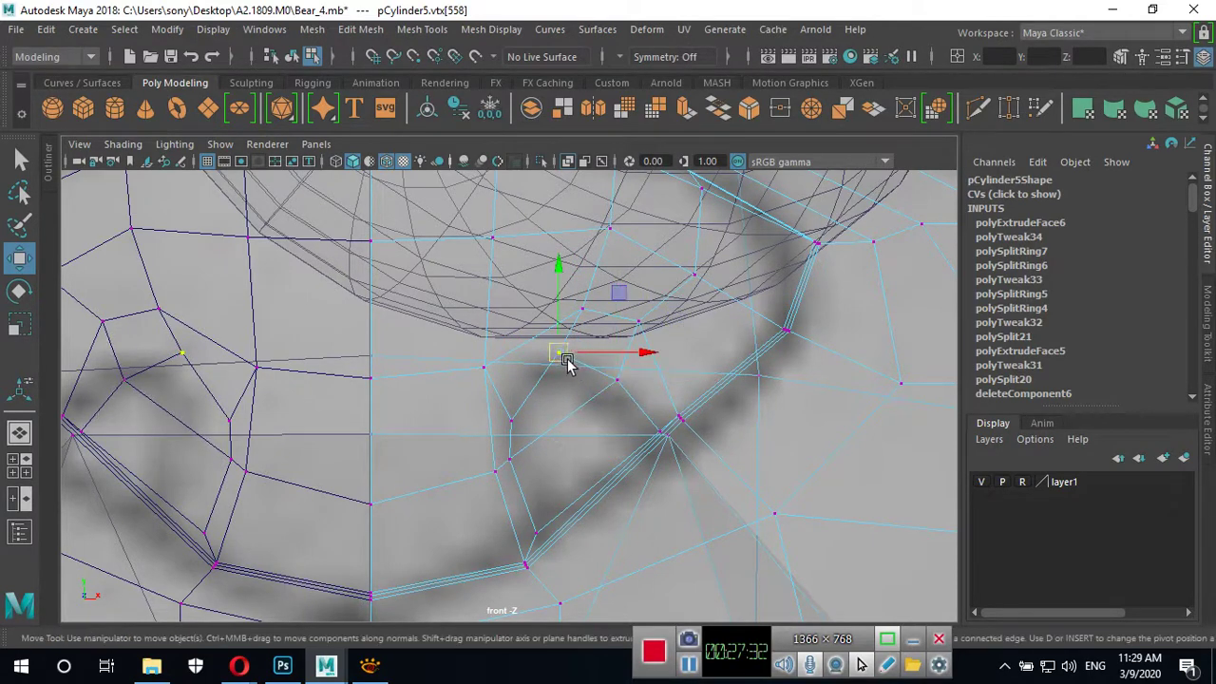
left_click(511, 420)
left_click_drag(510, 419, 510, 411)
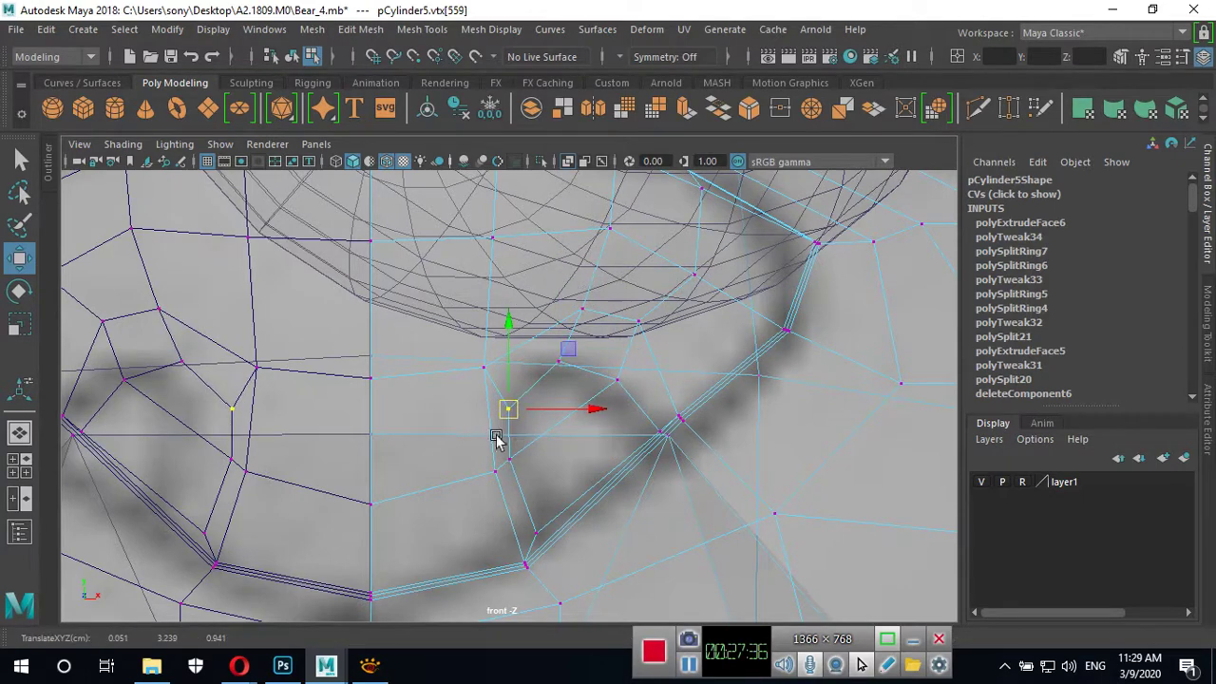
left_click(495, 470)
left_click(485, 366)
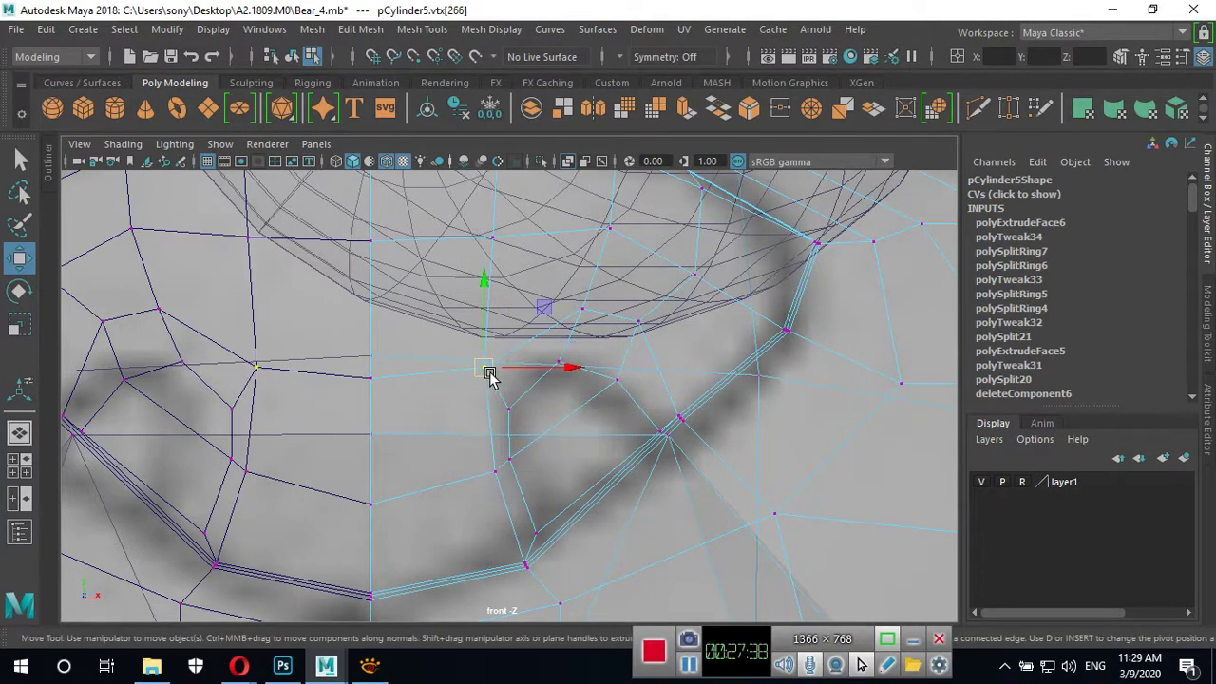
mouse_move(485, 368)
left_mouse_down()
mouse_move(486, 355)
mouse_move(483, 369)
left_mouse_up()
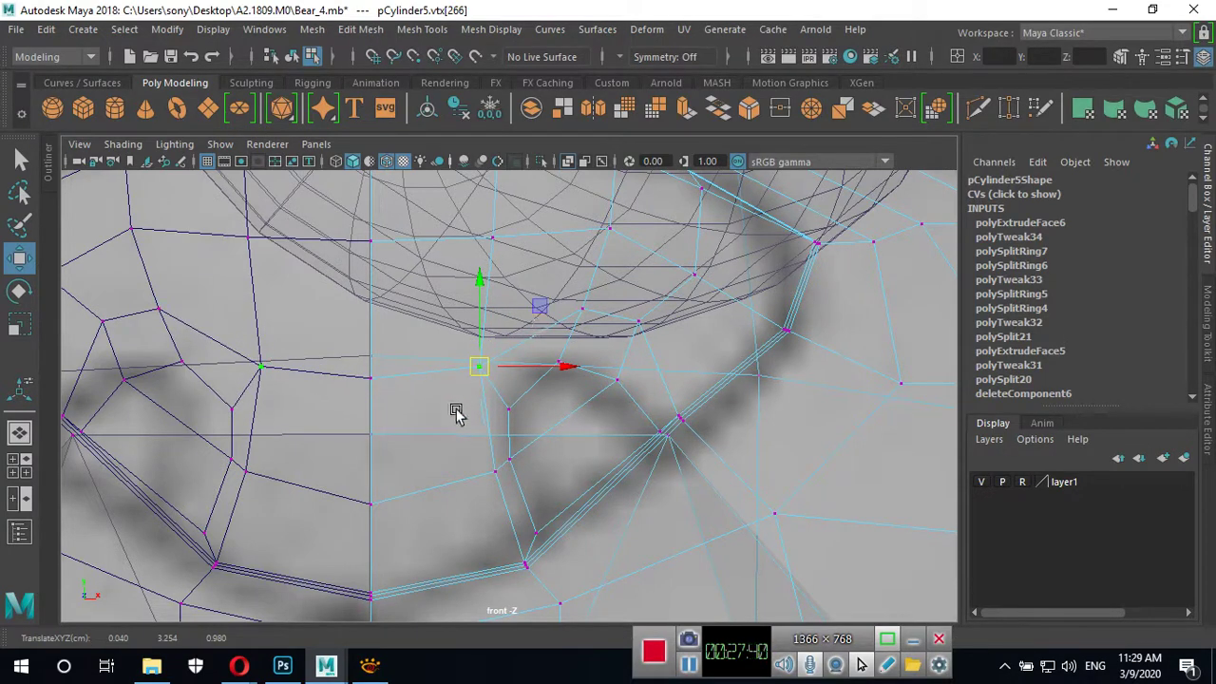
left_click(495, 471)
left_click_drag(497, 472, 480, 485)
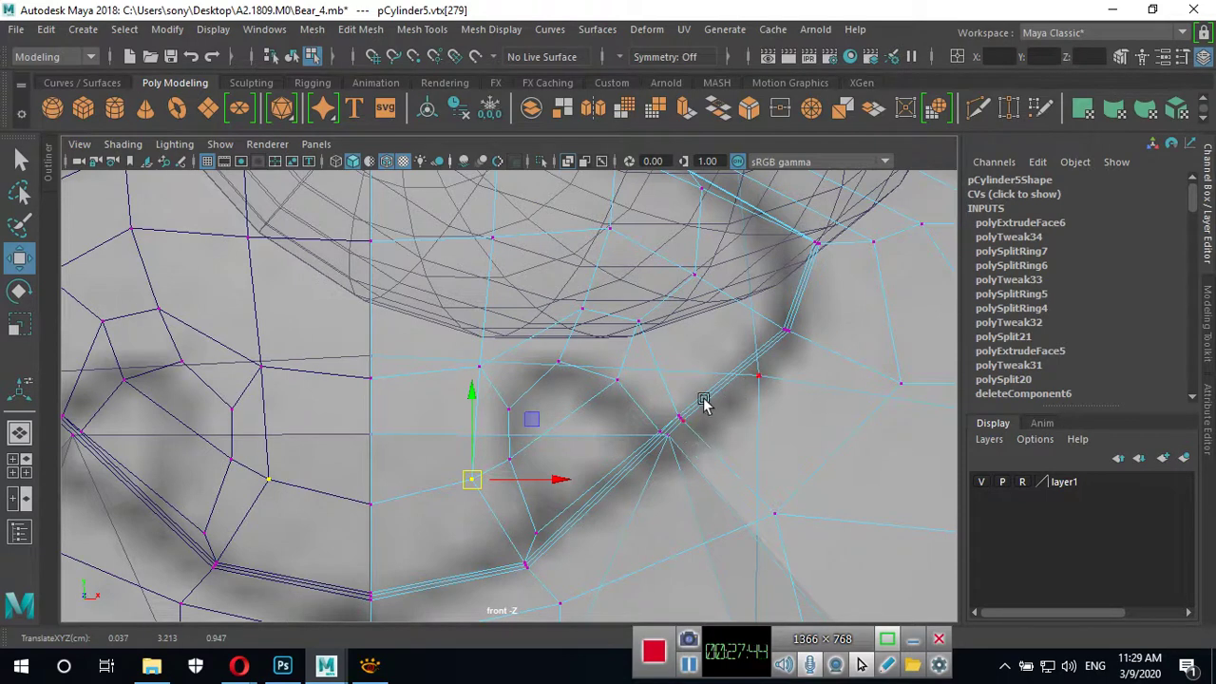
Move the cheek-contour, upper and outer head-contour vertices onto the front sketch's outline.
left_click(675, 443)
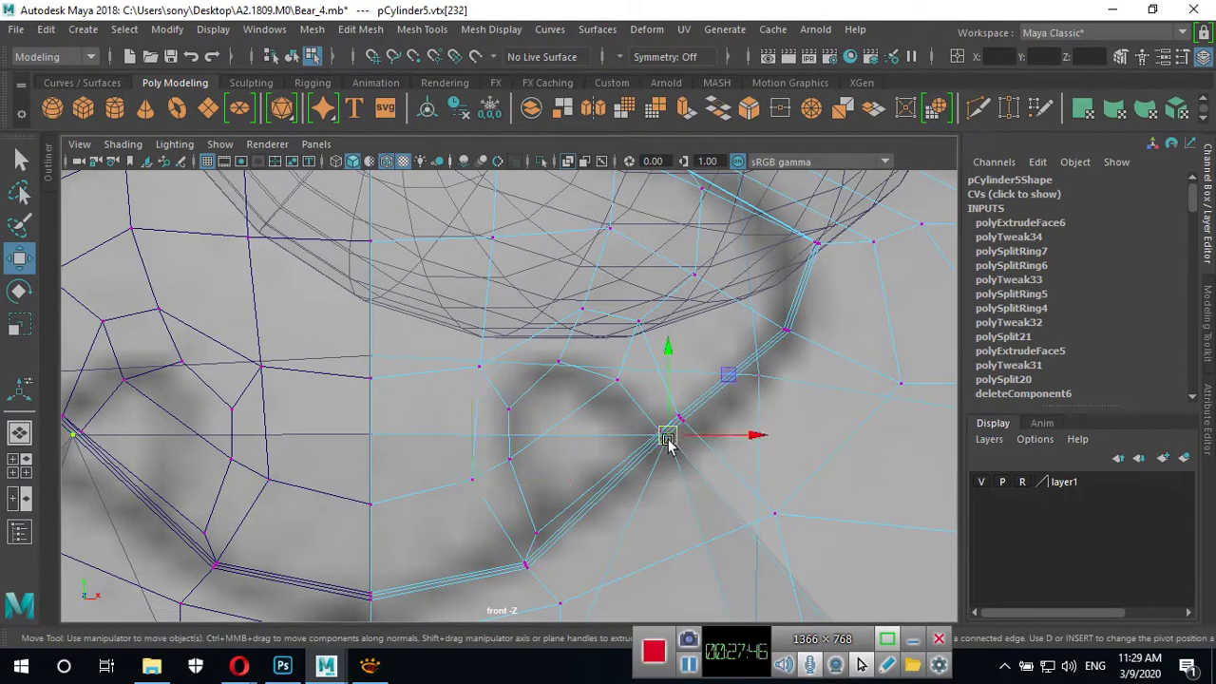
mouse_move(668, 441)
left_mouse_down()
mouse_move(691, 480)
mouse_move(688, 469)
left_mouse_up()
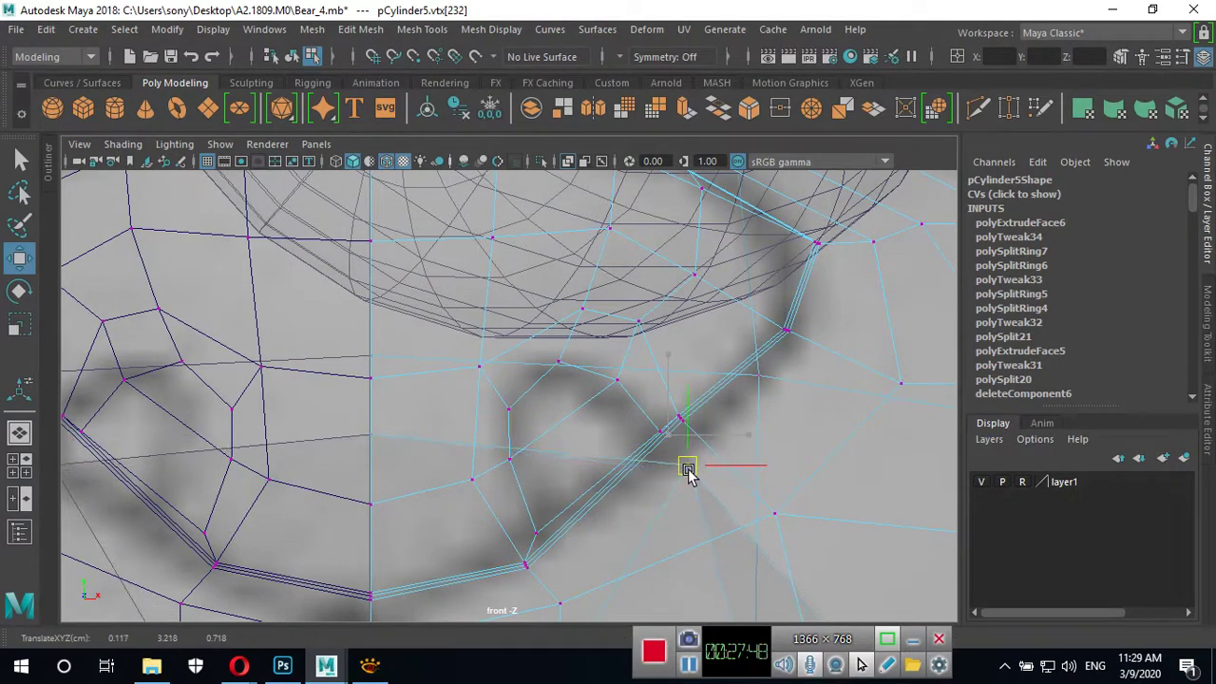
mouse_move(657, 402)
left_mouse_down()
mouse_move(684, 461)
mouse_move(692, 440)
mouse_move(701, 451)
left_mouse_up()
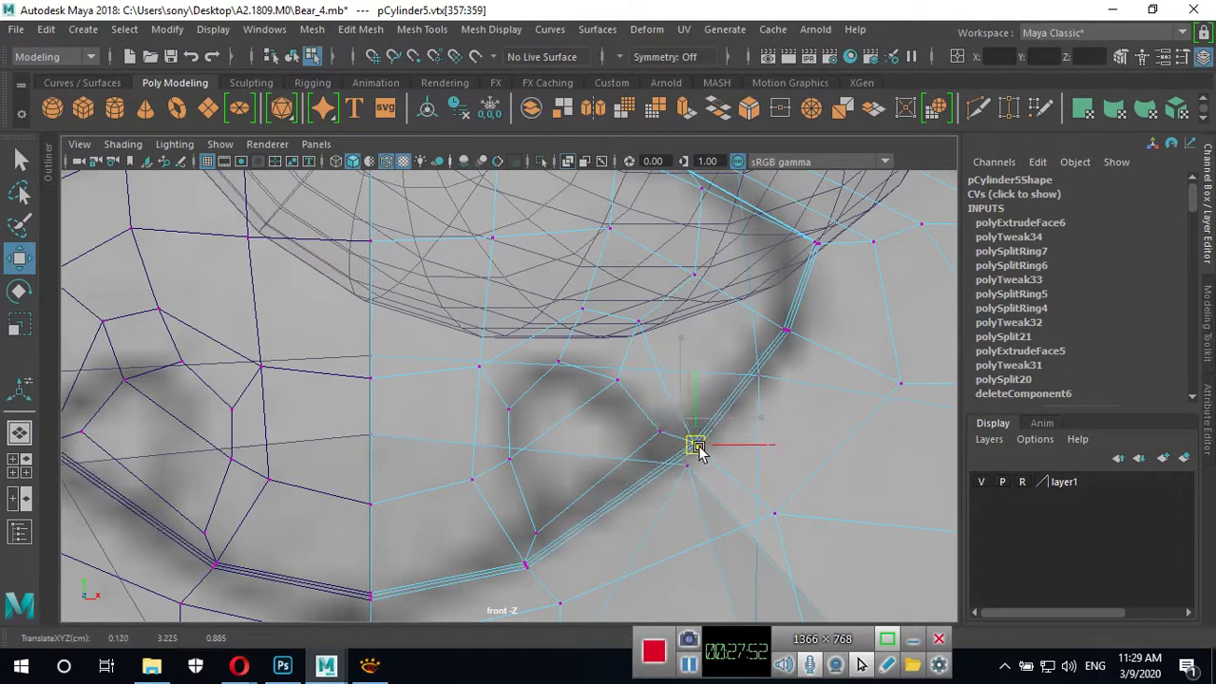
left_click(636, 318)
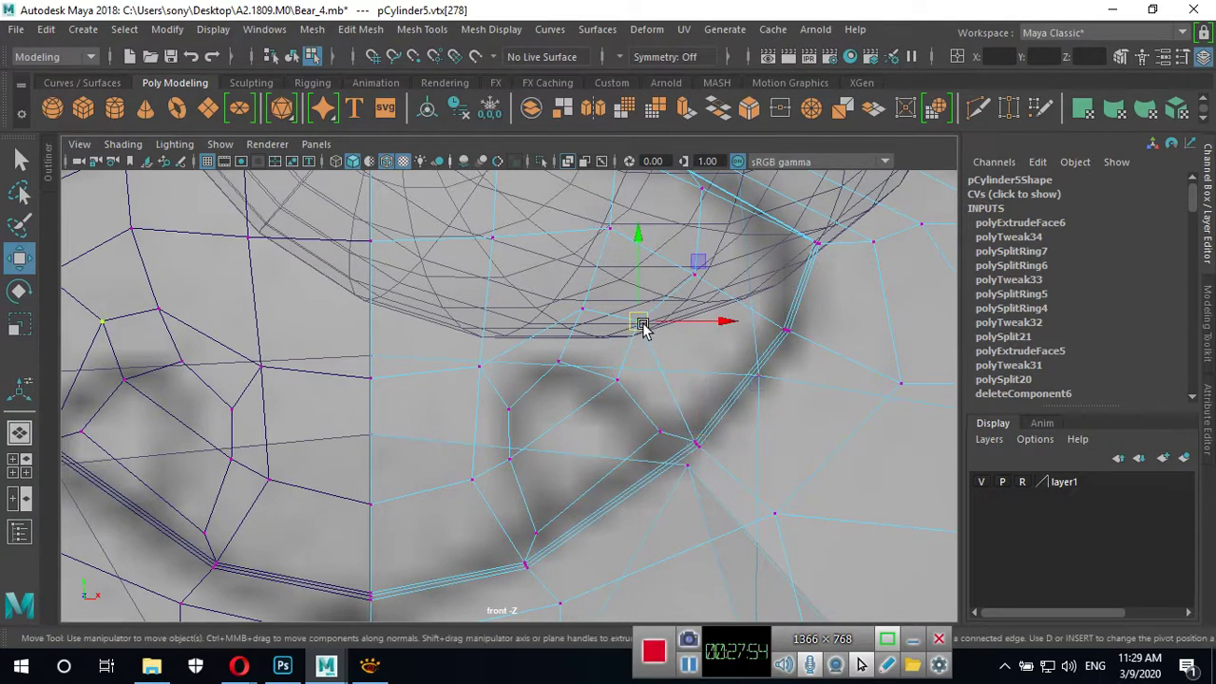
left_click_drag(643, 326, 660, 338)
left_click(571, 315)
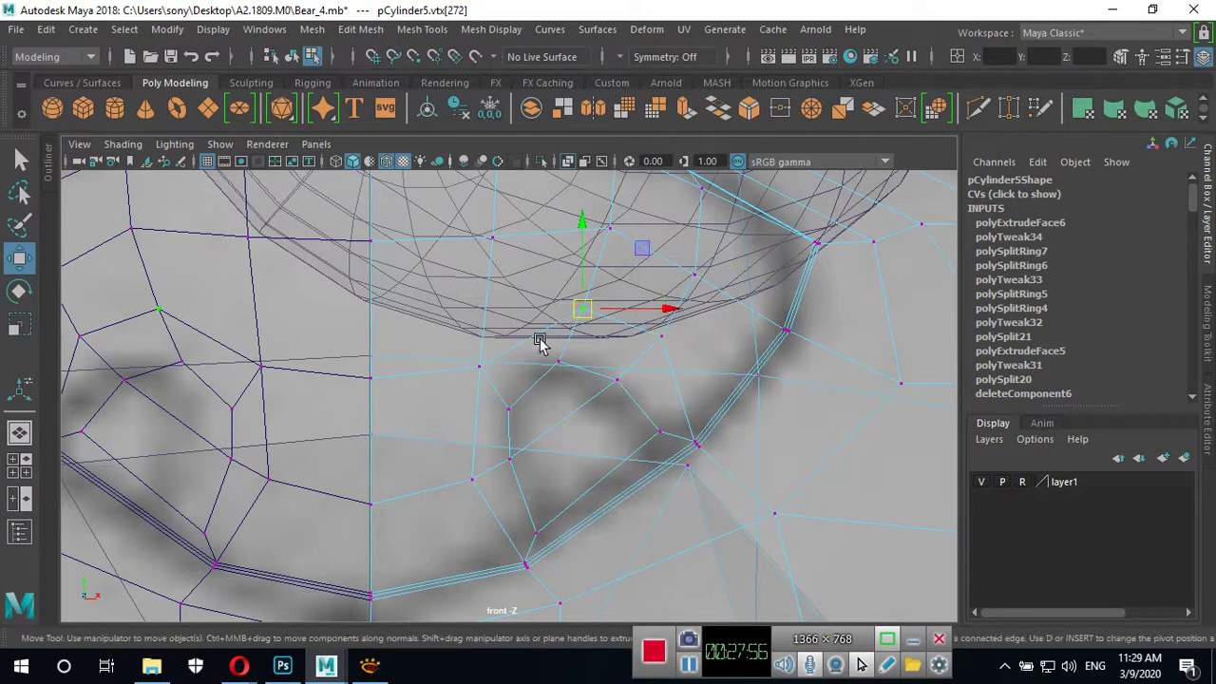
left_click_drag(479, 367, 466, 360)
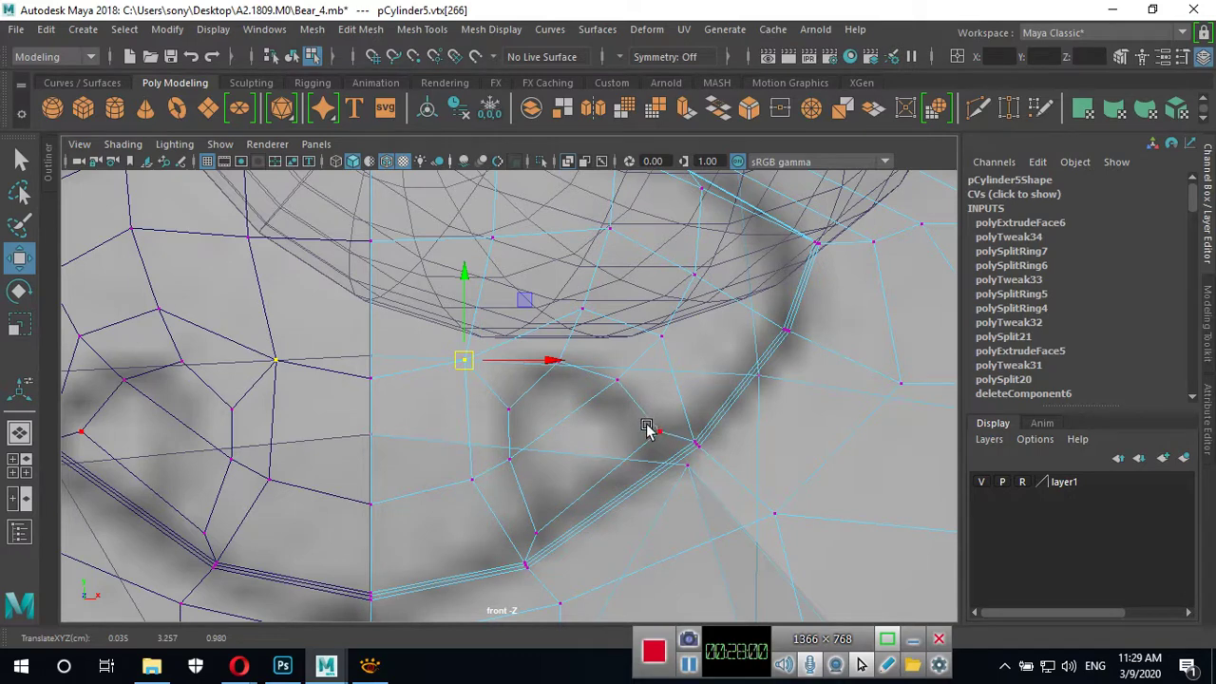
middle_click_drag(840, 282, 842, 418, "alt")
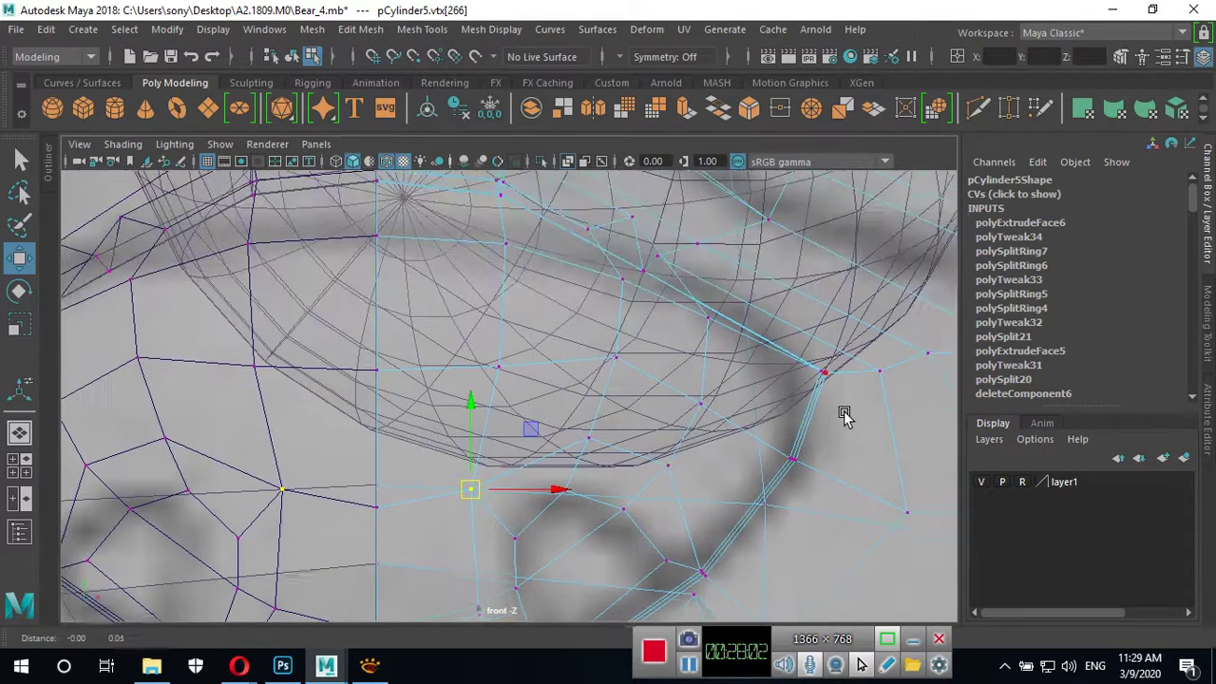
mouse_move(810, 359)
left_mouse_down()
mouse_move(832, 395)
mouse_move(792, 363)
left_mouse_up()
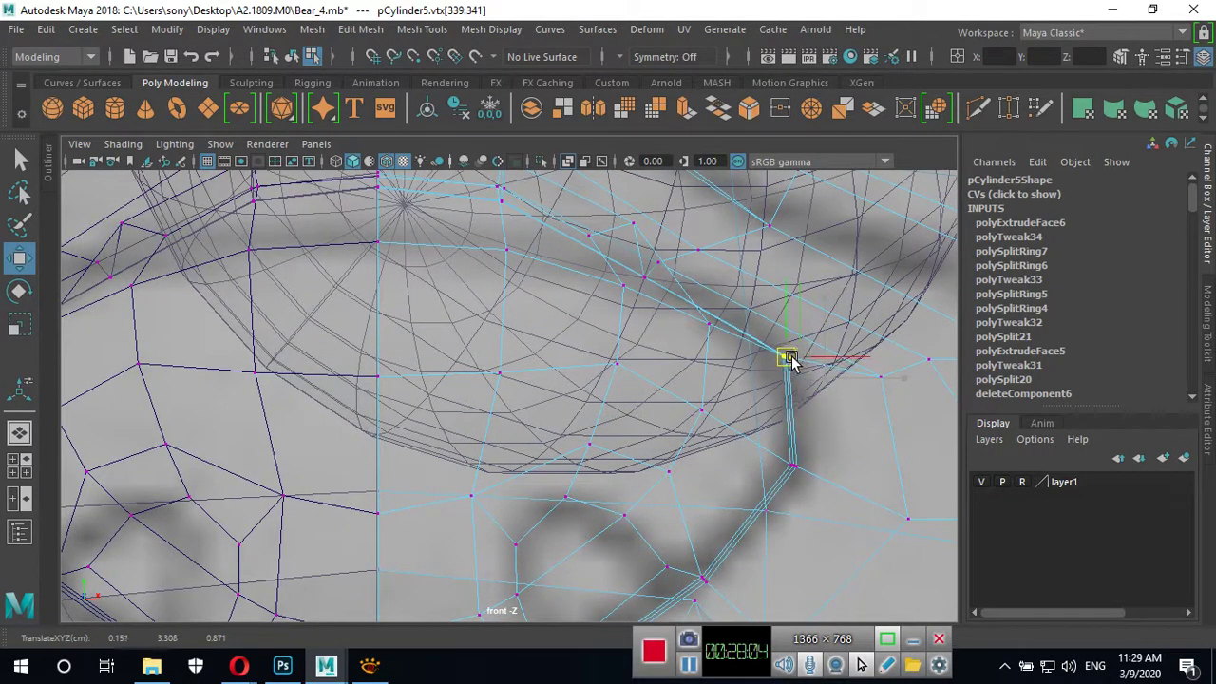
left_click(876, 376)
left_click_drag(875, 372, 855, 388)
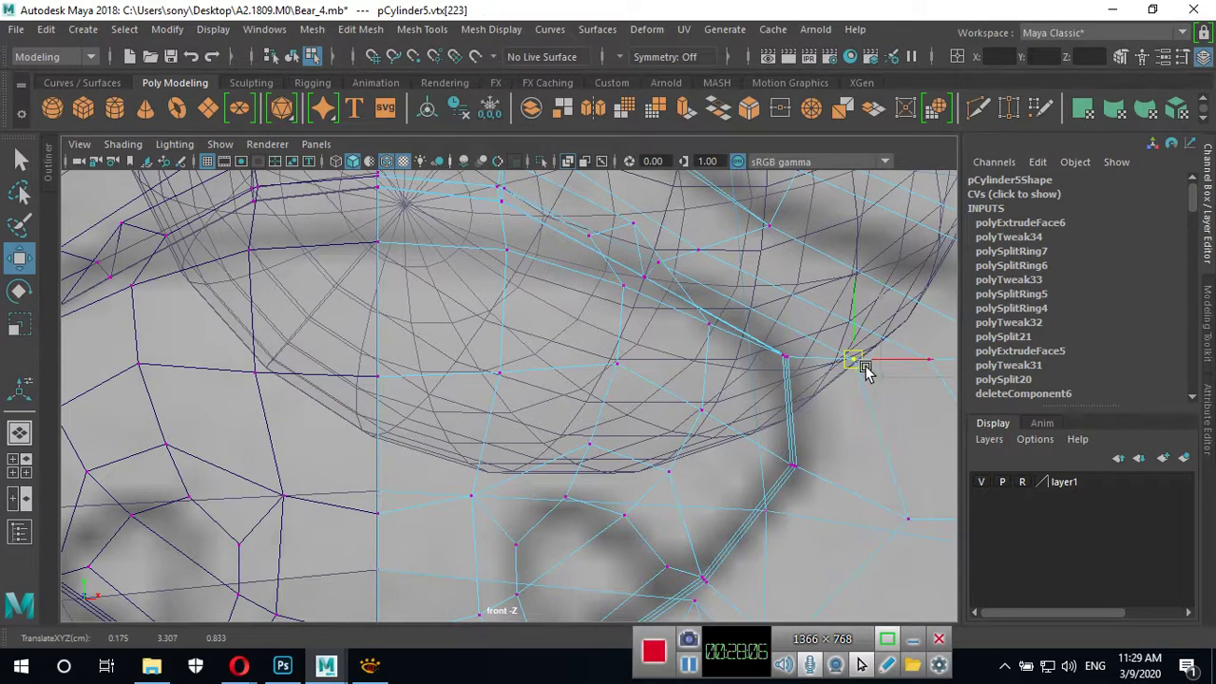
scroll(826, 408, "down", 5)
In the perspective view, select the eye's central face and extrude it.
key("space")
key("space")
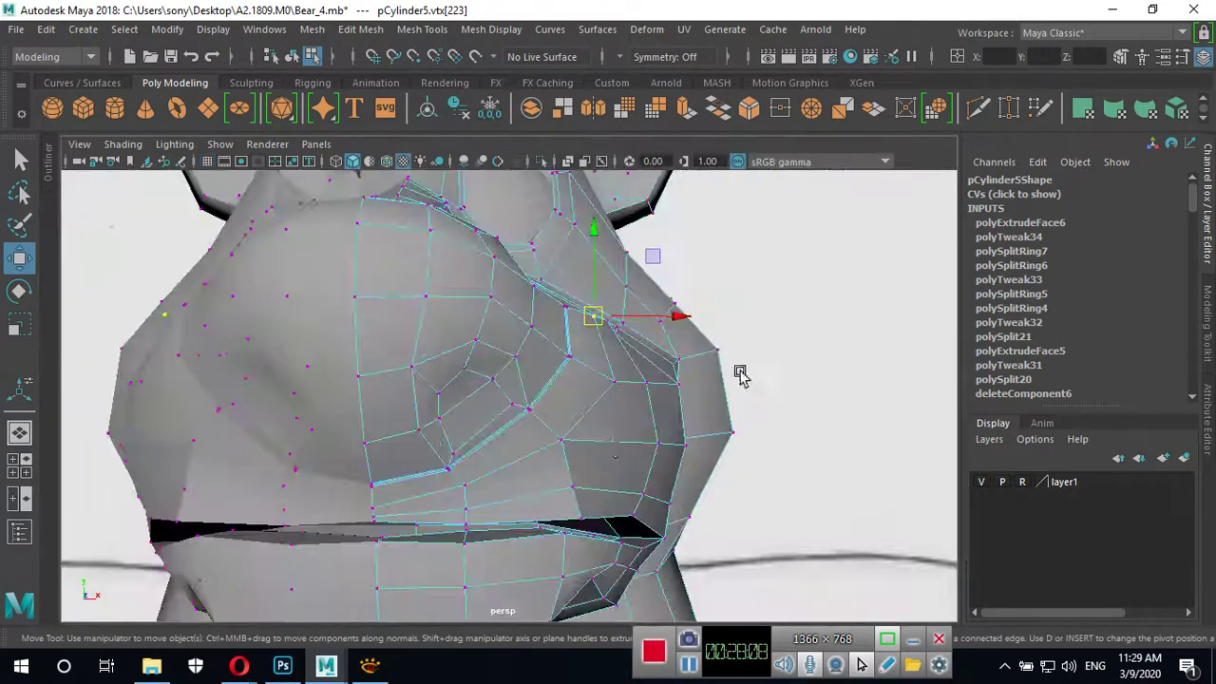
mouse_move(739, 371)
left_mouse_down("alt")
mouse_move(564, 450)
mouse_move(695, 399)
mouse_move(586, 461)
mouse_move(632, 462)
mouse_move(720, 507)
mouse_move(701, 503)
left_mouse_up("alt")
left_click_drag(713, 431, 678, 421, "alt")
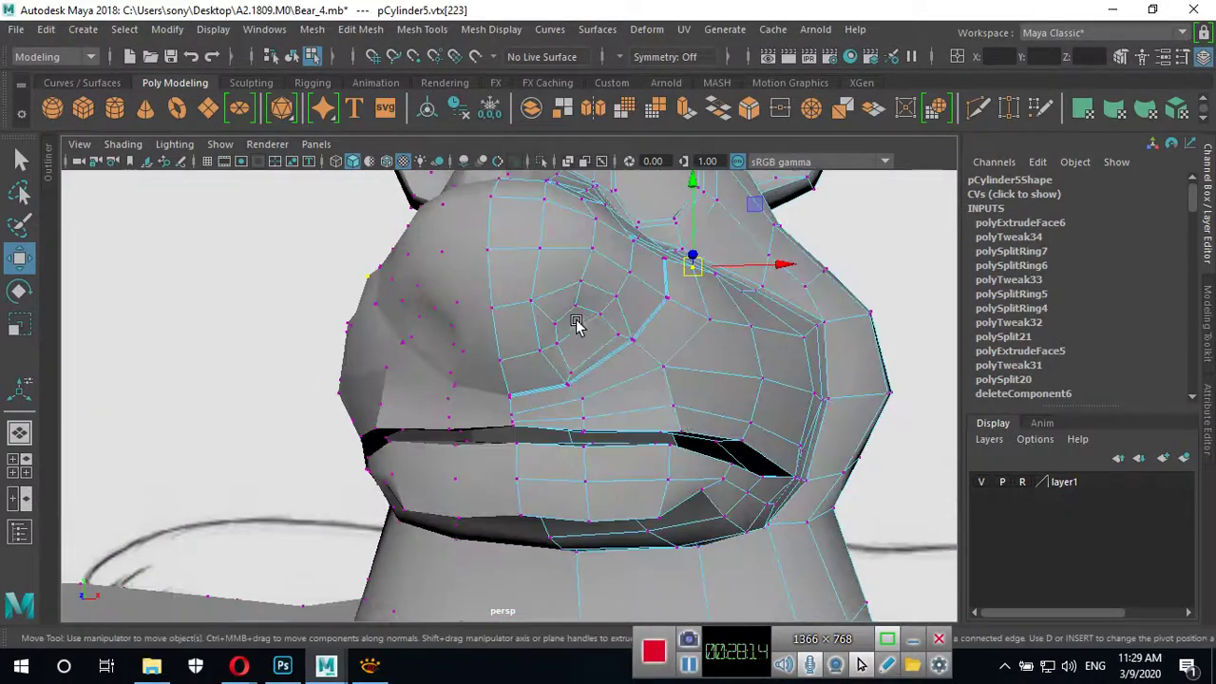
mouse_move(575, 176)
right_mouse_down()
mouse_move(570, 295)
mouse_move(575, 224)
right_mouse_up()
left_click(586, 332)
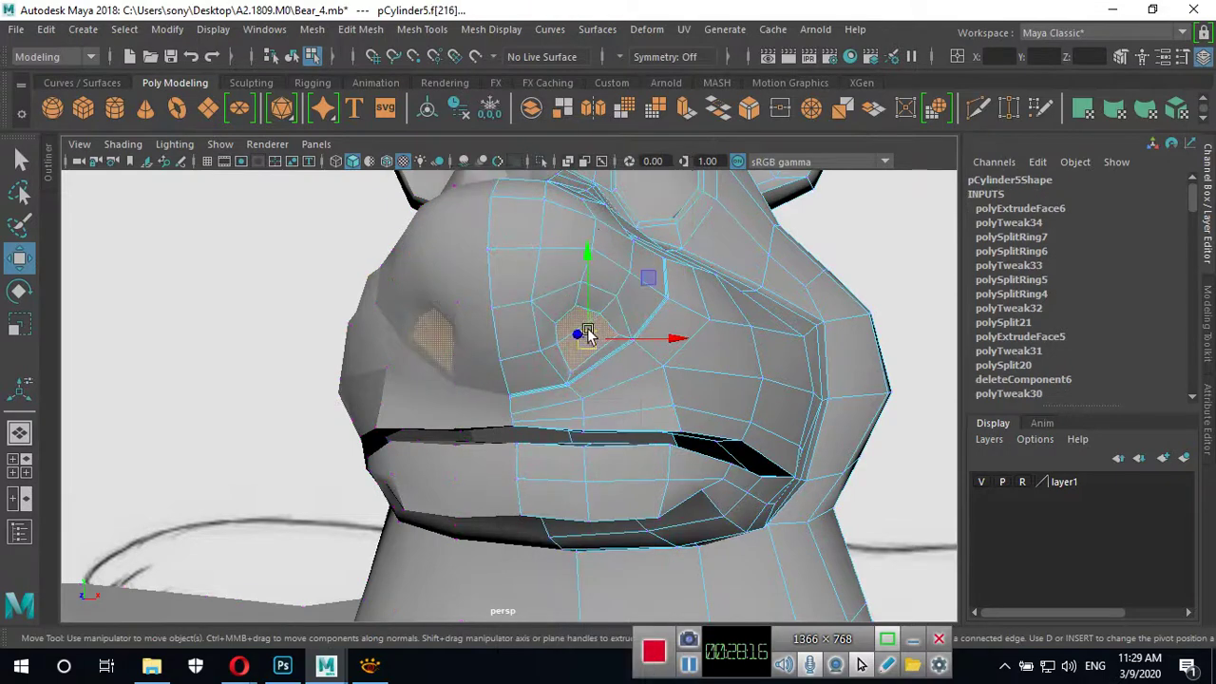
left_click(686, 111)
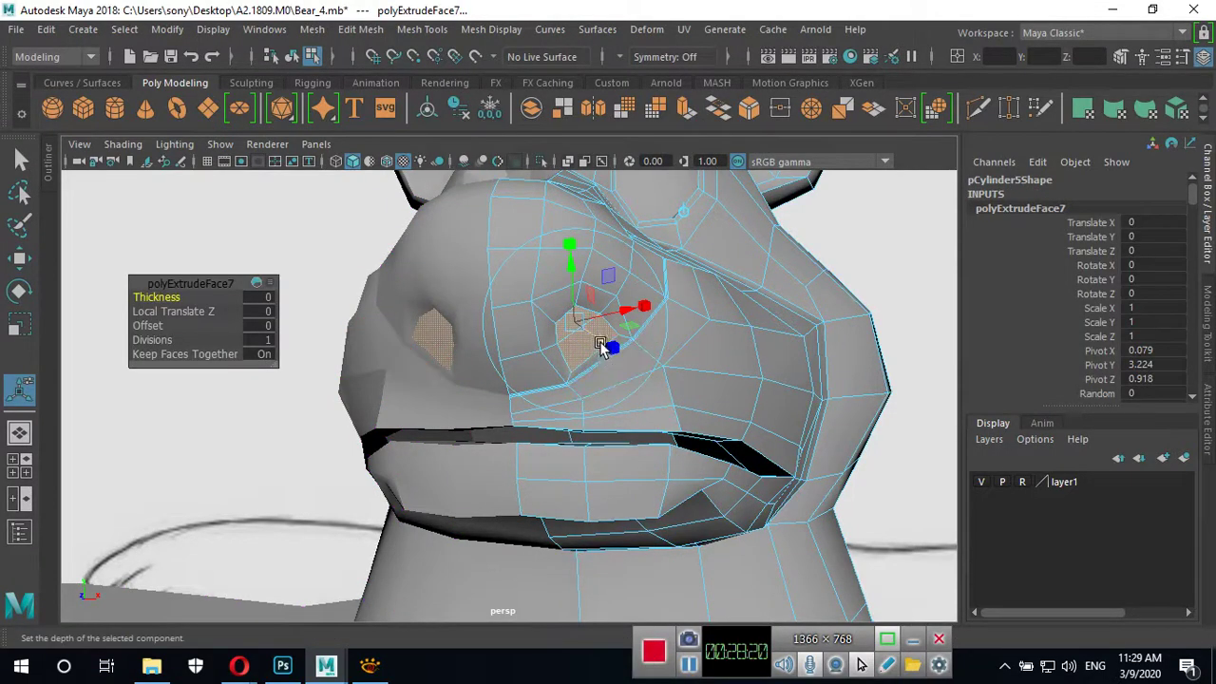
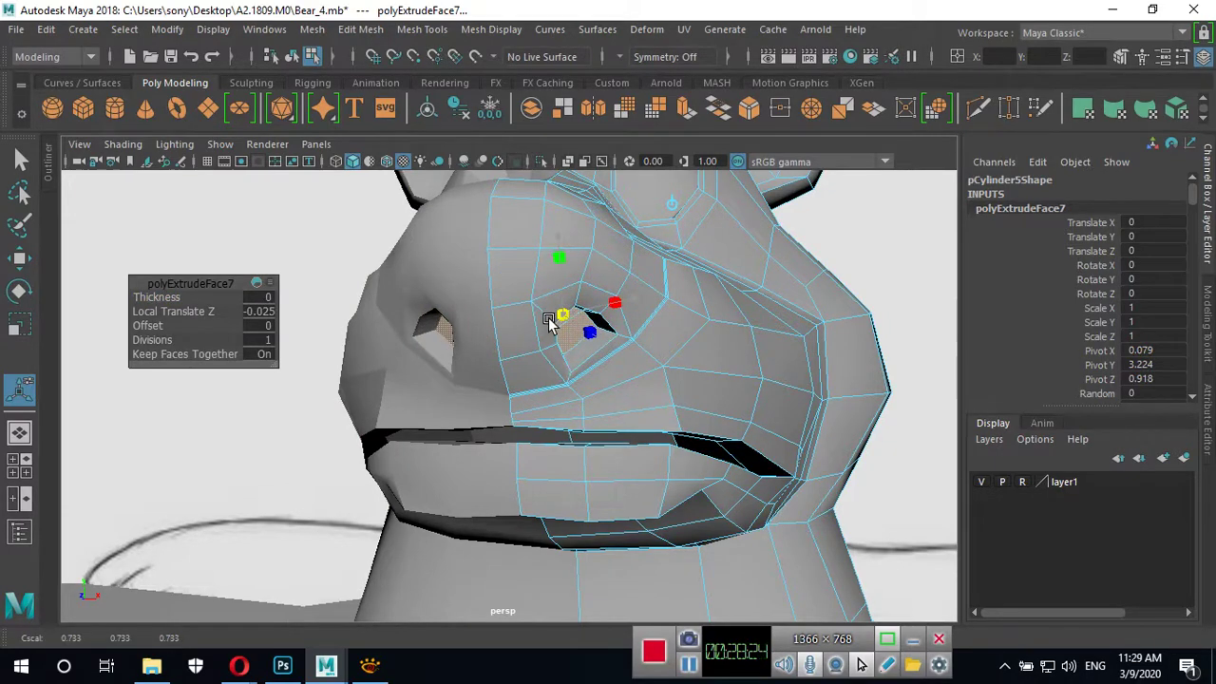
Return to Object Mode and tumble round the bear's head to check the -0.025 nostril recess.
left_click_drag(546, 323, 578, 317, "alt")
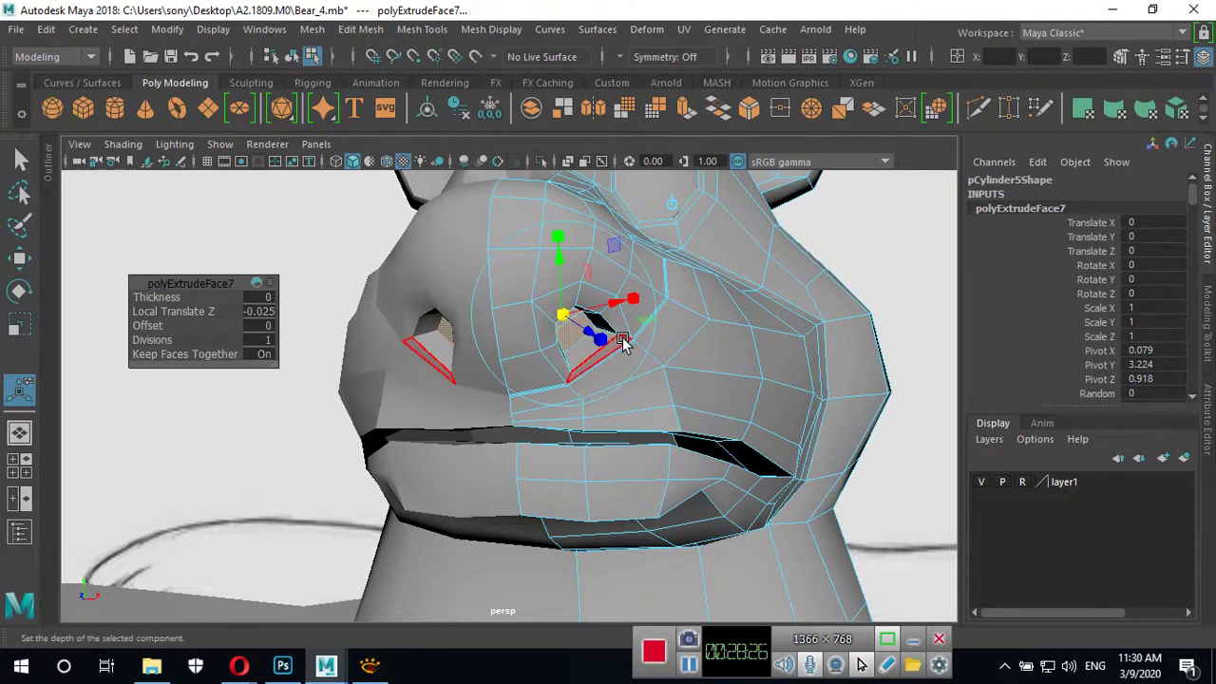
mouse_move(670, 174)
right_mouse_down()
mouse_move(705, 283)
mouse_move(759, 149)
right_mouse_up()
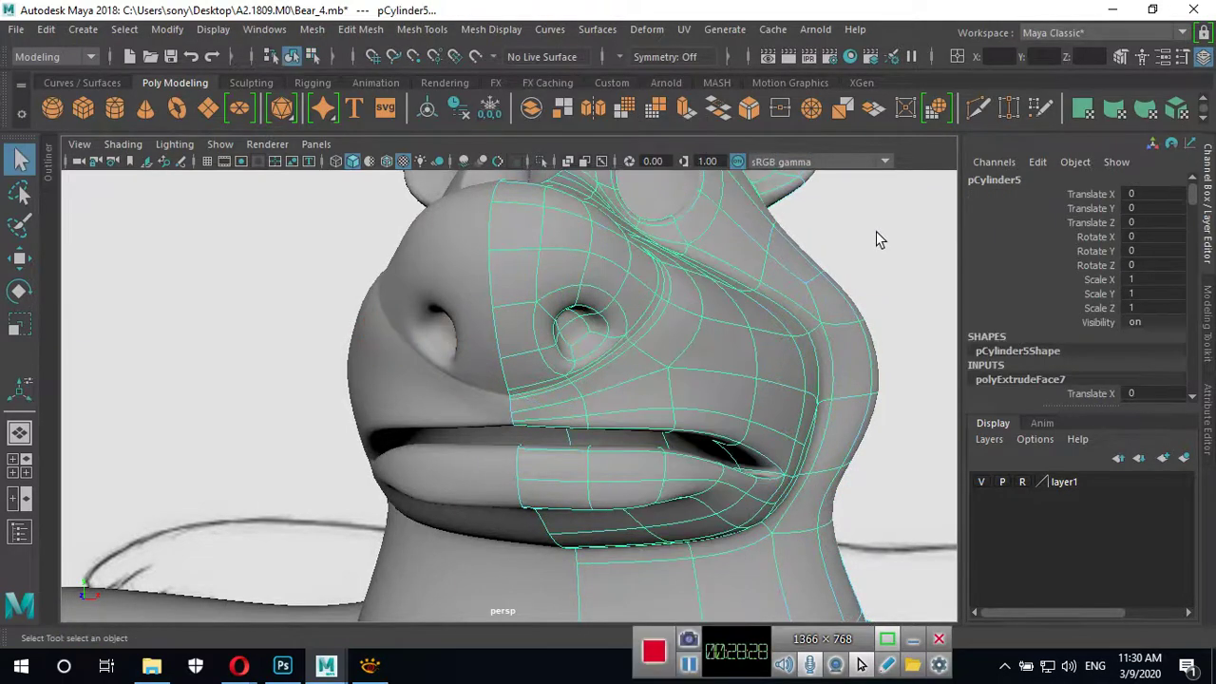
left_click(874, 238)
mouse_move(874, 238)
left_mouse_down("alt")
mouse_move(656, 445)
mouse_move(662, 454)
mouse_move(580, 475)
mouse_move(664, 463)
mouse_move(511, 456)
mouse_move(592, 462)
mouse_move(570, 483)
left_mouse_up("alt")
right_click_drag(570, 482, 483, 447, "alt")
mouse_move(484, 446)
left_mouse_down("alt")
mouse_move(529, 456)
mouse_move(562, 497)
mouse_move(586, 481)
mouse_move(736, 489)
mouse_move(754, 470)
mouse_move(530, 472)
left_mouse_up("alt")
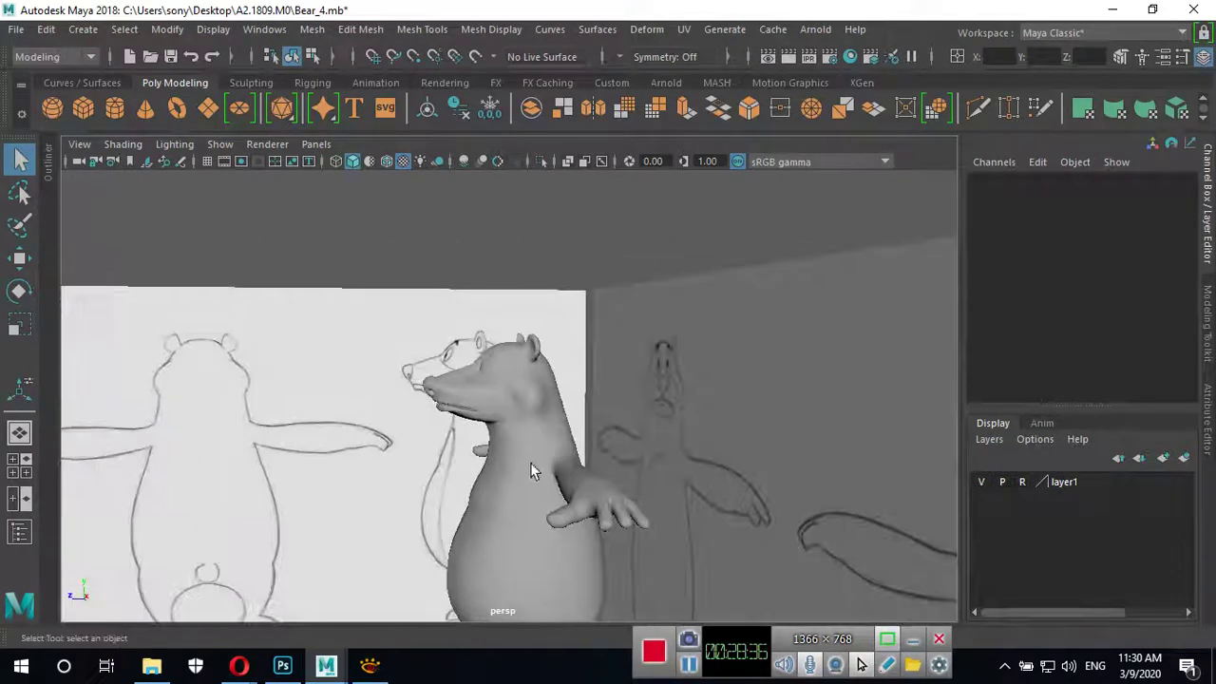
In the side view, turn off X-Ray and start moving nostril vertices with the Move tool.
key("space")
key("space")
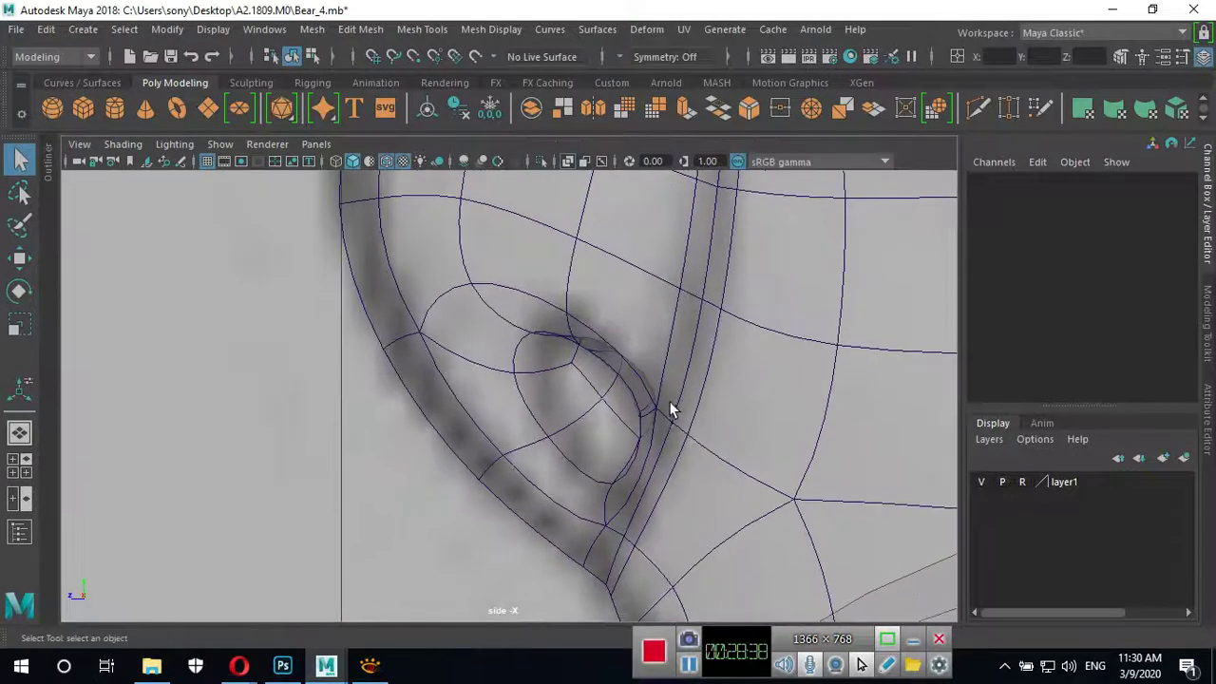
left_click(663, 407)
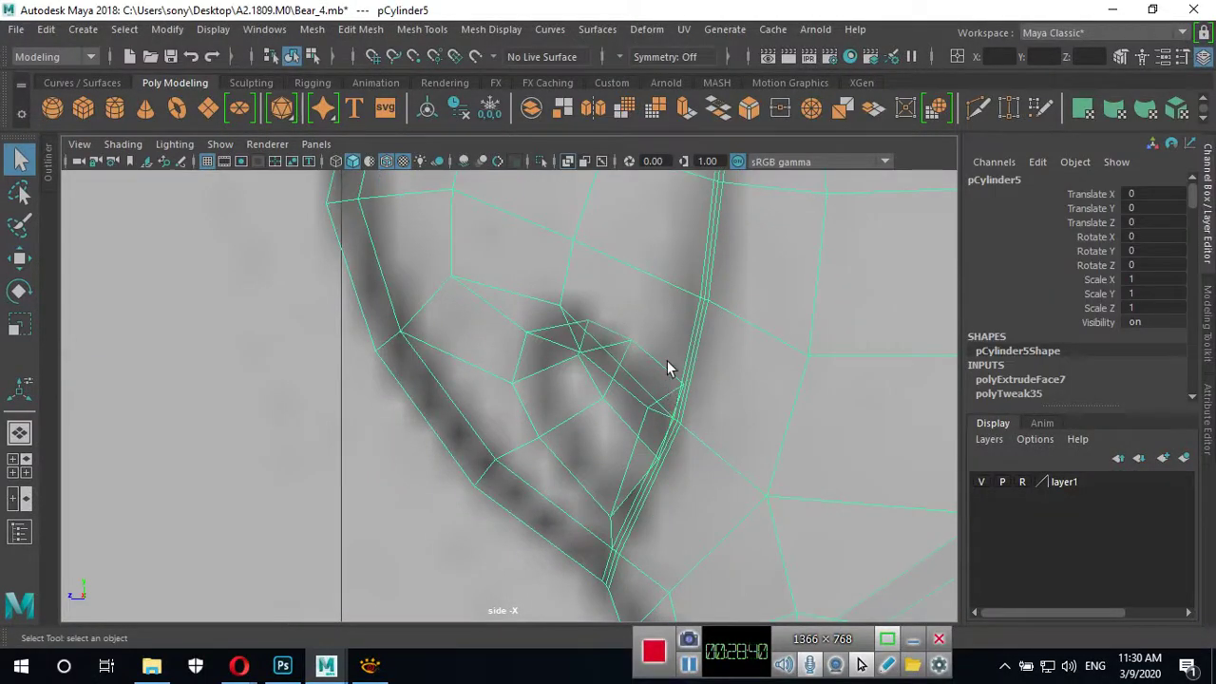
left_click(570, 161)
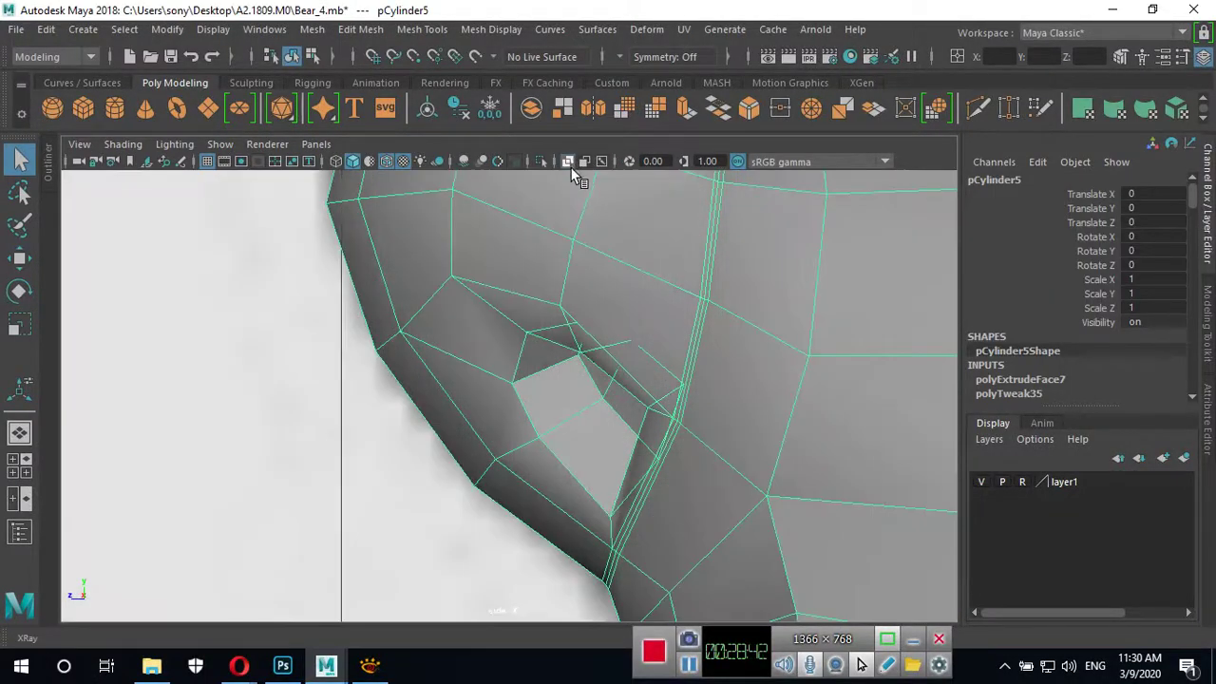
mouse_move(600, 482)
right_mouse_down()
mouse_move(589, 136)
mouse_move(557, 176)
right_mouse_up()
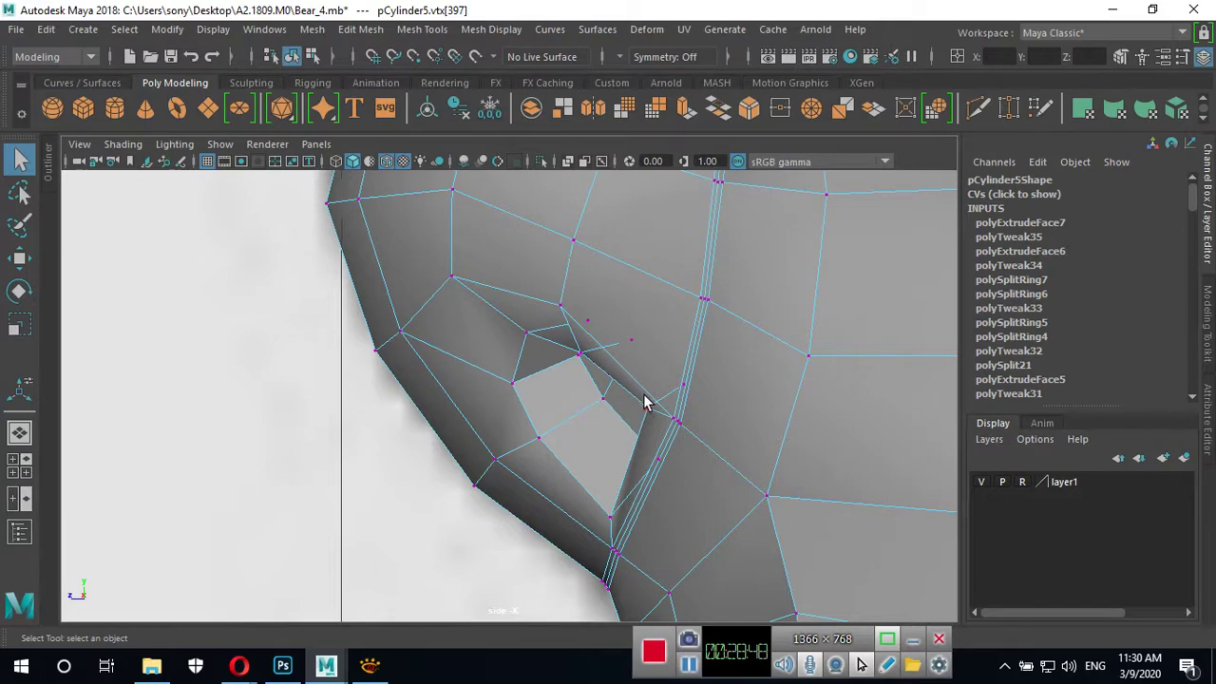
key("w")
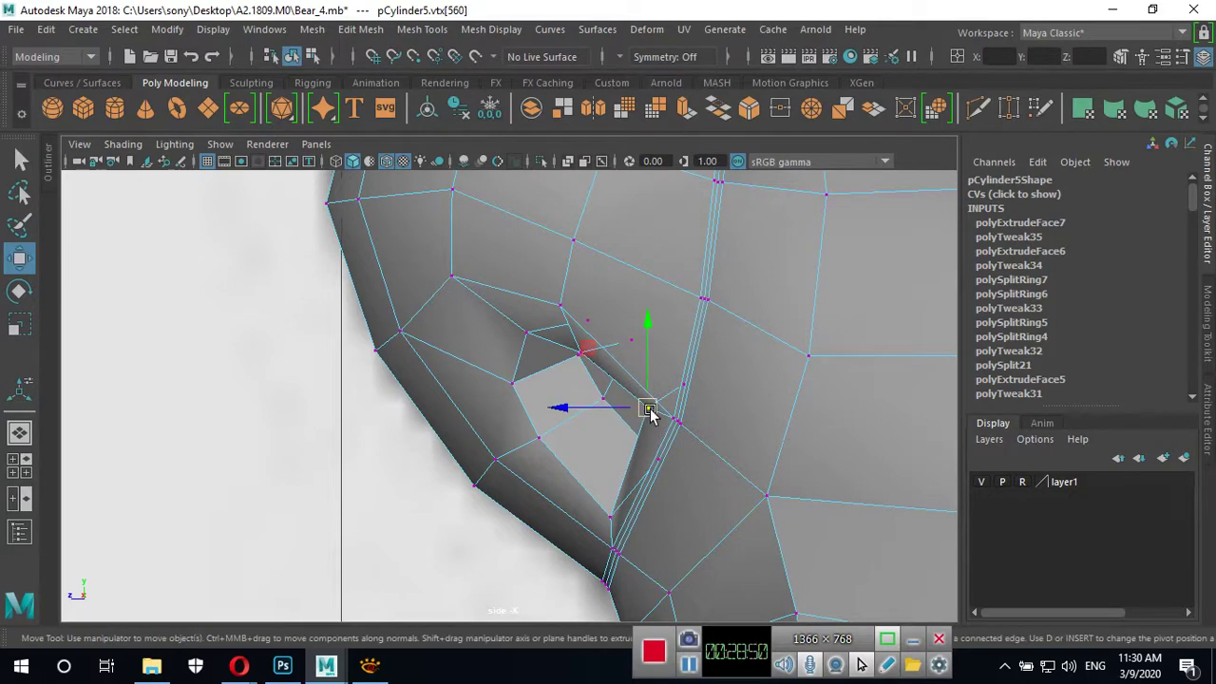
left_click_drag(649, 410, 642, 423)
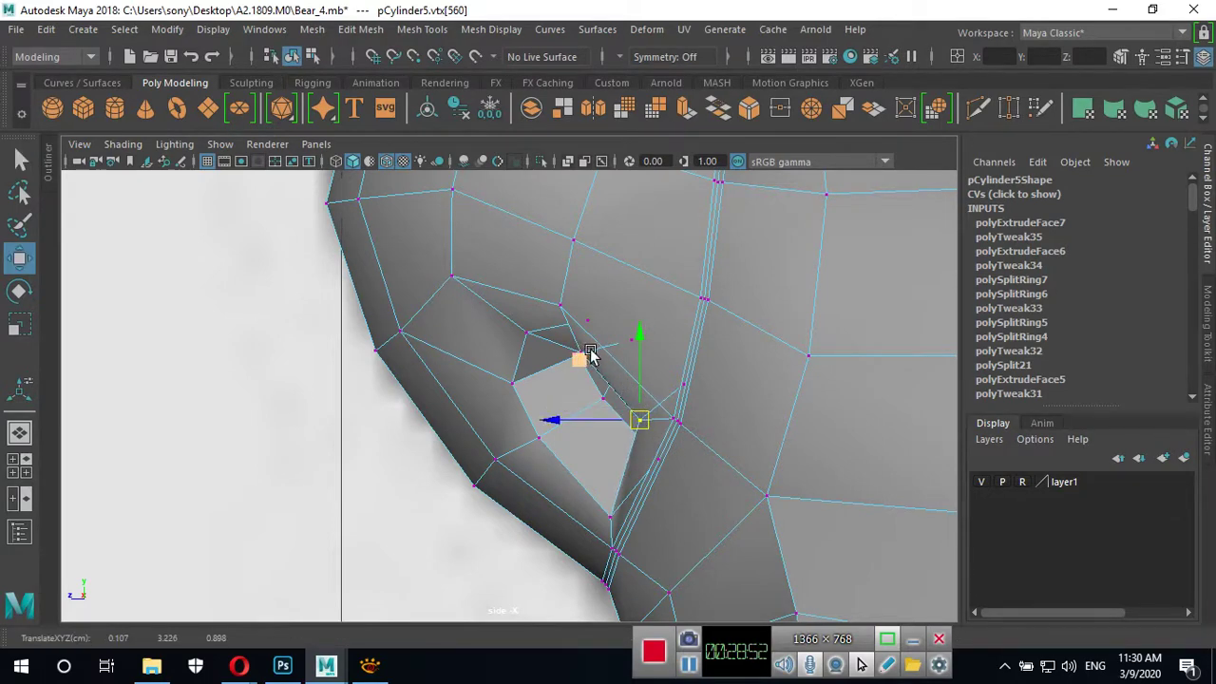
mouse_move(589, 354)
right_mouse_down("alt")
mouse_move(701, 371)
mouse_move(783, 351)
right_mouse_up("alt")
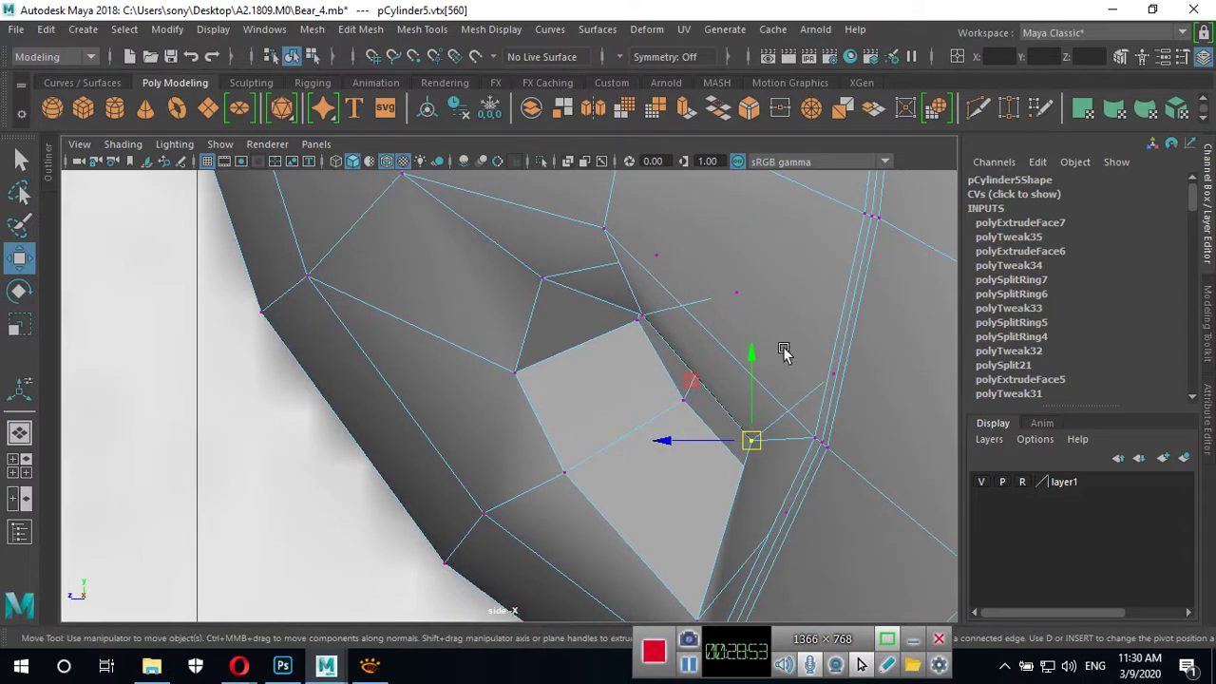
Pull nostril vertices 556 and 558 down to reshape the nostril edge.
left_click(646, 317)
left_click_drag(643, 316, 630, 330)
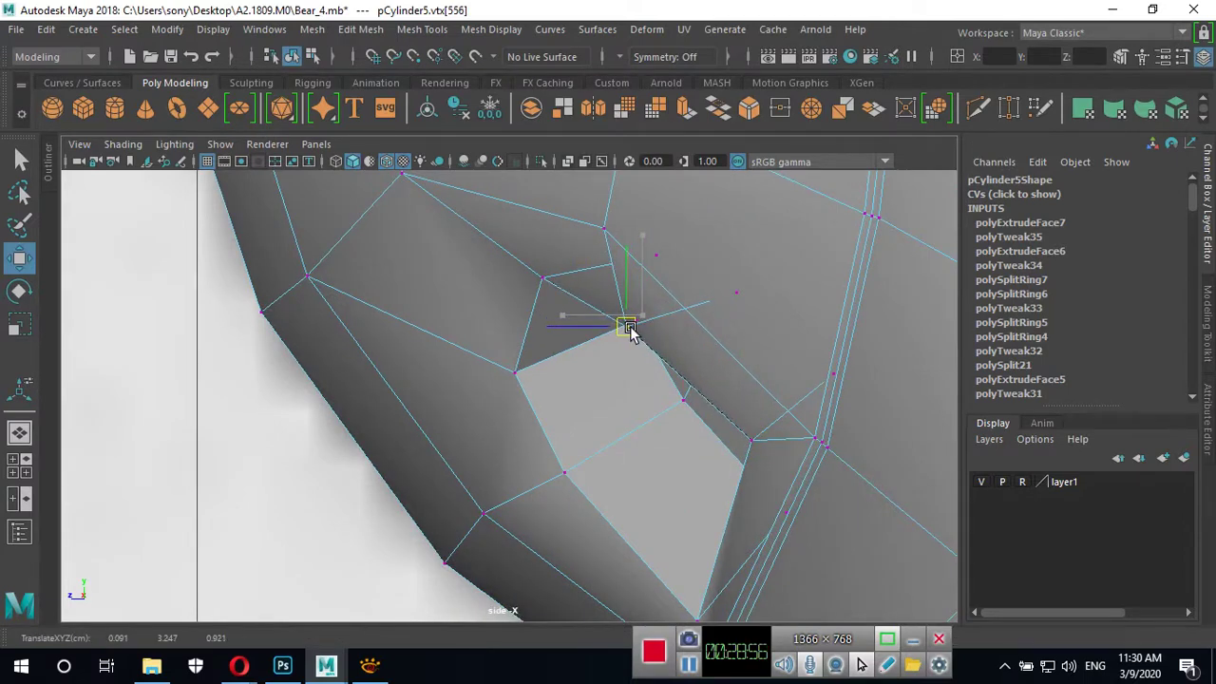
left_click(541, 278)
left_click_drag(540, 281, 542, 295)
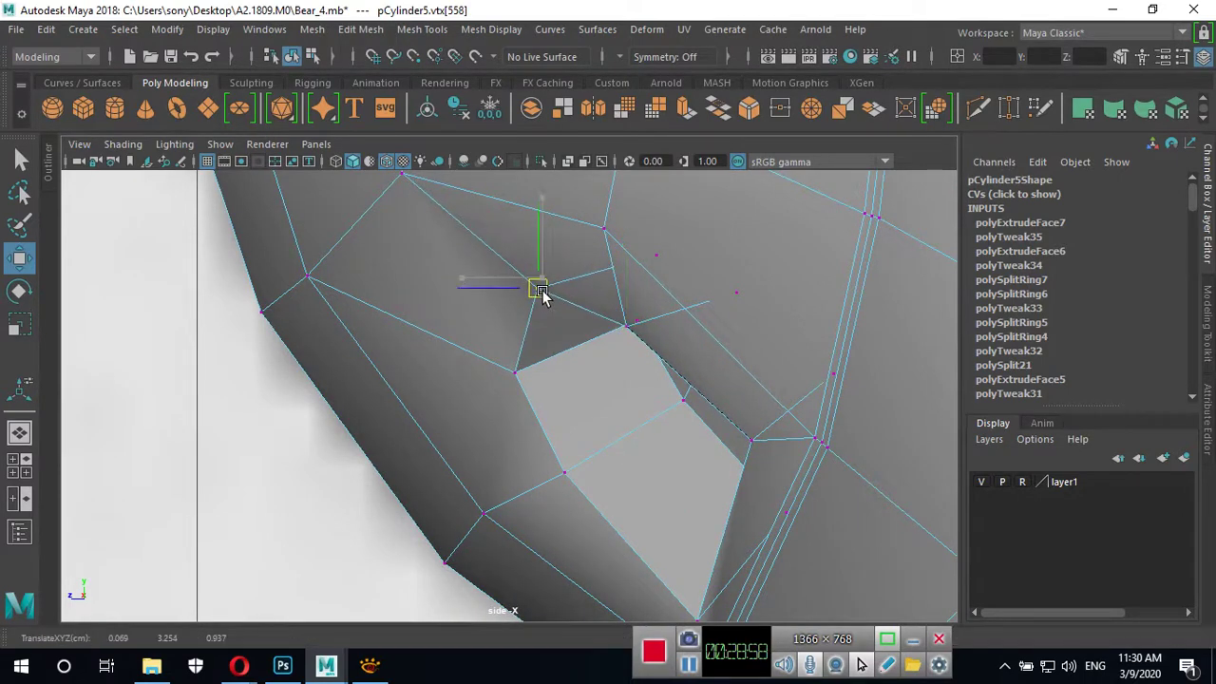
middle_click_drag(654, 515, 636, 400, "alt")
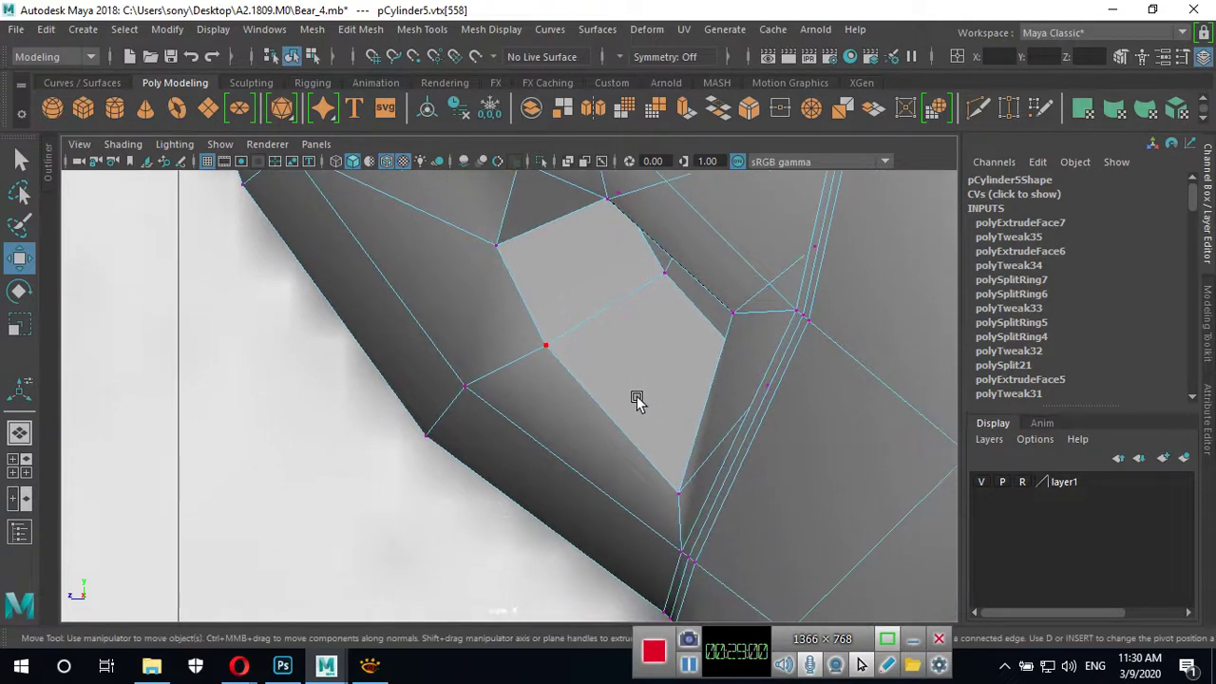
left_click(676, 482)
Move nostril vertices 559 and 557 to the right to refine the outline.
left_click(488, 243)
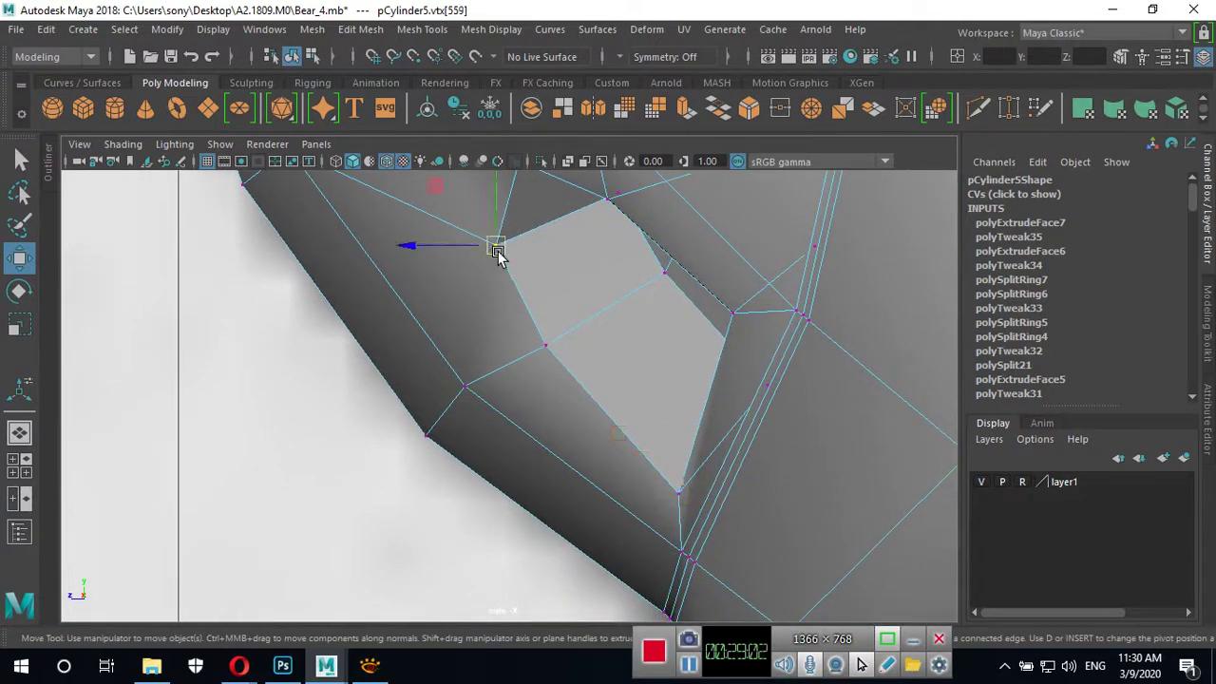
left_click_drag(497, 251, 531, 265)
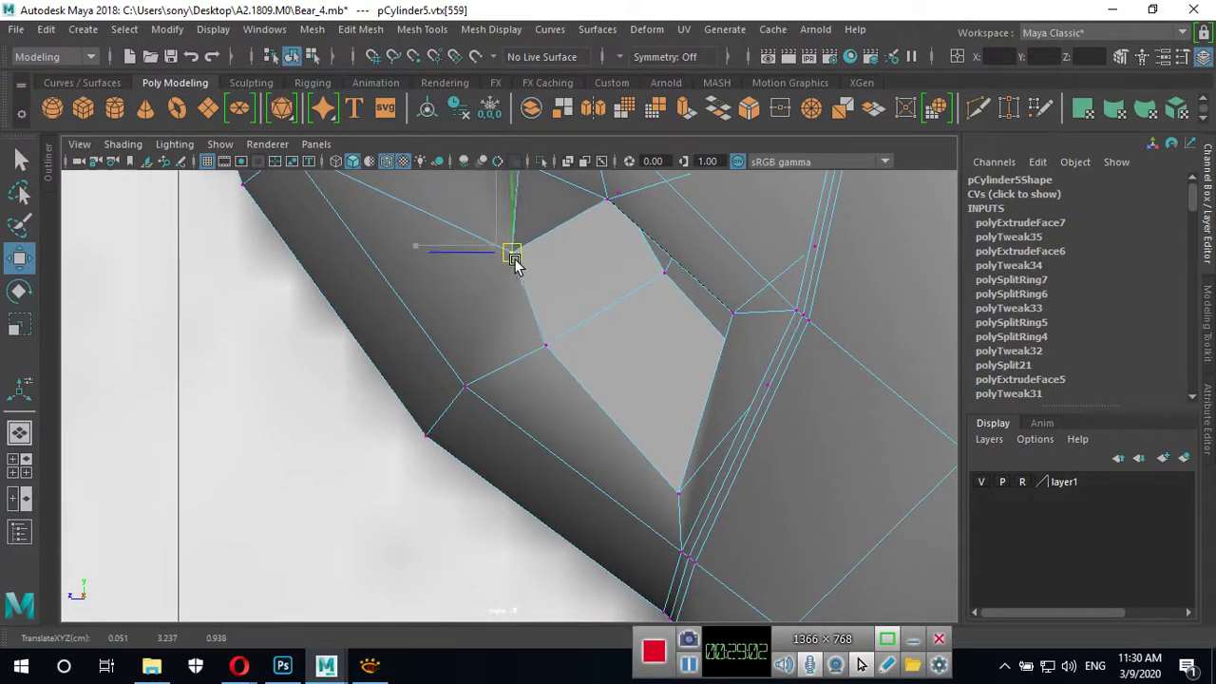
left_click(546, 345)
left_click_drag(546, 345, 570, 348)
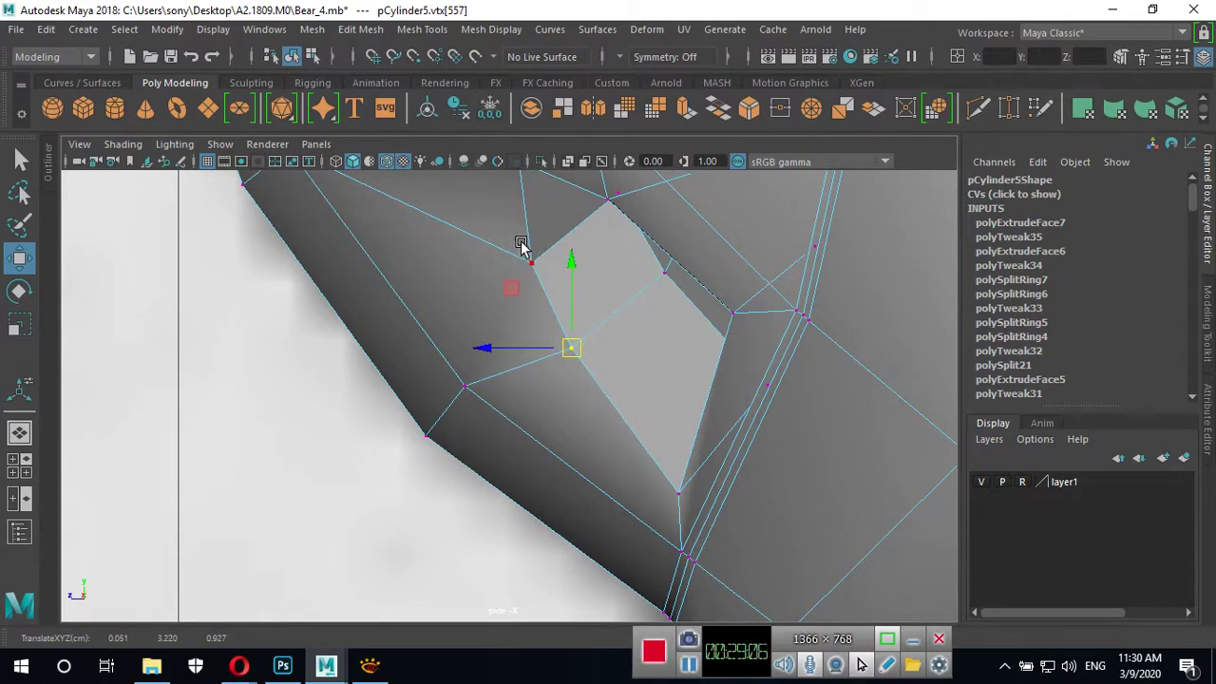
middle_click_drag(588, 249, 570, 345, "alt")
left_click(498, 259)
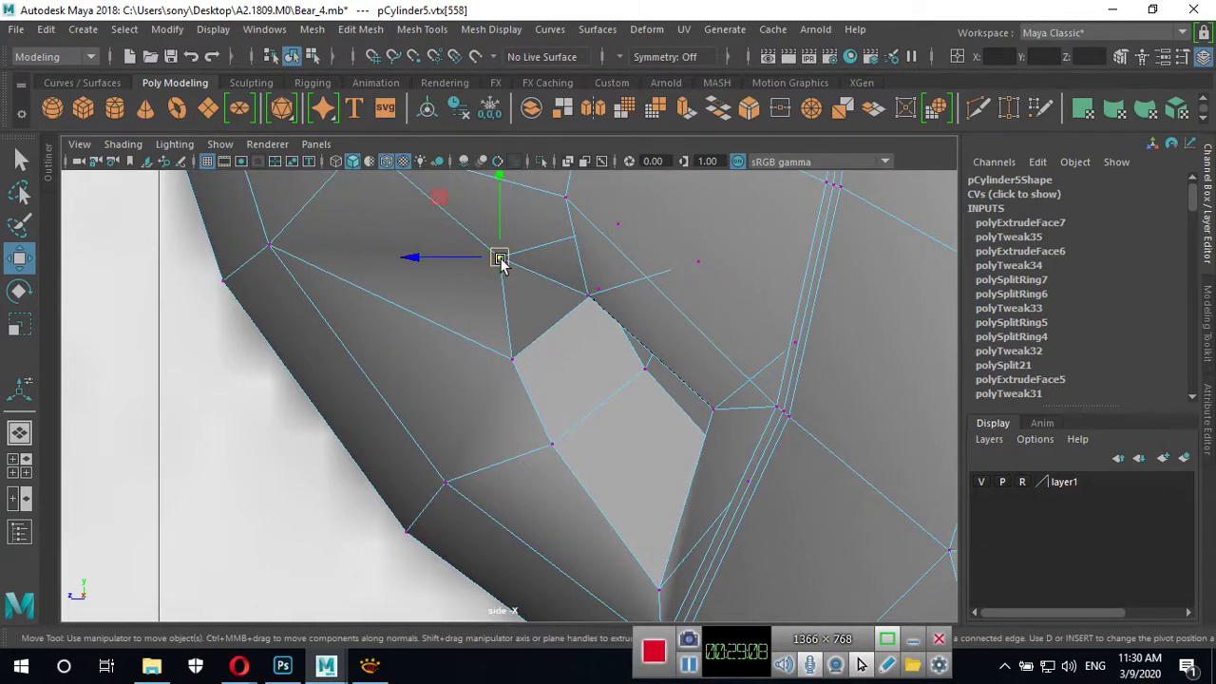
key("space")
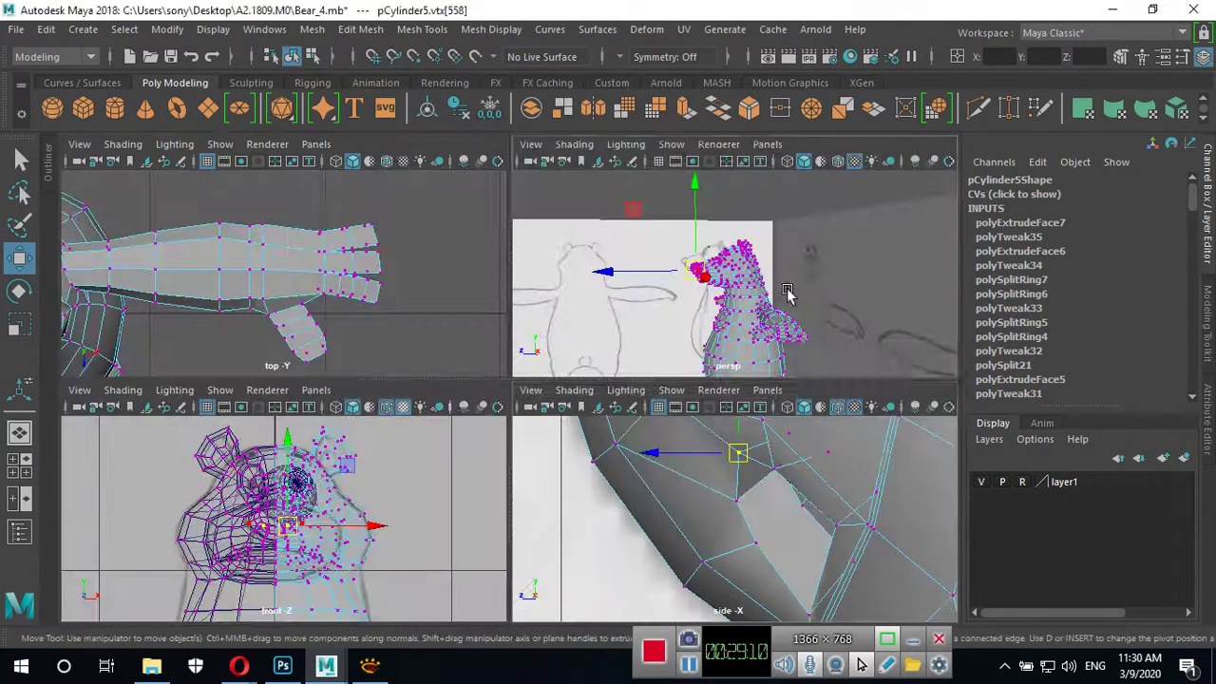
key("space")
left_click_drag(787, 293, 566, 446, "alt")
right_click(566, 446)
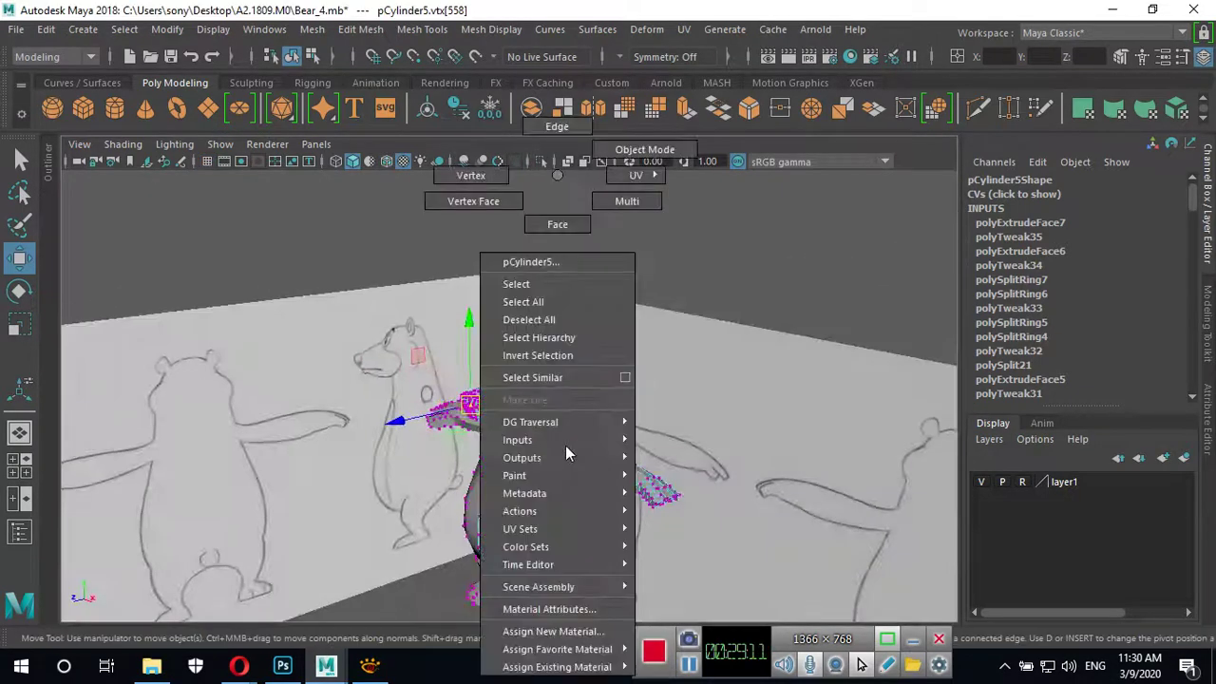
left_click(644, 155)
left_click_drag(719, 236, 517, 481, "alt")
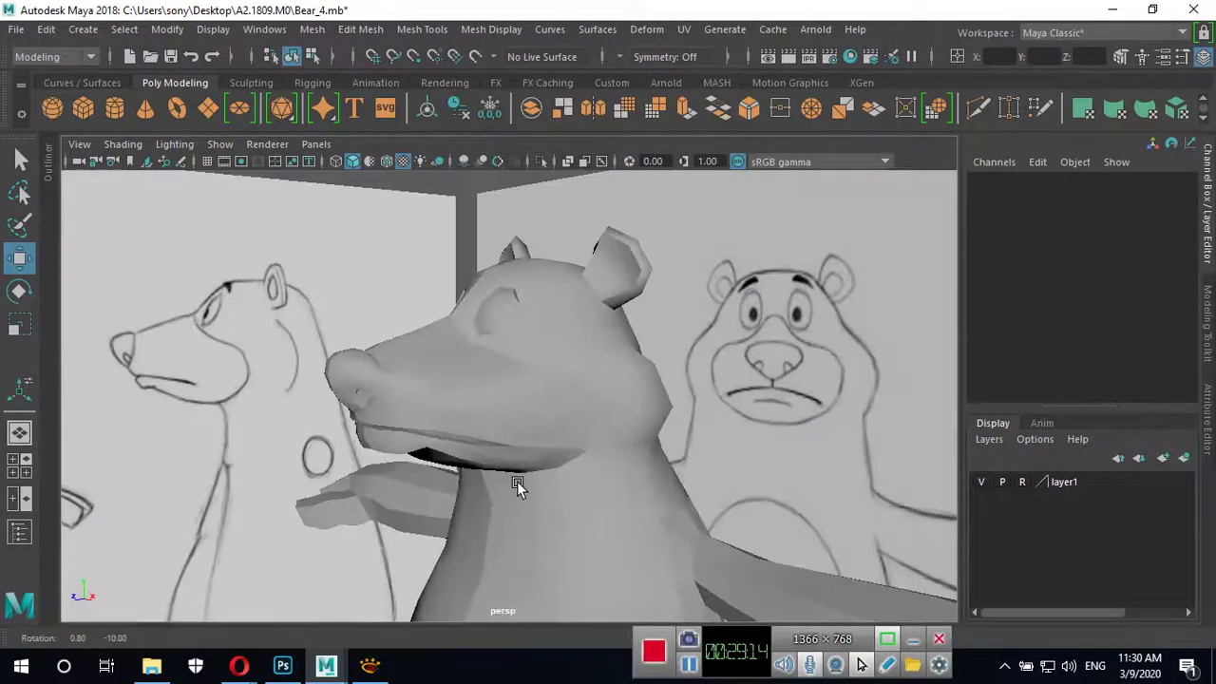
left_click(517, 480)
right_click_drag(517, 409, 401, 445, "alt")
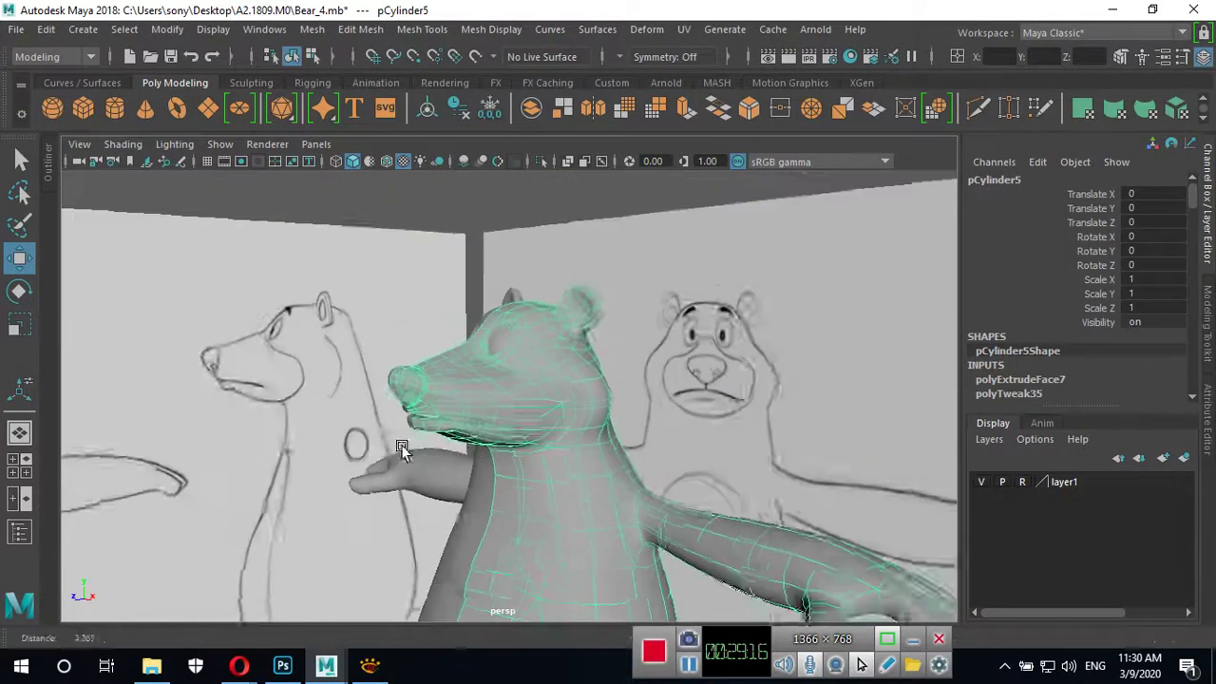
left_click(575, 204)
mouse_move(559, 498)
left_mouse_down("alt")
mouse_move(660, 477)
mouse_move(499, 506)
mouse_move(719, 549)
mouse_move(654, 526)
mouse_move(695, 524)
mouse_move(583, 503)
mouse_move(490, 516)
left_mouse_up("alt")
scroll(703, 546, "down", 3)
left_click(555, 528)
key("space")
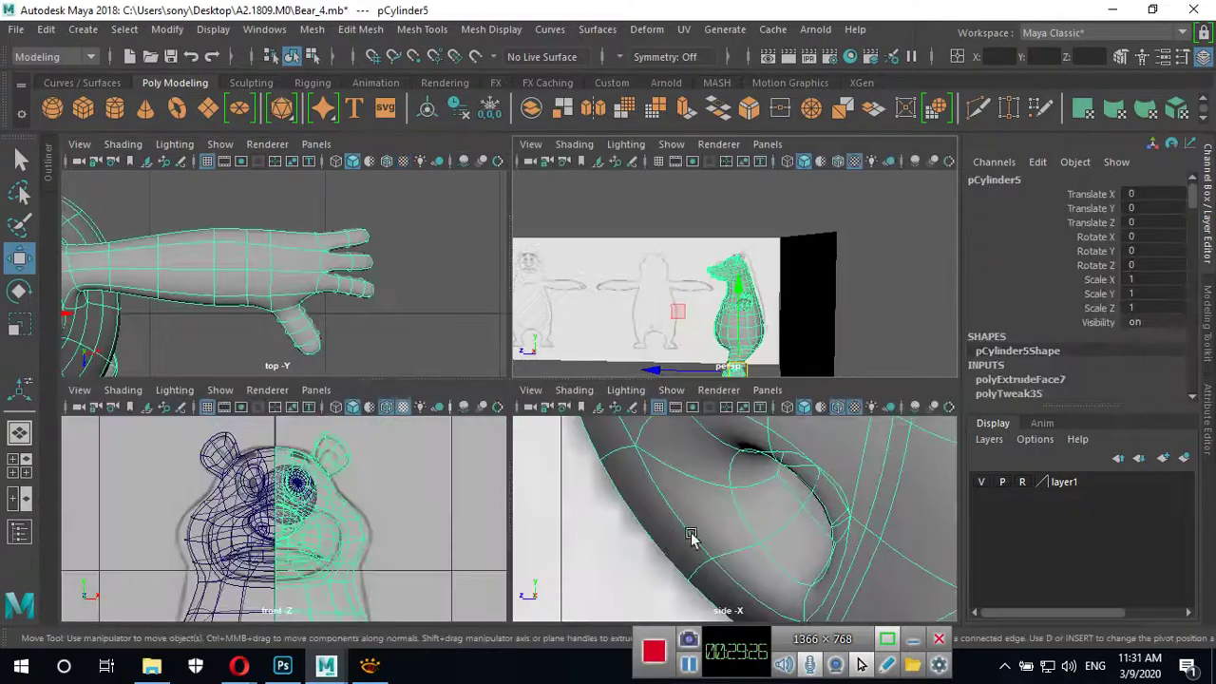
key("space")
scroll(798, 530, "down", 3)
right_click_drag(453, 437, 1030, 543, "alt")
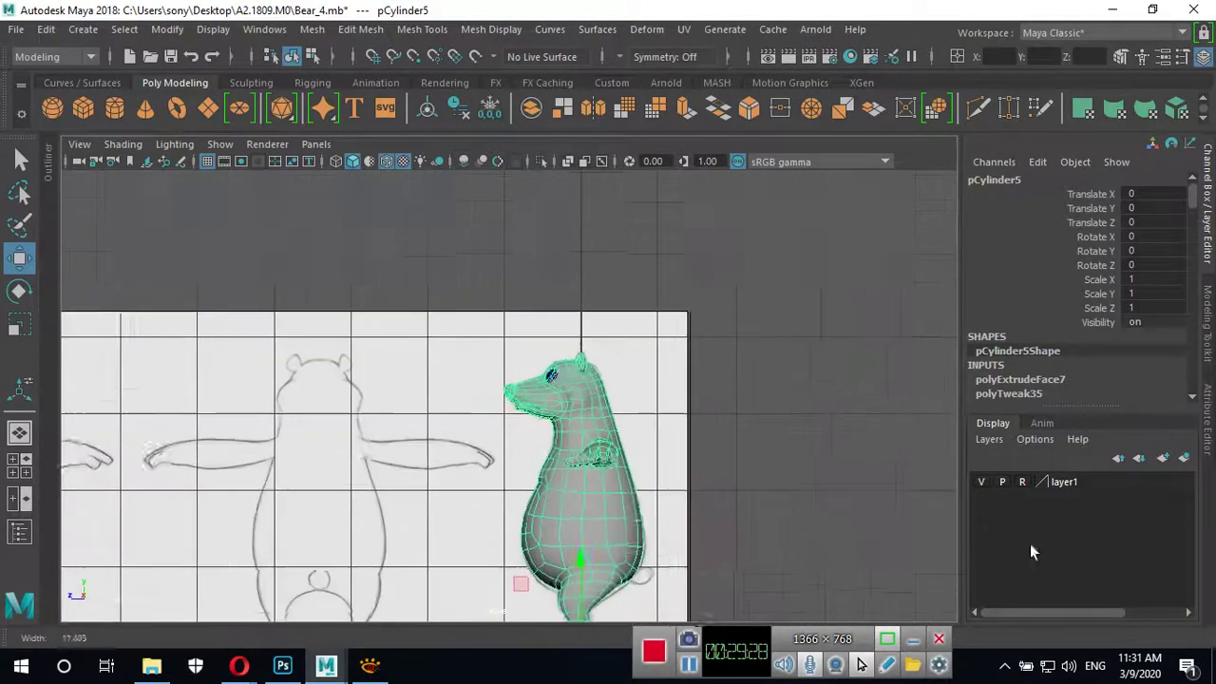
middle_click_drag(1029, 544, 523, 329, "alt")
scroll(523, 329, "up", 5)
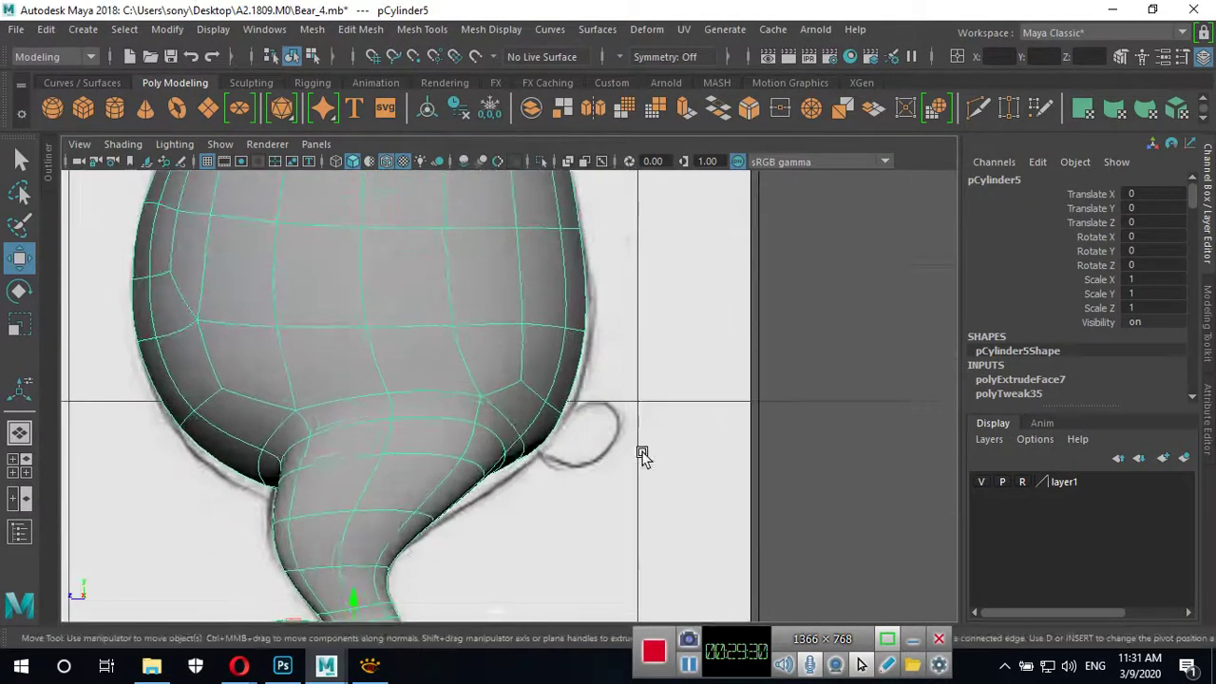
key("space")
key("space")
key("space")
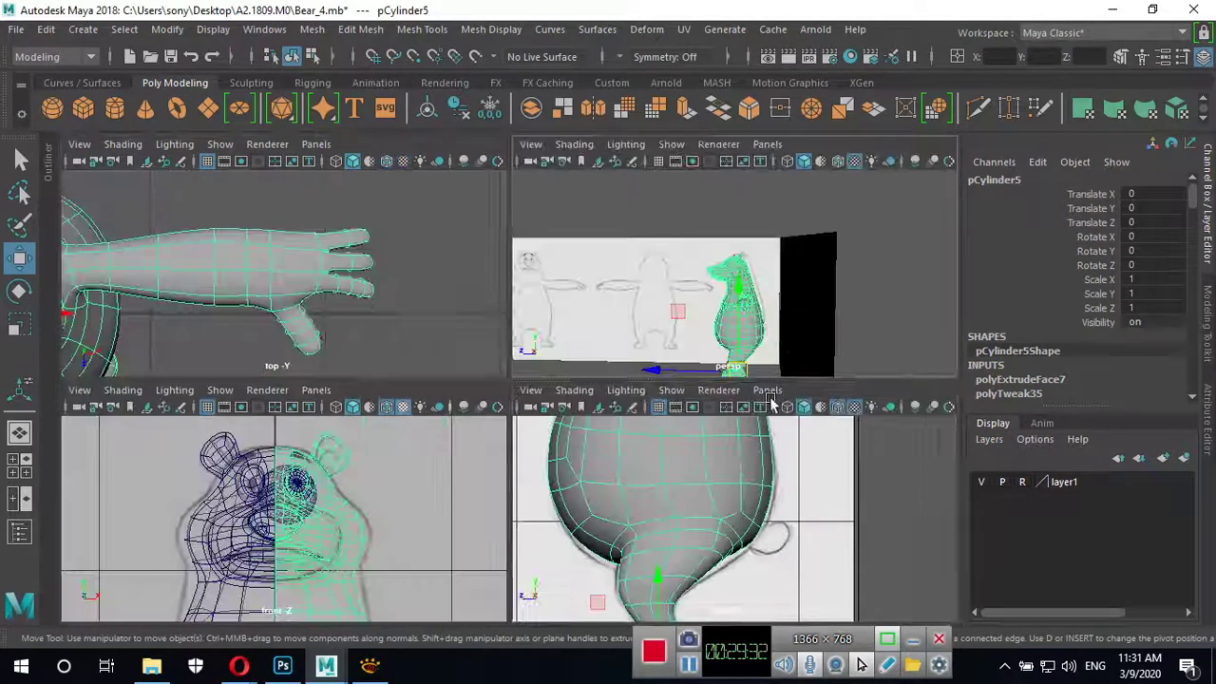
key("space")
left_click_drag(665, 529, 503, 526, "alt")
right_click_drag(503, 526, 719, 557, "alt")
left_click_drag(720, 557, 584, 445, "alt")
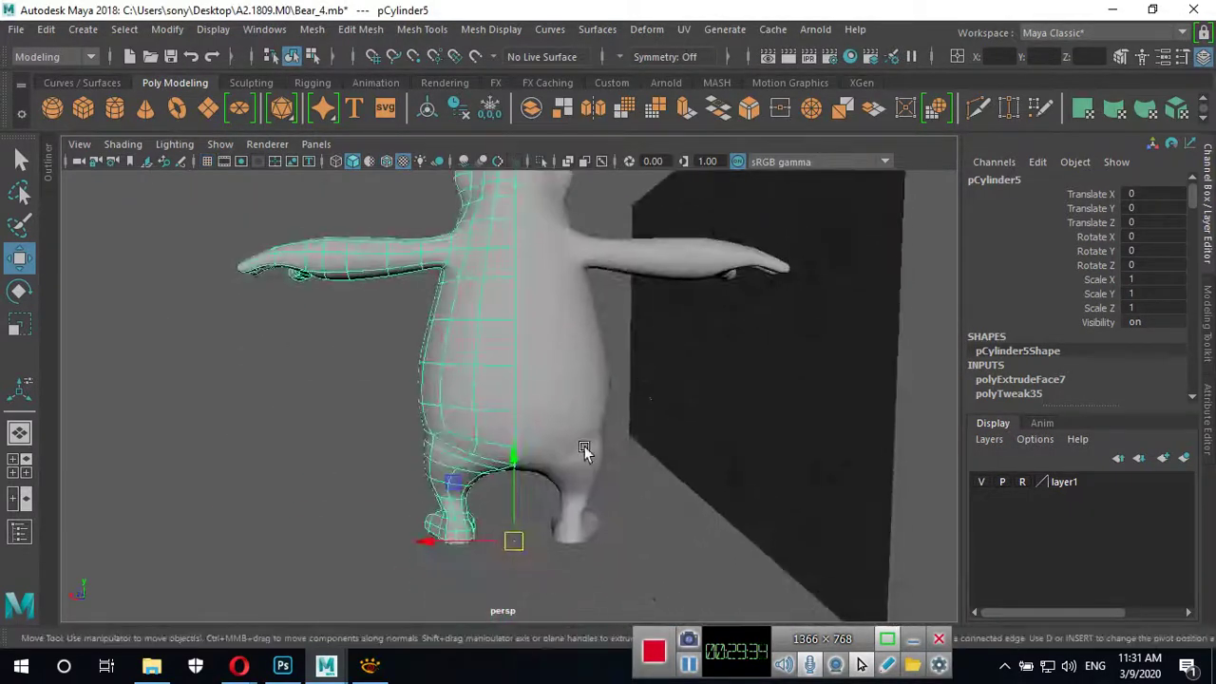
key("space")
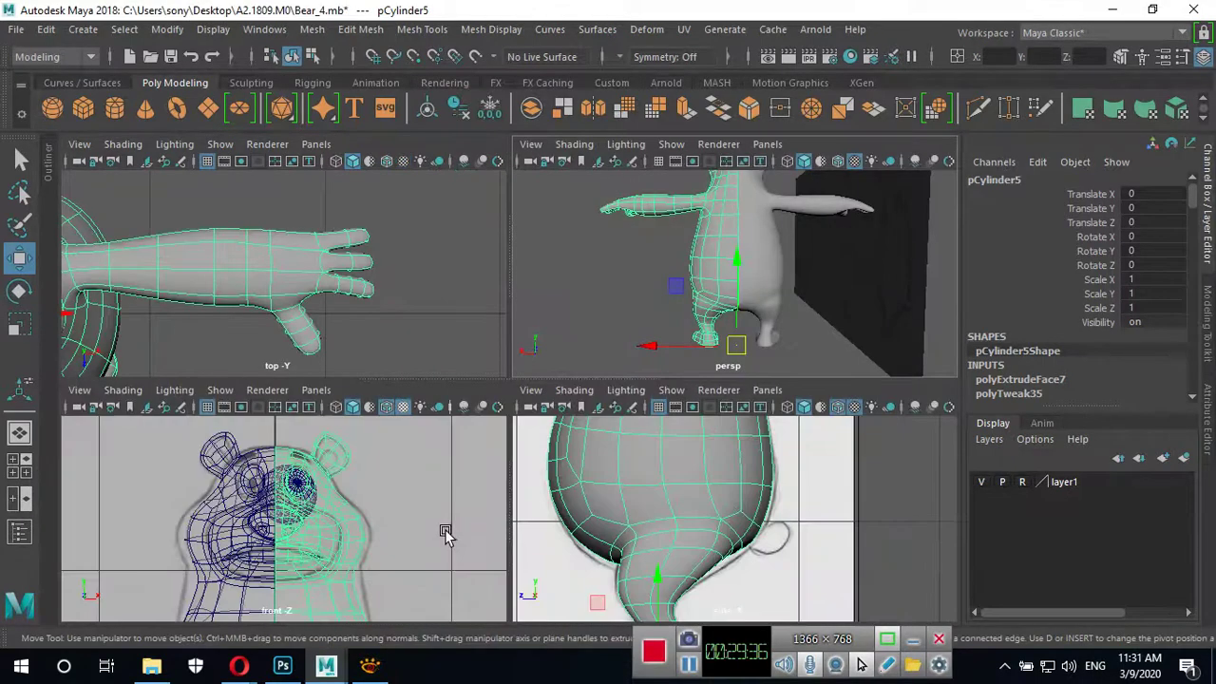
key("space")
right_click_drag(706, 532, 801, 523, "alt")
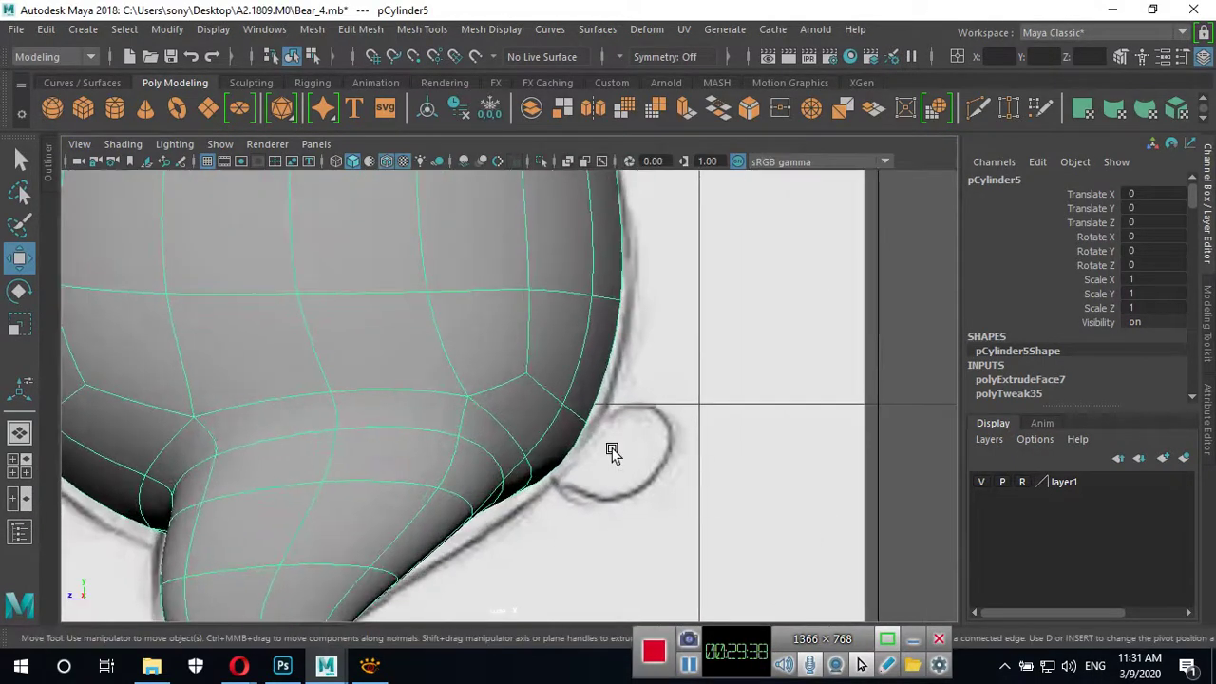
key("1")
right_click_drag(537, 243, 485, 176)
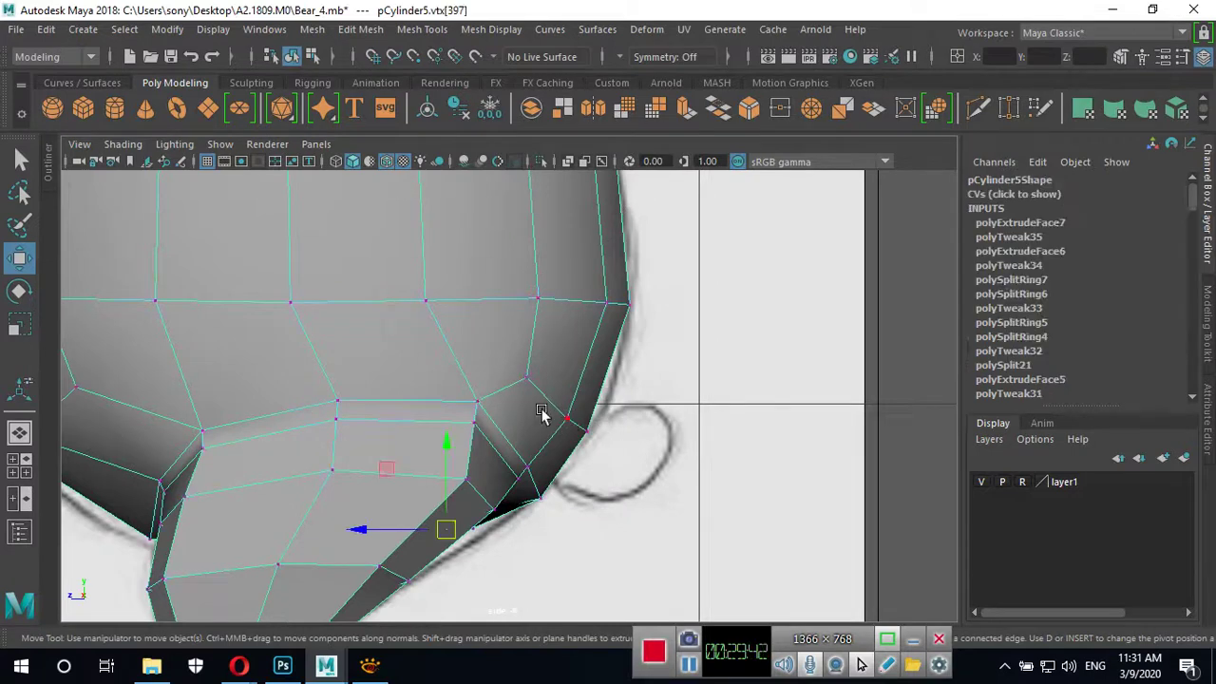
Raise two lower-body outline vertices and adjust the hip-corner vertex toward the sketch.
left_click(567, 419)
left_click_drag(576, 427, 591, 407)
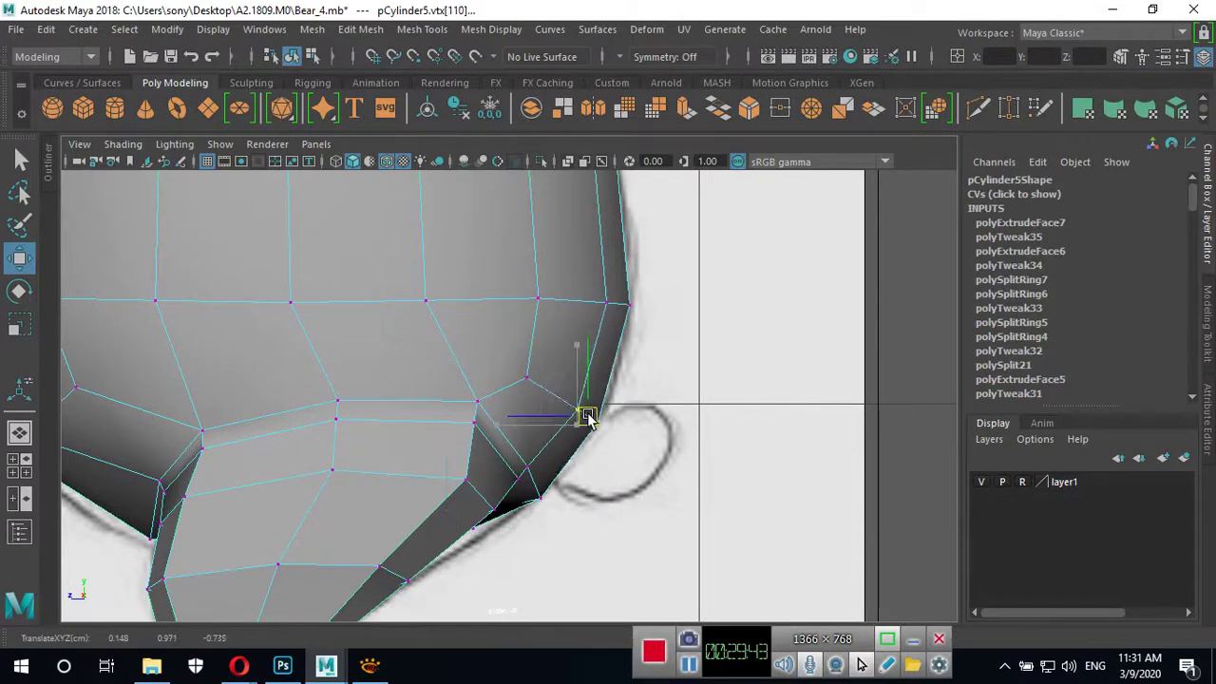
left_click(527, 375)
left_click_drag(527, 377, 529, 359)
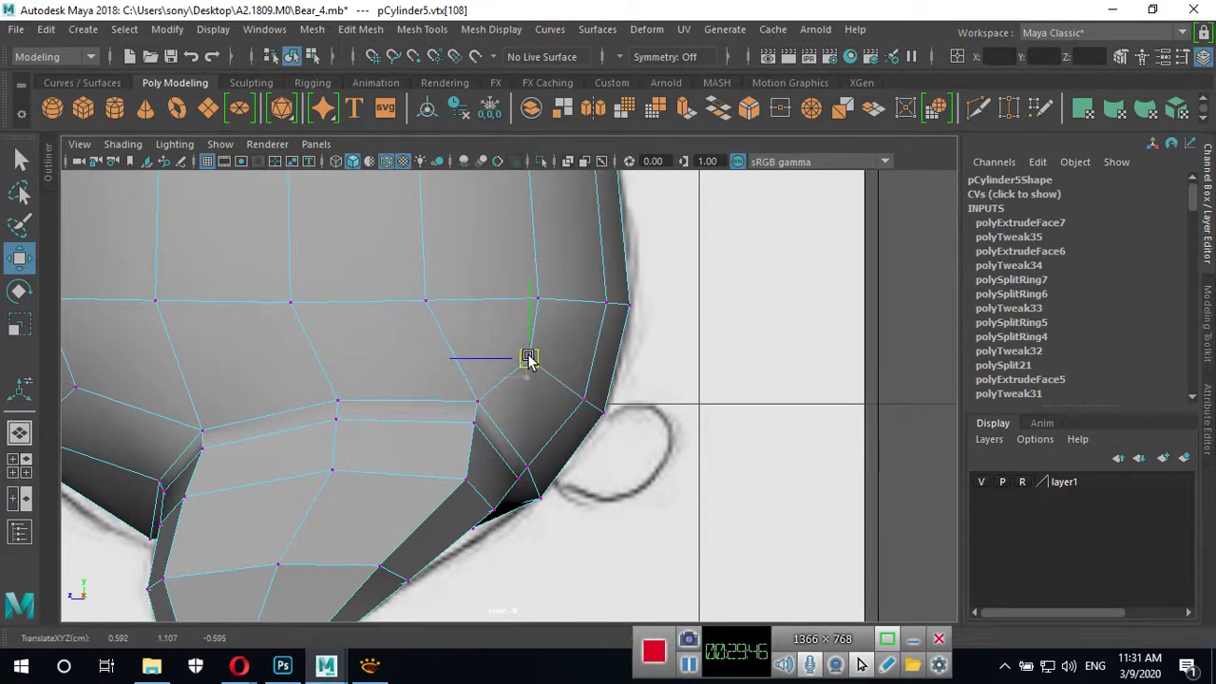
left_click(540, 495)
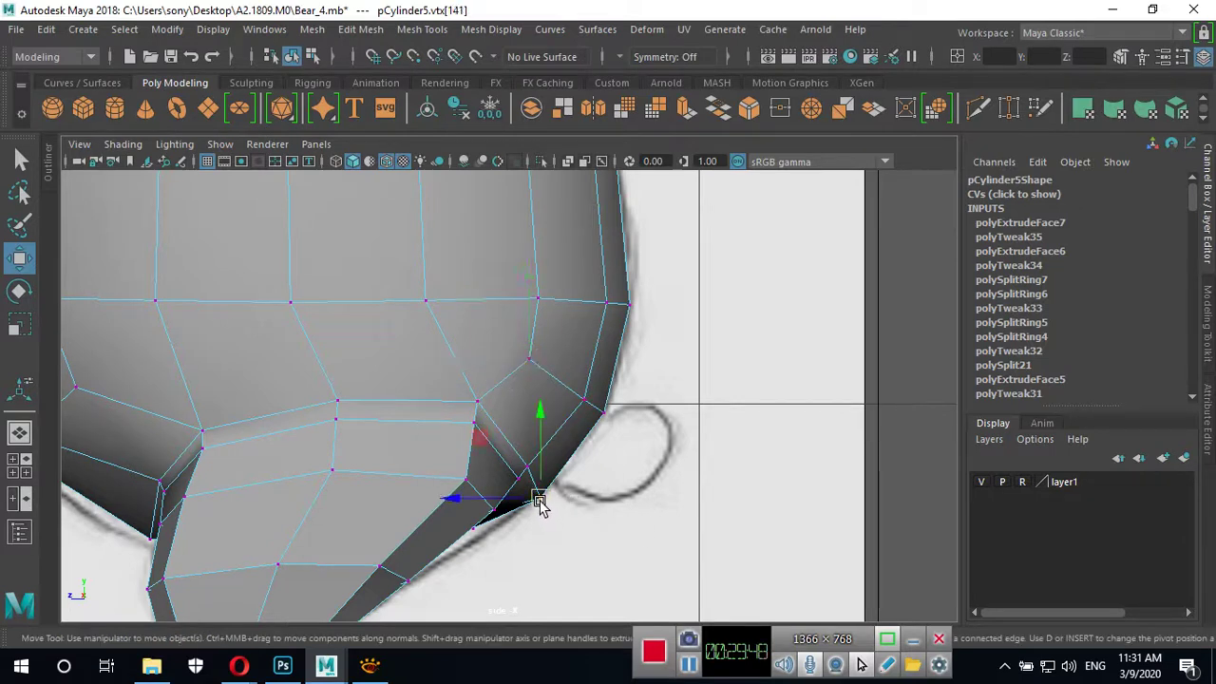
left_click_drag(541, 495, 545, 497)
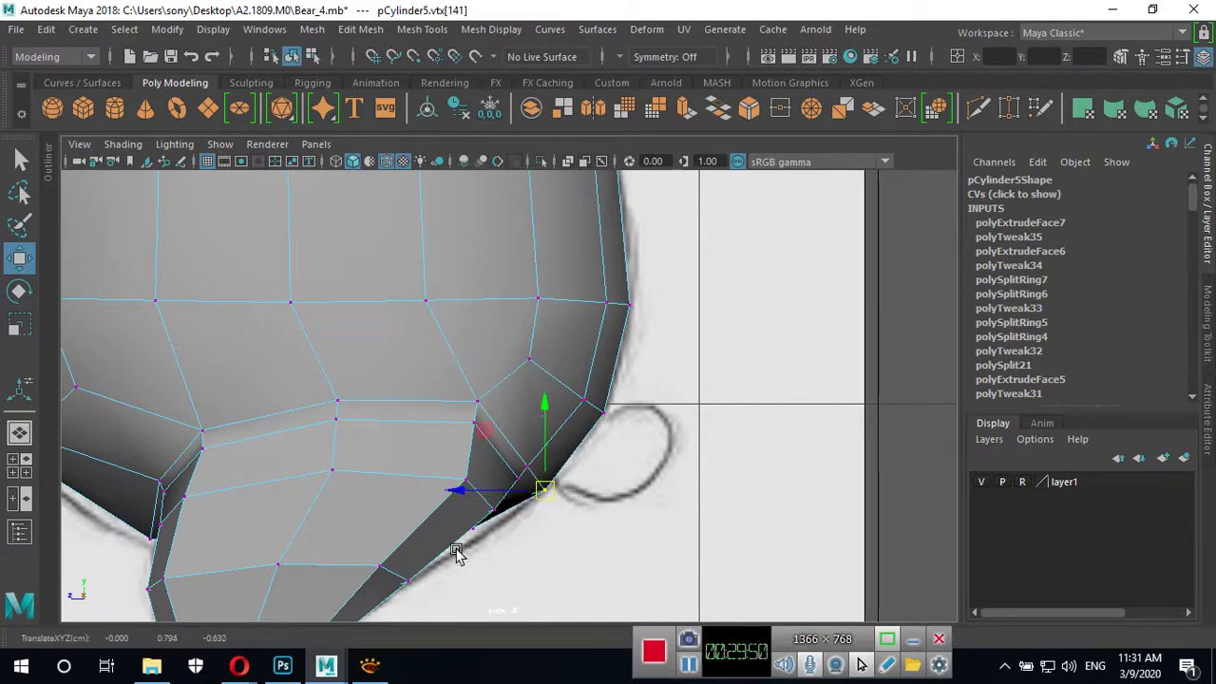
With X-ray on, move more lower-body edge vertices onto the sketch line.
left_click(568, 162)
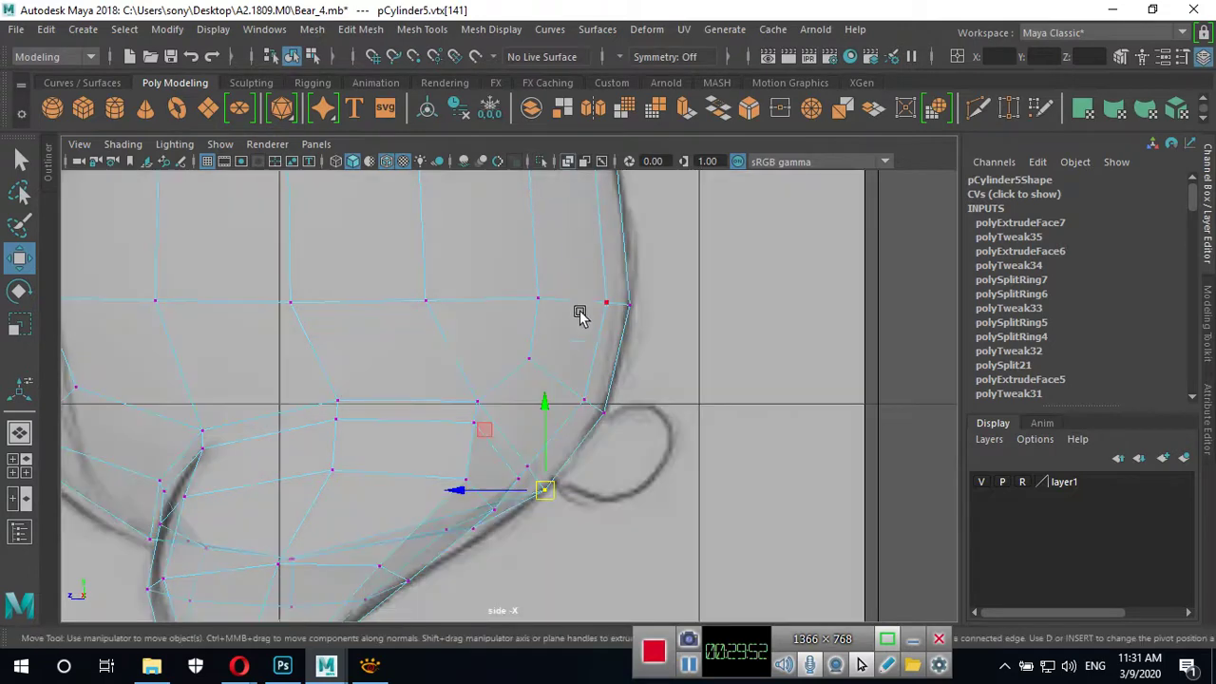
middle_click_drag(546, 504, 556, 353, "alt")
scroll(809, 323, "up", 2)
middle_click_drag(809, 323, 751, 418, "alt")
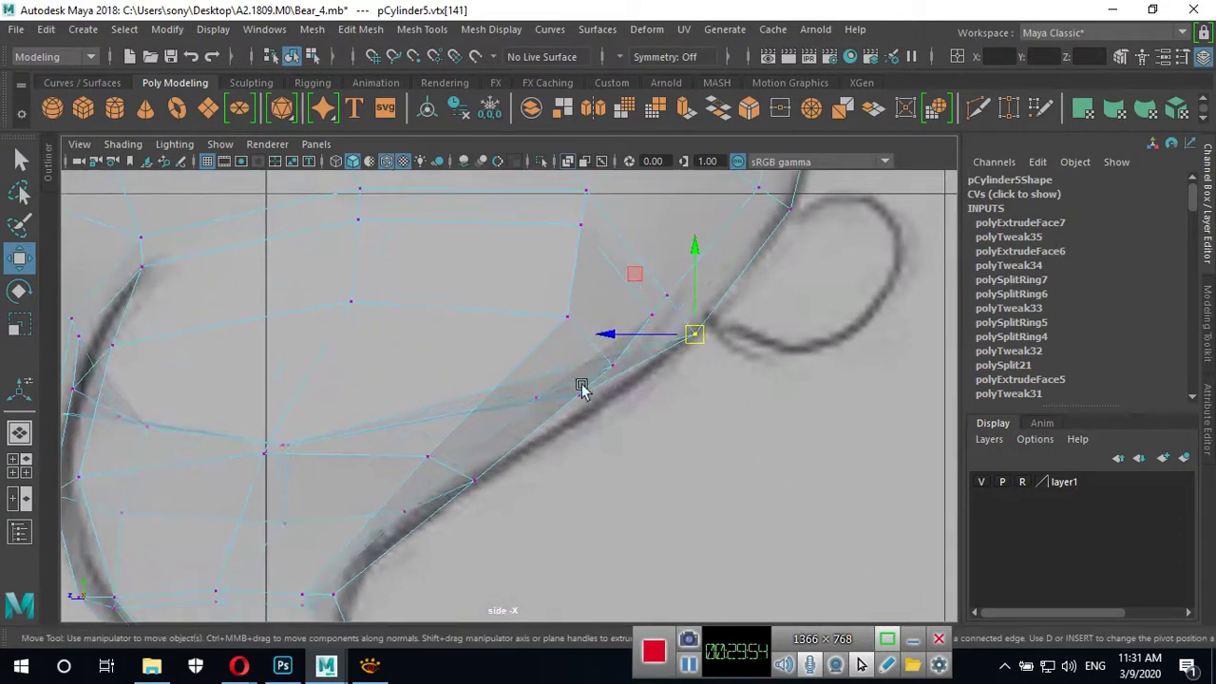
left_click(574, 398)
mouse_move(576, 400)
left_mouse_down()
mouse_move(579, 414)
mouse_move(515, 410)
mouse_move(533, 433)
left_mouse_up()
left_click(532, 399)
left_click(650, 315)
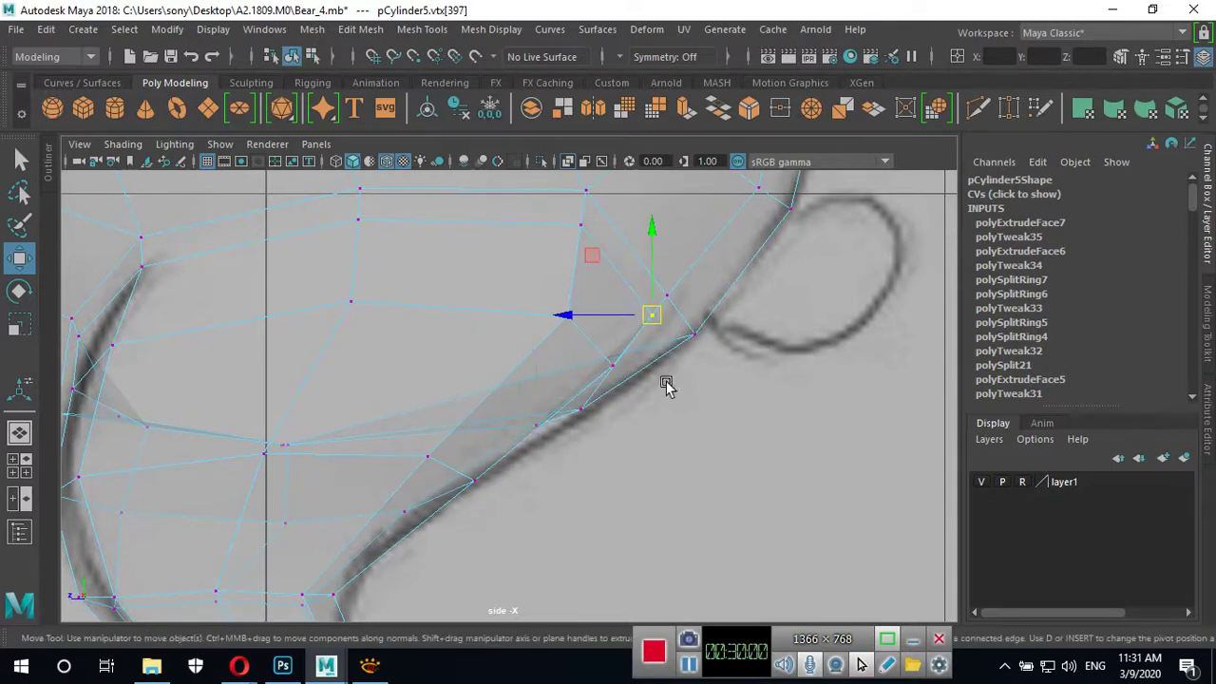
left_click(593, 411)
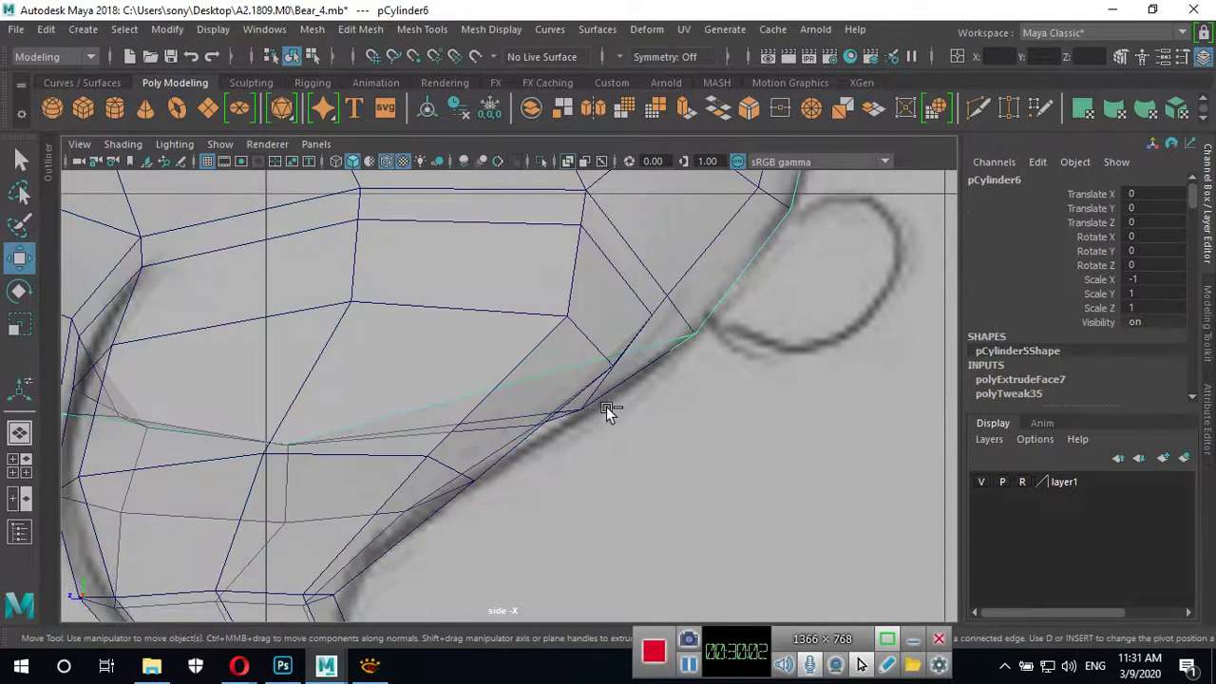
key("ctrl+z")
left_click(582, 410)
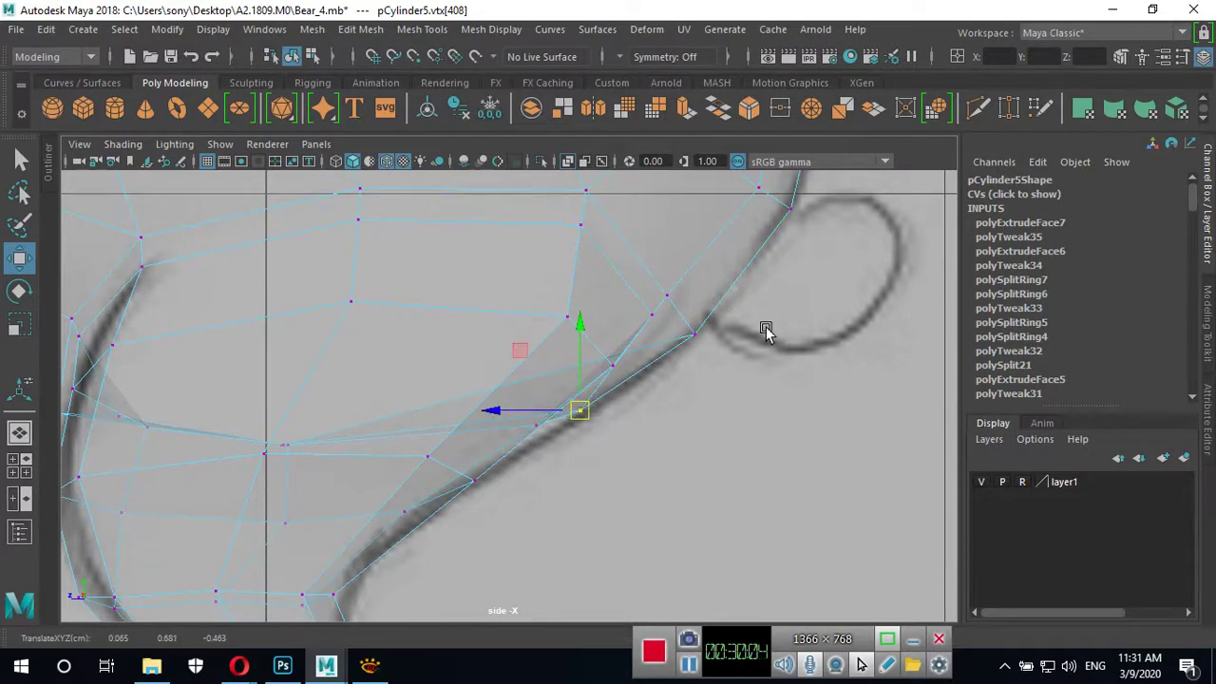
middle_click_drag(766, 332, 687, 435, "alt")
right_click_drag(700, 185, 700, 222)
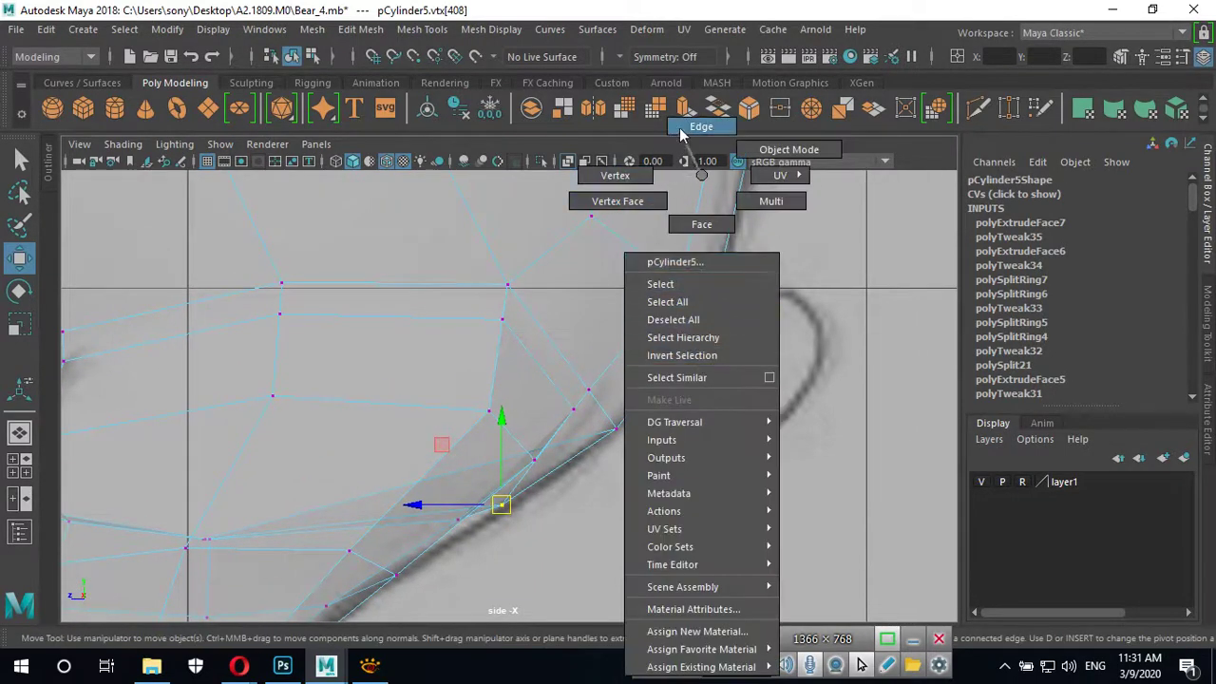
In the perspective view, move the crotch vertex left and slightly up.
left_click(703, 394)
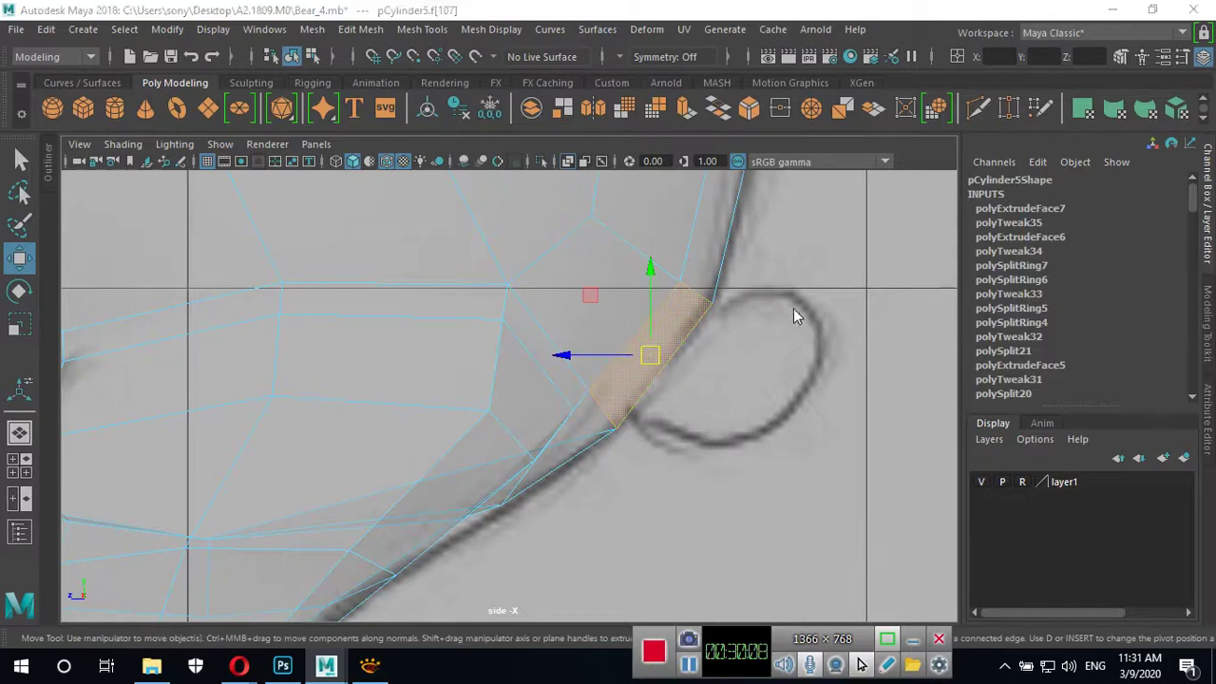
key("space")
key("space")
left_click_drag(611, 511, 570, 489, "alt")
right_click_drag(570, 489, 819, 491, "alt")
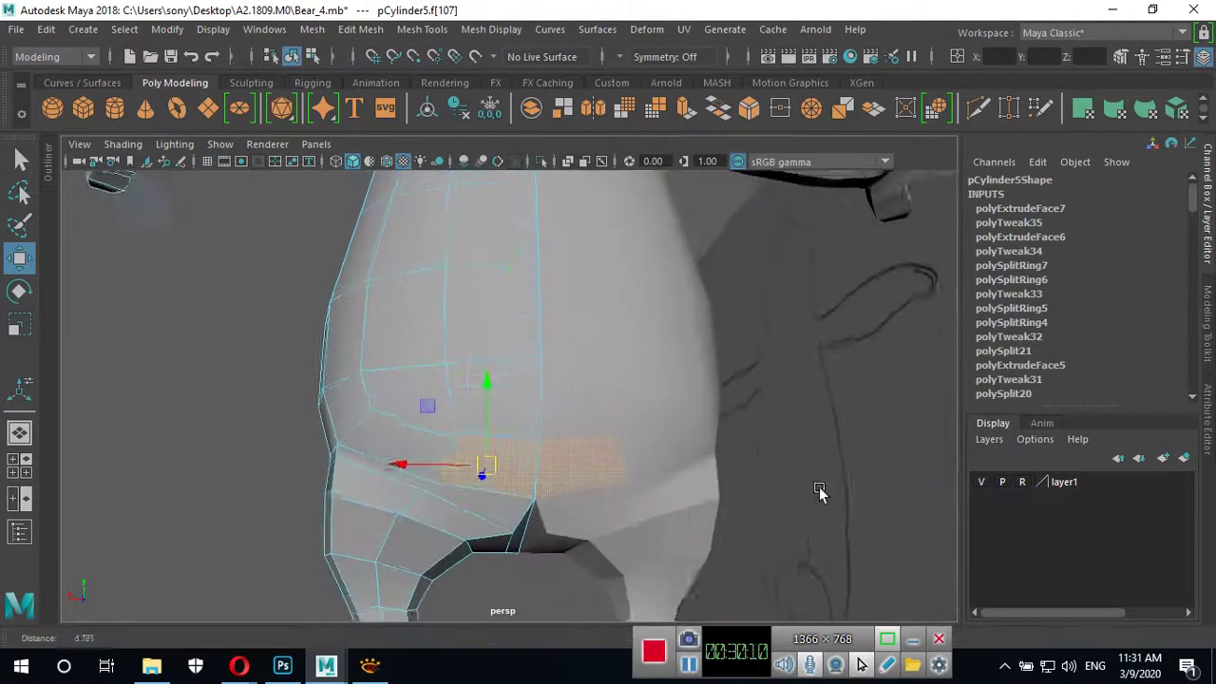
mouse_move(820, 491)
left_mouse_down("alt")
mouse_move(693, 402)
mouse_move(582, 463)
mouse_move(621, 467)
mouse_move(598, 488)
left_mouse_up("alt")
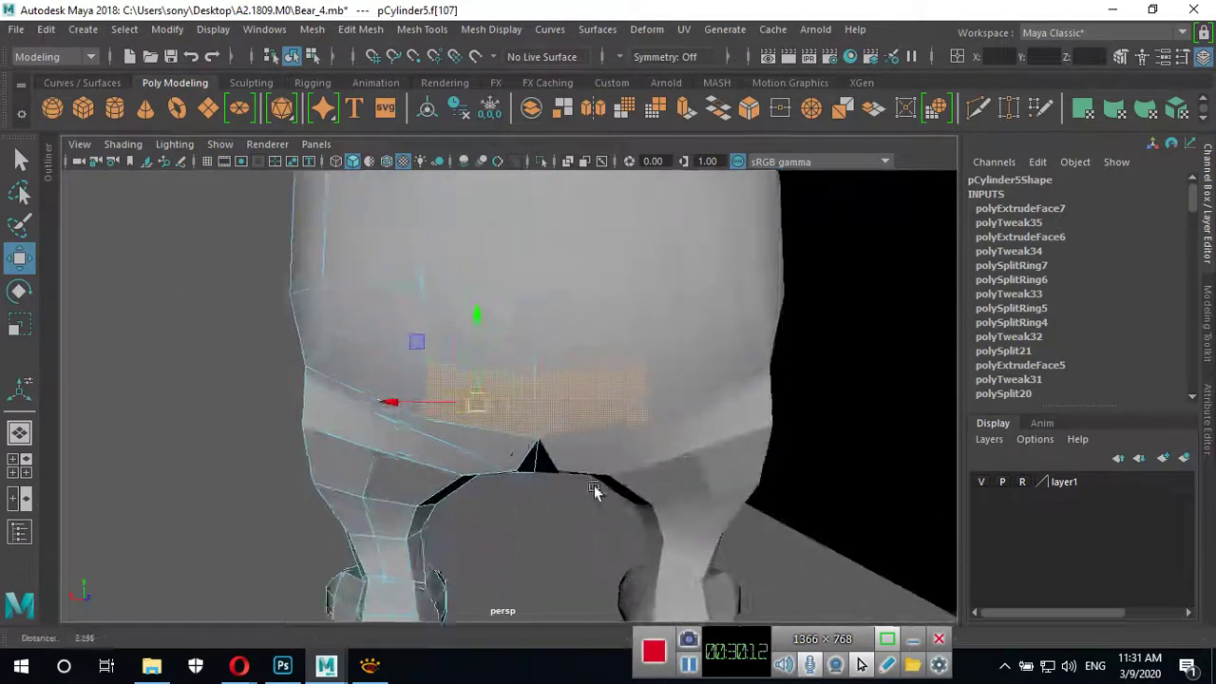
right_click_drag(597, 488, 760, 394, "alt")
left_click_drag(760, 393, 663, 449, "alt")
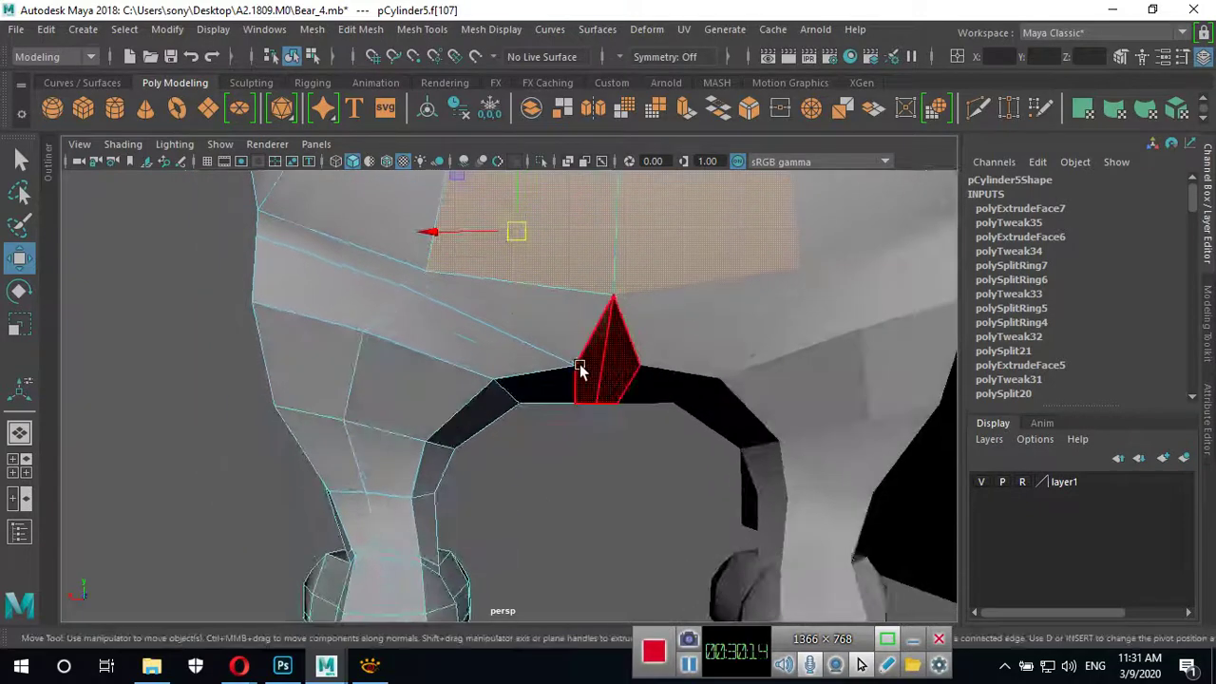
right_click_drag(584, 175, 491, 181)
left_click(574, 365)
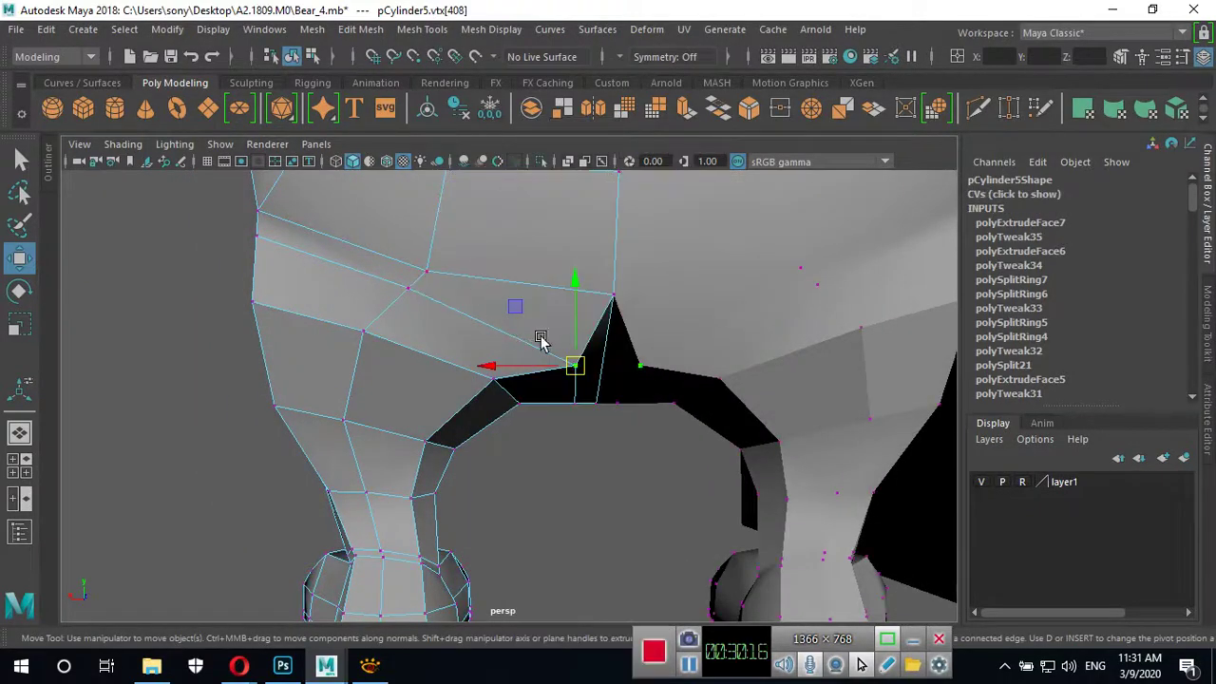
left_click_drag(512, 369, 486, 367)
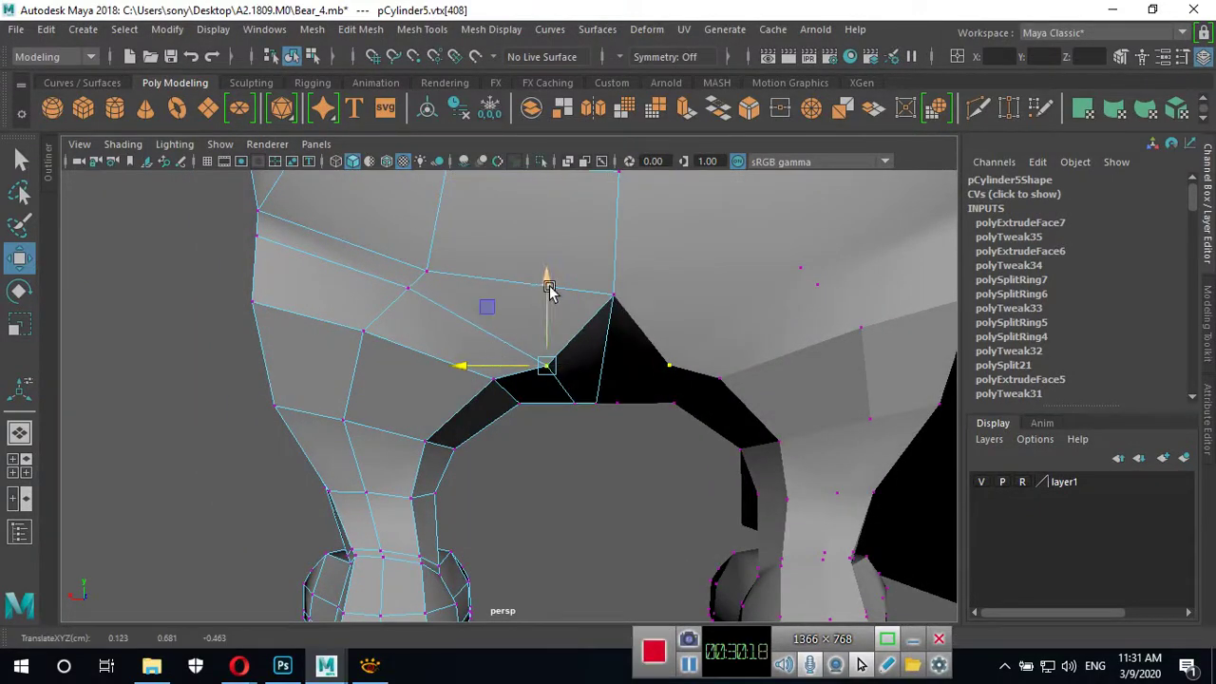
left_click_drag(551, 279, 555, 275)
Nudge the crotch vertex further up and review the reshaped lower body.
mouse_move(602, 345)
left_mouse_down("alt")
mouse_move(656, 378)
mouse_move(657, 443)
mouse_move(514, 437)
left_mouse_up("alt")
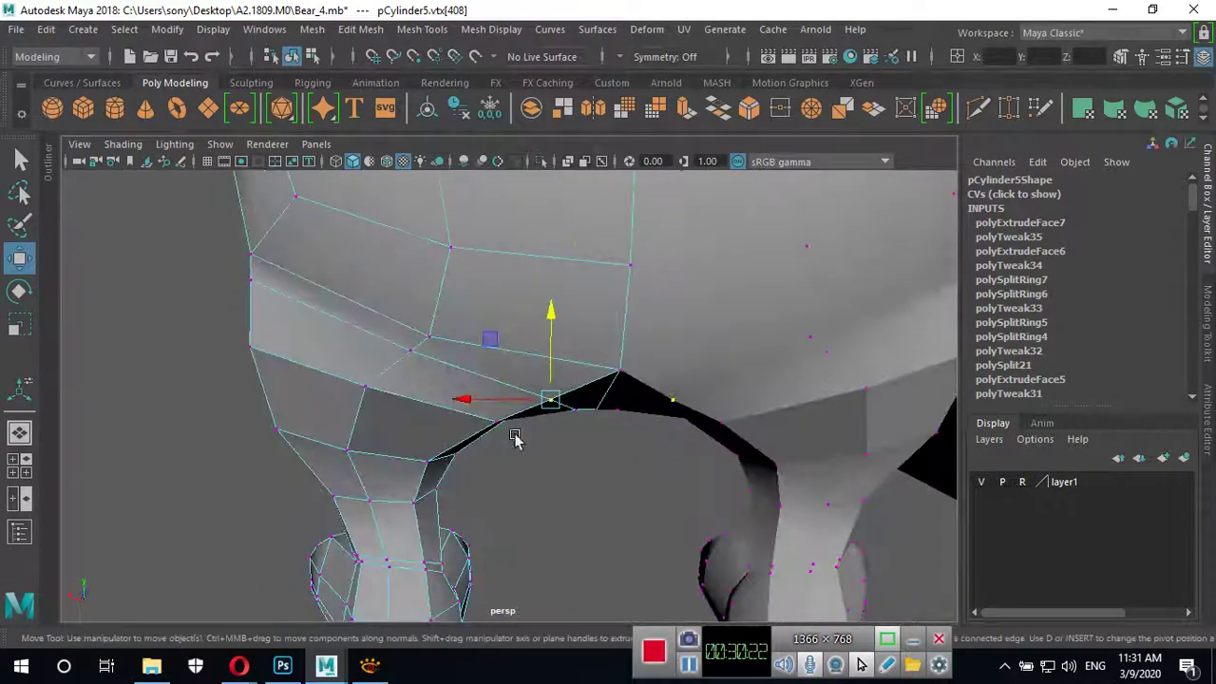
left_click_drag(611, 436, 587, 406, "alt")
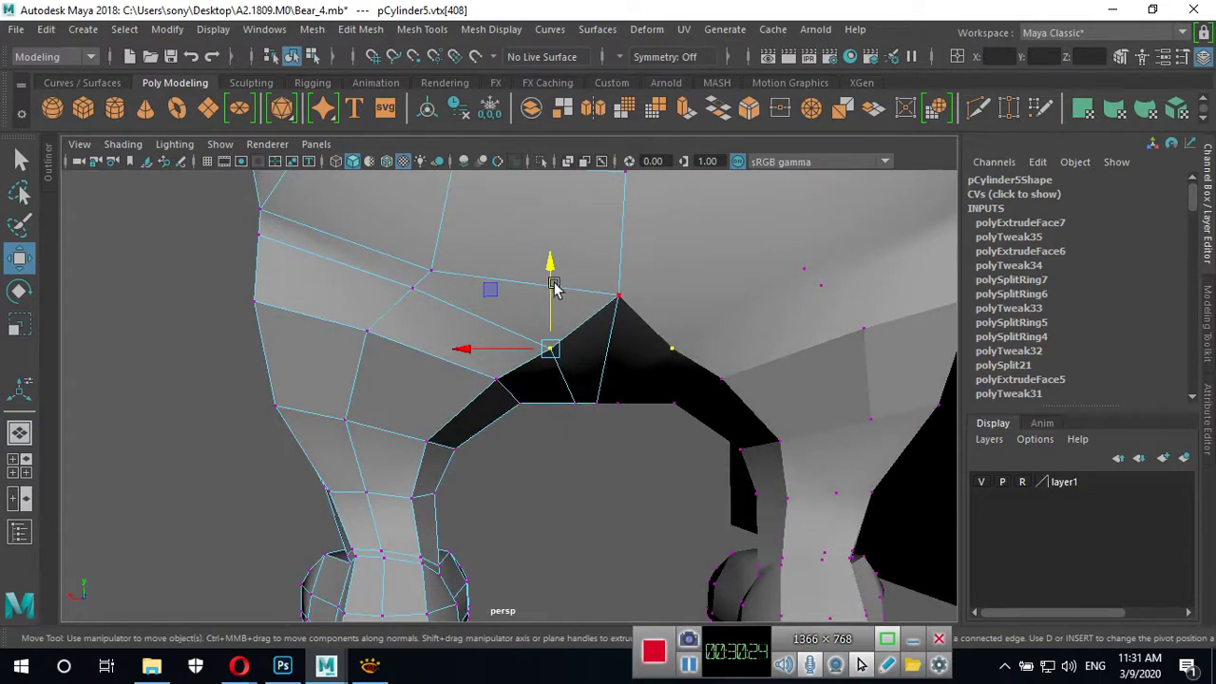
left_click_drag(555, 289, 549, 281)
left_click_drag(523, 361, 529, 392, "alt")
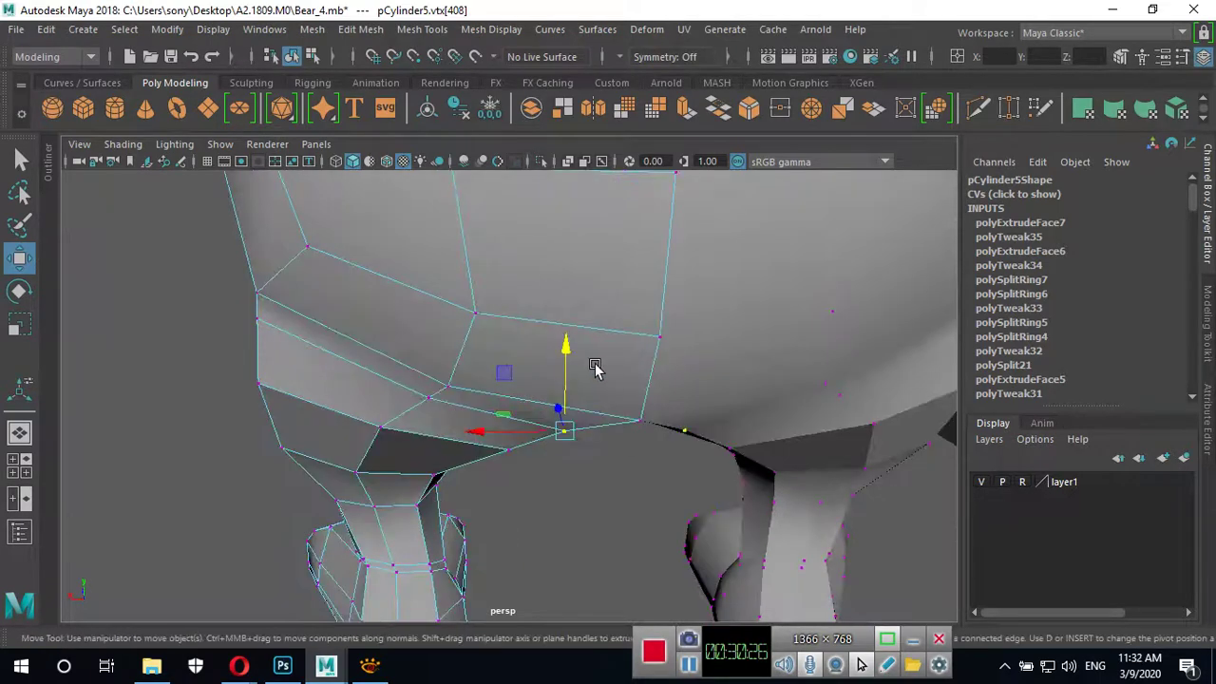
right_click_drag(727, 398, 415, 418, "alt")
mouse_move(415, 418)
left_mouse_down("alt")
mouse_move(529, 489)
mouse_move(541, 461)
left_mouse_up("alt")
right_click_drag(556, 177, 561, 228)
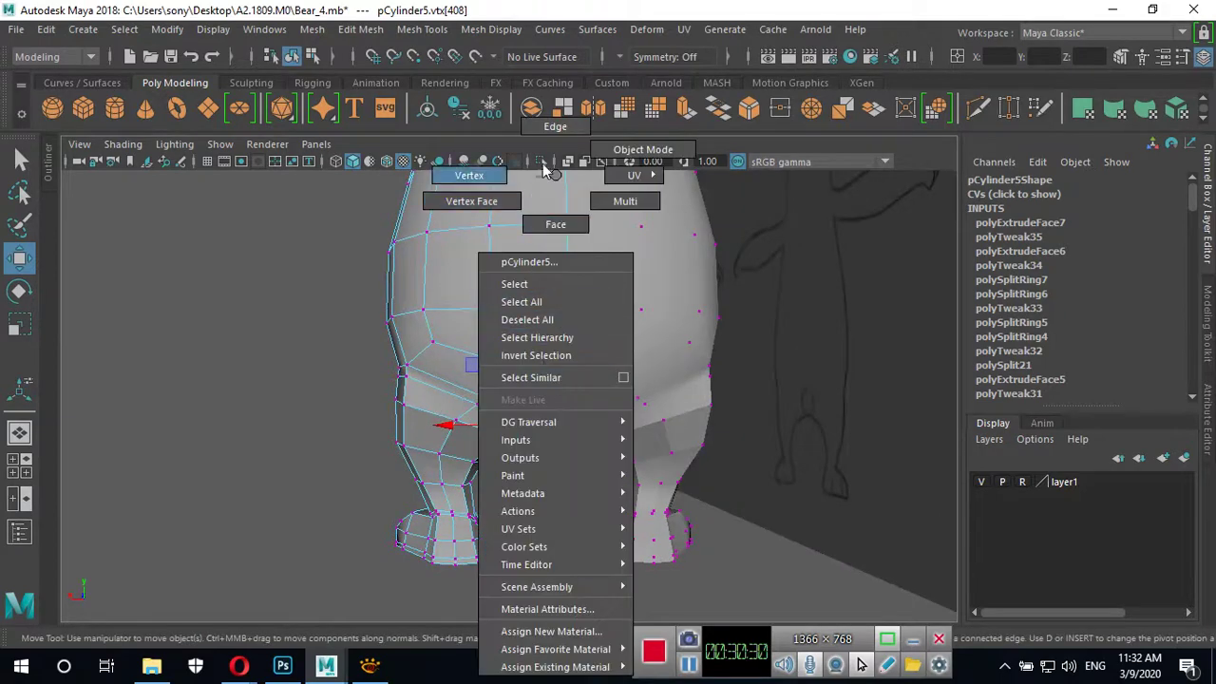
scroll(560, 228, "up", 3)
scroll(744, 441, "up", 3)
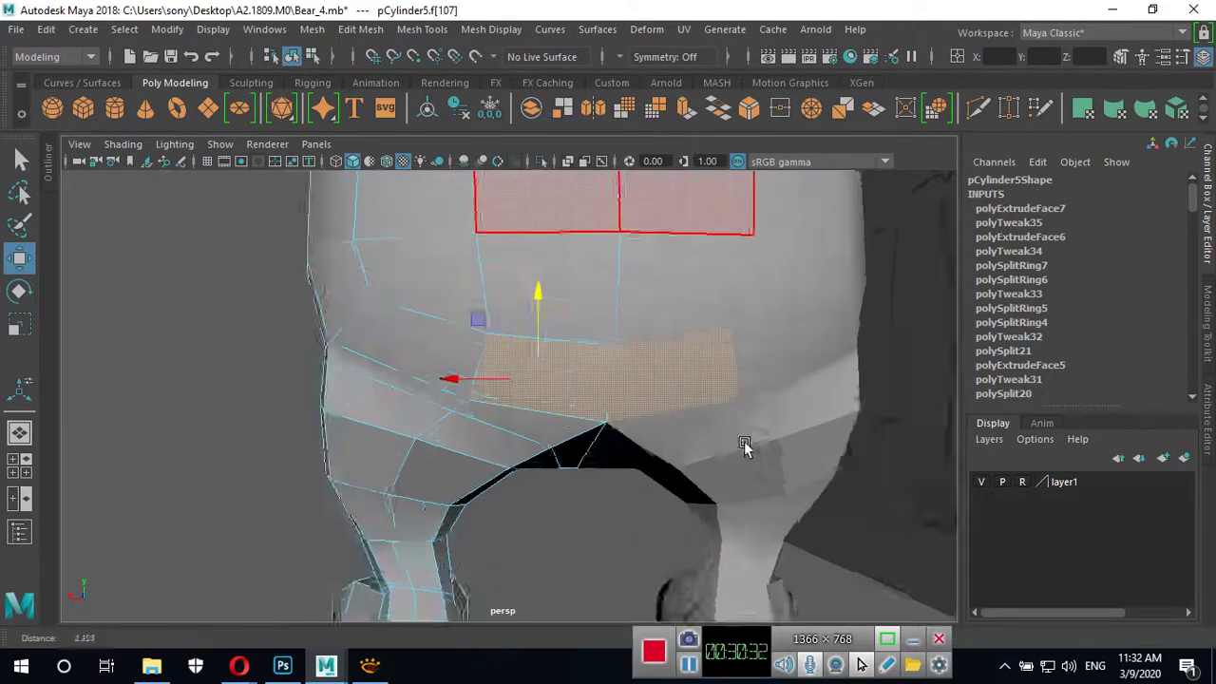
scroll(883, 432, "up", 2)
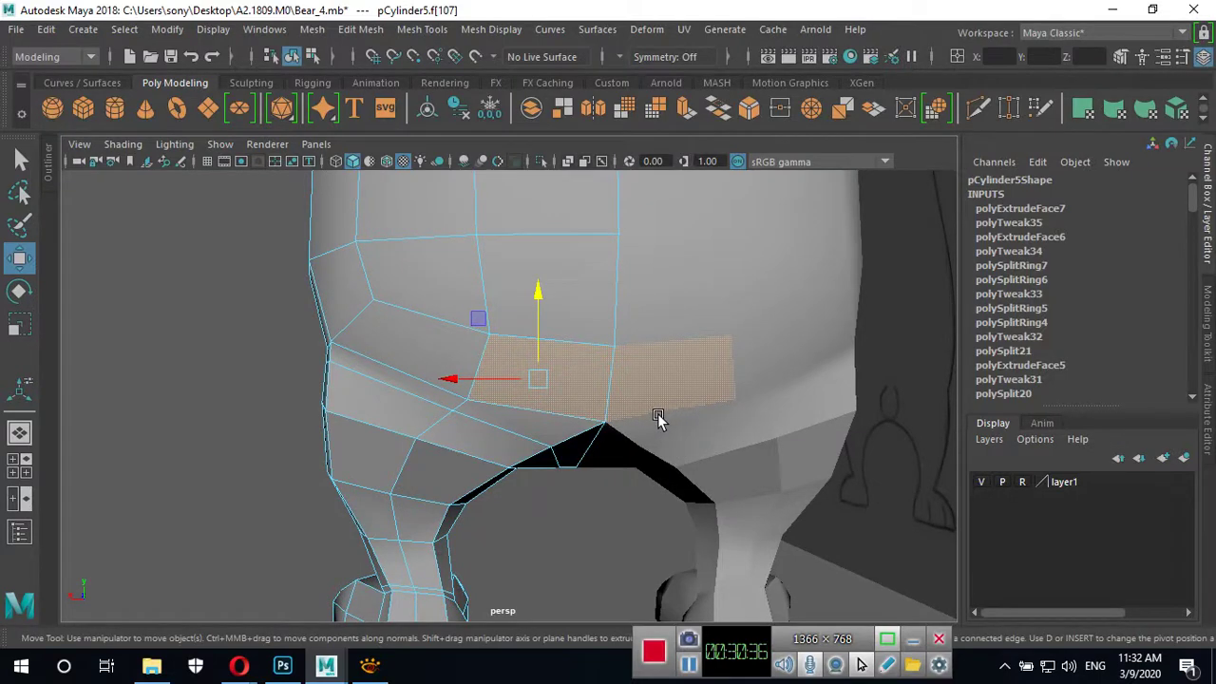
mouse_move(680, 415)
left_mouse_down("alt")
mouse_move(551, 475)
mouse_move(673, 420)
mouse_move(605, 342)
left_mouse_up("alt")
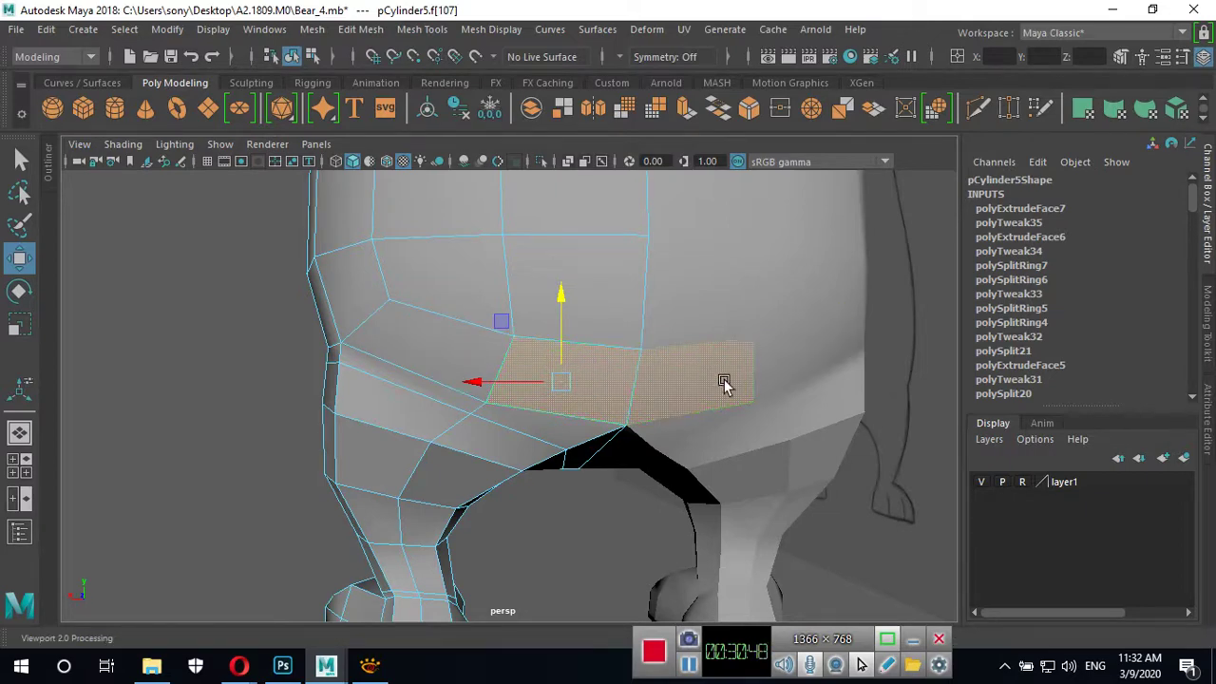
mouse_move(725, 383)
left_mouse_down("alt")
mouse_move(690, 377)
mouse_move(739, 380)
mouse_move(641, 418)
left_mouse_up("alt")
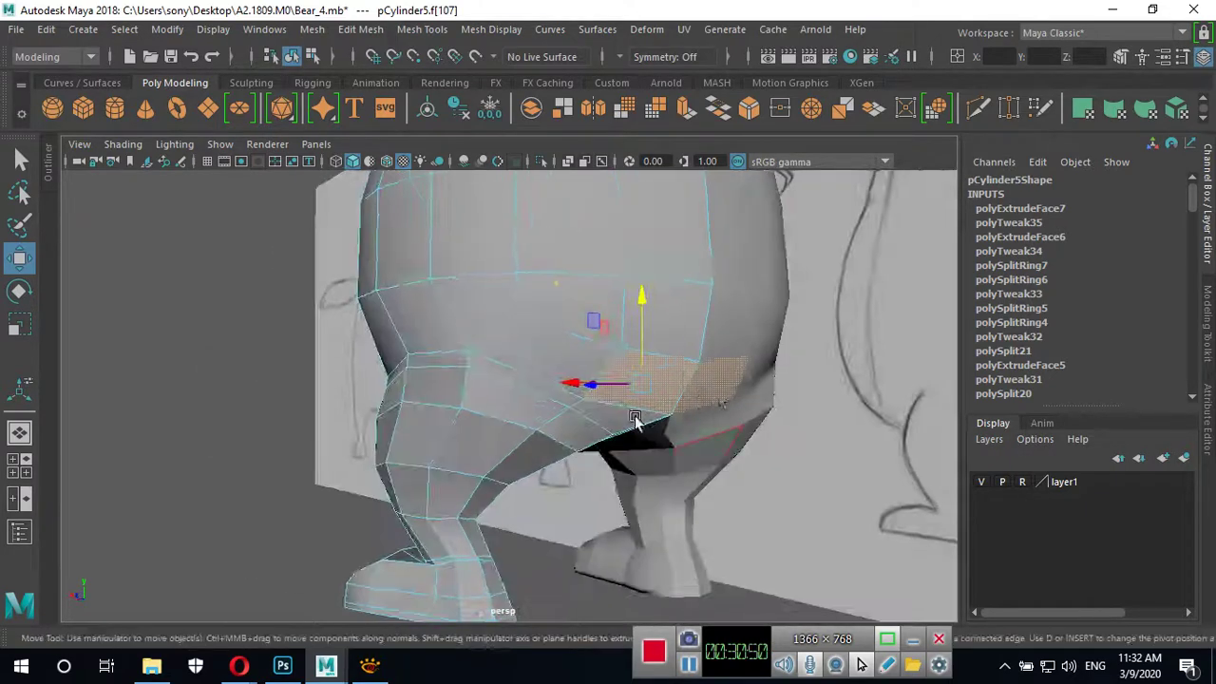
In the side view, raise two rump-to-leg edge vertices onto the sketched outline.
key("space")
key("space")
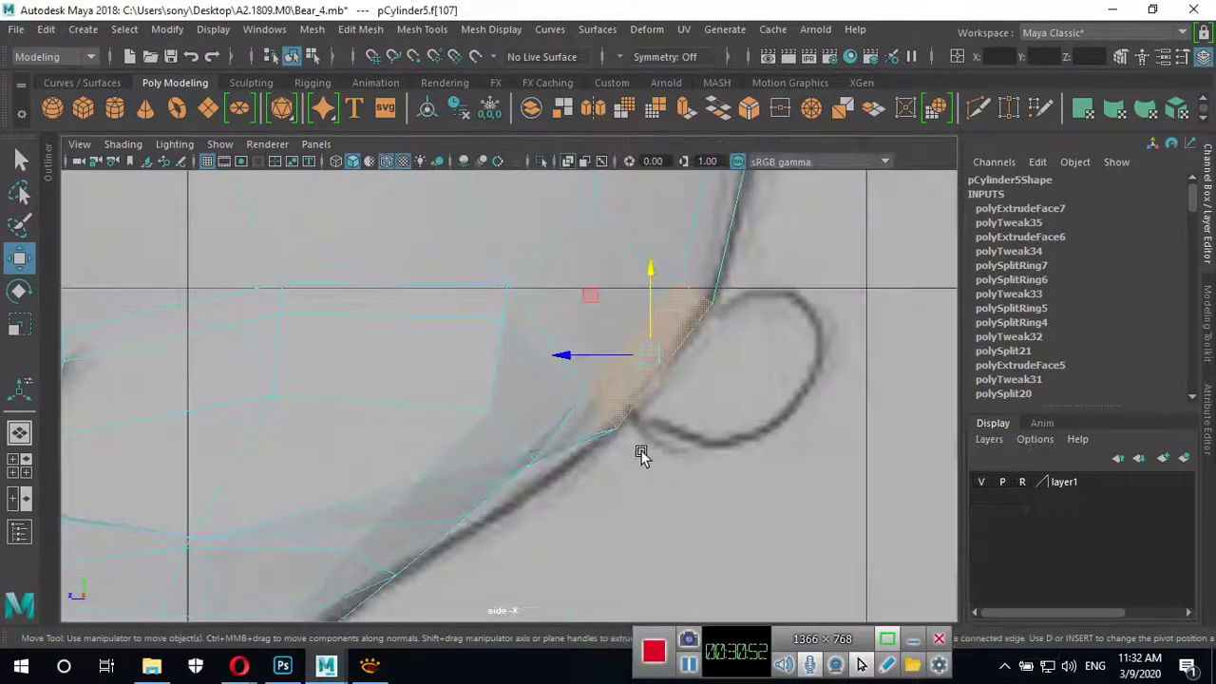
scroll(640, 456, "up", 2)
scroll(728, 447, "up", 2)
mouse_move(615, 175)
right_mouse_down()
mouse_move(523, 258)
mouse_move(530, 176)
right_mouse_up()
left_click(608, 434)
mouse_move(624, 447)
left_mouse_down()
mouse_move(618, 397)
mouse_move(652, 389)
left_mouse_up()
middle_click_drag(619, 488, 510, 431, "alt")
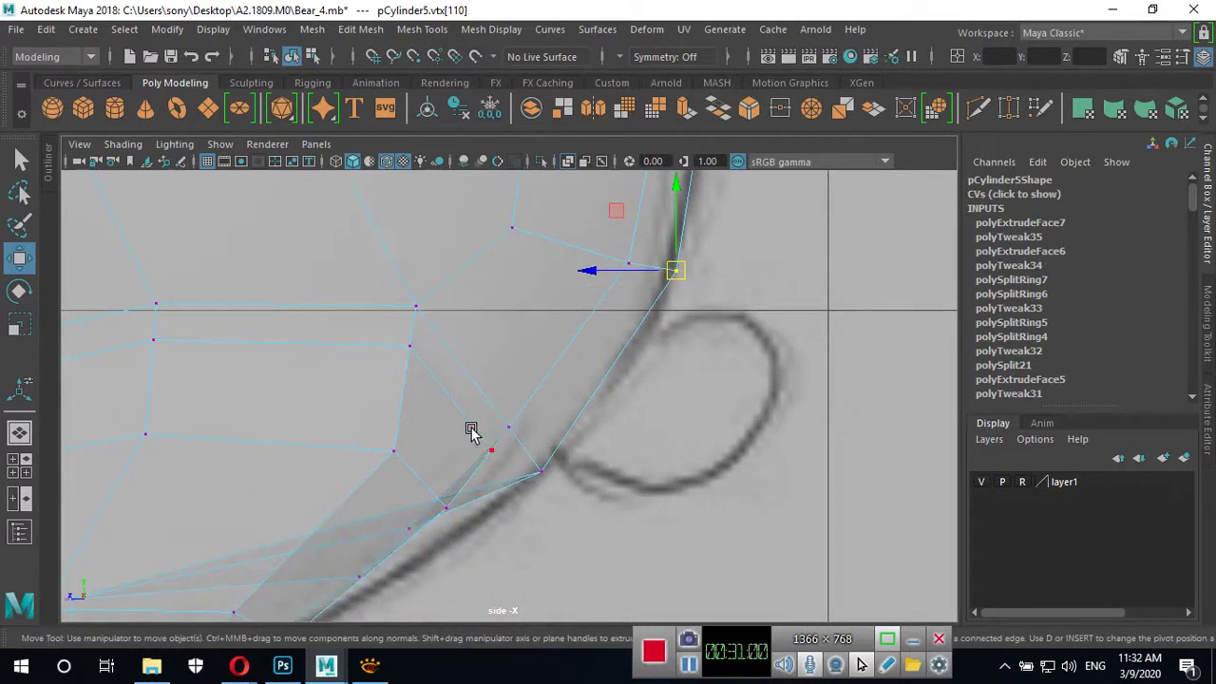
left_click_drag(472, 429, 513, 472)
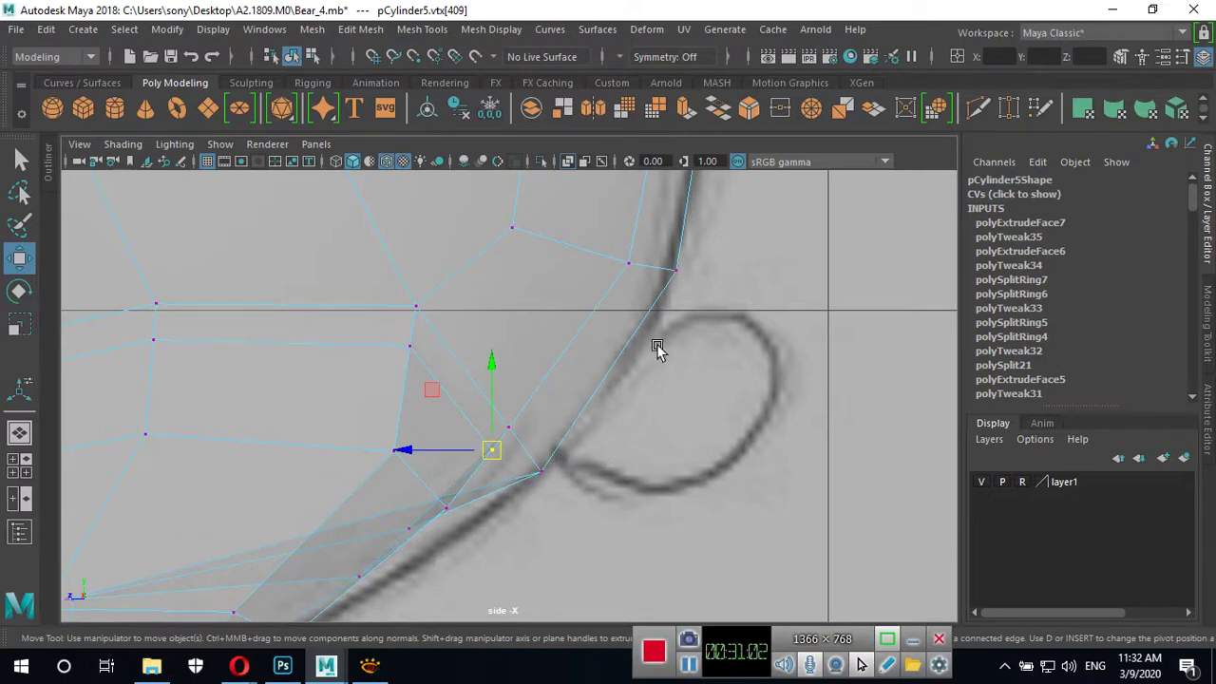
key("space")
key("space")
mouse_move(725, 402)
left_mouse_down("alt")
mouse_move(602, 421)
mouse_move(594, 403)
mouse_move(570, 408)
left_mouse_up("alt")
mouse_move(571, 174)
right_mouse_down()
mouse_move(568, 131)
mouse_move(571, 225)
right_mouse_up()
Extrude the selected hip faces and scale them inward.
left_click(606, 345)
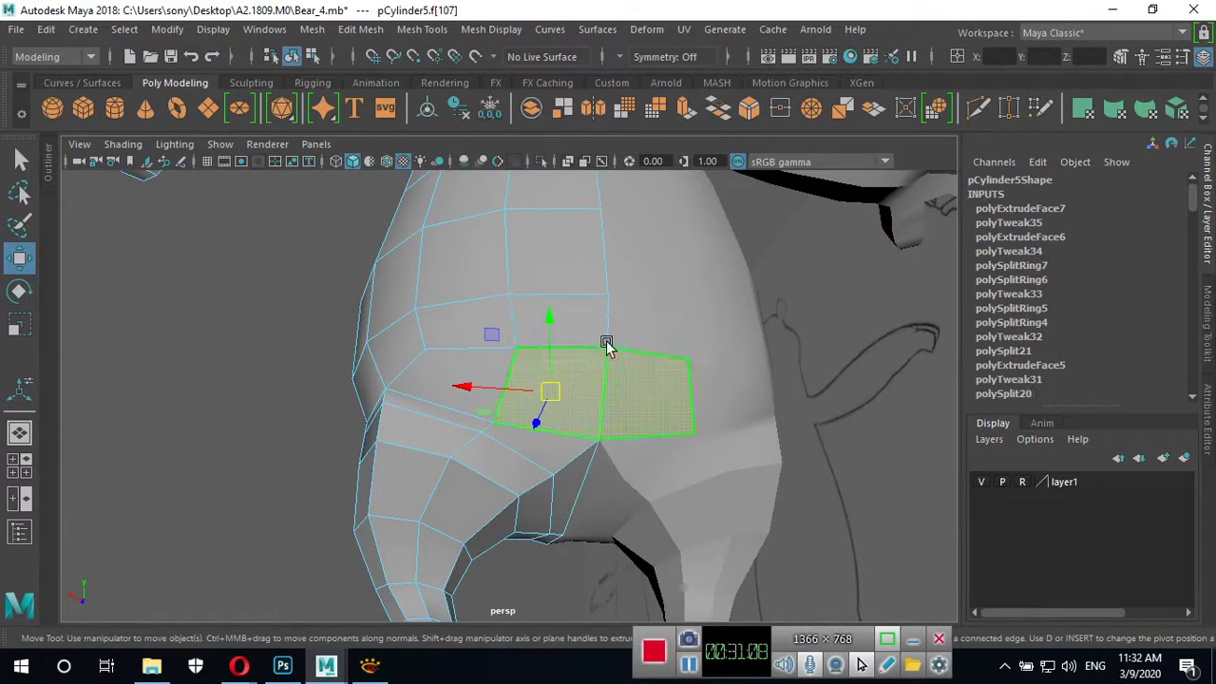
left_click(683, 109)
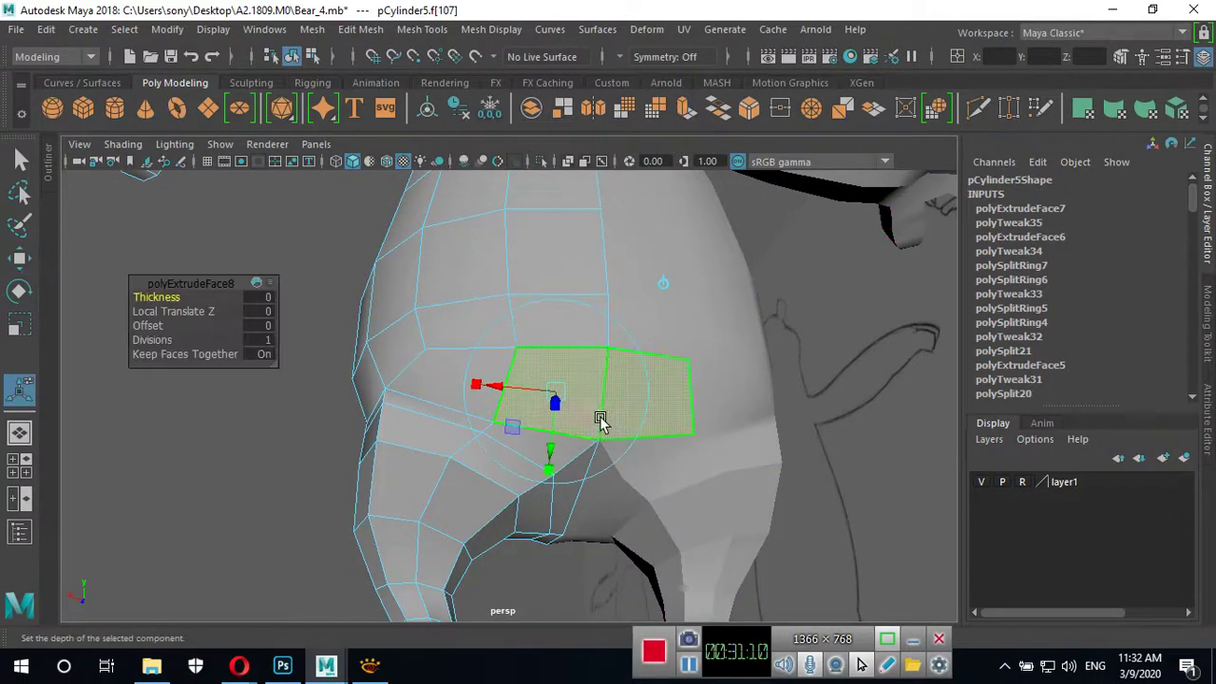
left_click_drag(560, 400, 611, 383)
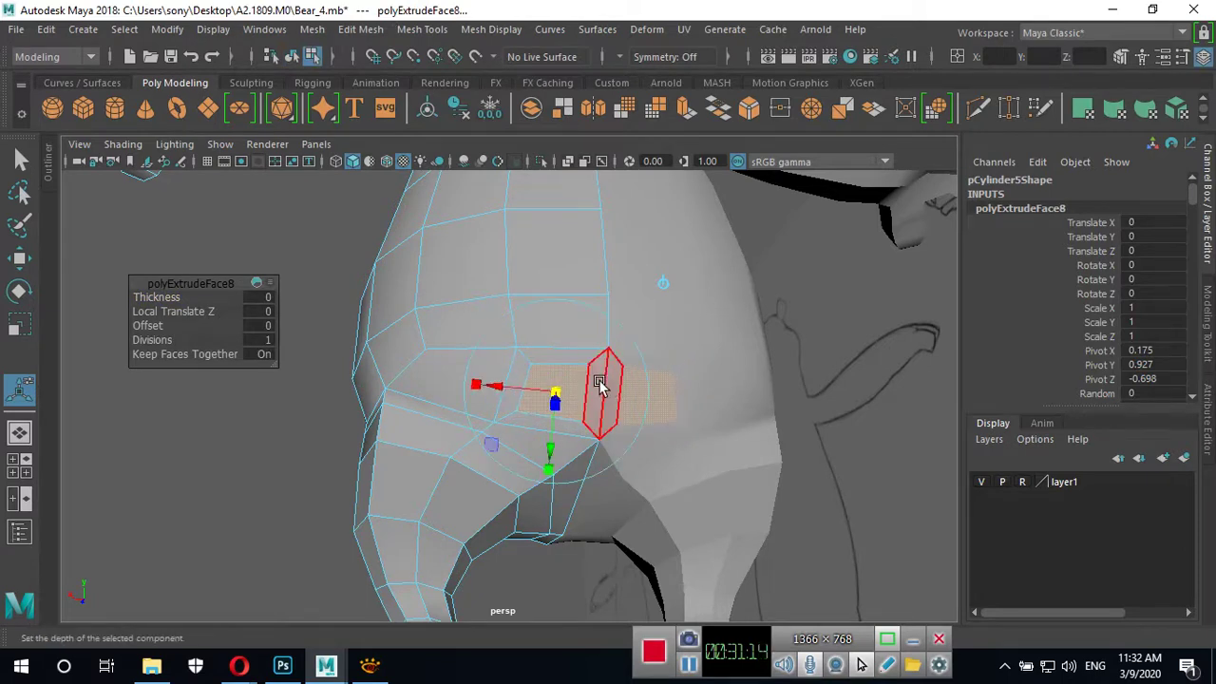
left_click(600, 383)
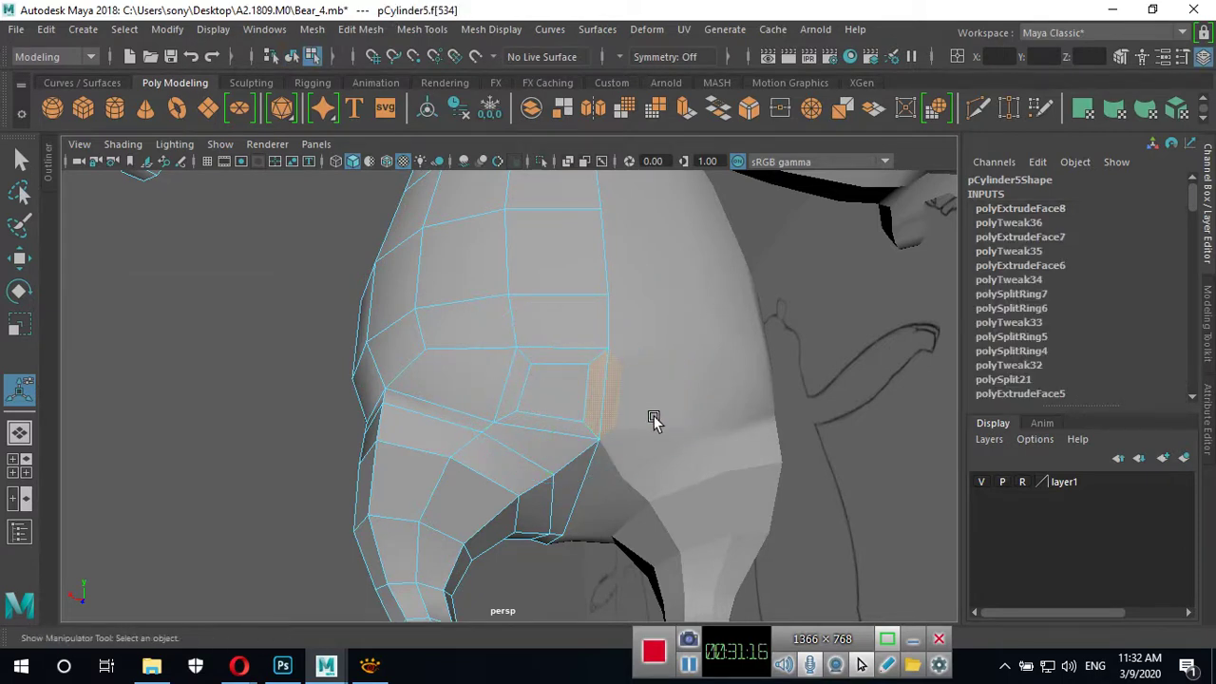
Delete the centre-seam face and set the hole's border vertices to X 0.
key("Delete")
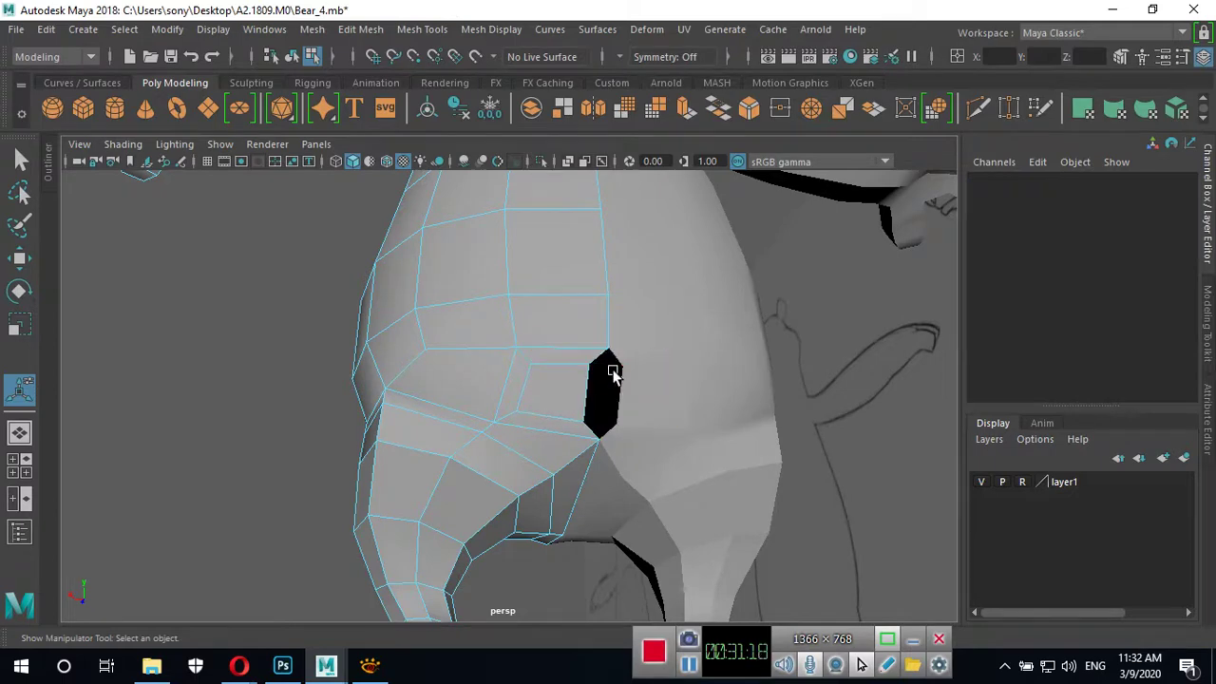
right_click(614, 369)
left_click(528, 176)
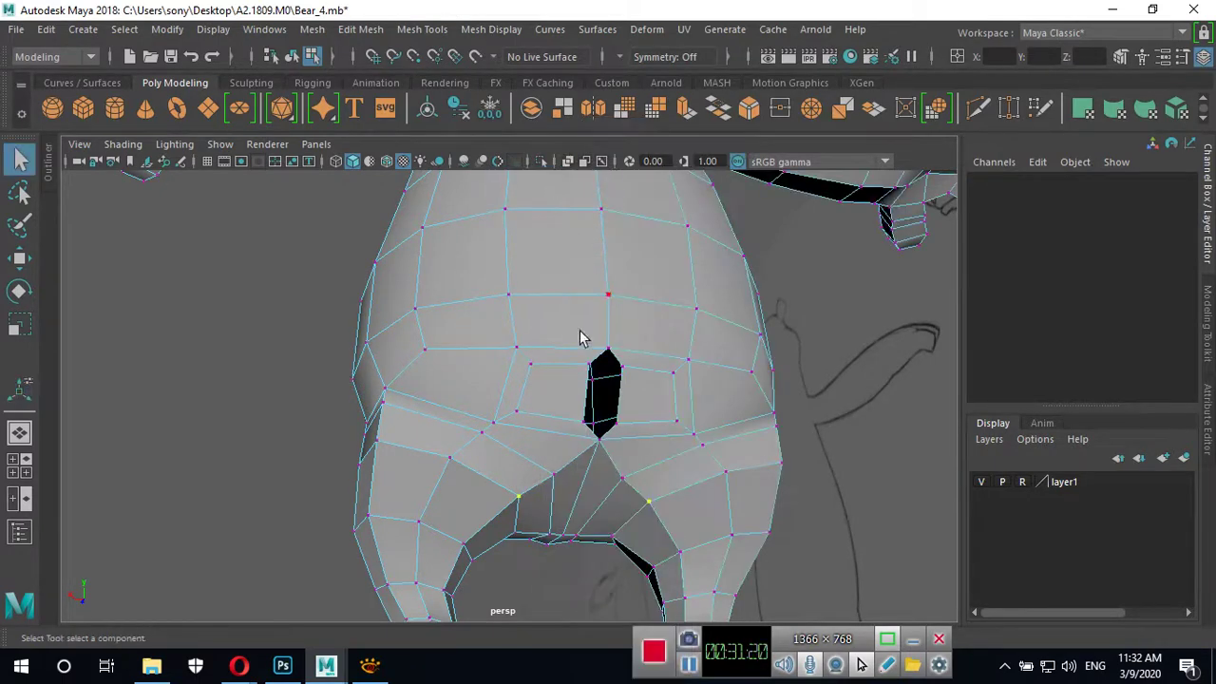
left_click(586, 366)
scroll(595, 404, "up", 3)
type("0")
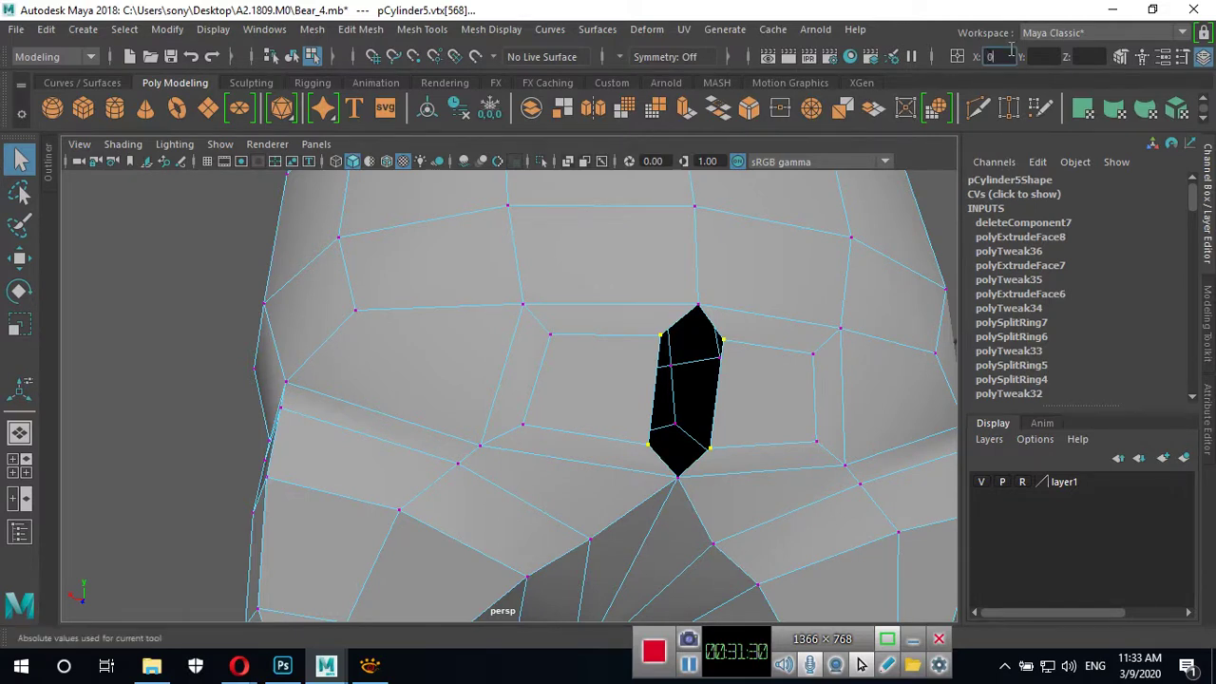
key("Return")
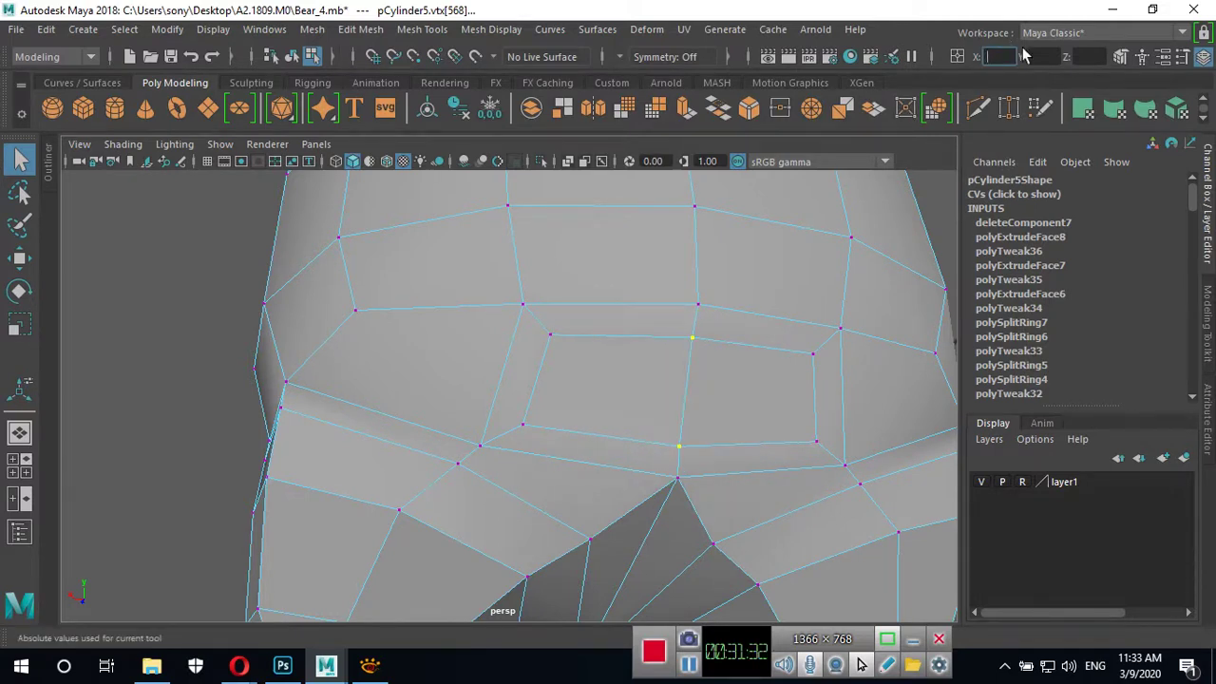
left_click_drag(700, 307, 624, 353, "alt")
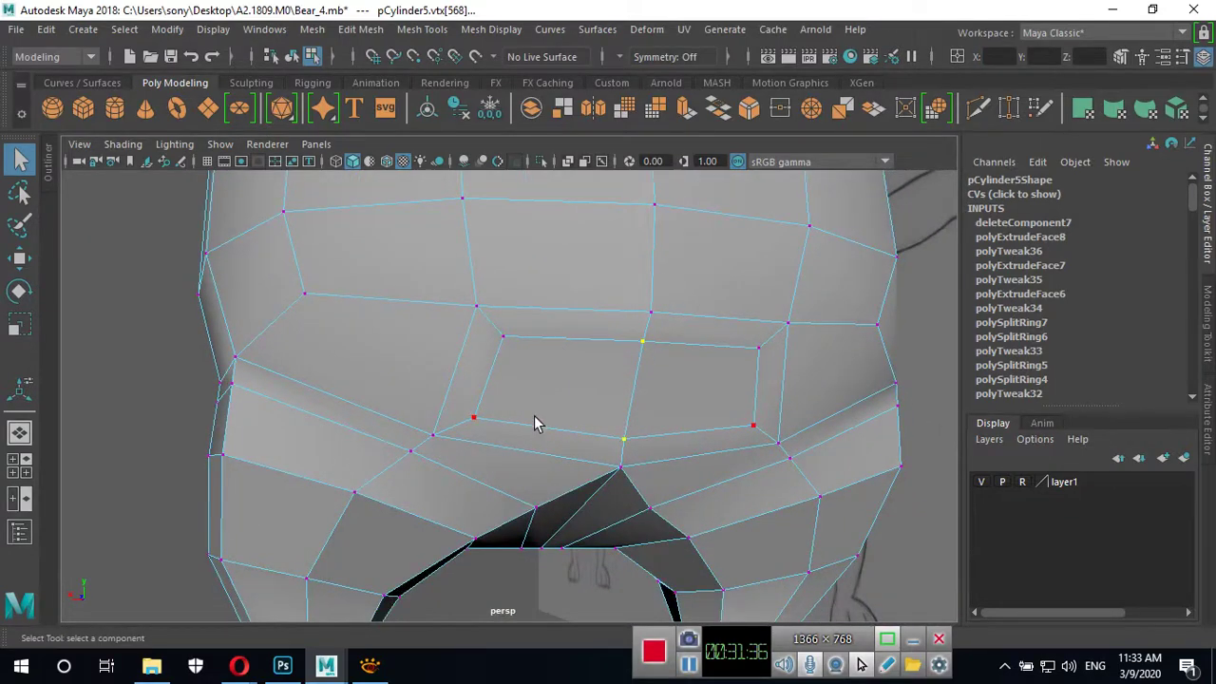
Set the Modeling Toolkit Transform Constraint to Edge Slide and slide a belly vertex.
left_click(1209, 317)
left_click(1081, 328)
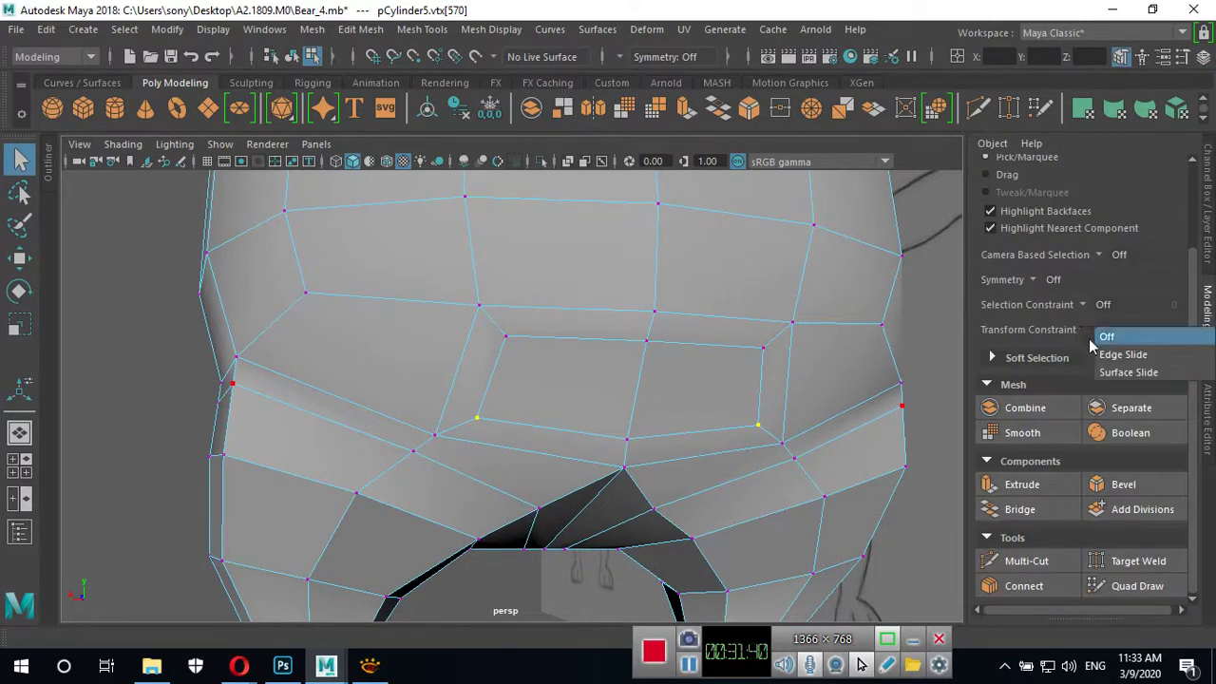
left_click(1116, 355)
key("w")
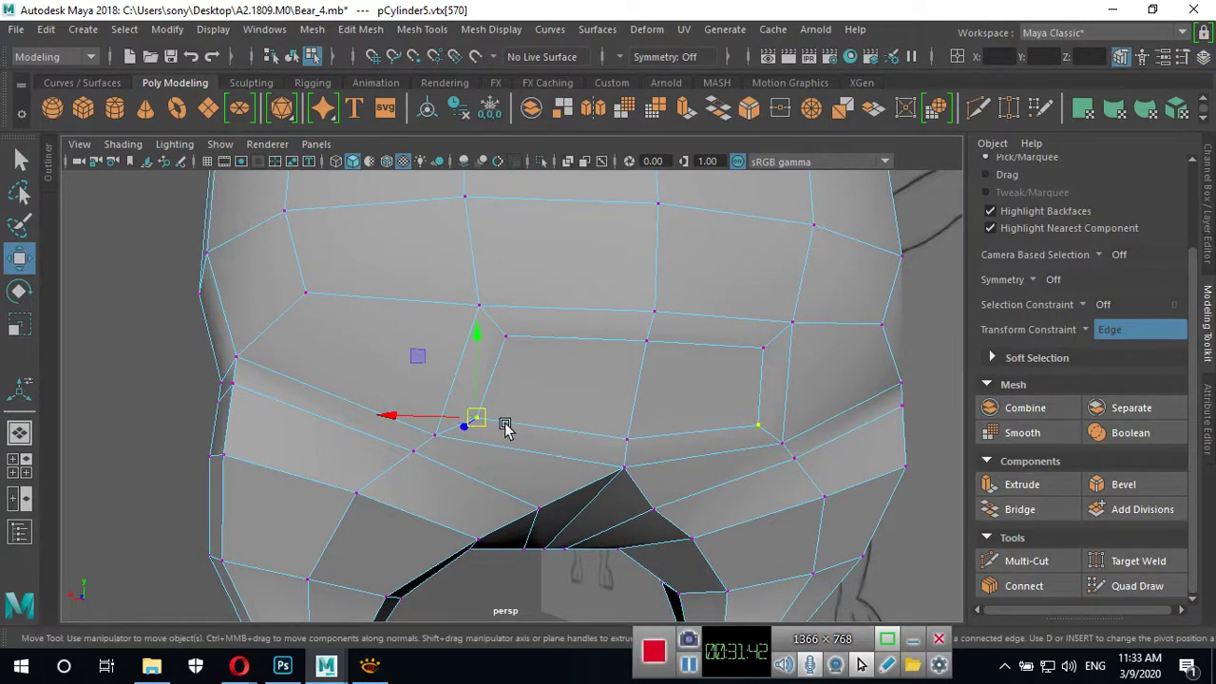
mouse_move(503, 427)
left_mouse_down()
mouse_move(437, 420)
mouse_move(492, 427)
left_mouse_up()
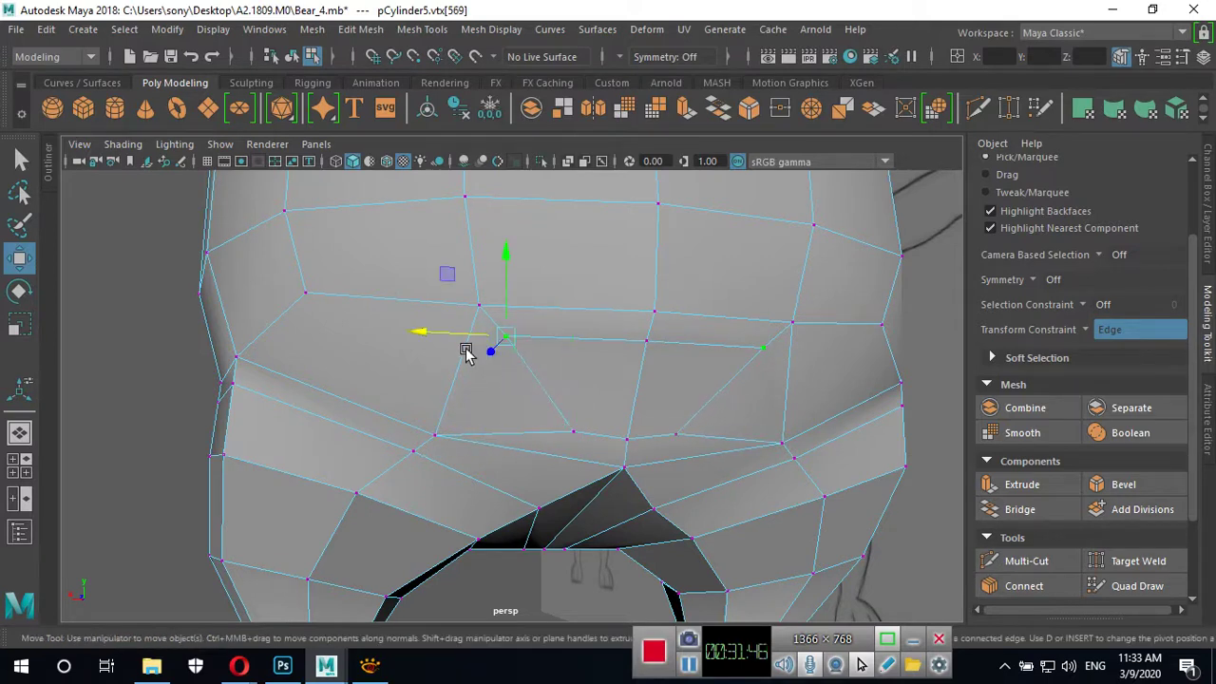
Slide the two lower-belly vertices along their edges to even the loop spacing.
left_click(462, 337)
left_click_drag(462, 339, 547, 340)
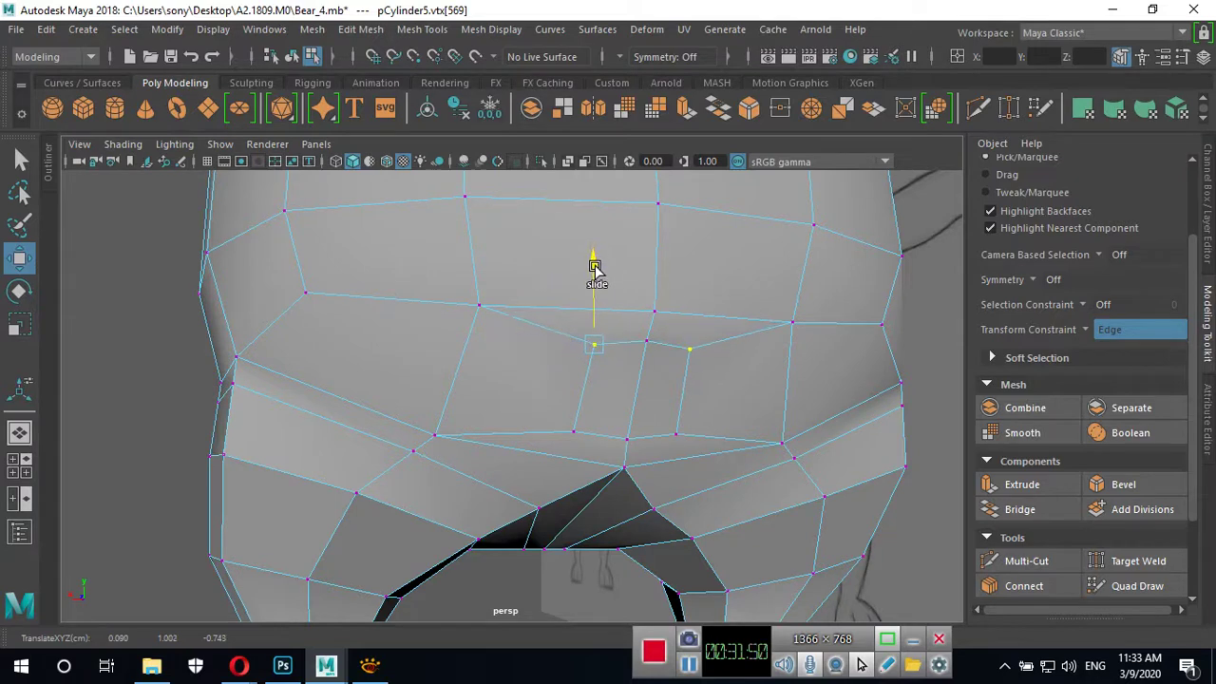
mouse_move(594, 260)
left_mouse_down()
mouse_move(593, 384)
mouse_move(576, 326)
left_mouse_up()
left_click(573, 432)
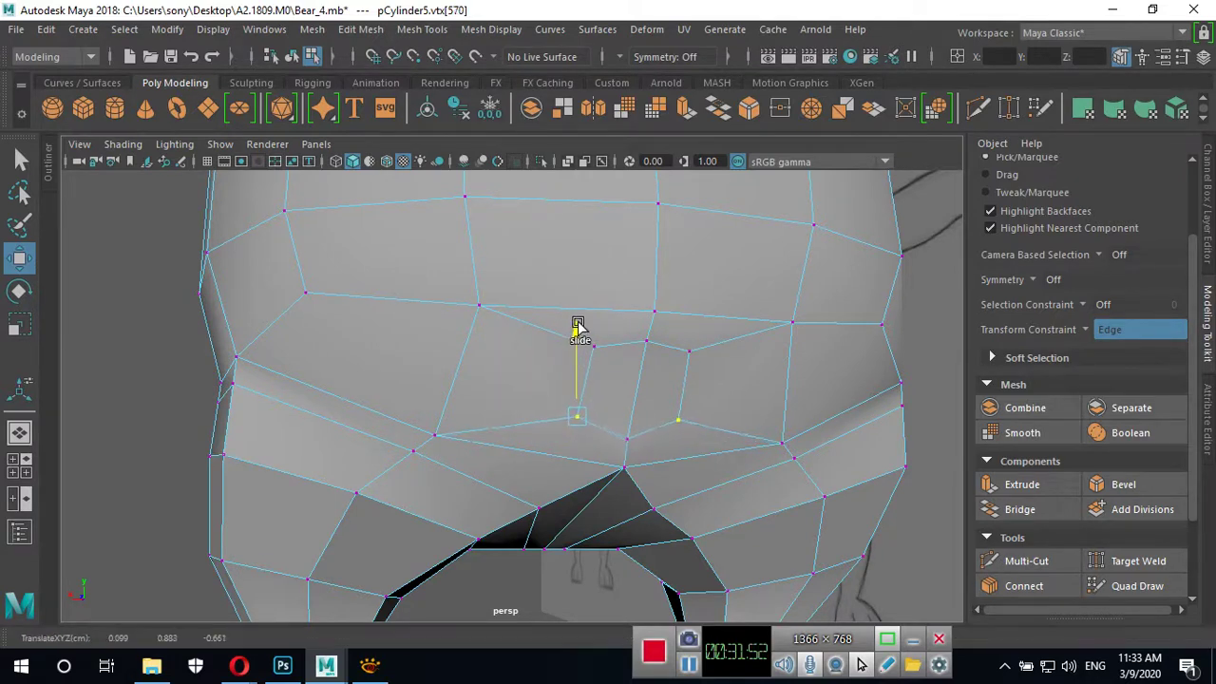
left_click_drag(492, 418, 497, 414)
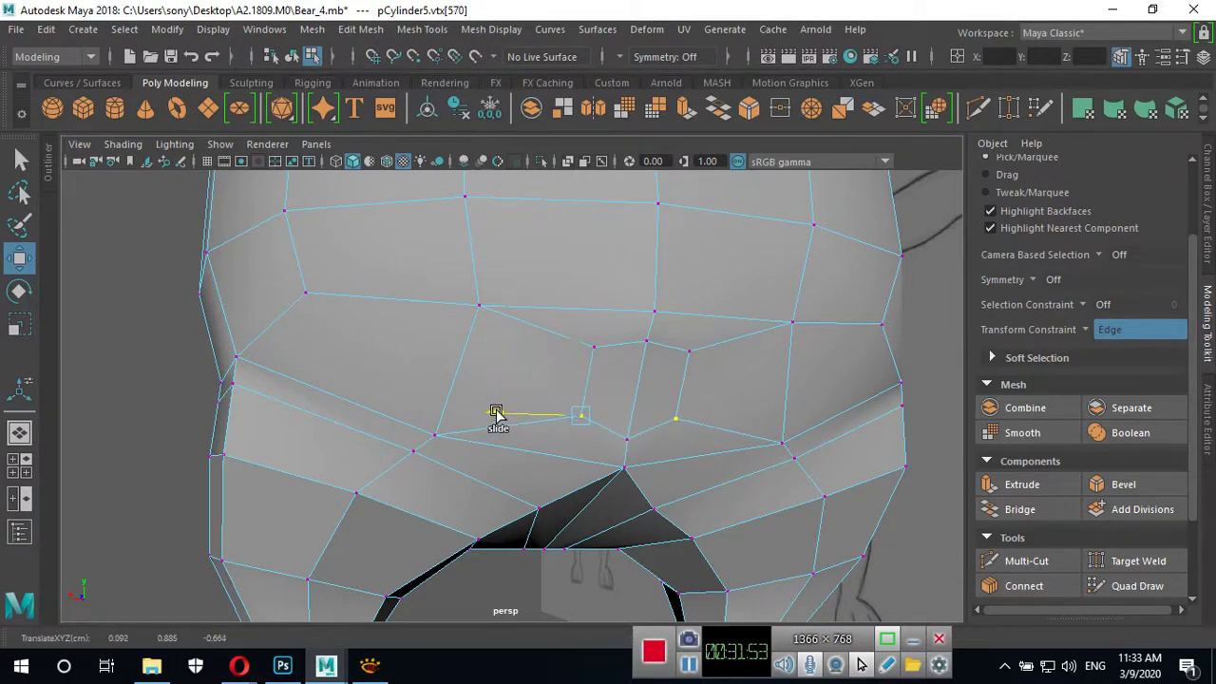
left_click(592, 348)
left_click_drag(549, 350, 543, 345)
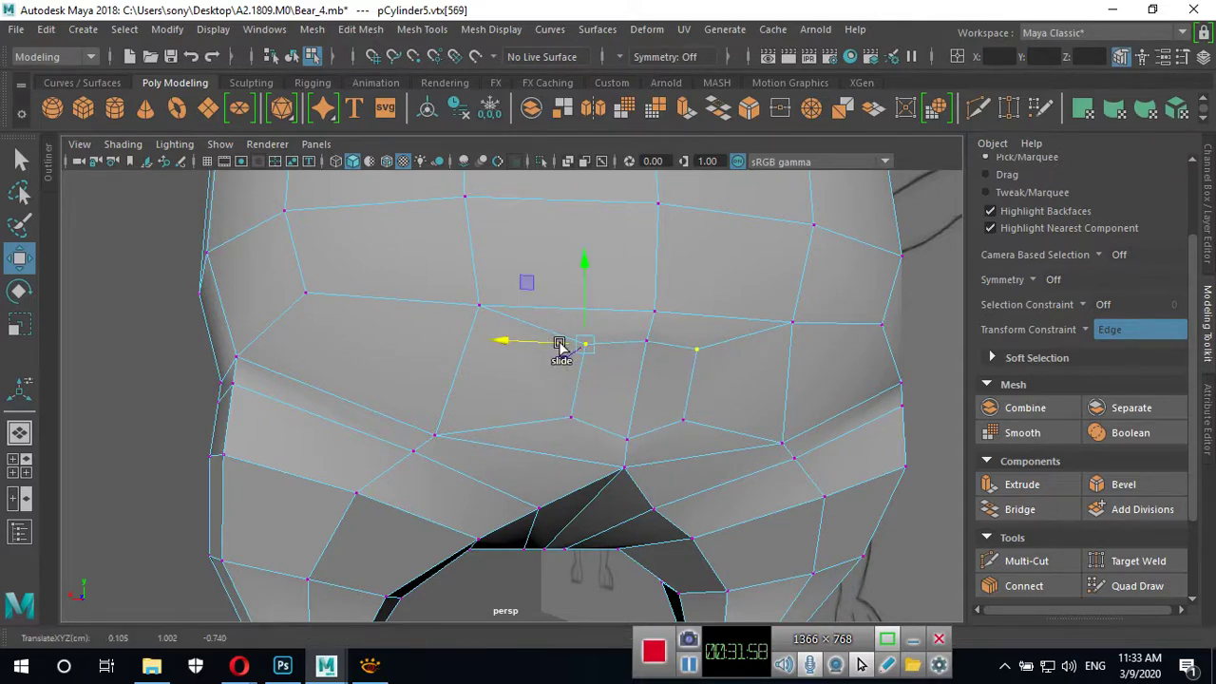
key("space")
key("space")
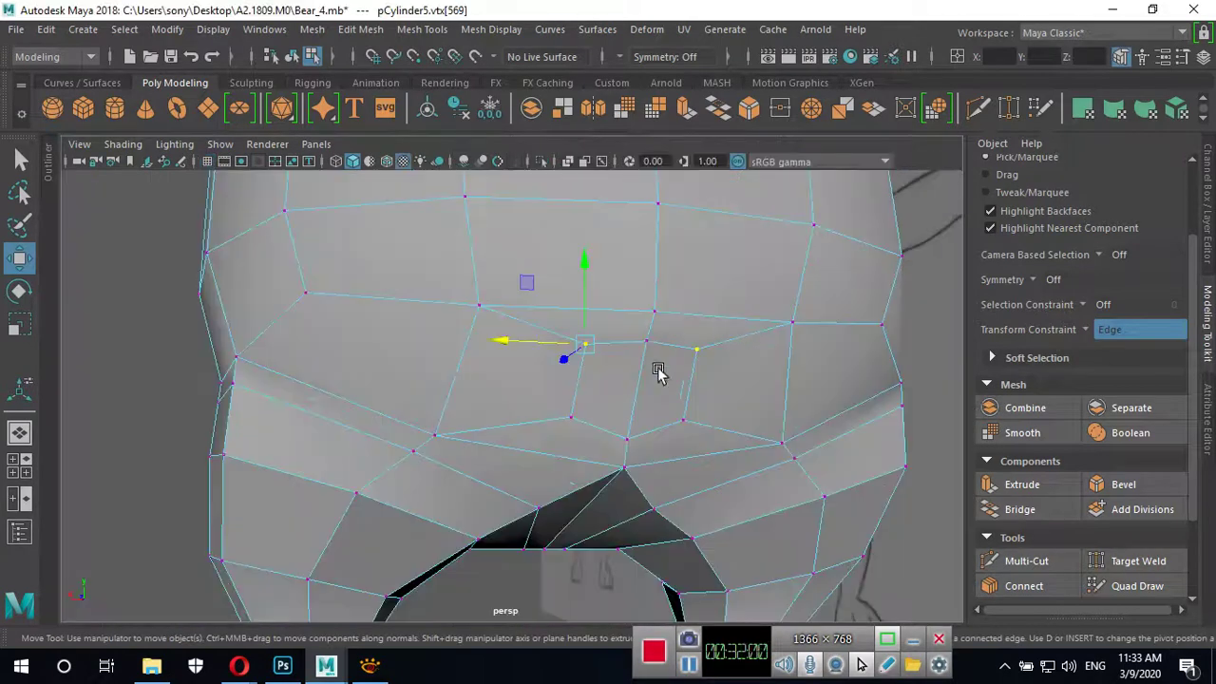
mouse_move(657, 371)
left_mouse_down("alt")
mouse_move(722, 472)
mouse_move(742, 454)
left_mouse_up("alt")
In the side view, set Transform Constraint to Off and move a vertex pair onto the outline.
key("space")
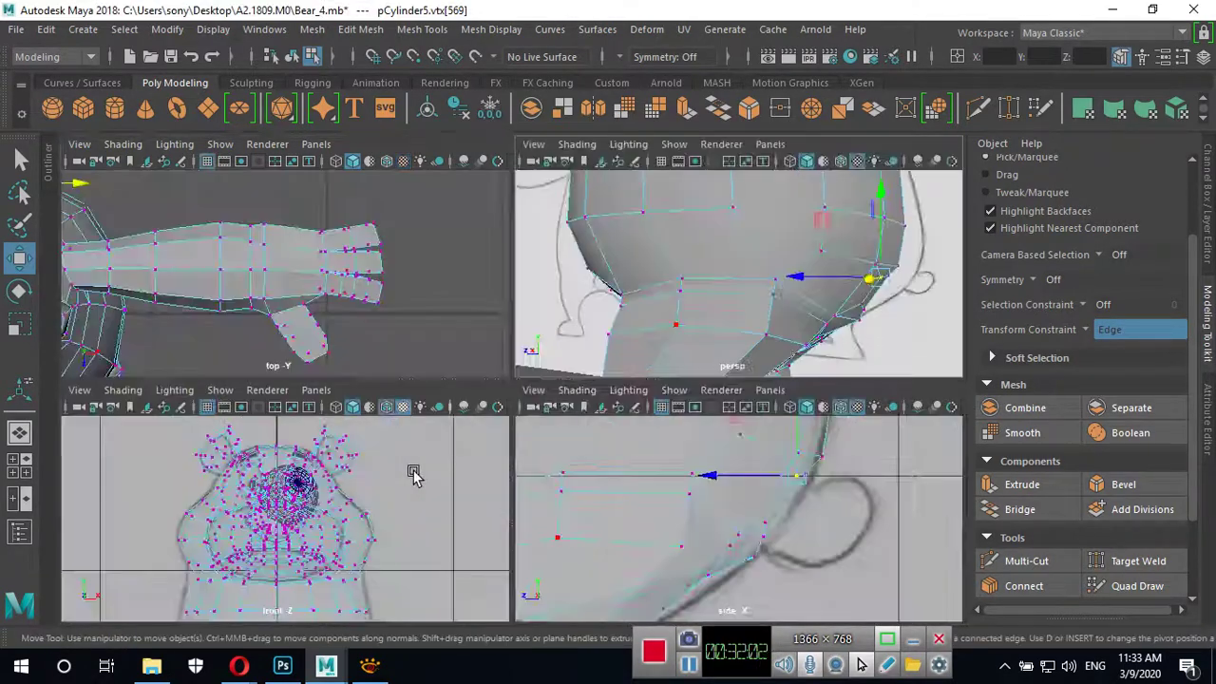
key("space")
key("space")
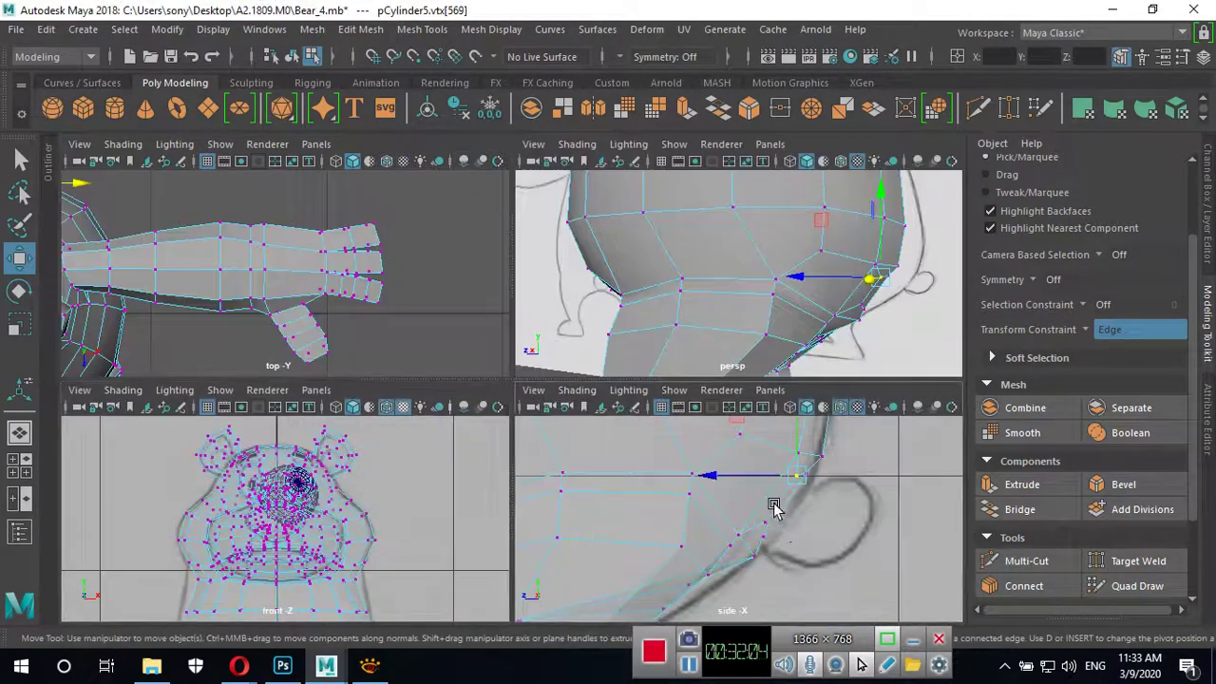
key("space")
scroll(741, 396, "up", 2)
middle_click_drag(741, 396, 738, 507, "alt")
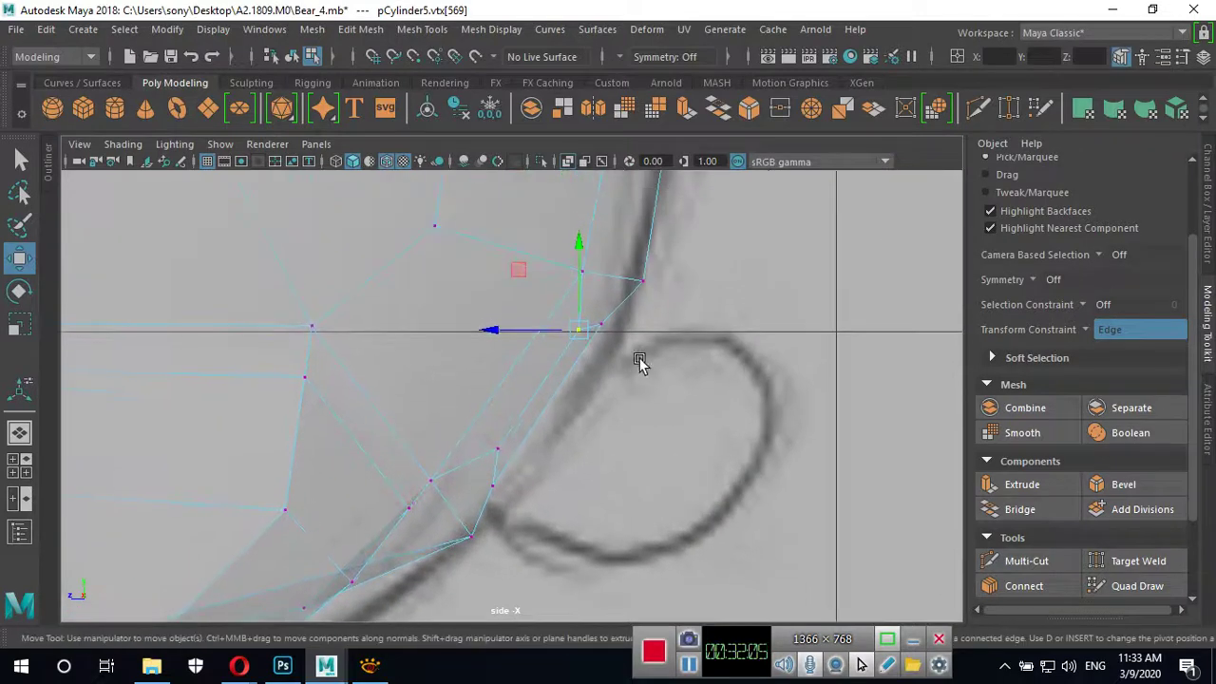
left_click(598, 329, "shift")
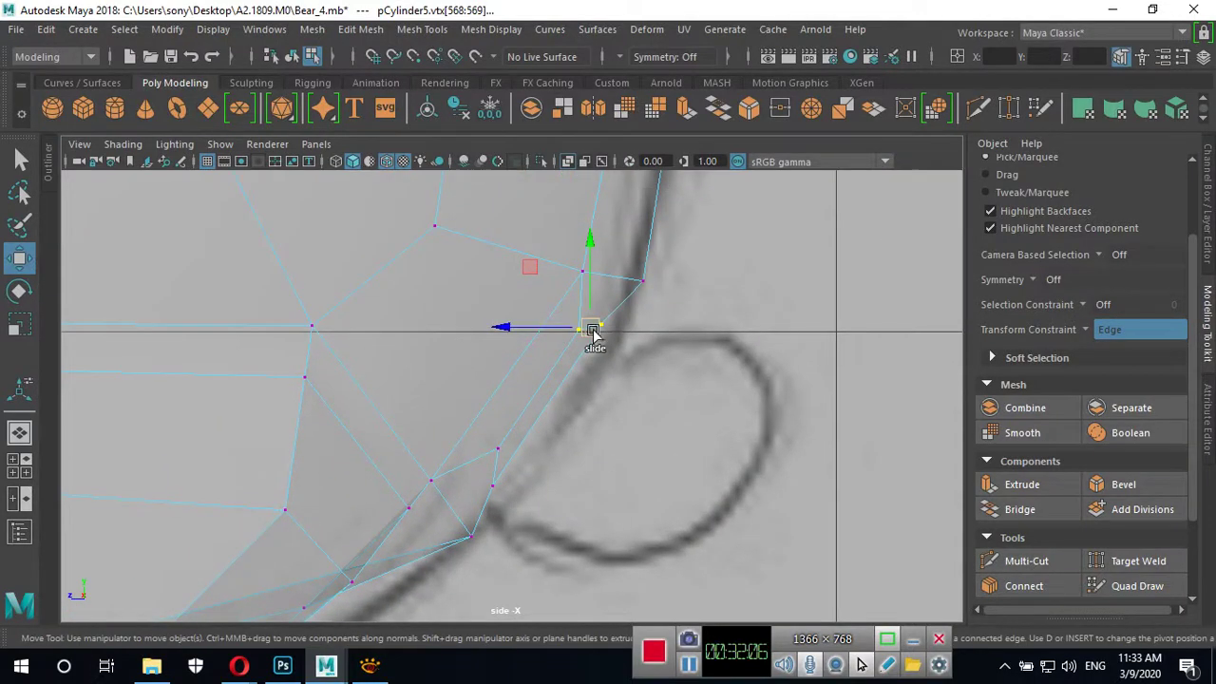
left_click(1102, 330)
left_click(1107, 337)
left_click_drag(591, 325, 619, 344)
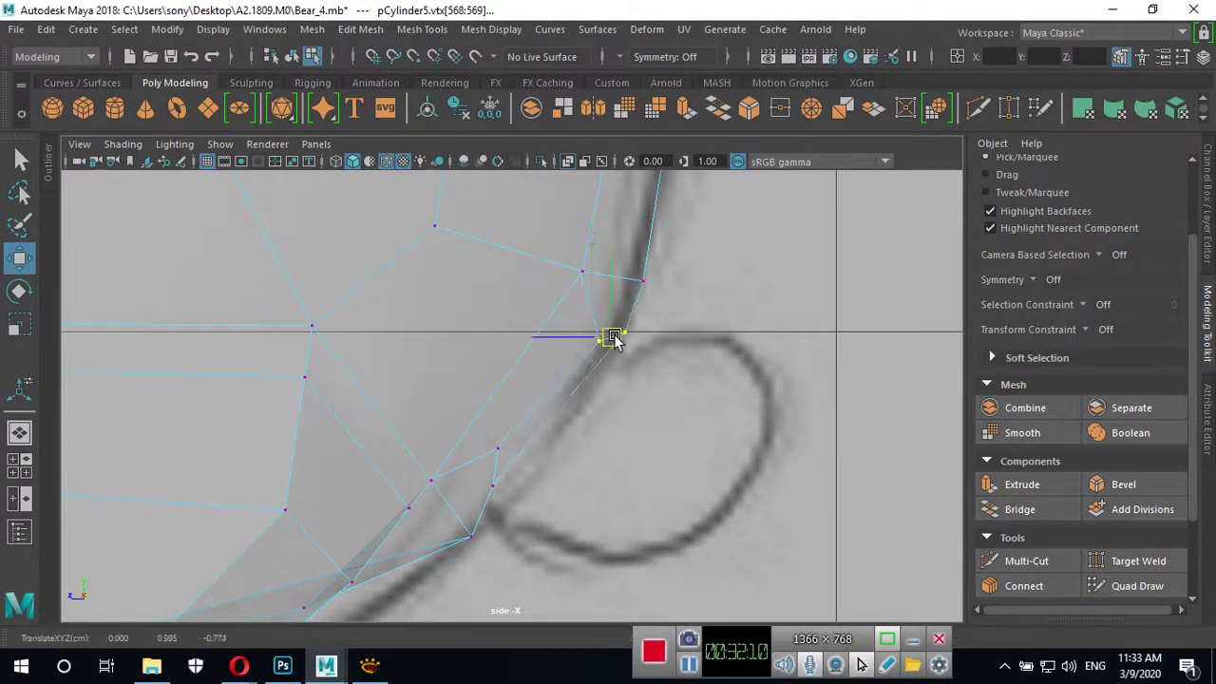
Move the two vertices near the leg down onto the sketch outline.
left_click(506, 484)
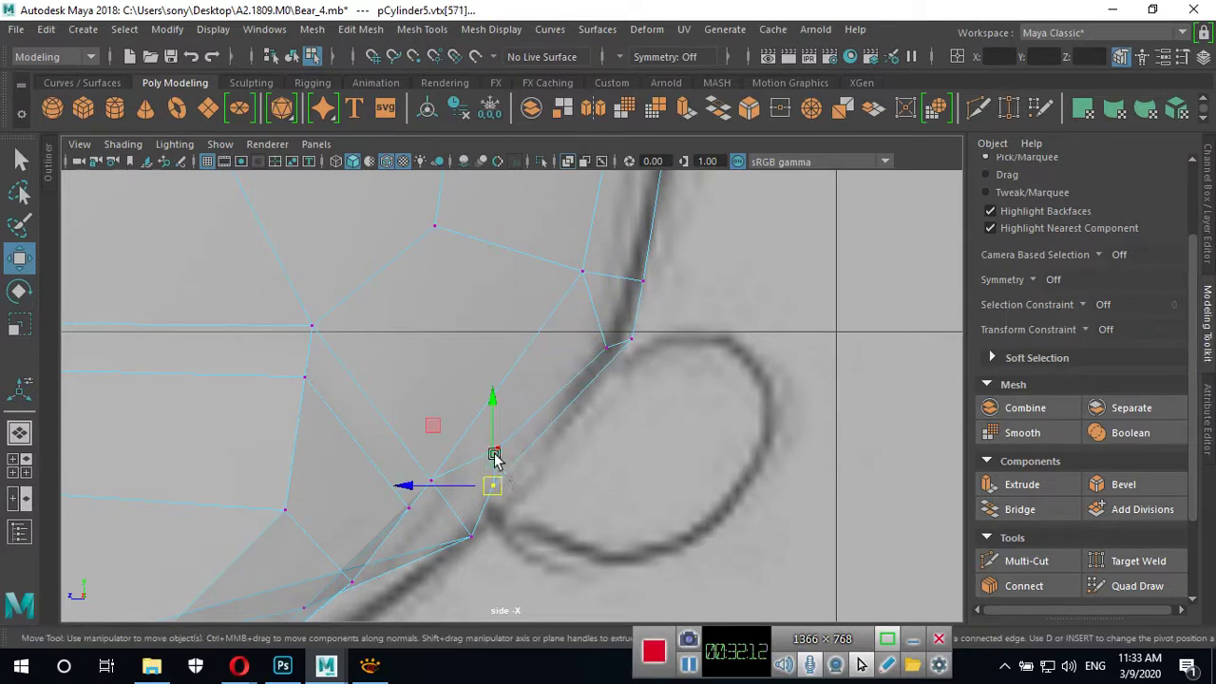
left_click(498, 448, "shift")
left_click_drag(504, 474, 506, 508)
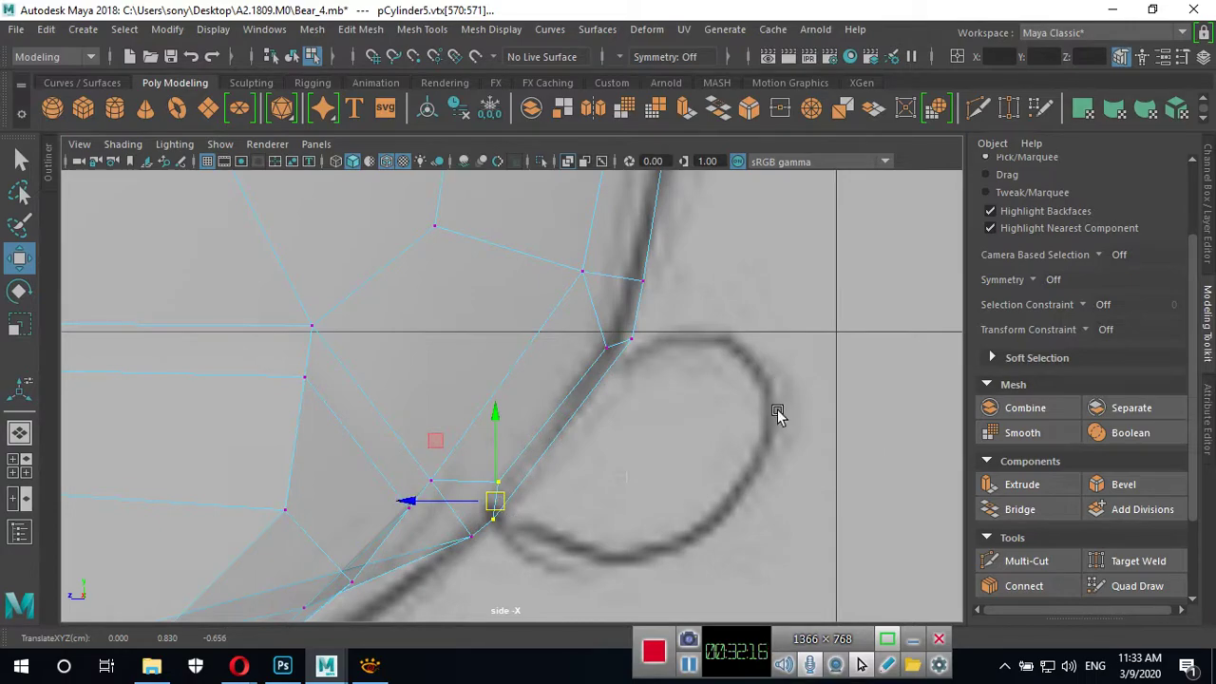
key("space")
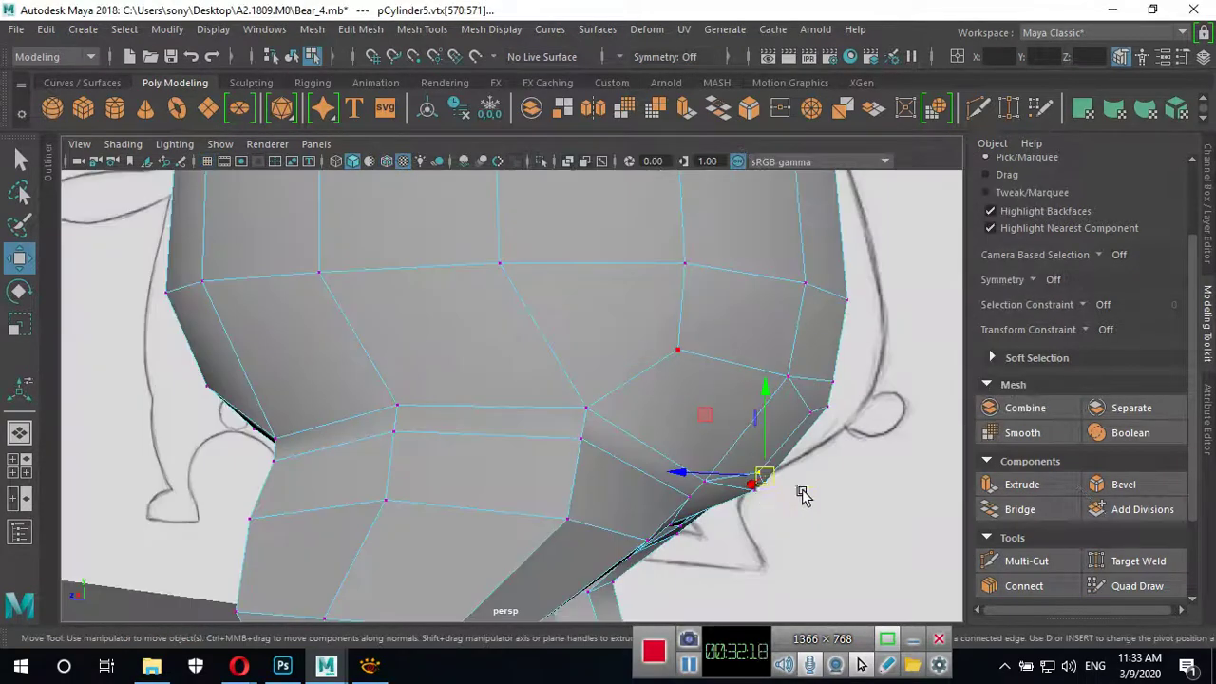
left_click_drag(803, 493, 721, 454, "alt")
scroll(571, 408, "down", 5)
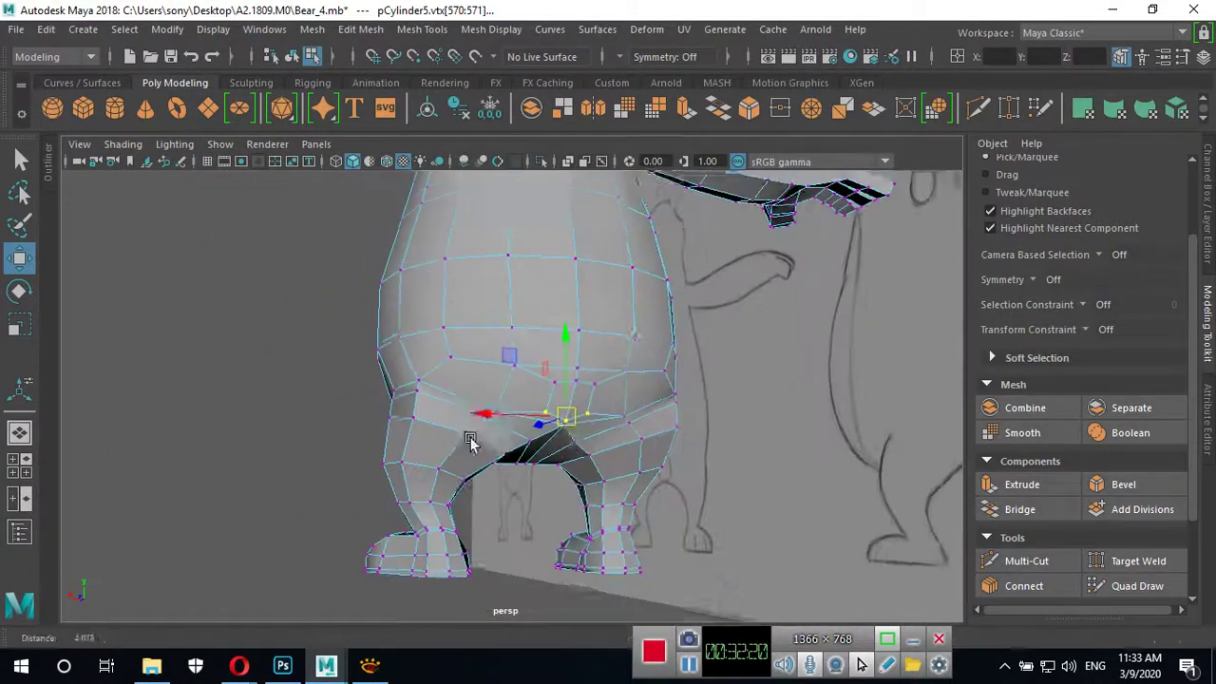
left_click_drag(475, 440, 507, 456, "alt")
scroll(665, 475, "up", 5)
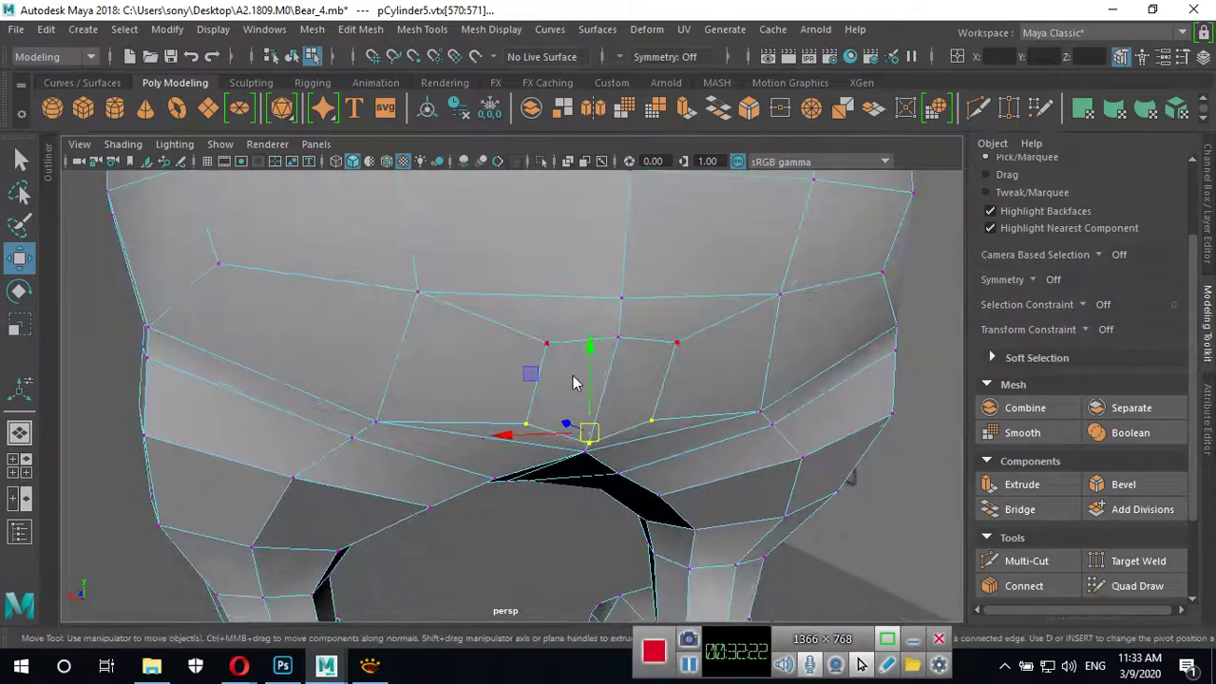
Preview the bear smoothed to inspect the legs, then return to the faceted low-poly display.
right_click_drag(574, 383, 570, 223)
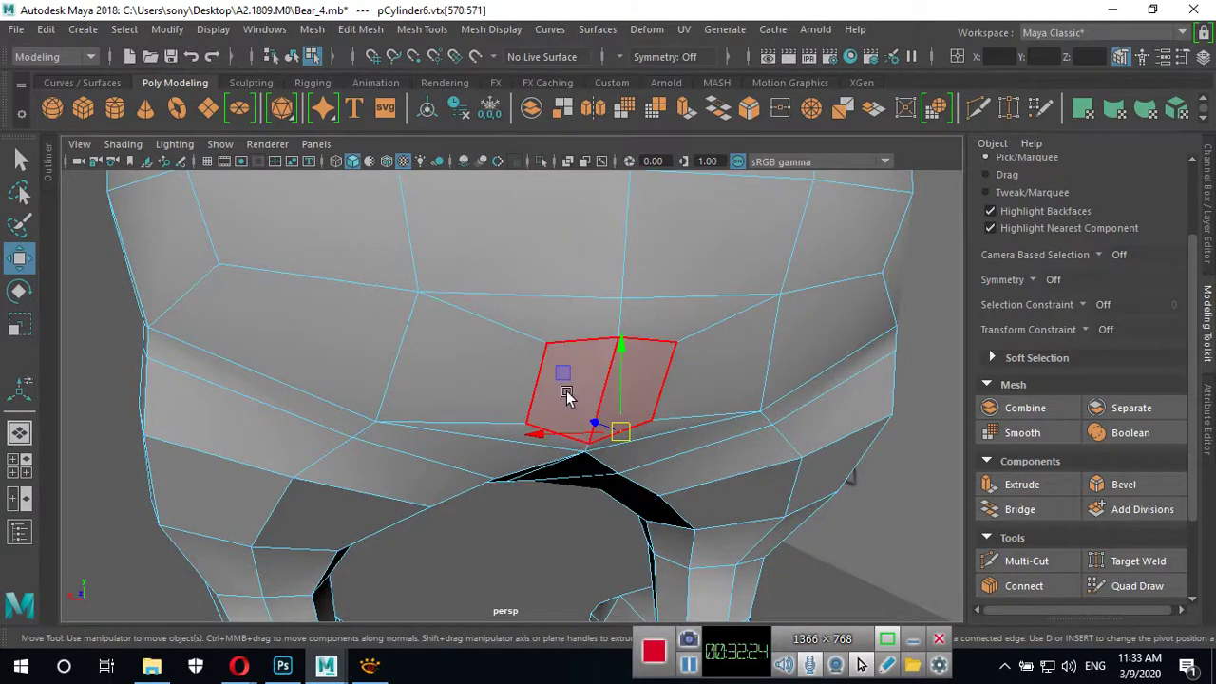
right_click_drag(566, 393, 648, 149)
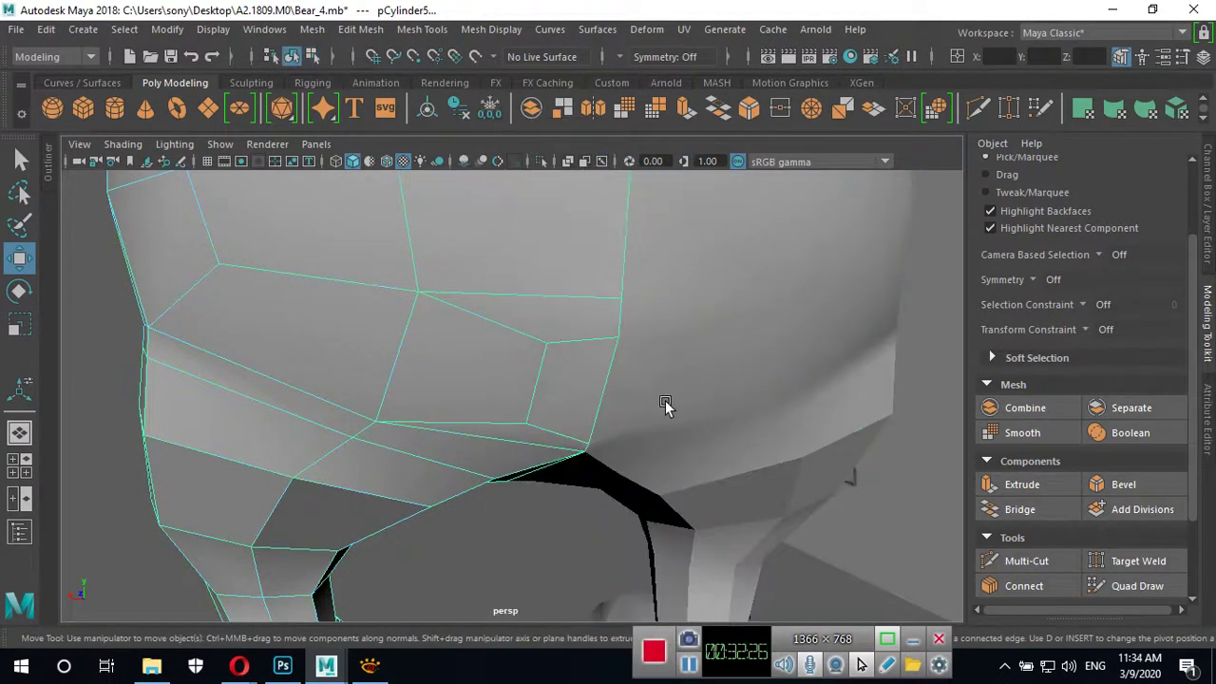
key("3")
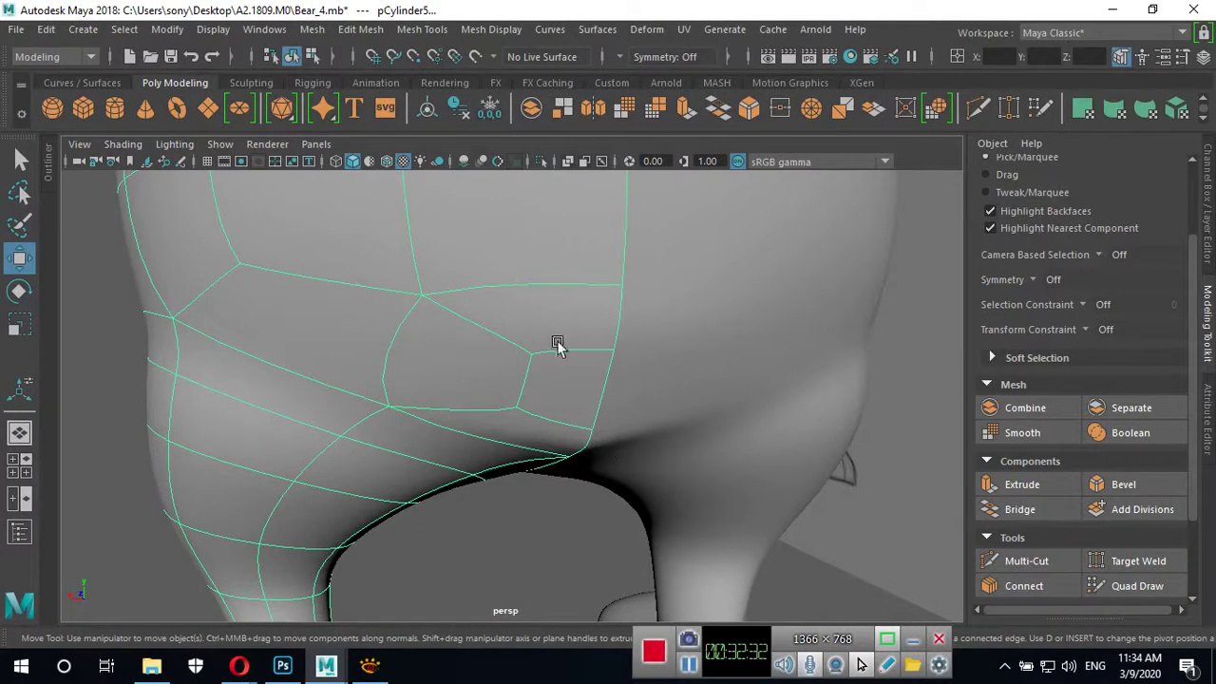
left_click_drag(644, 374, 615, 383, "alt")
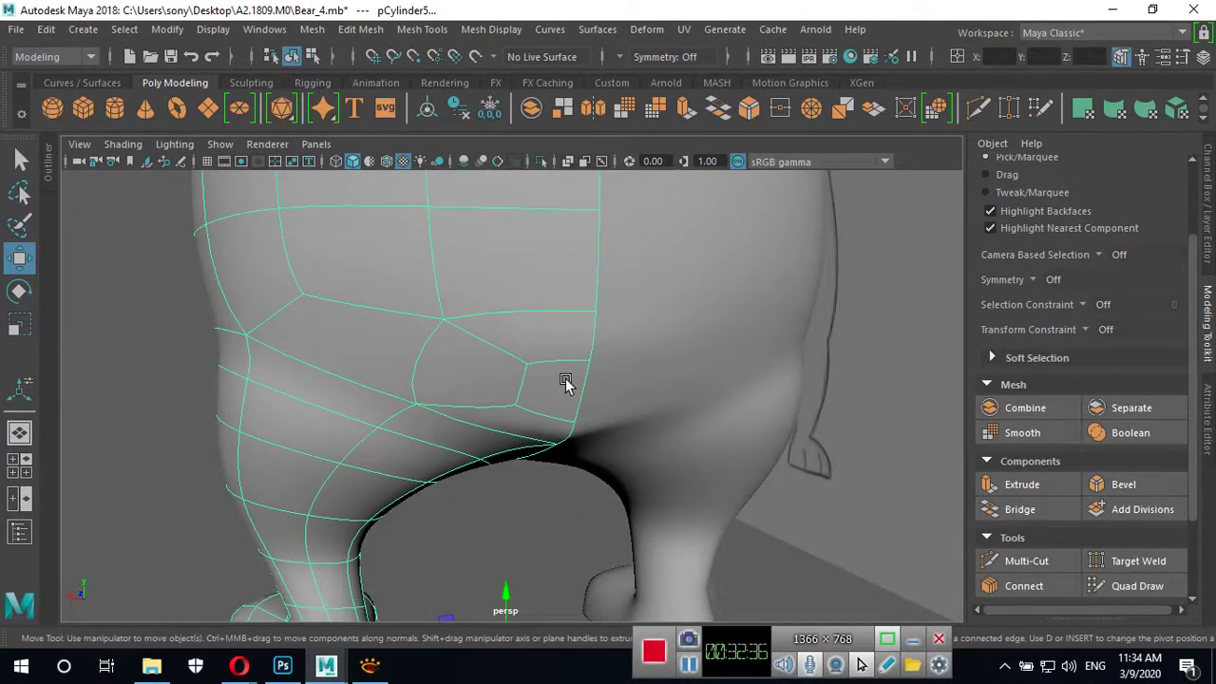
mouse_move(712, 412)
left_mouse_down("alt")
mouse_move(600, 404)
mouse_move(571, 335)
left_mouse_up("alt")
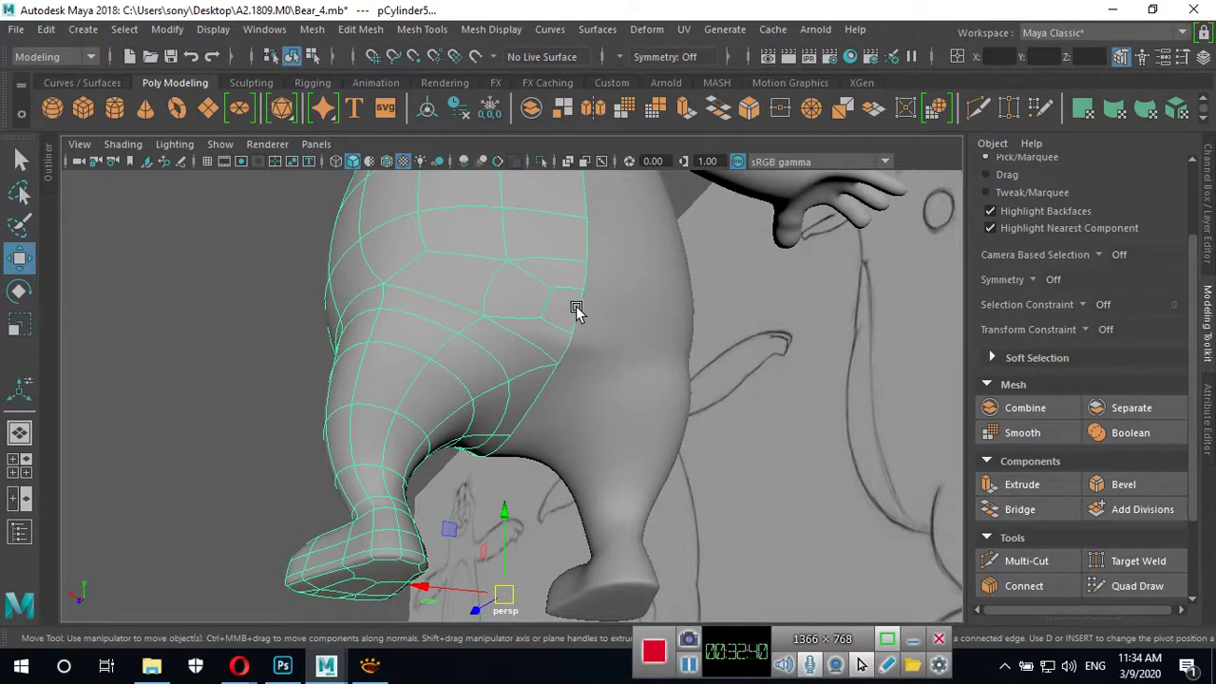
key("1")
Turn on Wireframe on Shaded and pick a vertex beside the hip seam.
scroll(561, 324, "up", 3)
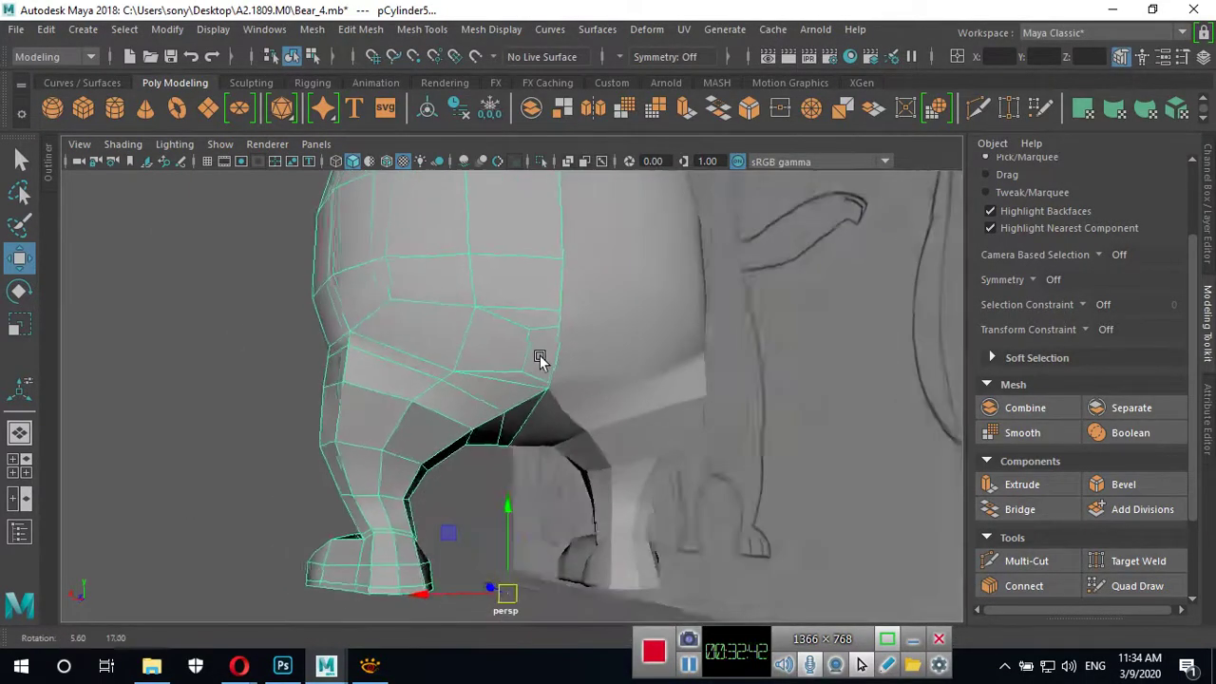
scroll(538, 355, "up", 3)
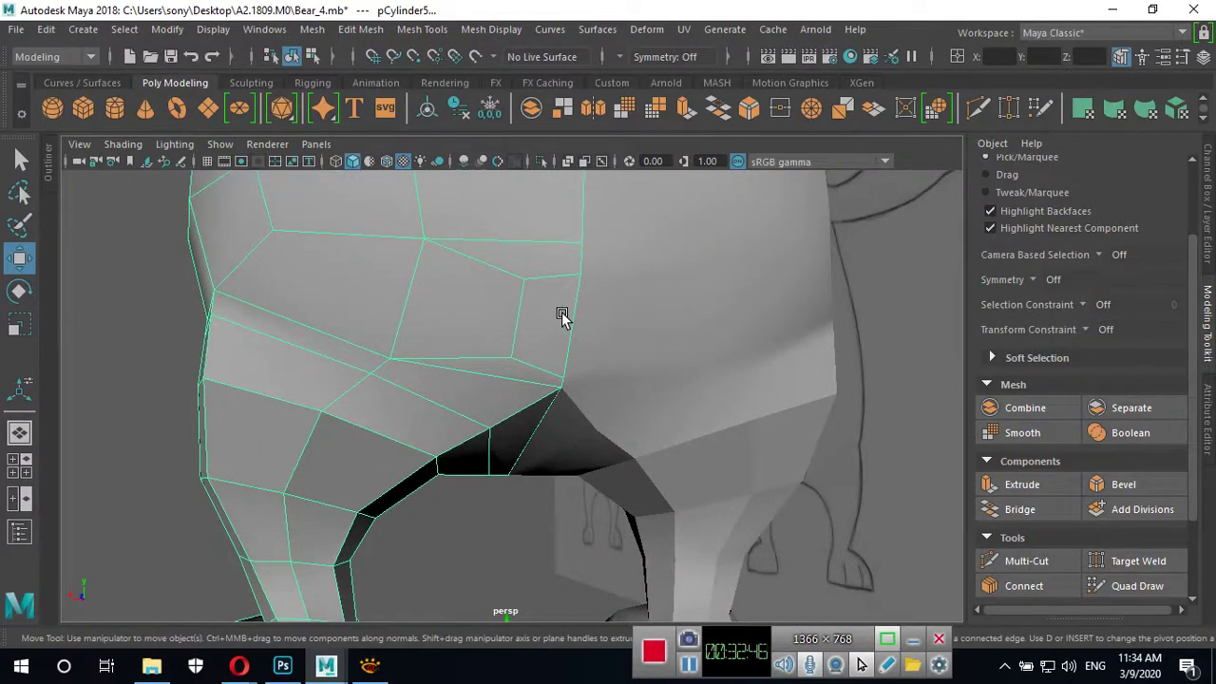
left_click(385, 161)
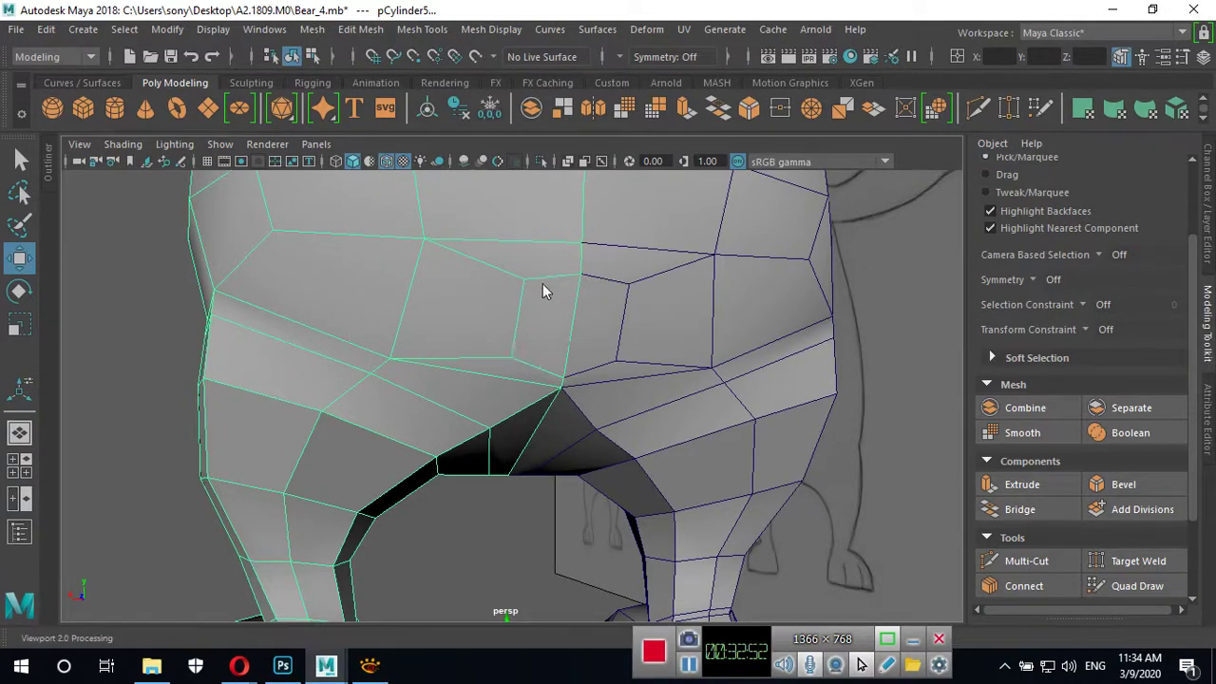
right_click_drag(542, 283, 474, 173)
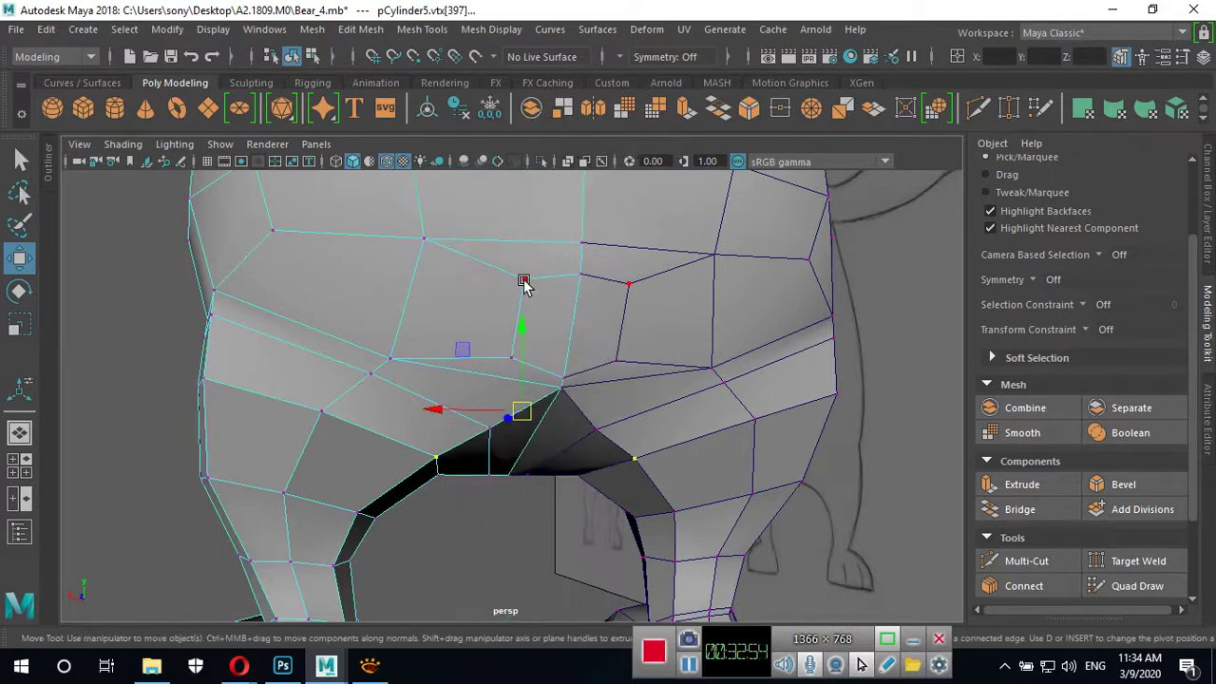
left_click(523, 280)
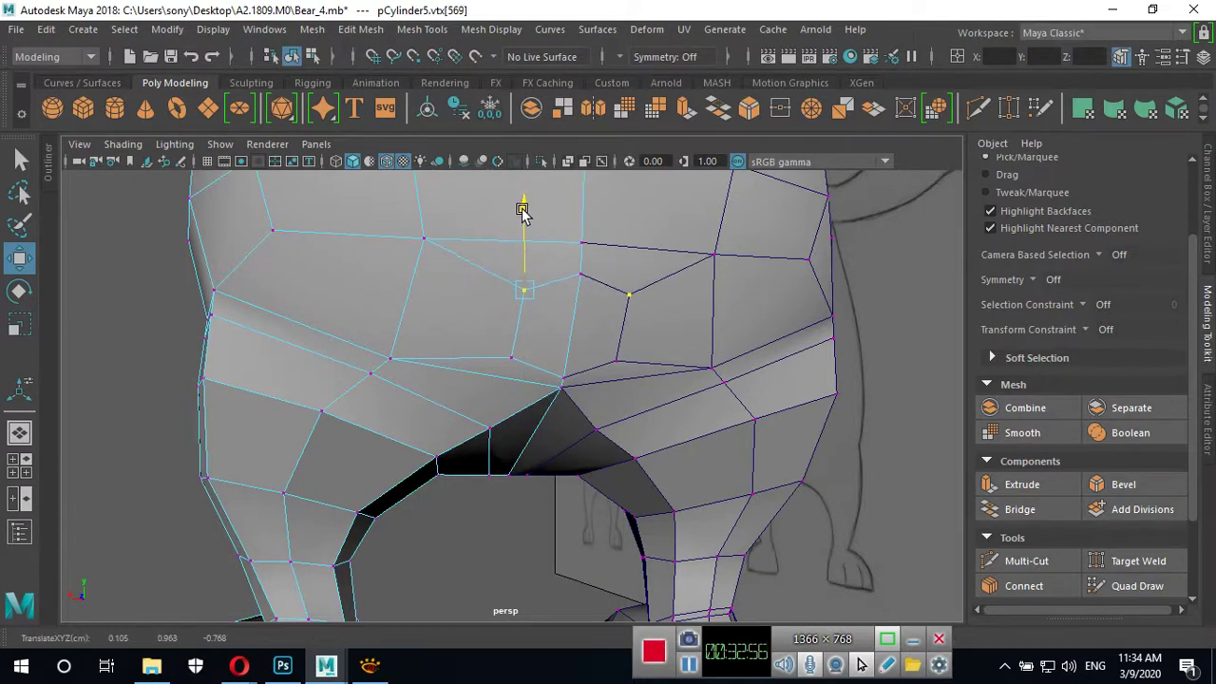
Pull the hip-seam vertices down and raise the right-hand seam vertex slightly.
left_click_drag(523, 202, 516, 354)
left_click(512, 353)
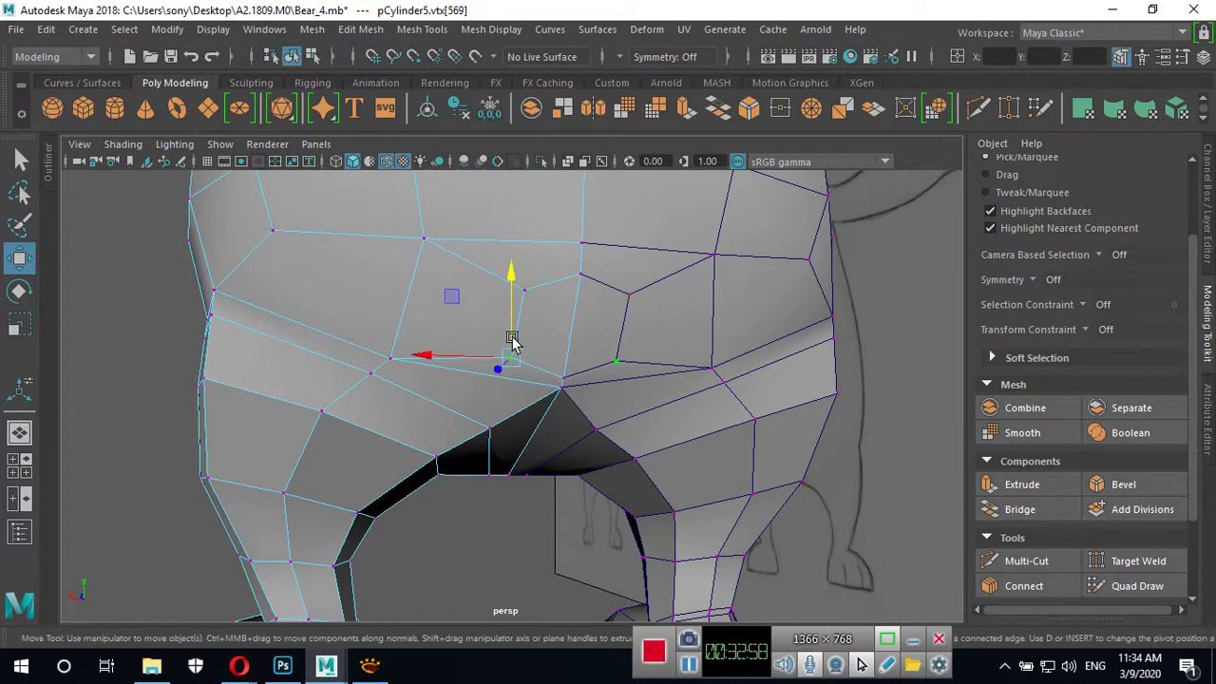
left_click(525, 291)
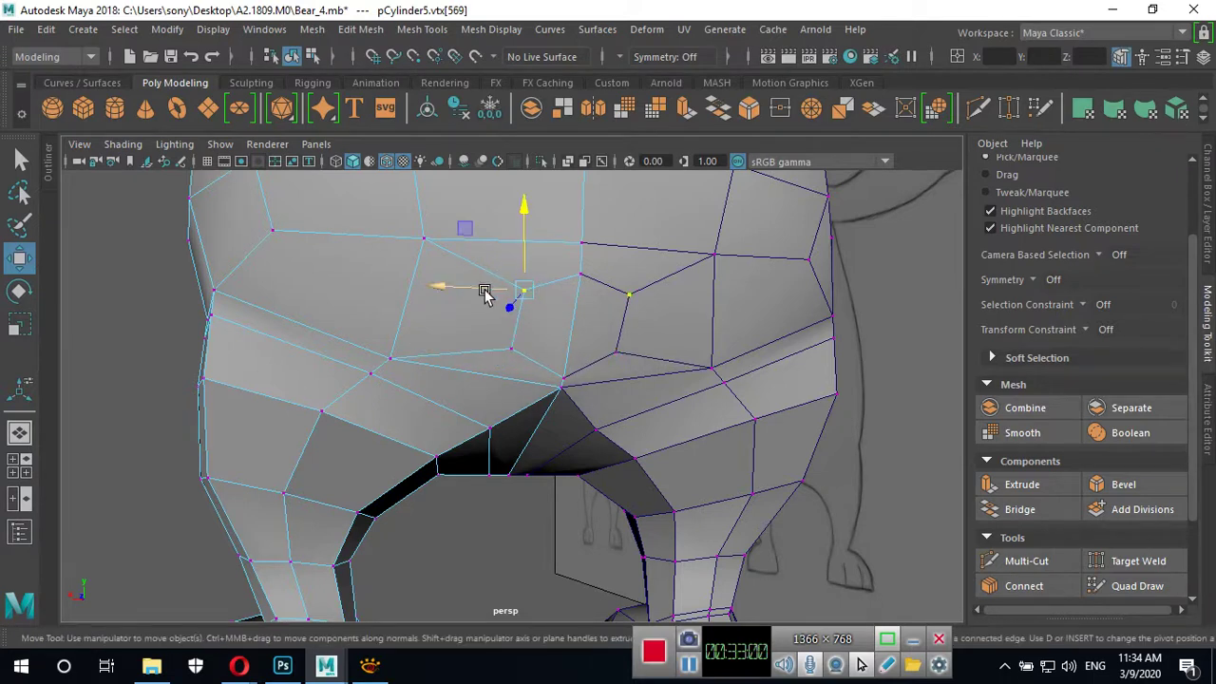
left_click(579, 272)
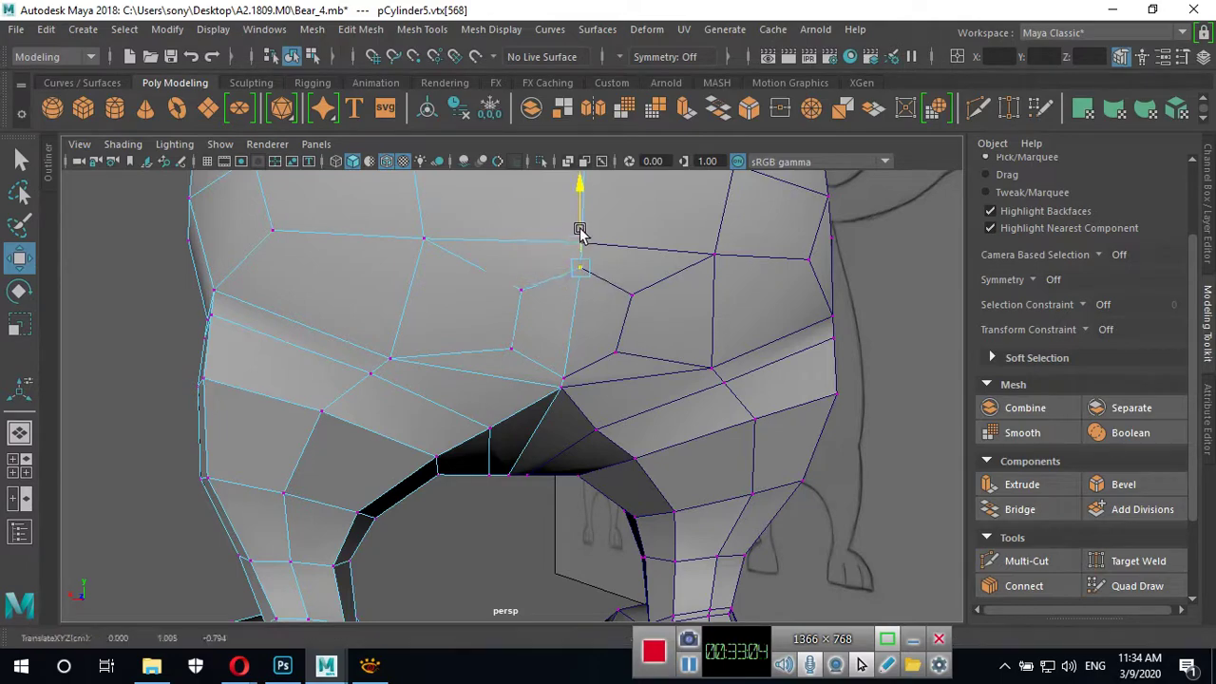
left_click_drag(581, 232, 582, 236)
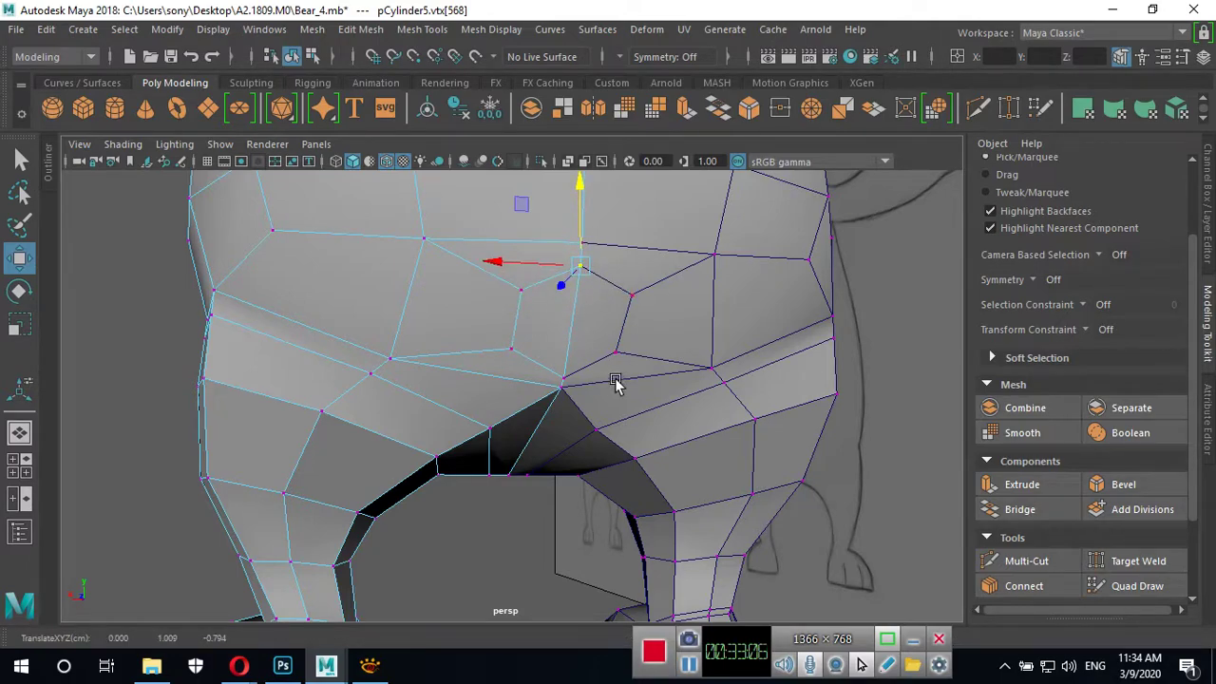
From a new angle, slide another seam vertex sideways along X to even the seam.
mouse_move(616, 383)
left_mouse_down("alt")
mouse_move(706, 380)
mouse_move(732, 402)
mouse_move(777, 359)
left_mouse_up("alt")
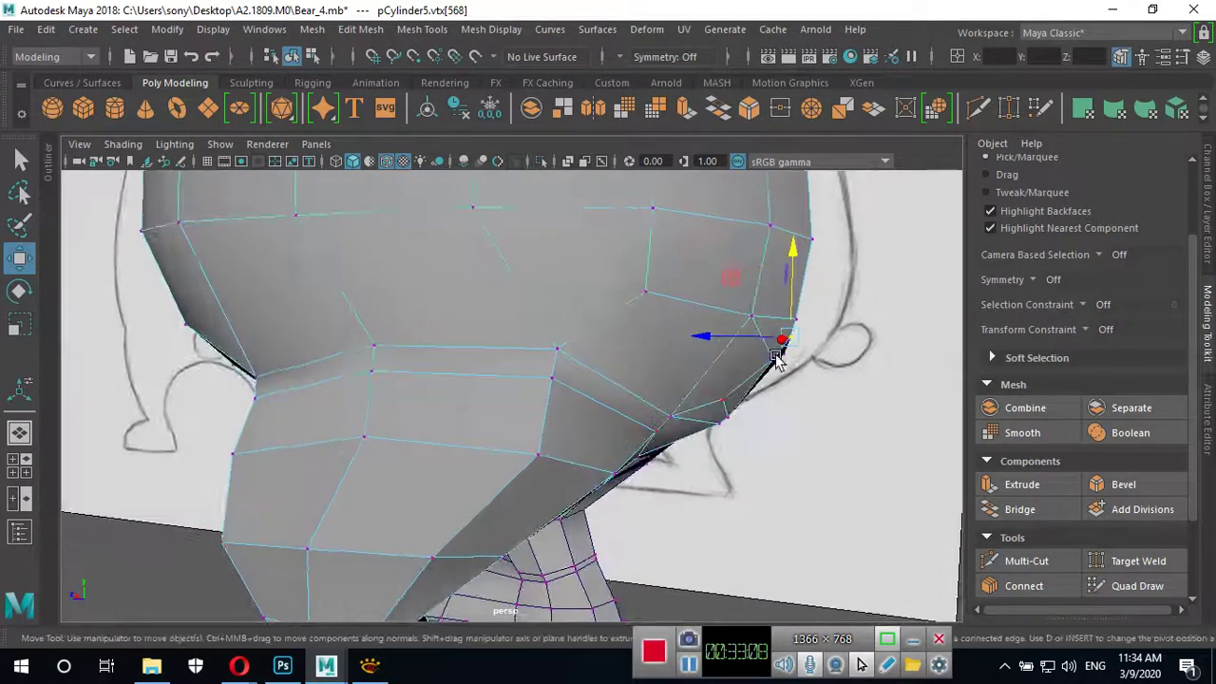
left_click(725, 402)
left_click_drag(643, 399, 667, 403)
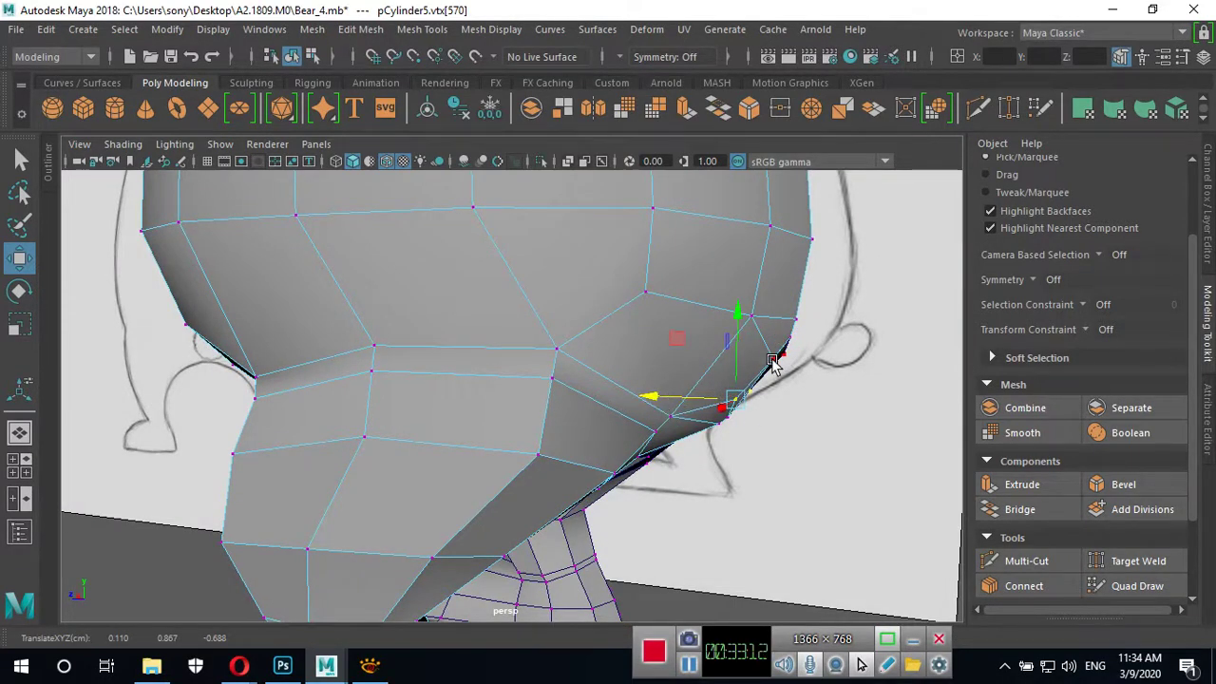
left_click(771, 358)
mouse_move(771, 357)
left_mouse_down("alt")
mouse_move(814, 402)
mouse_move(774, 349)
mouse_move(701, 402)
left_mouse_up("alt")
right_click_drag(546, 175, 541, 226)
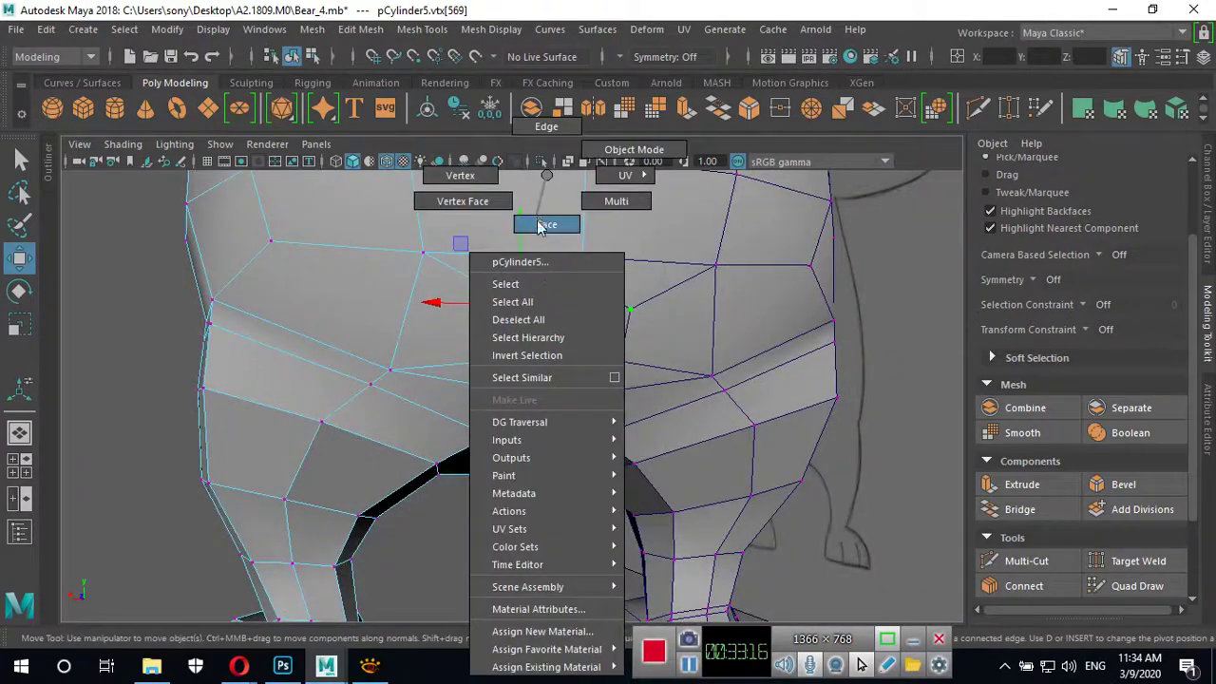
In the maximized side view, extrude a head face, sliding and rotating it along the ear sketch.
left_click(549, 340)
mouse_move(548, 339)
left_mouse_down("alt")
mouse_move(738, 470)
mouse_move(850, 465)
mouse_move(615, 520)
left_mouse_up("alt")
key("space")
key("space")
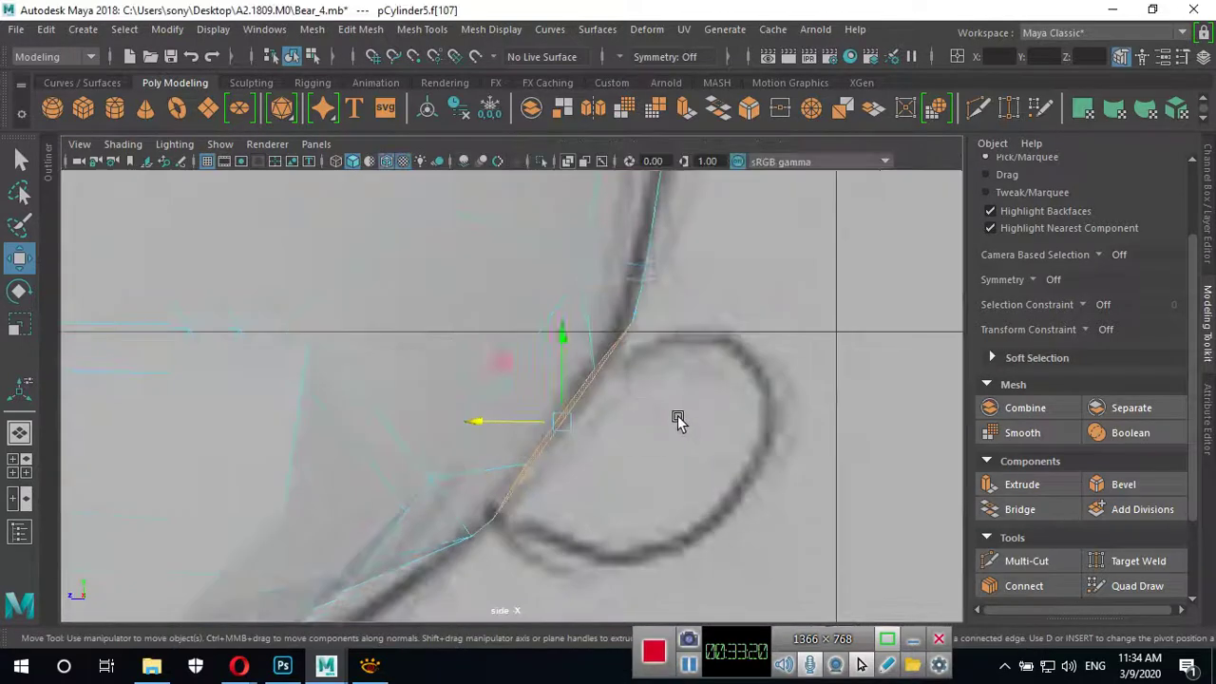
scroll(665, 390, "up", 3)
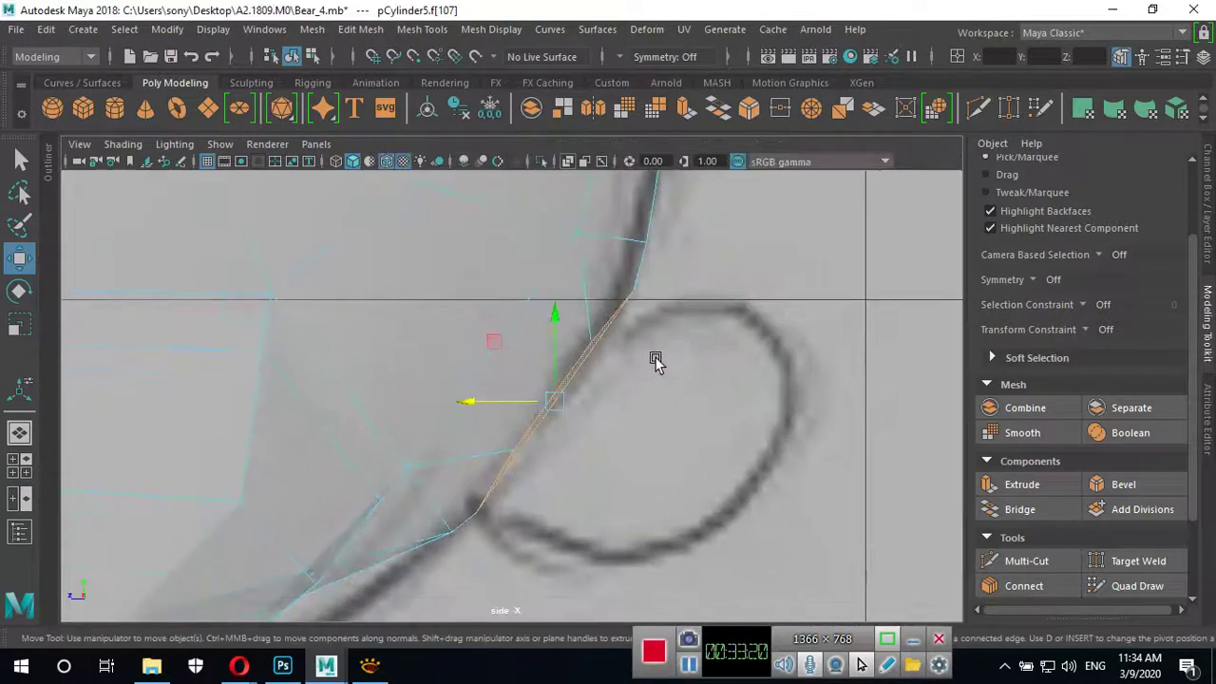
left_click(692, 112)
left_click(666, 295)
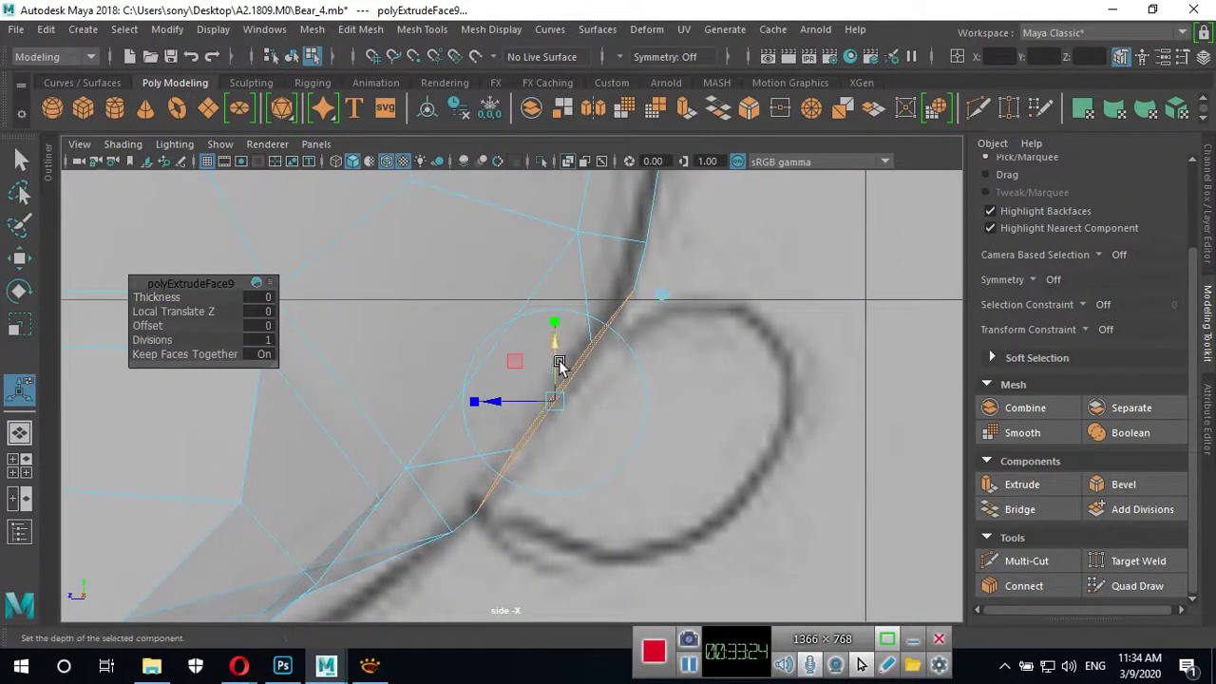
mouse_move(497, 403)
left_mouse_down()
mouse_move(606, 410)
mouse_move(618, 437)
left_mouse_up()
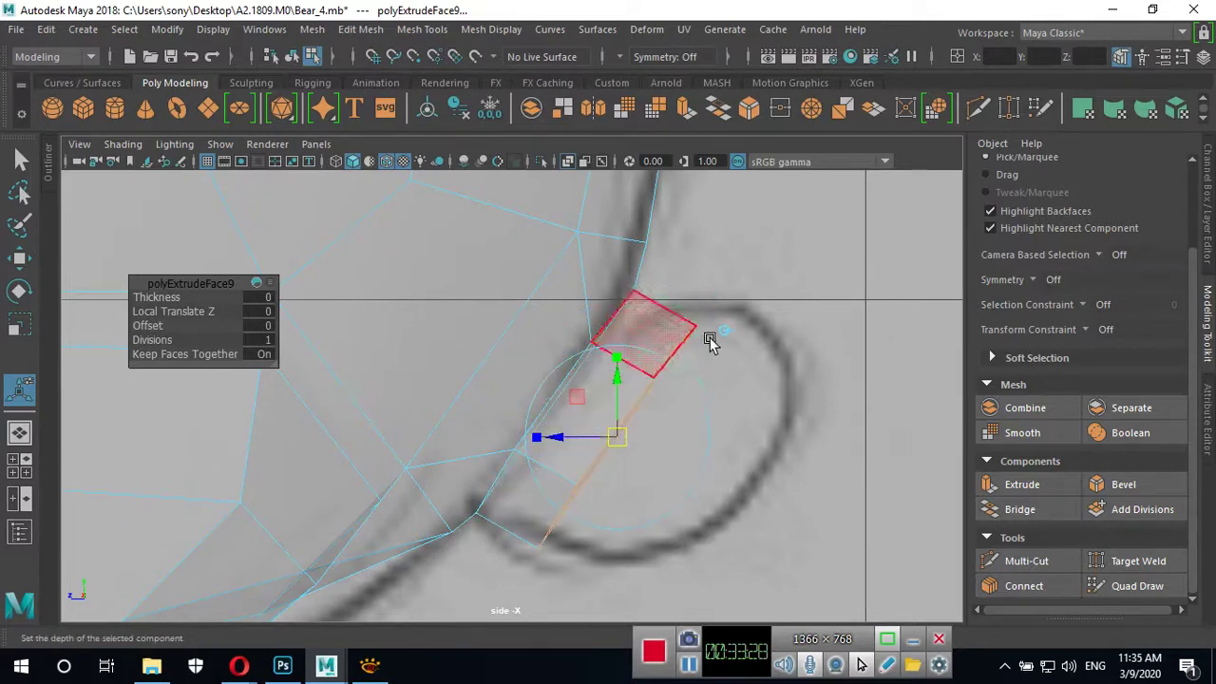
left_click_drag(689, 378, 543, 372)
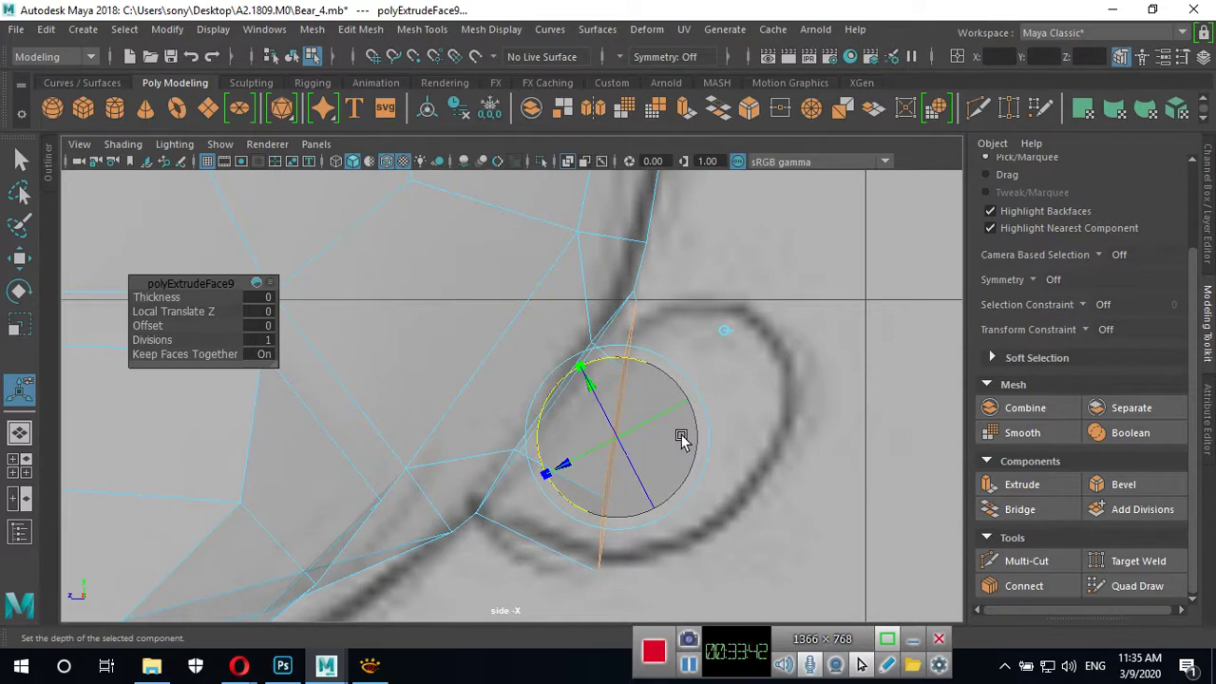
Extrude the face again, push it around the ear outline, shrink the tip, nudge it onto the sketch.
left_click(687, 107)
mouse_move(681, 447)
left_mouse_down()
mouse_move(751, 432)
mouse_move(739, 381)
mouse_move(703, 357)
left_mouse_up()
left_click(772, 407)
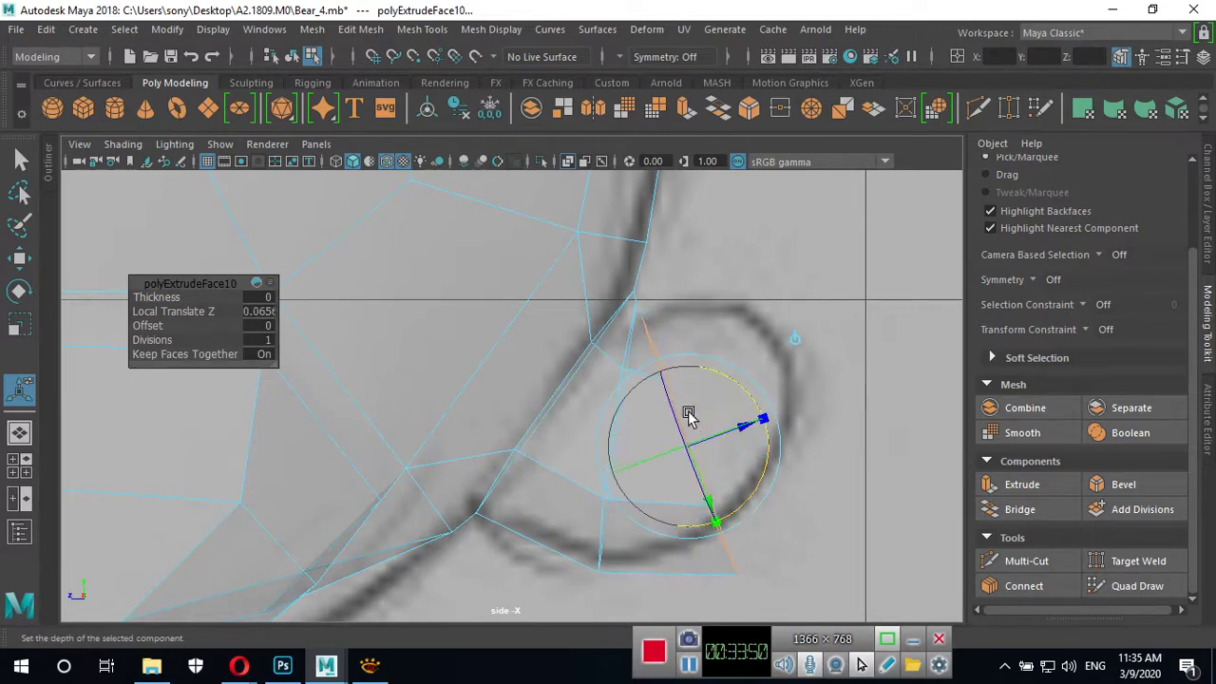
left_click(750, 429)
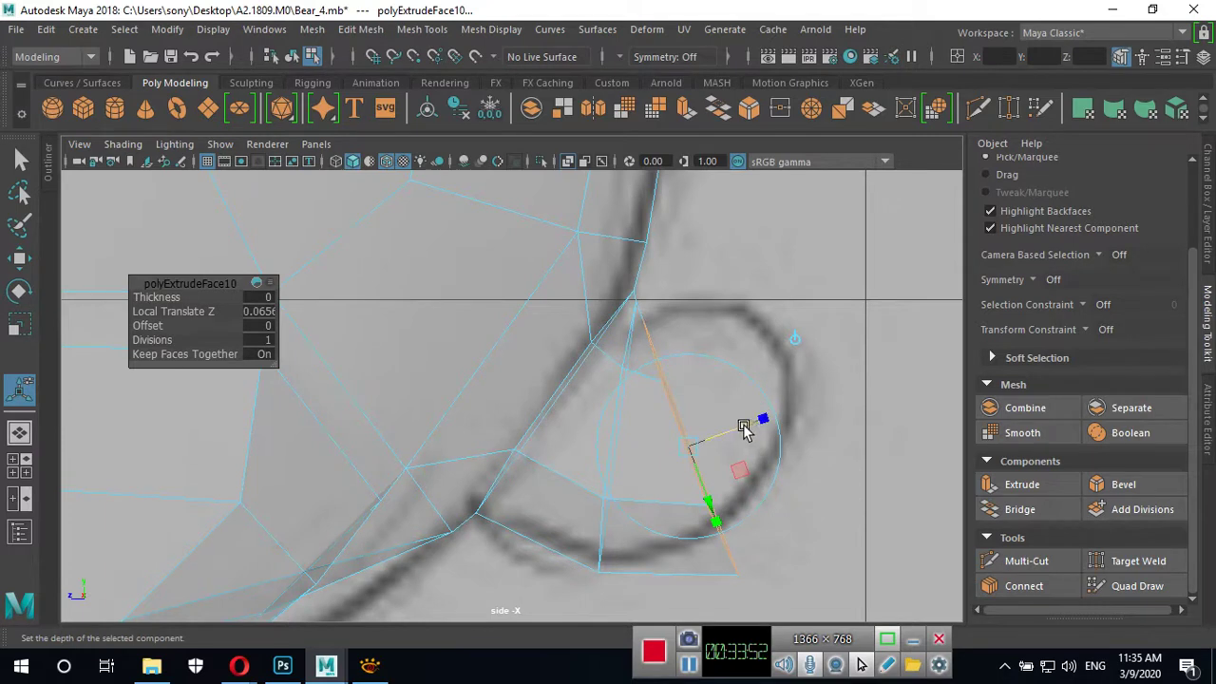
left_click_drag(744, 429, 853, 370)
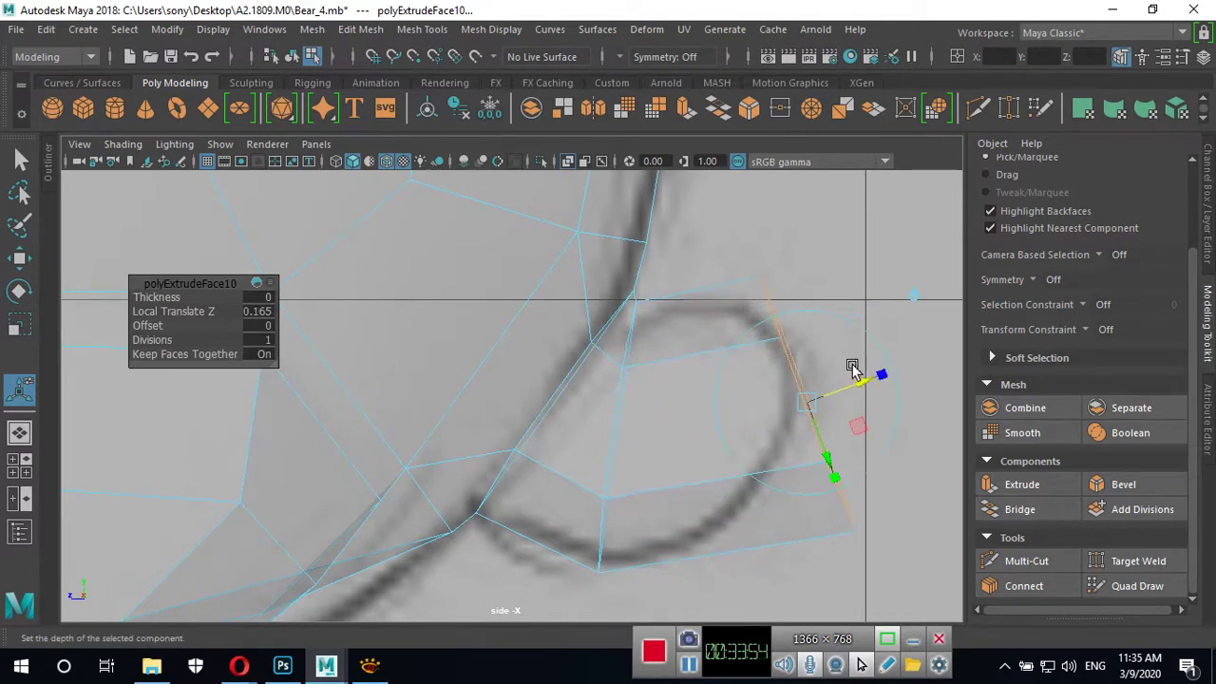
left_click(887, 373)
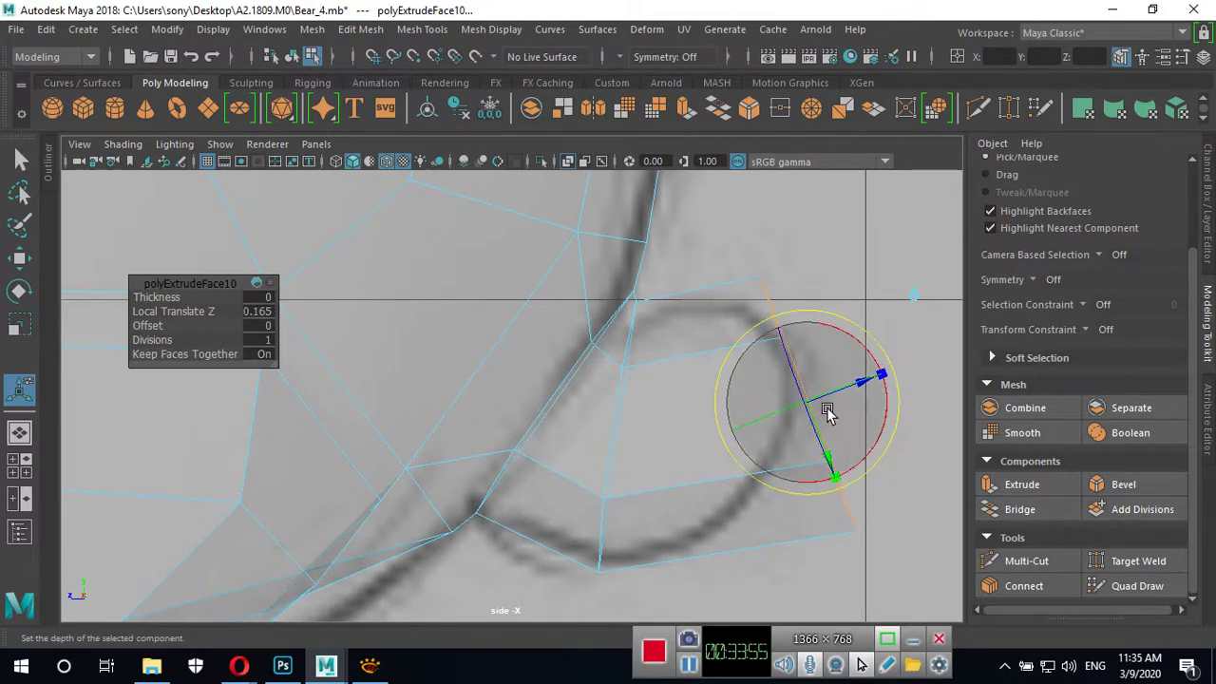
left_click(884, 374)
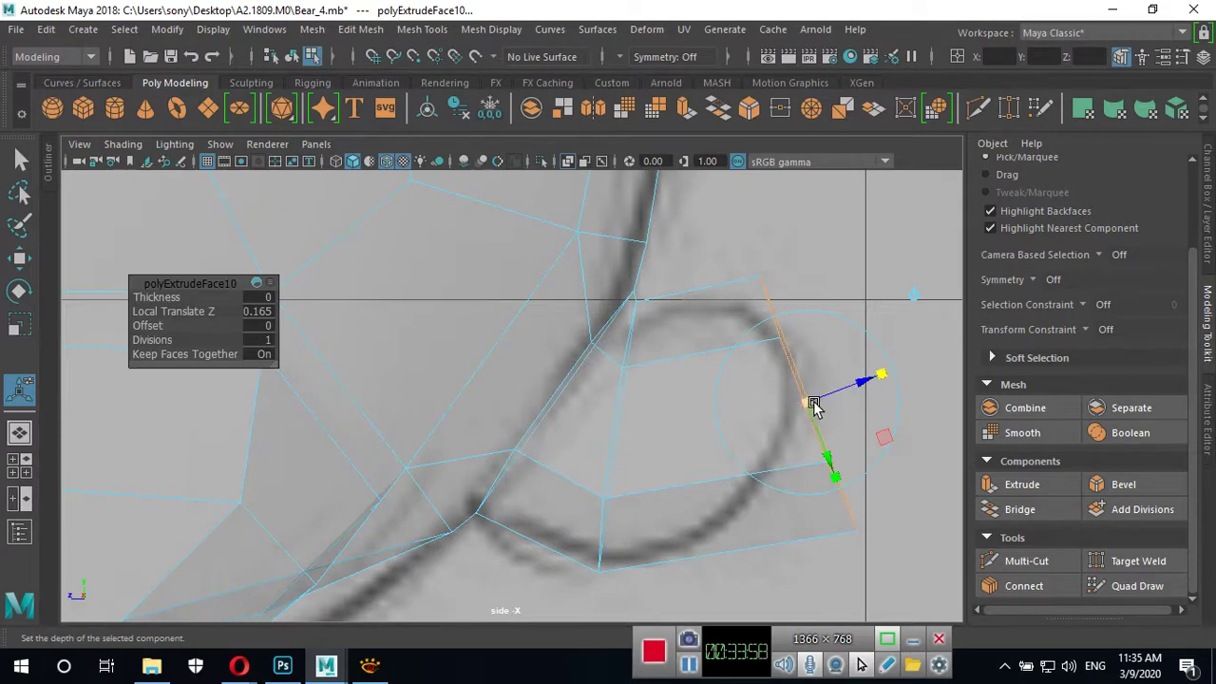
mouse_move(814, 404)
left_mouse_down()
mouse_move(768, 437)
mouse_move(788, 434)
left_mouse_up()
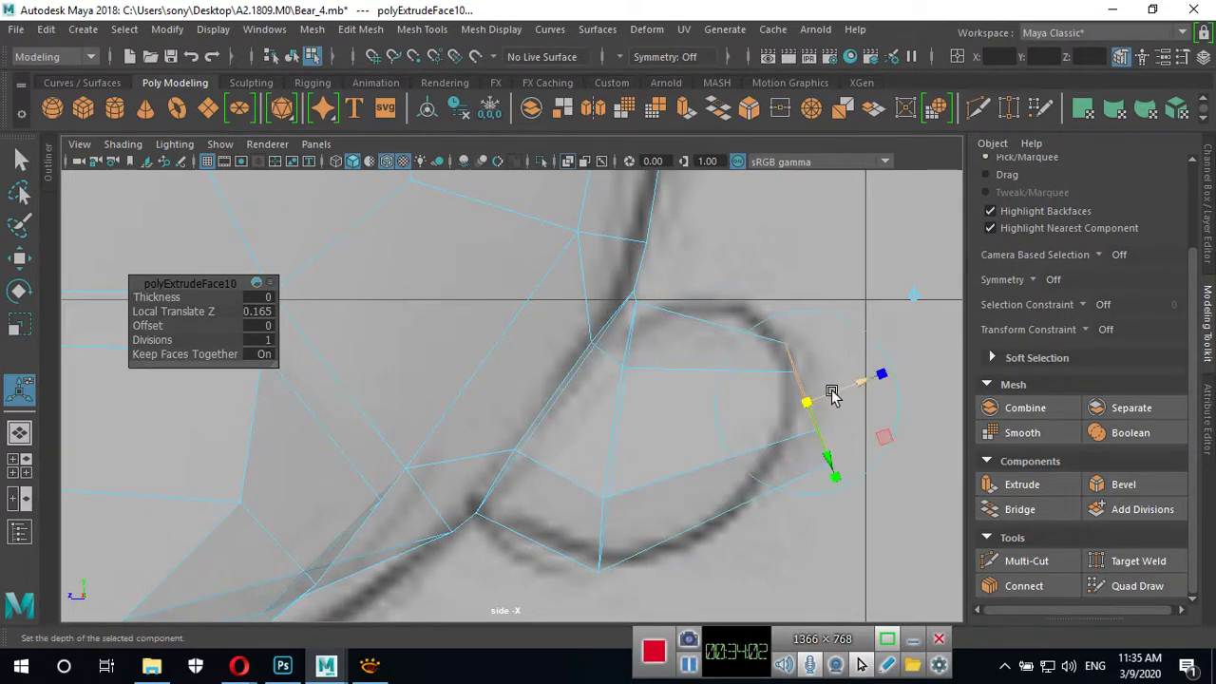
key("w")
left_click_drag(808, 403, 795, 367)
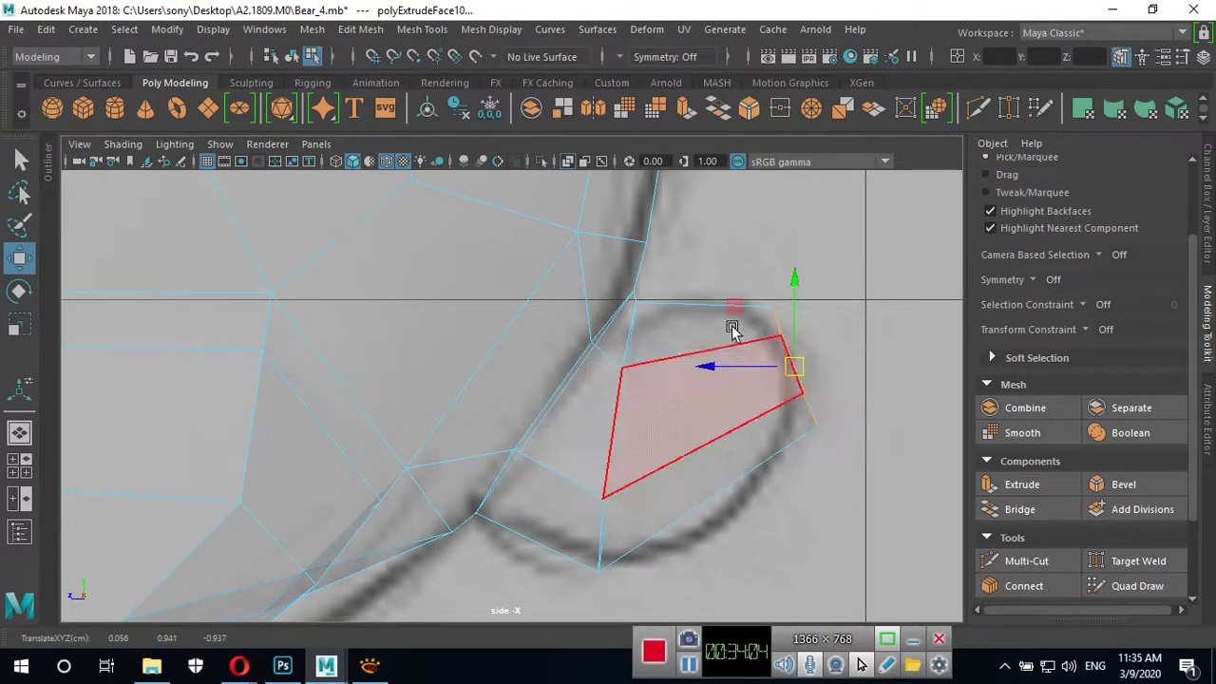
Add an edge loop across the rounded part, then enlarge it slightly and lower it.
left_click(979, 108)
key("ctrl")
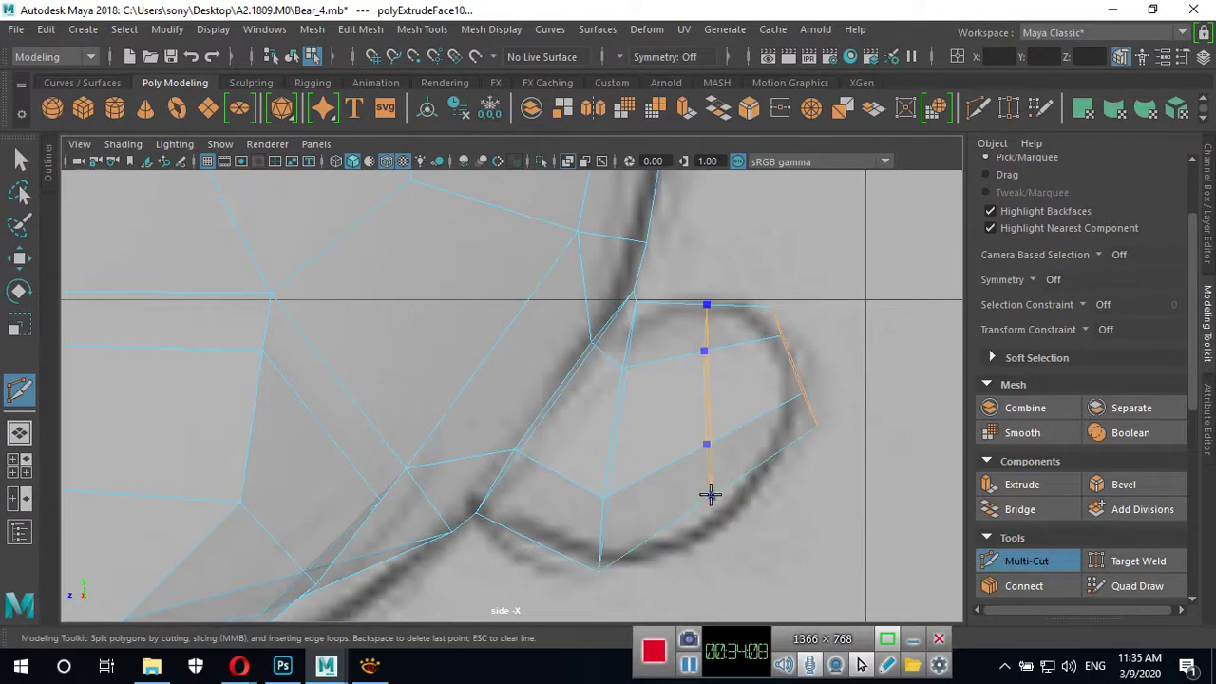
left_click(704, 495, "ctrl")
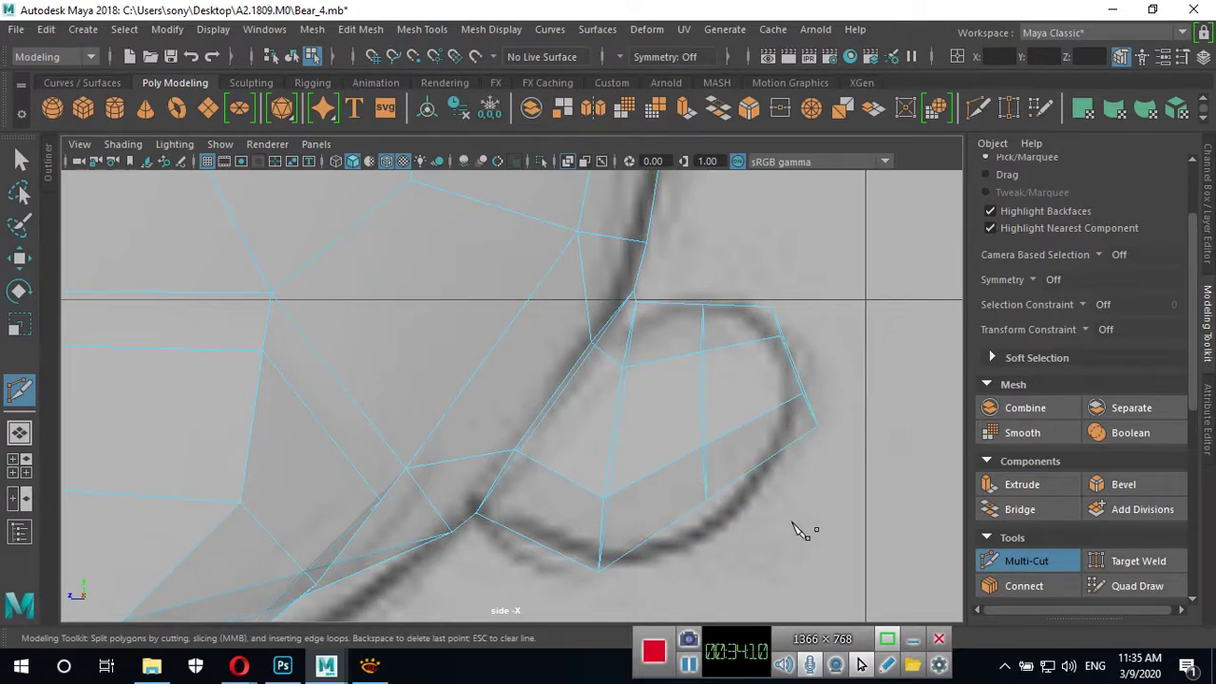
key("w")
key("e")
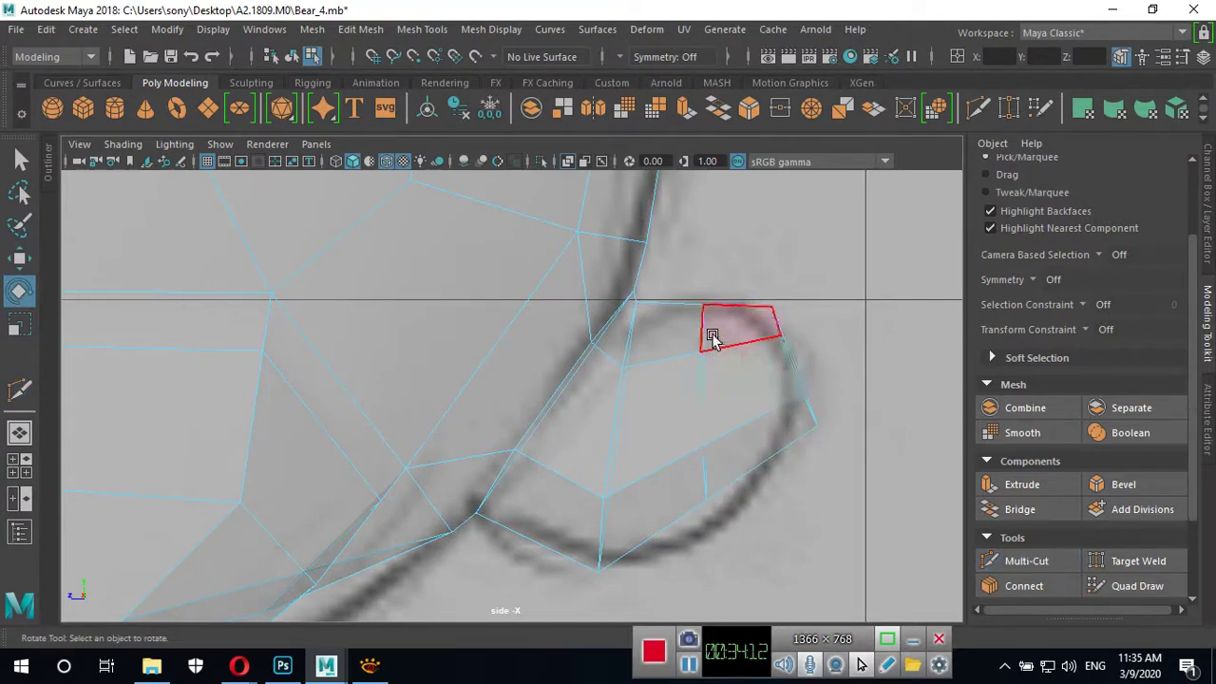
right_click_drag(709, 401, 710, 126)
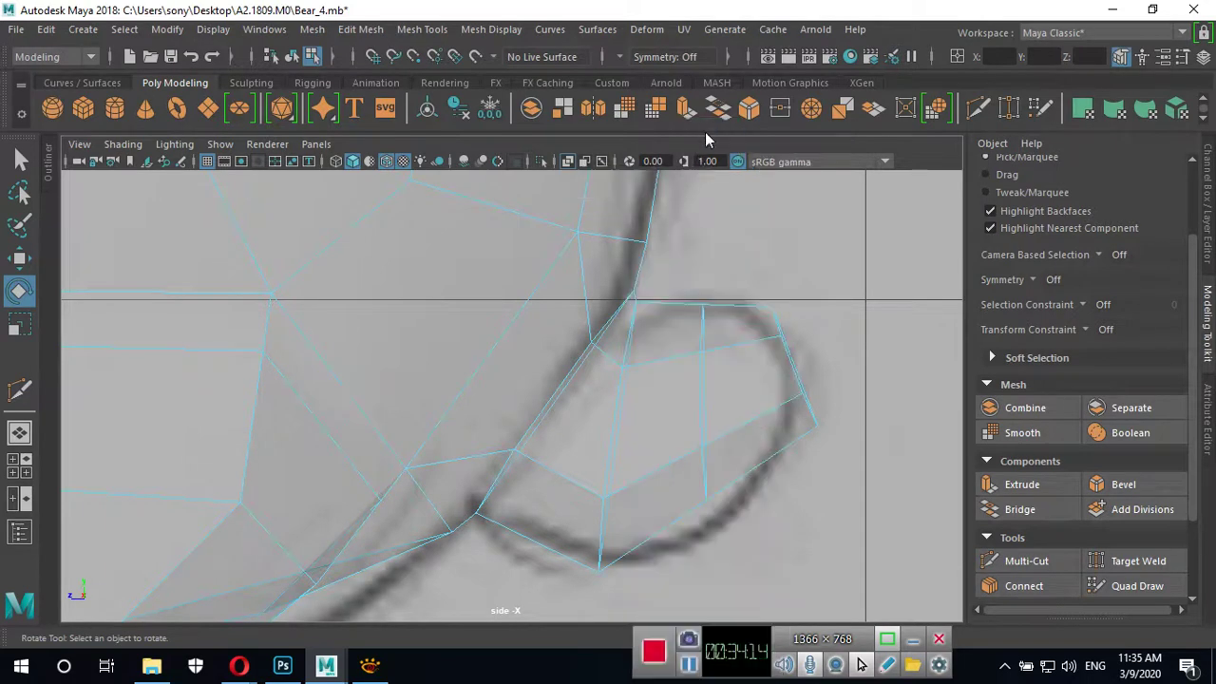
left_click(699, 390)
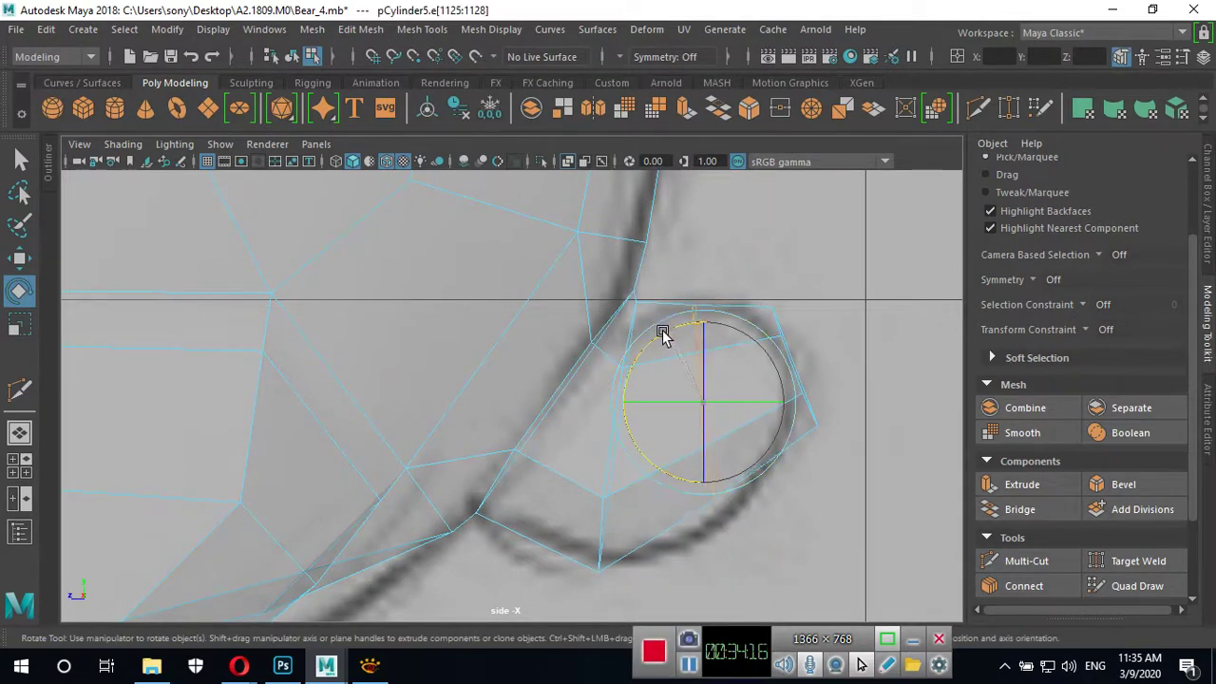
key("r")
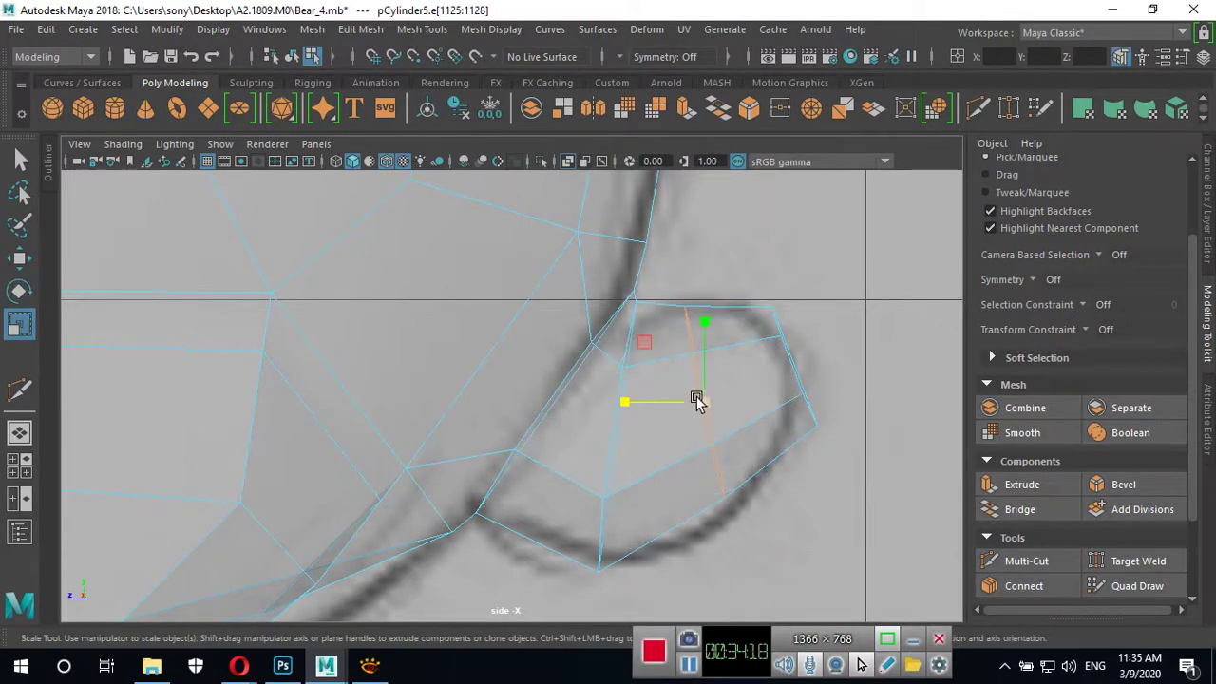
left_click_drag(704, 400, 720, 385)
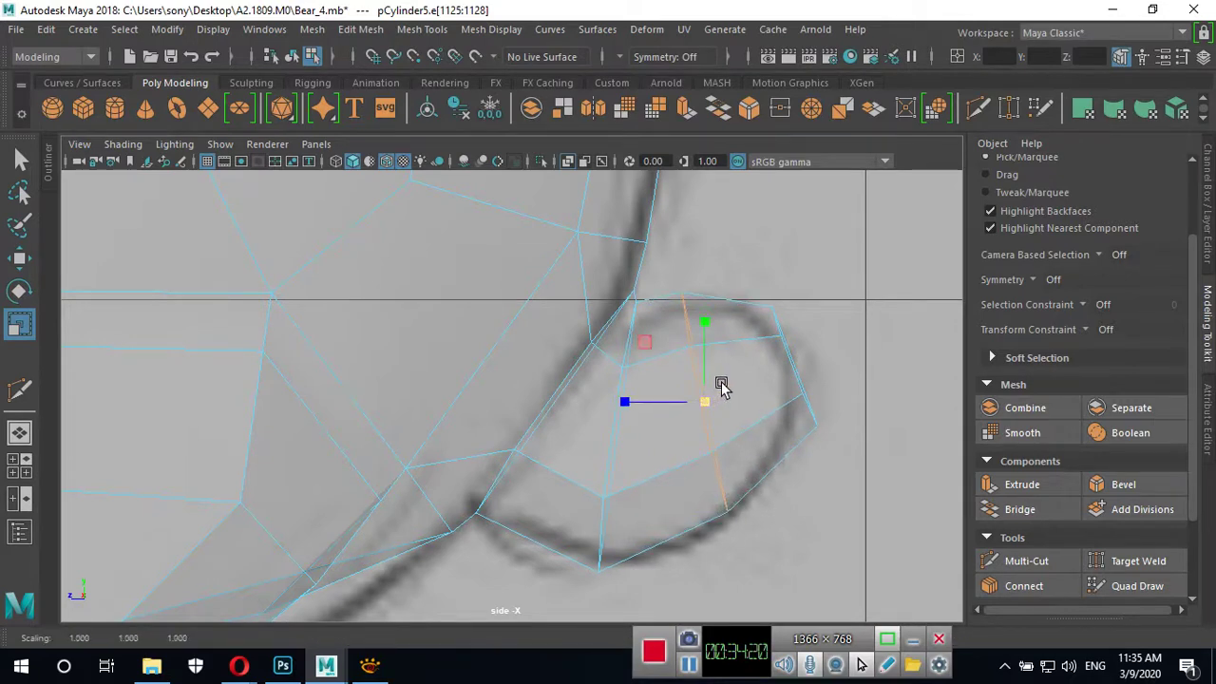
key("w")
left_click_drag(706, 402, 713, 409)
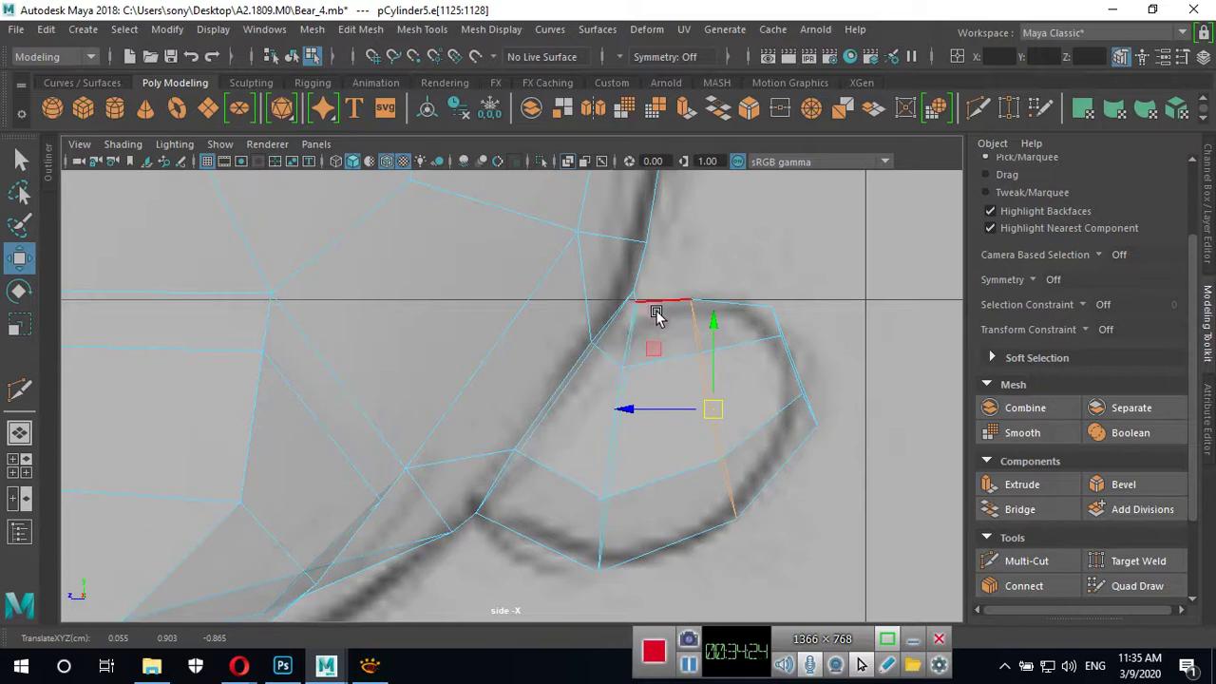
Move the upper and lower outline vertices down and left onto the sketched loop.
right_click_drag(652, 177, 570, 176)
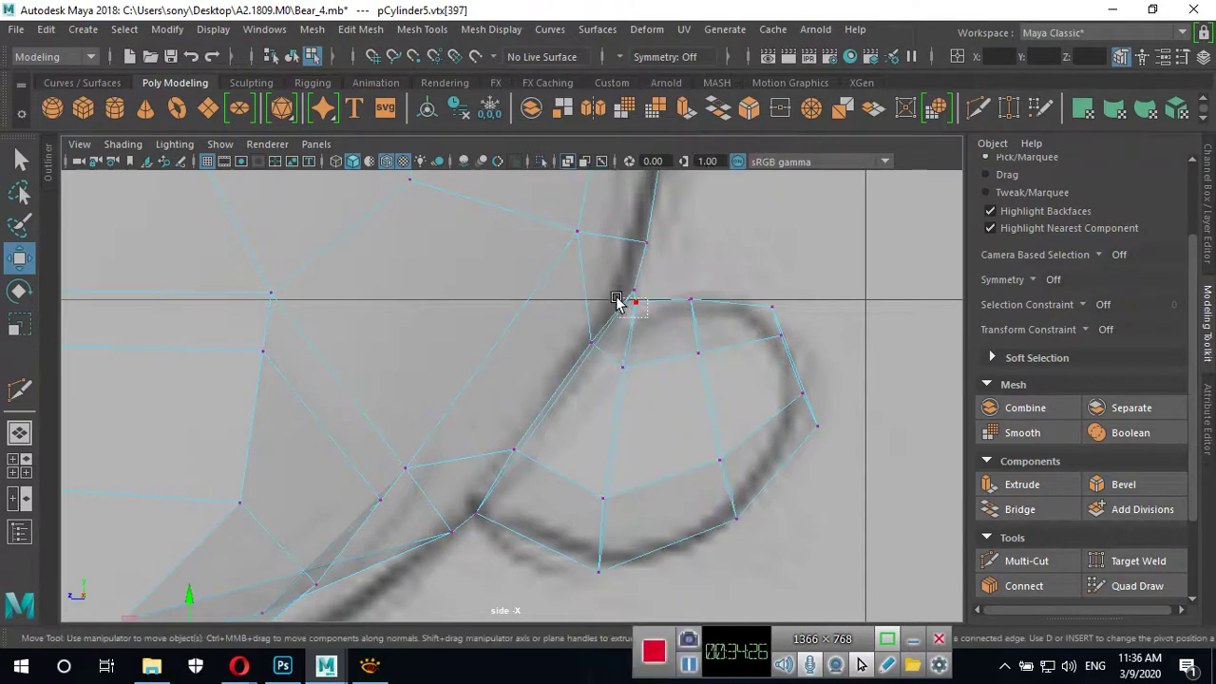
left_click(634, 302)
left_click_drag(638, 304, 631, 334)
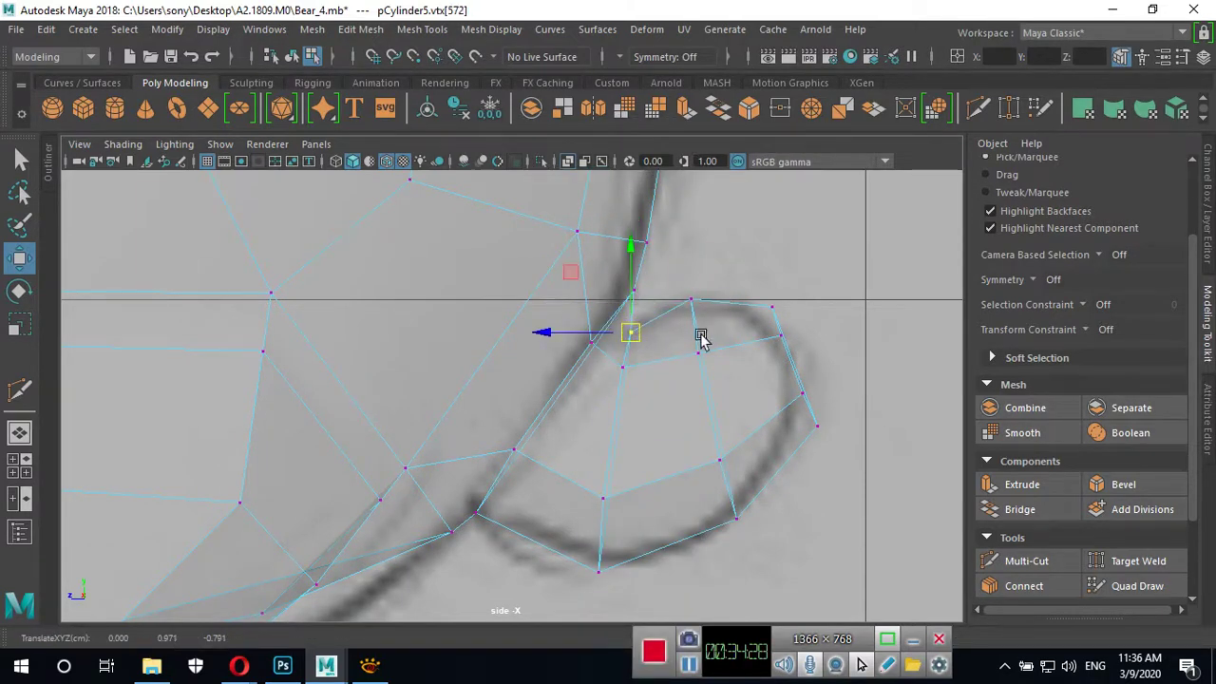
left_click(596, 568)
left_click_drag(598, 569, 588, 569)
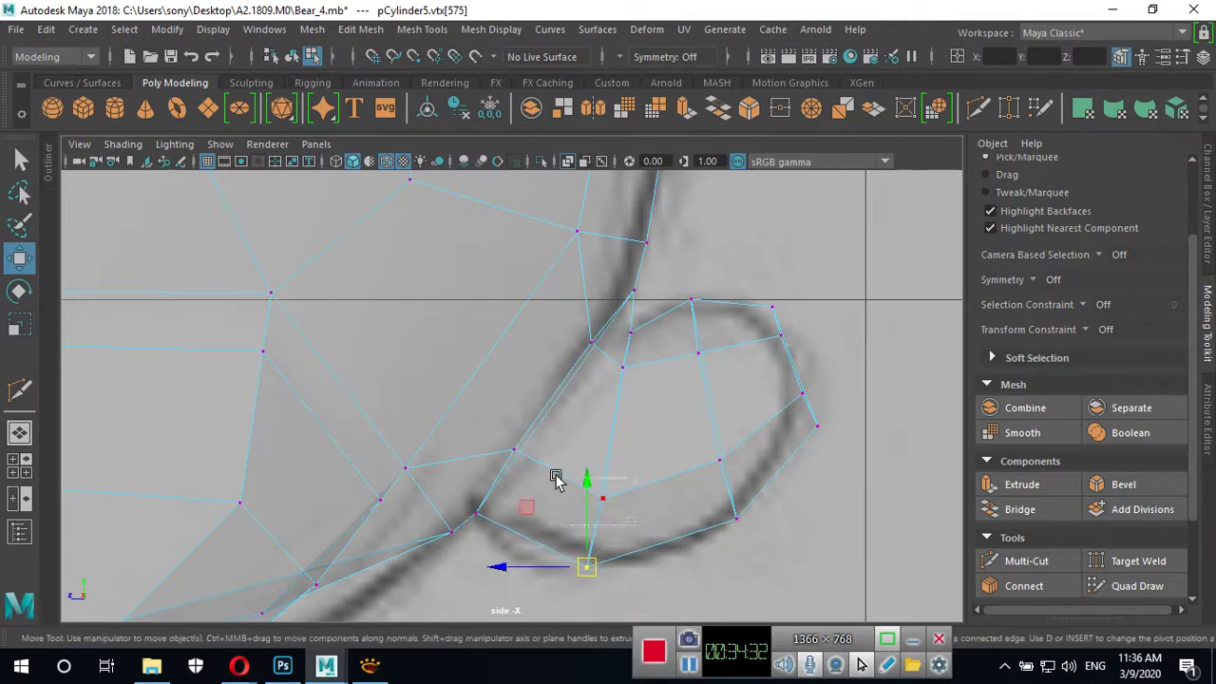
left_click(602, 498)
left_click_drag(606, 500, 592, 497)
left_click(736, 518)
left_click_drag(738, 519, 708, 525)
Align the remaining loop vertices, including the rightmost and top-right ones, with the sketch outline.
left_click(720, 461)
left_click_drag(722, 463, 711, 459)
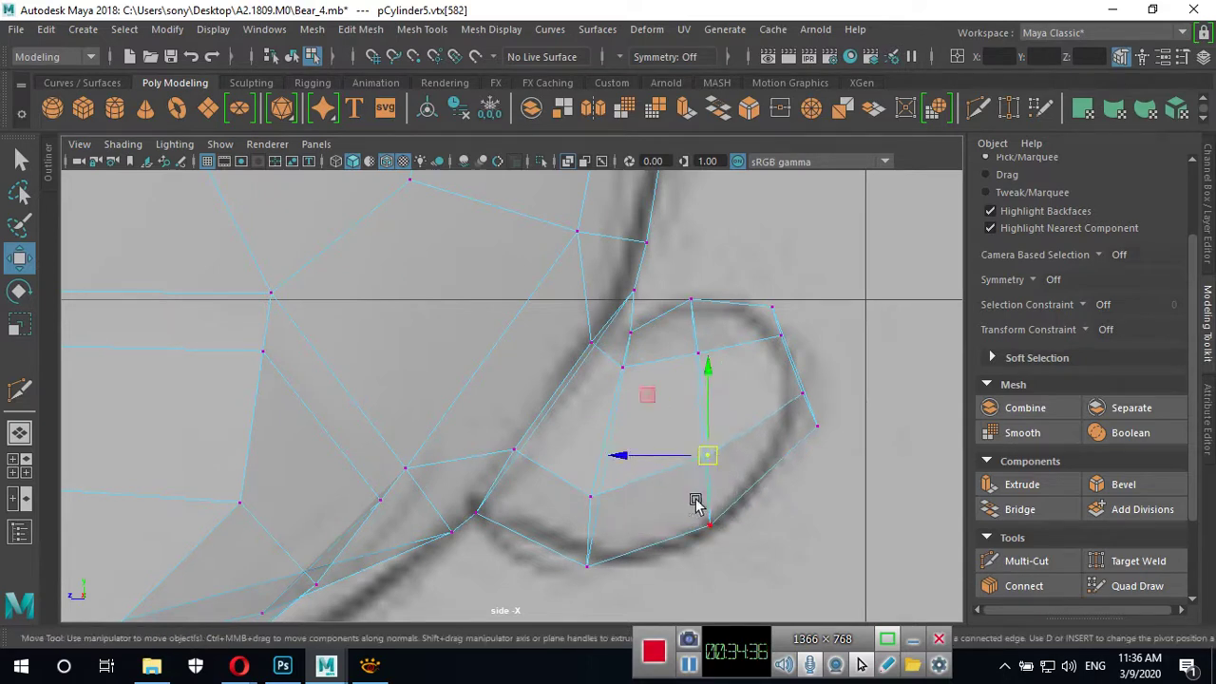
left_click(710, 525)
left_click_drag(712, 529, 710, 542)
left_click(817, 426)
left_click_drag(817, 428, 783, 447)
left_click(771, 302)
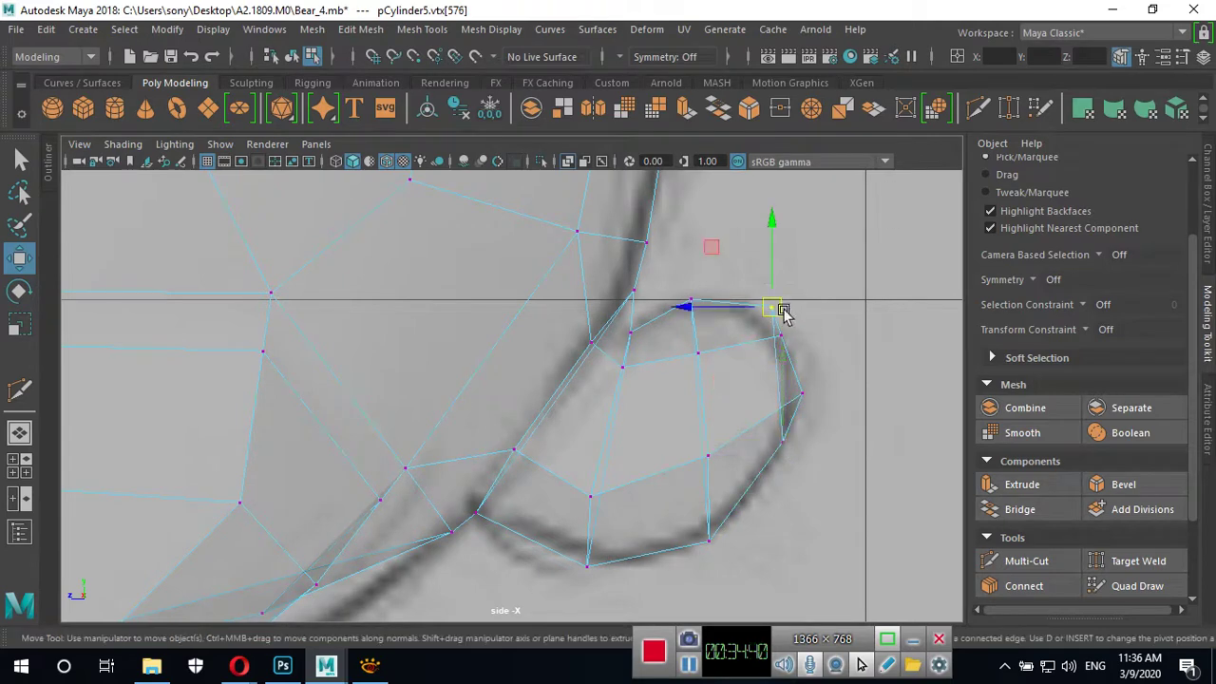
left_click_drag(785, 310, 759, 305)
key("space")
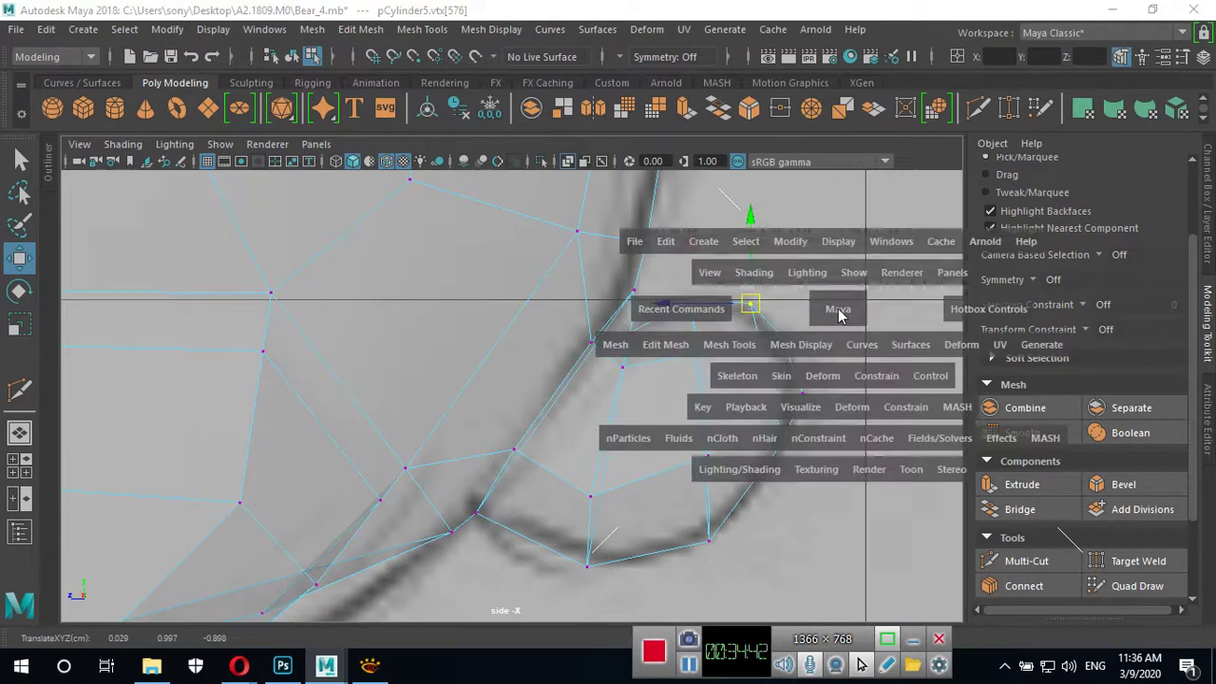
key("space")
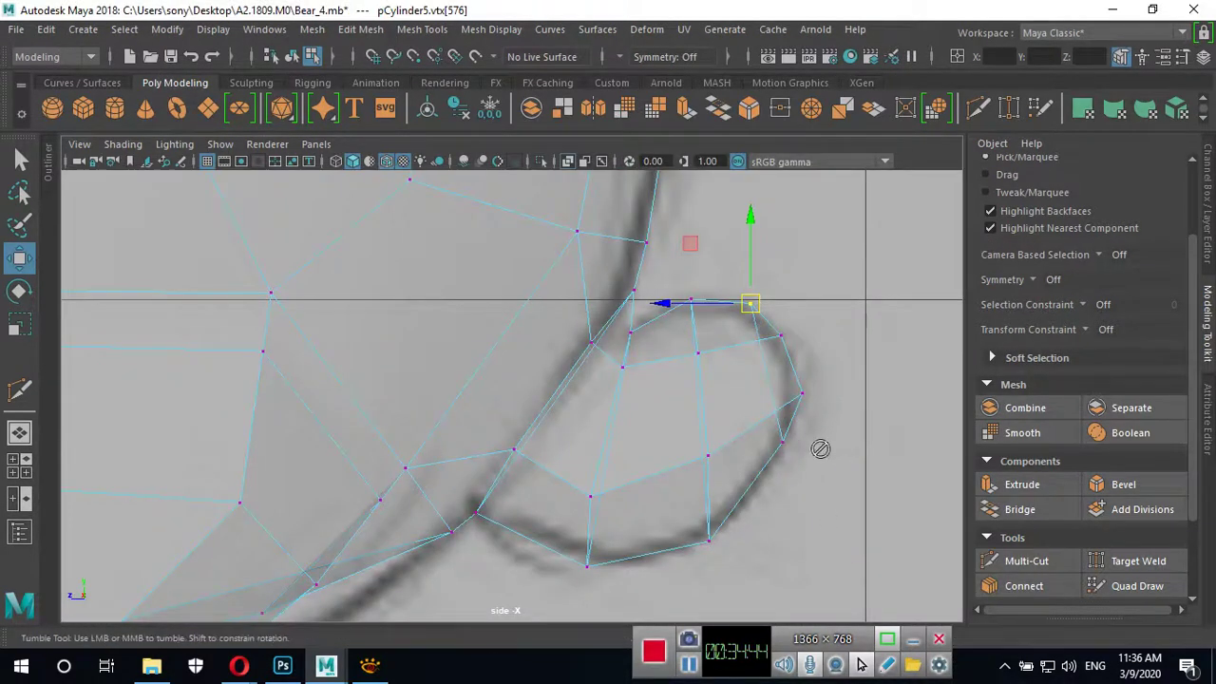
left_click_drag(820, 448, 846, 309, "alt")
key("space")
key("space")
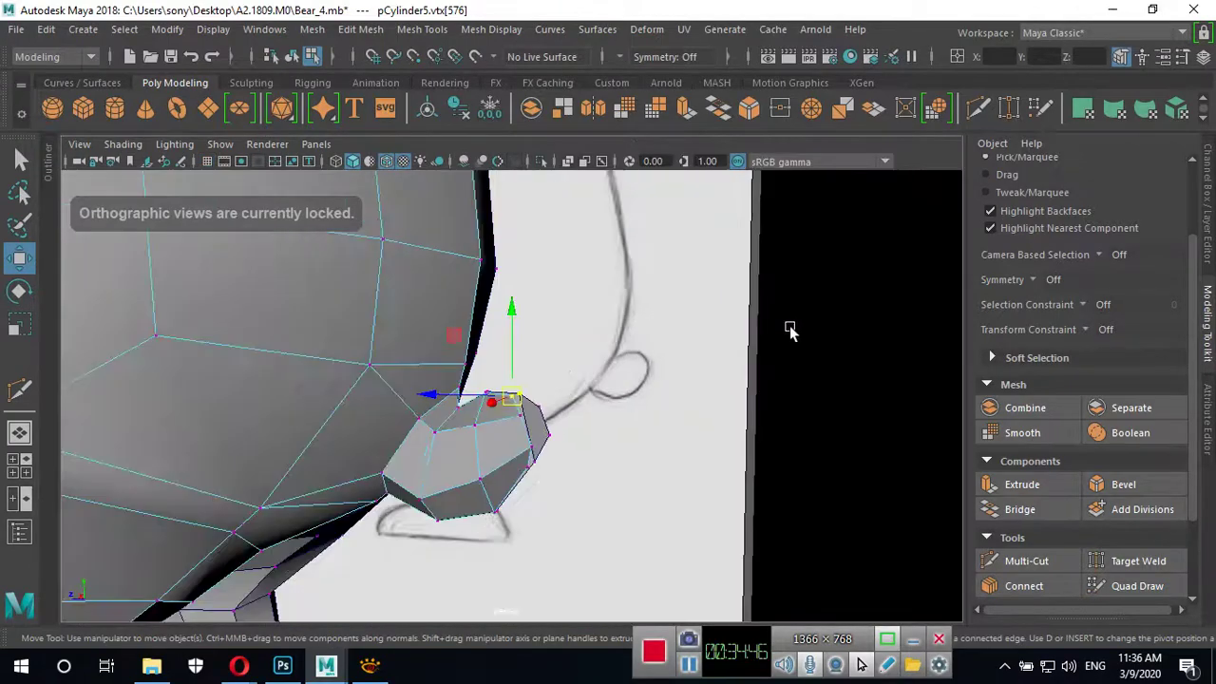
Snap the lower centre vertex beneath the bear onto the centre line by entering 0.
mouse_move(583, 497)
left_mouse_down("alt")
mouse_move(510, 501)
mouse_move(443, 467)
mouse_move(421, 413)
mouse_move(443, 412)
mouse_move(504, 488)
mouse_move(483, 446)
mouse_move(584, 481)
mouse_move(559, 538)
mouse_move(490, 504)
left_mouse_up("alt")
mouse_move(577, 444)
left_mouse_down("alt")
mouse_move(618, 469)
mouse_move(544, 453)
mouse_move(551, 427)
mouse_move(542, 434)
mouse_move(557, 429)
mouse_move(565, 497)
mouse_move(532, 430)
left_mouse_up("alt")
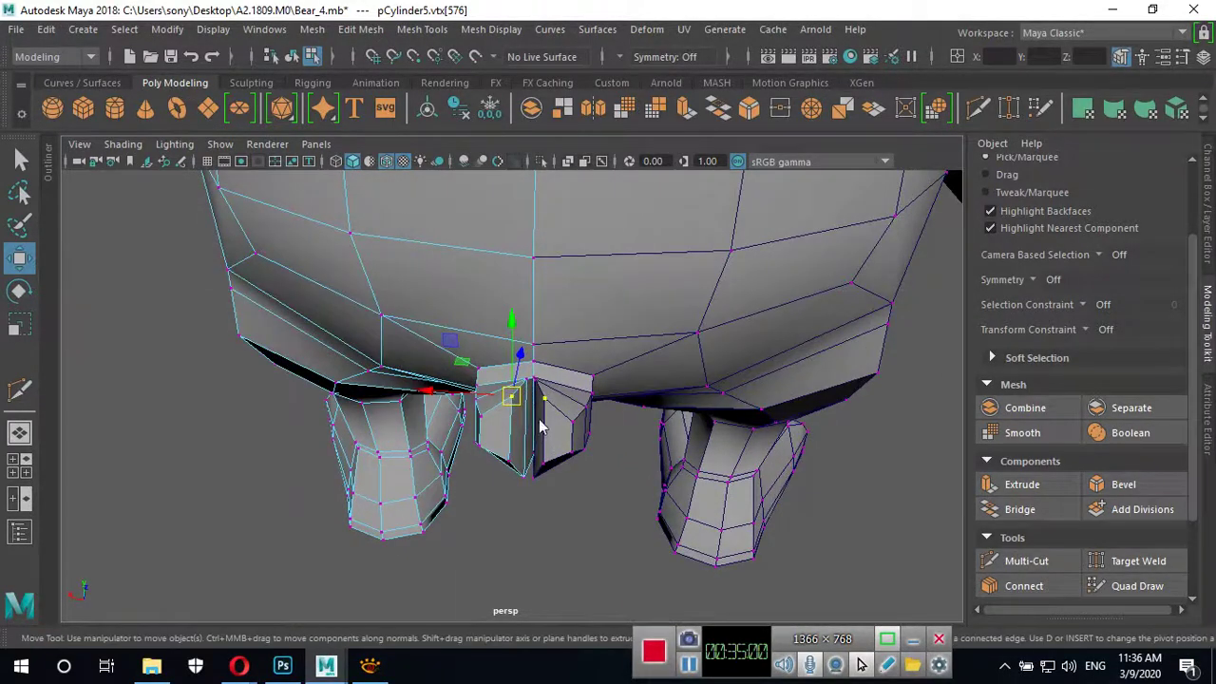
right_click_drag(540, 185, 540, 223)
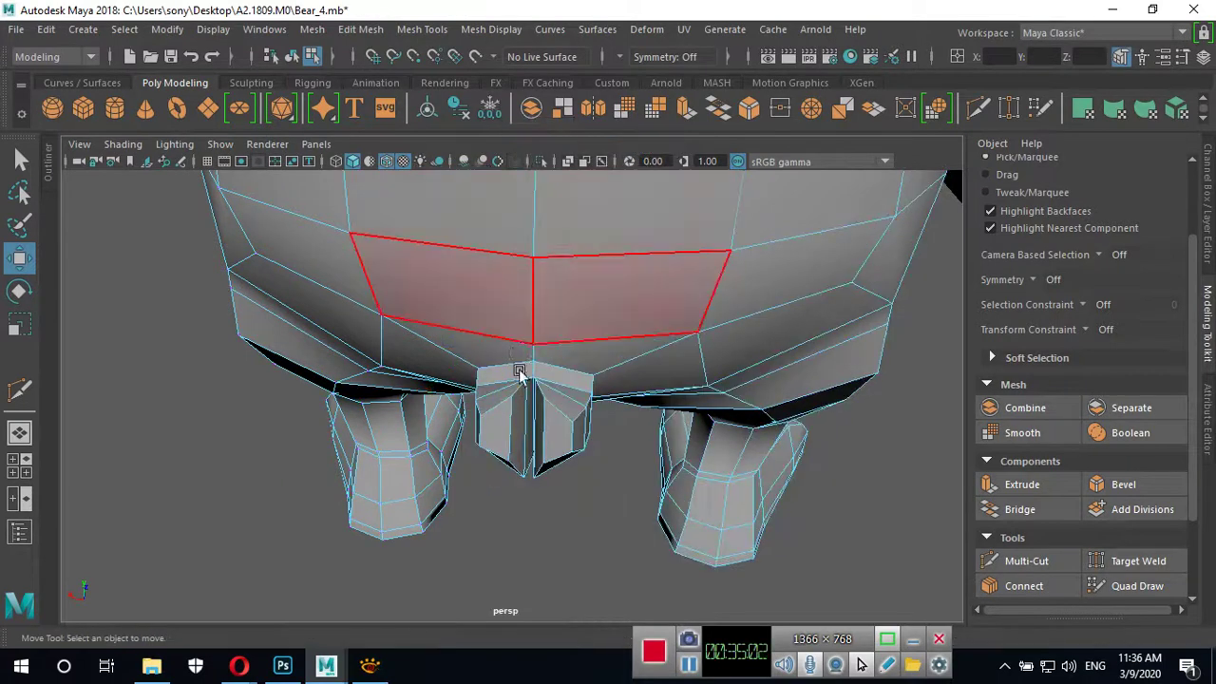
left_click(532, 431)
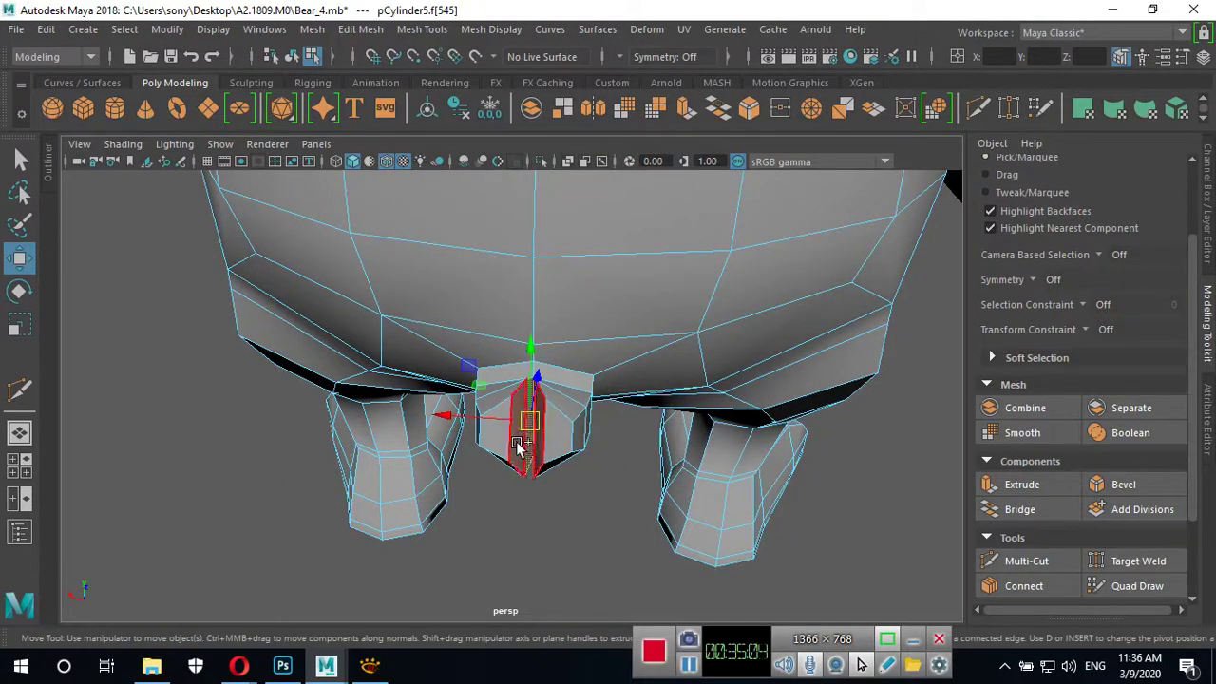
left_click(517, 447)
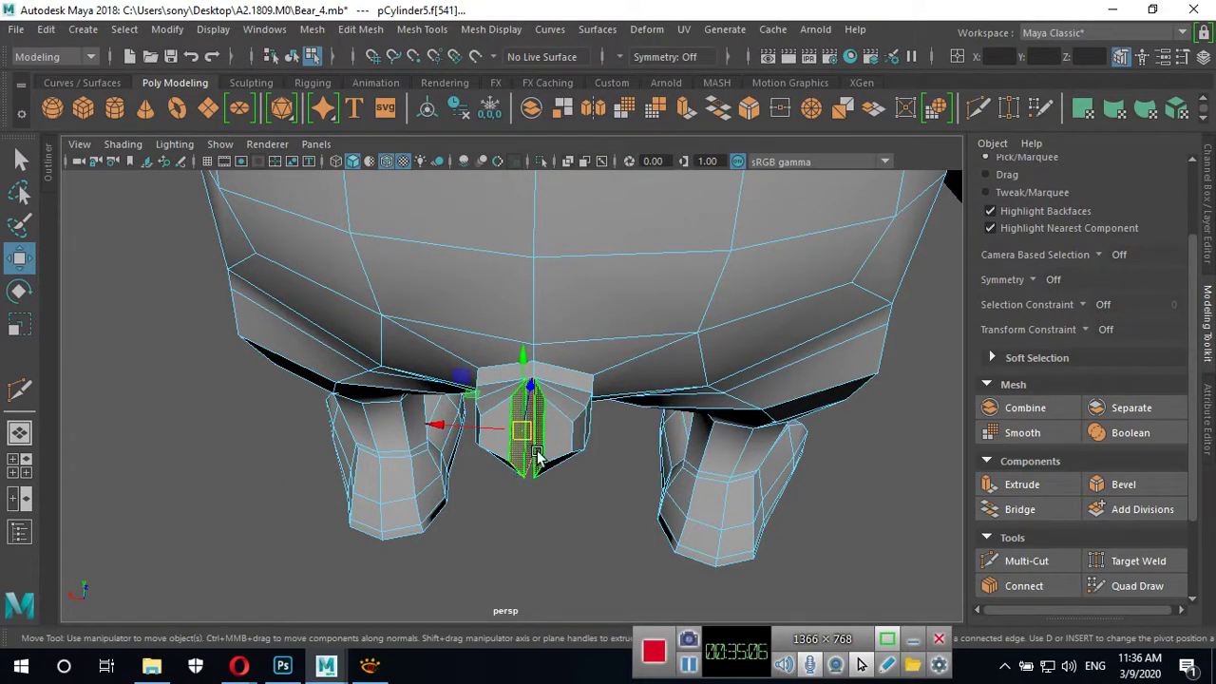
left_click_drag(537, 456, 510, 421, "alt")
right_click(547, 410)
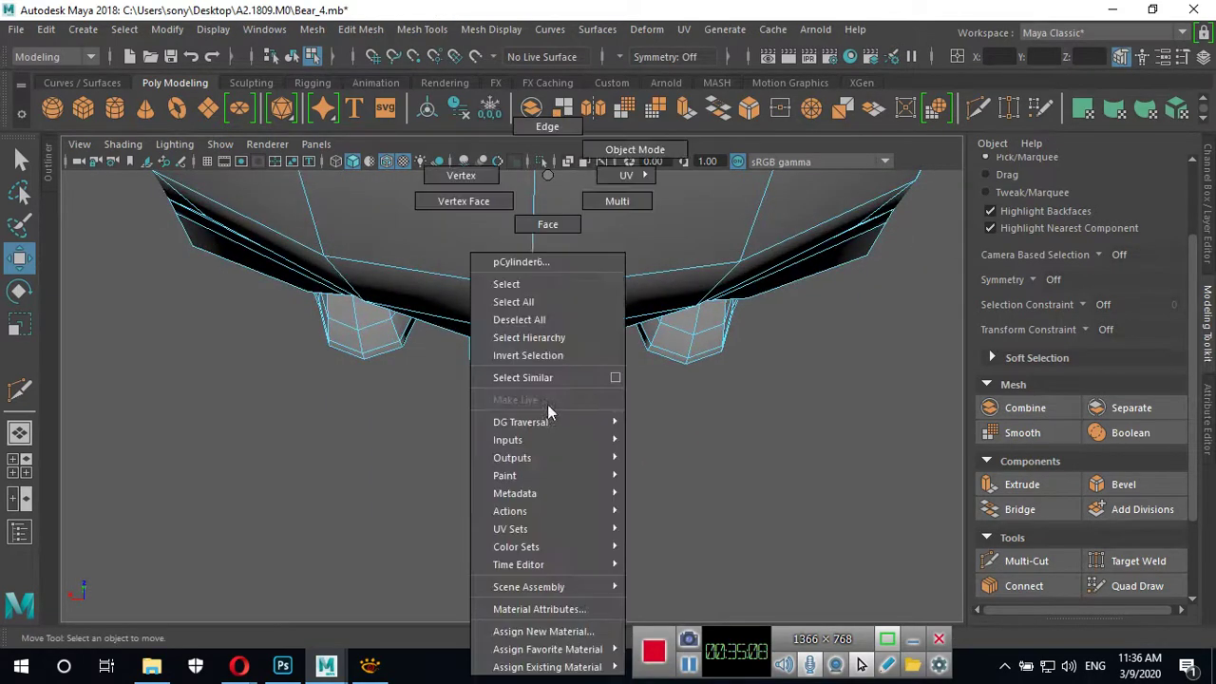
left_click(461, 176)
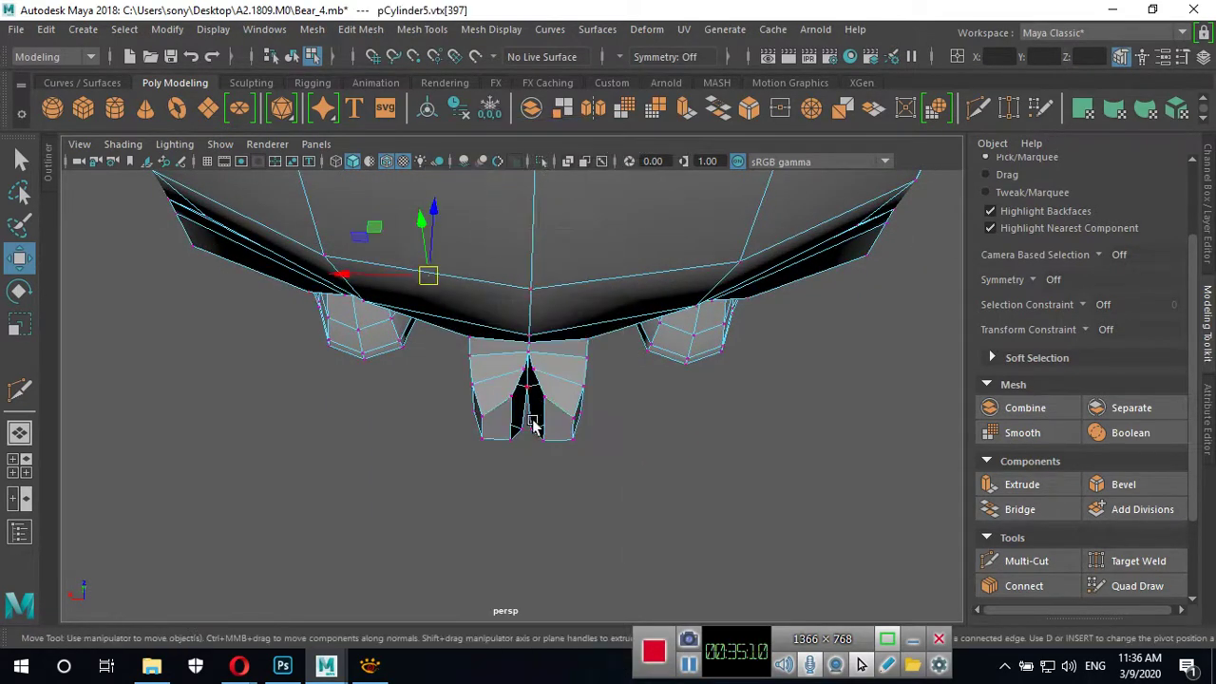
mouse_move(532, 421)
right_mouse_down("alt")
mouse_move(675, 469)
mouse_move(543, 360)
right_mouse_up("alt")
left_click(534, 353)
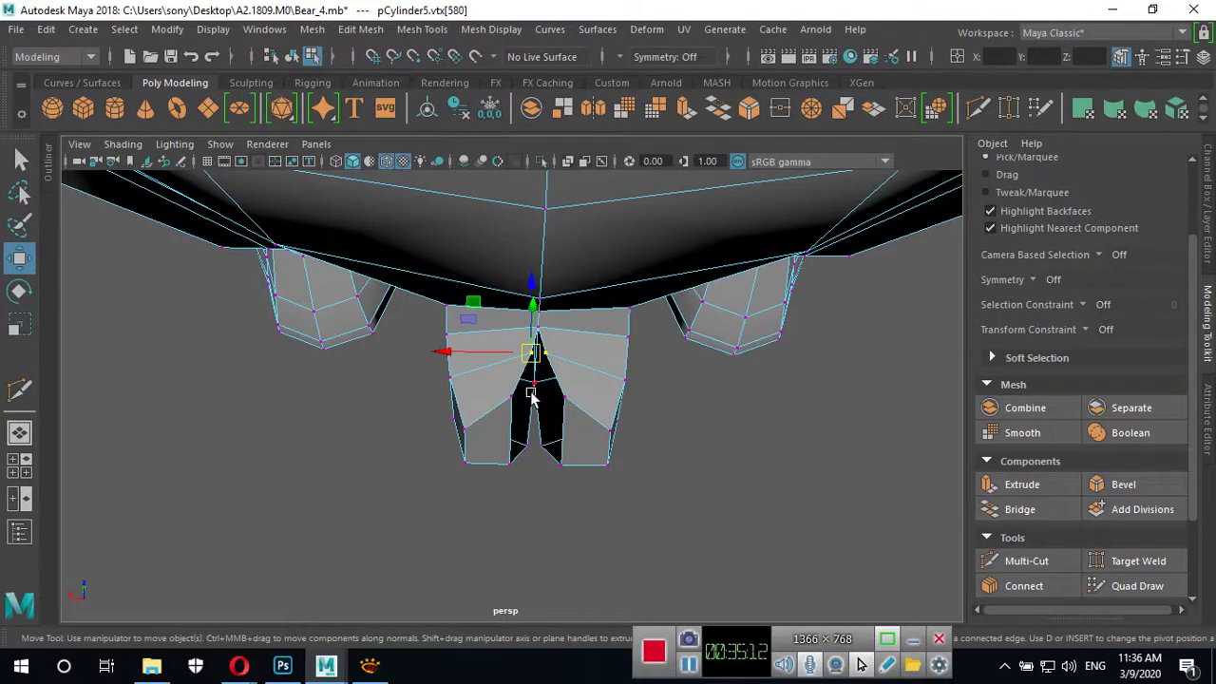
left_click(517, 410)
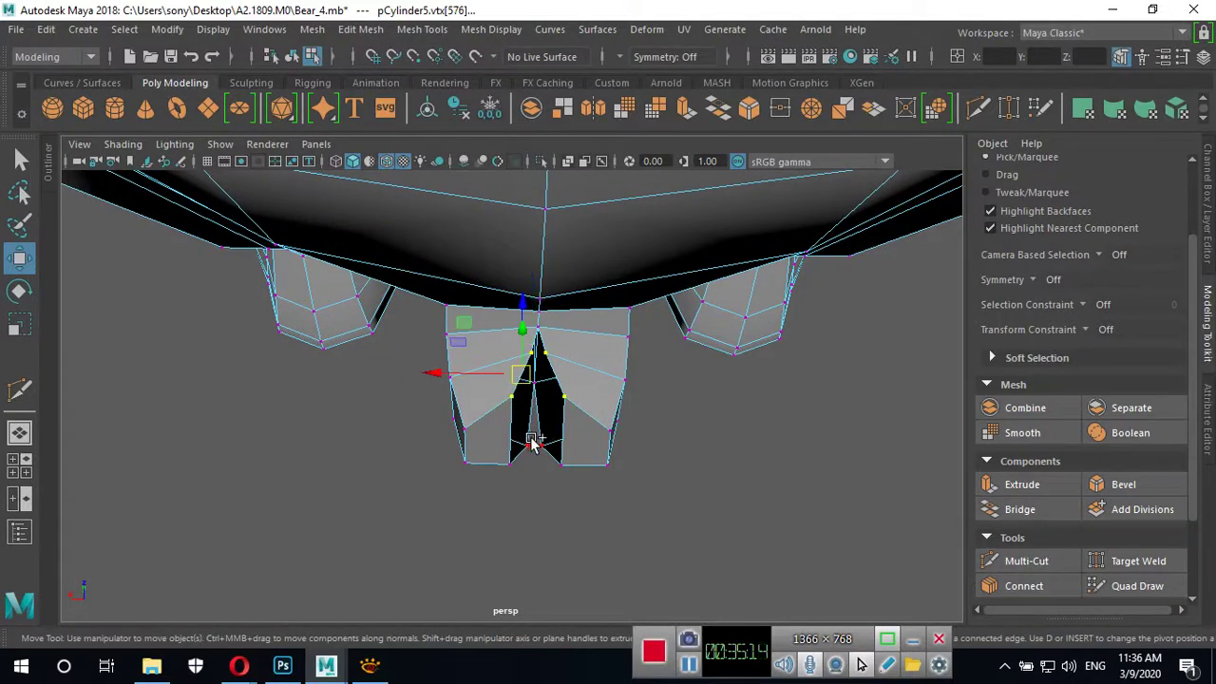
middle_click_drag(510, 465, 528, 458)
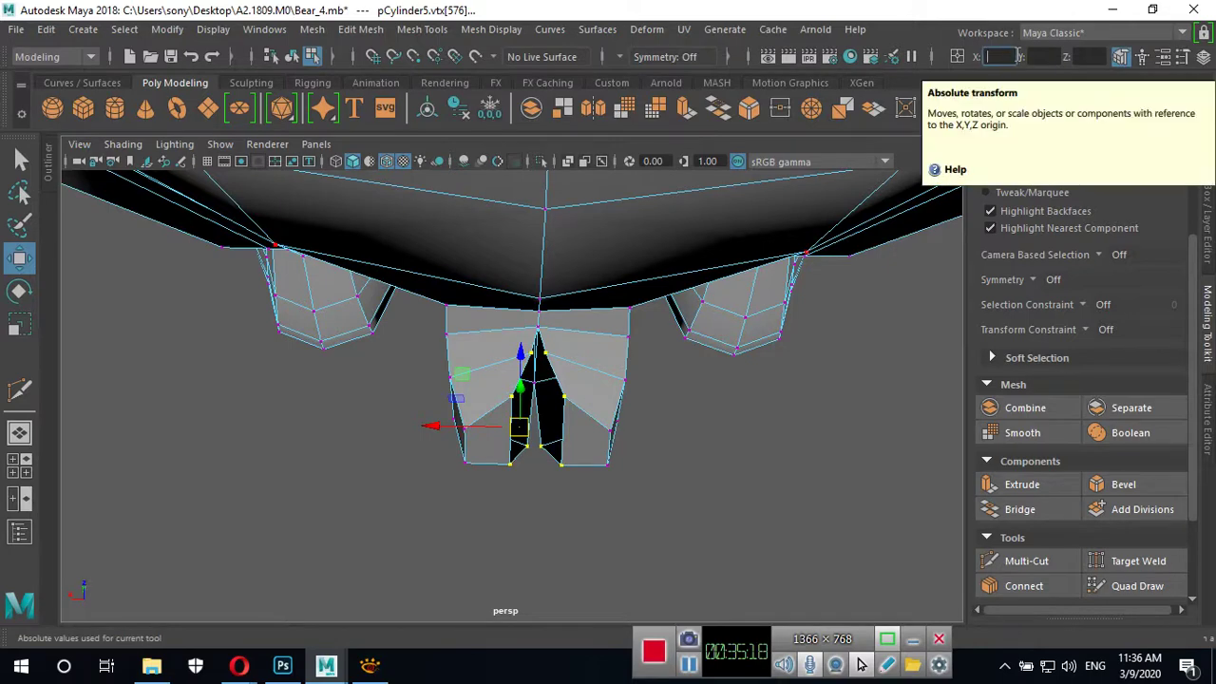
type("0")
key("Return")
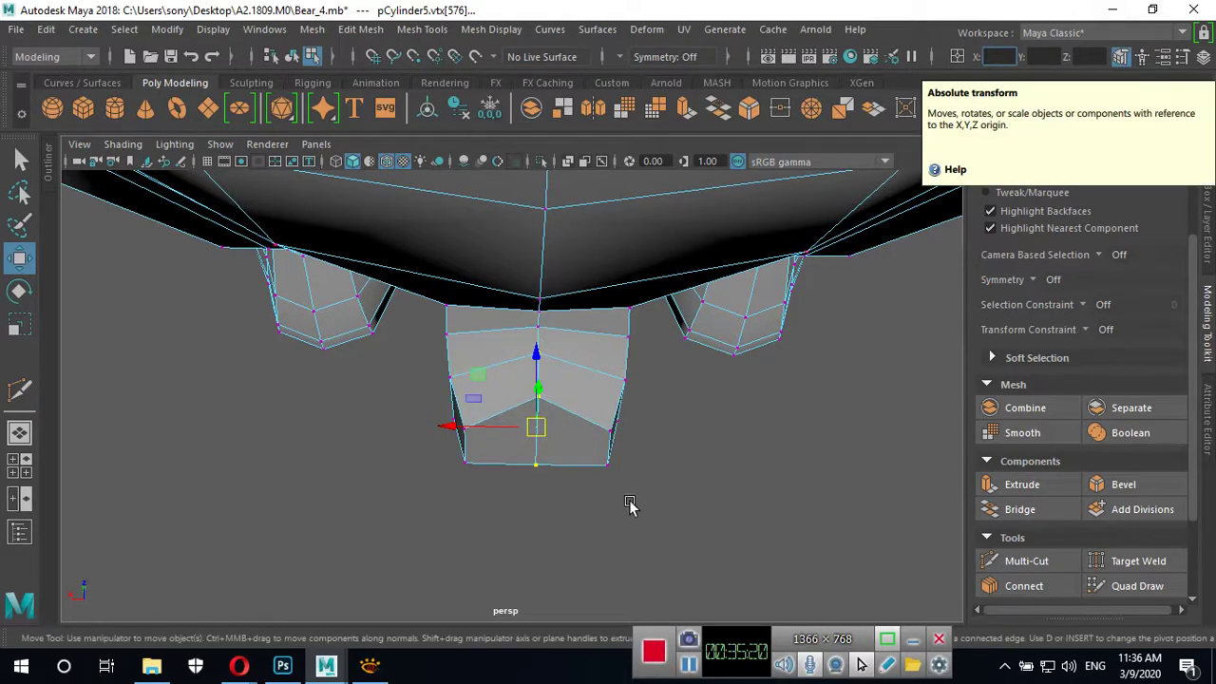
In the side view, move the first tail vertices up, left and down onto the sketched outline.
left_click(608, 513)
mouse_move(608, 513)
left_mouse_down("alt")
mouse_move(644, 488)
mouse_move(543, 390)
left_mouse_up("alt")
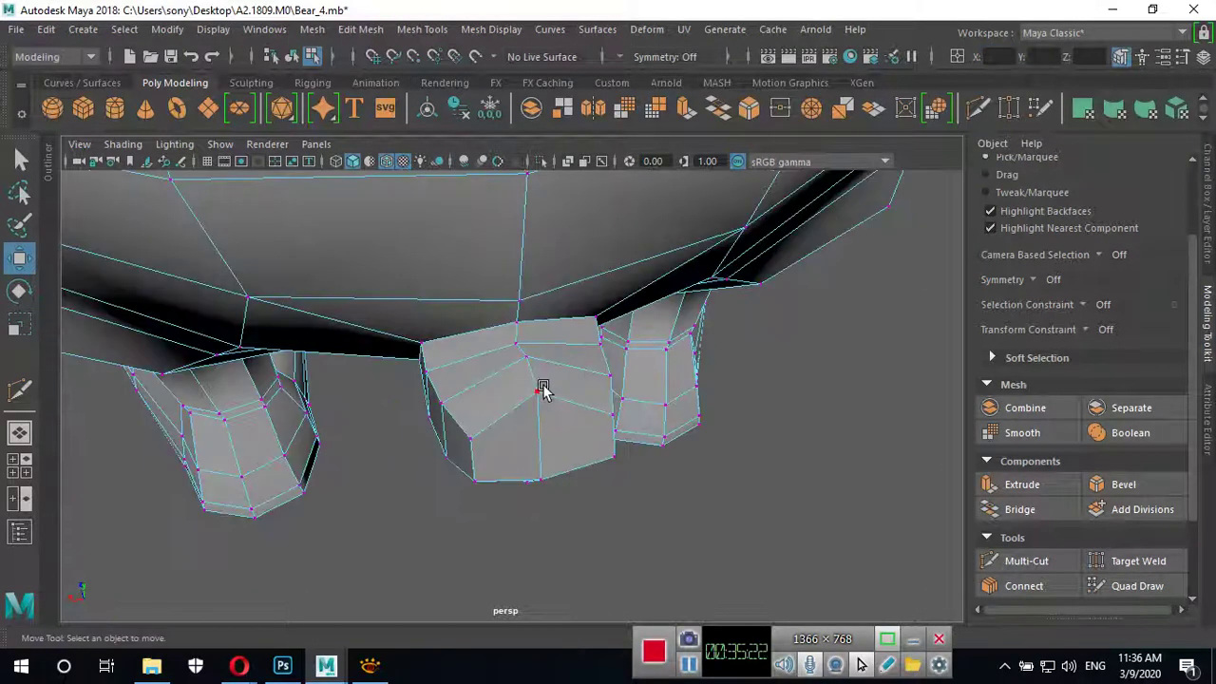
left_click(538, 393)
mouse_move(546, 481)
left_mouse_down("alt")
mouse_move(602, 497)
mouse_move(501, 497)
left_mouse_up("alt")
key("space")
key("space")
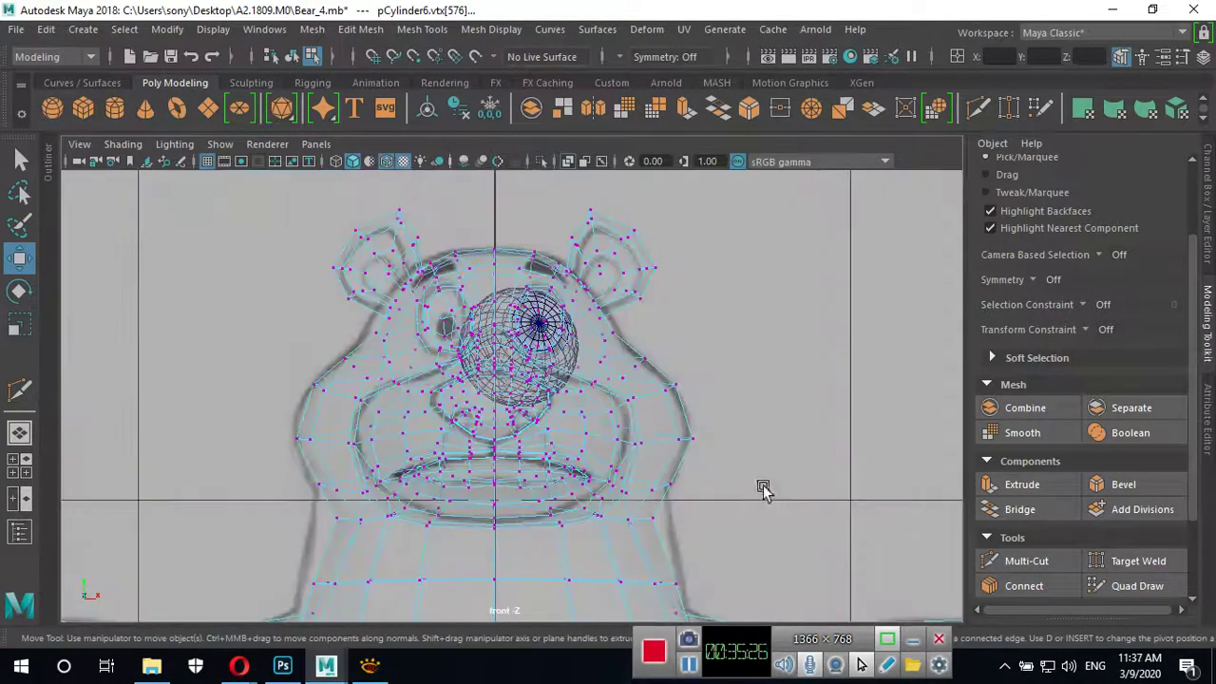
key("space")
key("space")
scroll(700, 475, "up", 2)
middle_click_drag(699, 475, 595, 492, "alt")
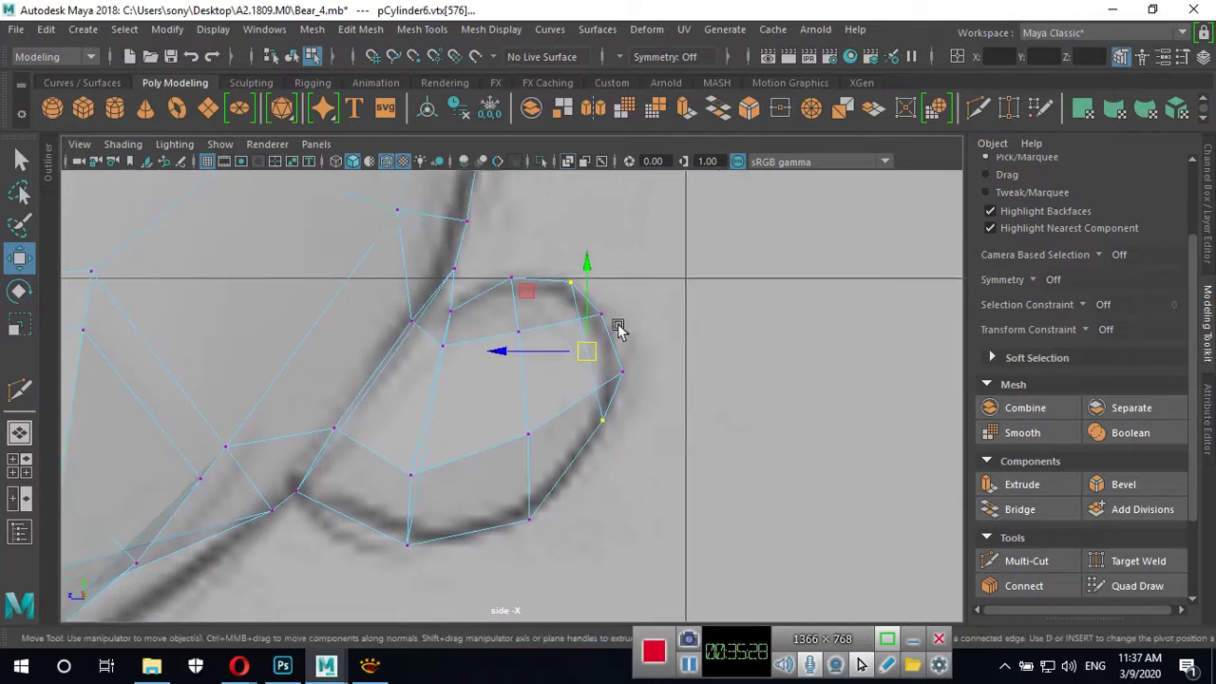
left_click_drag(587, 350, 634, 337)
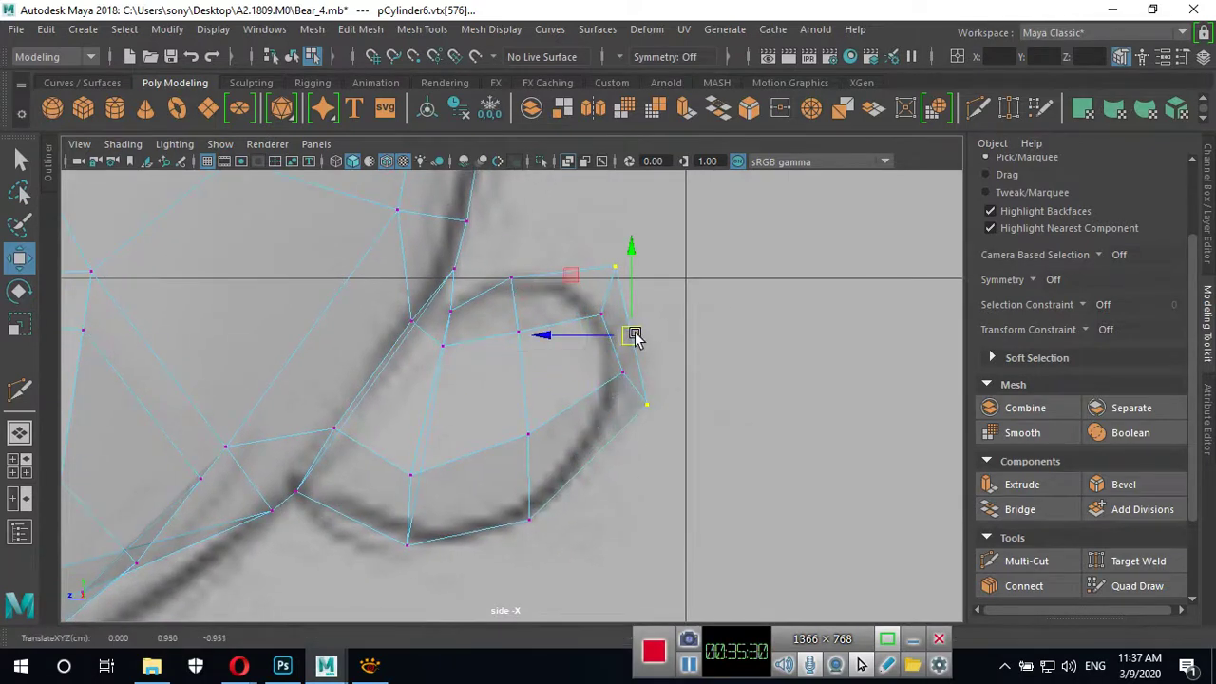
left_click_drag(624, 394, 595, 306)
left_click_drag(613, 347, 577, 363)
left_click(647, 405)
left_click_drag(652, 414, 613, 382)
Nudge the remaining top, bottom and inner tail vertices onto the outline, then preview smoothed.
left_click(613, 267)
left_click_drag(614, 269, 584, 297)
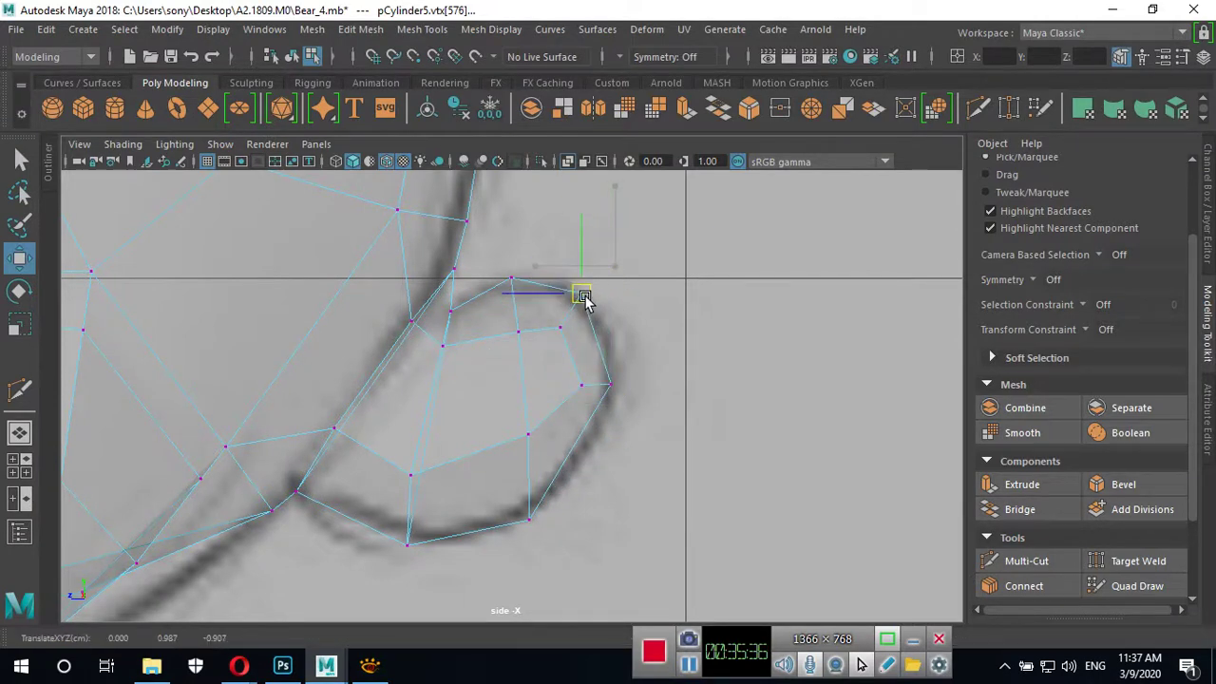
left_click(605, 372)
left_click_drag(610, 382, 625, 372)
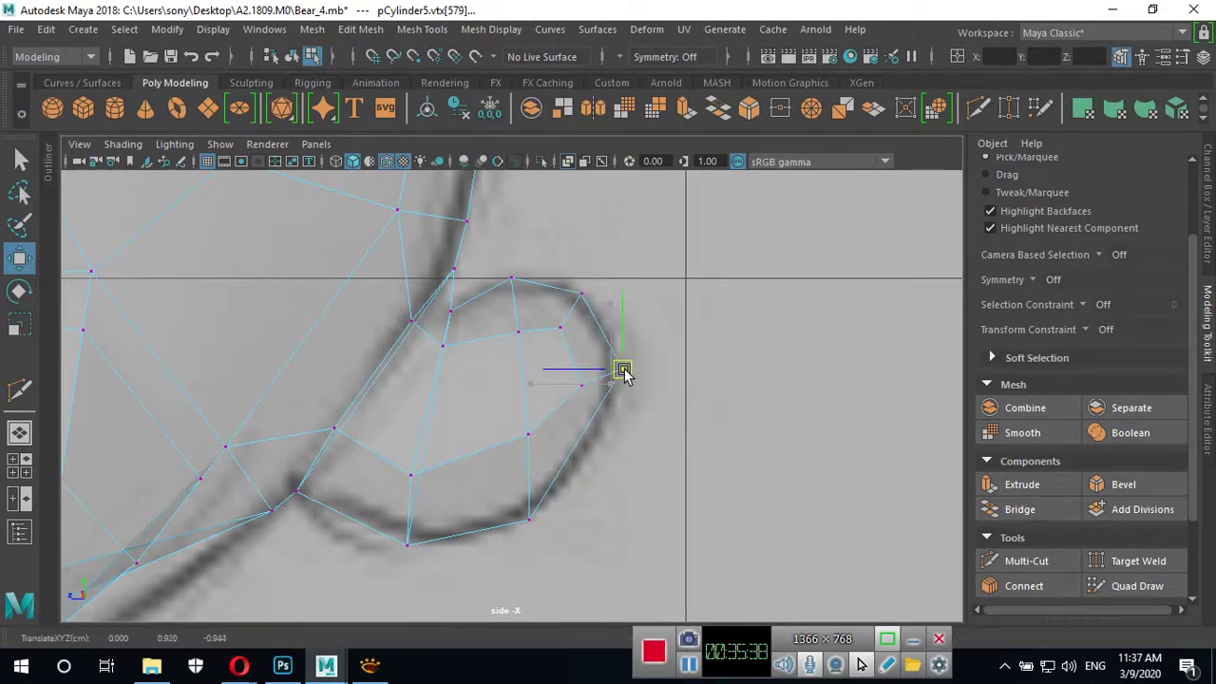
left_click(581, 295)
left_click_drag(585, 297, 598, 294)
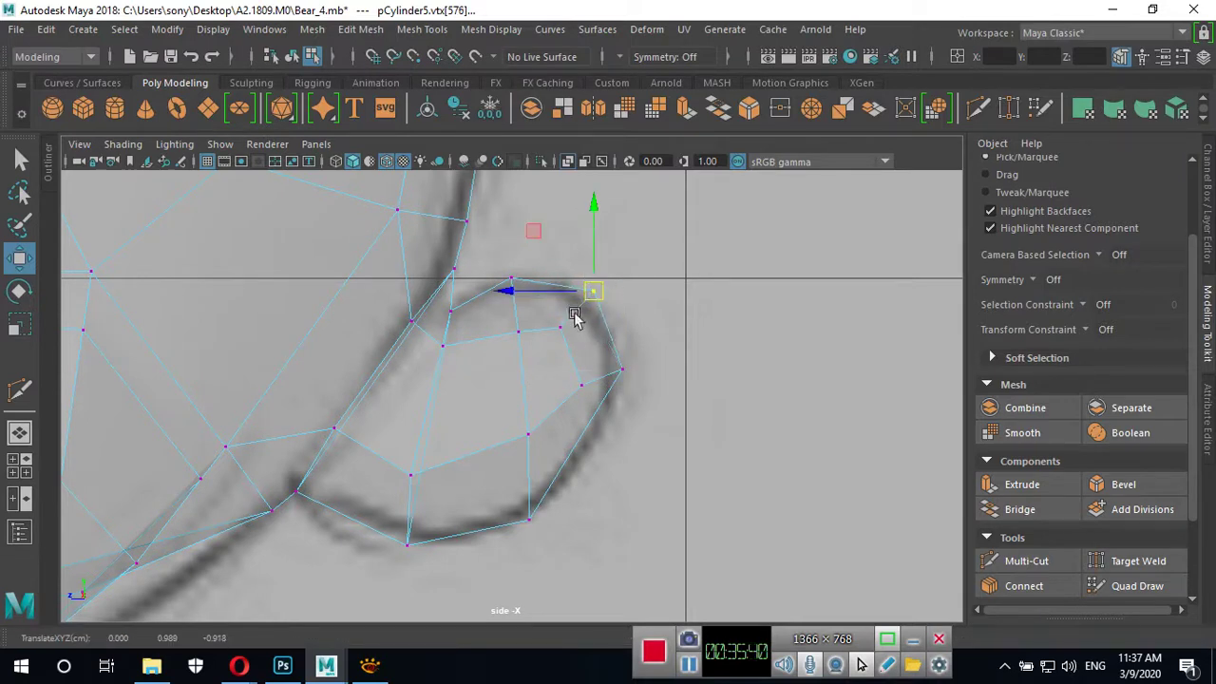
left_click(561, 328)
left_click_drag(565, 332, 570, 334)
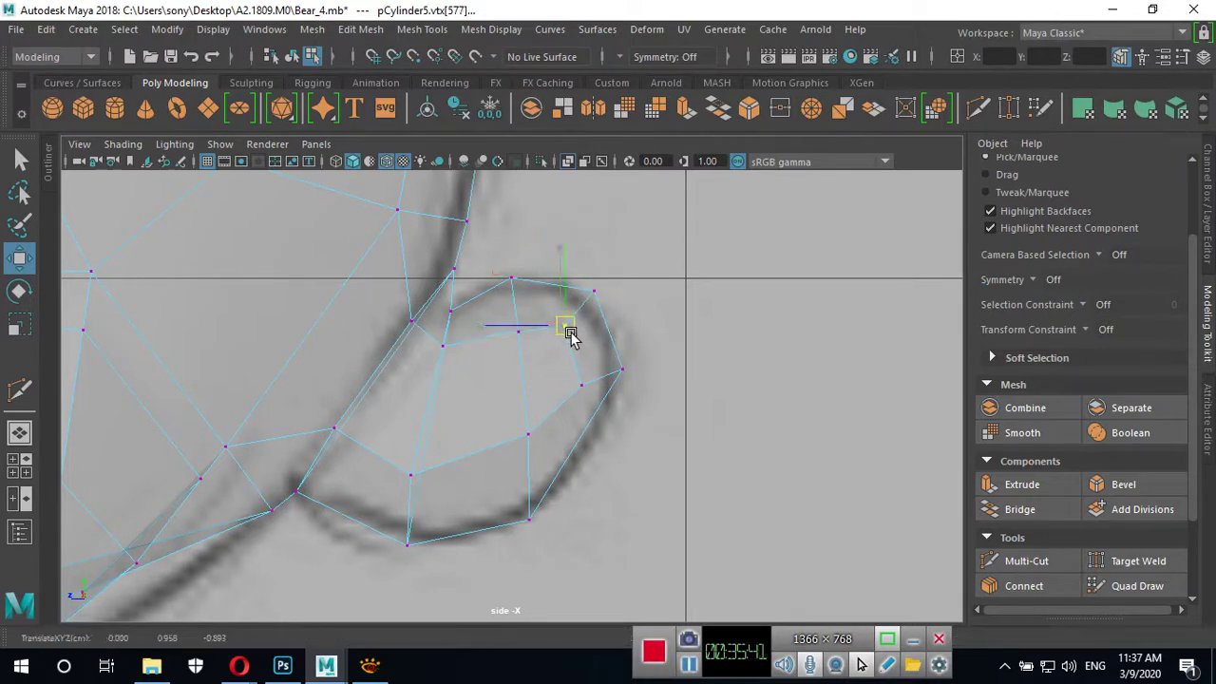
left_click(582, 385)
left_click(529, 520)
left_click_drag(535, 523, 562, 525)
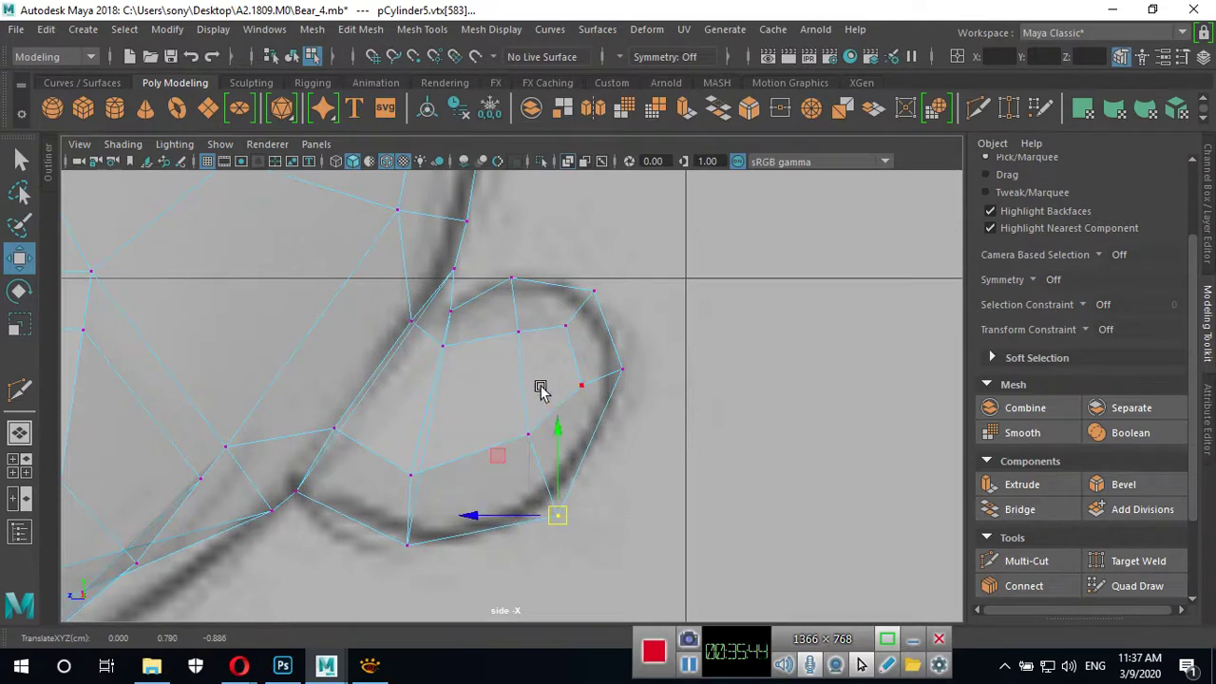
left_click_drag(528, 435, 528, 443)
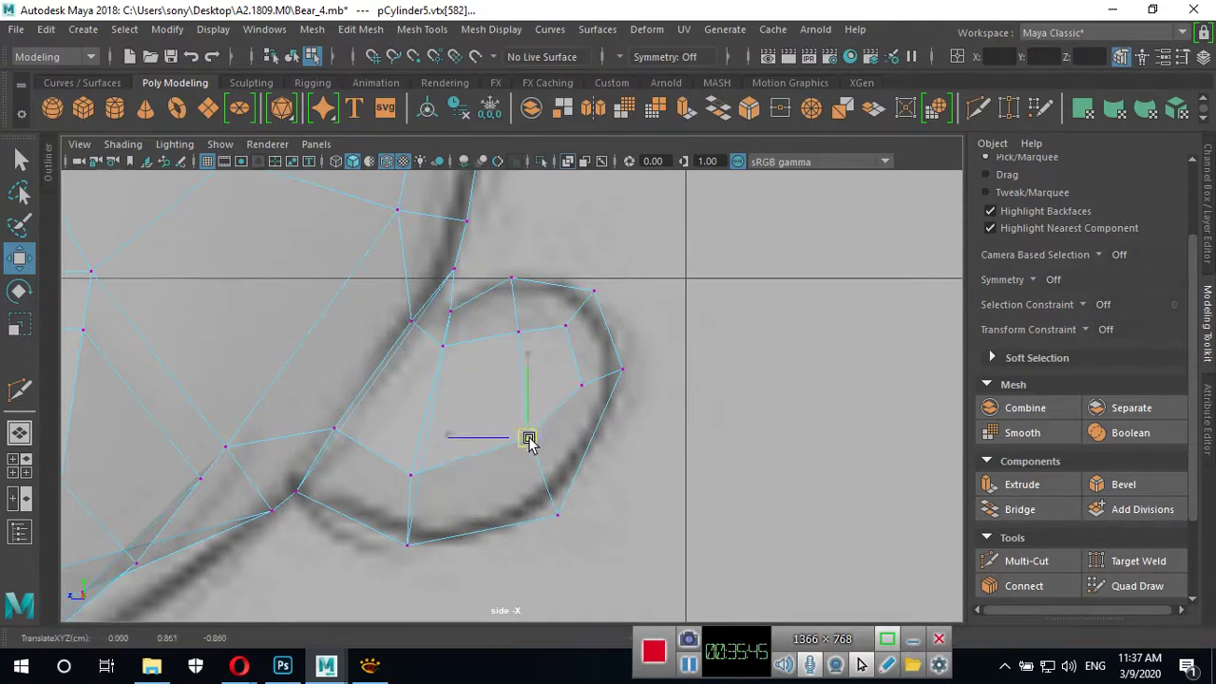
left_click(519, 326)
left_click_drag(521, 329, 520, 323)
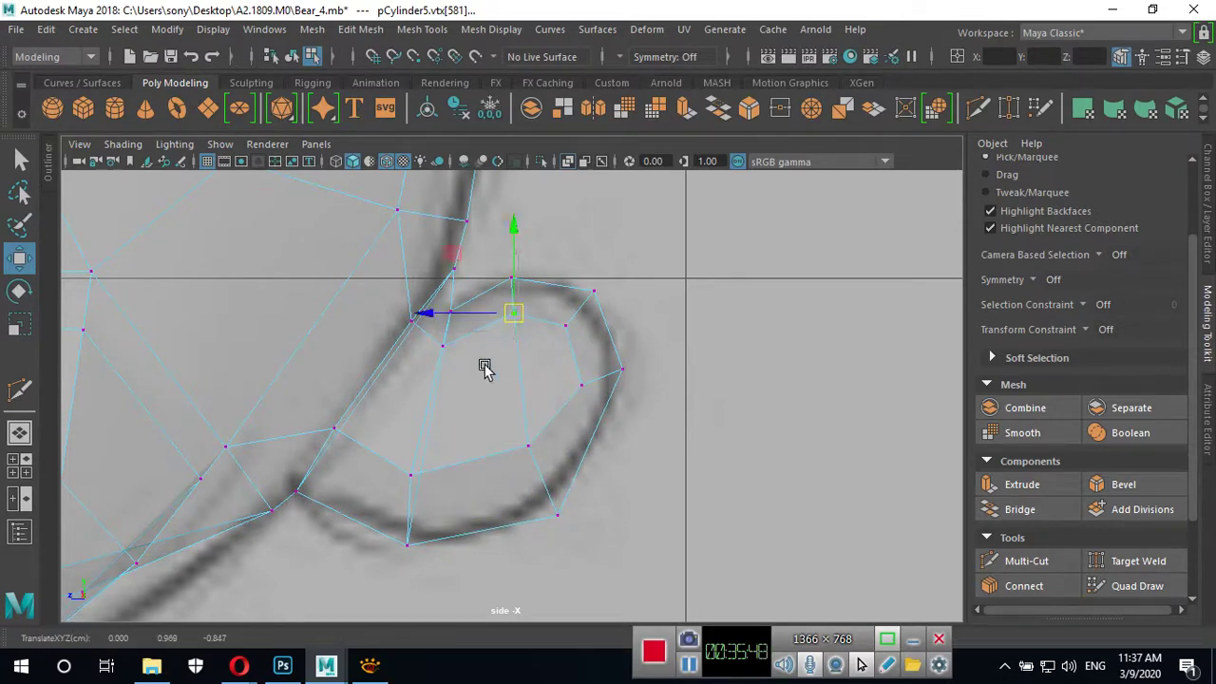
key("3")
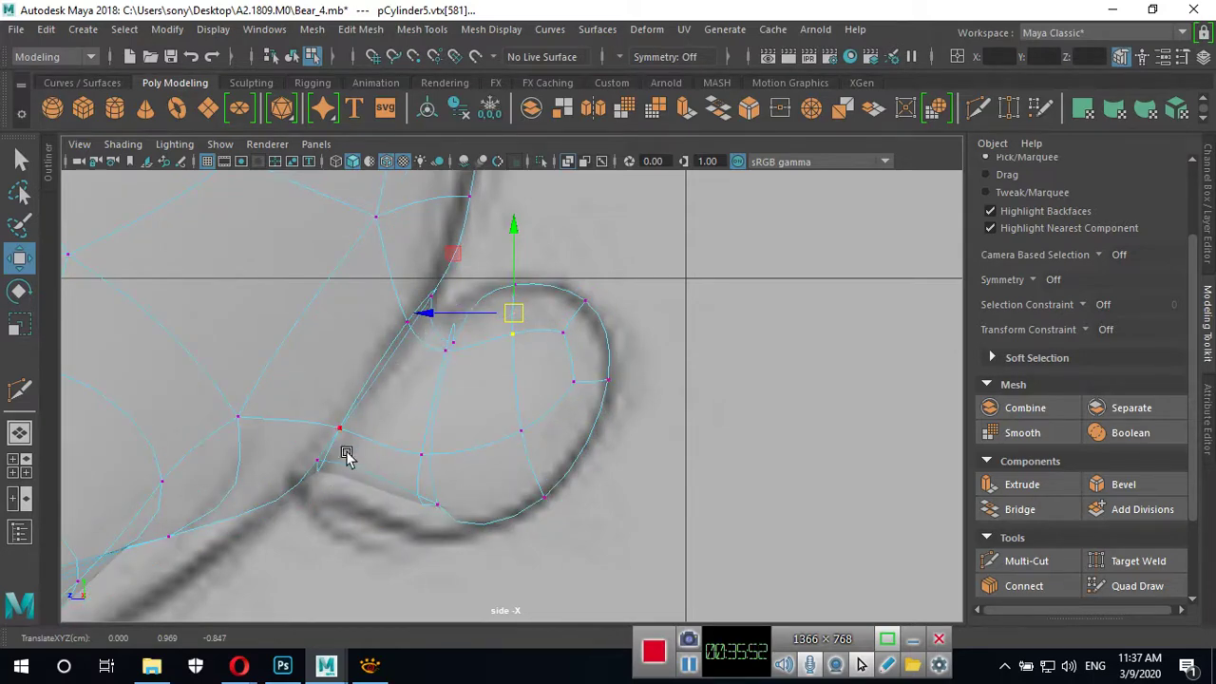
key("space")
key("space")
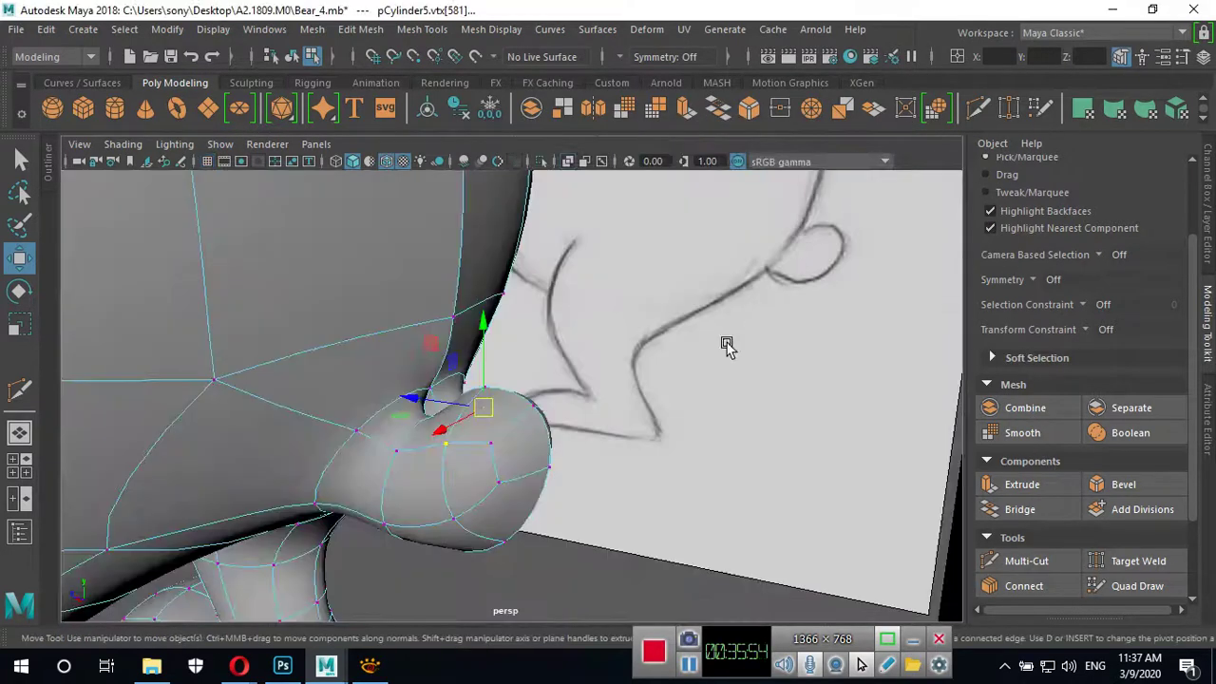
Pull an edge on the tail's side outward to bulge the tail.
mouse_move(725, 345)
left_mouse_down("alt")
mouse_move(510, 371)
mouse_move(389, 467)
left_mouse_up("alt")
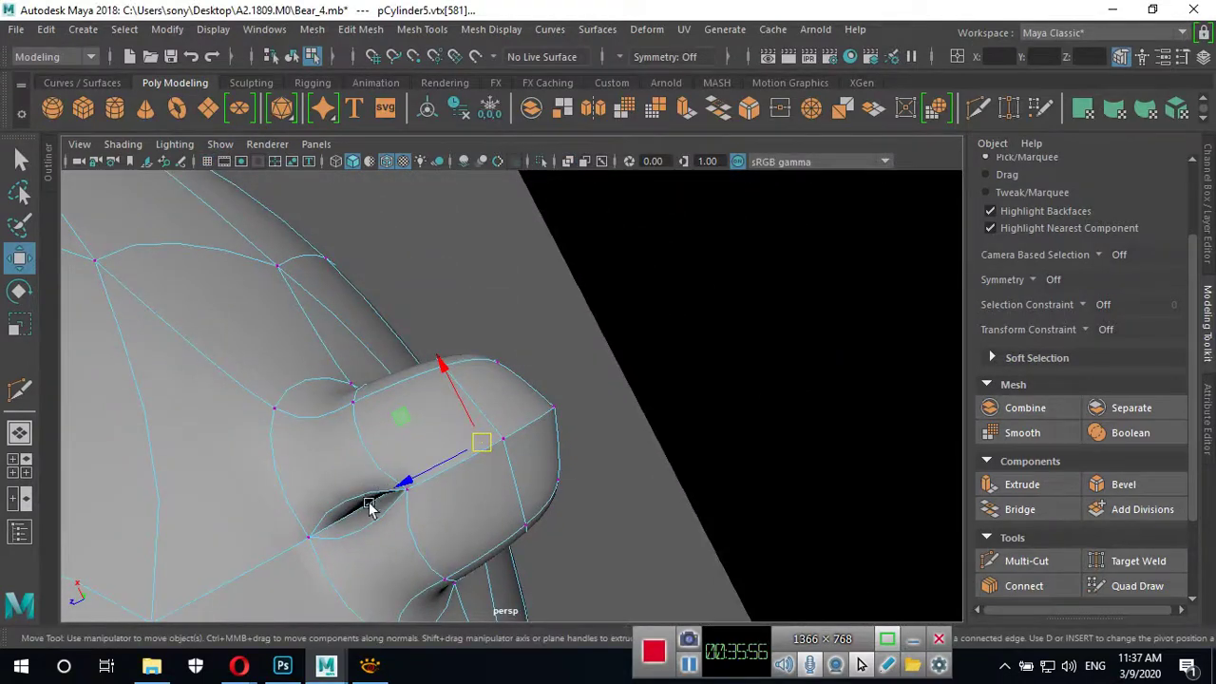
right_click_drag(401, 424, 396, 225)
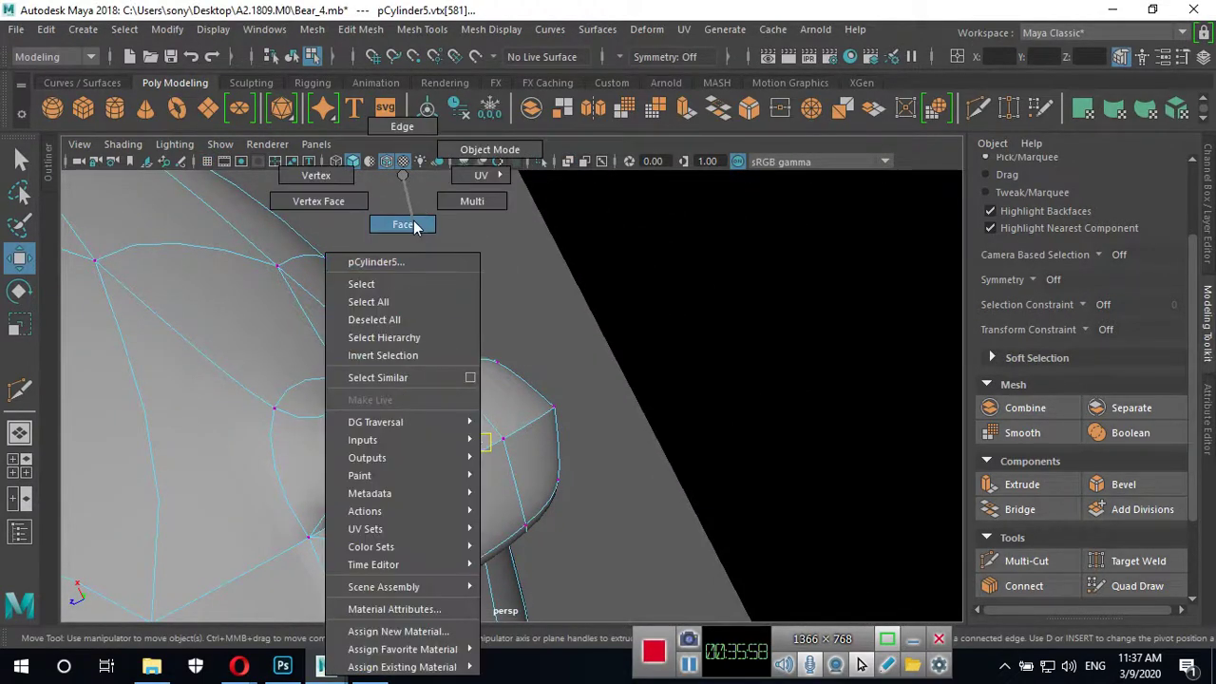
left_click(352, 513)
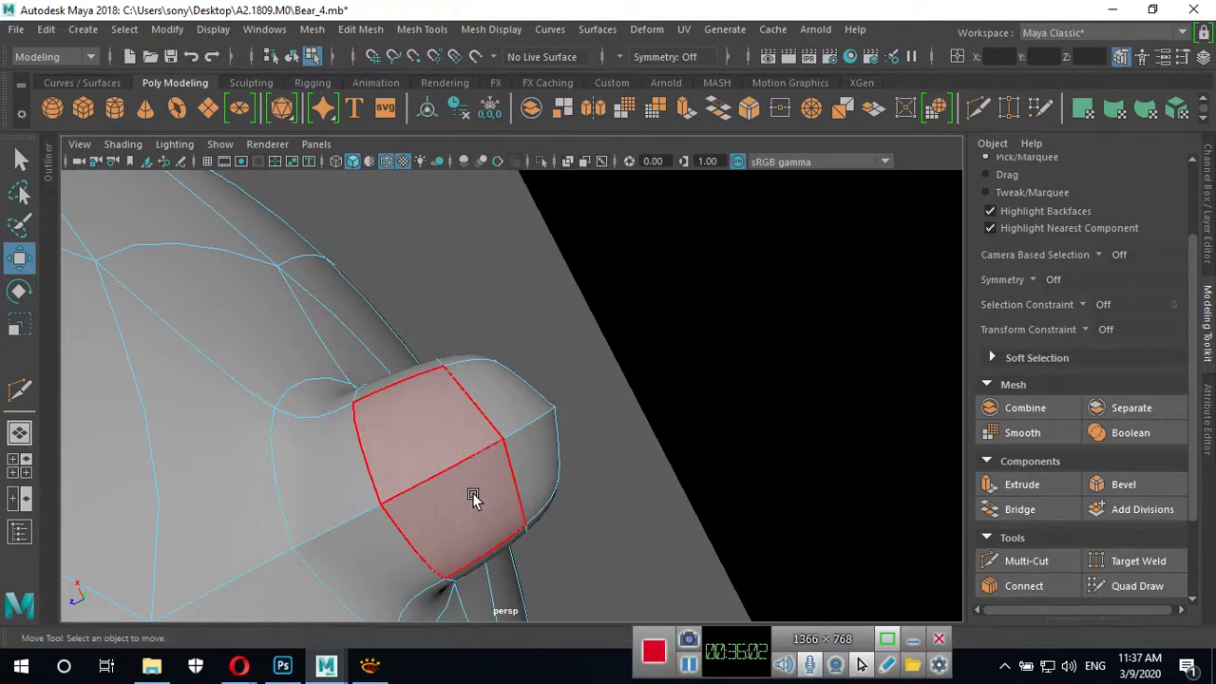
mouse_move(472, 494)
left_mouse_down("alt")
mouse_move(486, 637)
mouse_move(608, 542)
mouse_move(587, 447)
mouse_move(443, 456)
mouse_move(426, 440)
left_mouse_up("alt")
right_click_drag(427, 440, 834, 494, "alt")
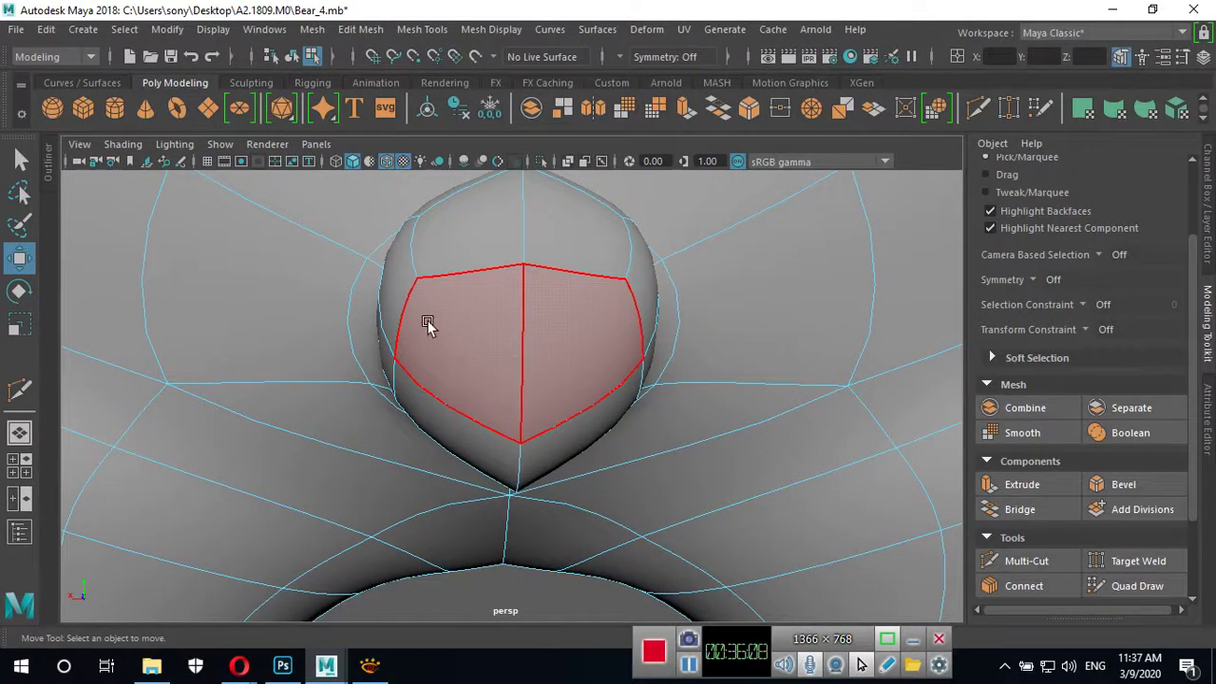
right_click_drag(387, 181, 380, 128)
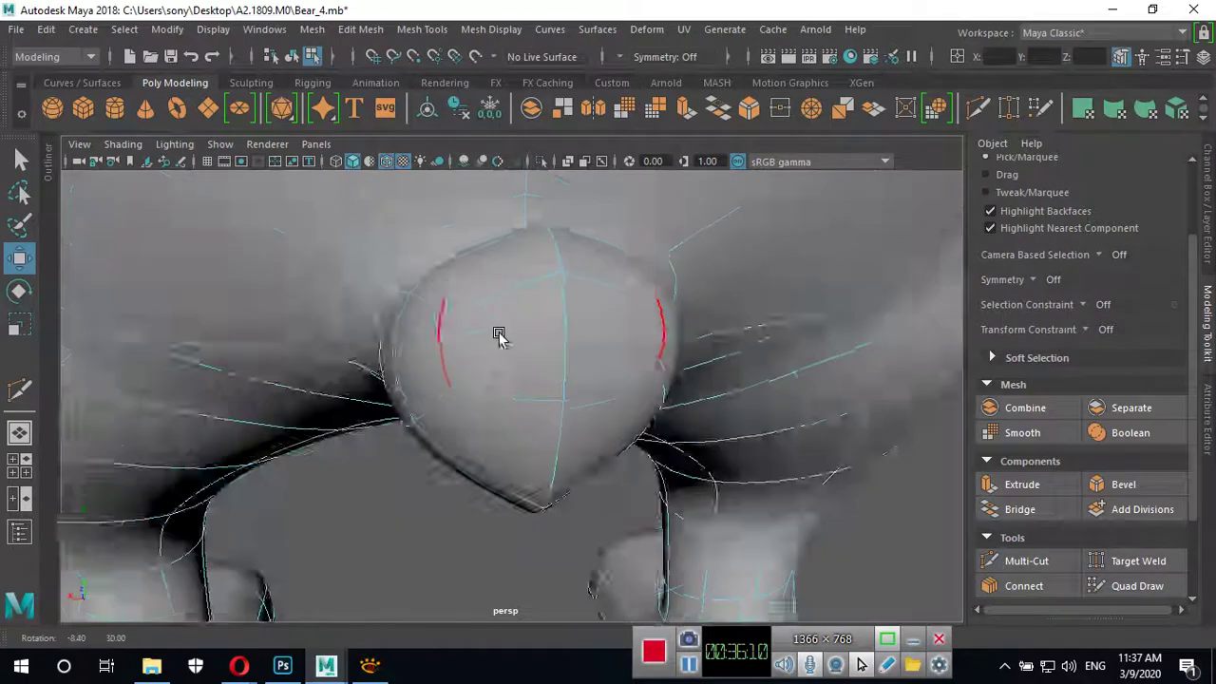
left_click_drag(497, 336, 399, 380, "alt")
left_click(397, 381)
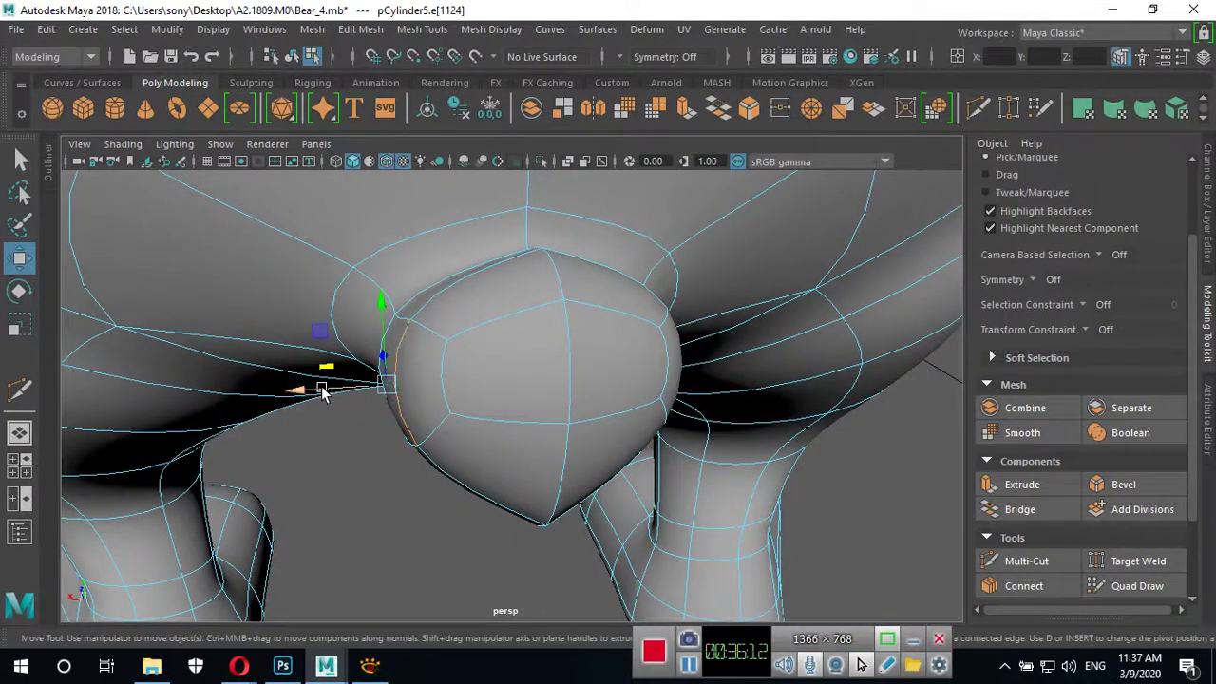
left_click_drag(320, 388, 244, 394)
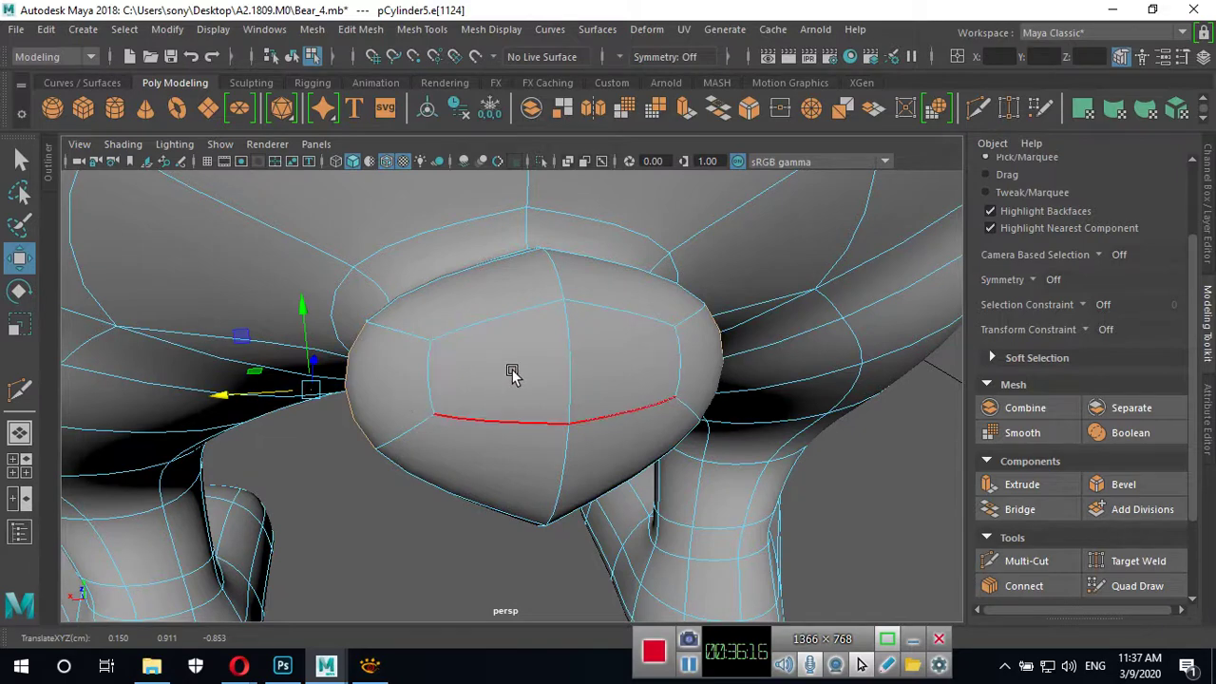
Scale the tail edge loop taller in Y and lower the edge on the tail's left side.
key("r")
mouse_move(306, 320)
left_mouse_down()
mouse_move(388, 426)
mouse_move(456, 426)
left_mouse_up()
left_click_drag(449, 248, 445, 231)
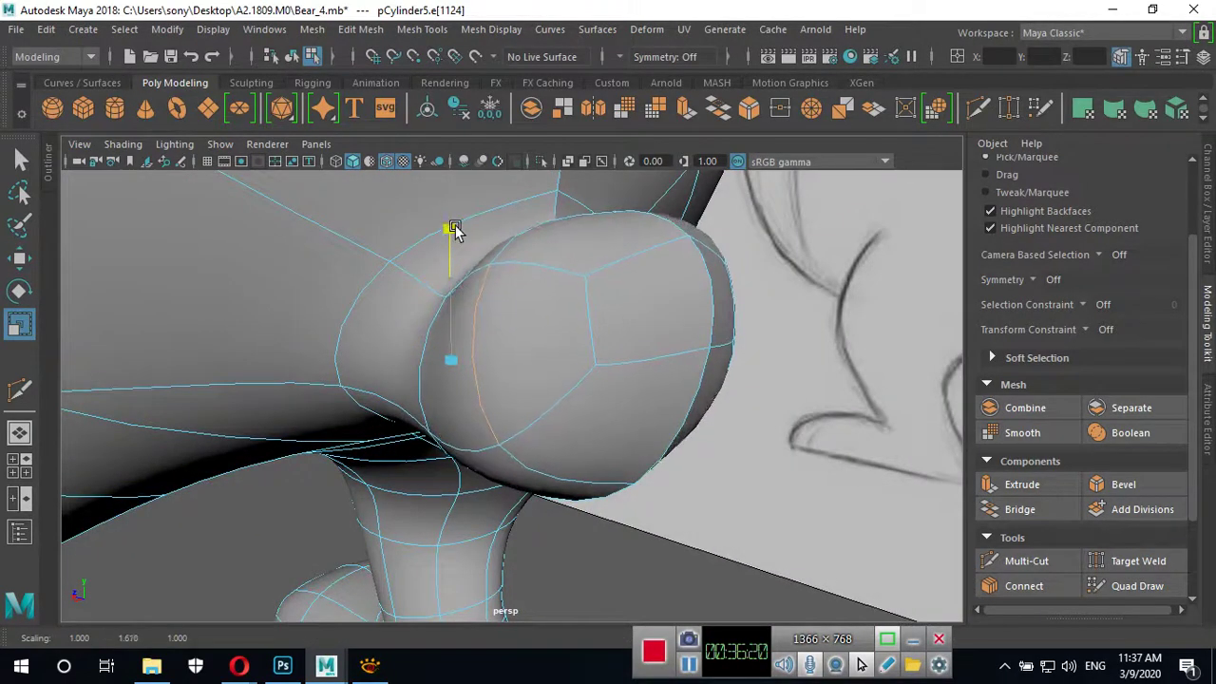
mouse_move(557, 385)
left_mouse_down("alt")
mouse_move(584, 362)
mouse_move(549, 366)
left_mouse_up("alt")
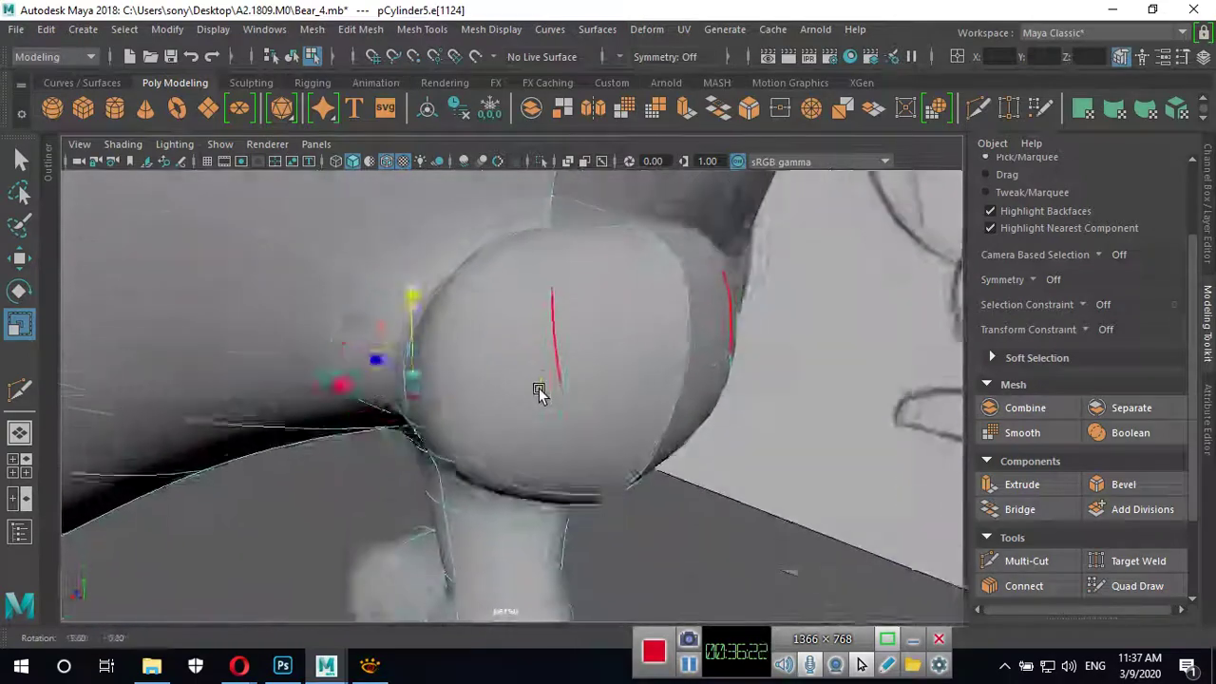
left_click_drag(563, 284, 557, 150)
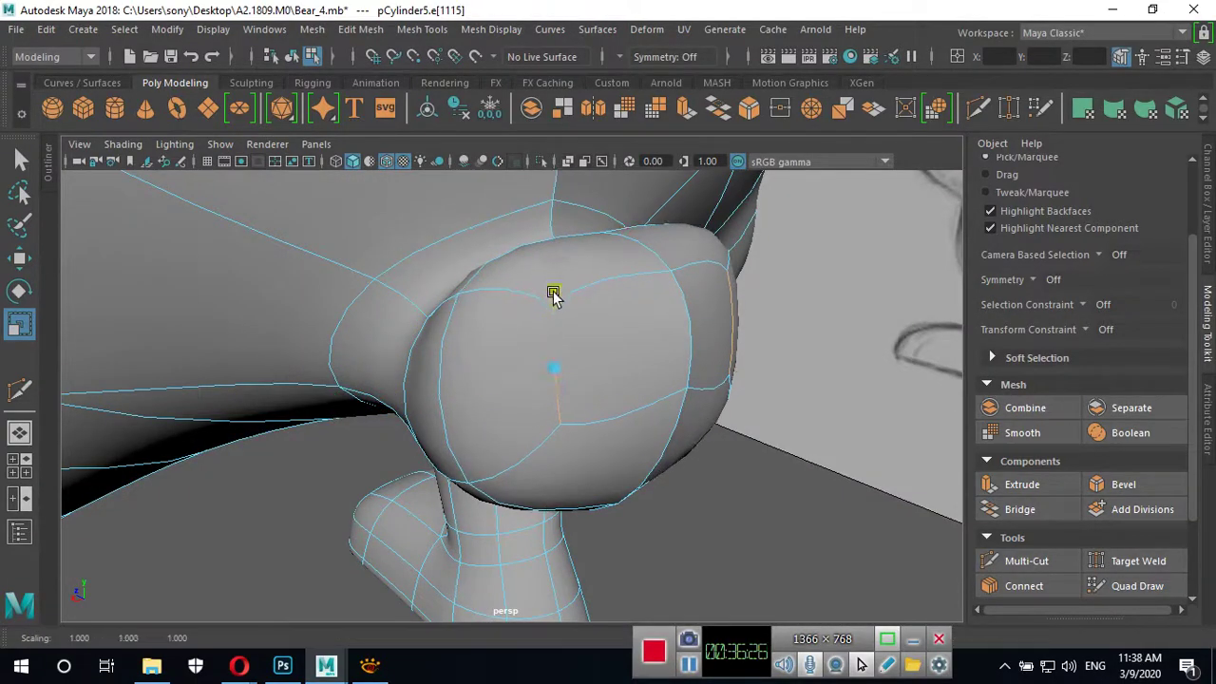
mouse_move(554, 329)
left_mouse_down("alt")
mouse_move(567, 429)
mouse_move(489, 415)
mouse_move(592, 294)
left_mouse_up("alt")
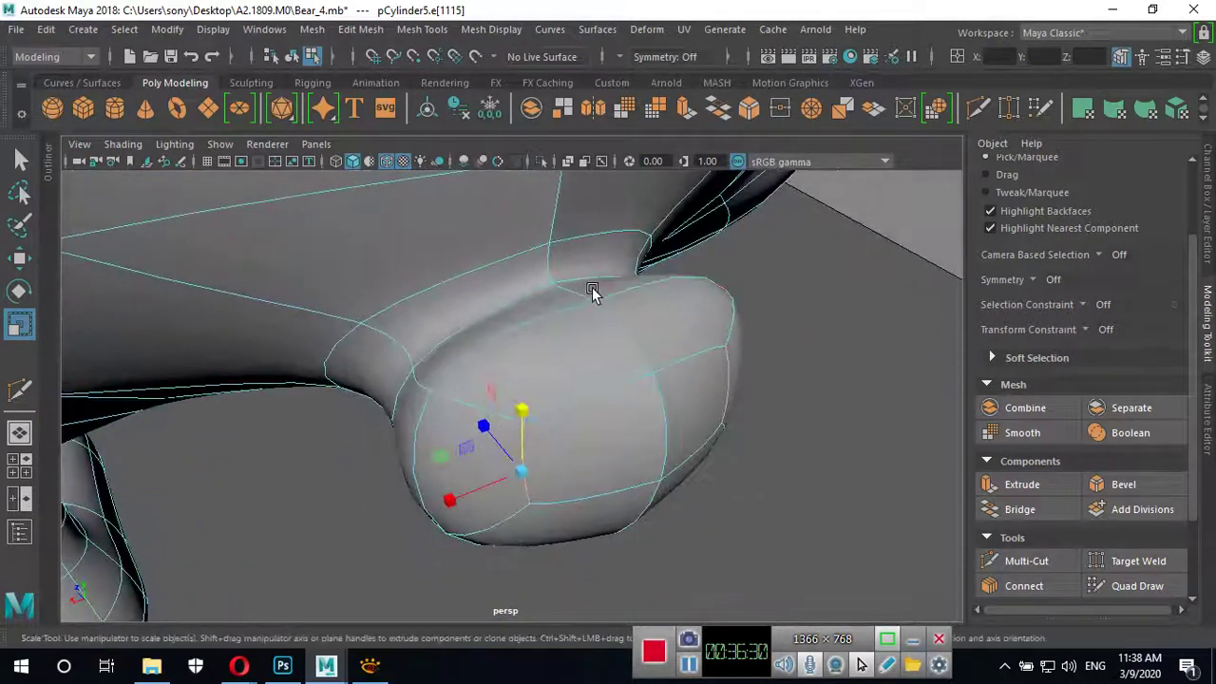
left_click(421, 428)
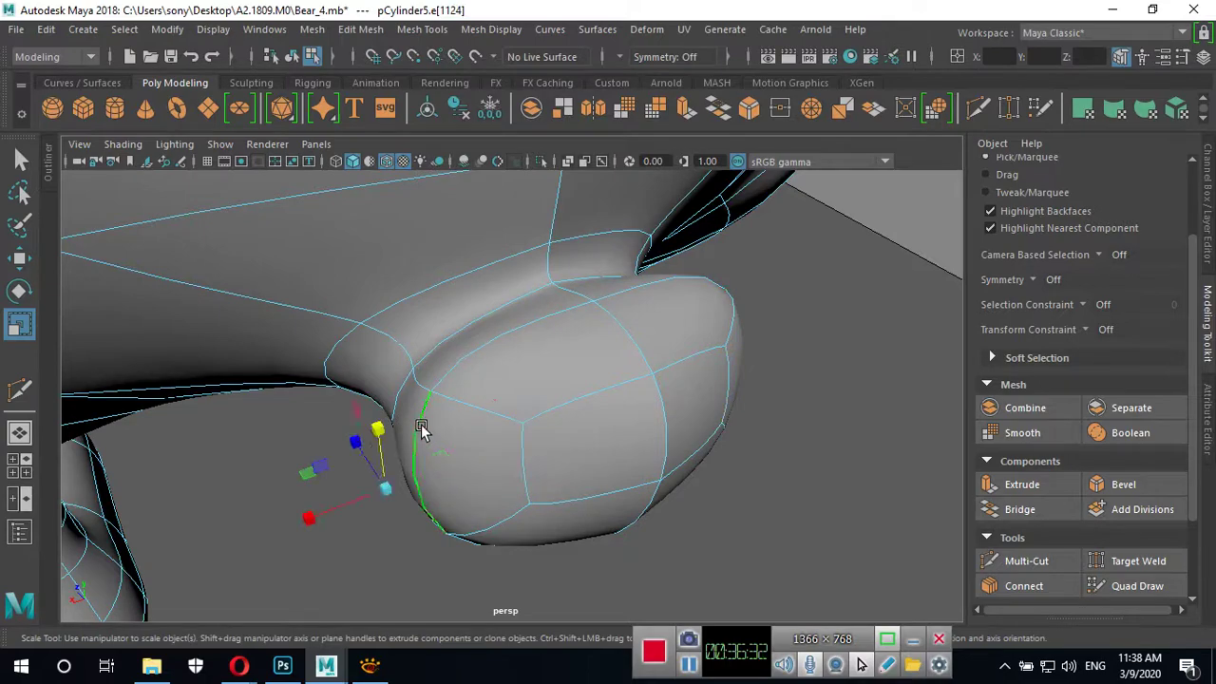
mouse_move(380, 448)
left_mouse_down("alt")
mouse_move(700, 491)
mouse_move(767, 448)
mouse_move(803, 446)
mouse_move(704, 394)
mouse_move(630, 388)
mouse_move(641, 447)
left_mouse_up("alt")
key("w")
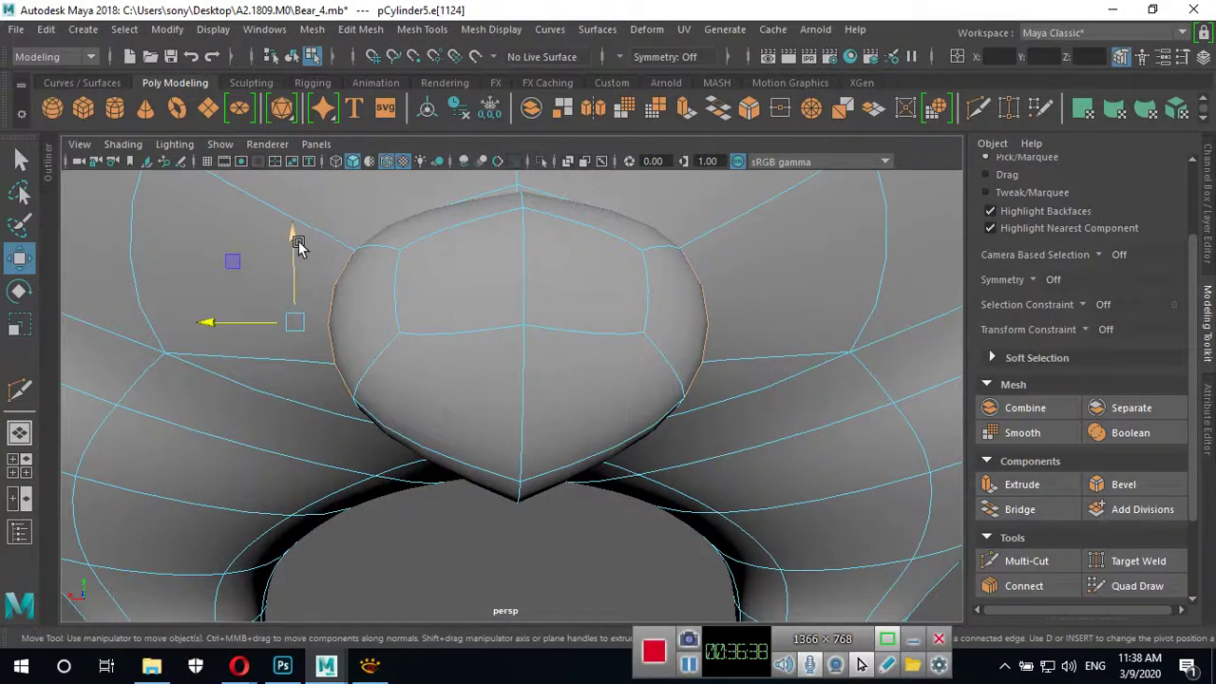
left_click_drag(296, 241, 296, 254)
scroll(440, 428, "down", 3)
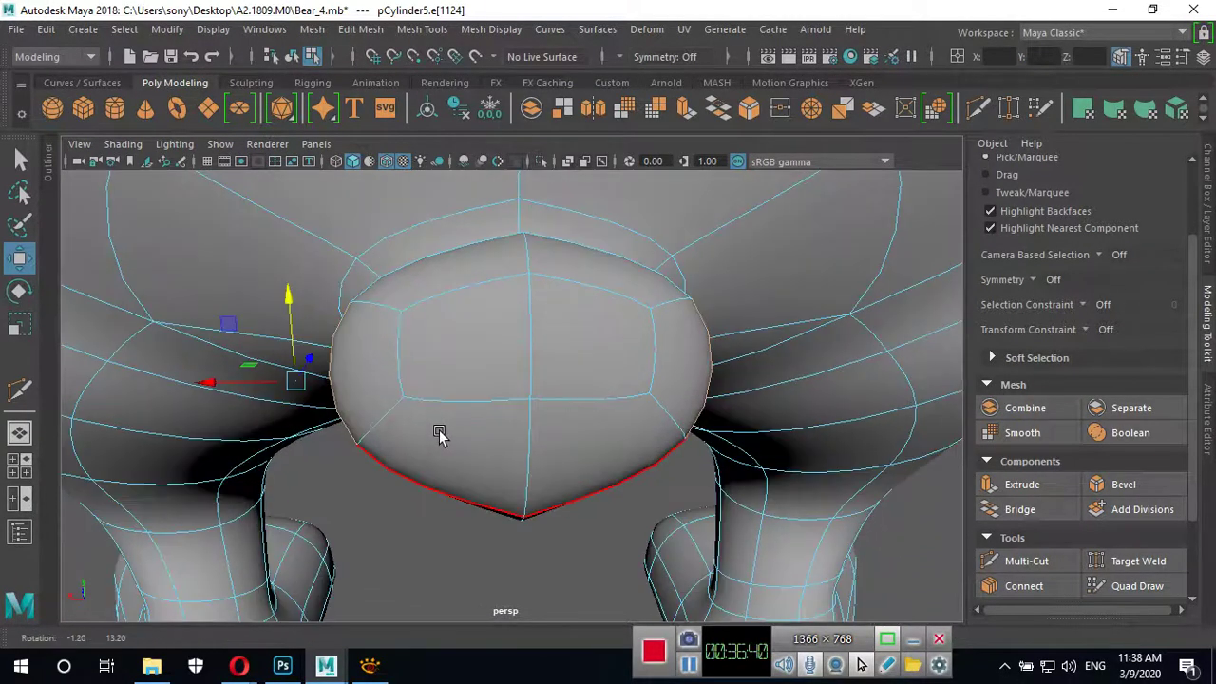
mouse_move(719, 427)
left_mouse_down("alt")
mouse_move(684, 471)
mouse_move(754, 491)
mouse_move(595, 442)
mouse_move(320, 425)
mouse_move(602, 523)
left_mouse_up("alt")
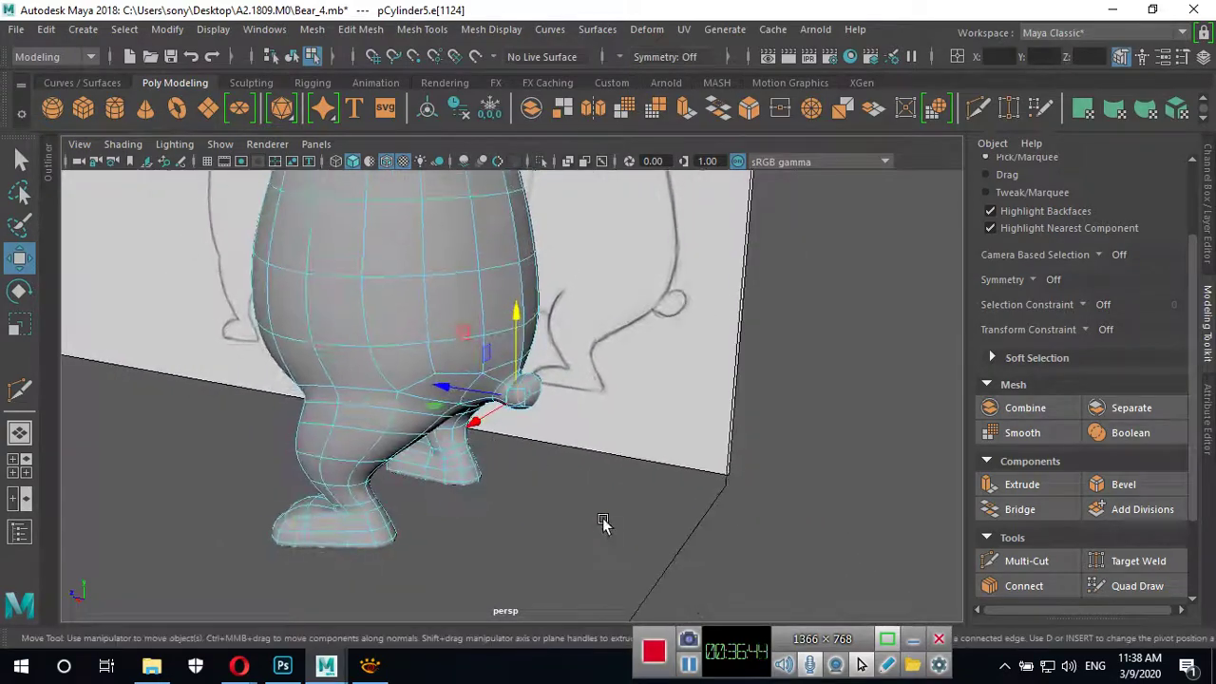
Return to Object Mode, hide wireframe on shaded, and turn off smooth preview on the bear.
right_click_drag(861, 203, 950, 149)
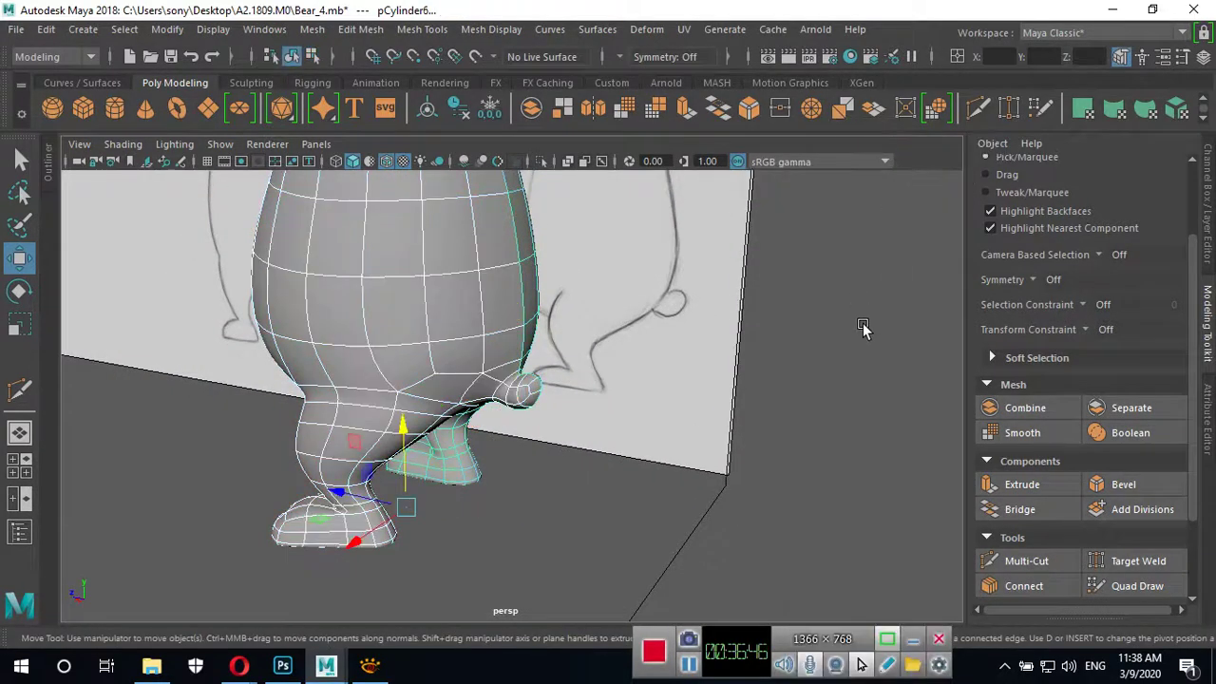
mouse_move(864, 329)
left_mouse_down("alt")
mouse_move(555, 523)
mouse_move(414, 247)
left_mouse_up("alt")
left_click(397, 161)
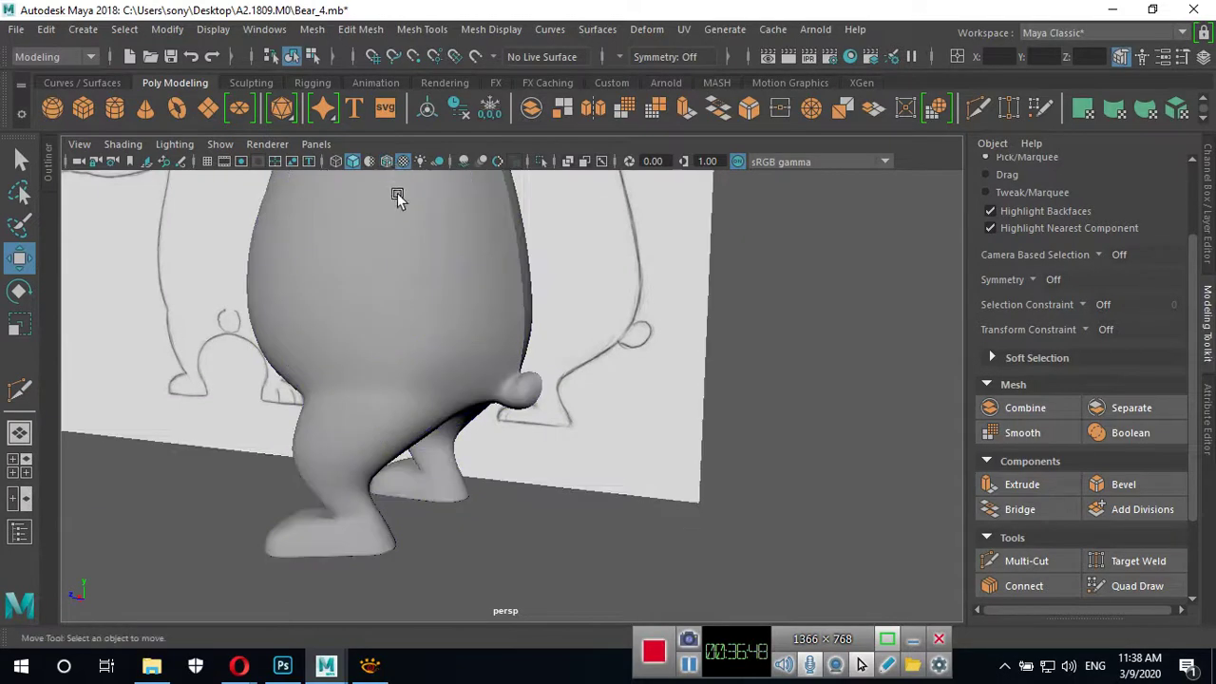
mouse_move(399, 196)
left_mouse_down("alt")
mouse_move(644, 467)
mouse_move(675, 428)
mouse_move(516, 466)
mouse_move(462, 443)
mouse_move(466, 348)
mouse_move(541, 519)
mouse_move(497, 402)
left_mouse_up("alt")
right_click_drag(497, 402, 887, 453, "alt")
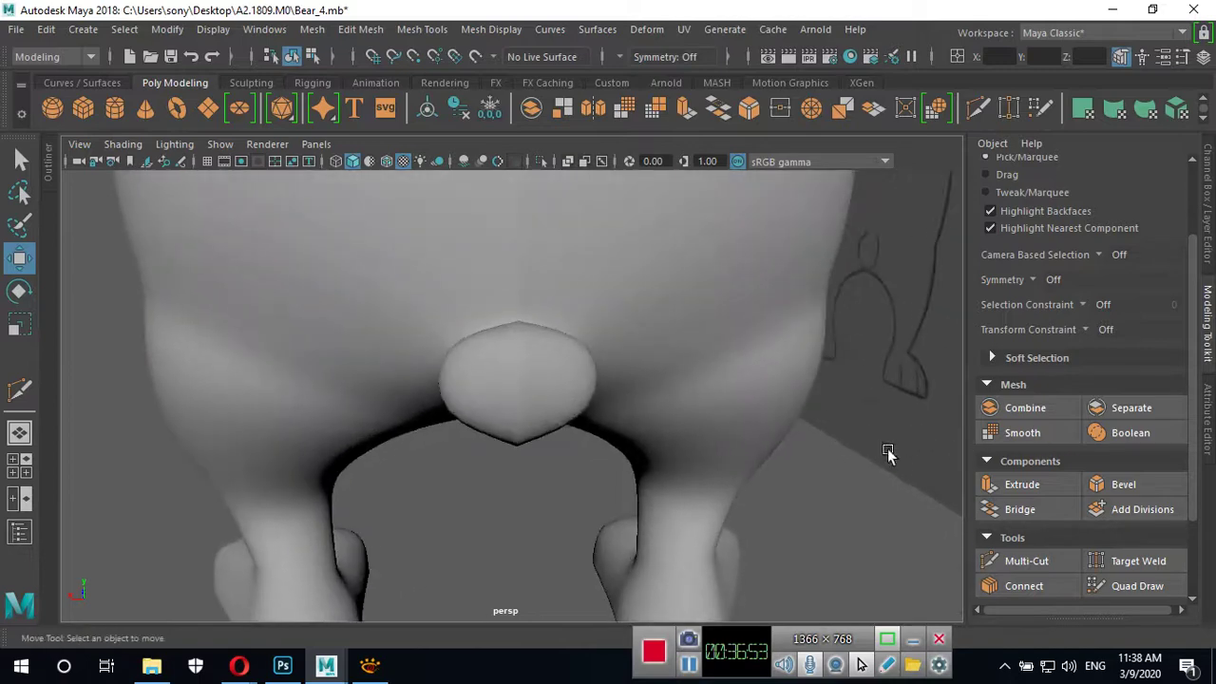
left_click(567, 394)
key("1")
Delete the pCylinder6 half and select the remaining pCylinder5 half.
mouse_move(567, 399)
left_mouse_down("alt")
mouse_move(545, 434)
mouse_move(676, 391)
mouse_move(655, 415)
mouse_move(668, 355)
mouse_move(733, 415)
left_mouse_up("alt")
right_click_drag(732, 415, 150, 406, "alt")
mouse_move(149, 407)
left_mouse_down("alt")
mouse_move(474, 445)
mouse_move(624, 444)
left_mouse_up("alt")
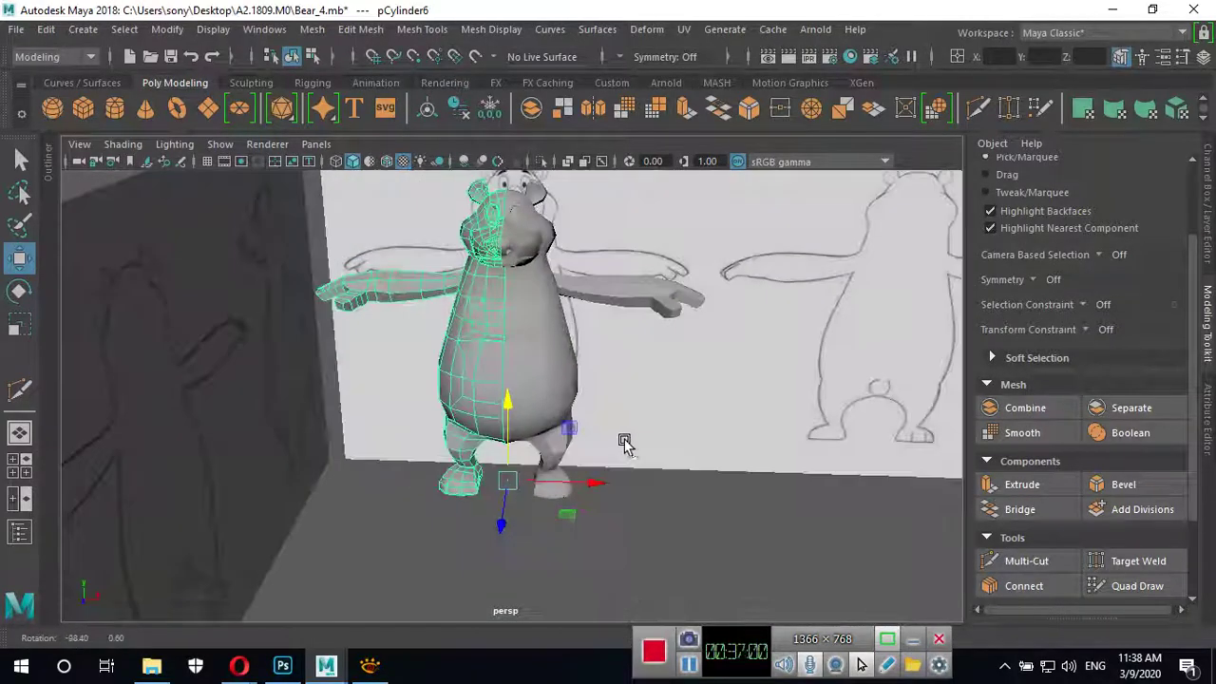
mouse_move(624, 443)
right_mouse_down("alt")
mouse_move(651, 428)
mouse_move(583, 408)
right_mouse_up("alt")
left_click_drag(582, 407, 594, 421, "alt")
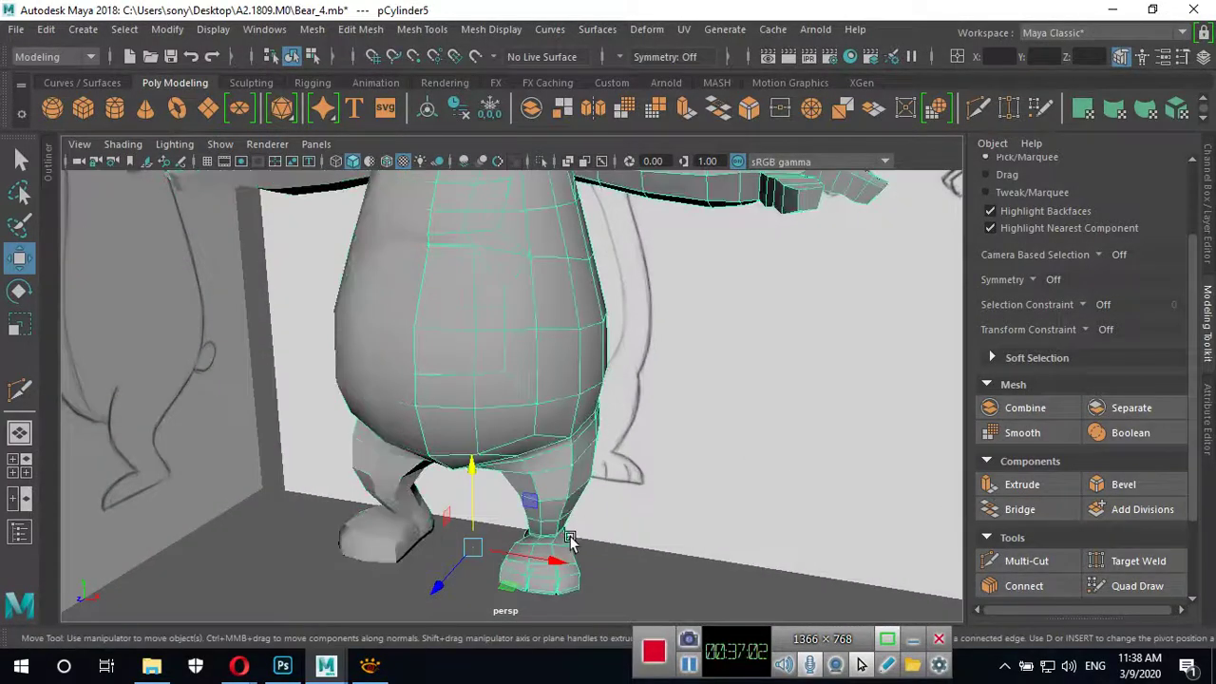
mouse_move(569, 539)
left_mouse_down("alt")
mouse_move(638, 524)
mouse_move(611, 497)
mouse_move(549, 502)
left_mouse_up("alt")
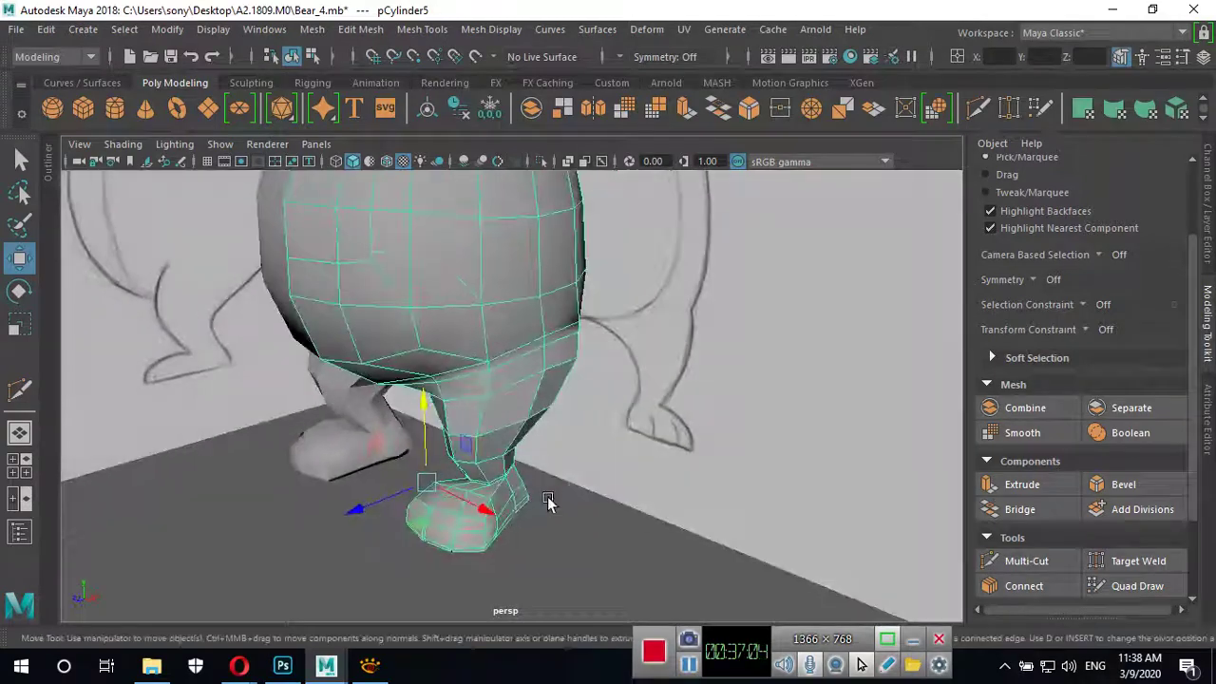
right_click_drag(469, 518, 380, 513, "alt")
mouse_move(380, 513)
left_mouse_down("alt")
mouse_move(548, 451)
mouse_move(533, 403)
left_mouse_up("alt")
left_click(484, 402)
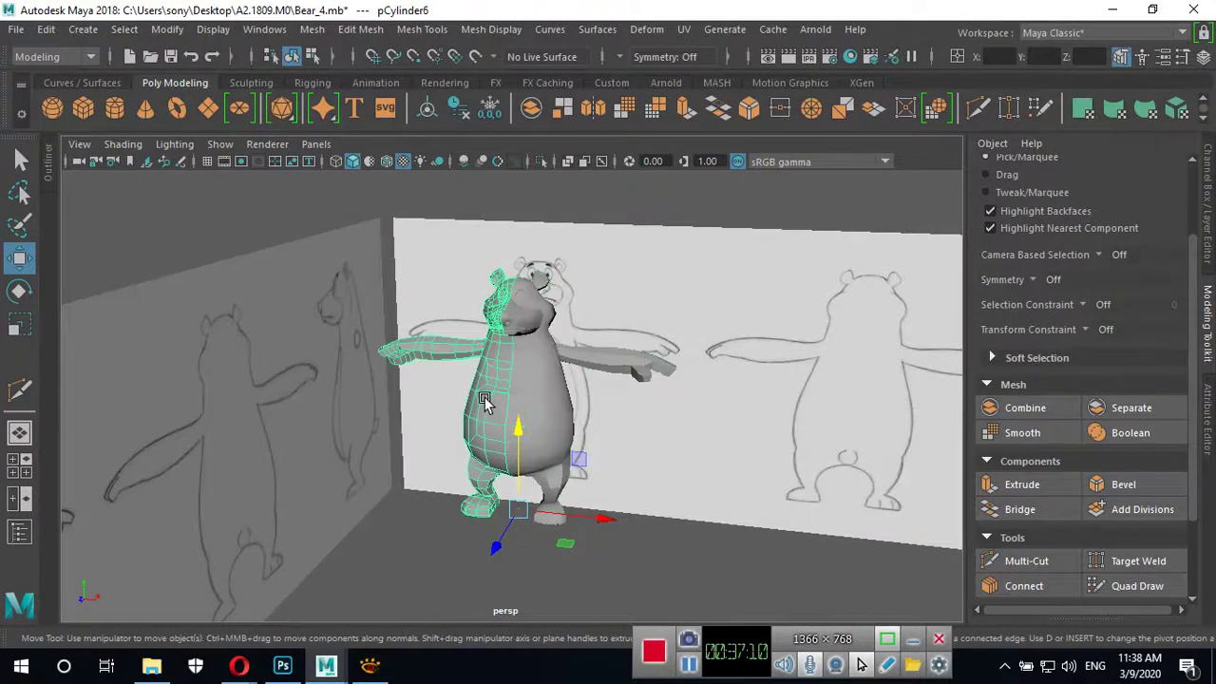
key("Delete")
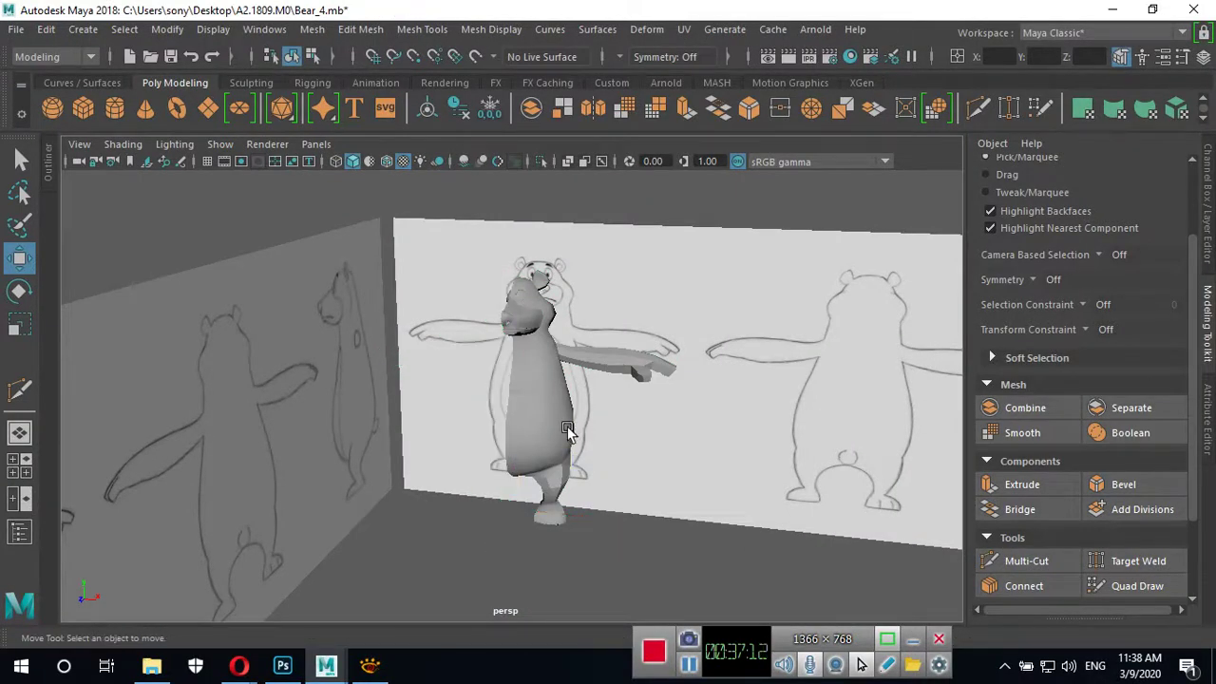
left_click(568, 429)
left_click(16, 29)
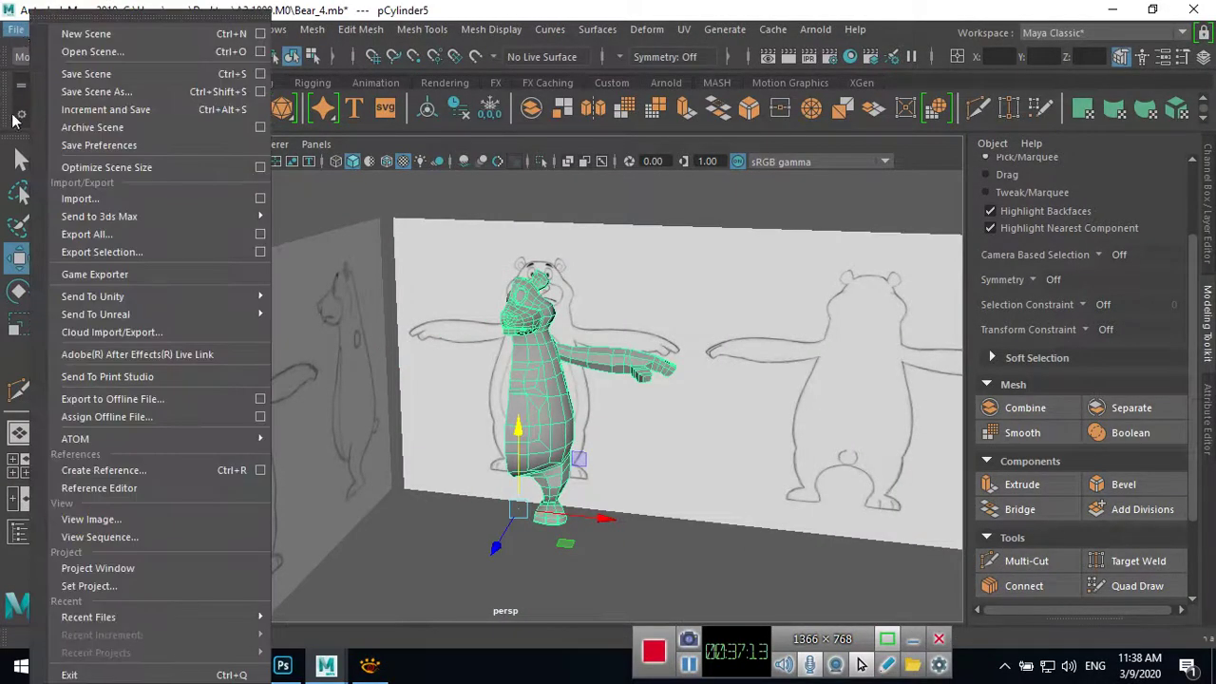
Save the scene as Bear_4a.mb by appending 'a' to the Bear_4.mb name.
left_click(119, 93)
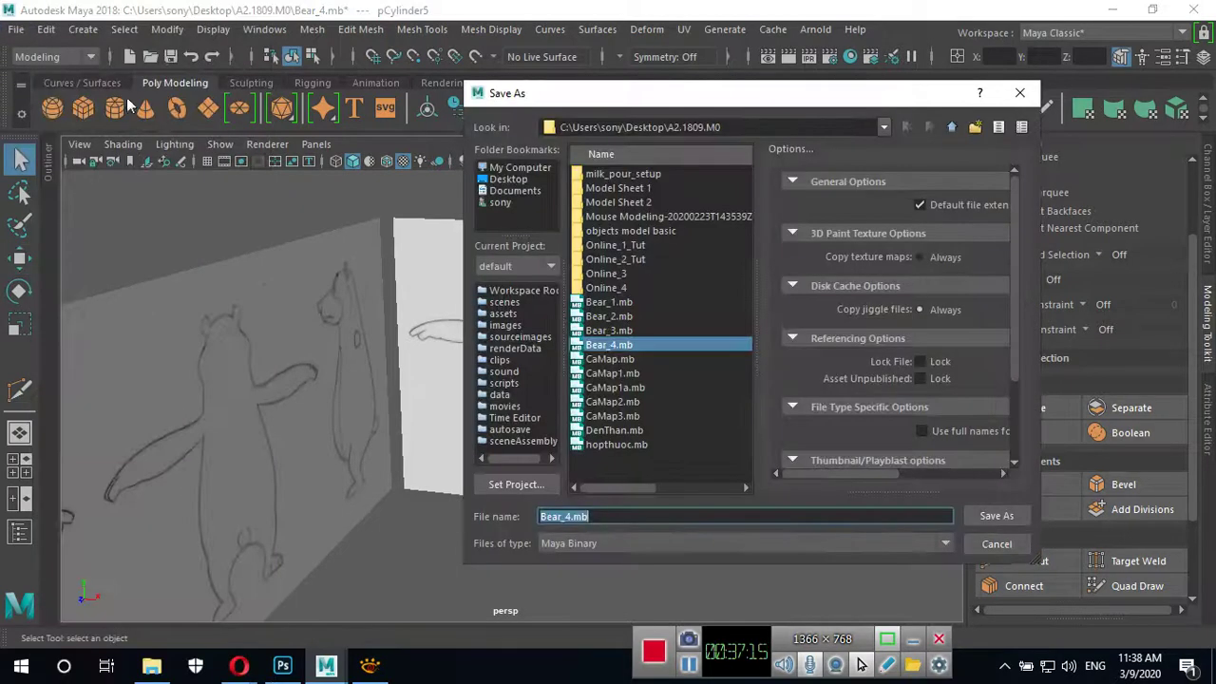
left_click(619, 344)
left_click(567, 516)
type("a")
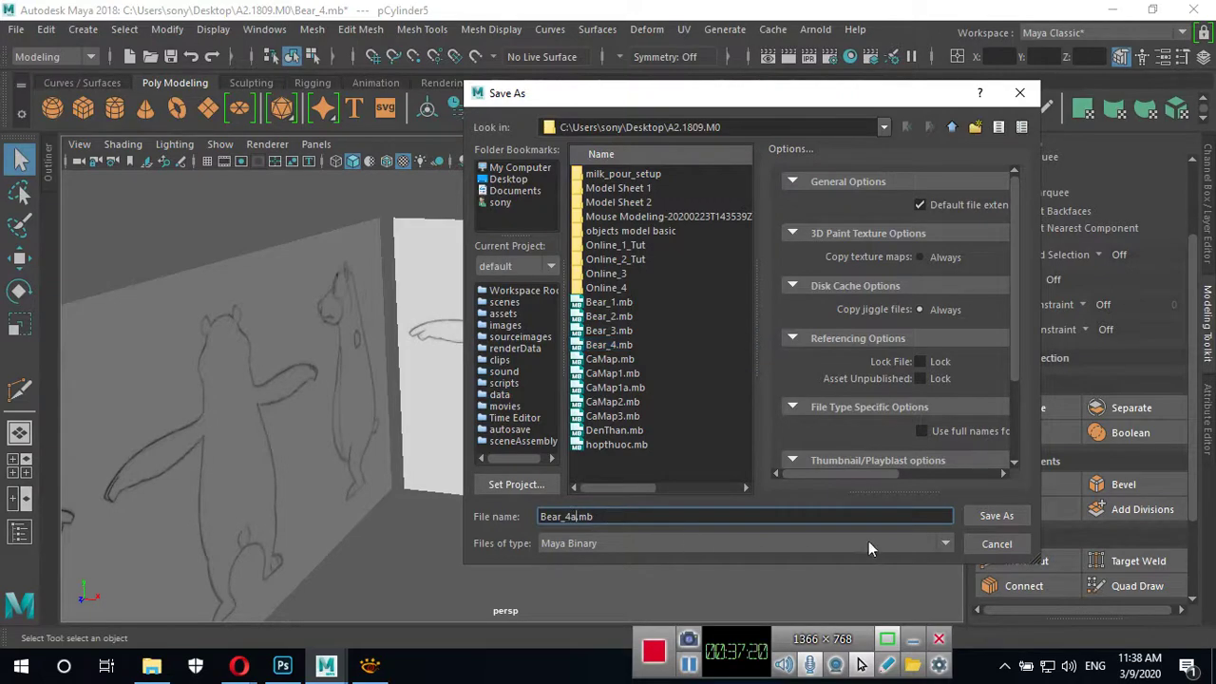
left_click(996, 515)
Frame the whole bear with the reference sketches and reselect the bear mesh.
key("f")
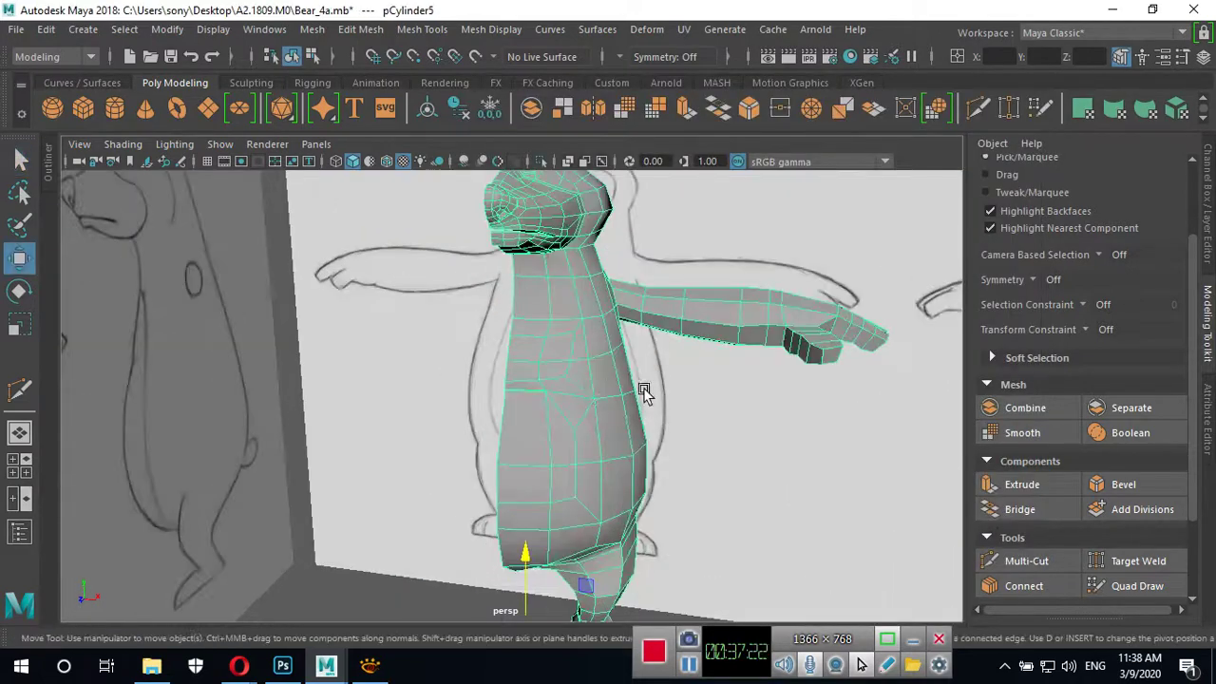
left_click_drag(681, 410, 700, 412, "alt")
scroll(542, 421, "down", 3)
left_click_drag(543, 421, 491, 428, "alt")
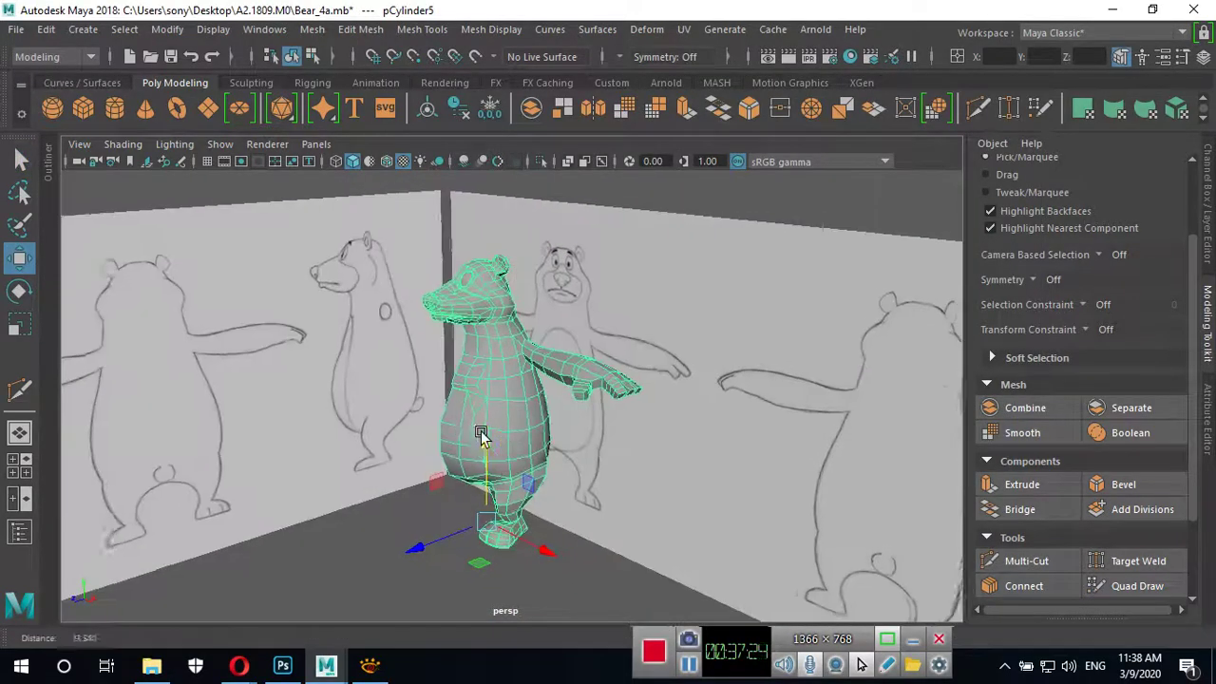
middle_click_drag(491, 429, 588, 419, "alt")
left_click(374, 558)
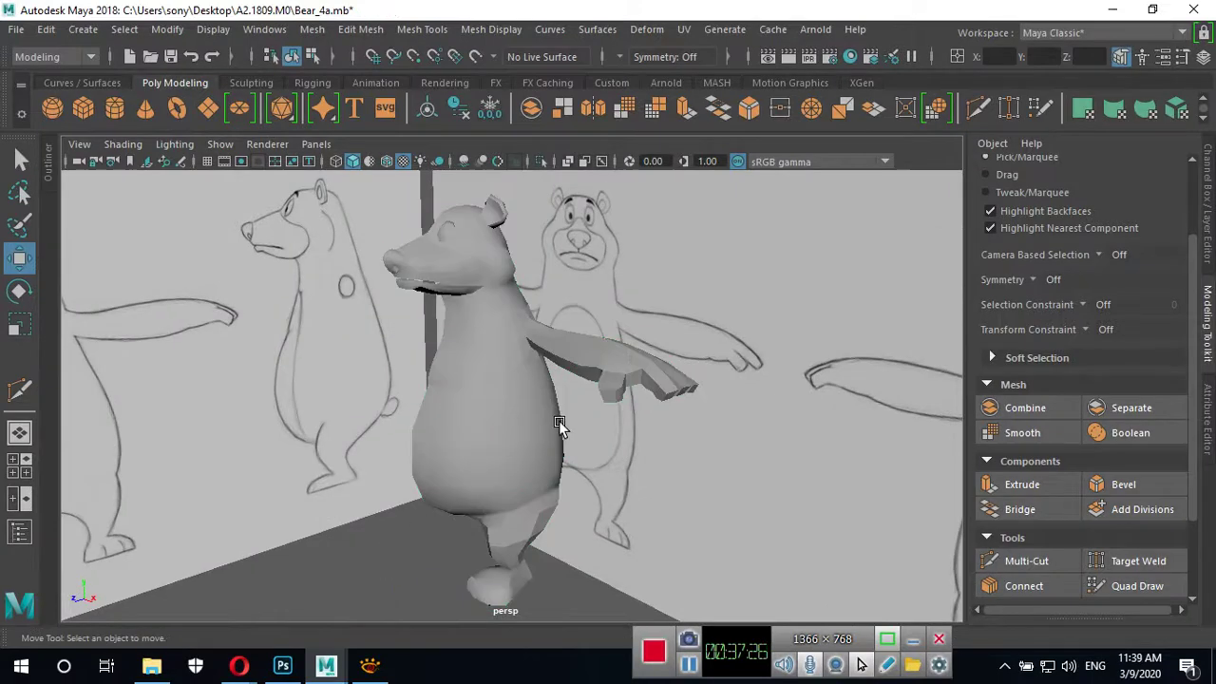
left_click(540, 374)
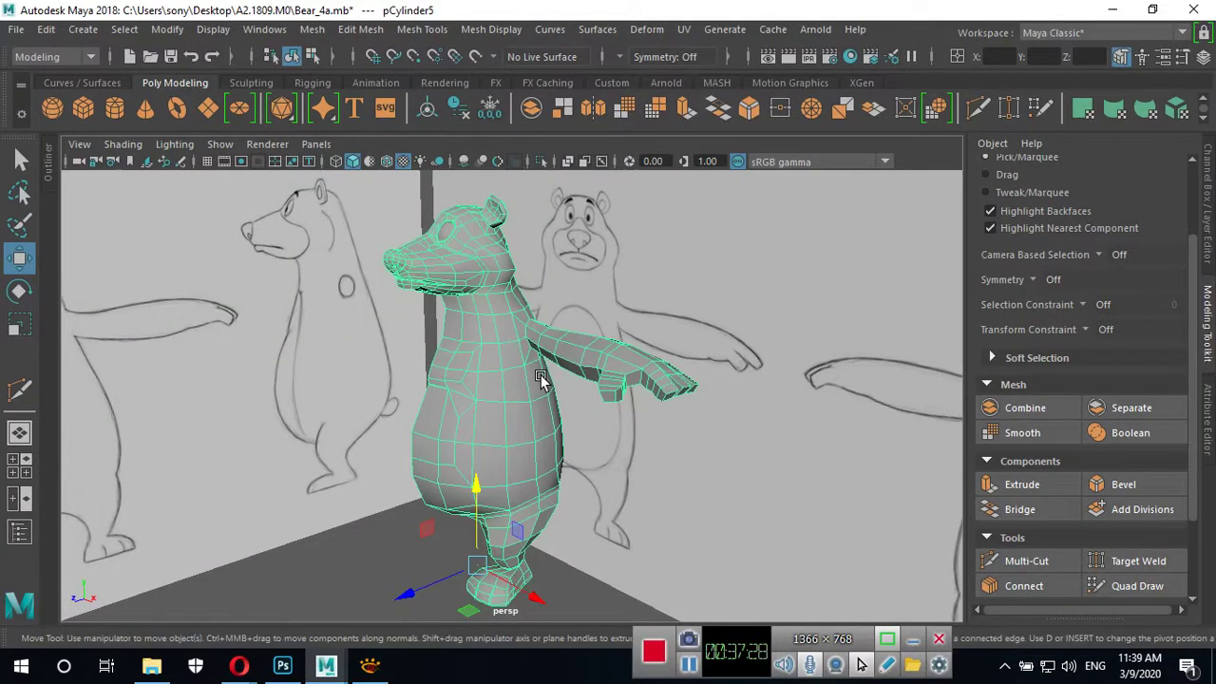
Bring up the Edit > Delete All by Type choices.
mouse_move(537, 385)
left_mouse_down("alt")
mouse_move(619, 427)
mouse_move(589, 400)
left_mouse_up("alt")
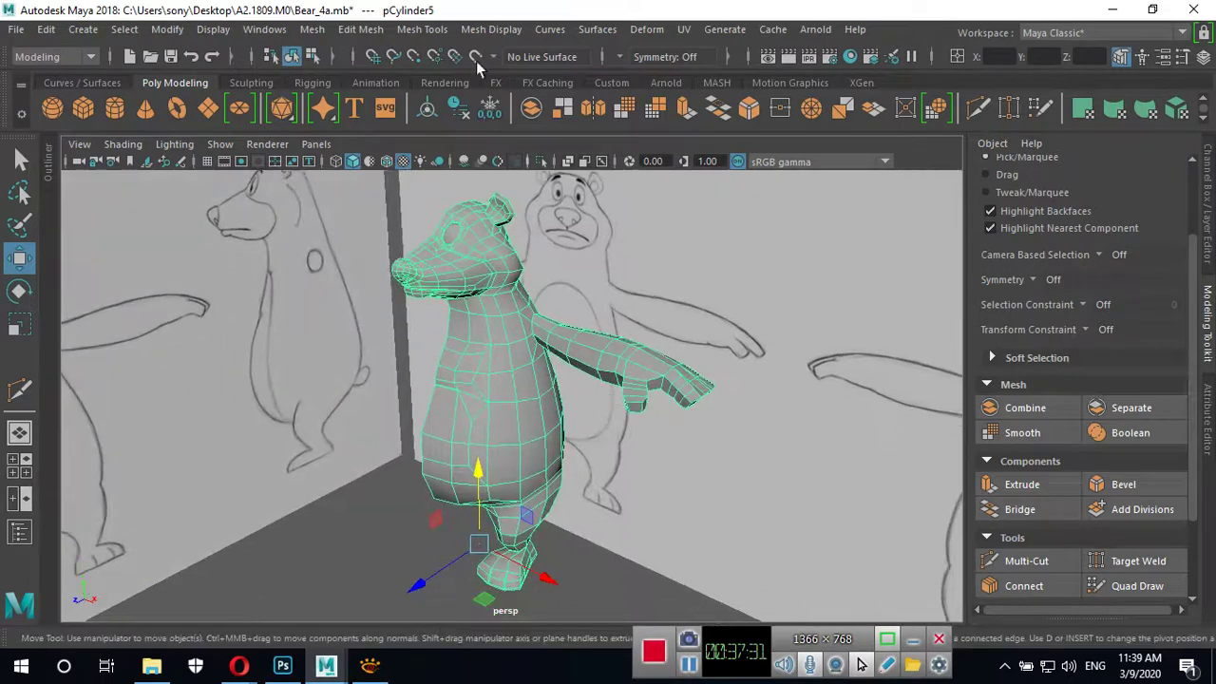
left_click(53, 35)
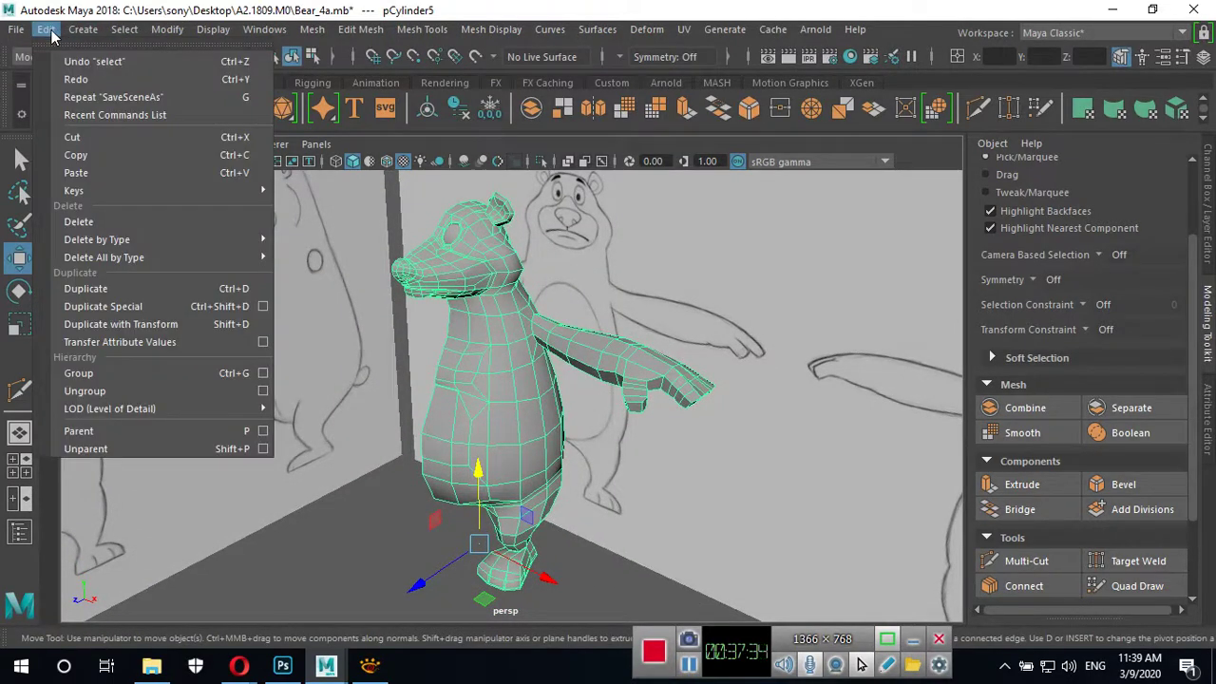
left_click(175, 287)
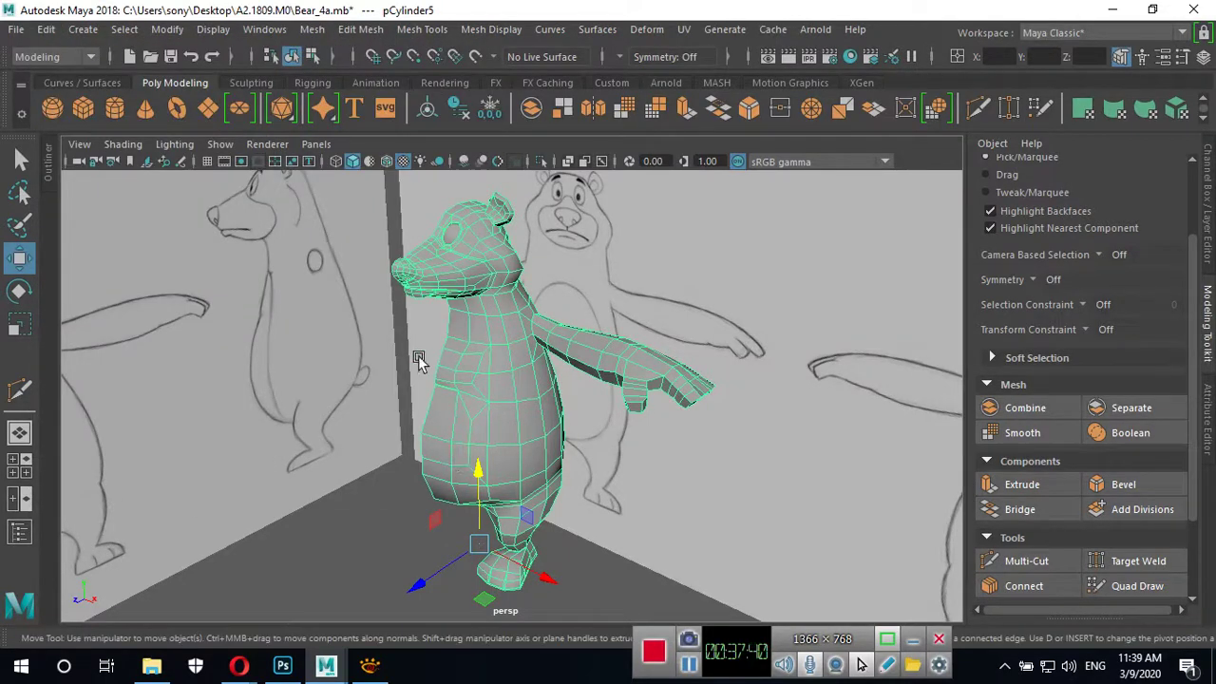
left_click(45, 29)
mouse_move(105, 258)
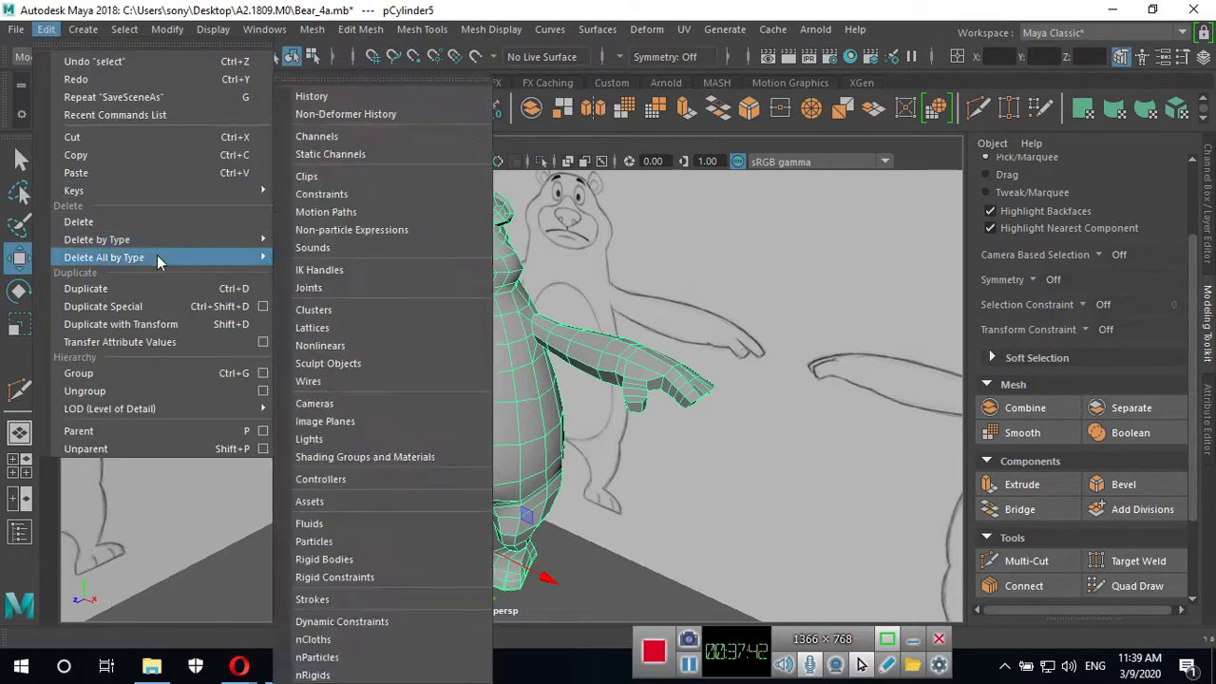
Delete all history and hide layer1 holding the sketch reference planes.
left_click(340, 99)
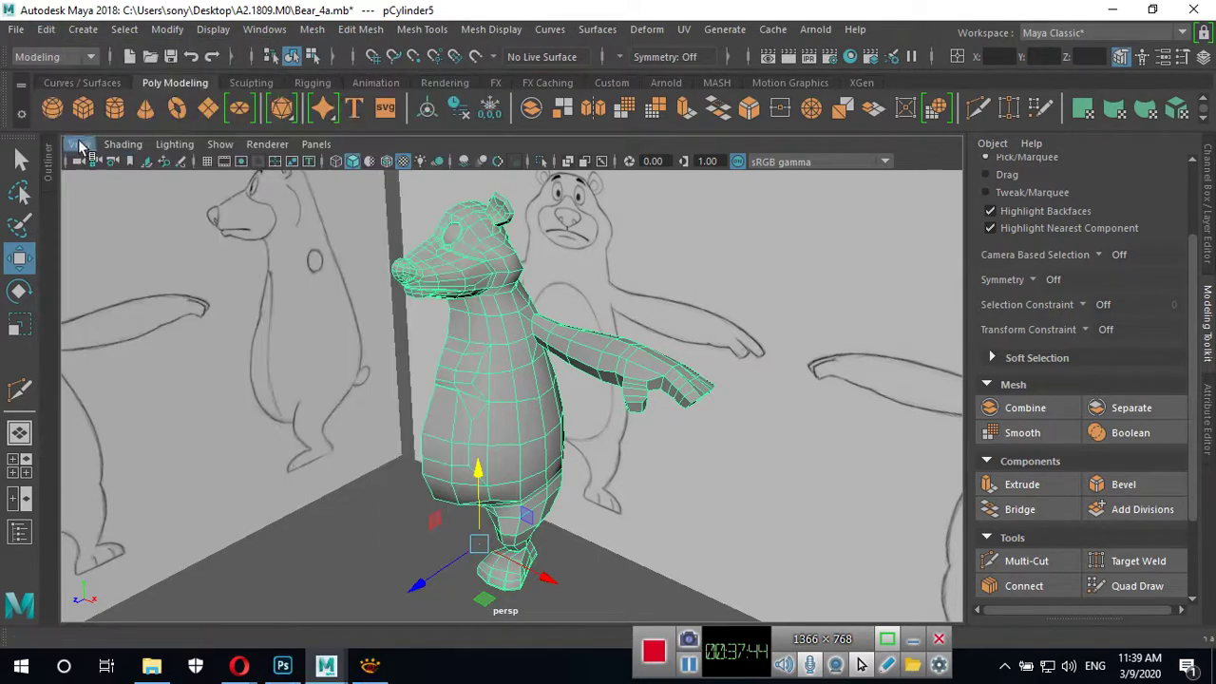
left_click(47, 170)
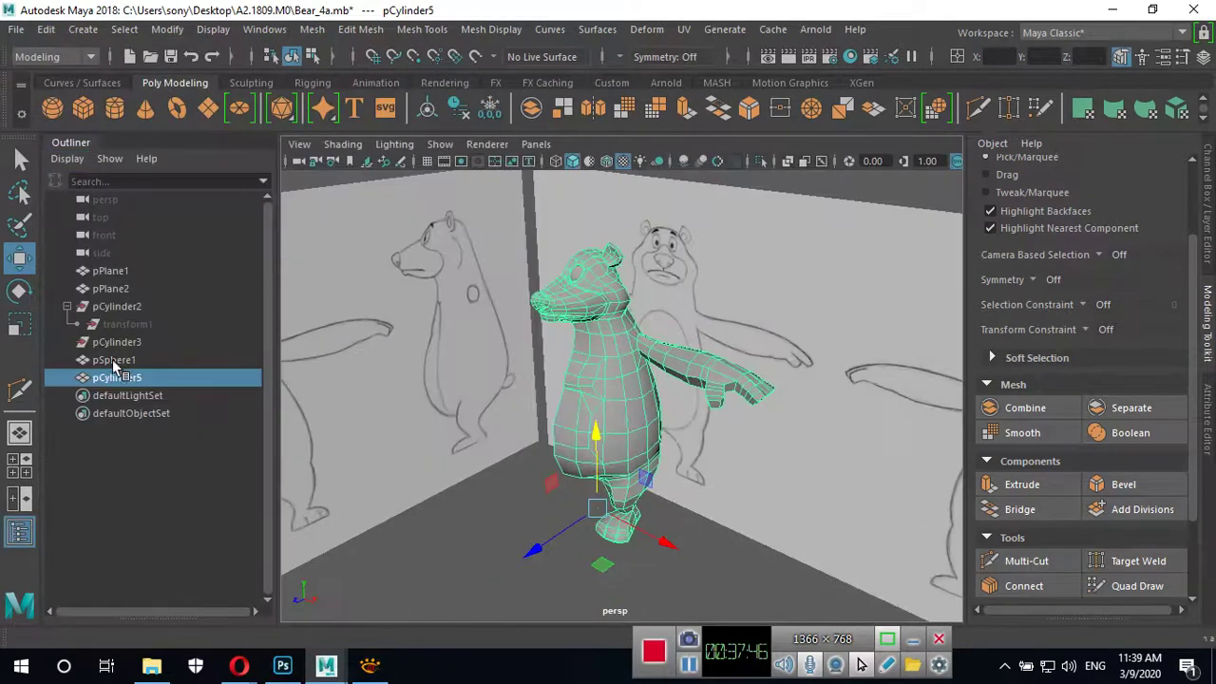
left_click(1212, 207)
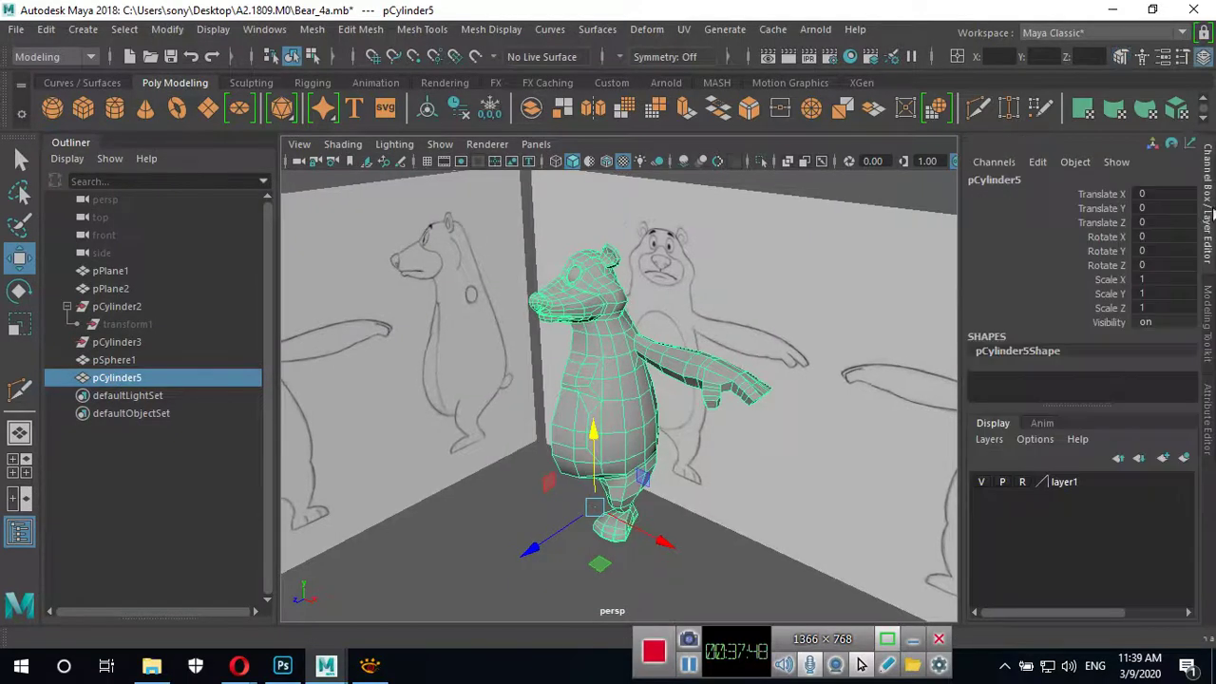
left_click(984, 482)
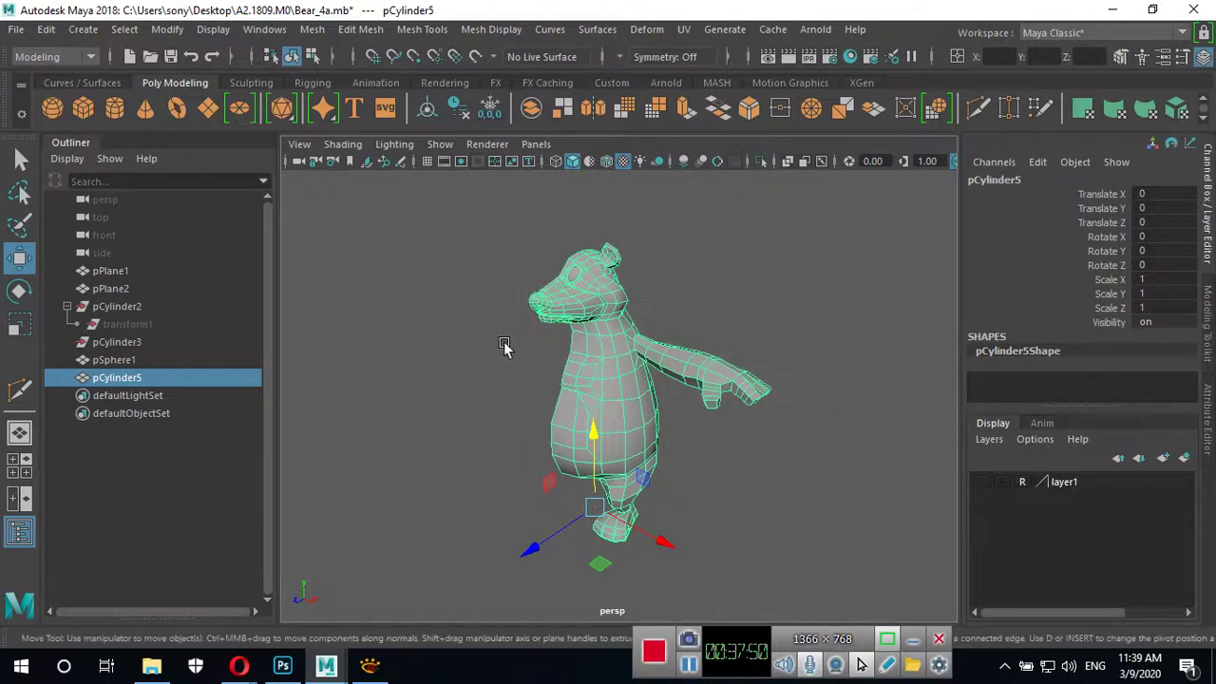
Delete the leftover pCylinder2 and pCylinder3 objects from the Outliner, then deselect.
left_click(133, 309)
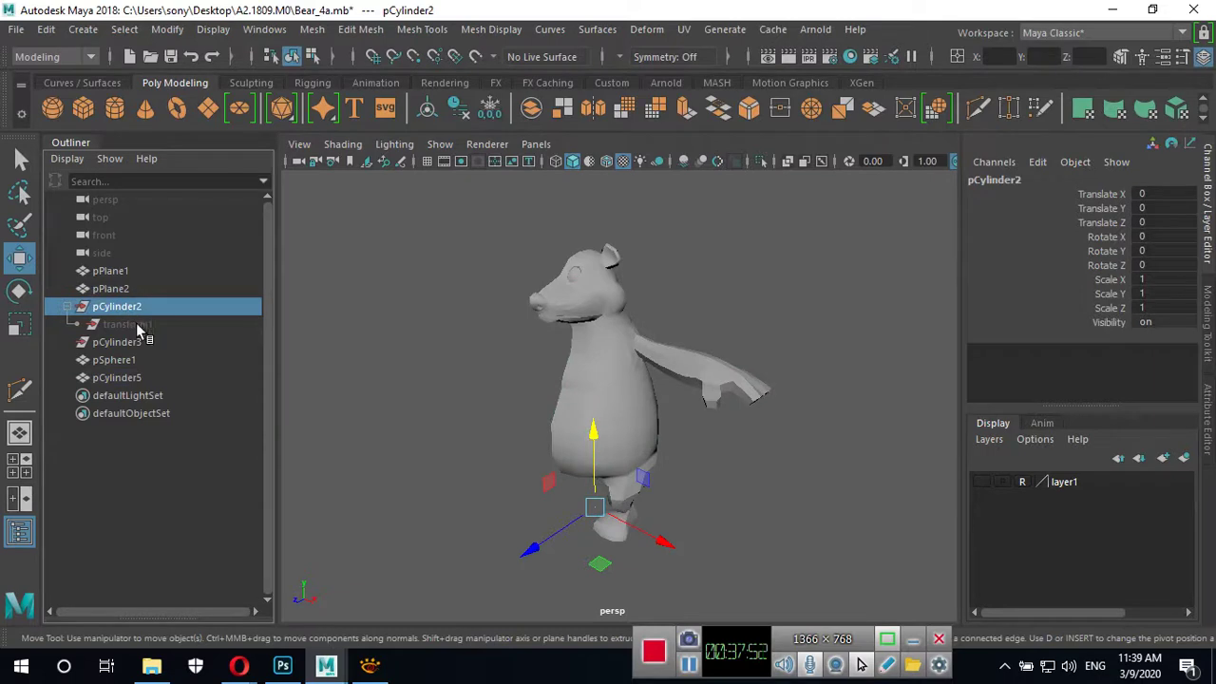
key("Delete")
left_click(133, 308)
key("Delete")
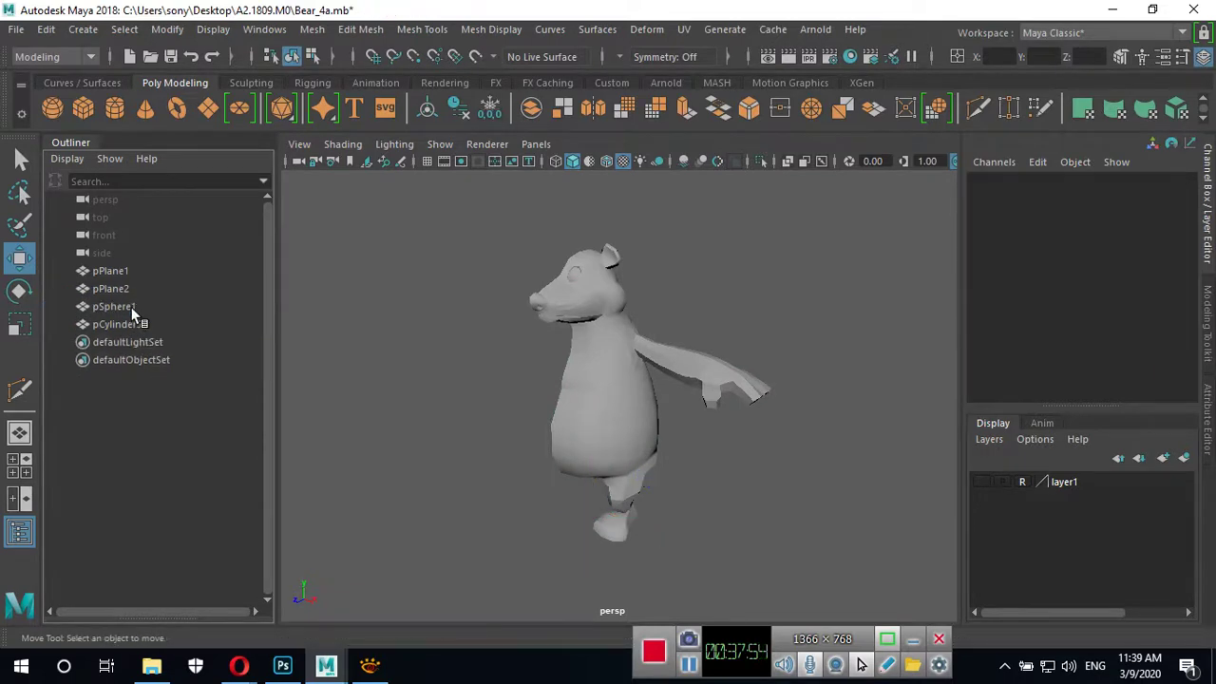
left_click(131, 306)
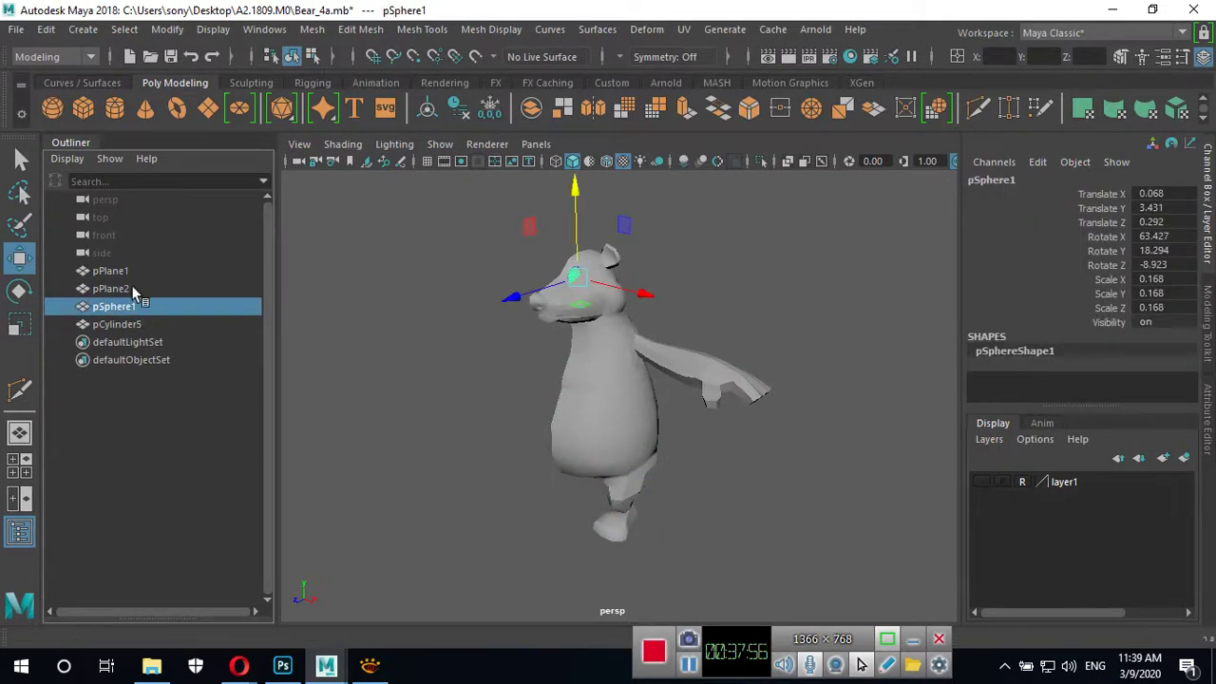
left_click(140, 324)
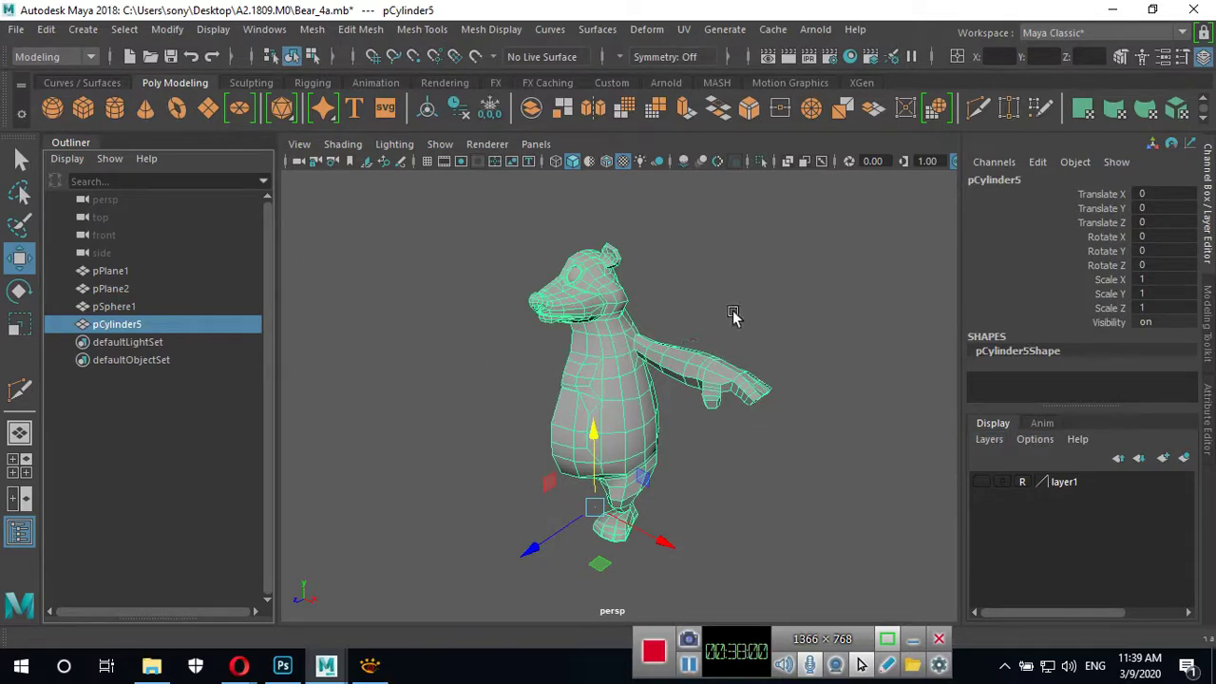
left_click(732, 316)
Mirror pCylinder5 across world X with merged border vertices.
left_click(586, 374)
left_click(313, 31)
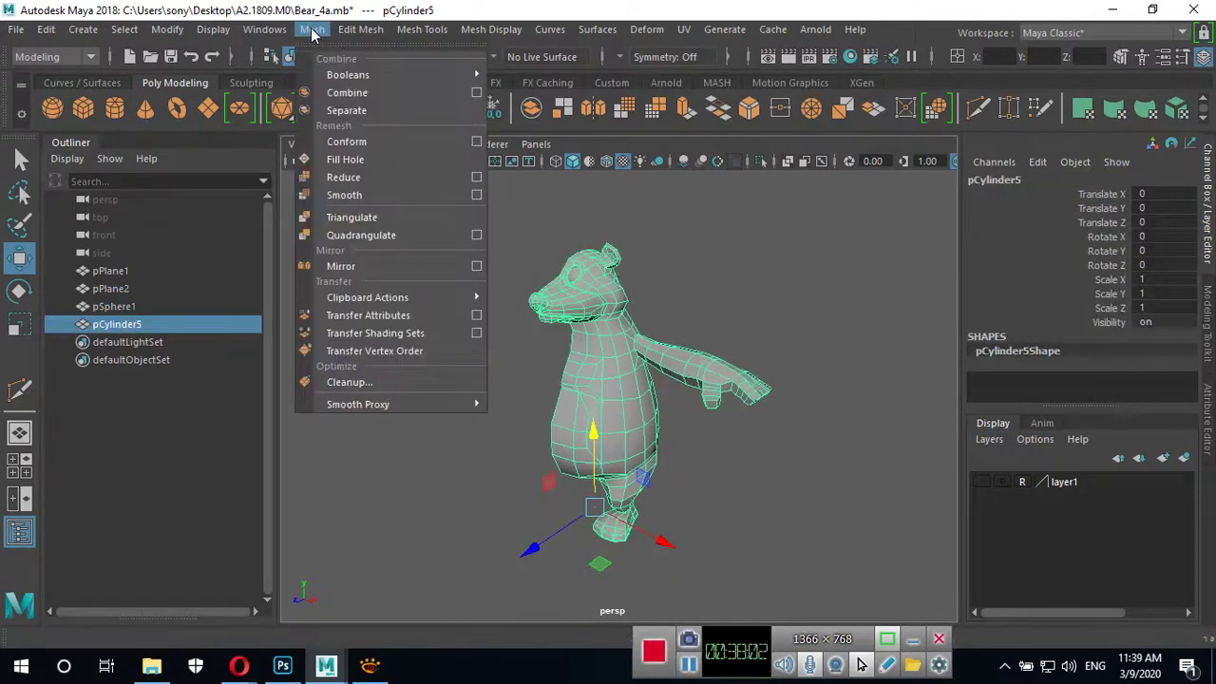
left_click(476, 266)
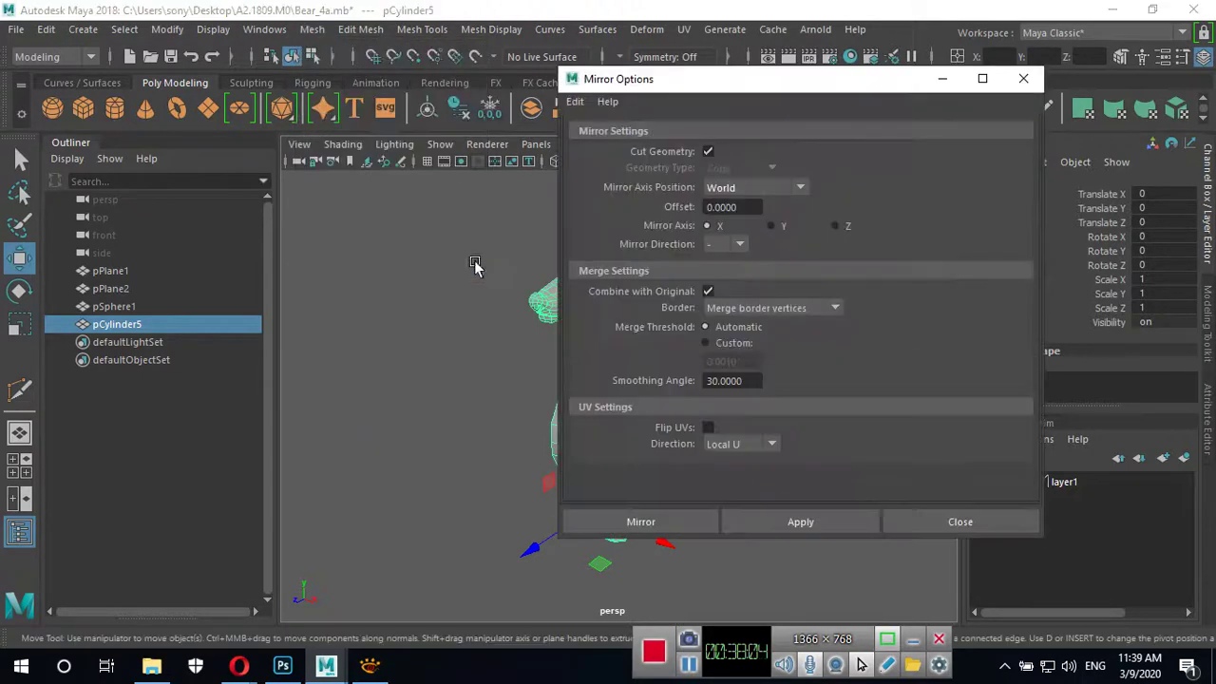
left_click_drag(794, 80, 978, 63)
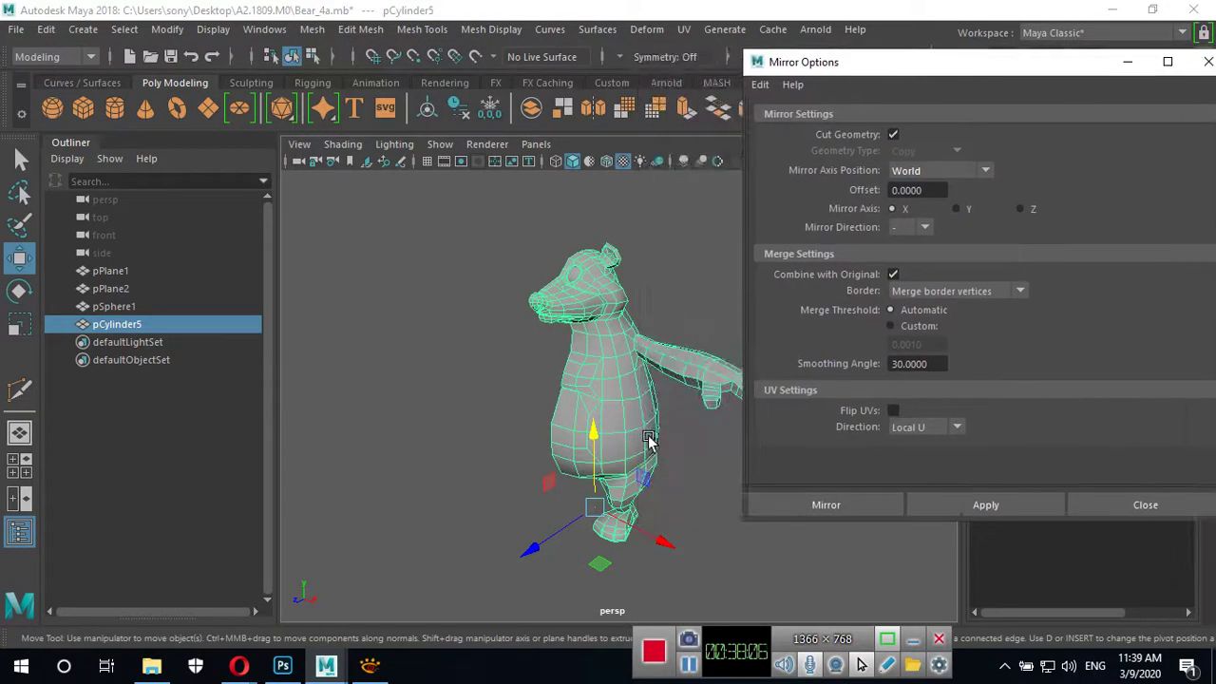
left_click_drag(649, 440, 511, 400, "alt")
left_click(68, 144)
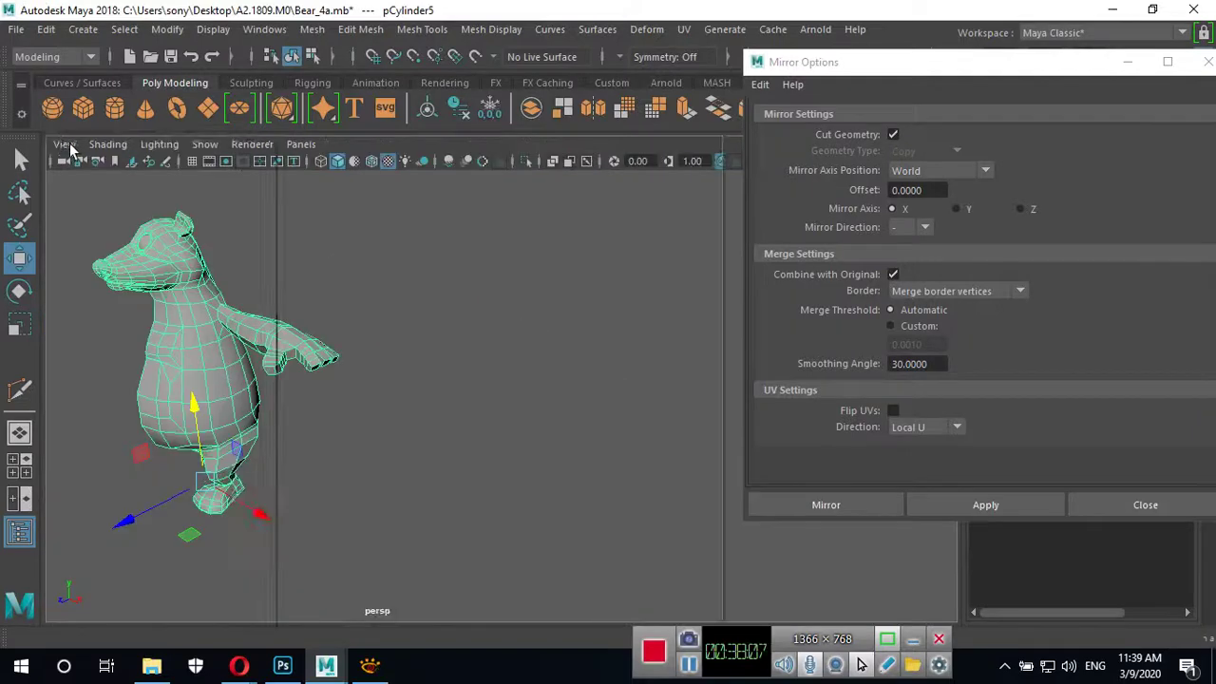
left_click_drag(348, 362, 532, 399, "alt")
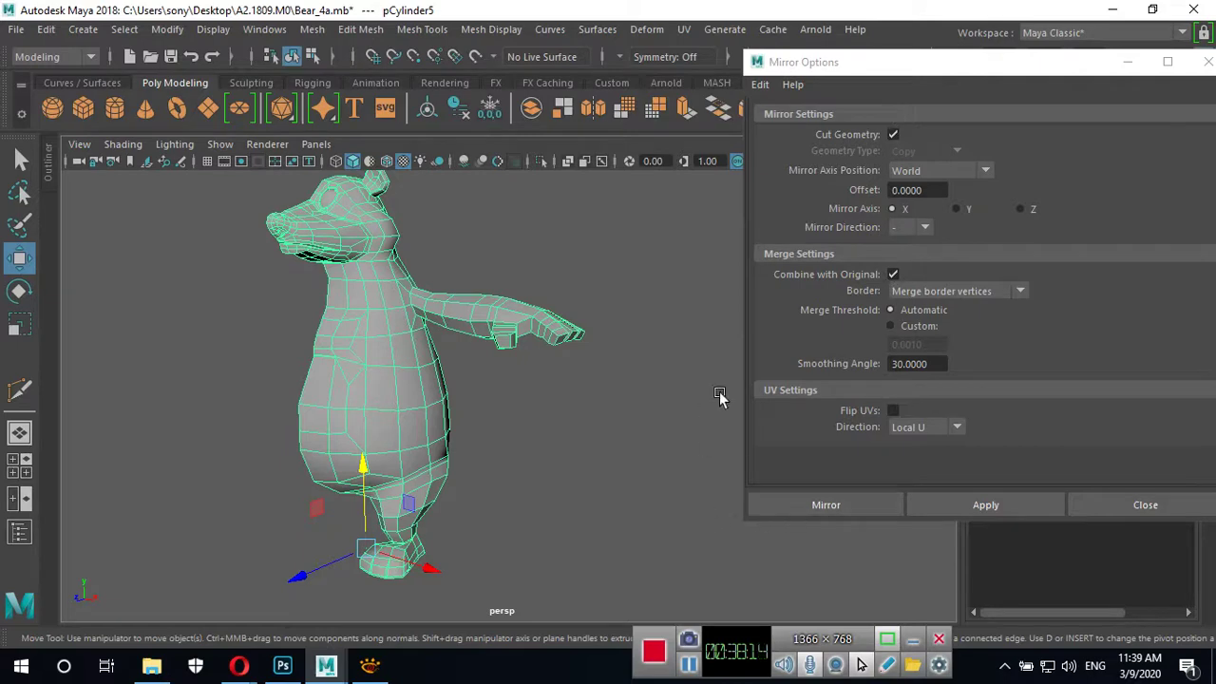
left_click_drag(591, 459, 820, 457, "alt")
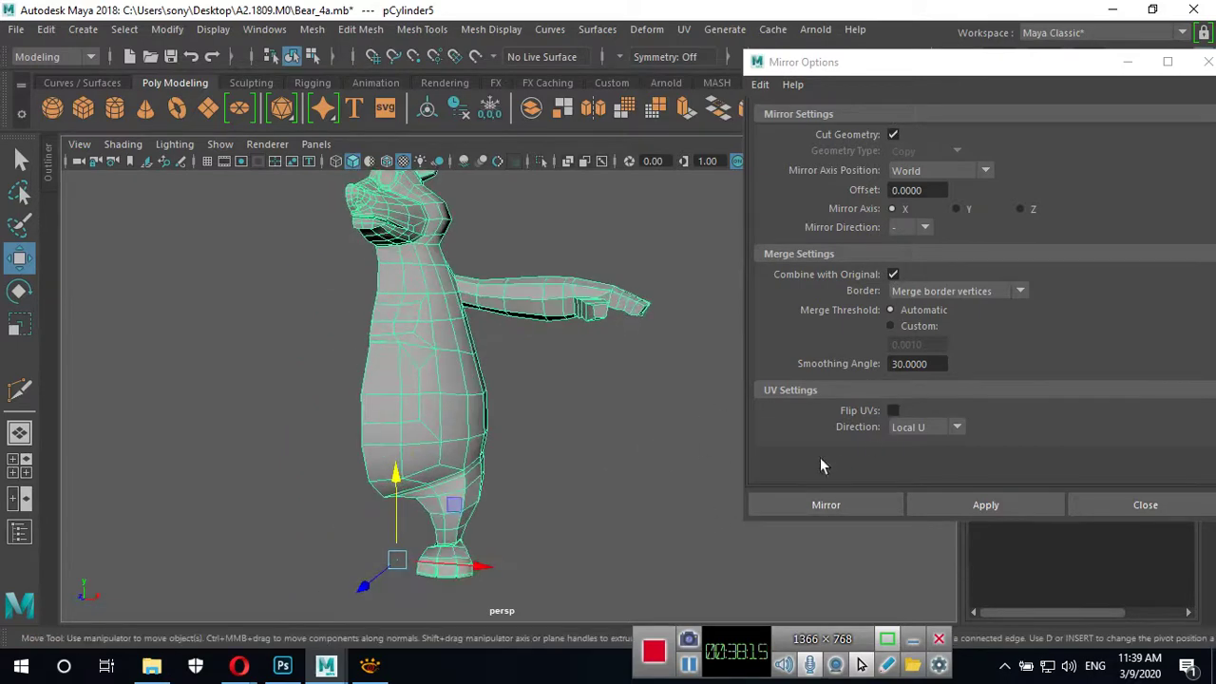
left_click(822, 506)
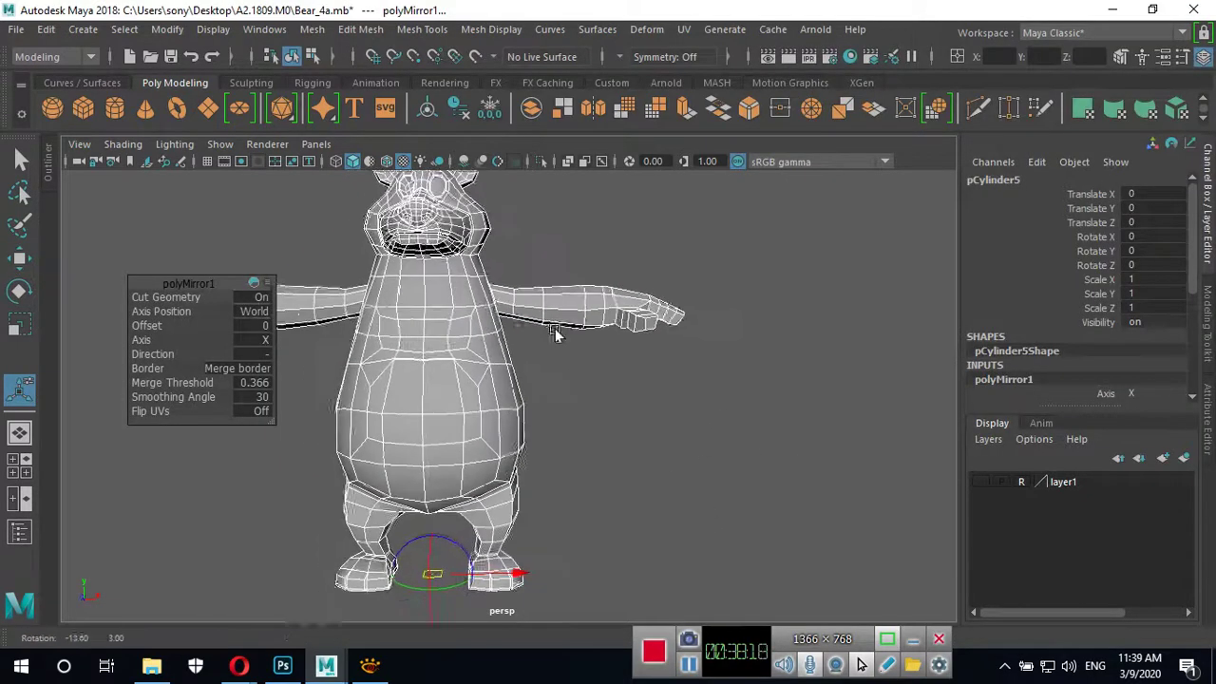
Reselect the mirrored bear in Object Mode and show it with smooth preview (3).
left_click_drag(521, 326, 598, 389, "alt")
scroll(627, 375, "up", 5)
scroll(662, 390, "down", 3)
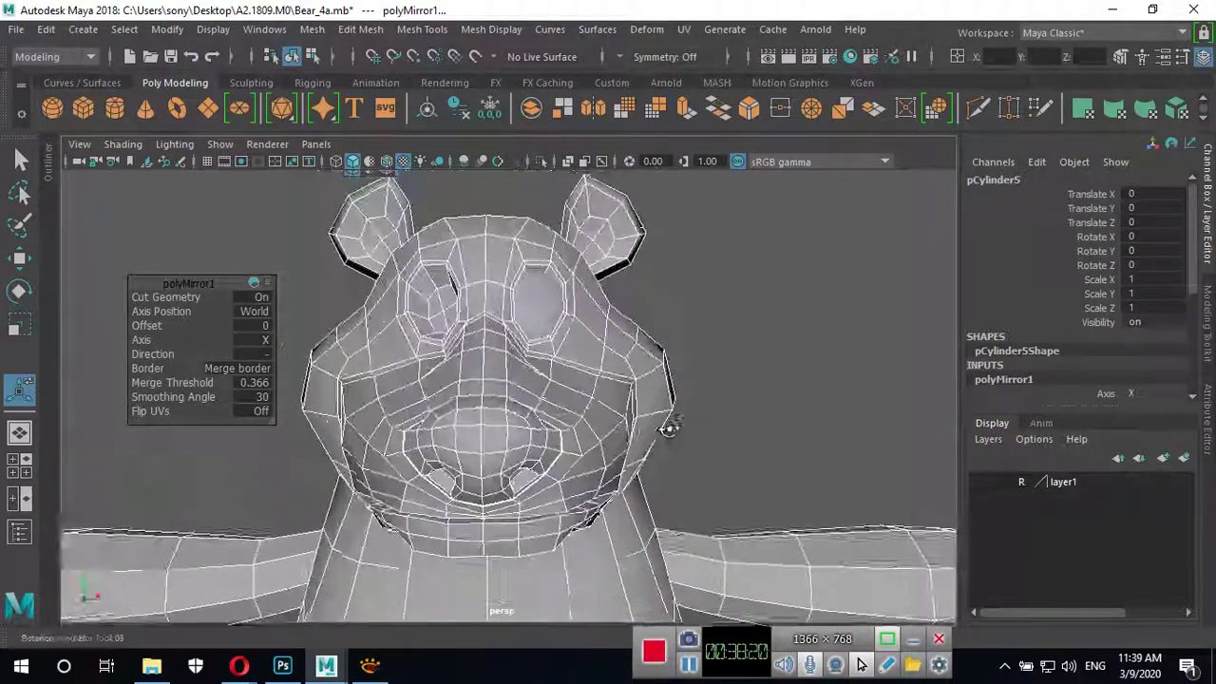
mouse_move(665, 421)
left_mouse_down("alt")
mouse_move(690, 395)
mouse_move(550, 430)
mouse_move(674, 458)
left_mouse_up("alt")
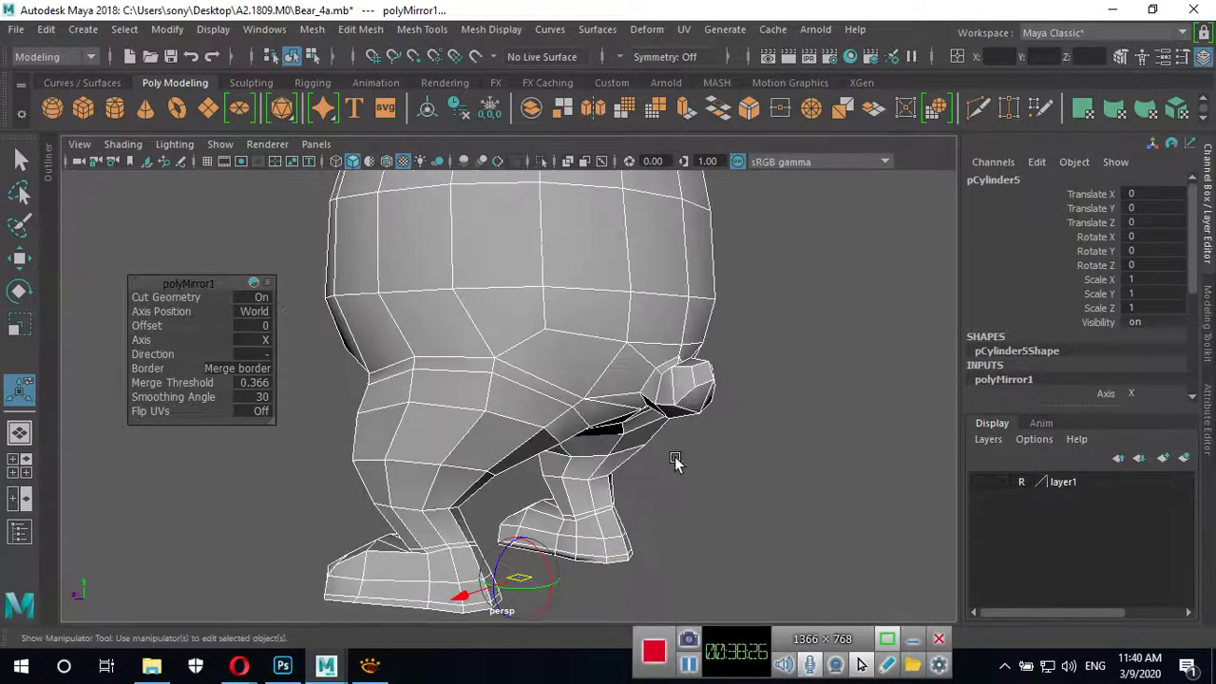
right_click(653, 361)
left_click(746, 149)
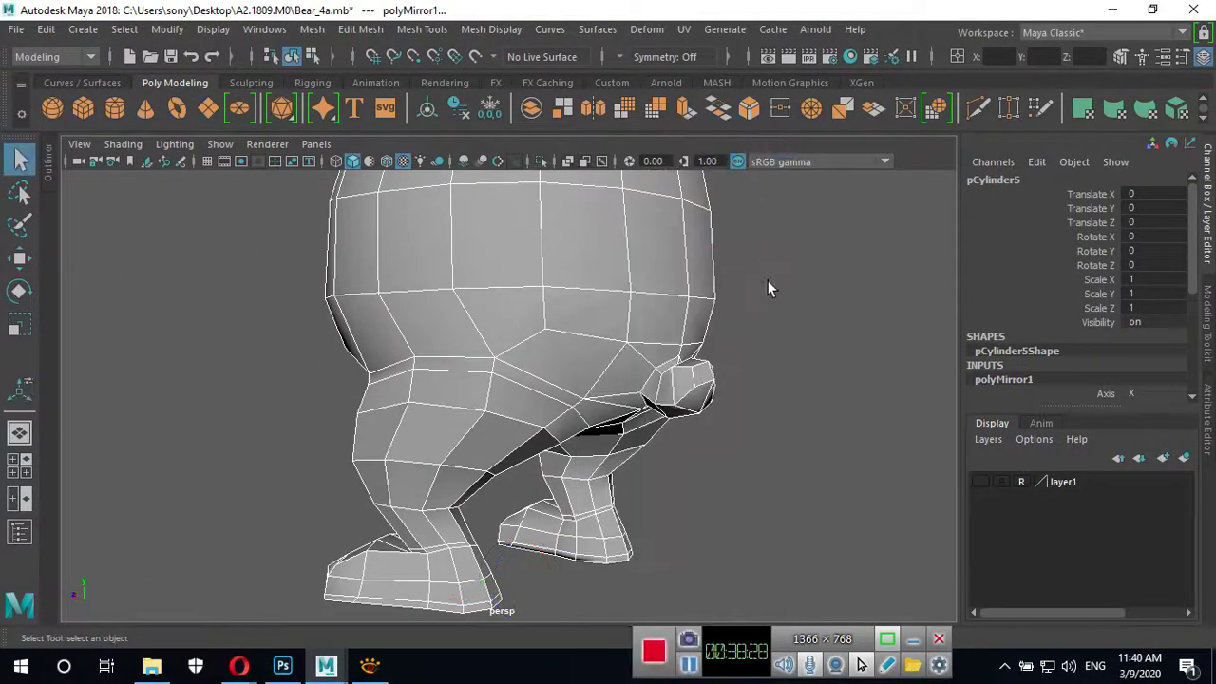
left_click(760, 347)
left_click(675, 302)
key("3")
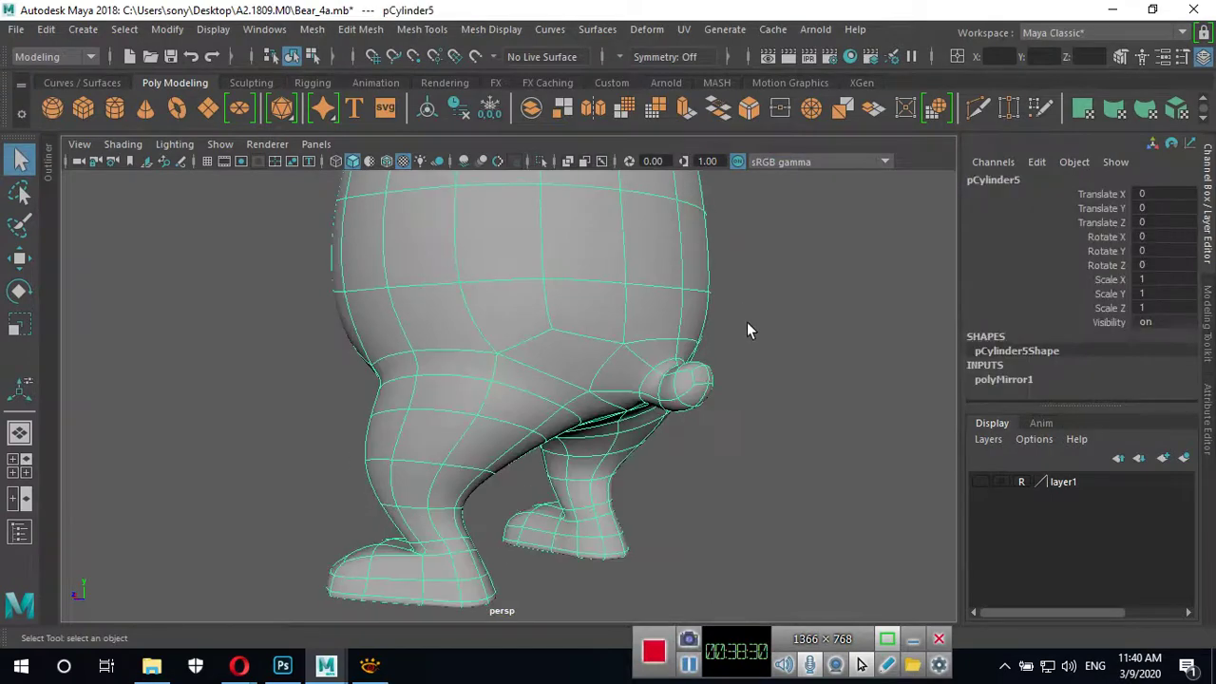
left_click(651, 443)
Orbit from the bear's back and tail around to its front.
mouse_move(640, 270)
left_mouse_down("alt")
mouse_move(646, 440)
mouse_move(516, 426)
mouse_move(447, 310)
left_mouse_up("alt")
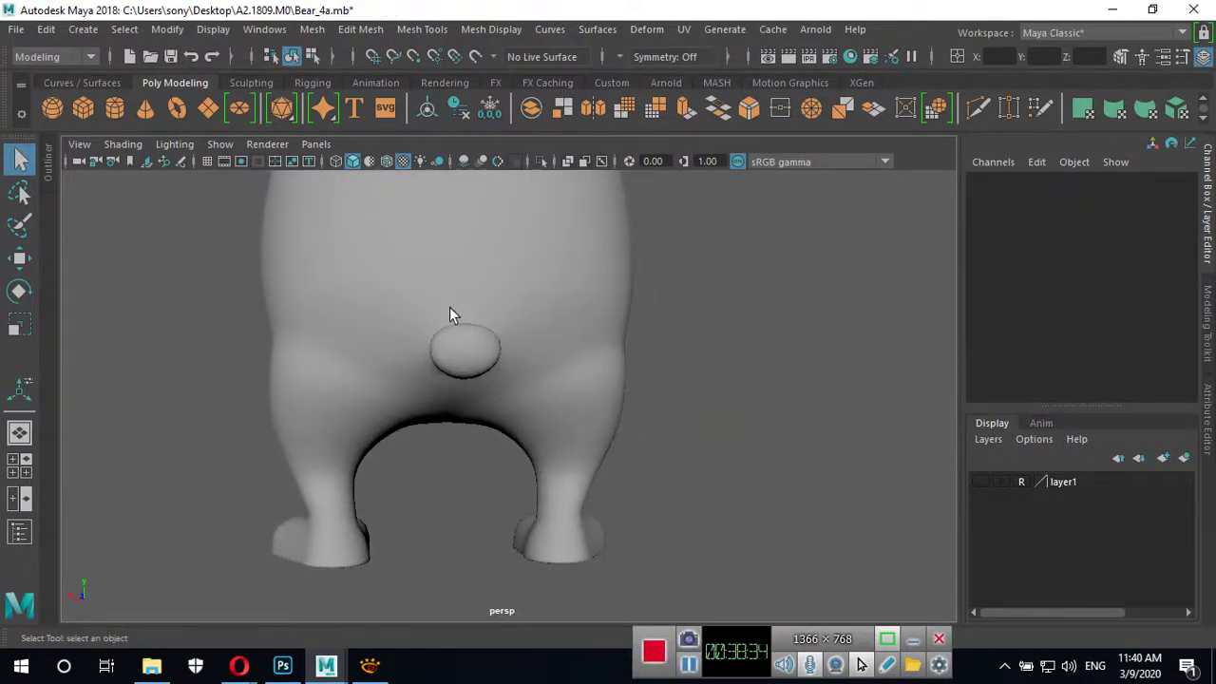
left_click_drag(550, 385, 554, 348, "alt")
mouse_move(483, 333)
left_mouse_down("alt")
mouse_move(785, 377)
mouse_move(591, 342)
mouse_move(579, 453)
mouse_move(523, 477)
mouse_move(495, 364)
left_mouse_up("alt")
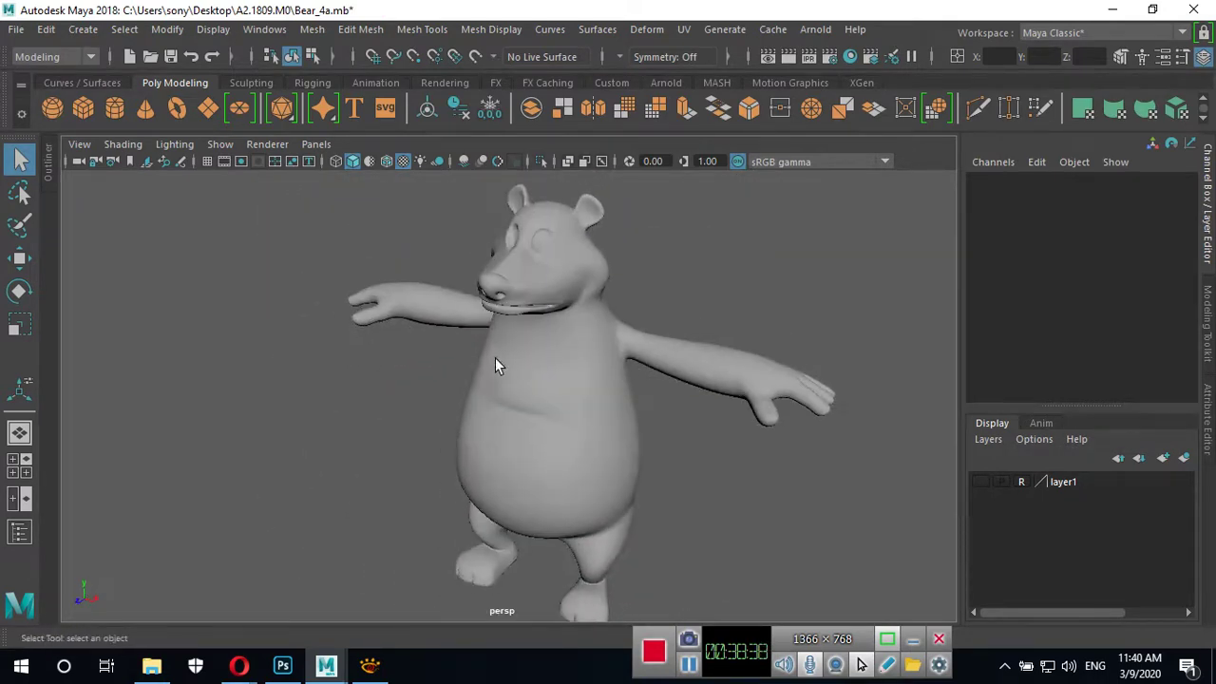
mouse_move(547, 412)
left_mouse_down("alt")
mouse_move(556, 461)
mouse_move(557, 434)
mouse_move(621, 427)
mouse_move(541, 424)
mouse_move(608, 442)
mouse_move(728, 428)
mouse_move(620, 407)
left_mouse_up("alt")
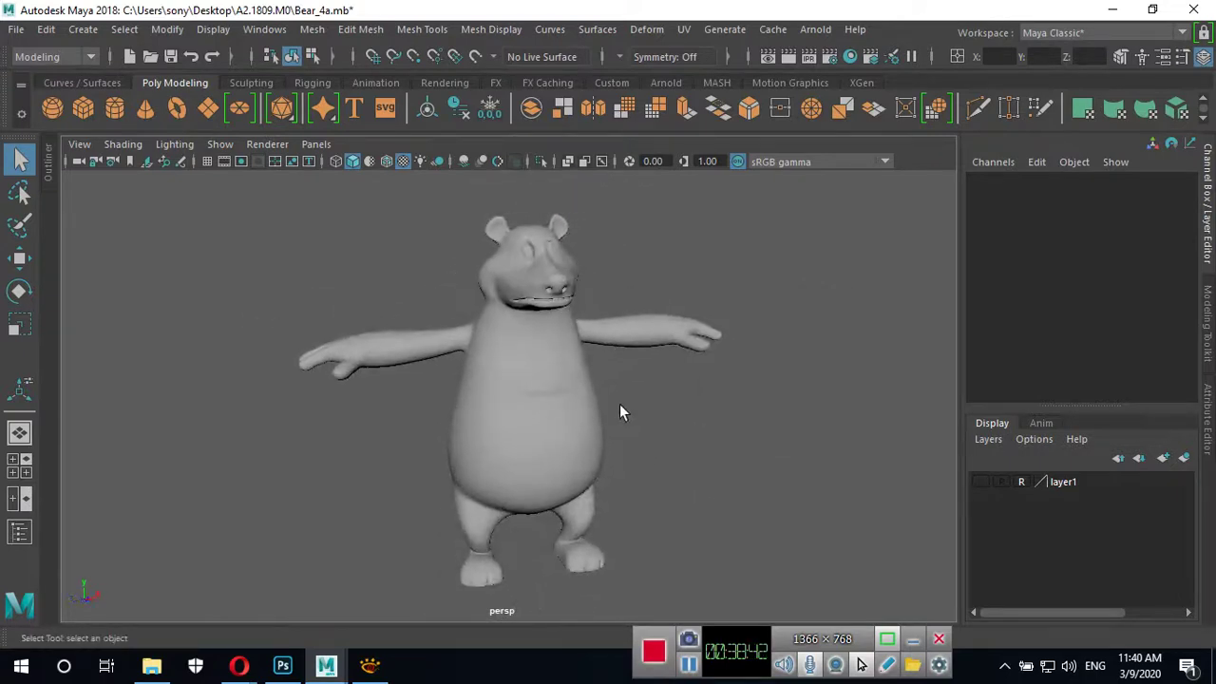
middle_click_drag(615, 405, 599, 390, "alt")
mouse_move(599, 391)
left_mouse_down("alt")
mouse_move(619, 421)
mouse_move(535, 412)
left_mouse_up("alt")
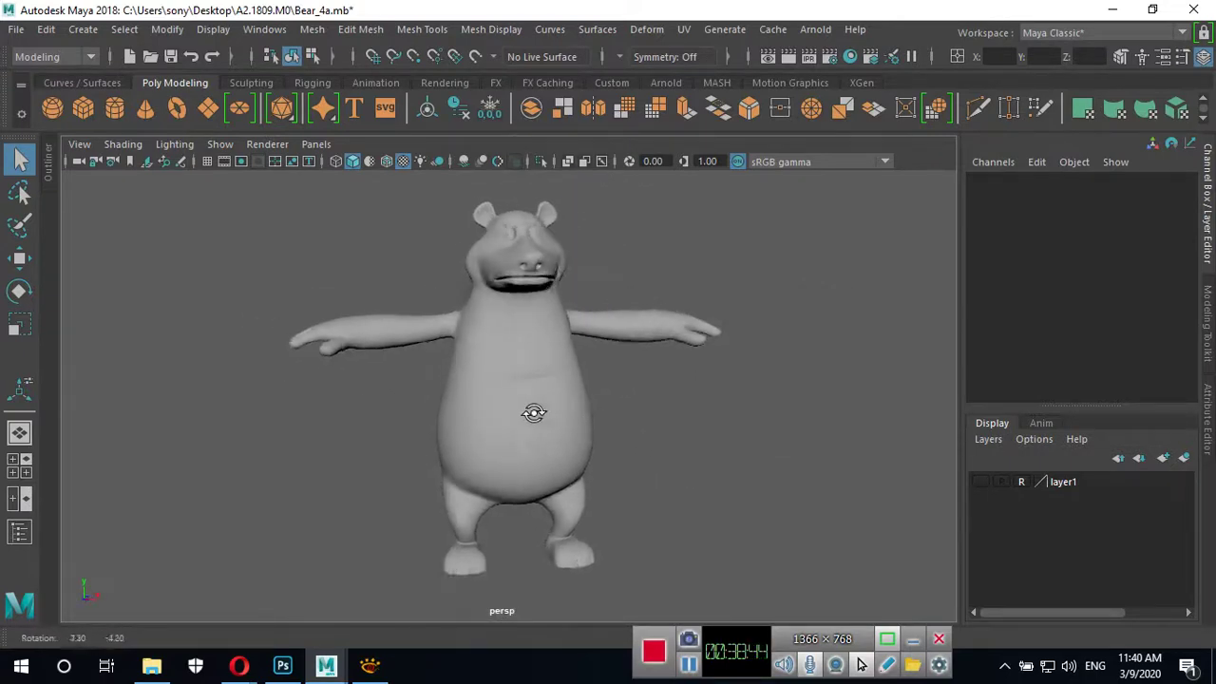
mouse_move(535, 413)
right_mouse_down("alt")
mouse_move(599, 333)
mouse_move(632, 383)
right_mouse_up("alt")
left_click_drag(632, 383, 456, 395, "alt")
right_click_drag(457, 394, 671, 402, "alt")
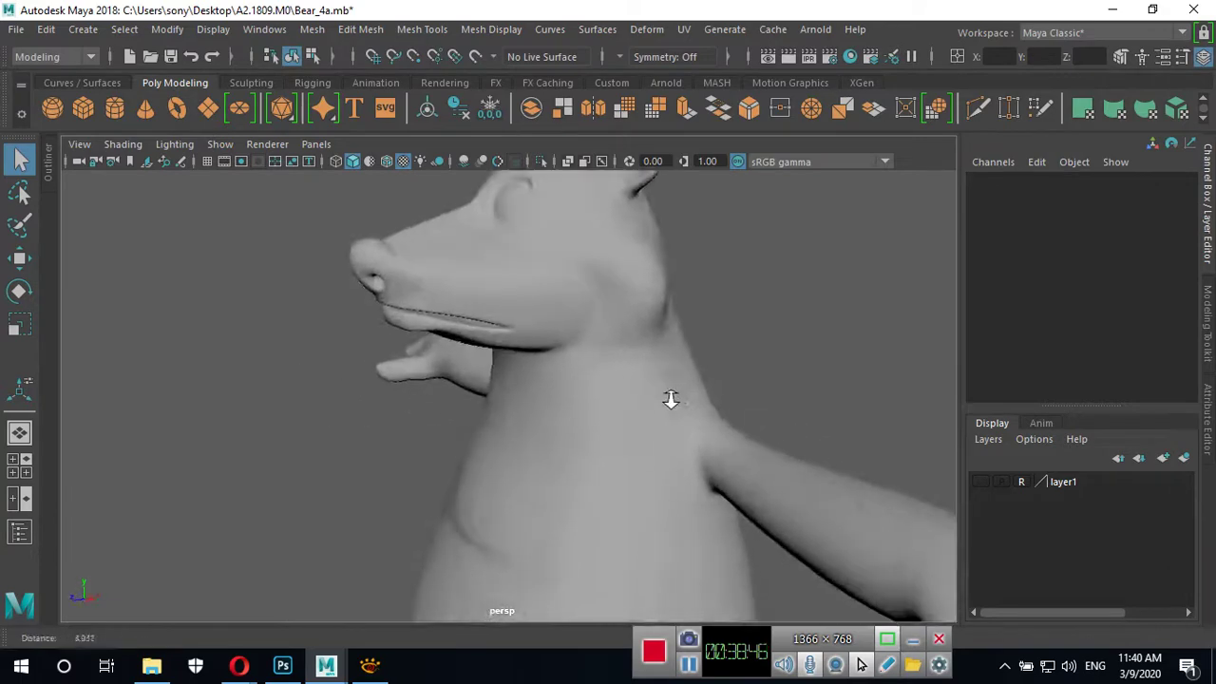
left_click_drag(671, 402, 493, 410, "alt")
Inspect the head close up, from snout and eye down to the chin.
left_click(403, 367)
right_click_drag(403, 367, 497, 389, "alt")
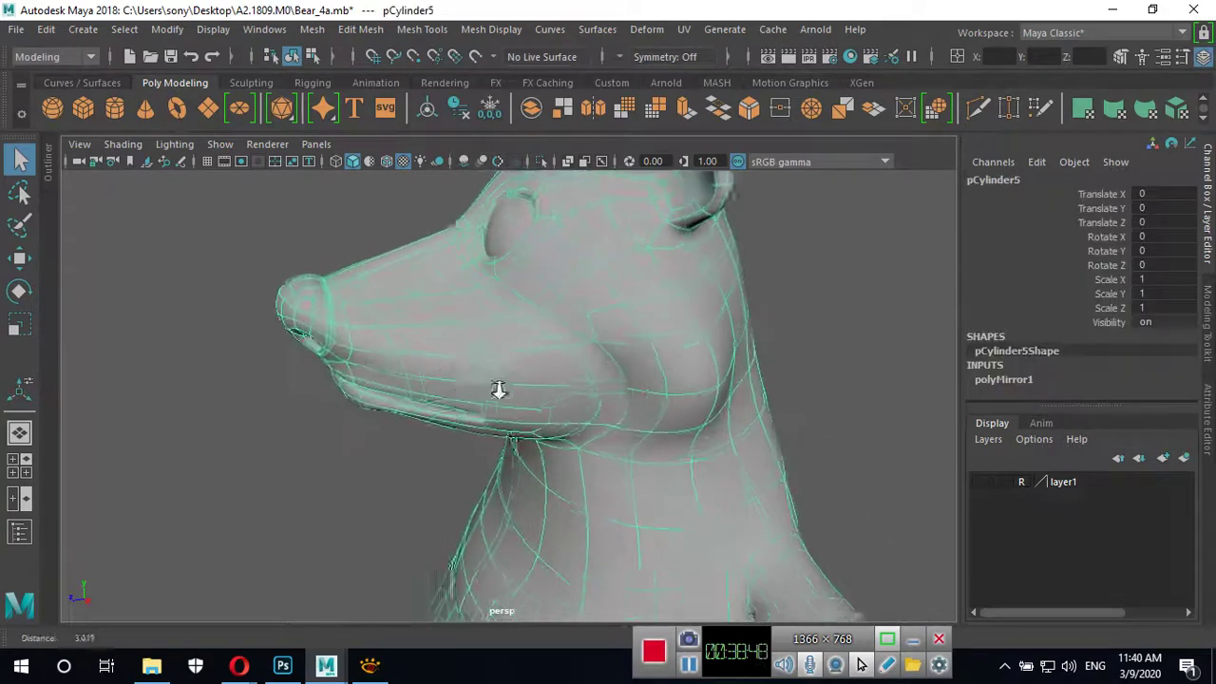
middle_click_drag(497, 389, 537, 392, "alt")
left_click_drag(437, 375, 419, 391, "alt")
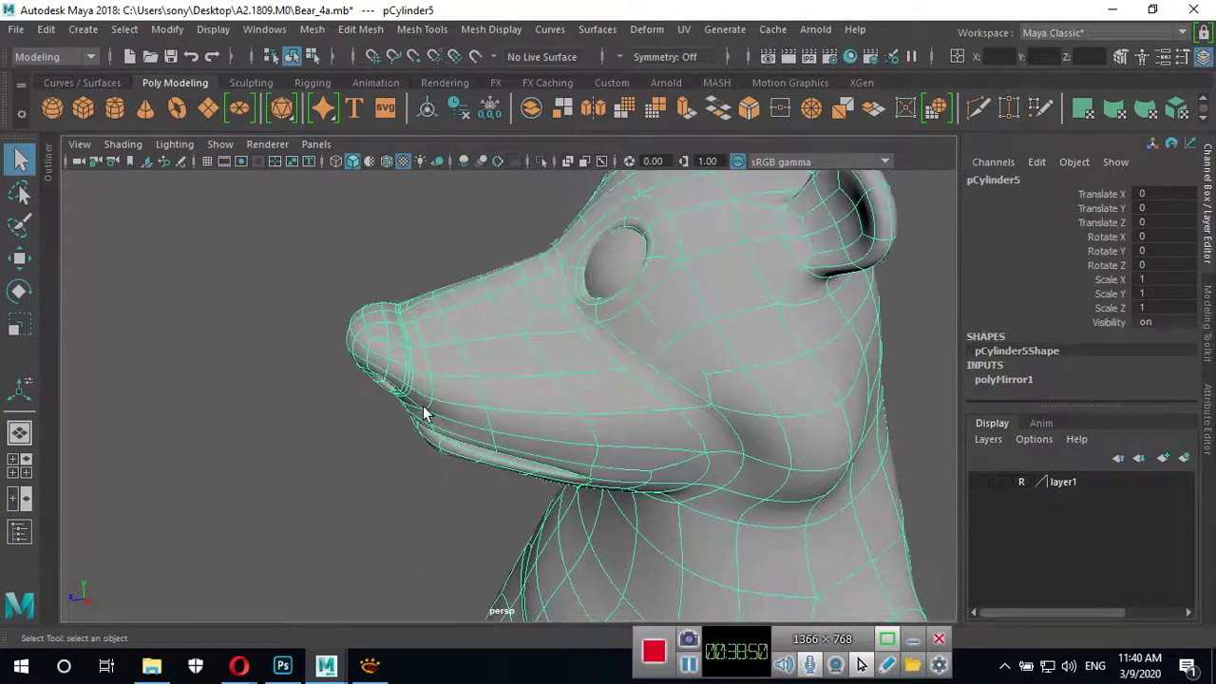
mouse_move(468, 421)
left_mouse_down("alt")
mouse_move(744, 502)
mouse_move(573, 440)
mouse_move(606, 385)
mouse_move(586, 348)
mouse_move(542, 332)
mouse_move(578, 285)
left_mouse_up("alt")
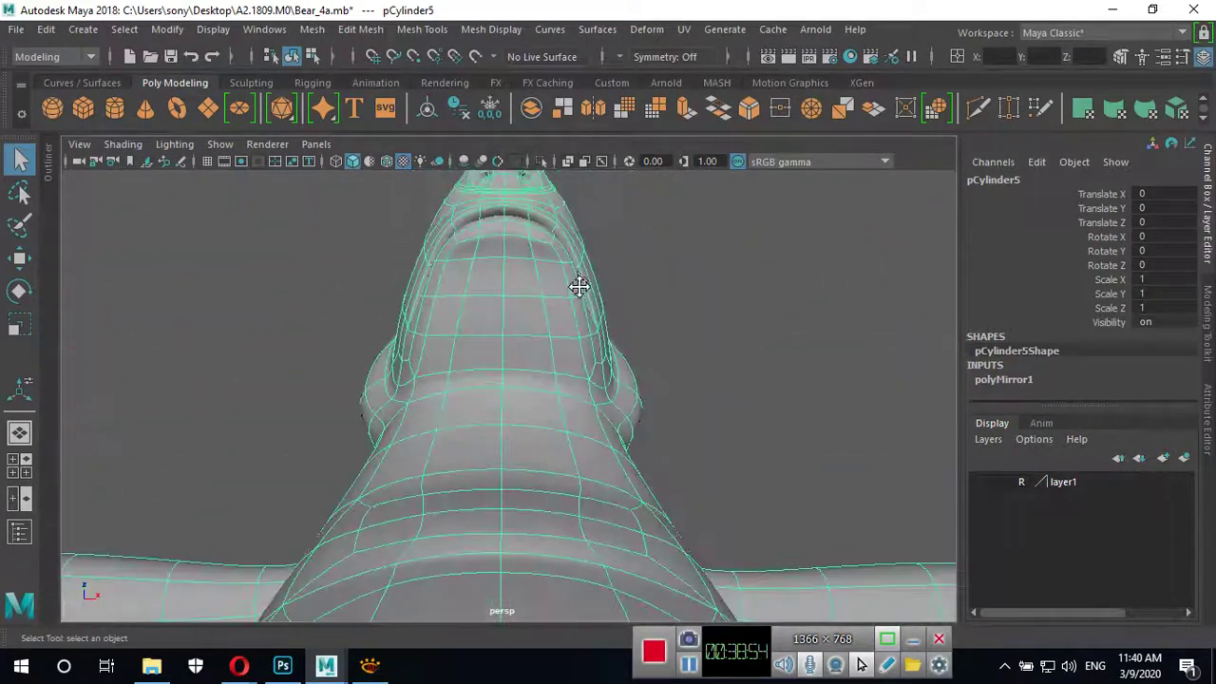
mouse_move(578, 285)
right_mouse_down("alt")
mouse_move(690, 406)
mouse_move(621, 396)
right_mouse_up("alt")
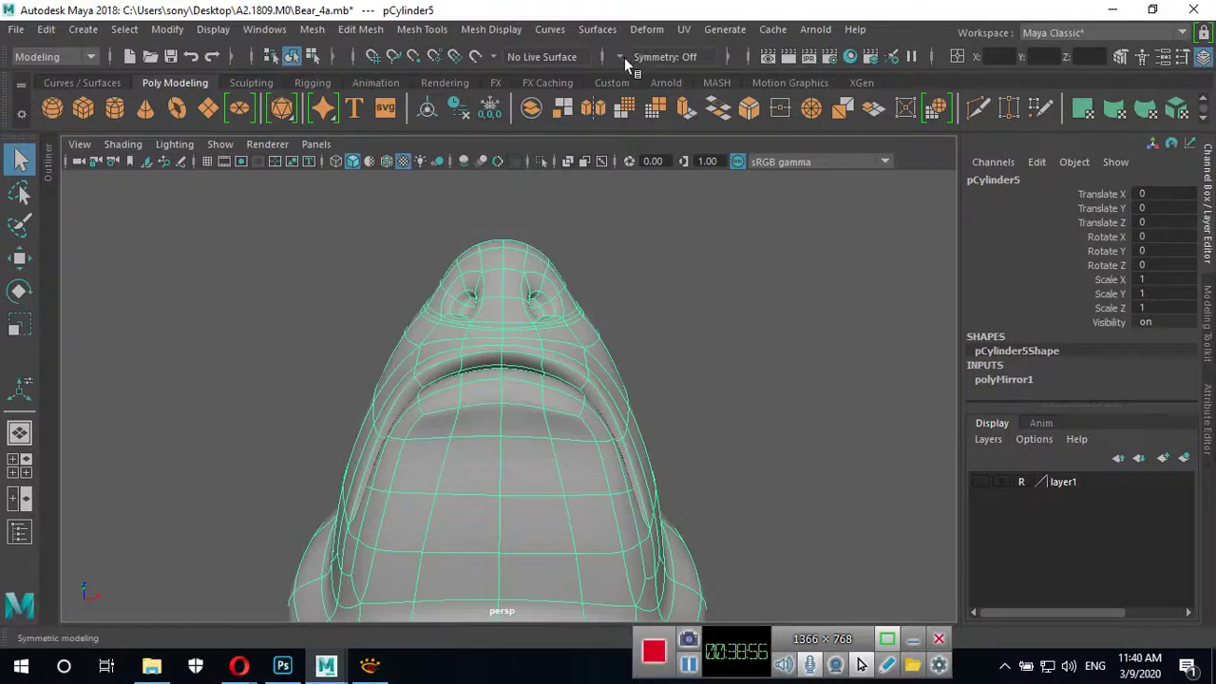
Turn on Object X symmetry and push a cheek vertex outward along X.
left_click(619, 57)
left_click(666, 79)
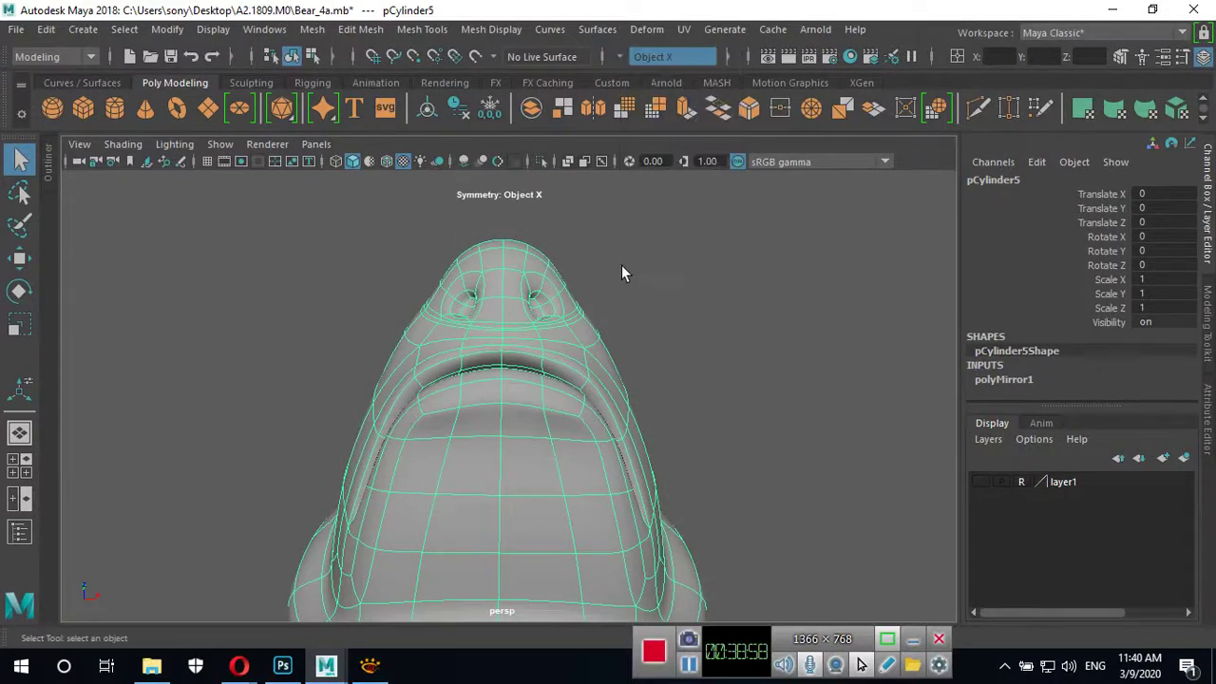
right_click_drag(561, 334, 490, 172)
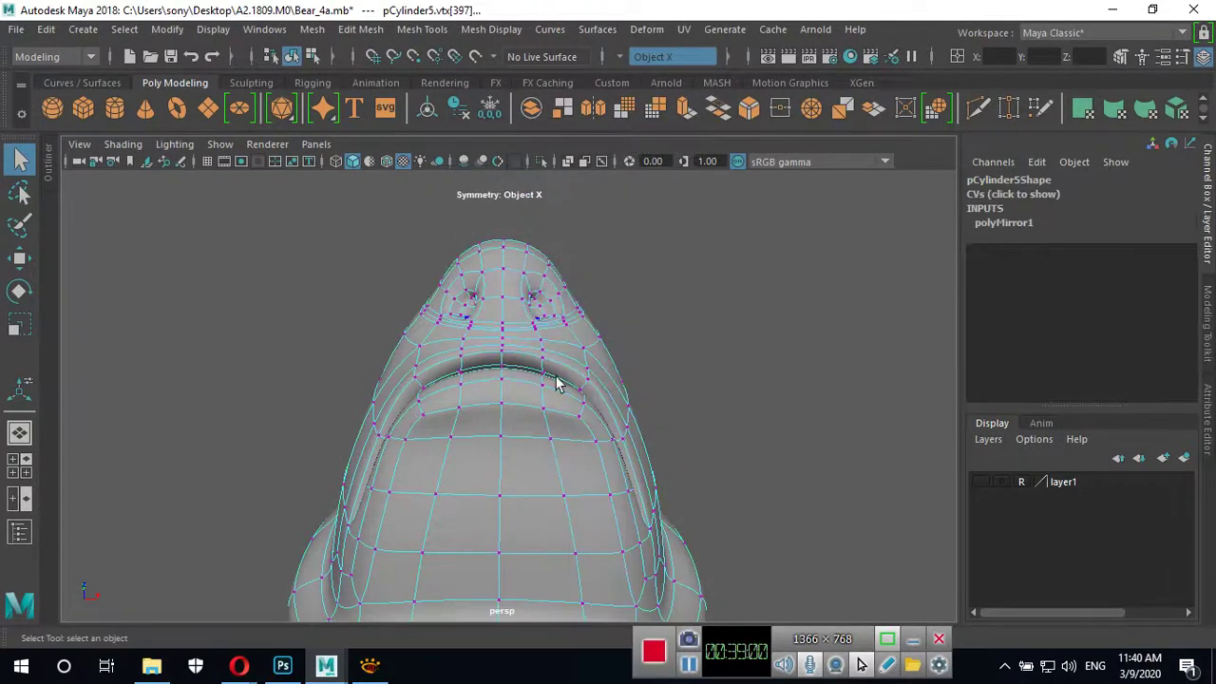
mouse_move(561, 404)
left_mouse_down("alt")
mouse_move(555, 434)
mouse_move(619, 448)
mouse_move(591, 418)
left_mouse_up("alt")
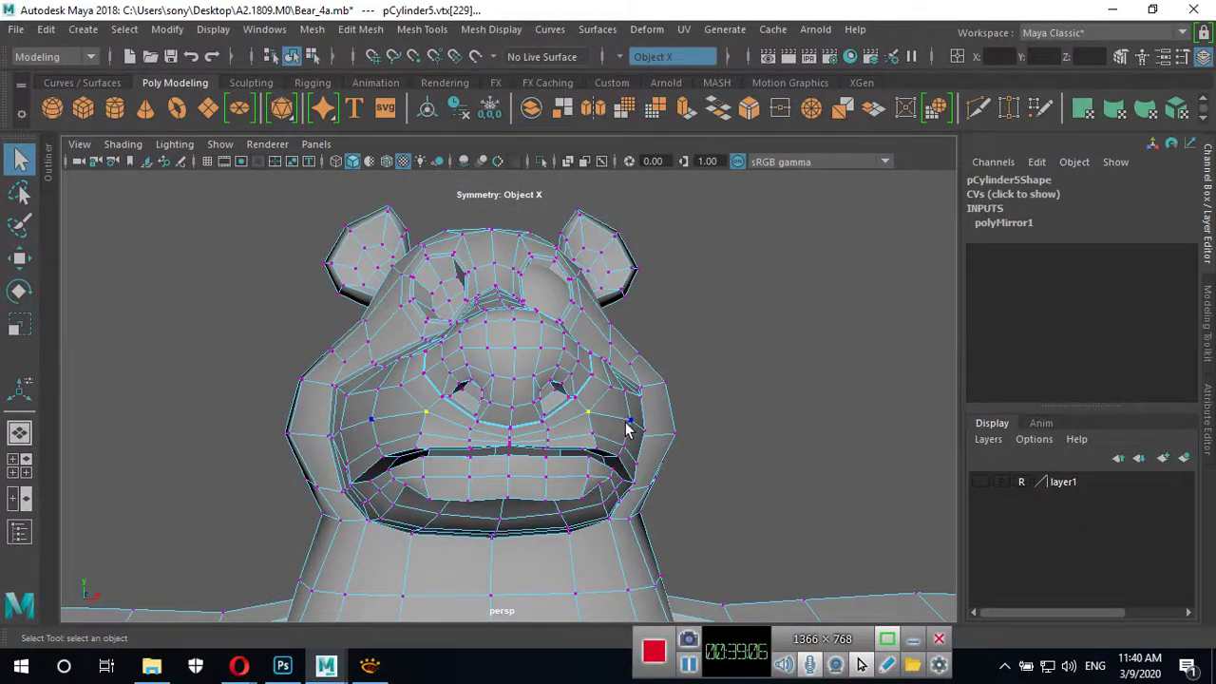
key("w")
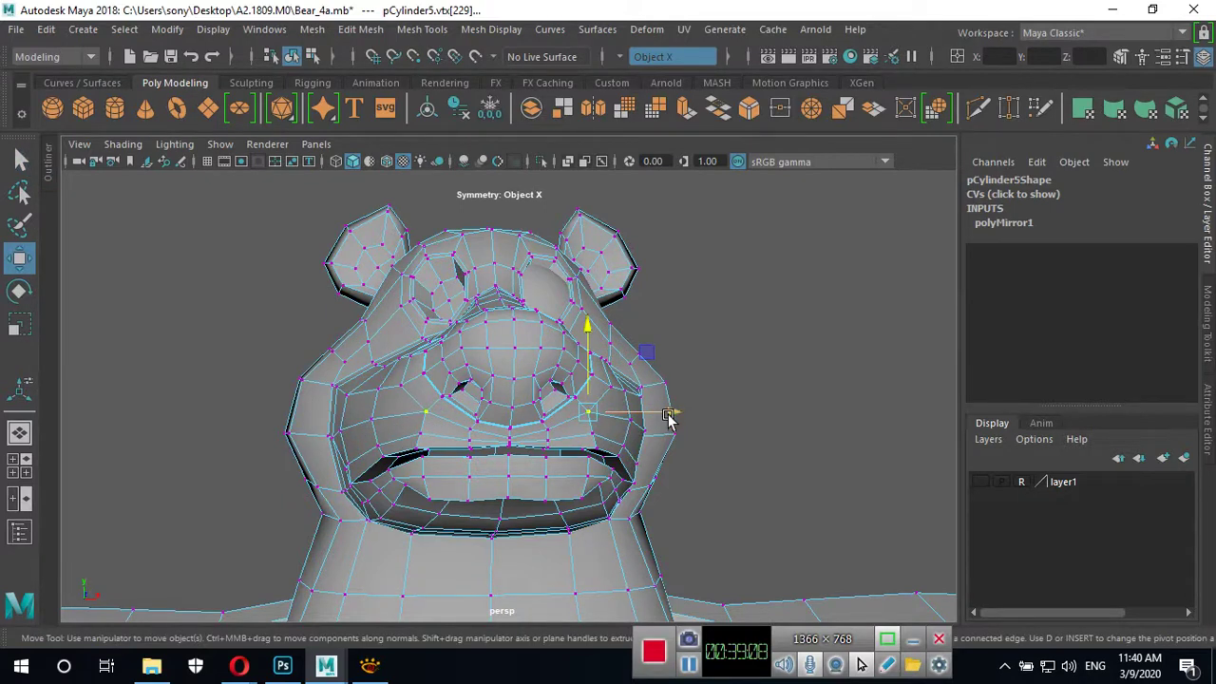
left_click_drag(667, 418, 676, 418)
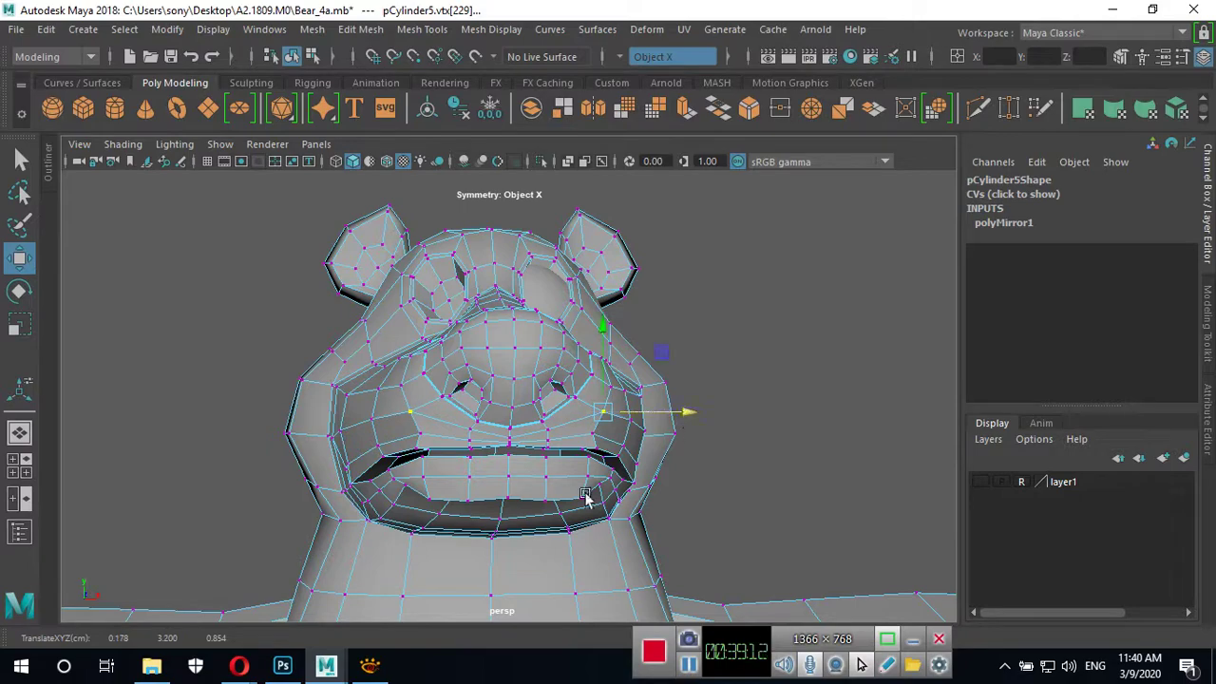
mouse_move(585, 498)
left_mouse_down("alt")
mouse_move(570, 435)
mouse_move(582, 368)
mouse_move(520, 353)
mouse_move(524, 371)
mouse_move(399, 467)
mouse_move(402, 493)
mouse_move(483, 486)
mouse_move(631, 360)
left_mouse_up("alt")
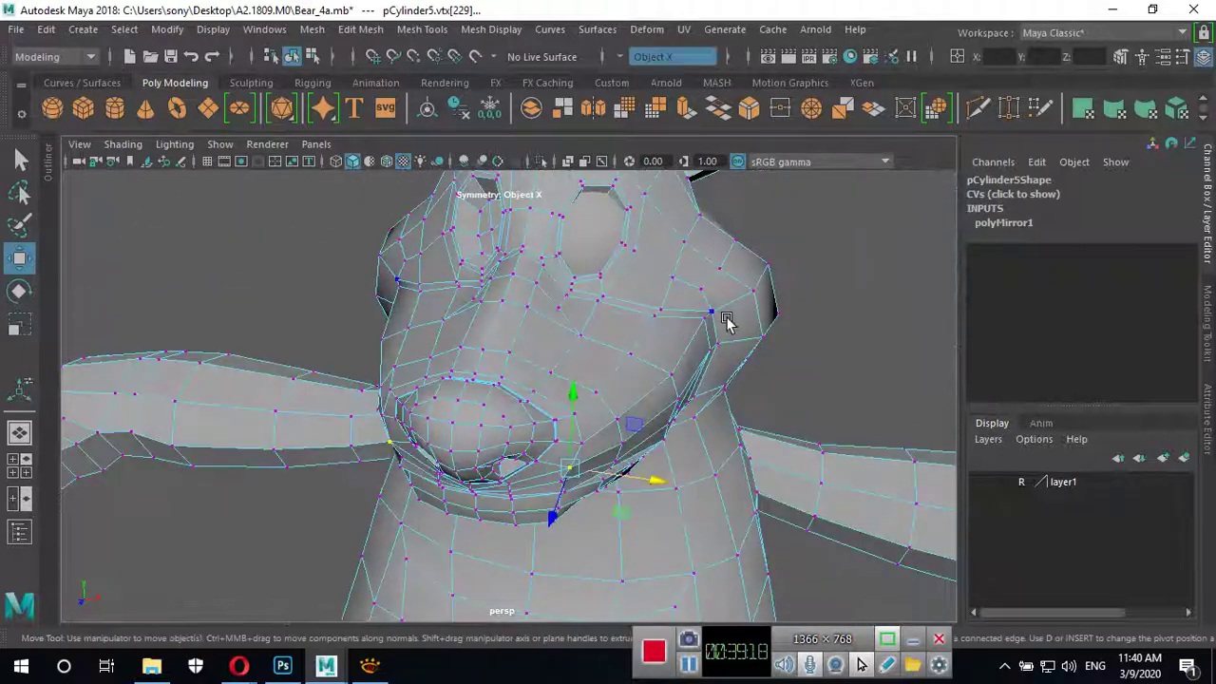
Return to Object Mode, deselect, and view the whole bear at three-quarter angle.
right_click_drag(726, 320, 800, 226)
left_click_drag(792, 271, 665, 381, "alt")
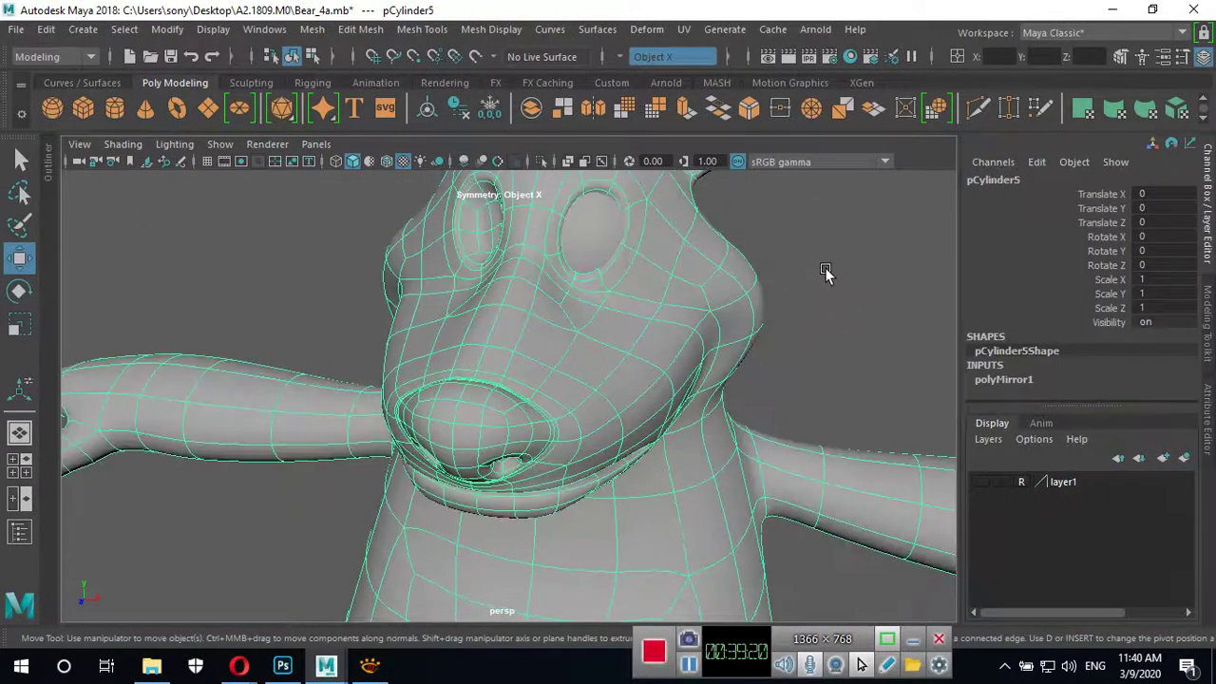
left_click(612, 424)
mouse_move(613, 424)
left_mouse_down("alt")
mouse_move(588, 410)
mouse_move(571, 460)
mouse_move(520, 434)
mouse_move(619, 454)
mouse_move(612, 436)
mouse_move(551, 478)
mouse_move(554, 500)
mouse_move(653, 466)
mouse_move(693, 424)
mouse_move(666, 385)
mouse_move(676, 537)
left_mouse_up("alt")
right_click_drag(676, 537, 600, 465, "alt")
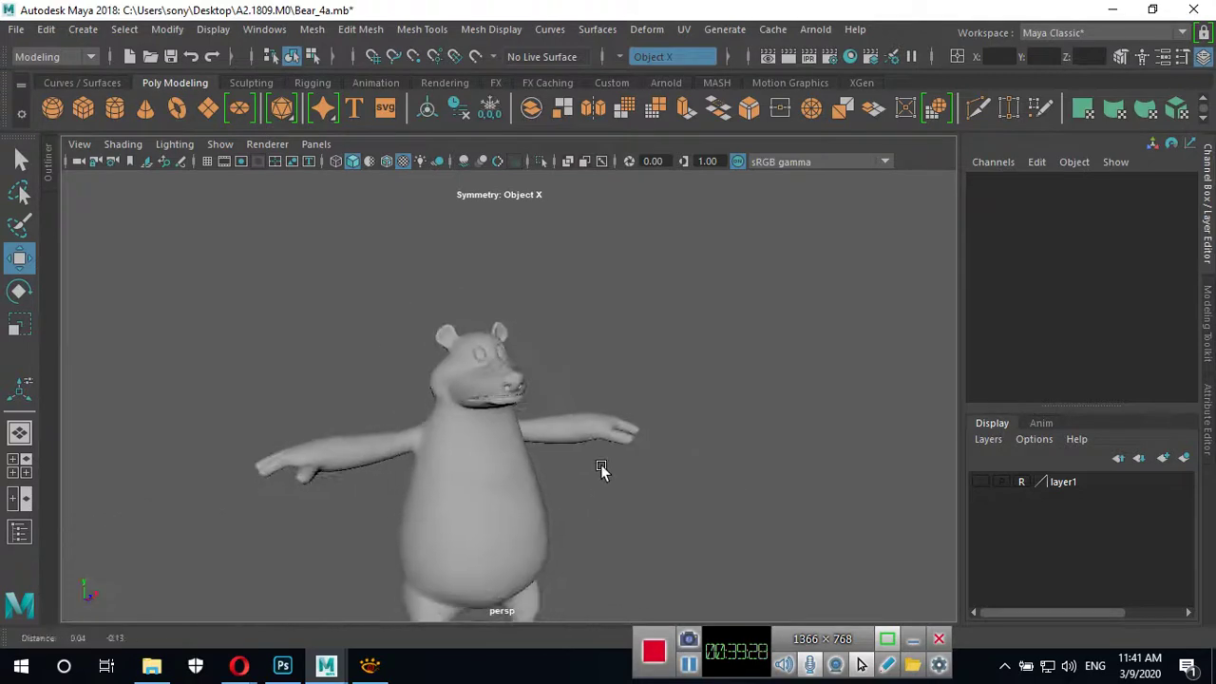
mouse_move(601, 465)
left_mouse_down("alt")
mouse_move(665, 504)
mouse_move(633, 383)
mouse_move(698, 481)
mouse_move(477, 480)
mouse_move(468, 523)
mouse_move(576, 532)
mouse_move(661, 478)
mouse_move(655, 423)
mouse_move(589, 408)
mouse_move(581, 446)
mouse_move(659, 444)
mouse_move(448, 456)
mouse_move(557, 408)
mouse_move(545, 484)
left_mouse_up("alt")
Show wireframe on shaded and switch the bear back to faceted cage display (1).
left_click(386, 162)
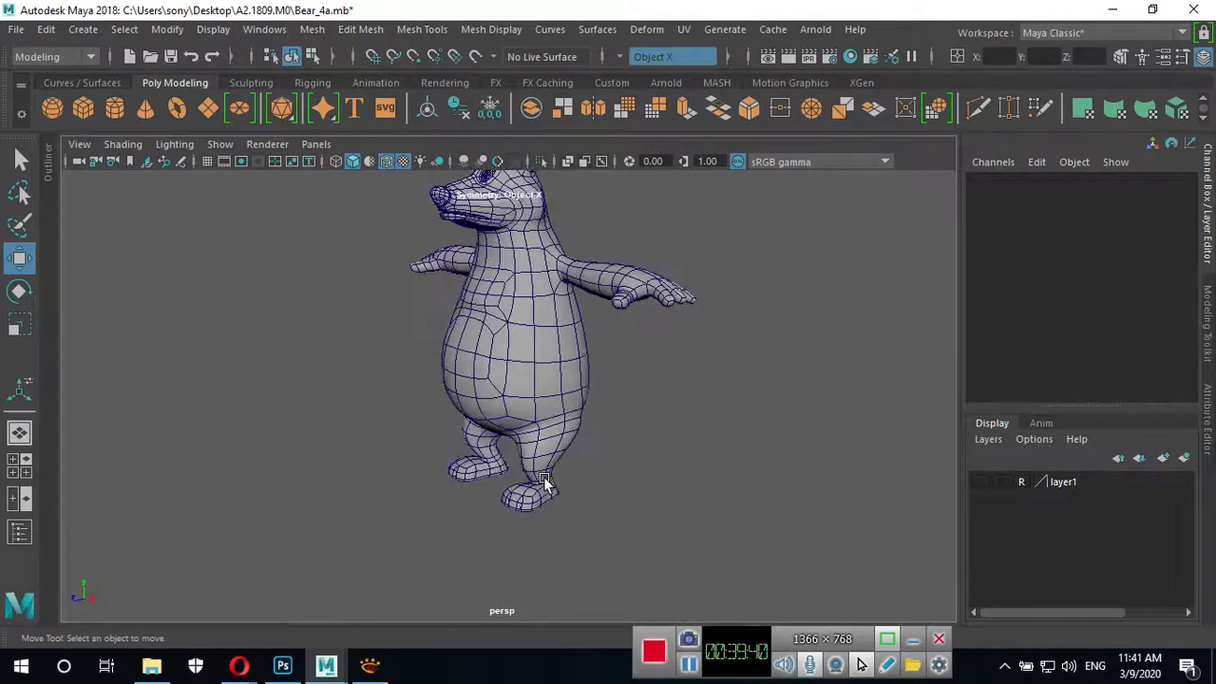
mouse_move(682, 342)
left_mouse_down("alt")
mouse_move(679, 451)
mouse_move(629, 371)
left_mouse_up("alt")
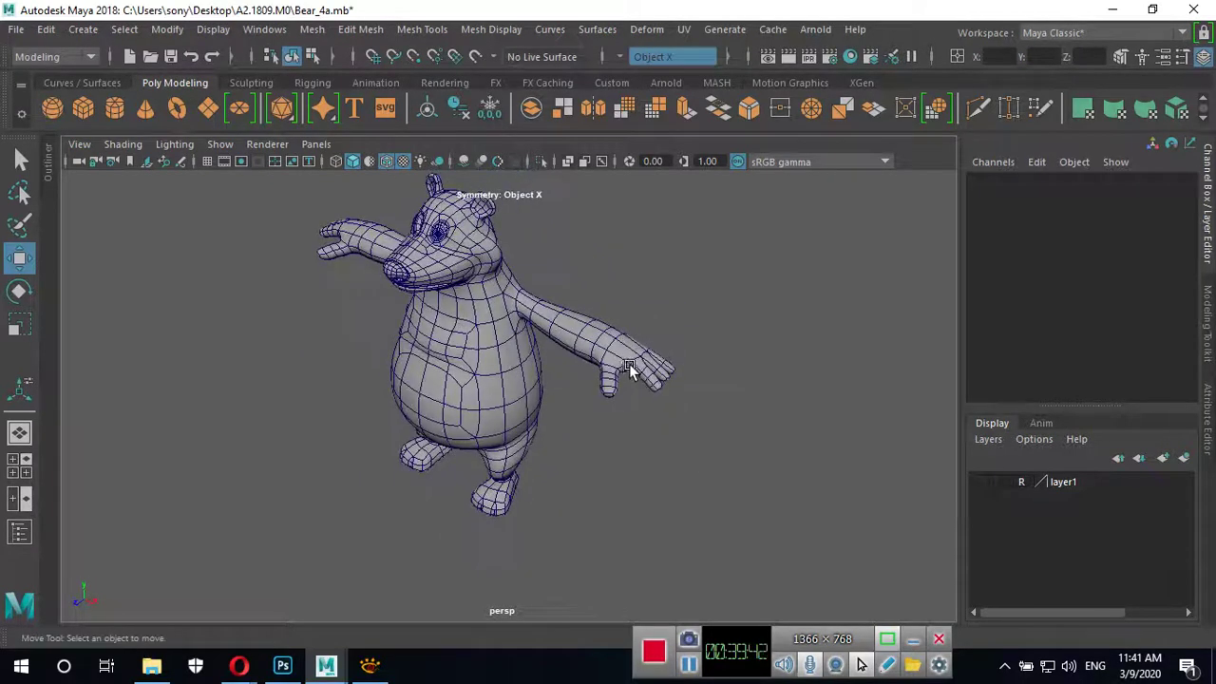
mouse_move(510, 410)
left_mouse_down("alt")
mouse_move(519, 386)
mouse_move(659, 428)
mouse_move(610, 419)
left_mouse_up("alt")
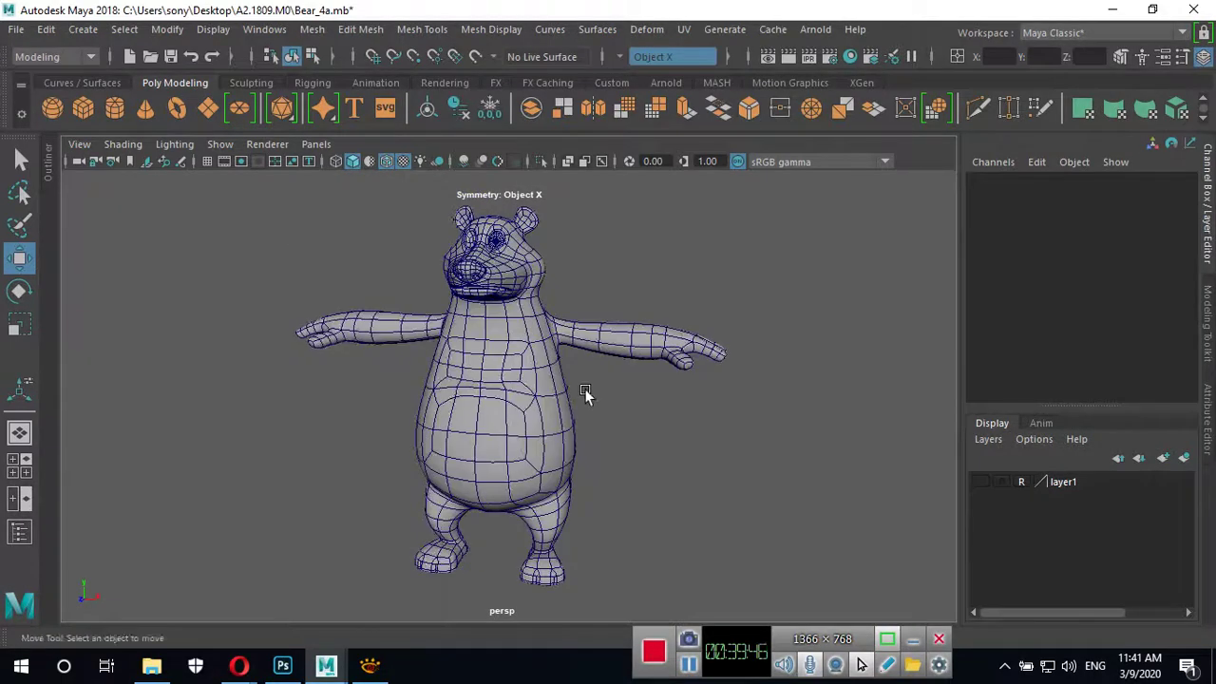
mouse_move(532, 468)
left_mouse_down("alt")
mouse_move(565, 471)
mouse_move(500, 470)
mouse_move(541, 438)
left_mouse_up("alt")
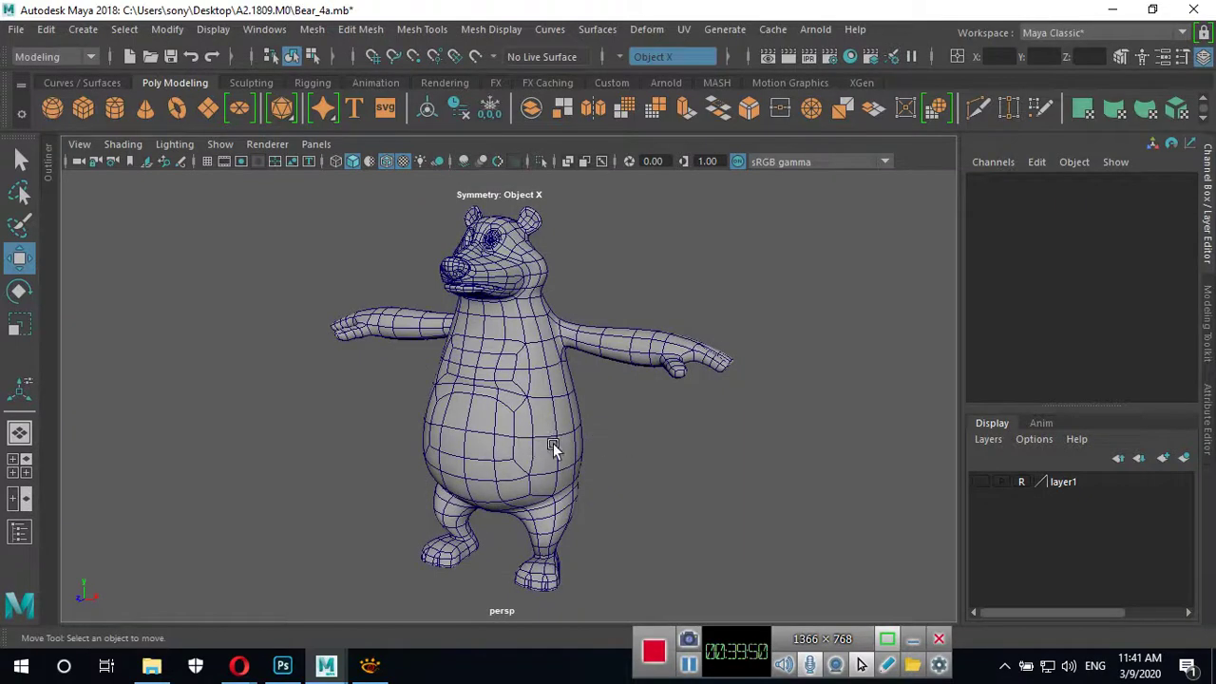
left_click(553, 442)
key("1")
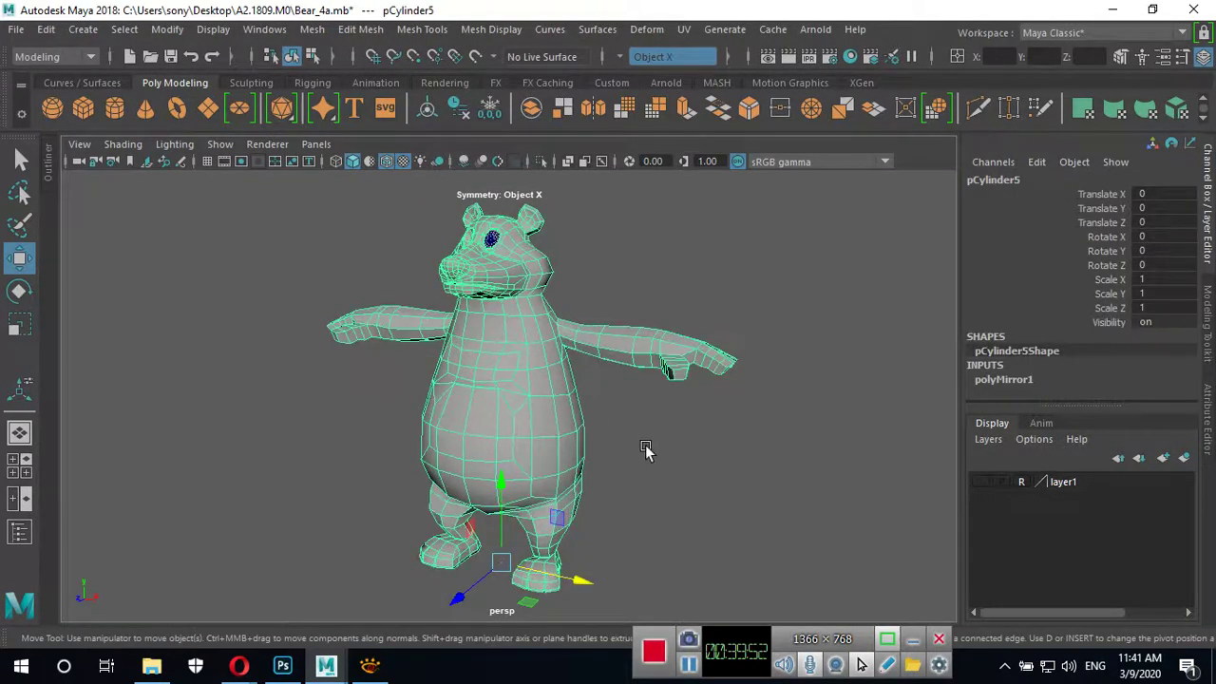
left_click(653, 424)
Save the scene as Bear_5.mb, replacing the old version suffix with 5.
left_click(17, 29)
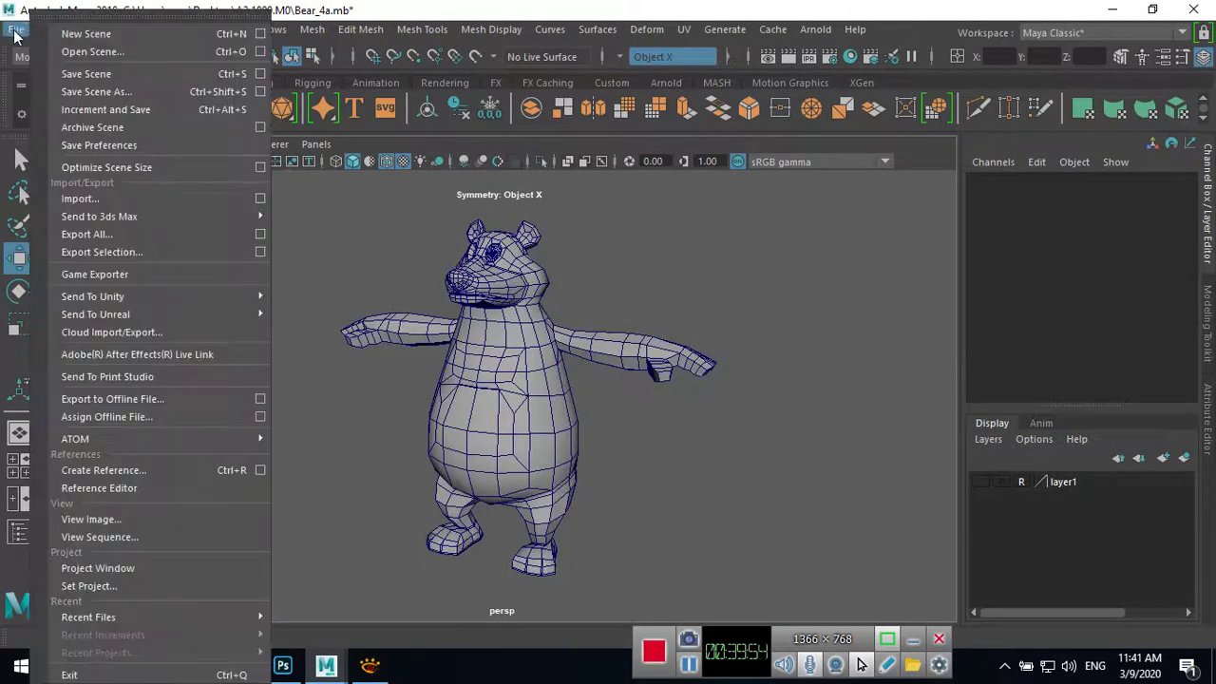
left_click(95, 91)
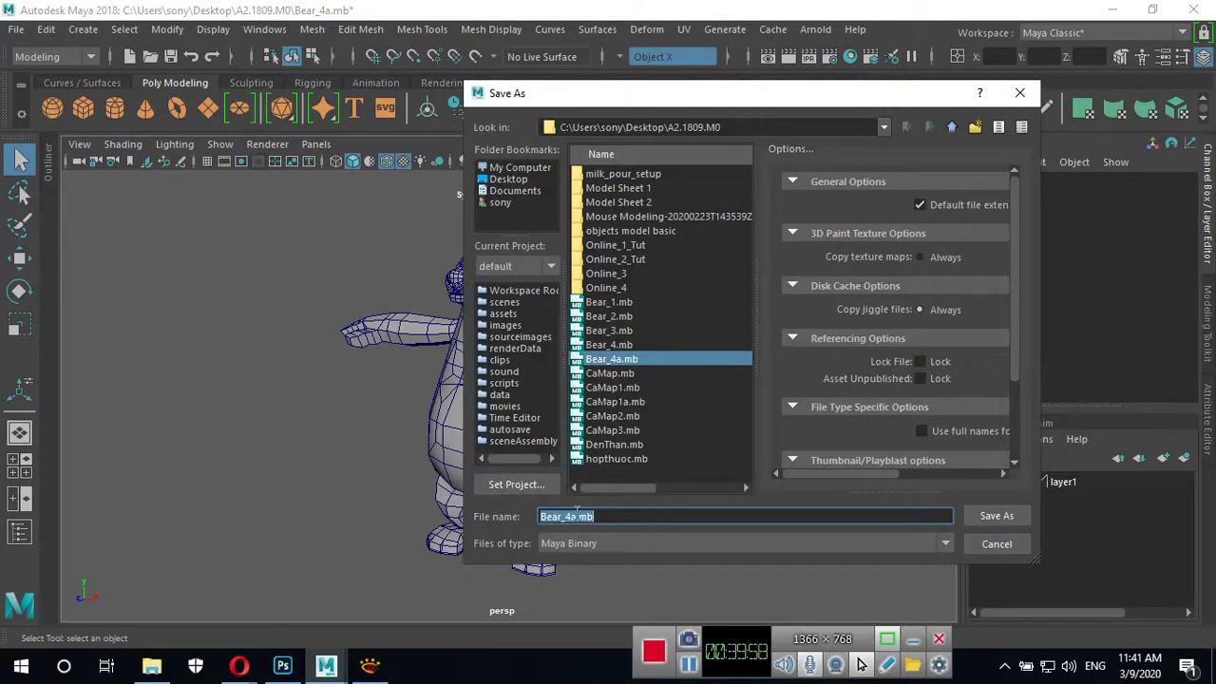
key("BackSpace")
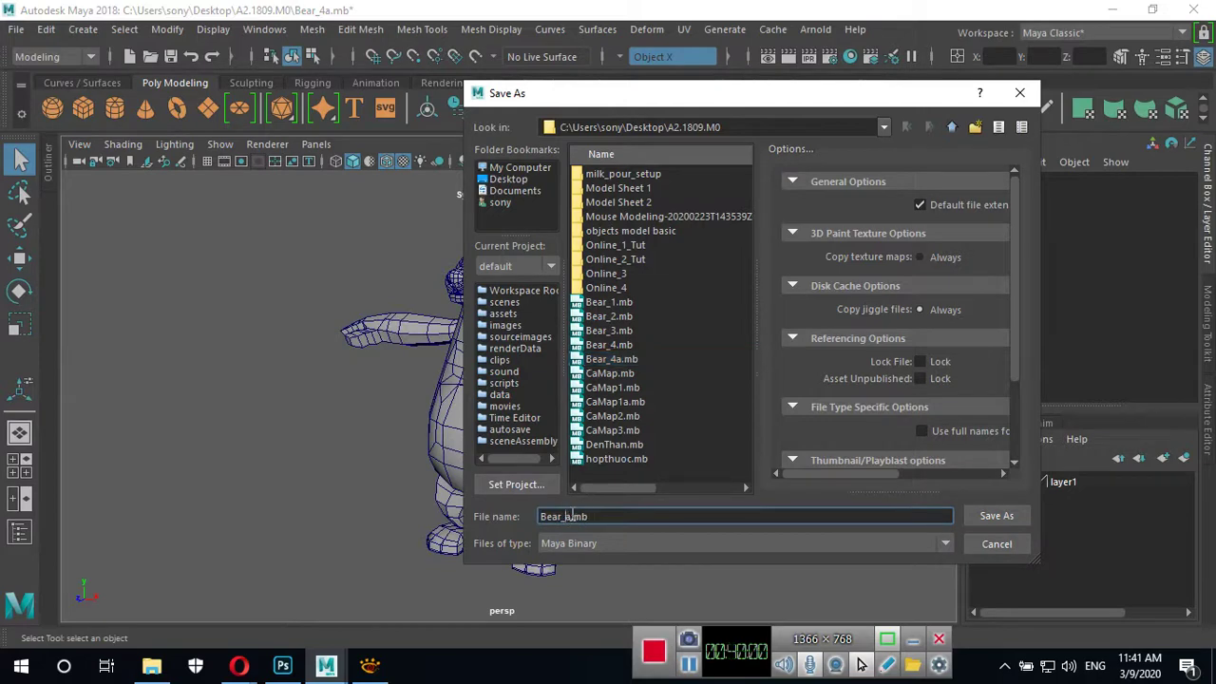
key("BackSpace")
type("5")
left_click(997, 516)
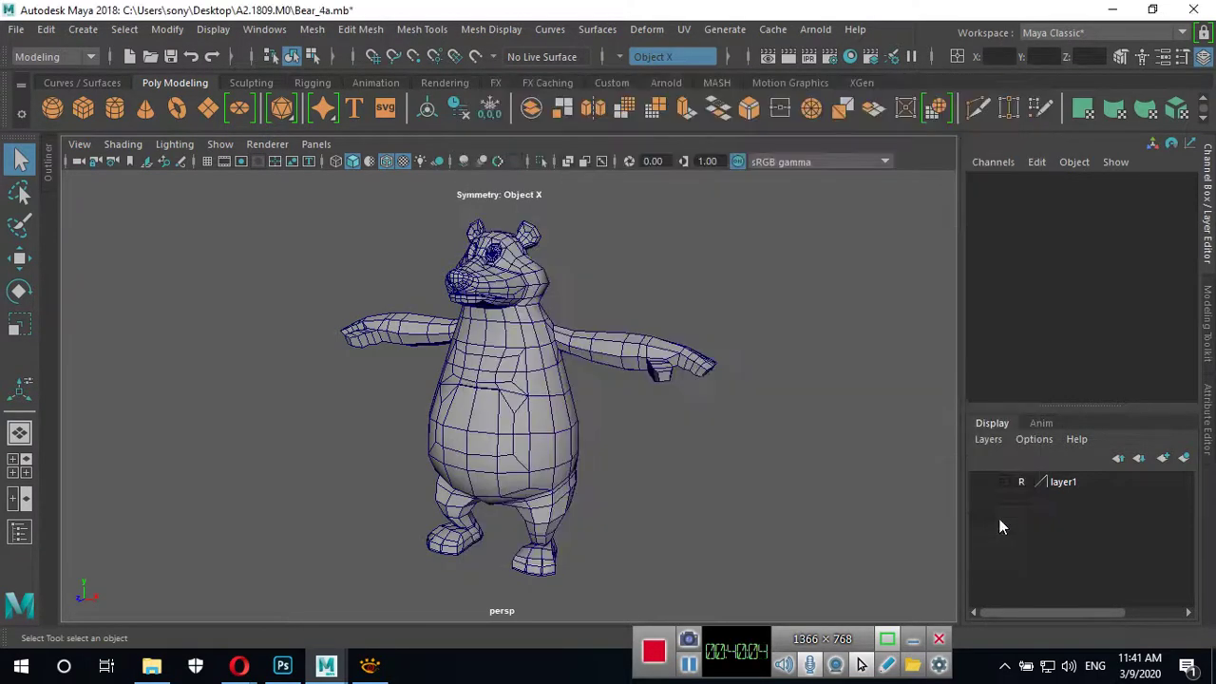